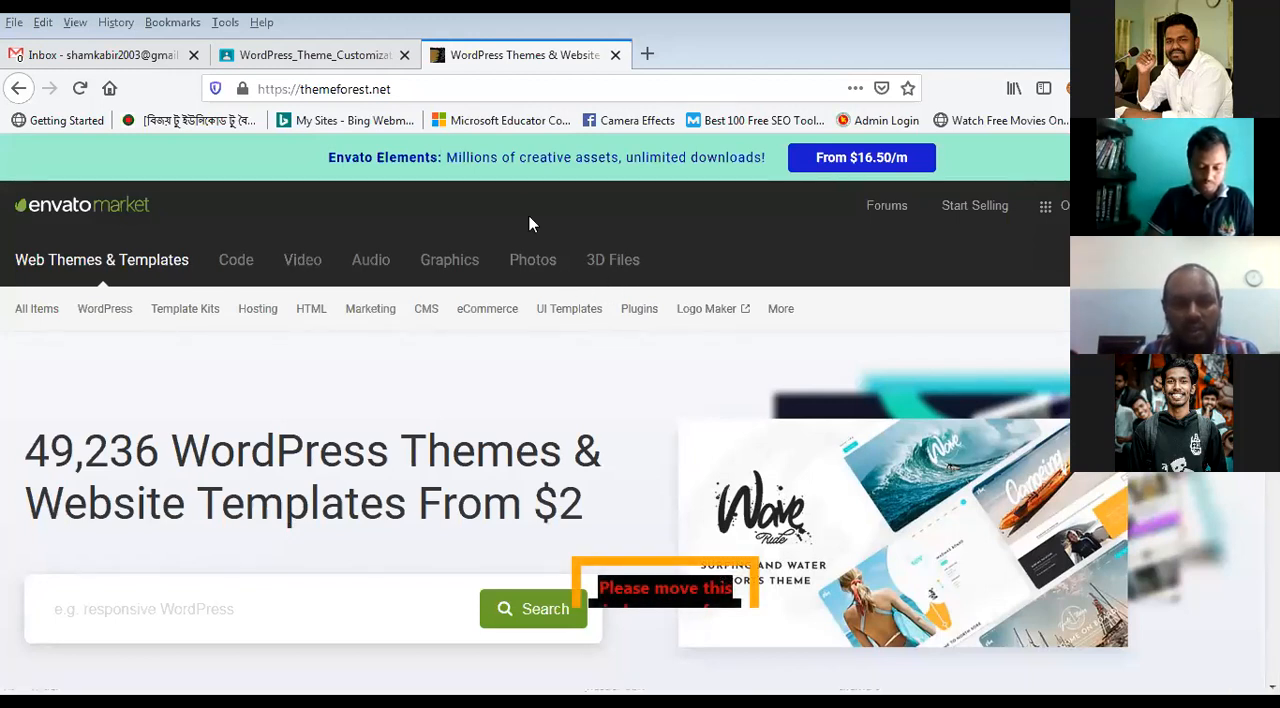
# Step: Look over the ThemeForest home page and open the Corporate category of WordPress themes
pyautogui.scroll(-10, 321, 535)
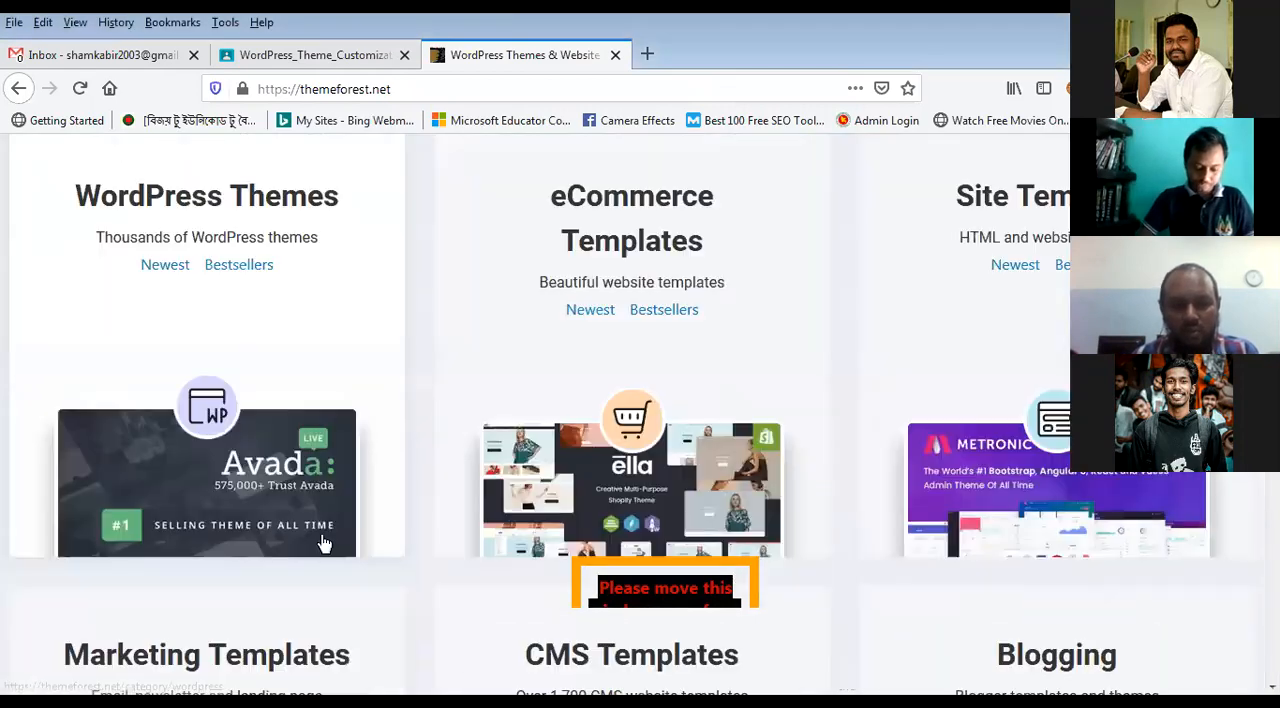
pyautogui.scroll(-8, 321, 534)
pyautogui.scroll(8, 321, 534)
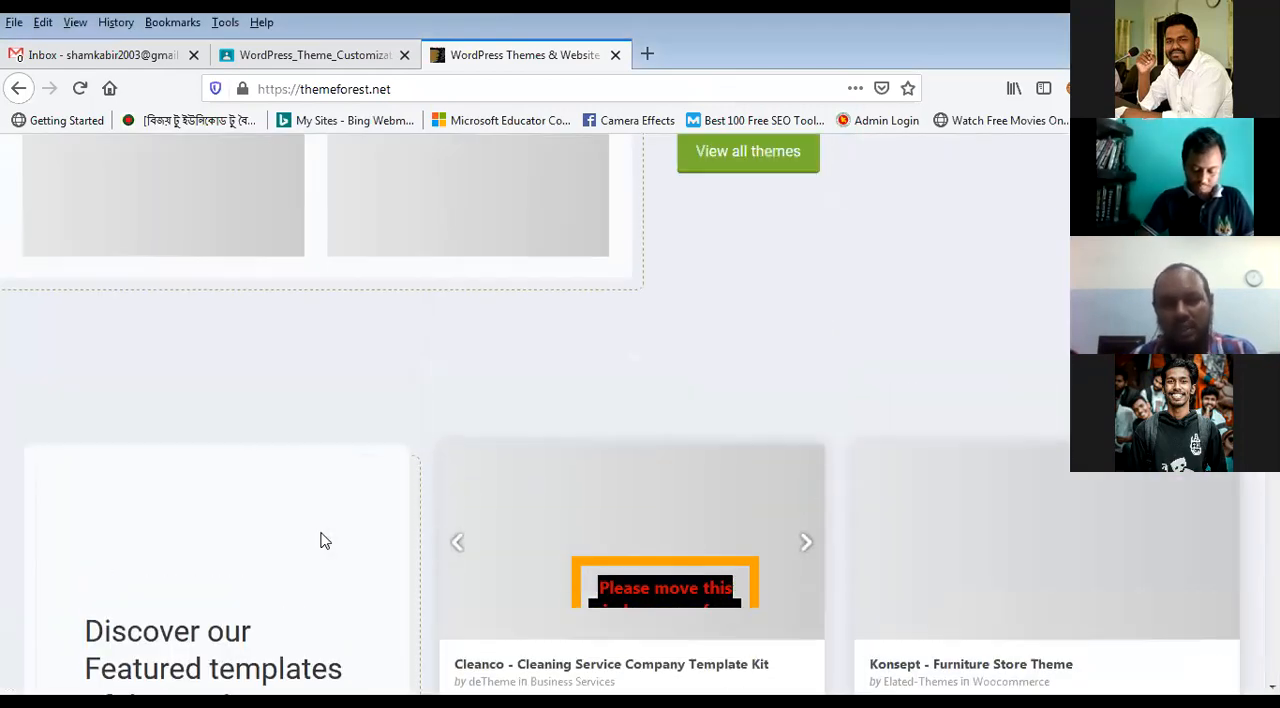
pyautogui.scroll(10, 321, 532)
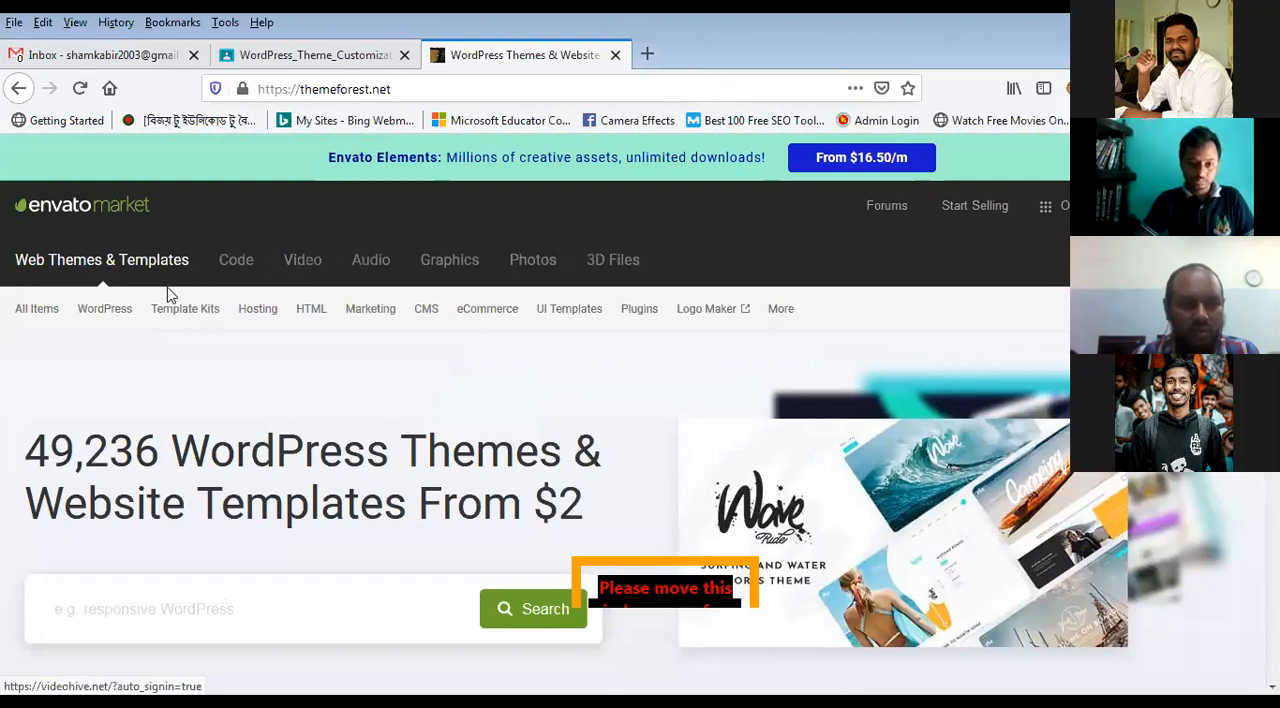
pyautogui.moveTo(125, 320)
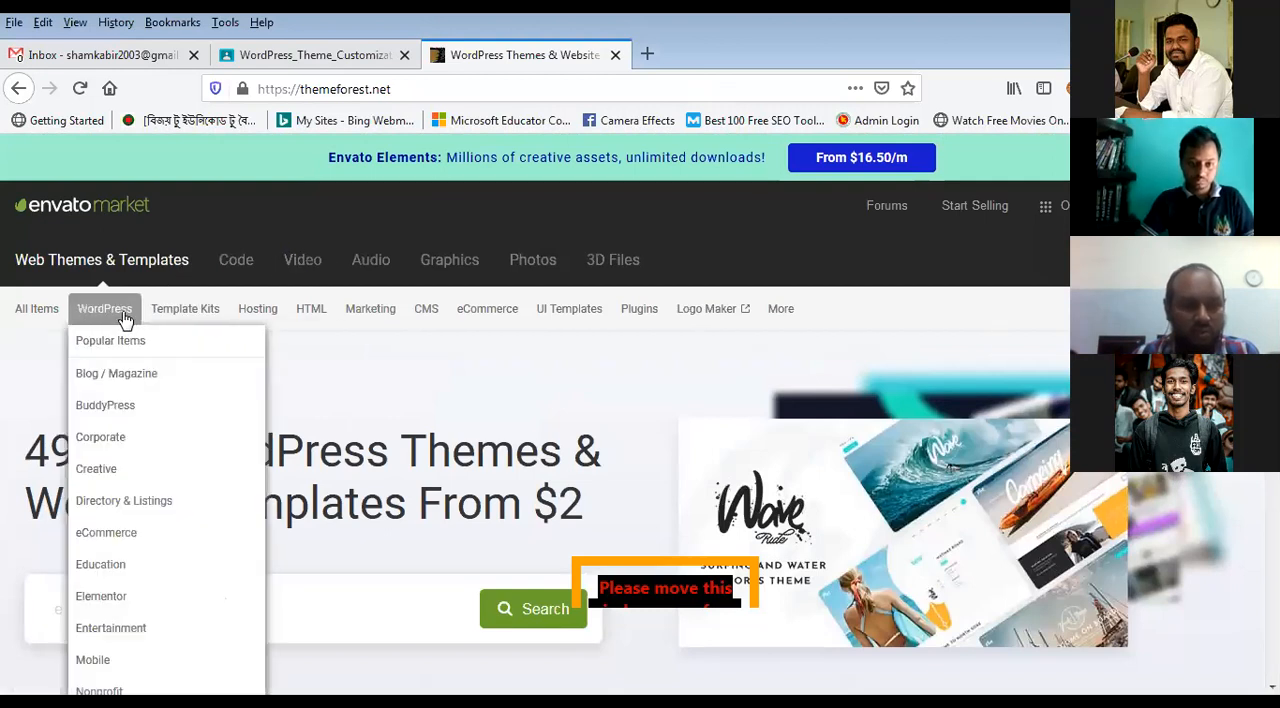
pyautogui.click(127, 447)
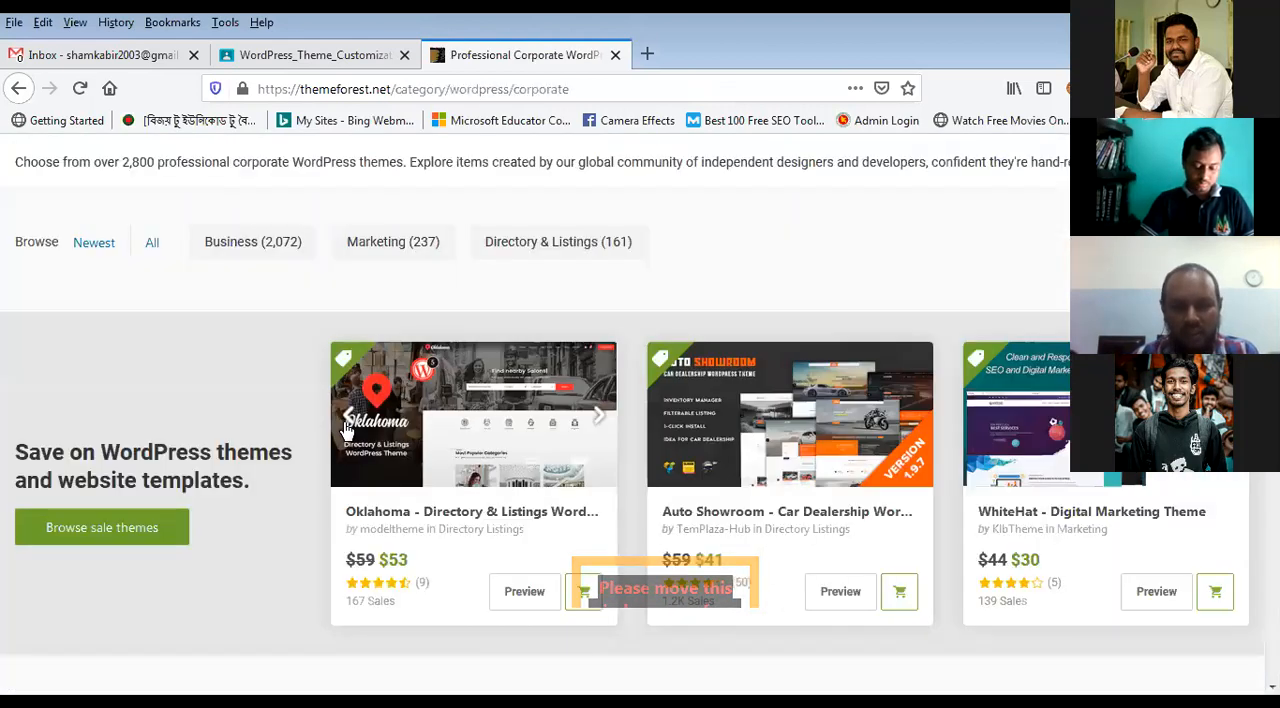
# Step: List the corporate WordPress themes by newest
pyautogui.scroll(-3, 345, 428)
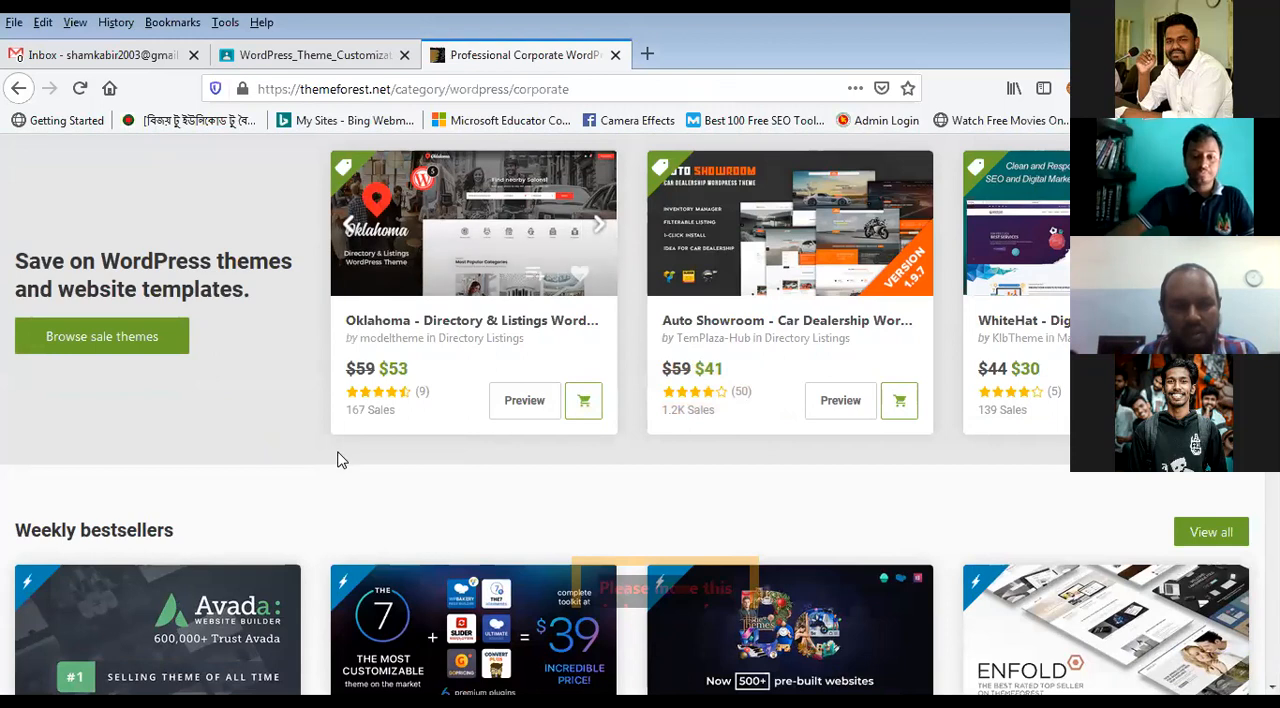
pyautogui.scroll(3, 440, 480)
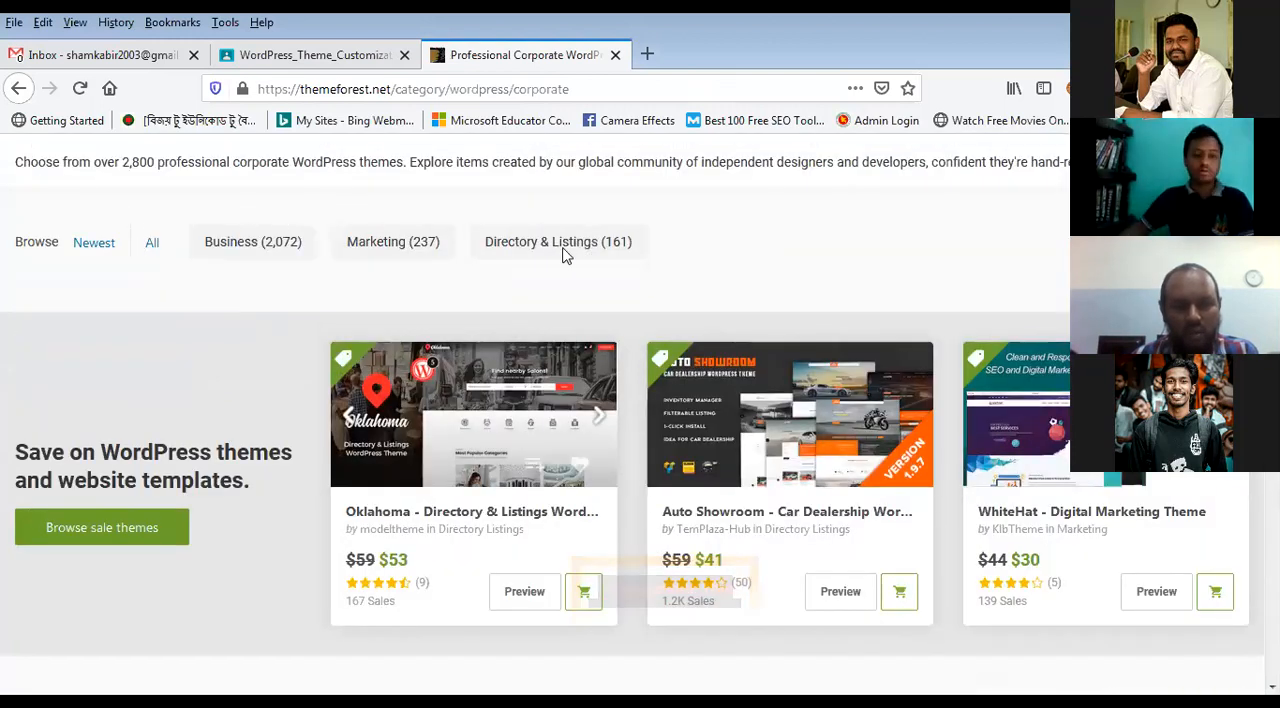
pyautogui.click(93, 243)
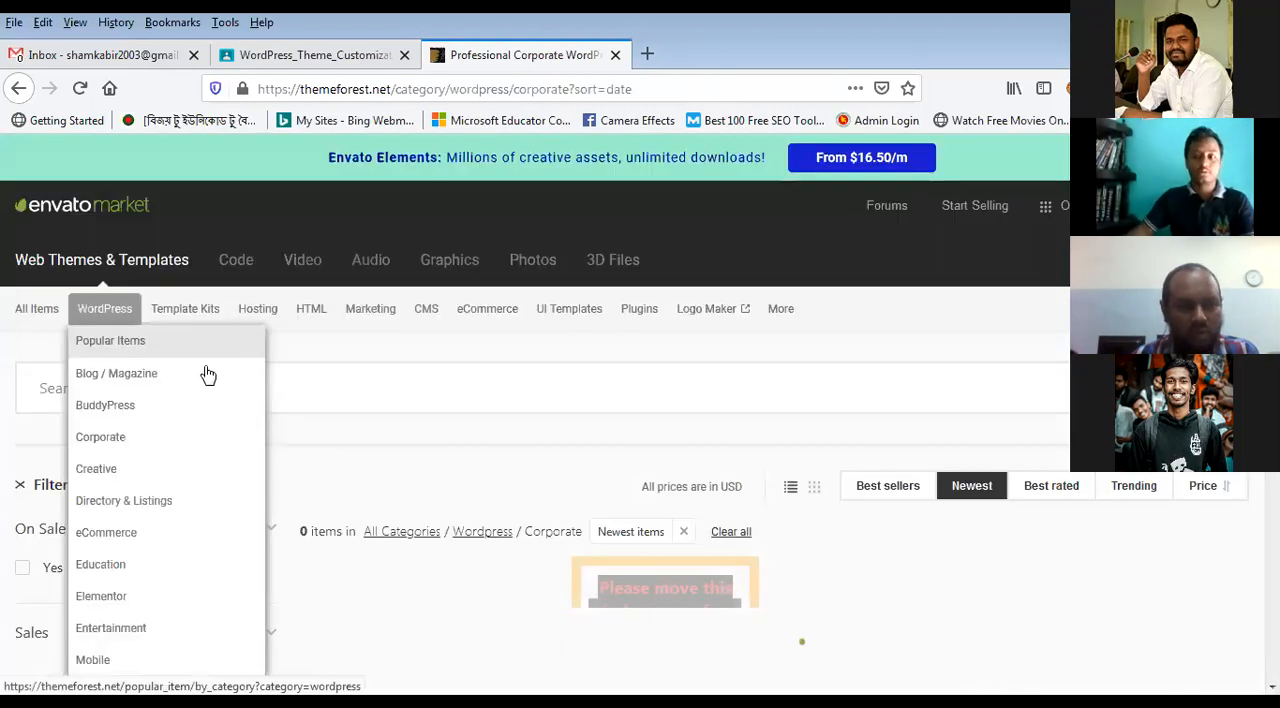
# Step: Sort the corporate themes by best sellers and open the details page of the Avada website builder theme
pyautogui.scroll(-2, 660, 427)
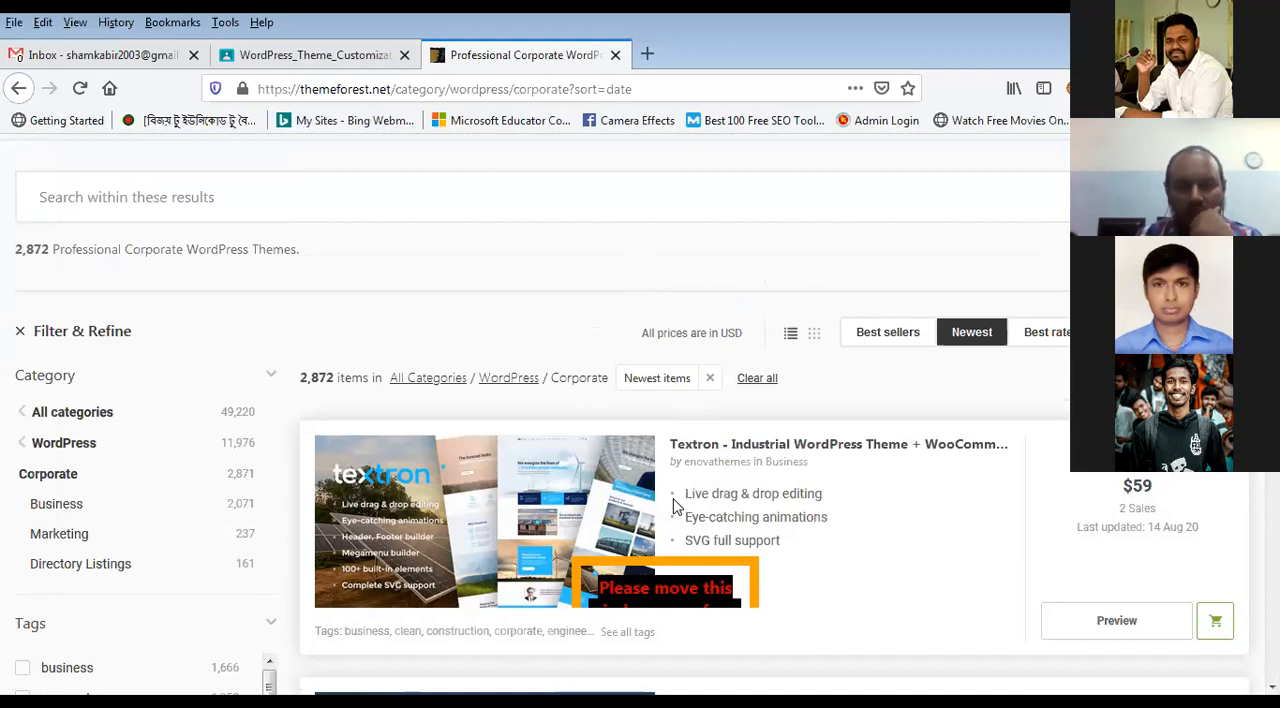
pyautogui.scroll(-1, 690, 486)
pyautogui.scroll(1, 850, 400)
pyautogui.click(904, 338)
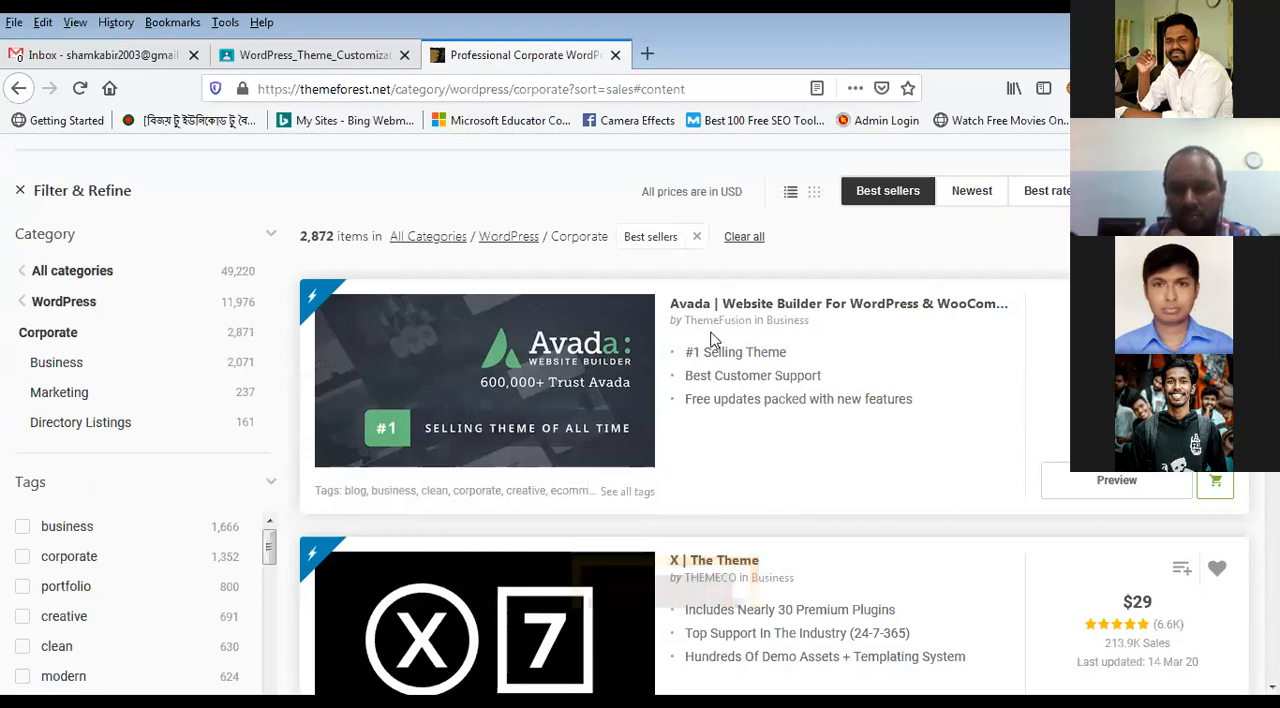
pyautogui.click(614, 434)
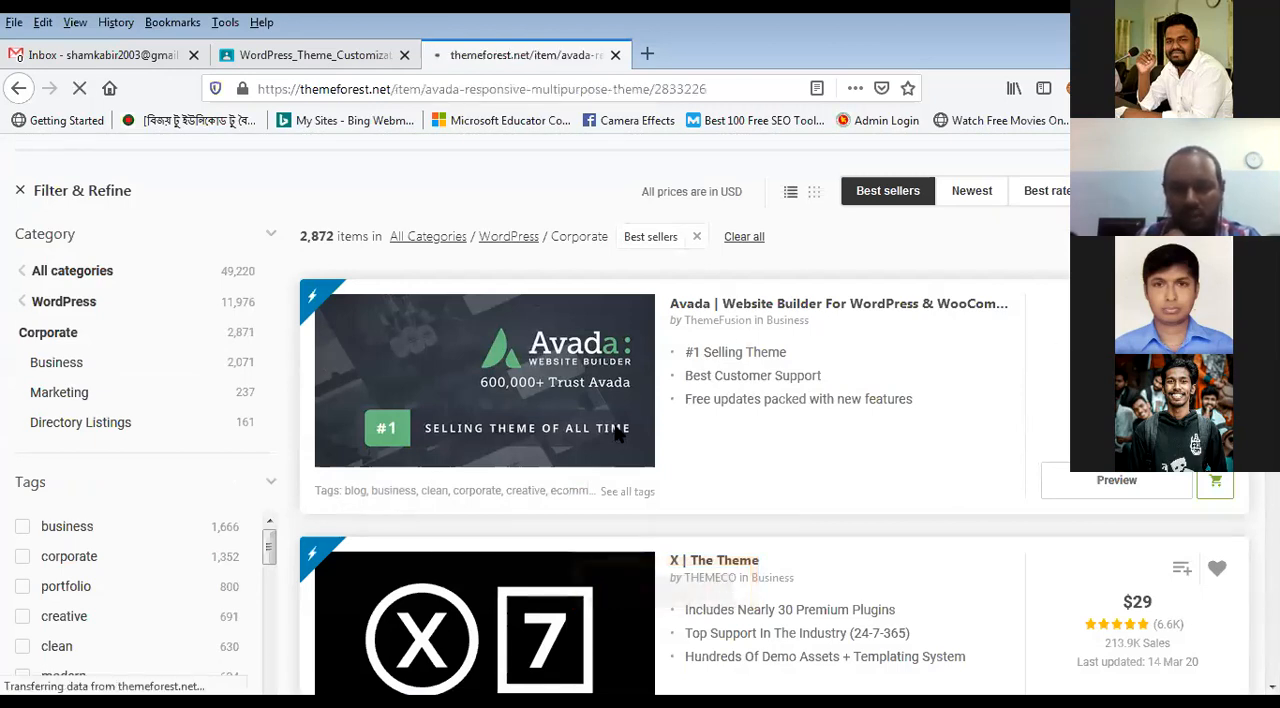
# Step: Examine the Avada theme's license price, support terms, sales, rating, update dates and compatibility details
pyautogui.scroll(-1, 617, 436)
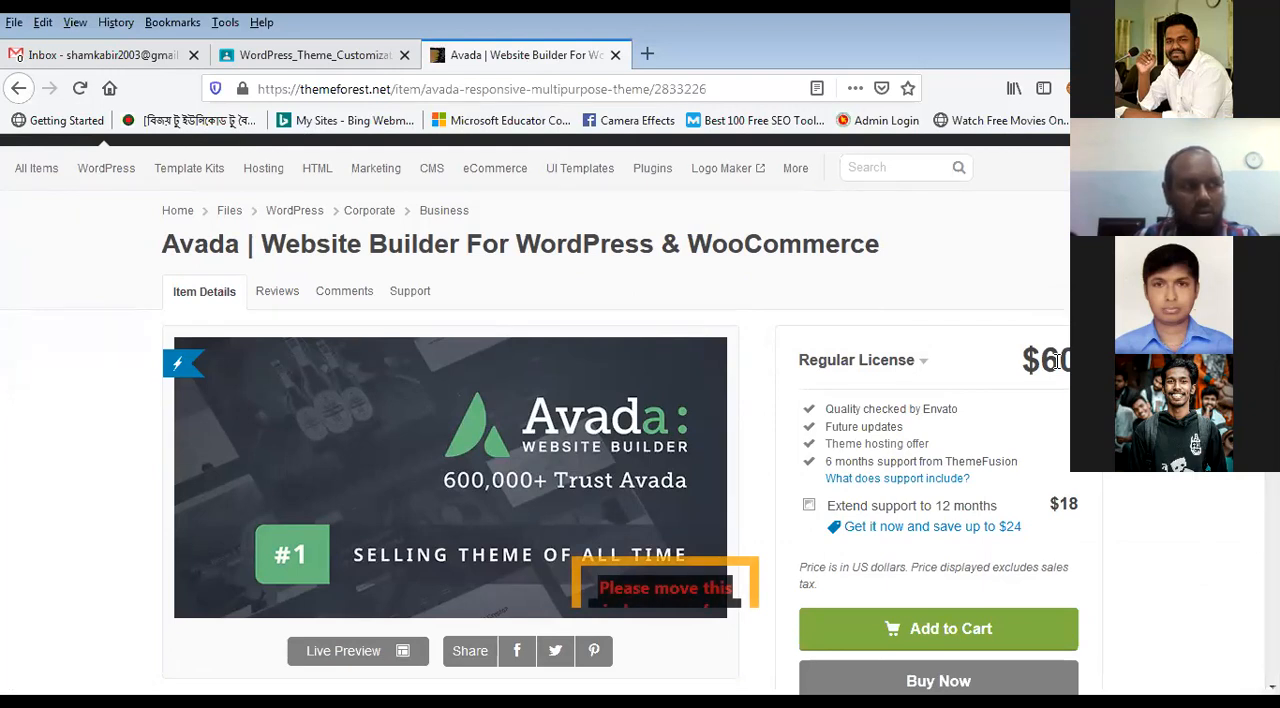
pyautogui.scroll(-1, 963, 457)
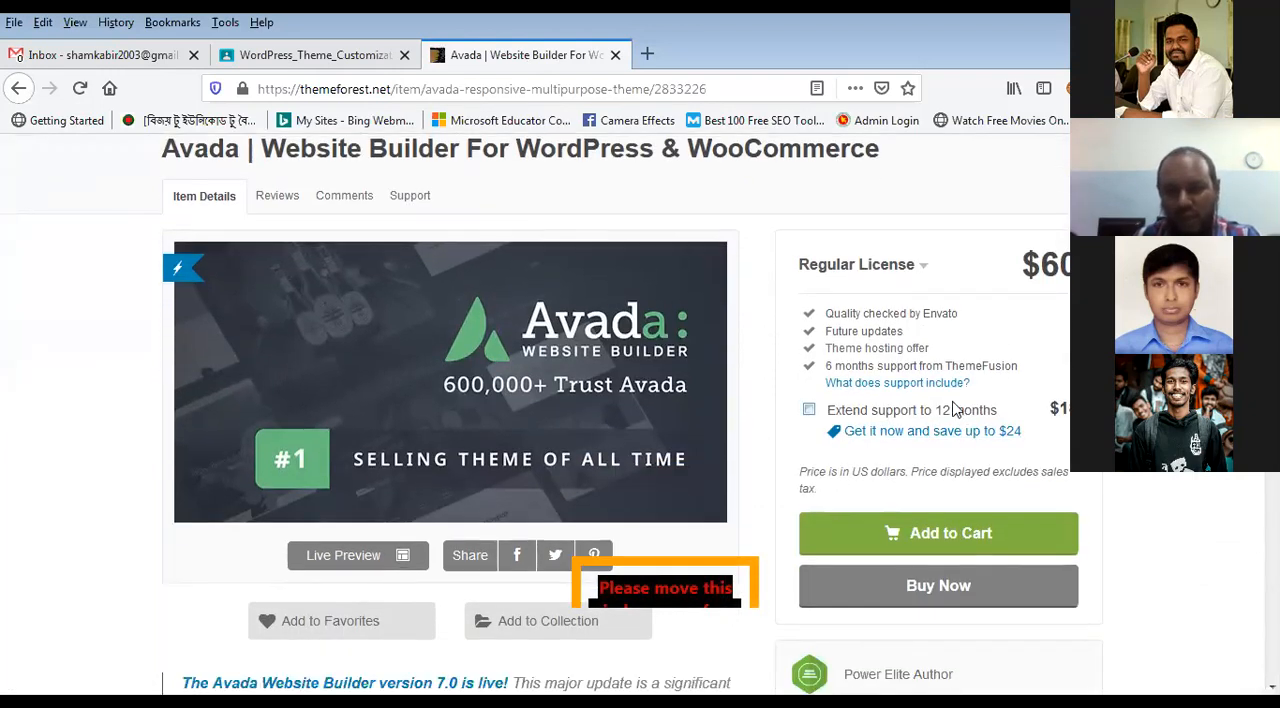
pyautogui.scroll(1, 866, 388)
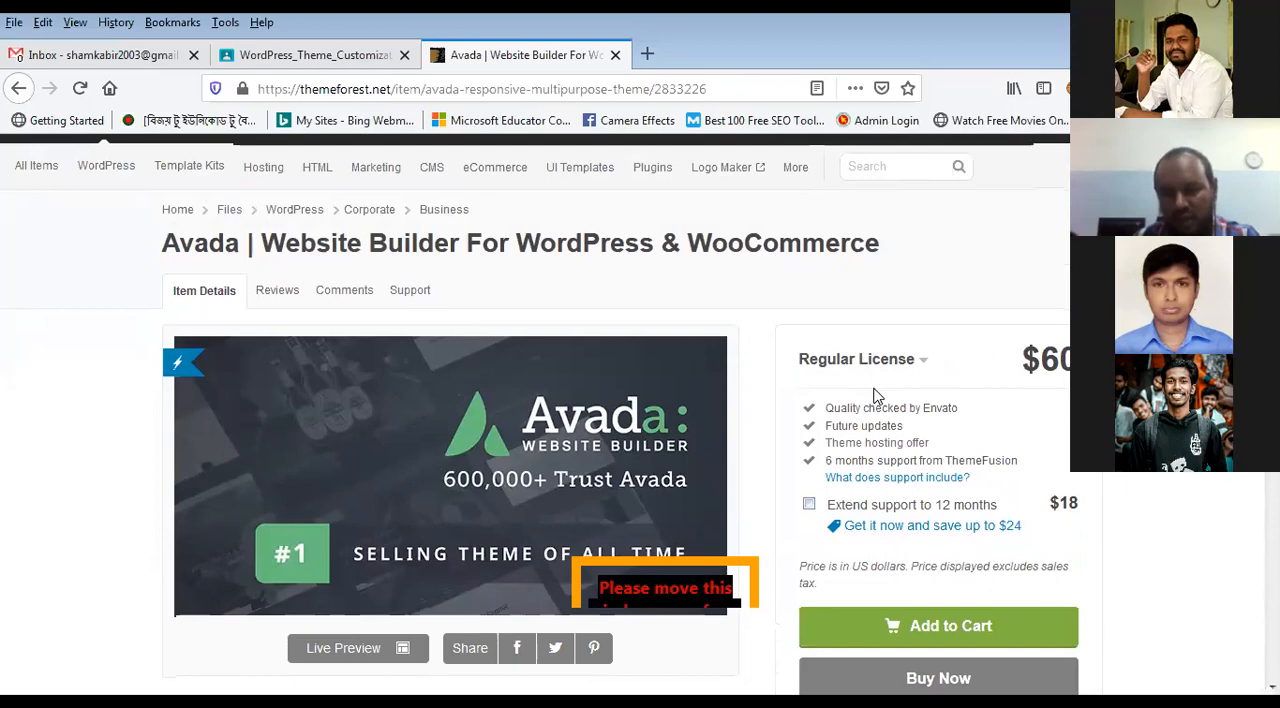
pyautogui.scroll(-2, 871, 394)
pyautogui.scroll(-6, 873, 397)
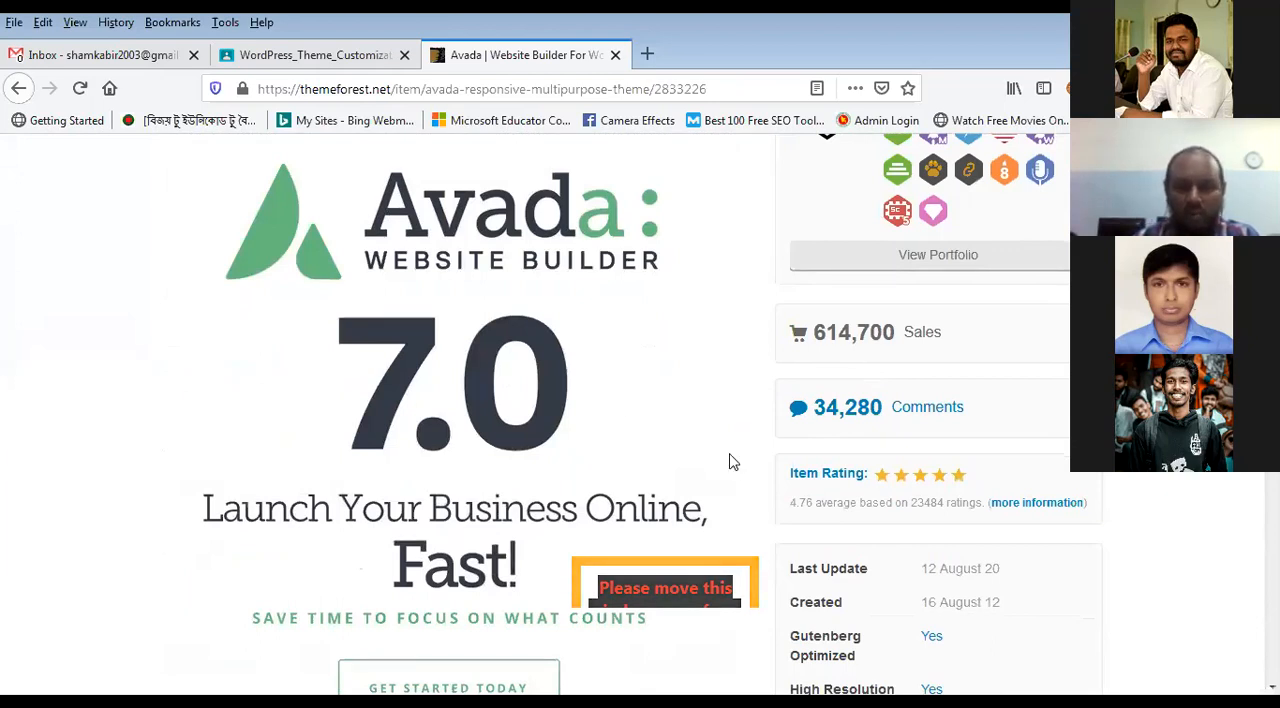
pyautogui.scroll(-2, 880, 455)
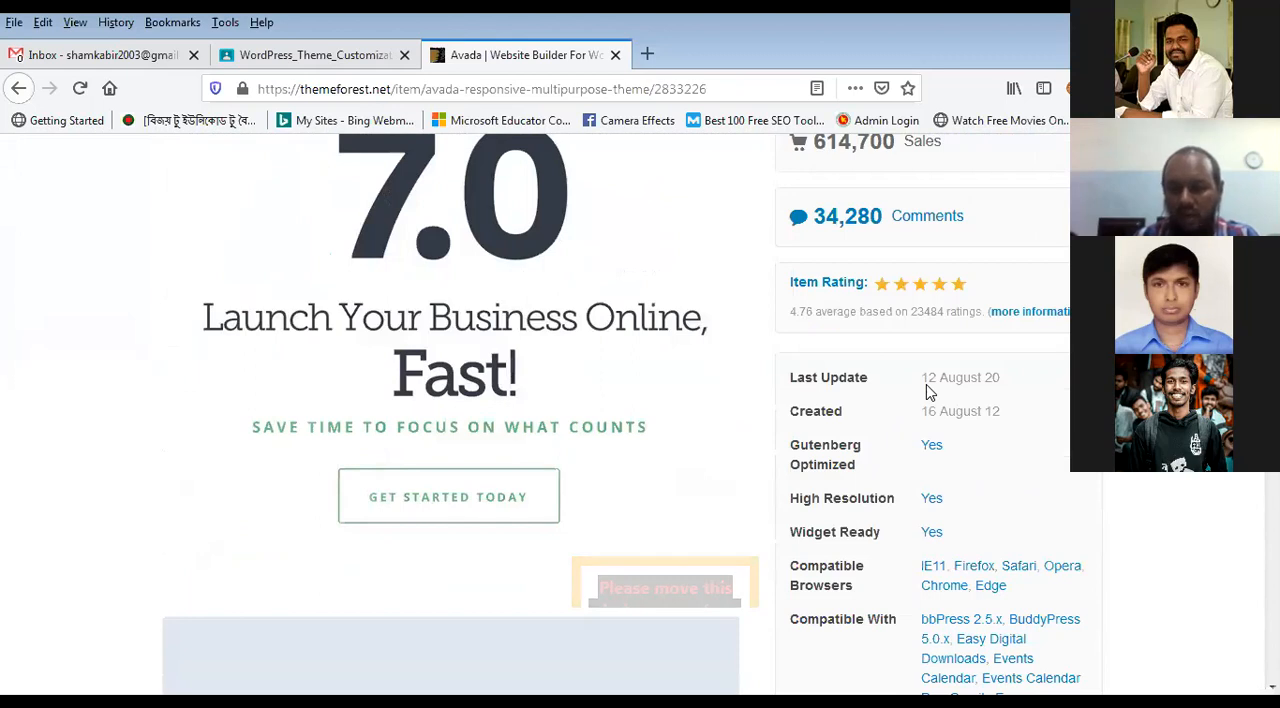
pyautogui.scroll(-2, 537, 522)
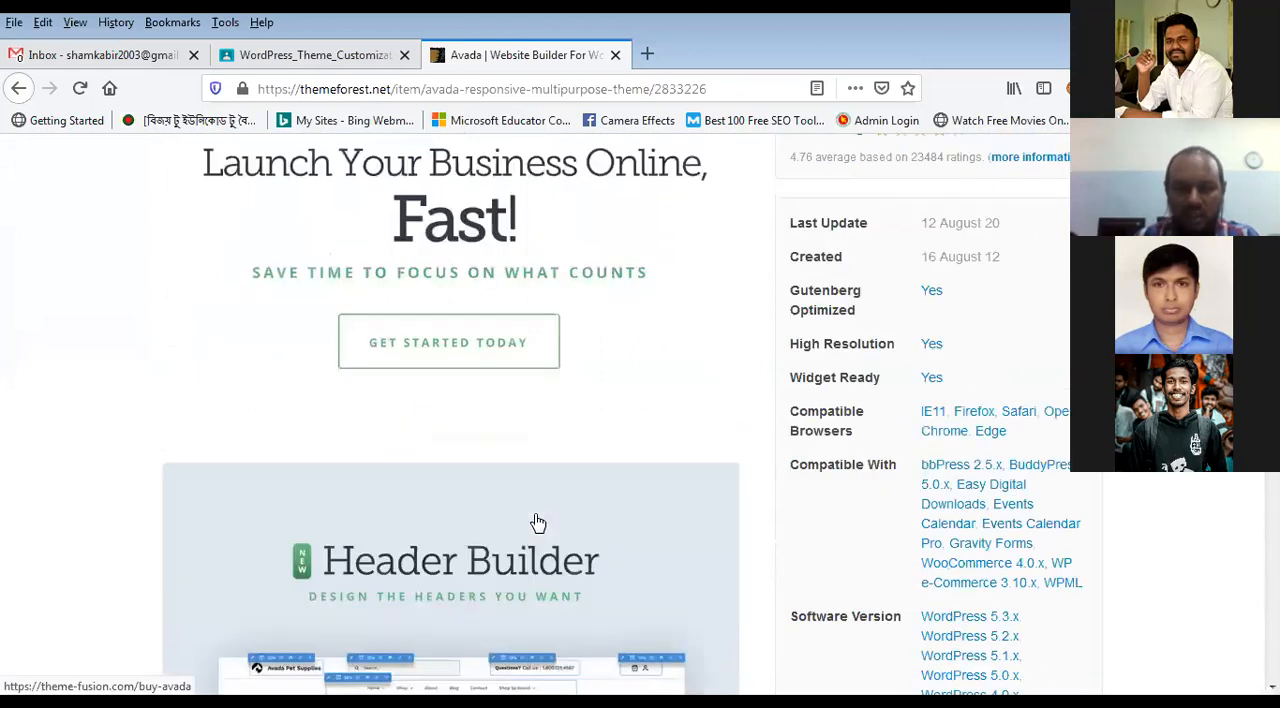
pyautogui.scroll(-10, 537, 522)
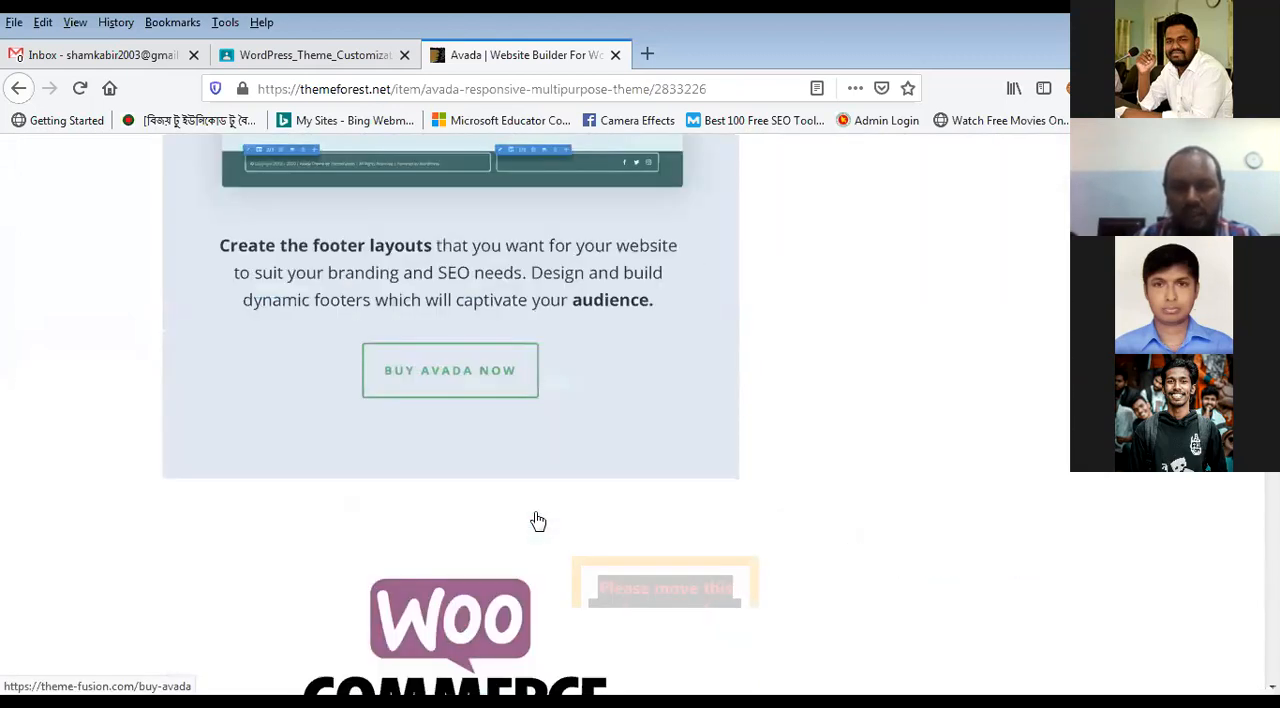
pyautogui.scroll(-5, 537, 522)
# Step: Review the Avada theme's feature description, covering the Header Builder, Footer Builder and WooCommerce integration
pyautogui.scroll(15, 537, 522)
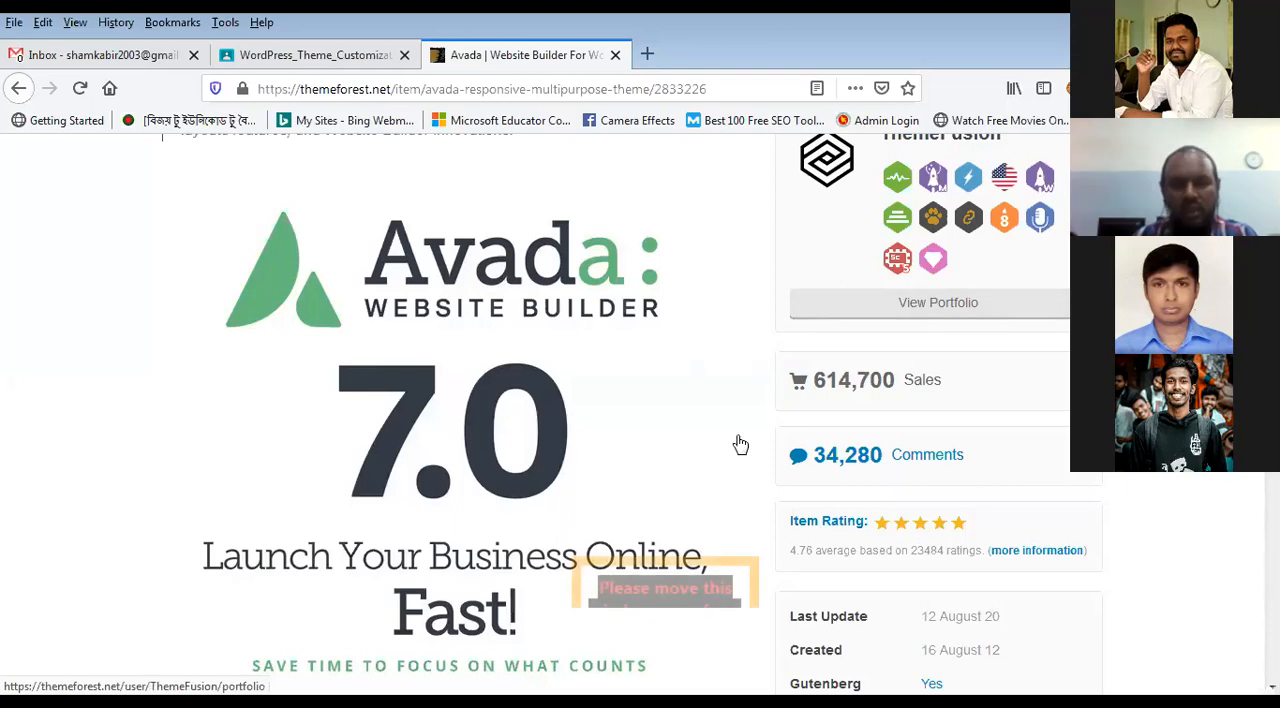
pyautogui.scroll(3, 740, 445)
pyautogui.scroll(5, 740, 445)
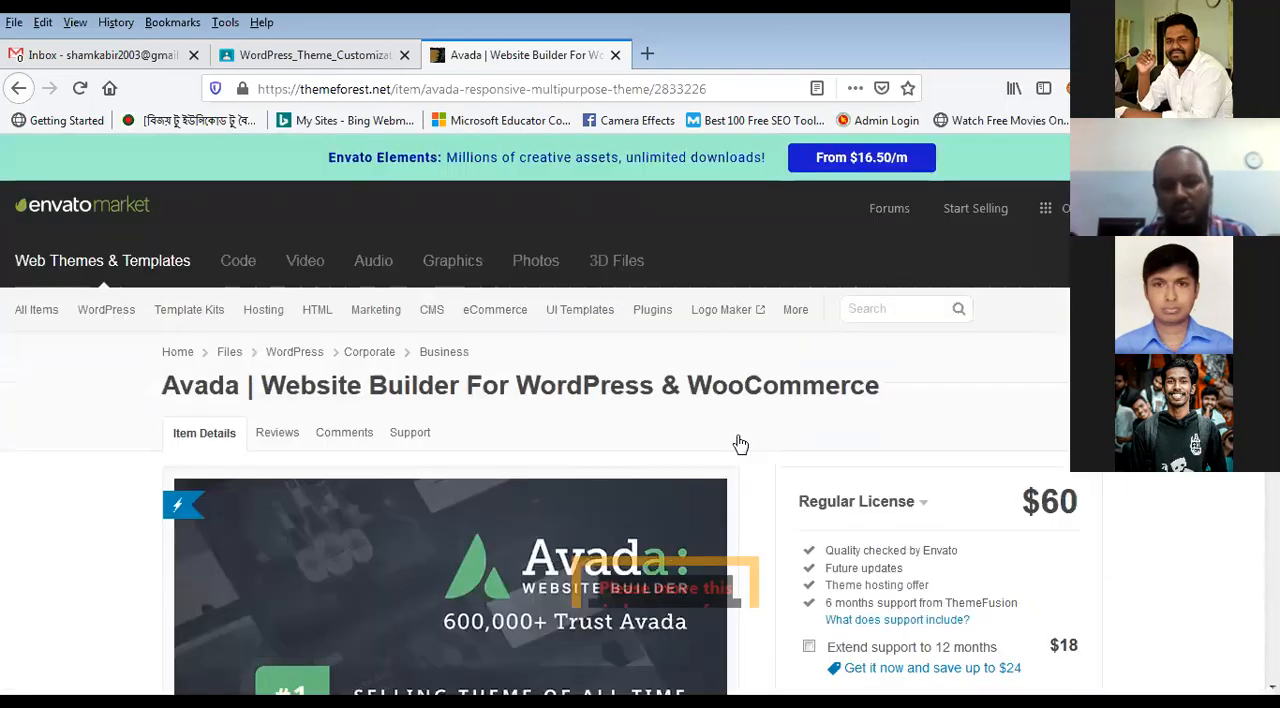
pyautogui.scroll(-10, 740, 445)
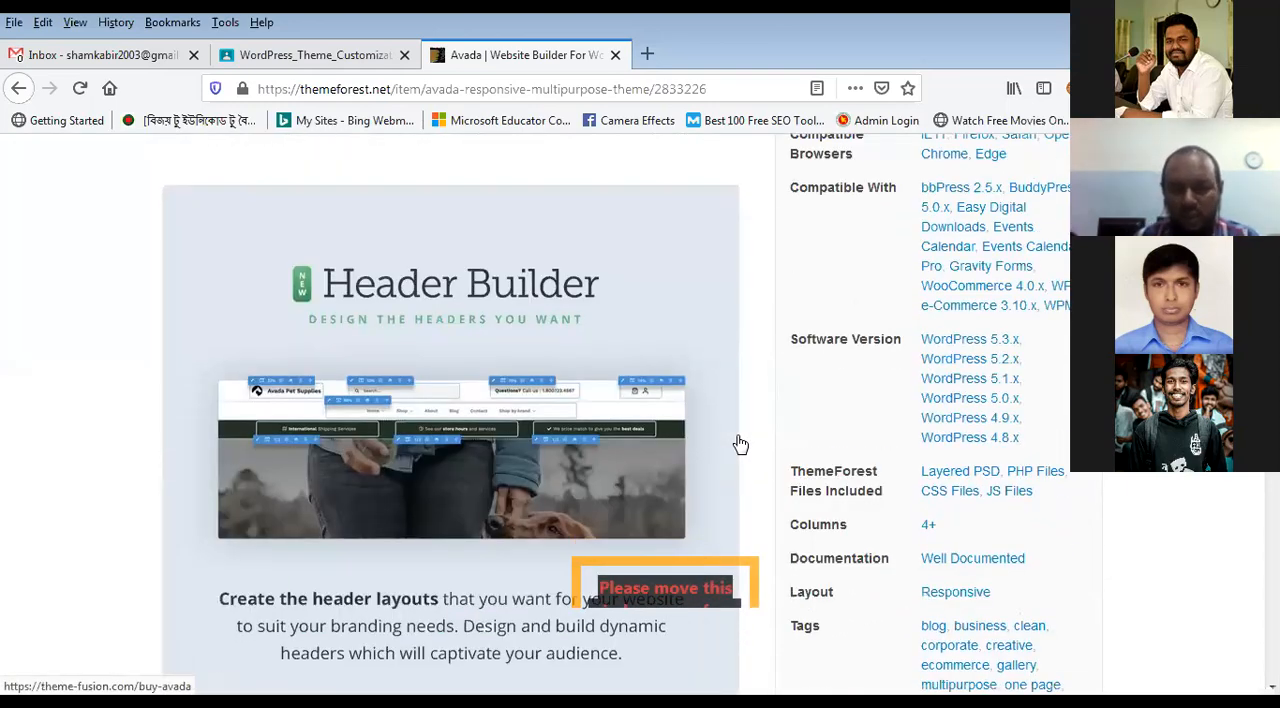
pyautogui.scroll(-10, 740, 445)
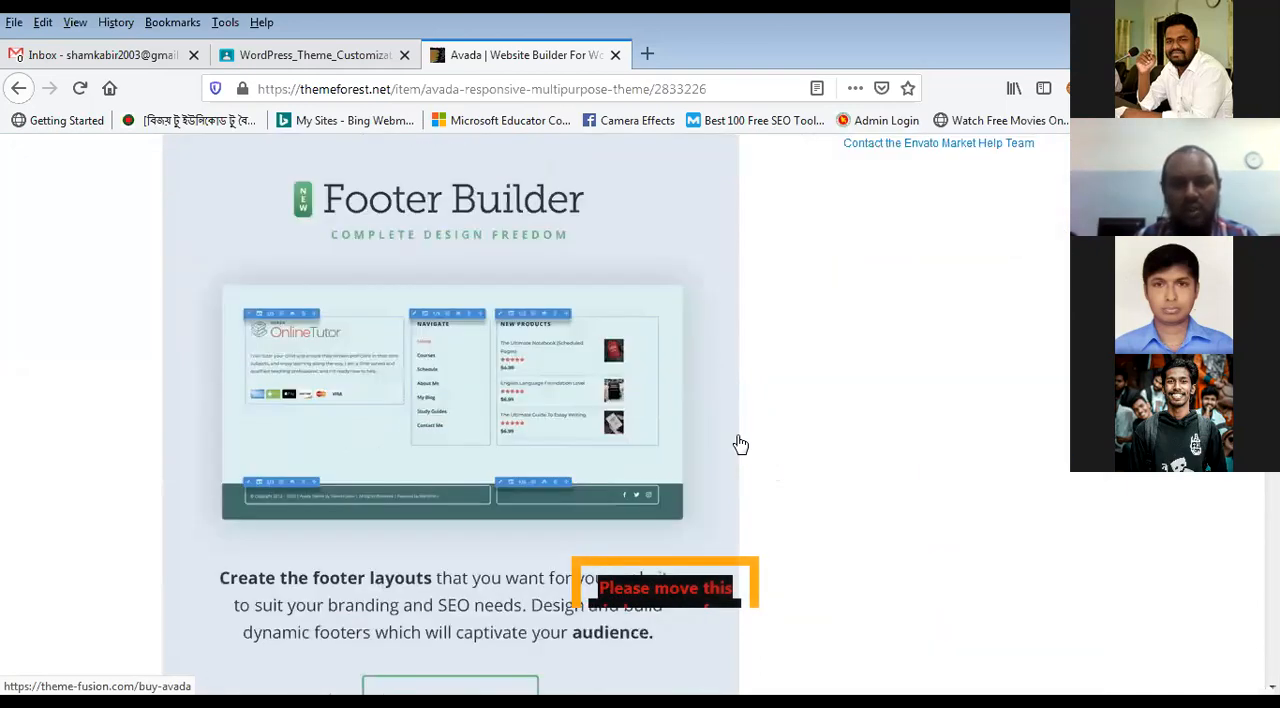
pyautogui.scroll(-7, 740, 440)
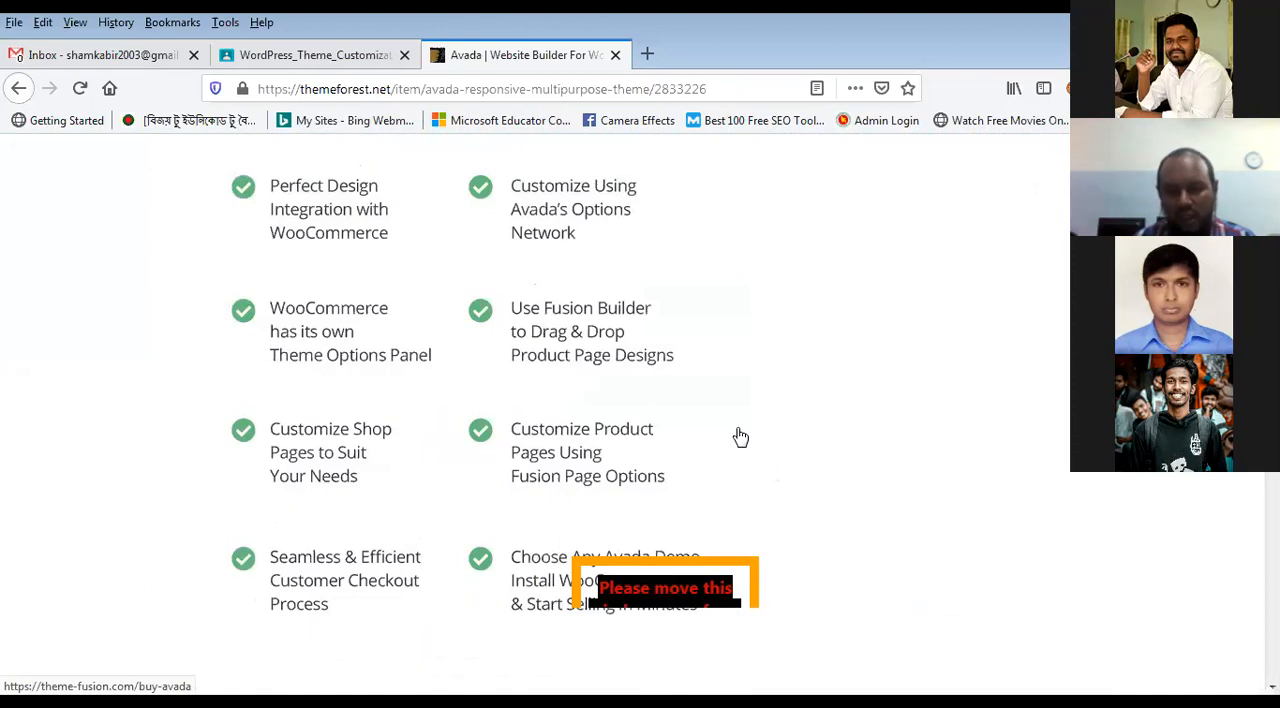
pyautogui.scroll(6, 740, 437)
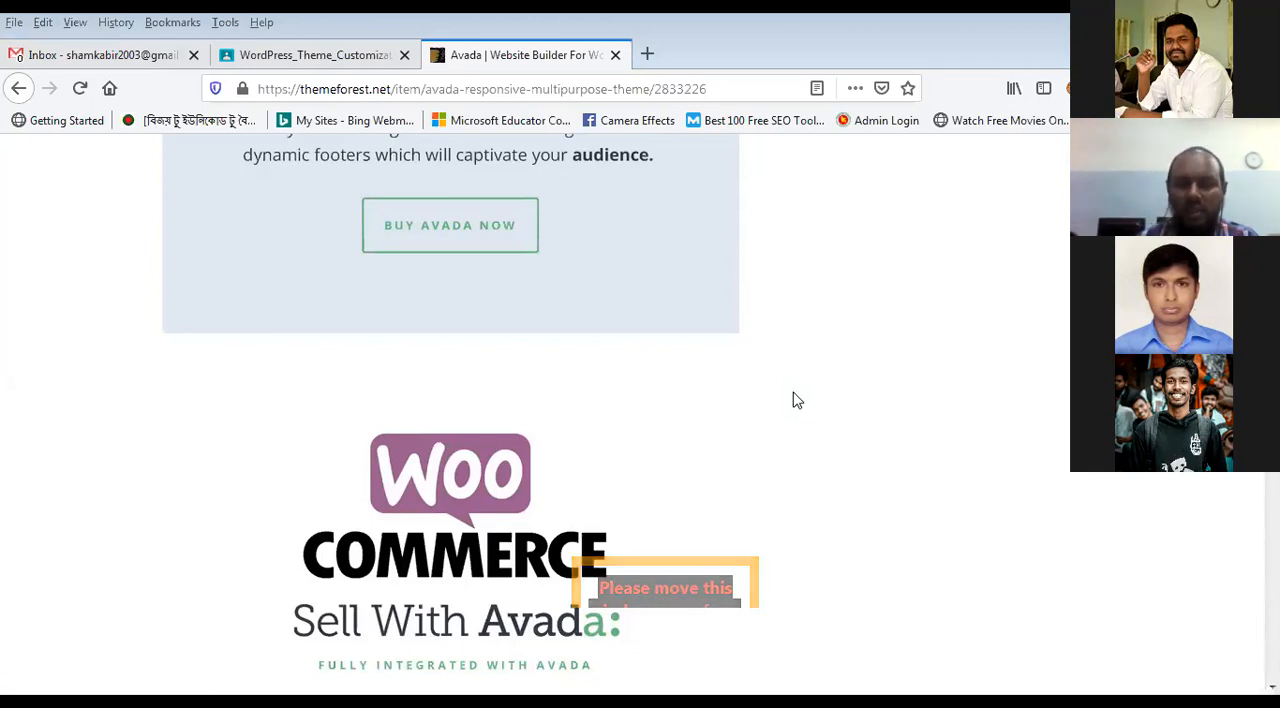
pyautogui.scroll(15, 952, 466)
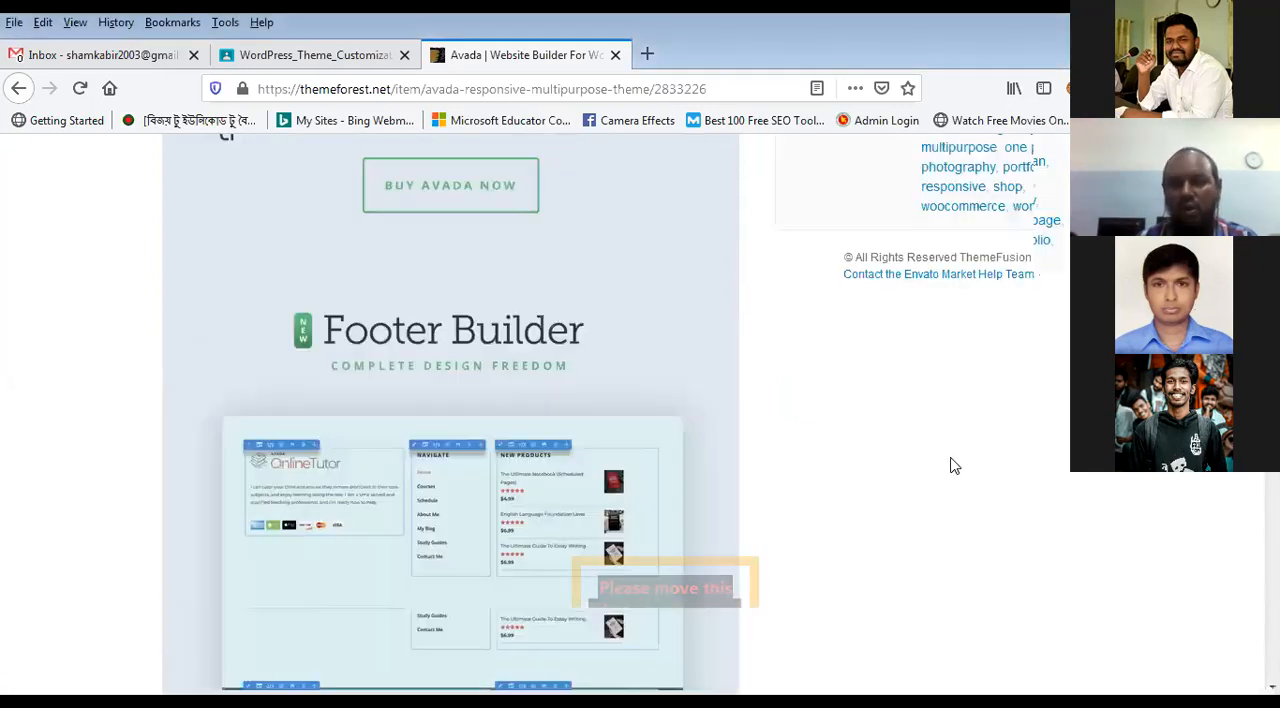
pyautogui.scroll(3, 956, 444)
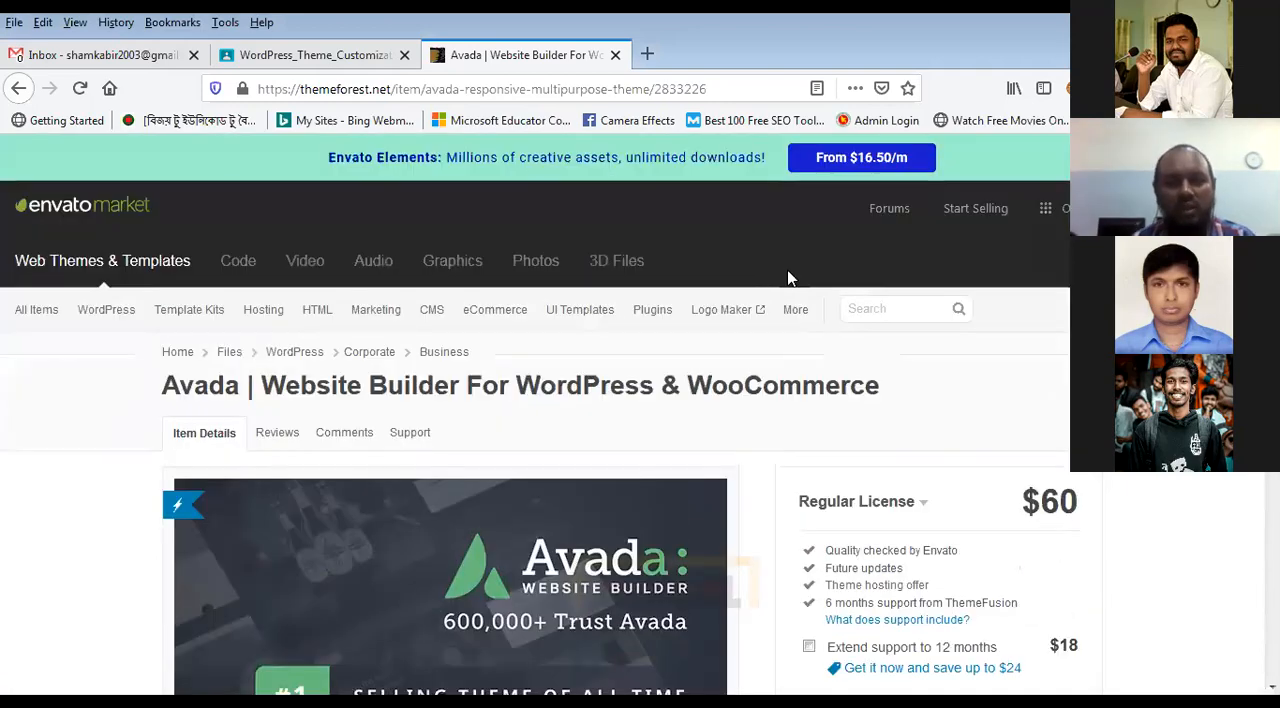
# Step: Return to the marketplace home page and look through its recent releases, weekly best-selling WordPress themes and August's free items
pyautogui.click(120, 212)
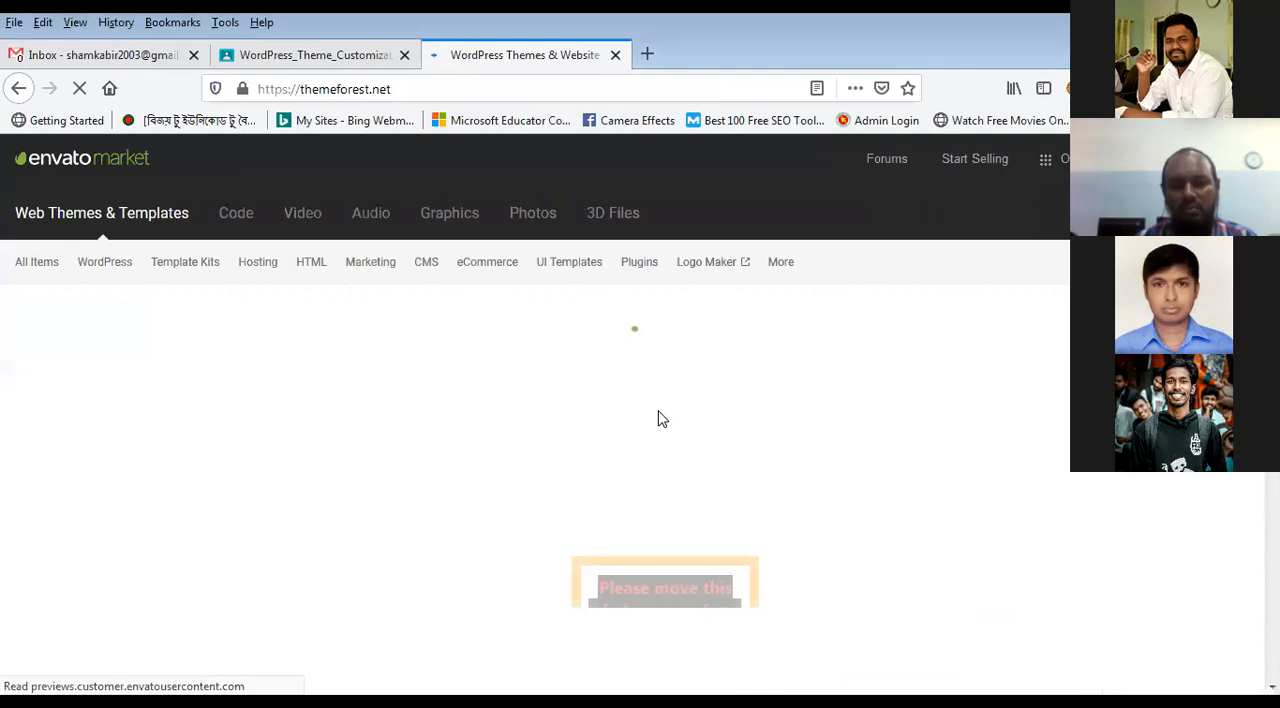
pyautogui.scroll(-5, 660, 420)
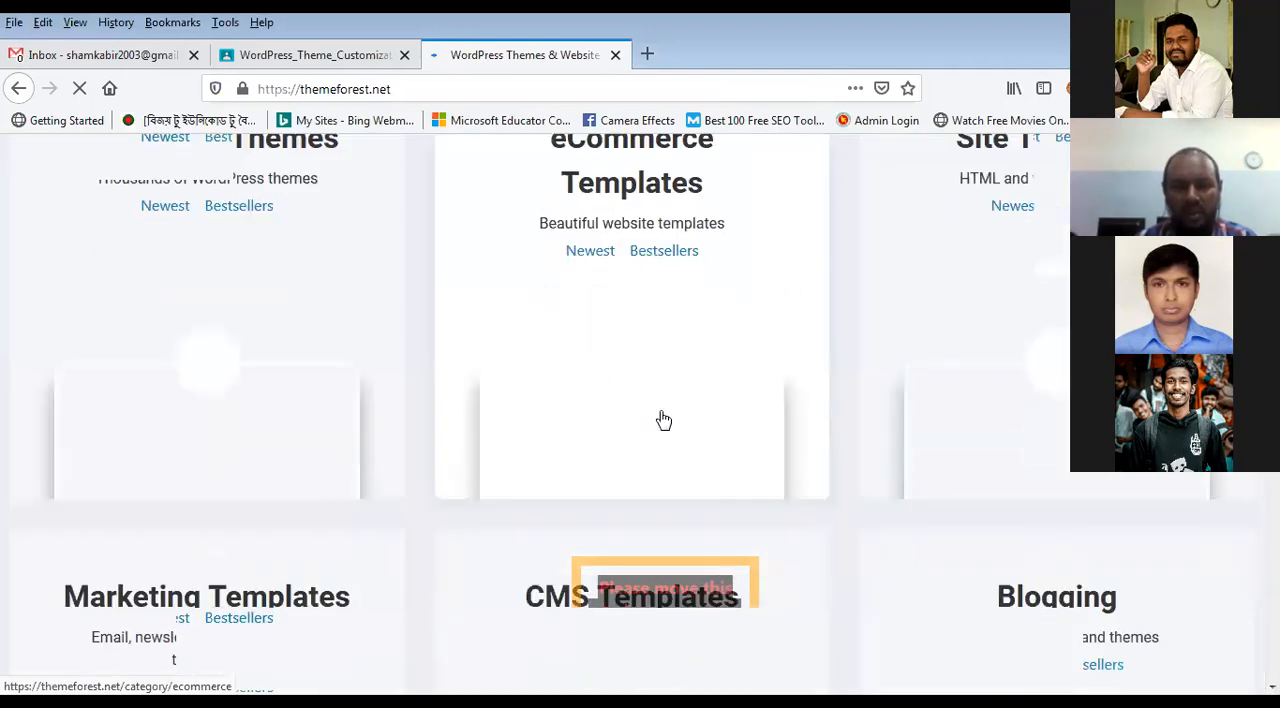
pyautogui.scroll(-15, 662, 420)
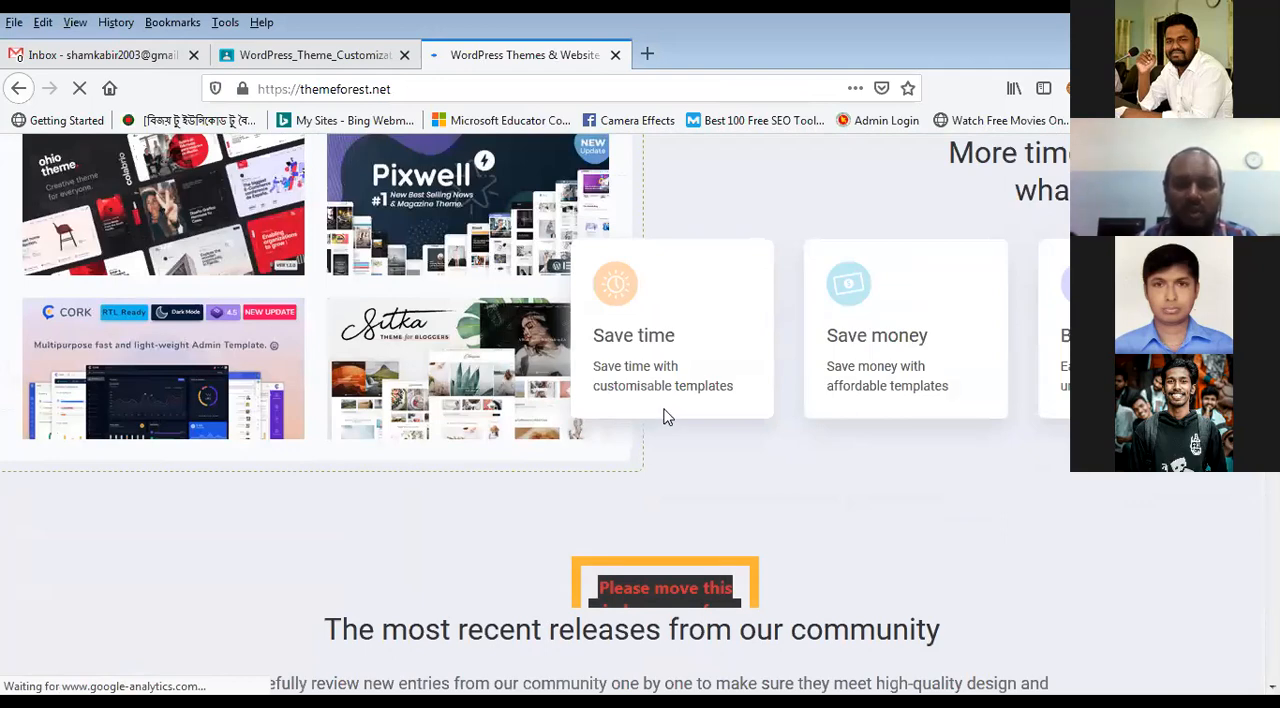
pyautogui.scroll(-4, 667, 417)
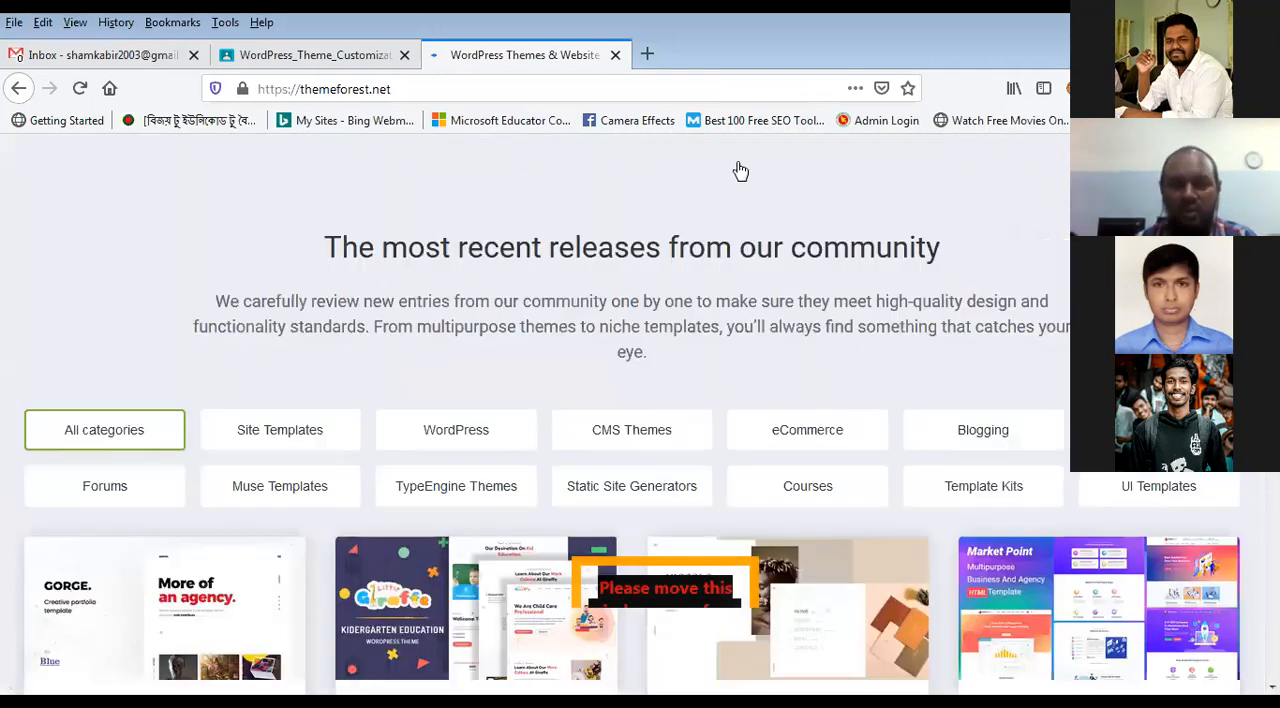
pyautogui.scroll(-9, 714, 298)
pyautogui.scroll(-10, 714, 305)
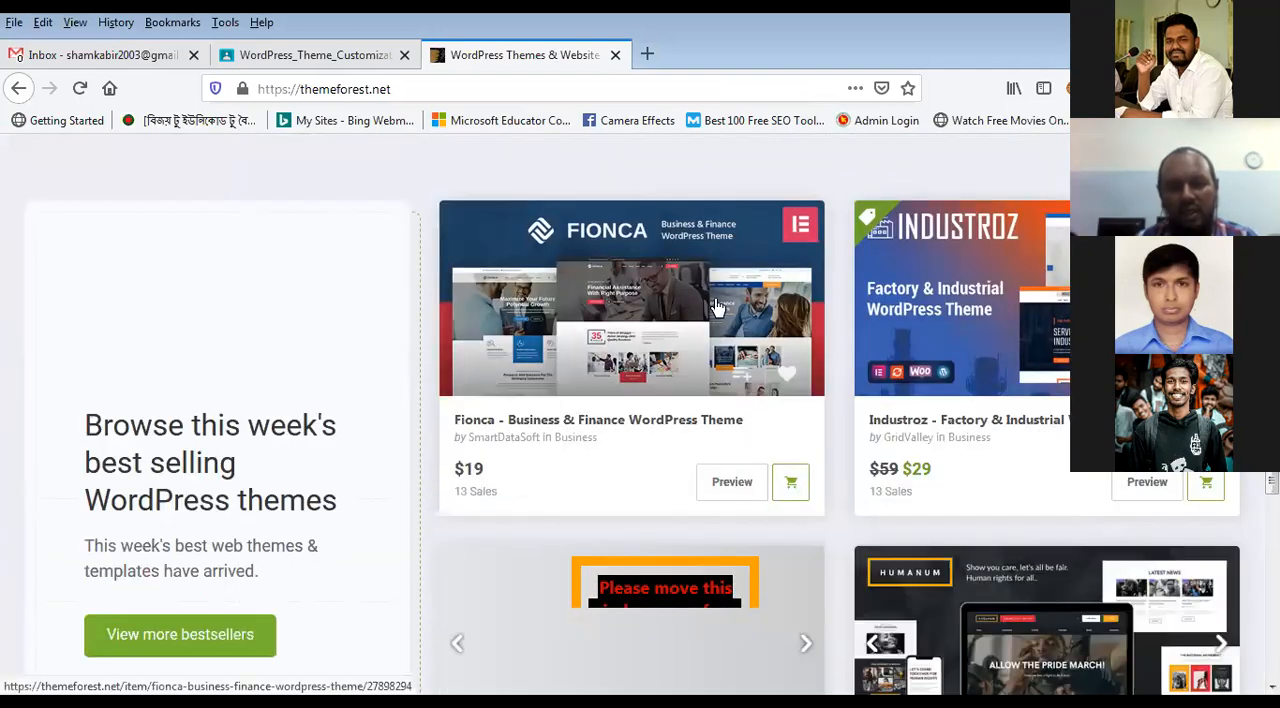
pyautogui.scroll(-3, 714, 305)
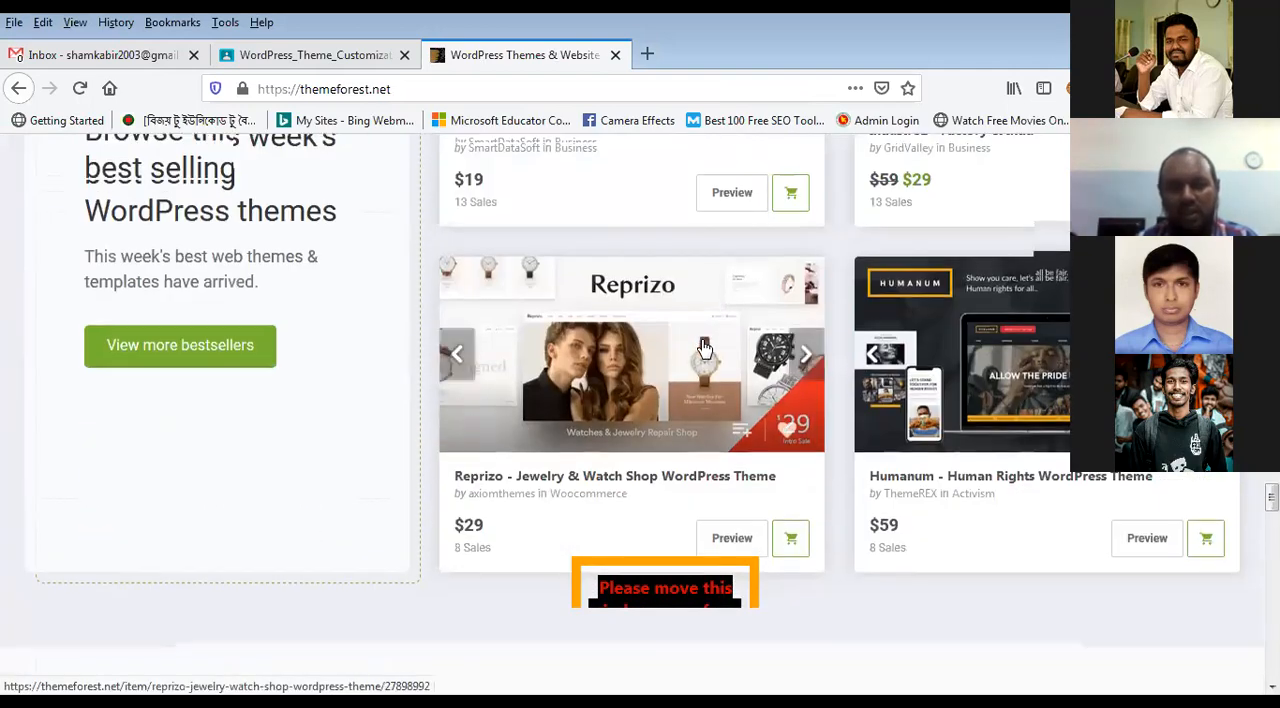
pyautogui.scroll(-1, 706, 345)
pyautogui.scroll(-5, 693, 383)
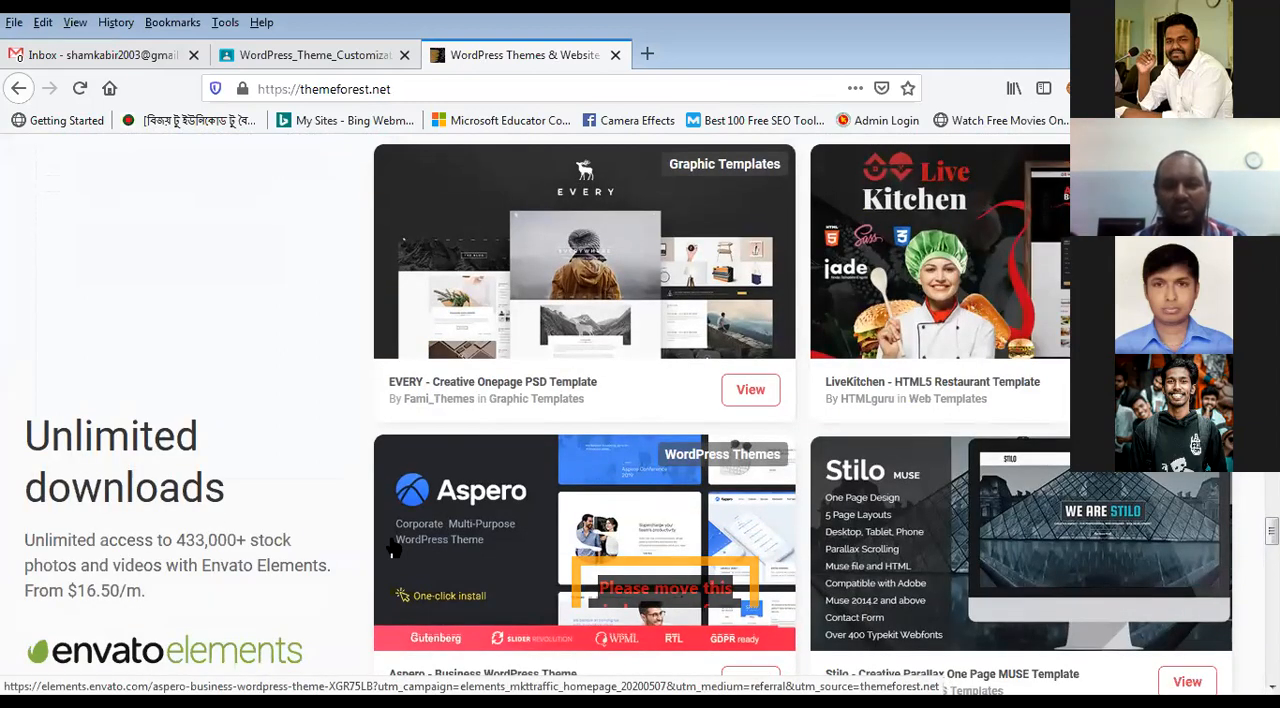
pyautogui.scroll(-4, 391, 540)
pyautogui.scroll(-5, 393, 547)
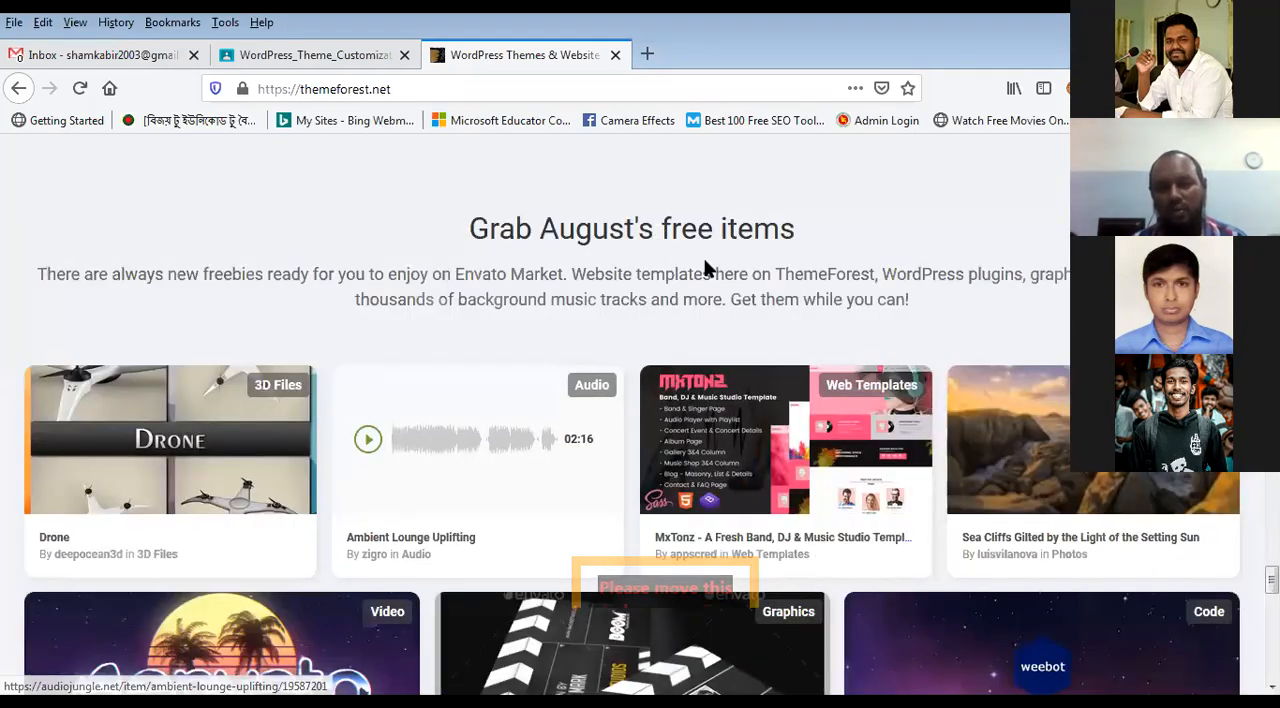
pyautogui.scroll(-1, 253, 470)
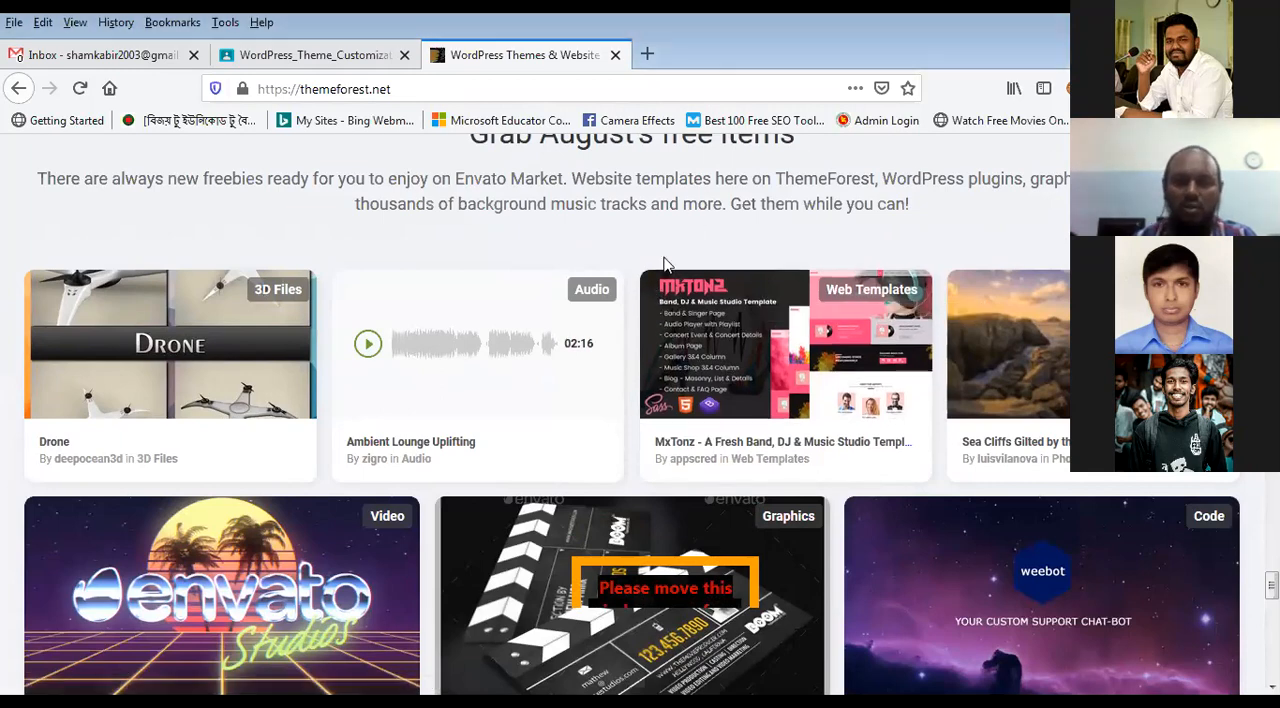
# Step: Look back over the marketplace home page from the free items and weekly bestsellers to the eCommerce category list
pyautogui.scroll(2, 667, 264)
pyautogui.scroll(-12, 667, 264)
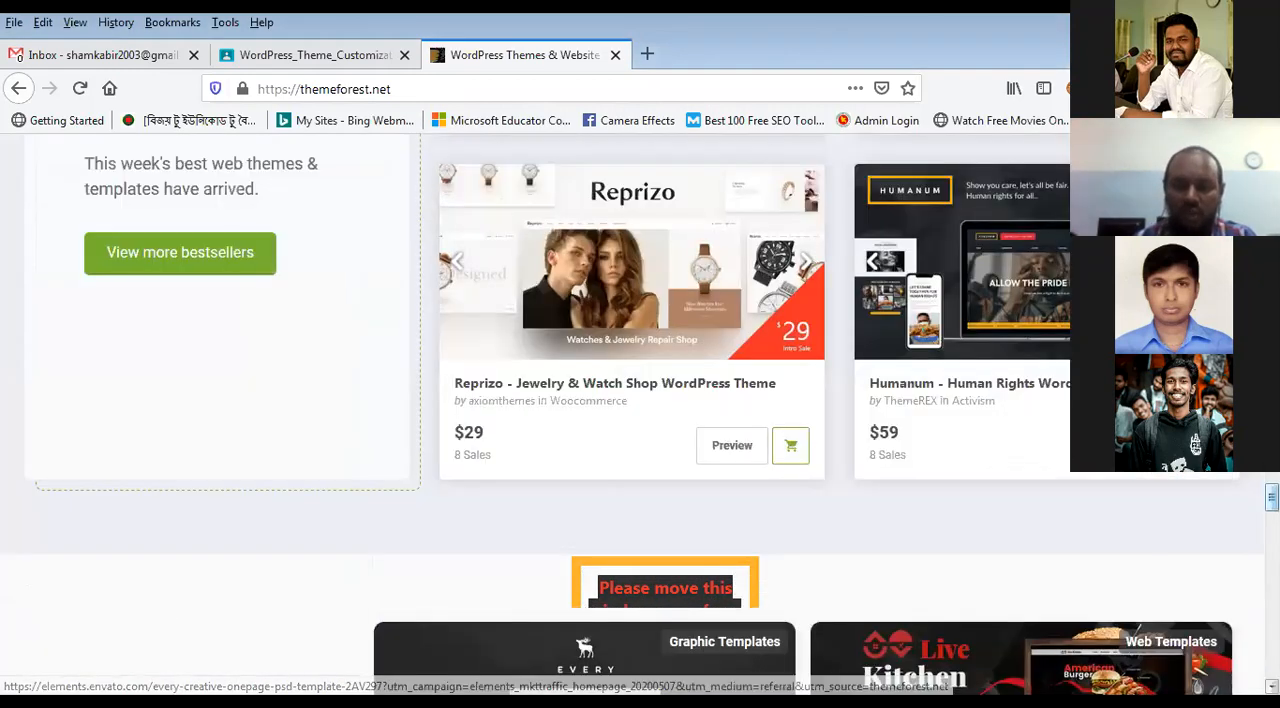
pyautogui.scroll(15, 657, 213)
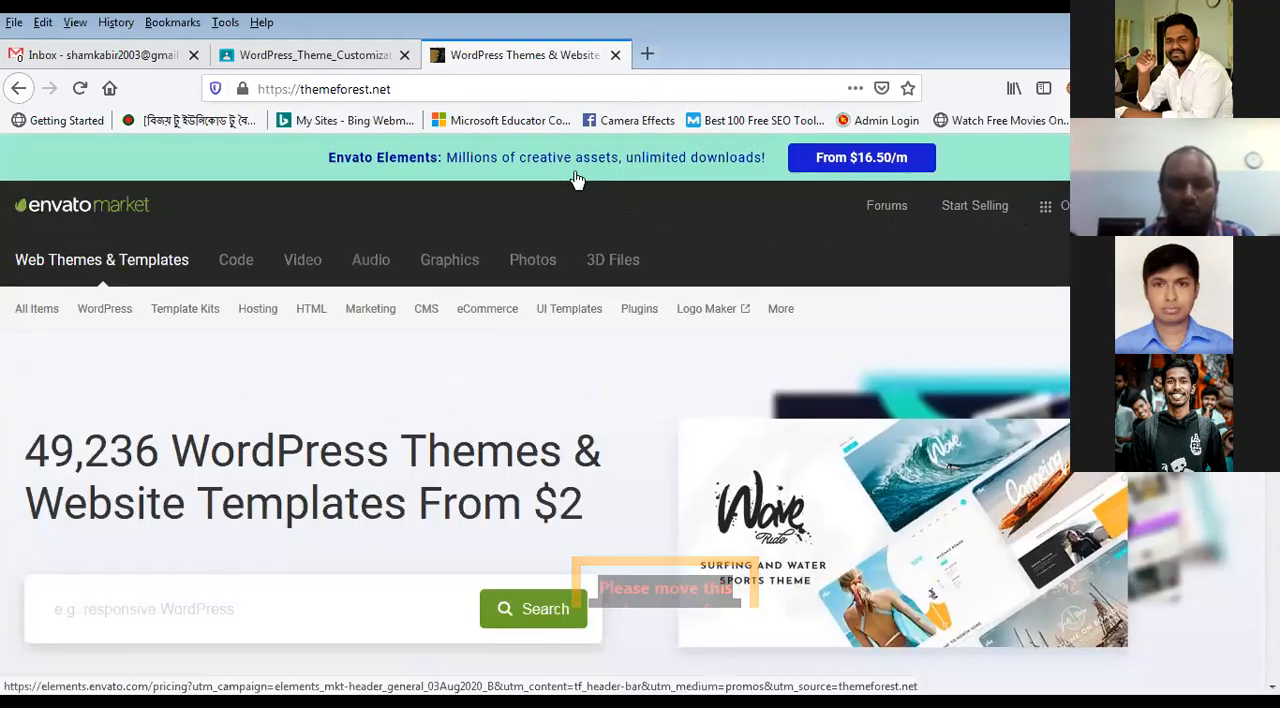
pyautogui.moveTo(513, 329)
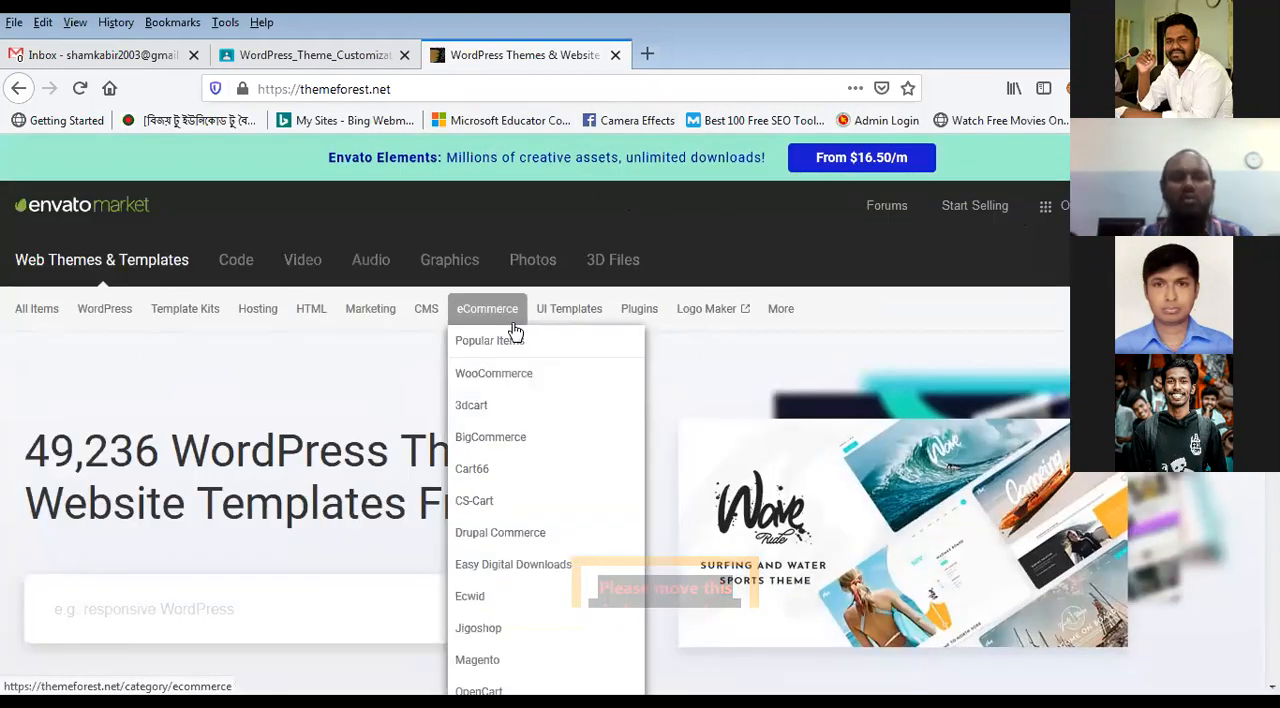
pyautogui.click(645, 54)
pyautogui.write('w')
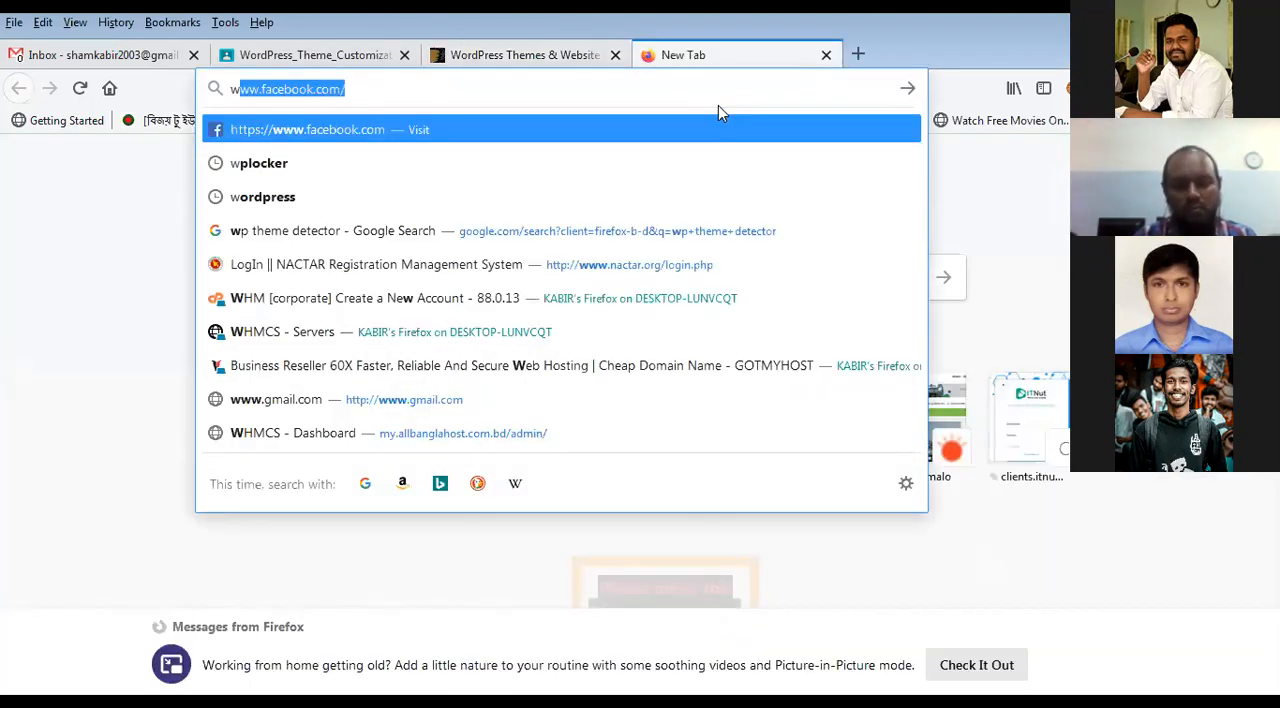
pyautogui.write('h')
pyautogui.write('o')
pyautogui.press('BackSpace')
pyautogui.press('BackSpace')
pyautogui.press('BackSpace')
pyautogui.press('BackSpace')
pyautogui.write('word')
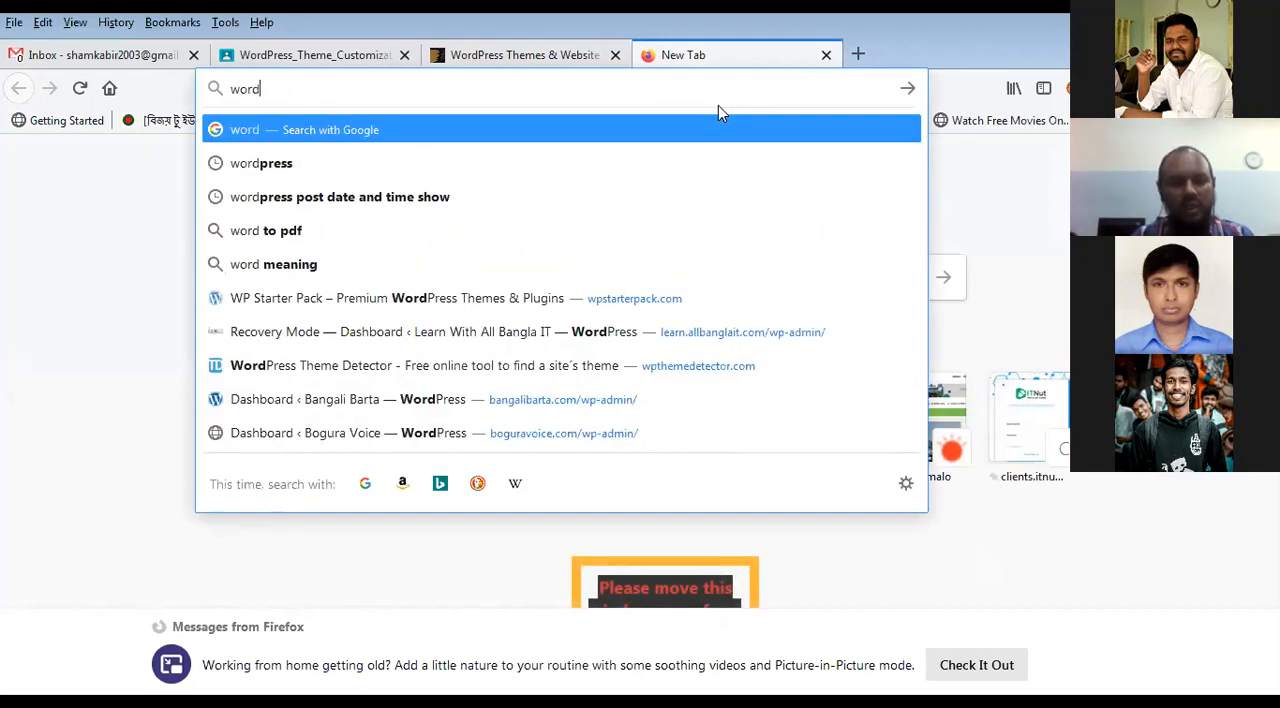
pyautogui.press('Down')
pyautogui.press('Up')
pyautogui.press('Up')
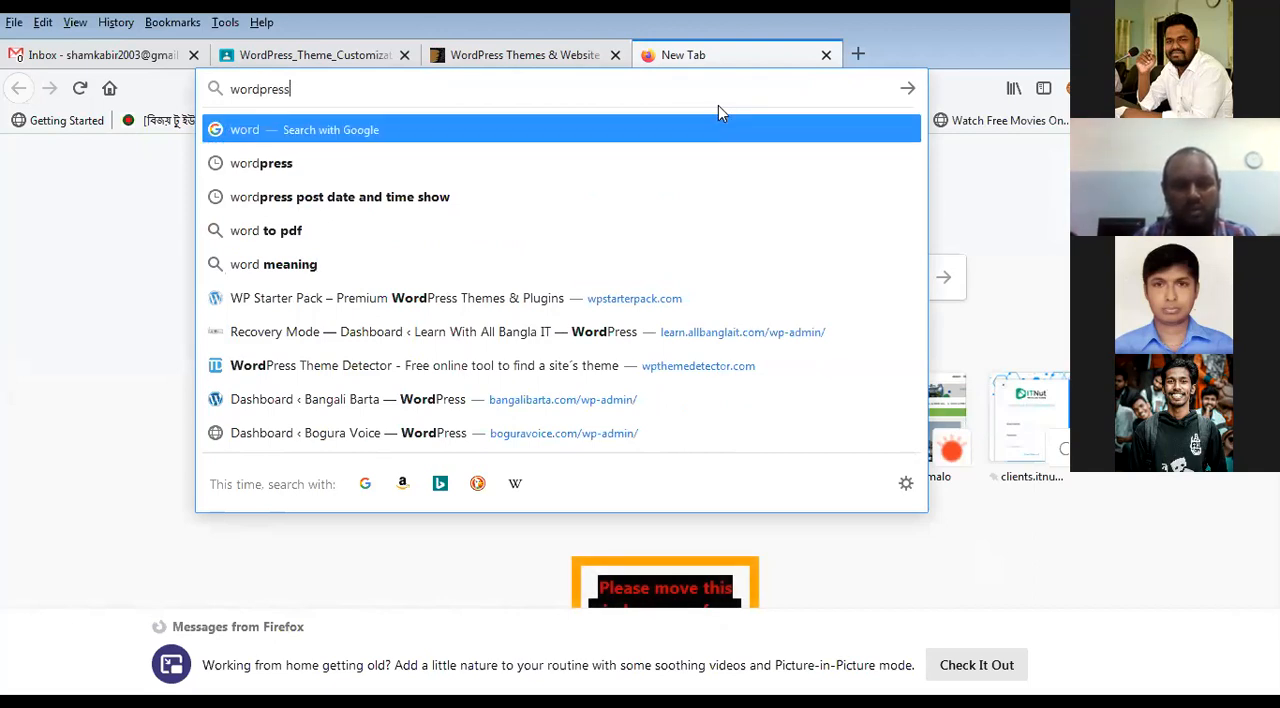
pyautogui.write('press')
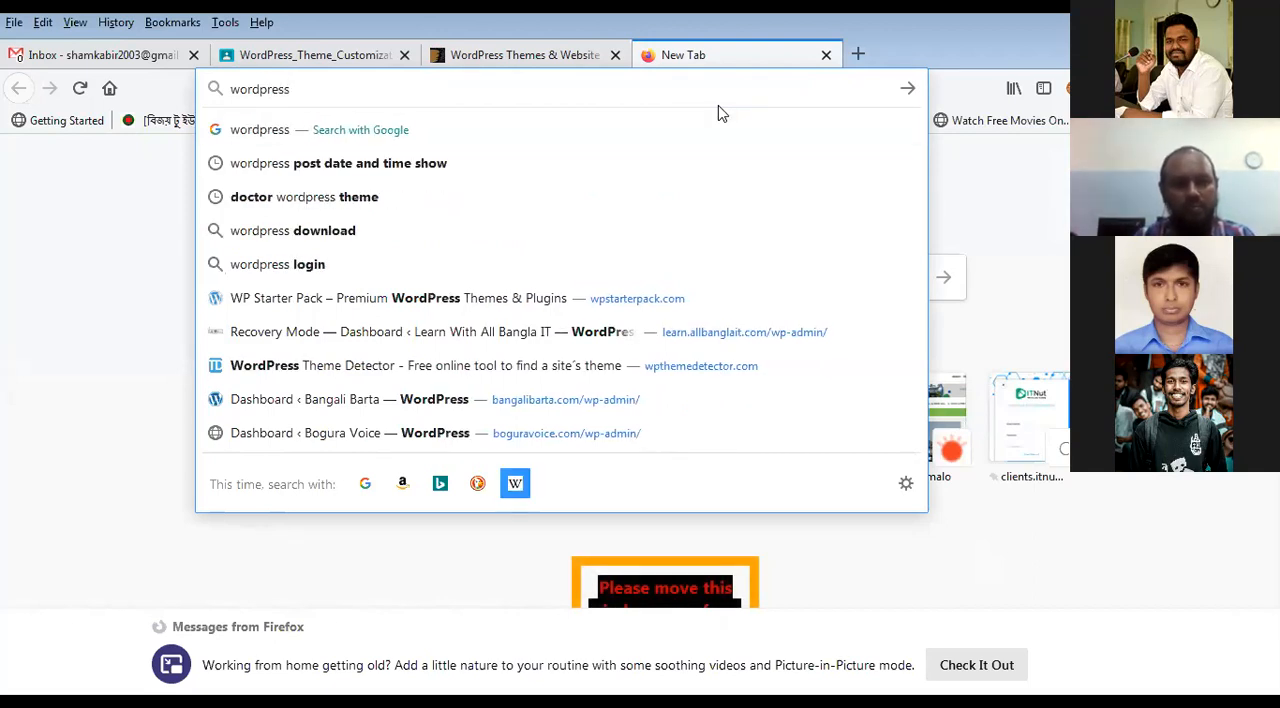
pyautogui.press('Return')
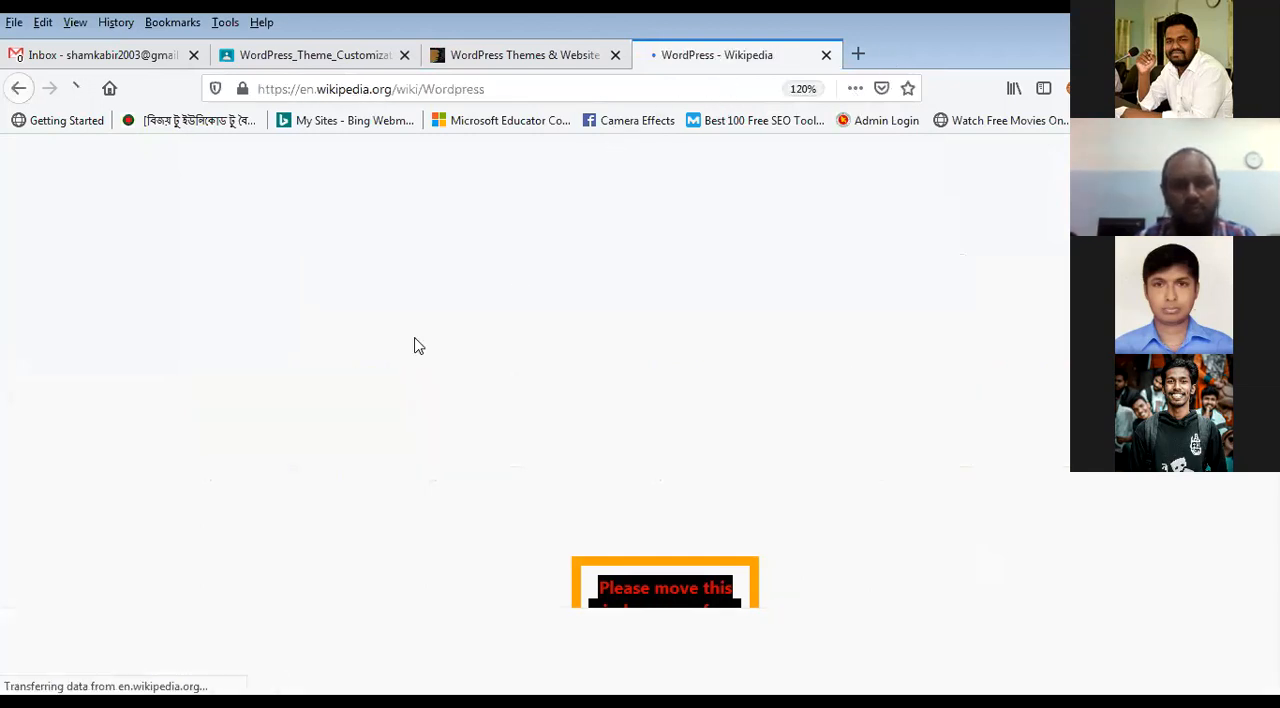
# Step: Open wordpress.org in a new browser tab and close the Wikipedia tab
pyautogui.click(864, 58)
pyautogui.write('wordpress.org')
pyautogui.press('Return')
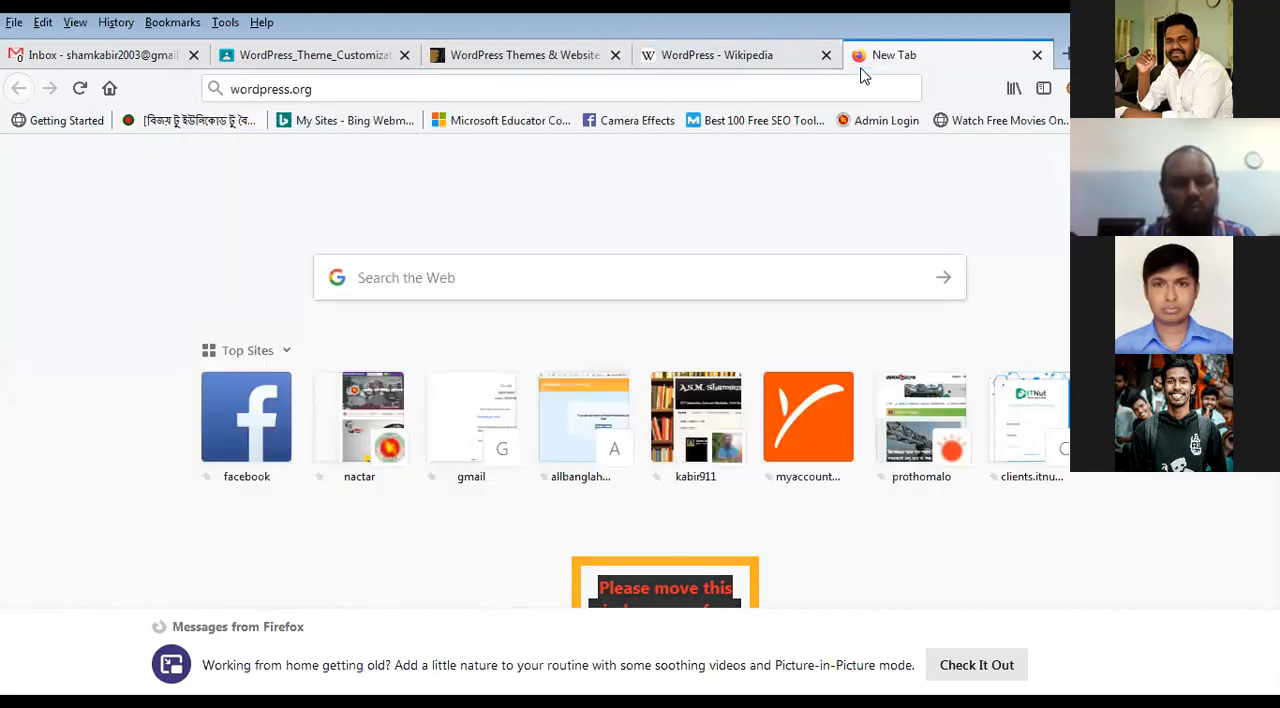
pyautogui.click(826, 55)
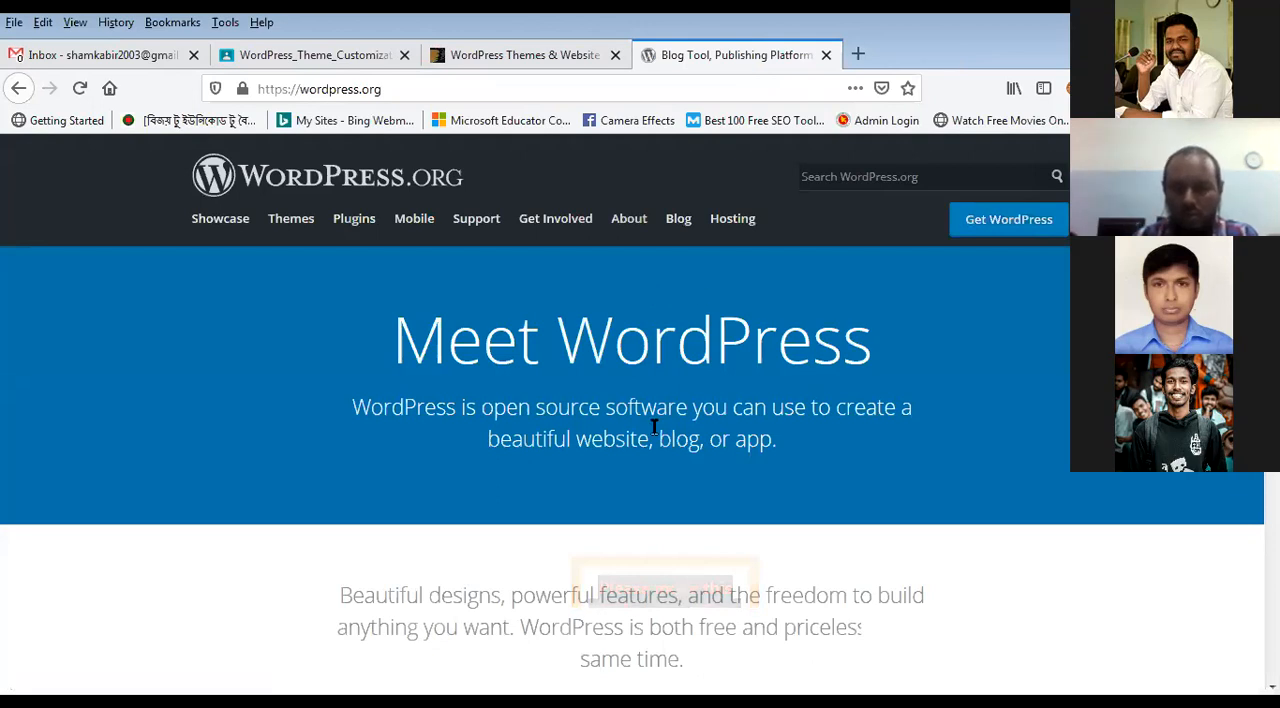
# Step: Look through the WordPress.org home page and open its Themes directory
pyautogui.scroll(-2, 654, 426)
pyautogui.scroll(-2, 654, 426)
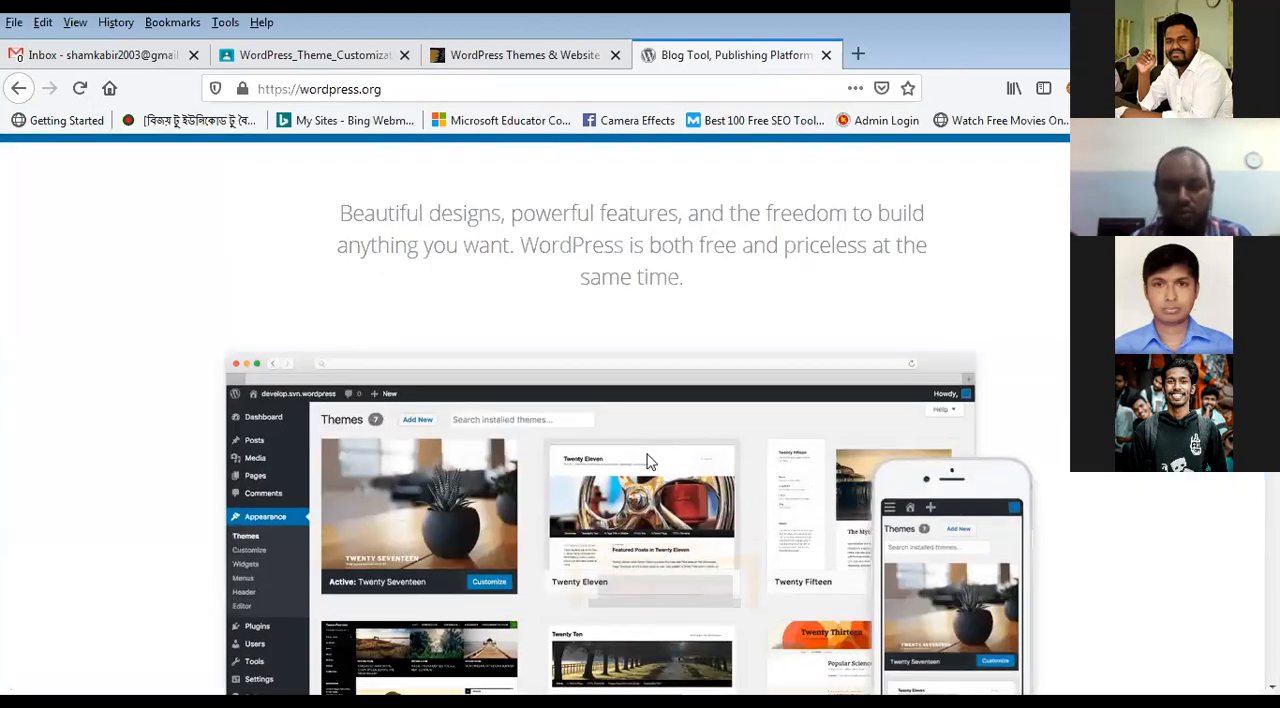
pyautogui.scroll(-2, 641, 478)
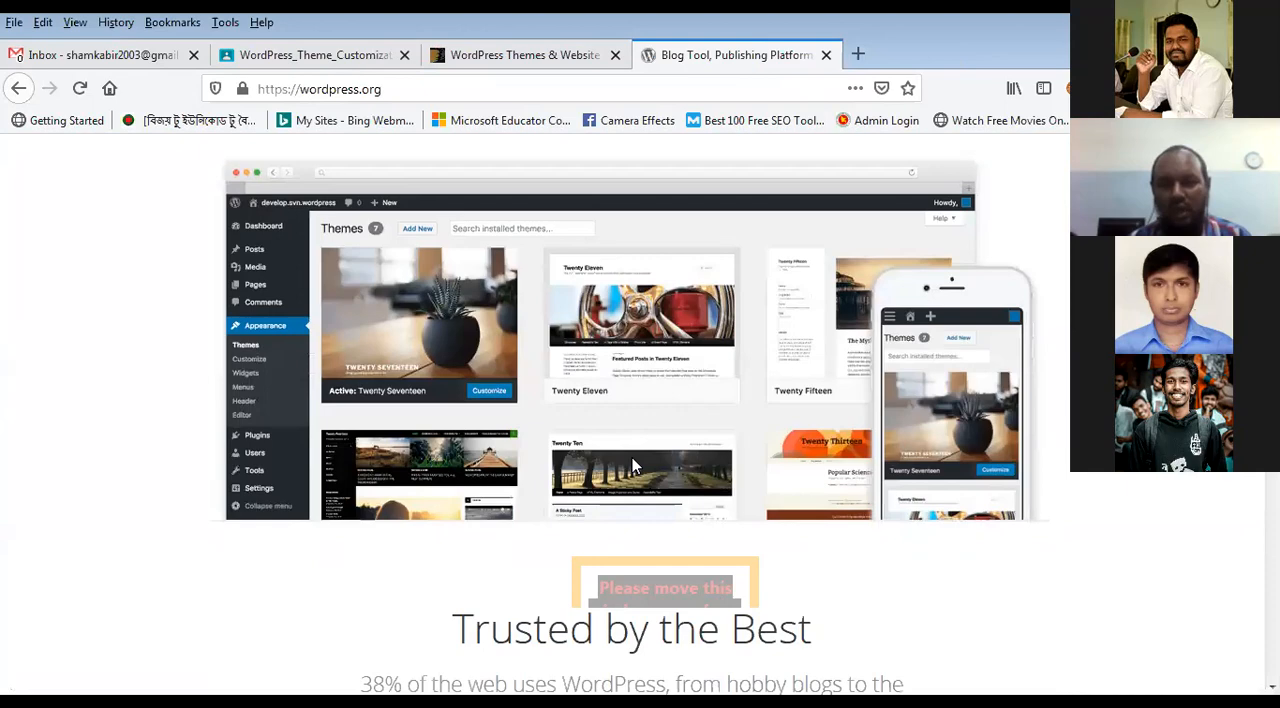
pyautogui.scroll(-2, 632, 457)
pyautogui.scroll(8, 630, 450)
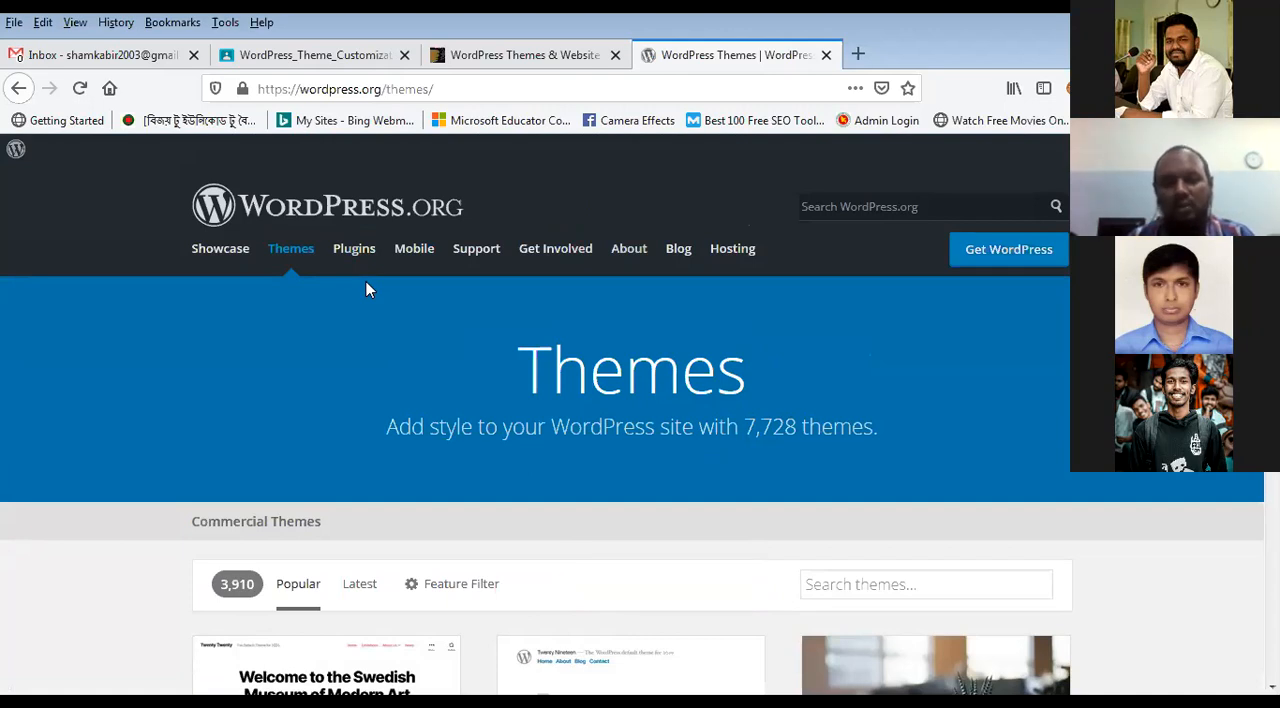
# Step: Search the web for "xamp" in a new tab and open the Apache Friends XAMPP site
pyautogui.hotkey('ctrl', 't')
pyautogui.write('xamp')
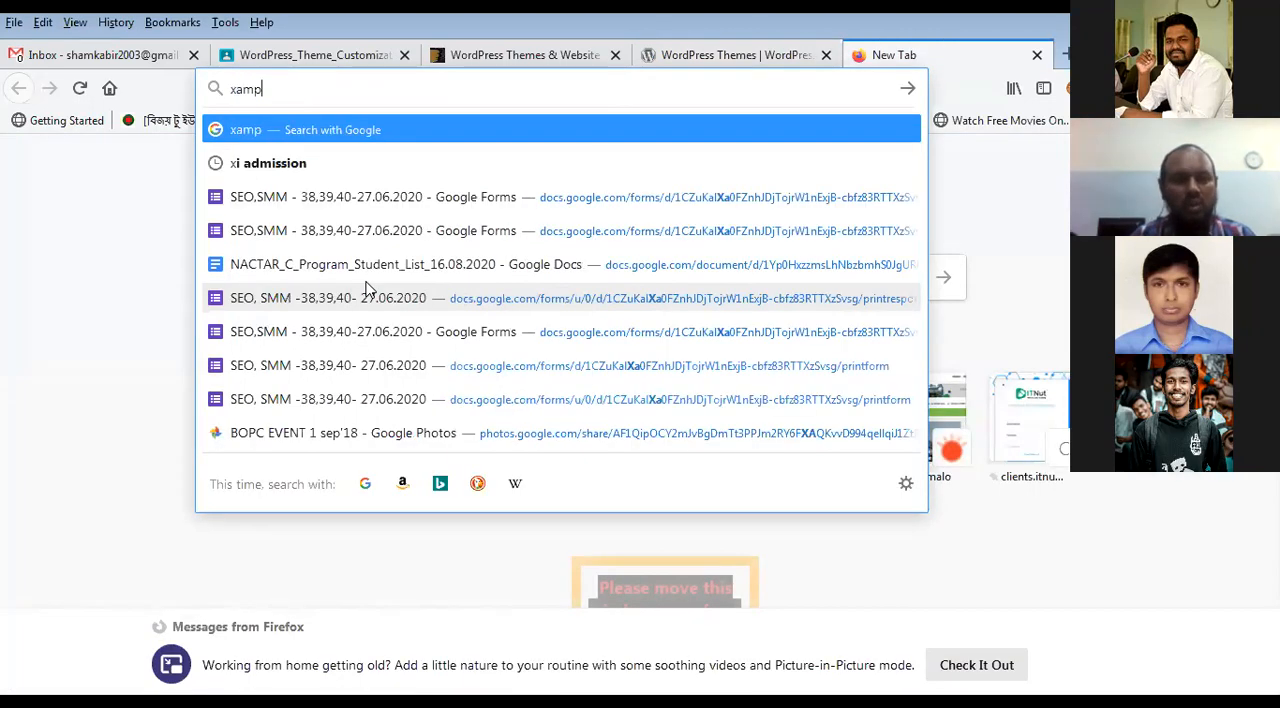
pyautogui.press('Return')
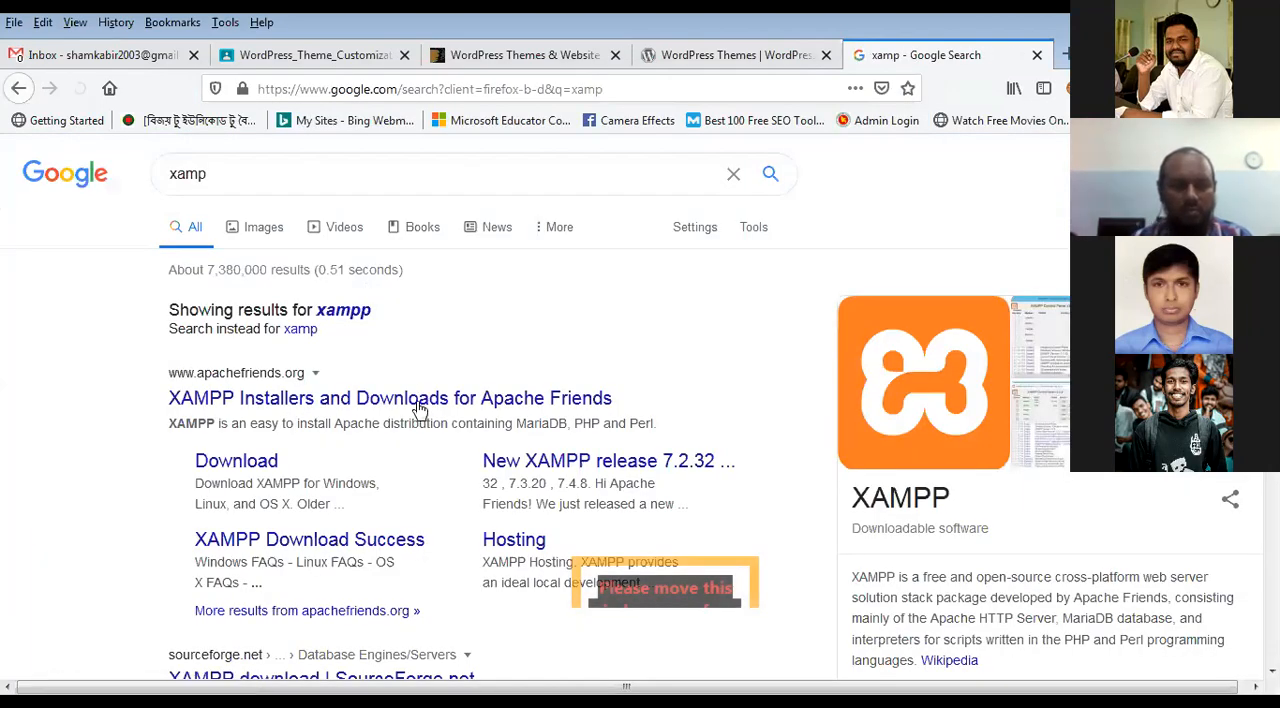
# Step: Search the web for "wamp" in another new tab and open the WampServer site
pyautogui.hotkey('ctrl', 't')
pyautogui.write('wa')
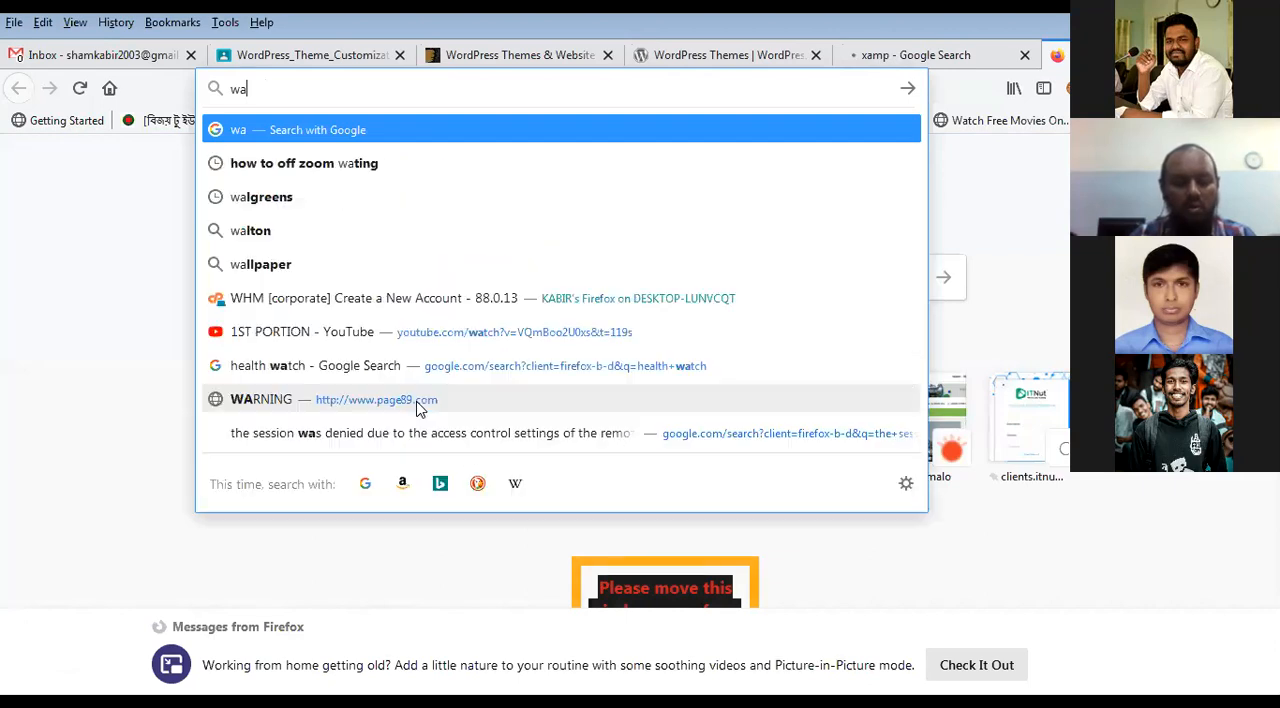
pyautogui.write('mp')
pyautogui.press('Return')
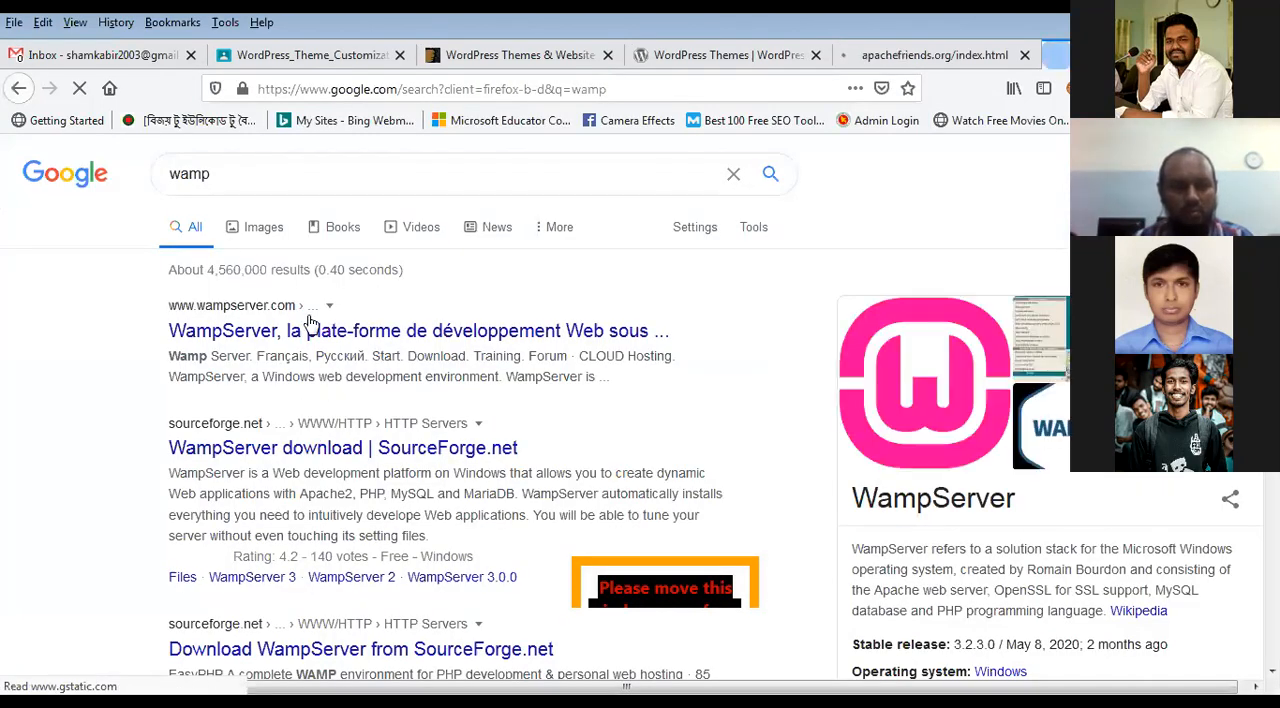
# Step: Return to the WordPress.org themes page and close the ThemeForest and Gmail inbox tabs
pyautogui.click(930, 54)
pyautogui.click(780, 54)
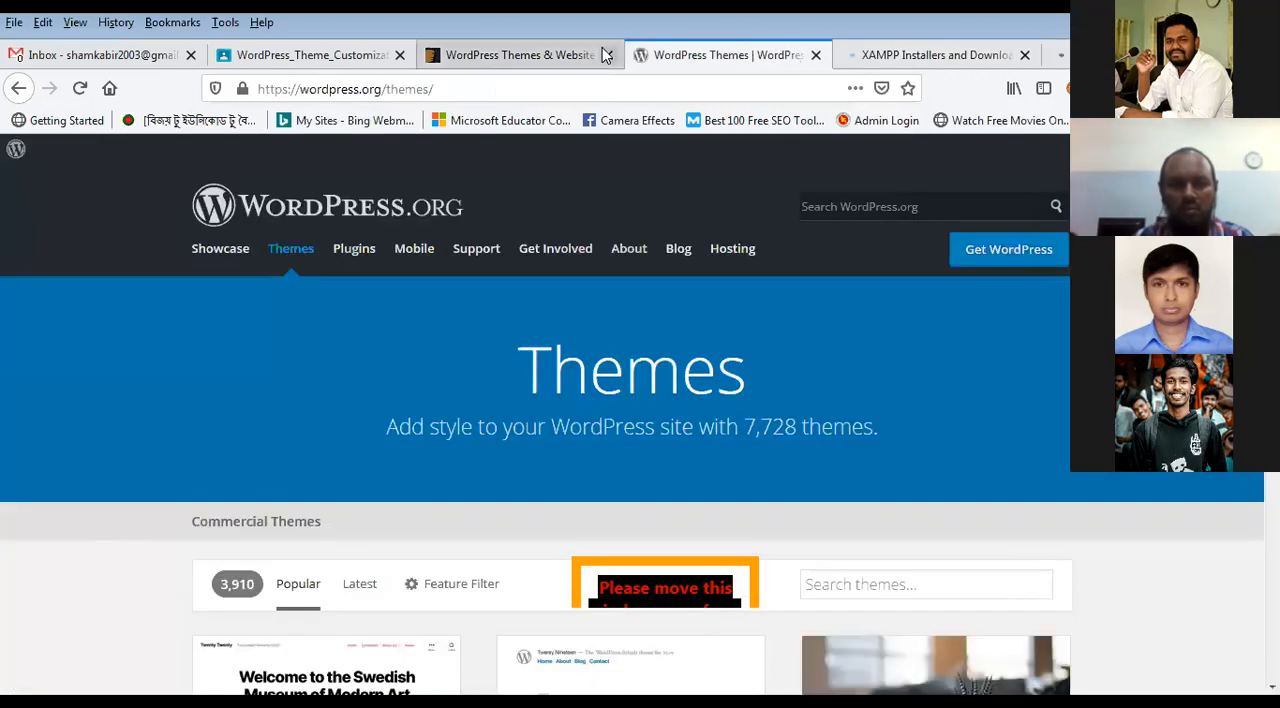
pyautogui.click(607, 55)
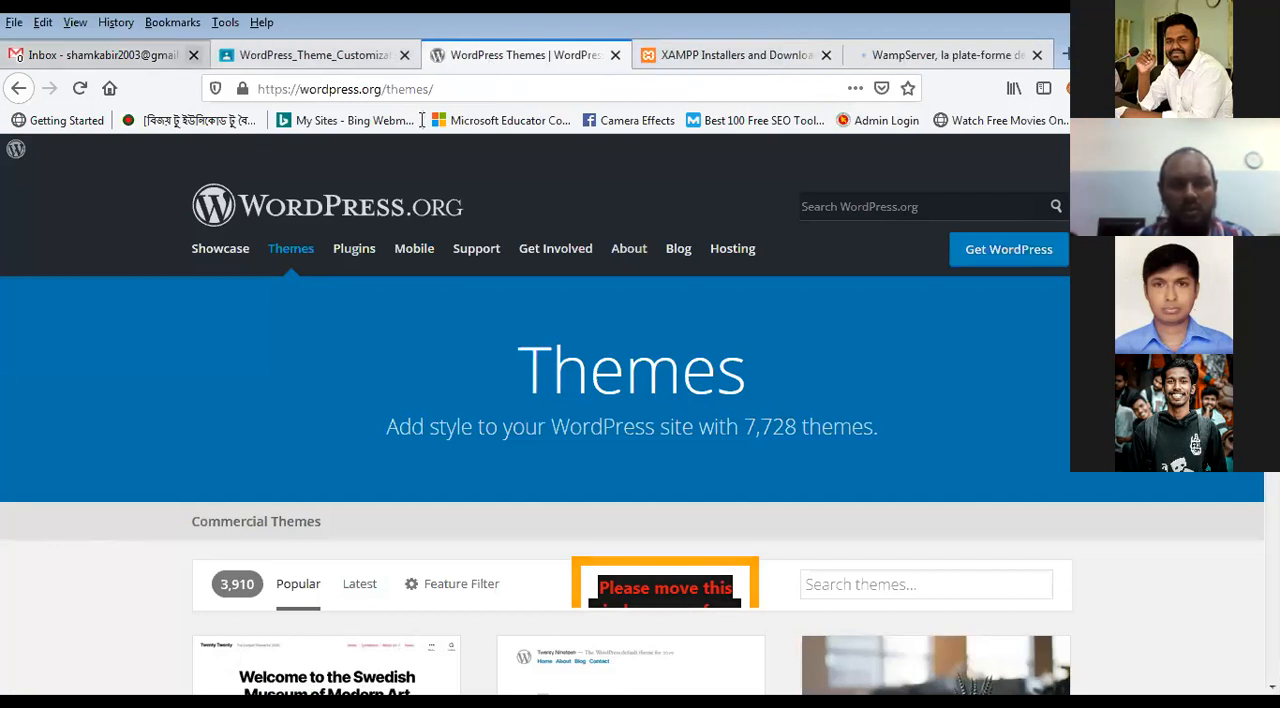
pyautogui.click(193, 55)
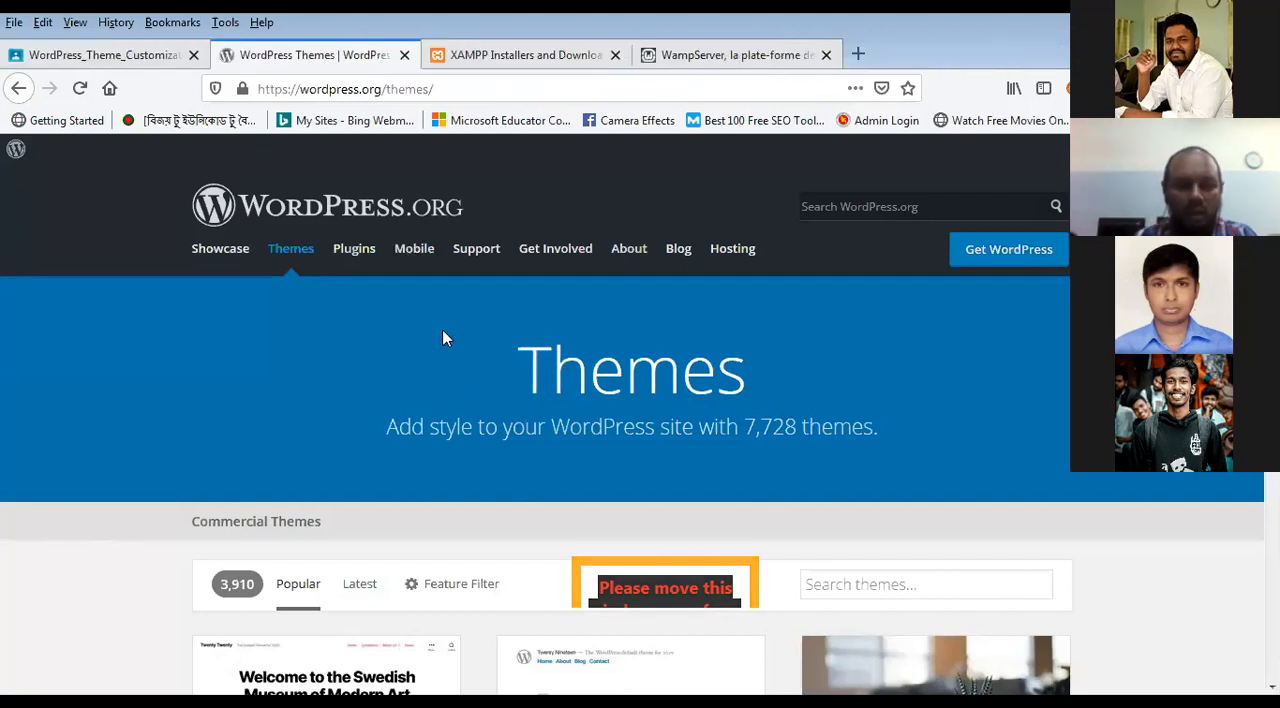
# Step: Open the Get WordPress page and review its WordPress 5.5 download and installation information
pyautogui.scroll(-3, 450, 337)
pyautogui.scroll(3, 450, 337)
pyautogui.click(977, 262)
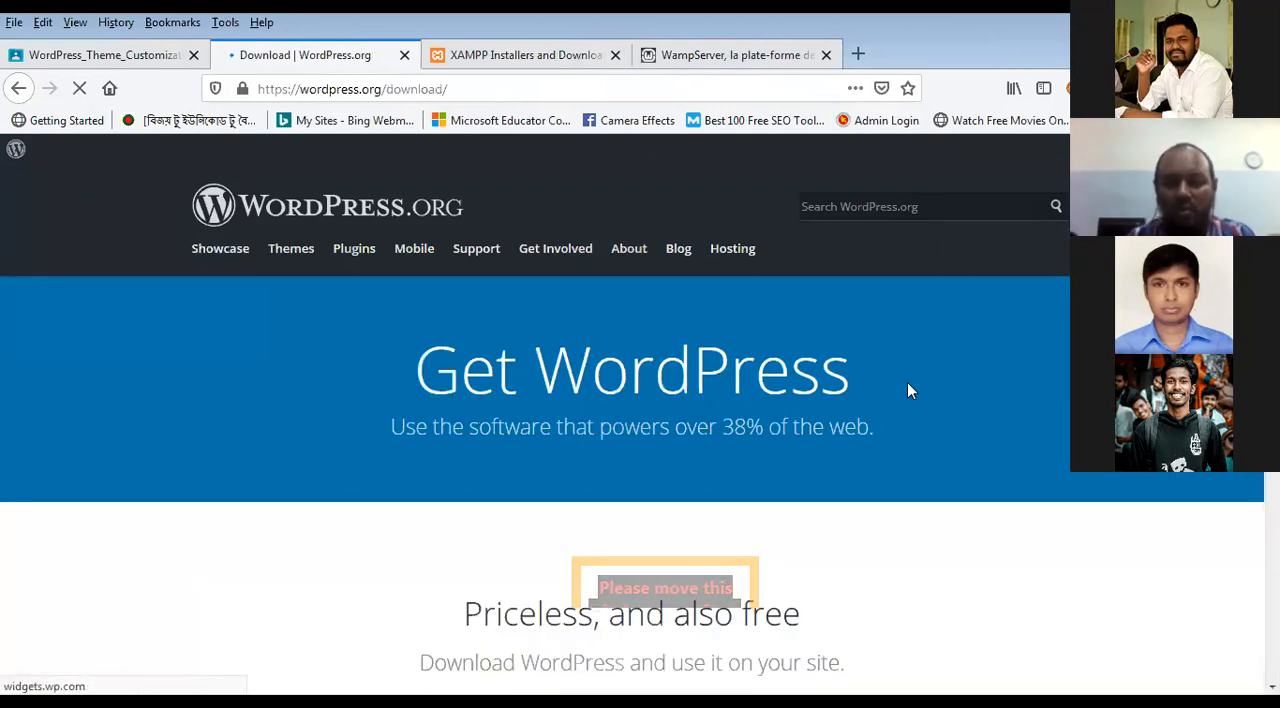
pyautogui.scroll(-4, 900, 390)
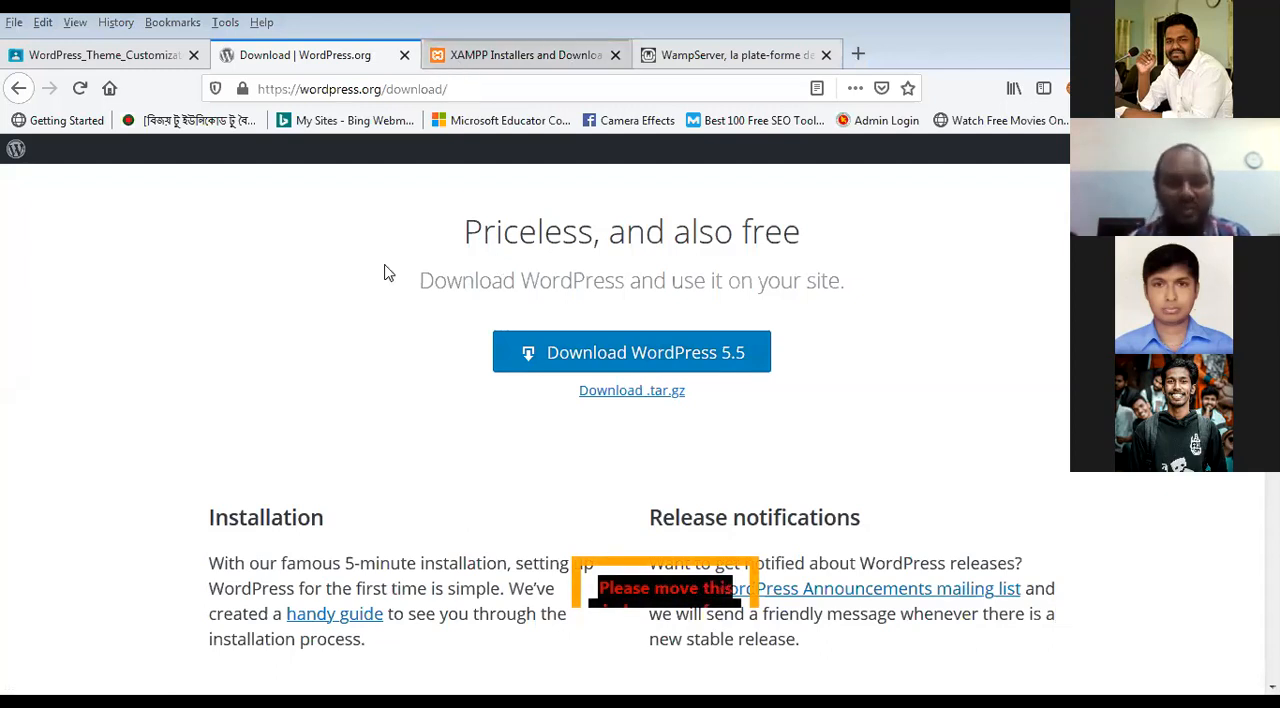
pyautogui.scroll(4, 435, 380)
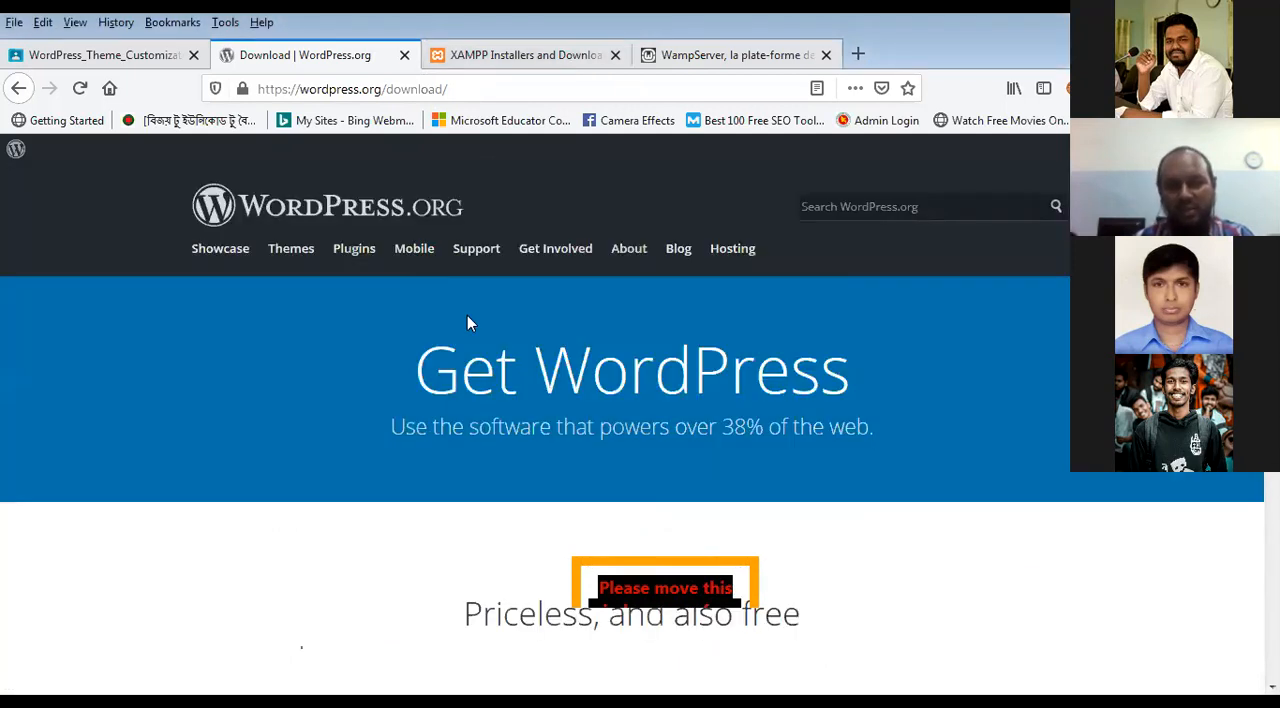
# Step: Review the XAMPP and WampServer home pages, ending at the XAMPP downloads for Windows, Linux and OS X
pyautogui.click(507, 60)
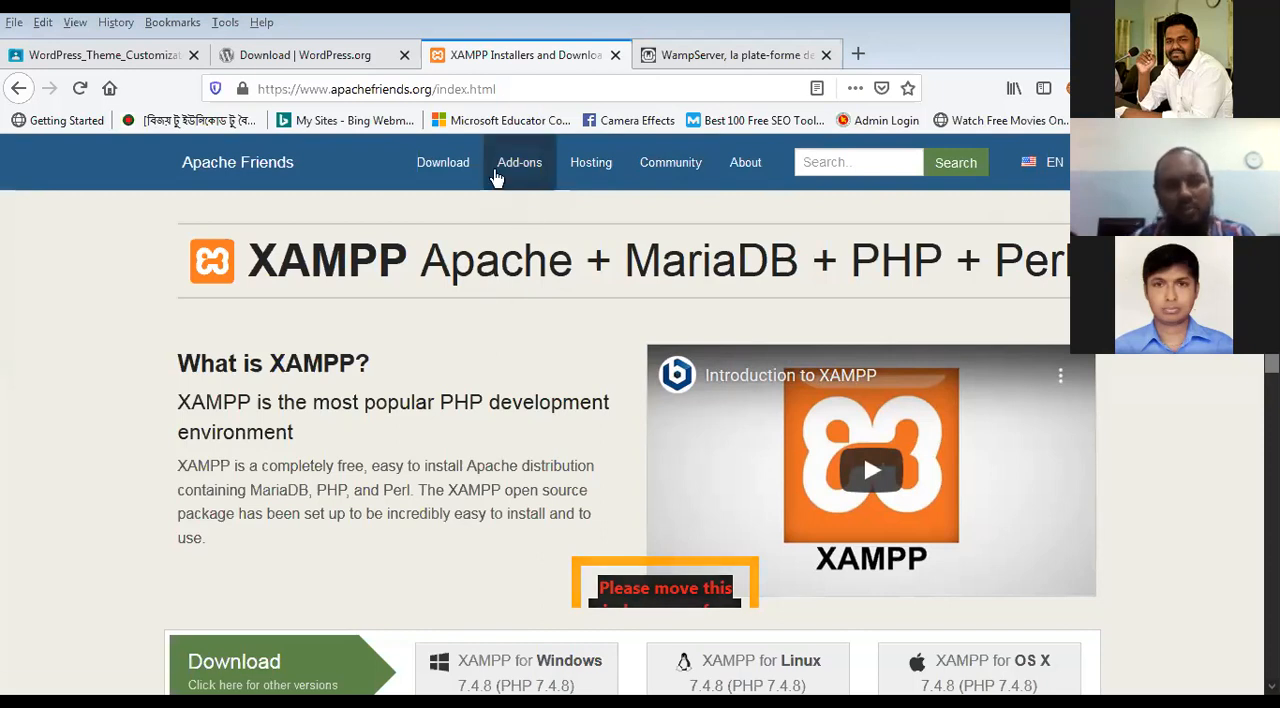
pyautogui.click(729, 55)
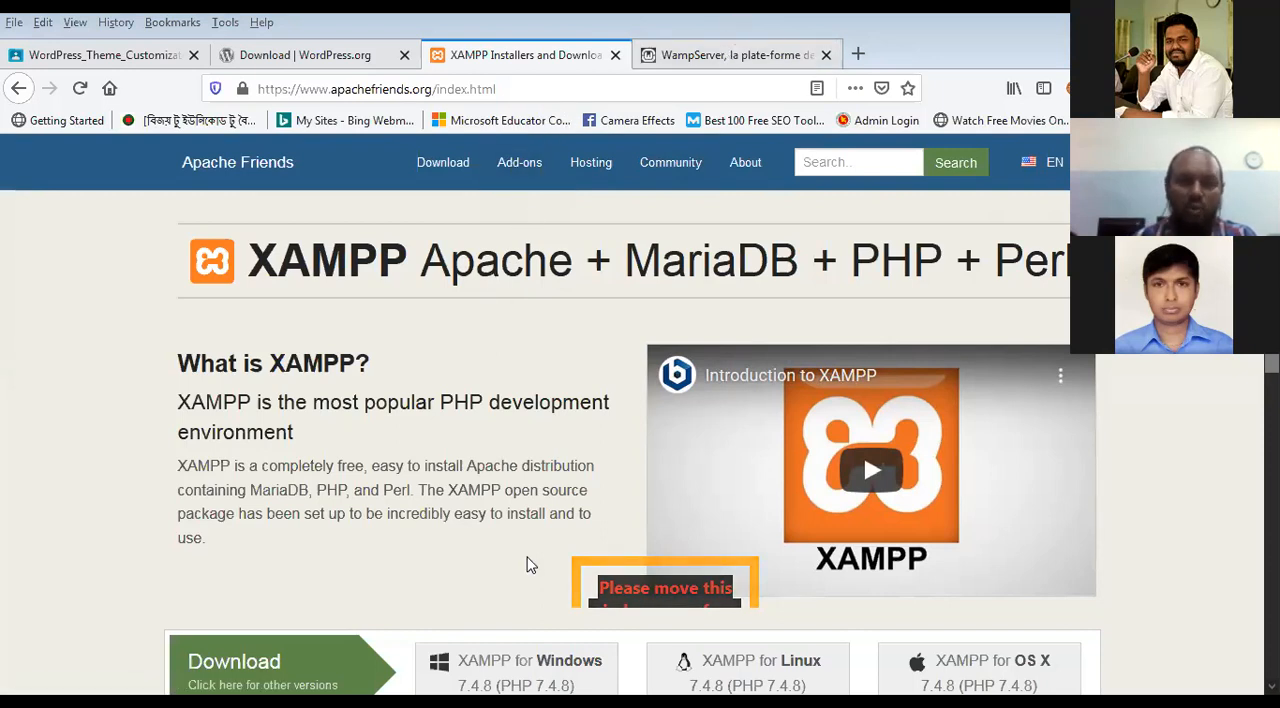
pyautogui.scroll(-4, 553, 519)
pyautogui.scroll(4, 553, 519)
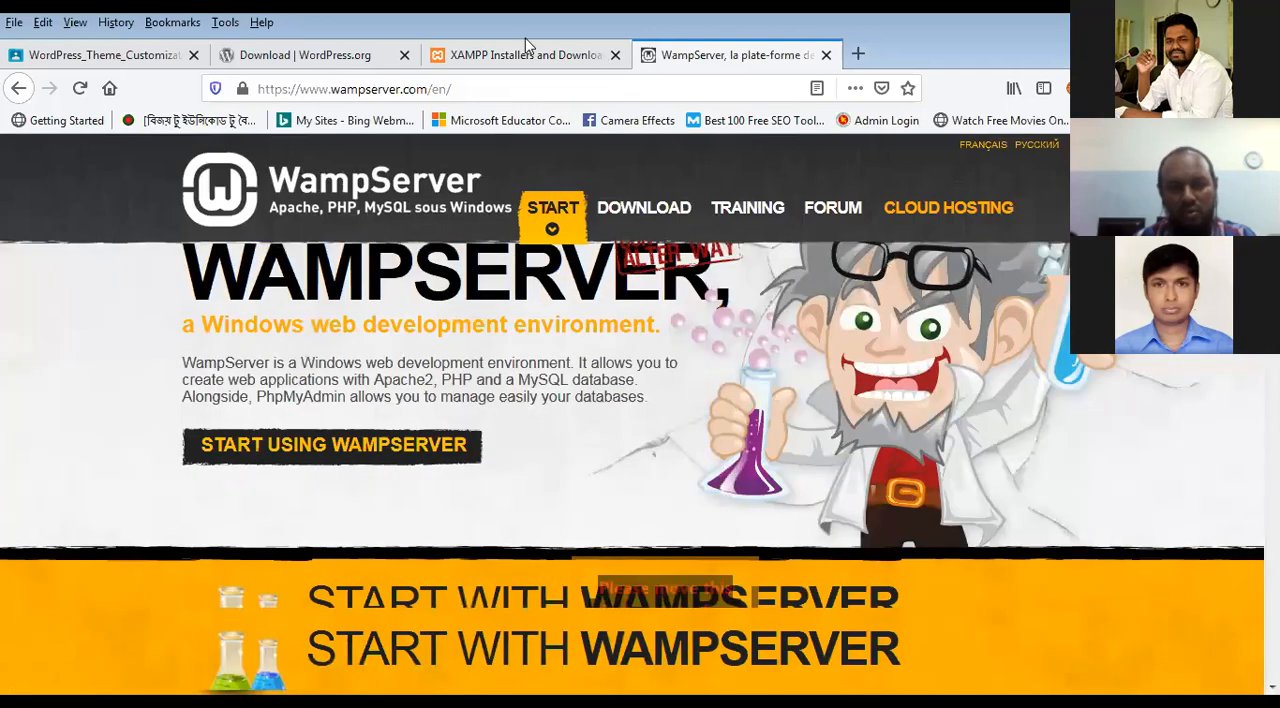
pyautogui.click(525, 55)
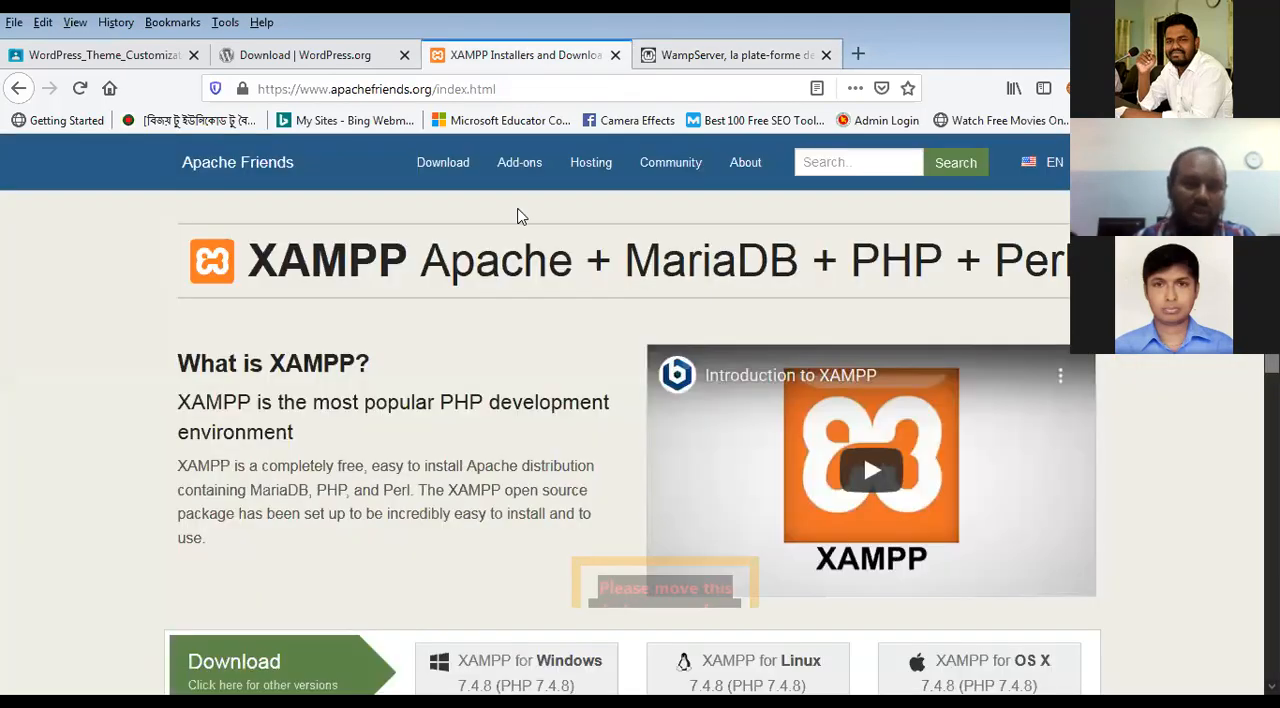
pyautogui.scroll(-3, 509, 432)
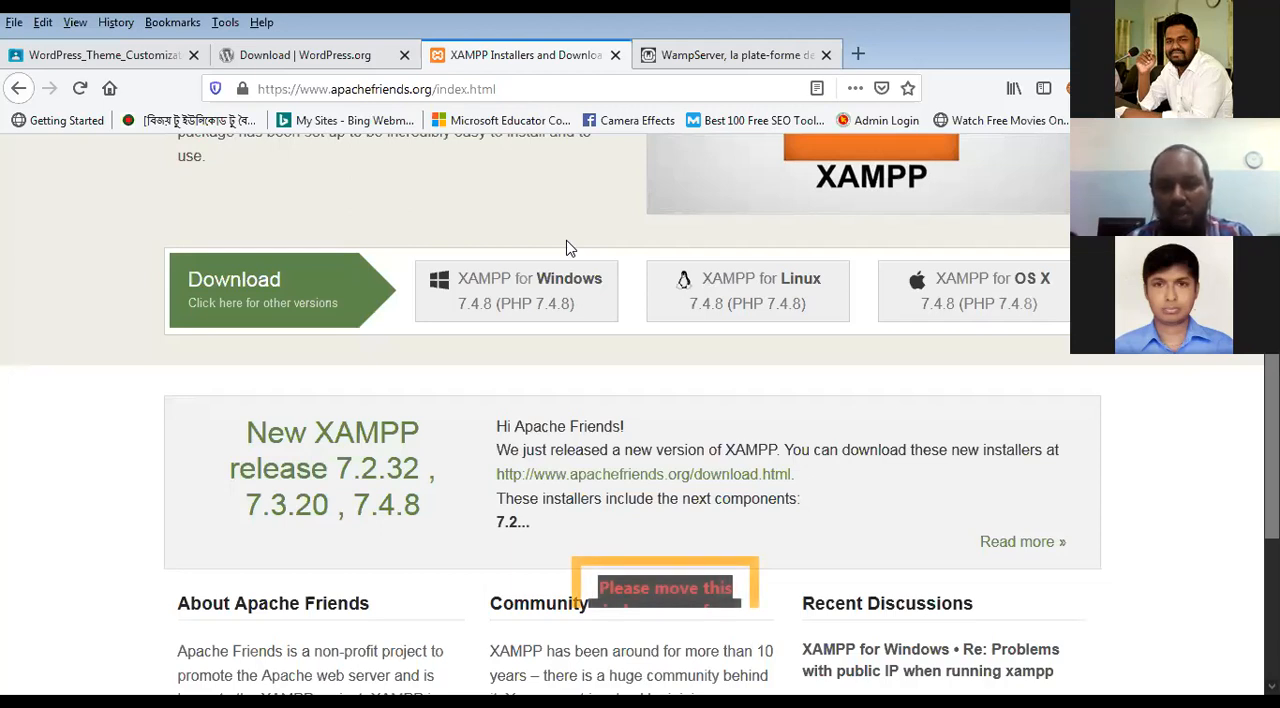
# Step: Open the anydesk.com website in a new tab and view its free download for personal use
pyautogui.click(860, 57)
pyautogui.write('any')
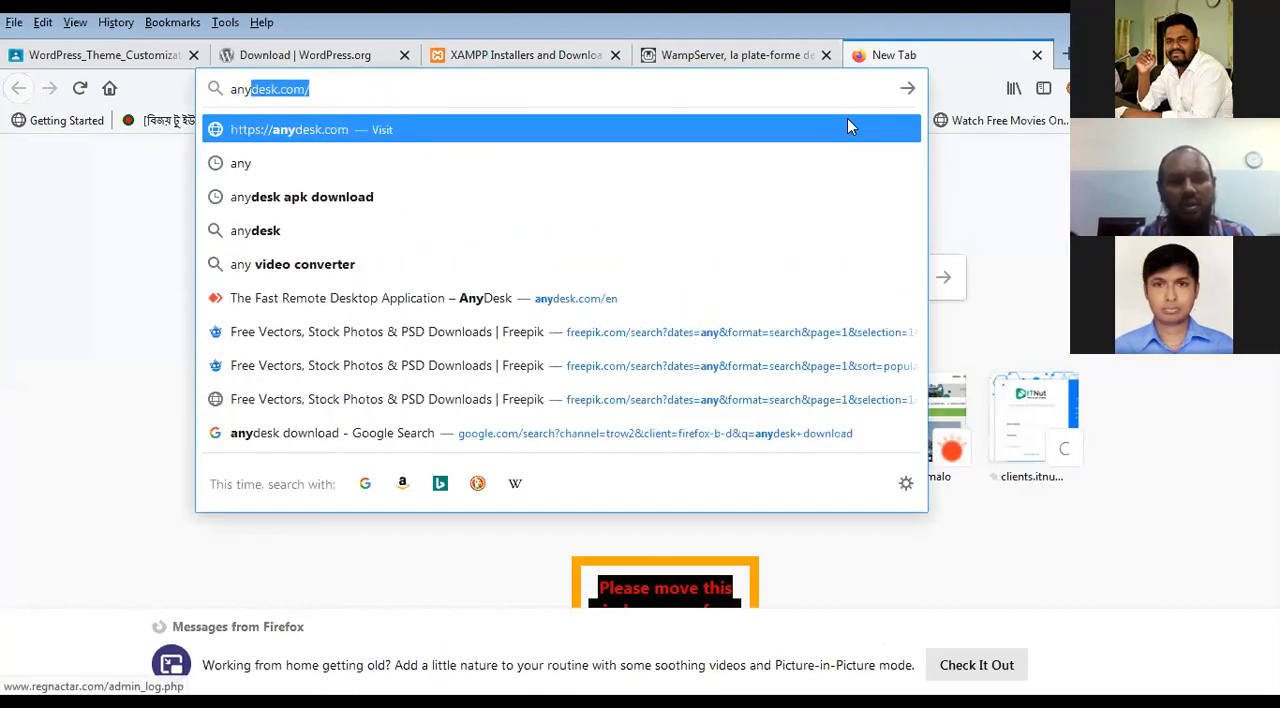
pyautogui.press('Return')
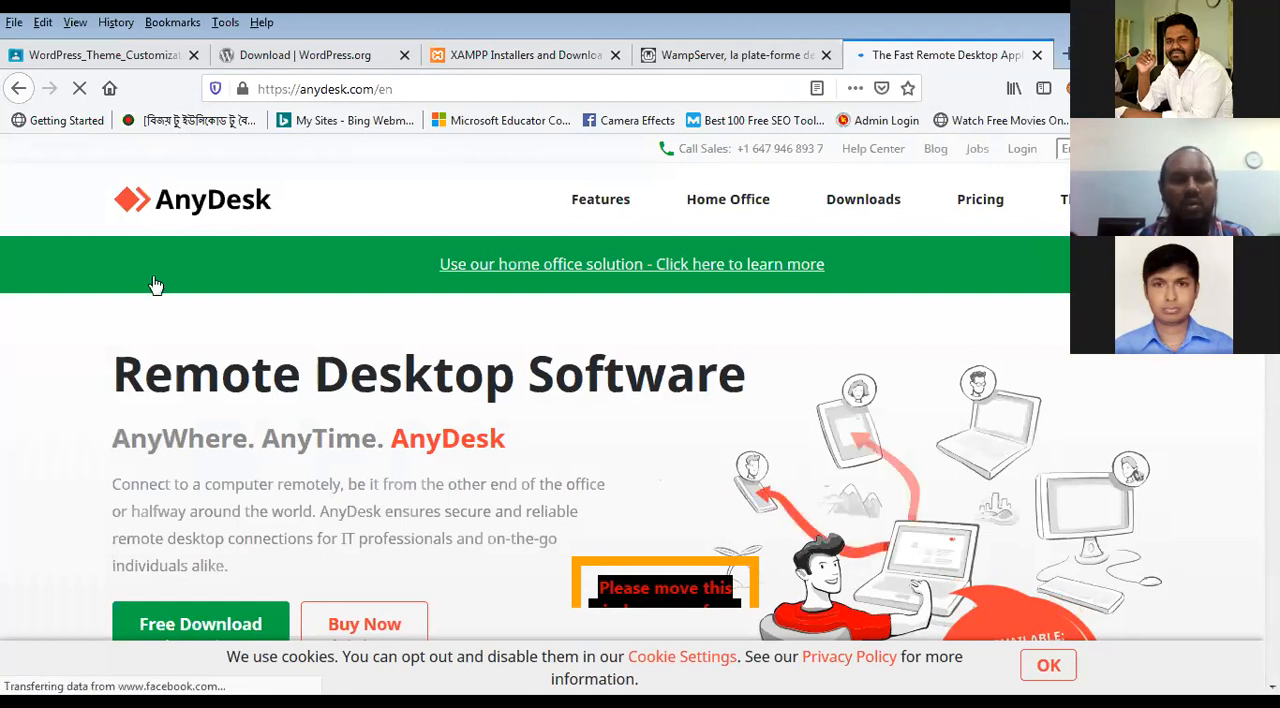
pyautogui.scroll(-3, 150, 300)
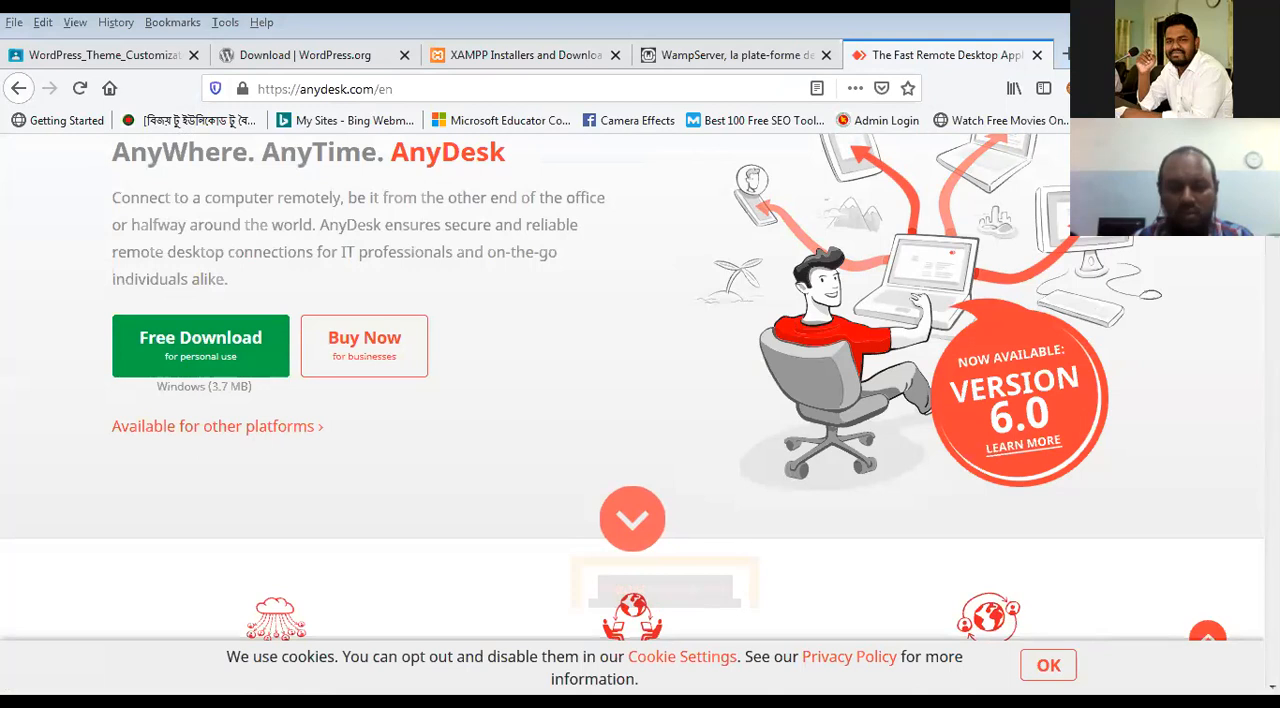
# Step: Switch to the AnyDesk application, look at its This Desk address and Remote Desk field, and return to the browser
pyautogui.hotkey('alt', 'Tab')
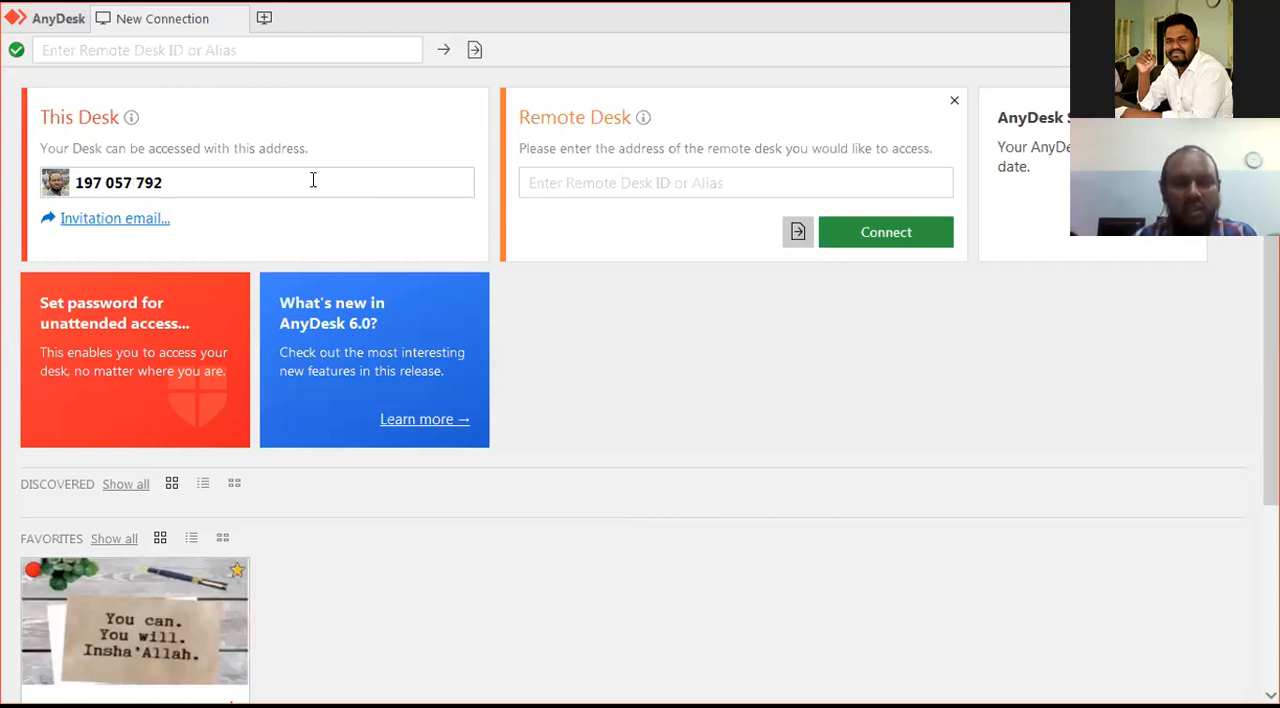
pyautogui.click(574, 187)
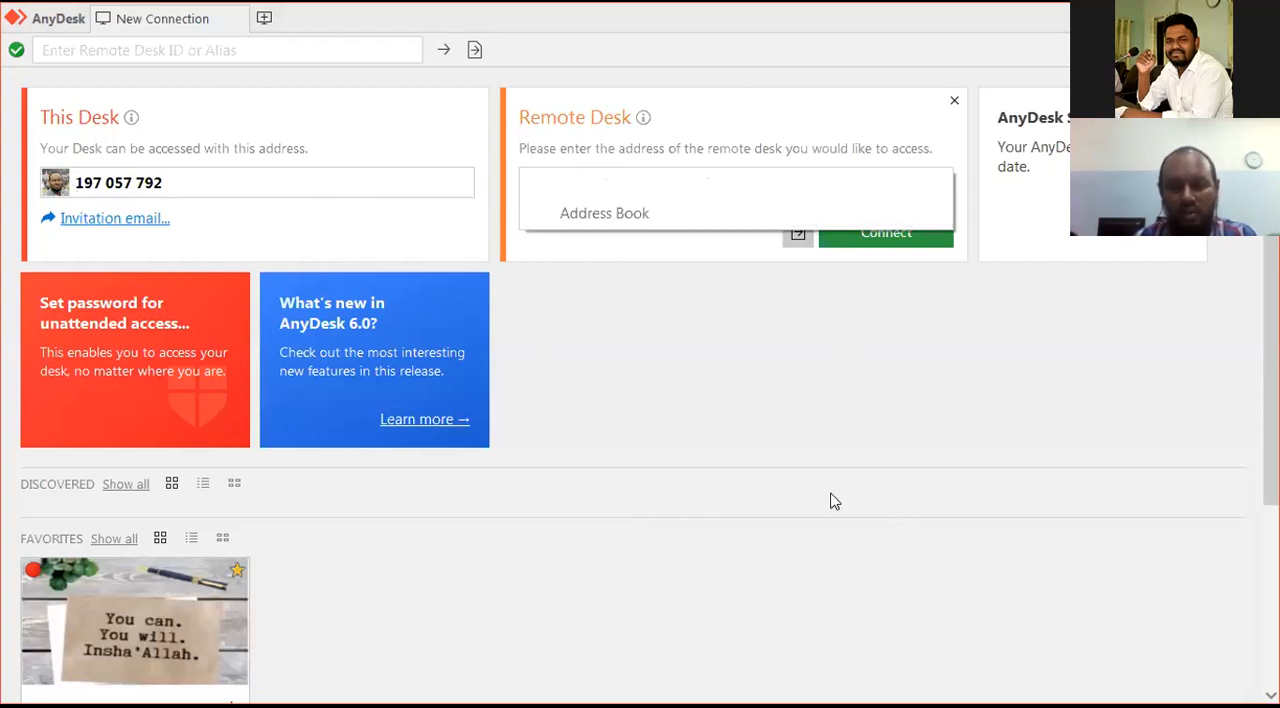
pyautogui.click(688, 589)
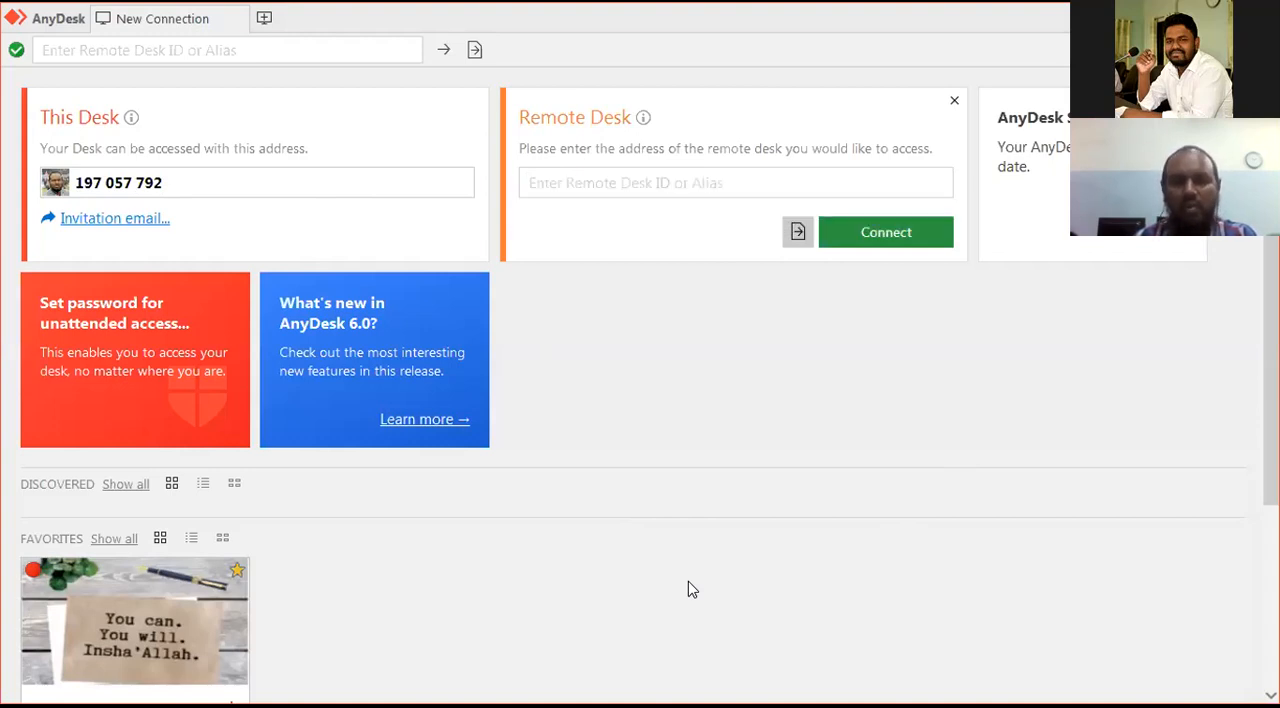
pyautogui.hotkey('alt', 'Tab')
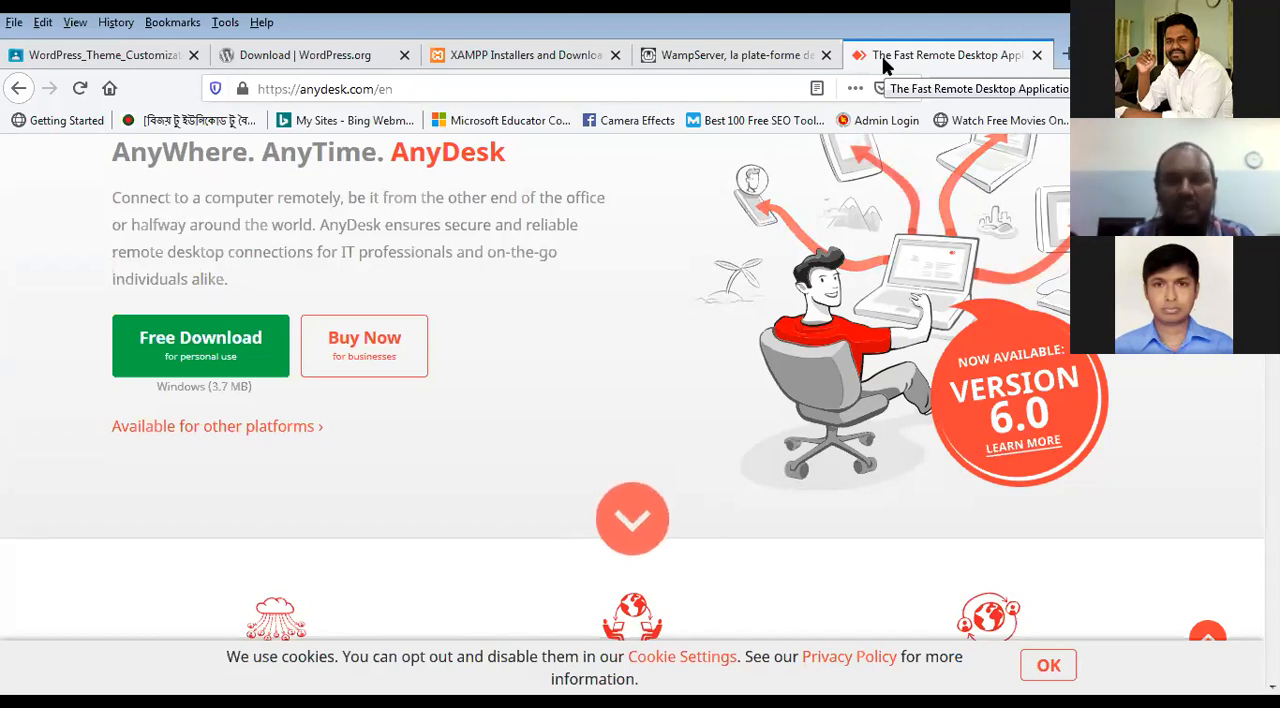
# Step: Return to the XAMPP site, open its Download page and review the XAMPP for Windows versions offered
pyautogui.click(490, 52)
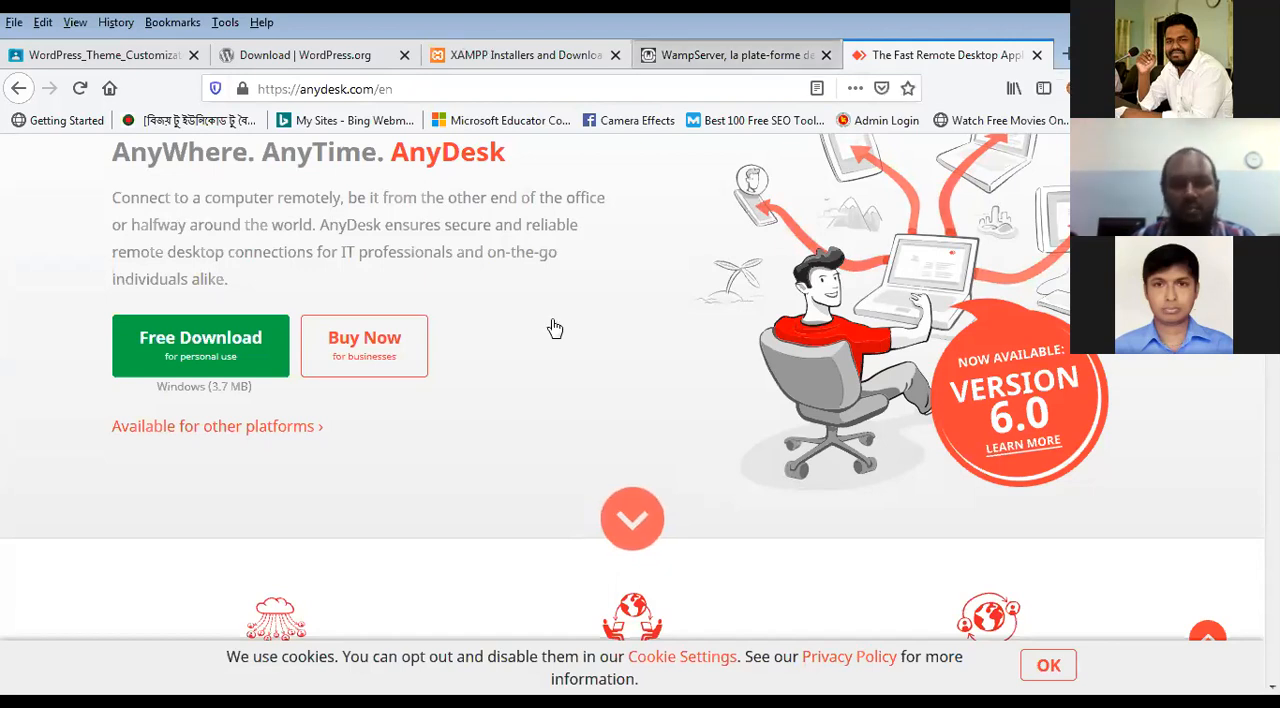
pyautogui.scroll(4, 600, 374)
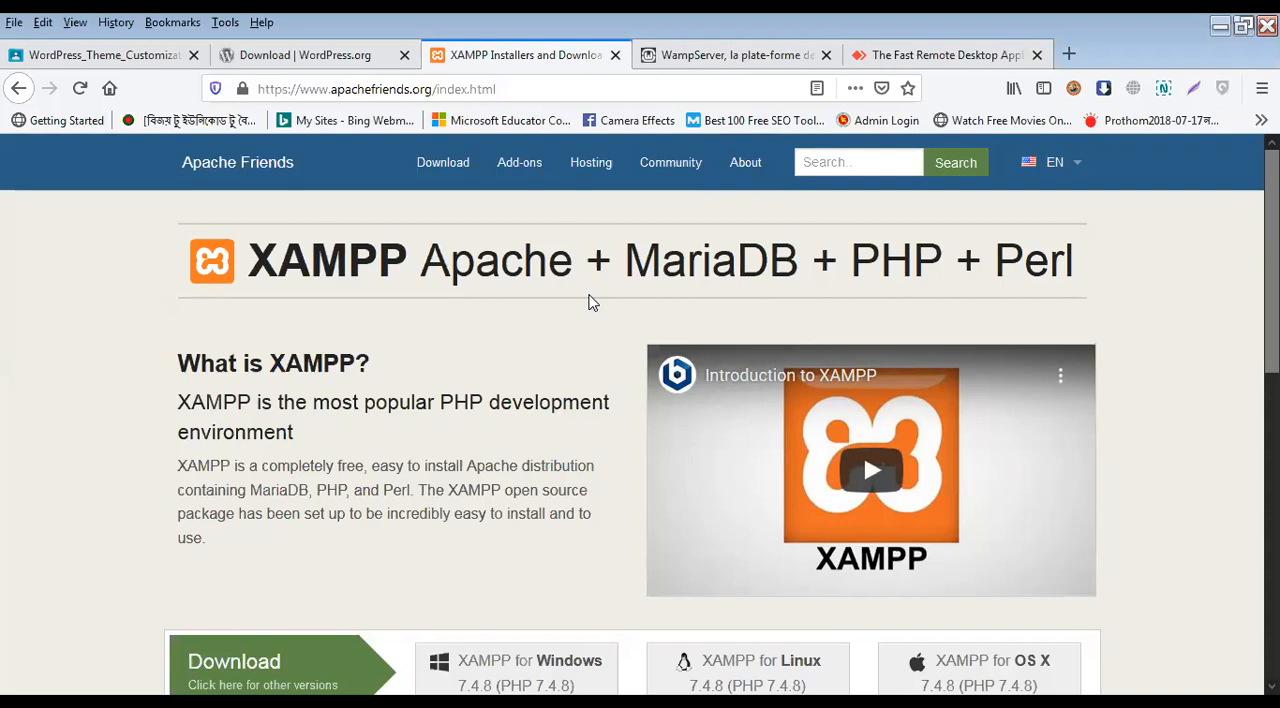
pyautogui.click(441, 165)
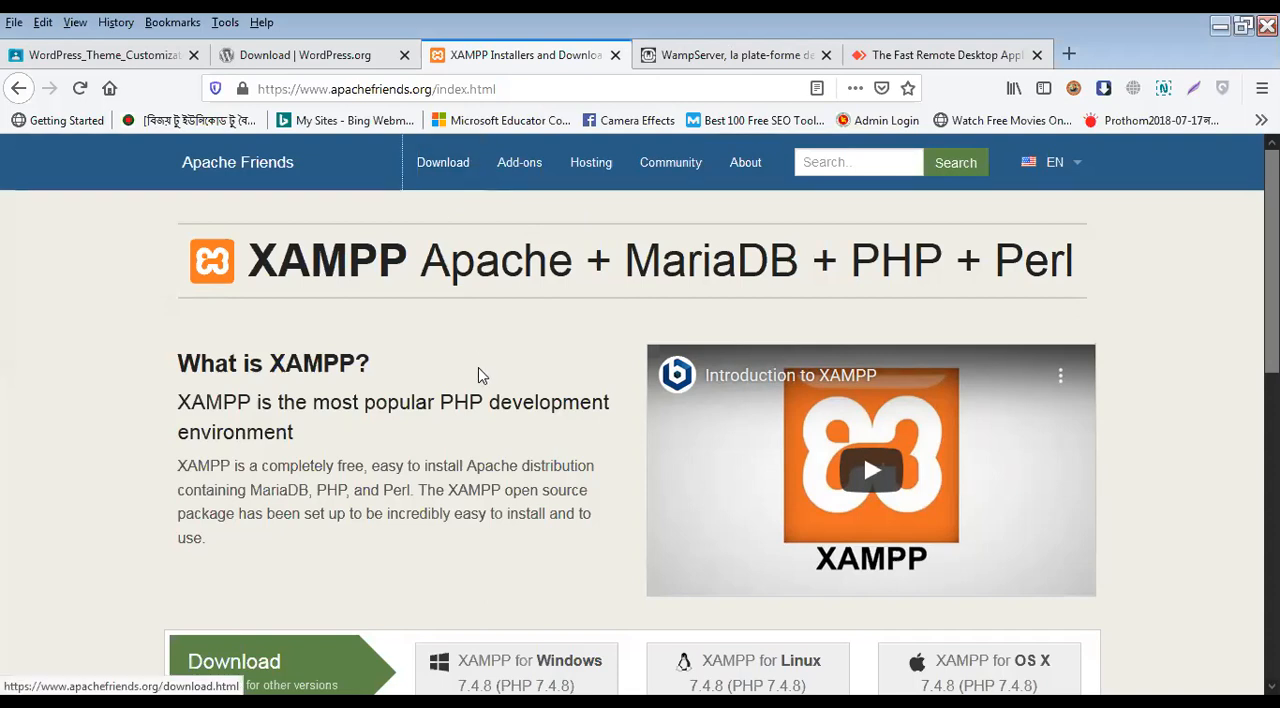
pyautogui.scroll(-2, 500, 425)
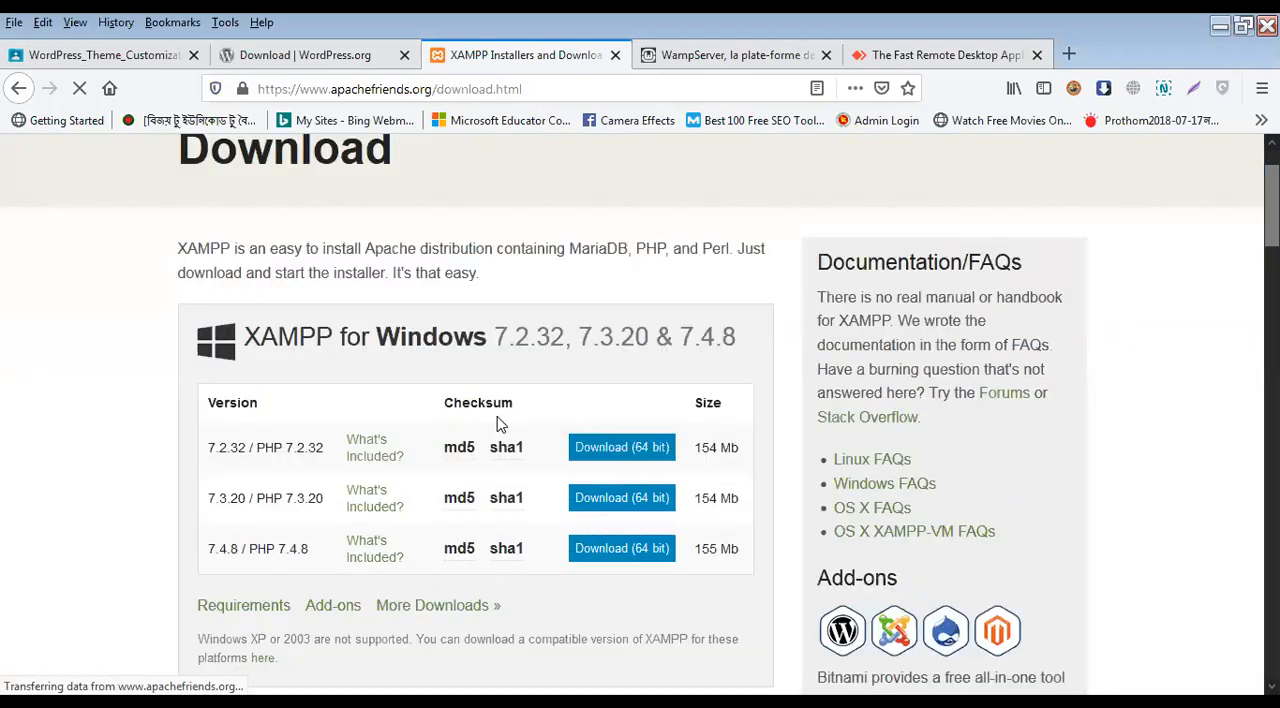
pyautogui.scroll(-3, 500, 425)
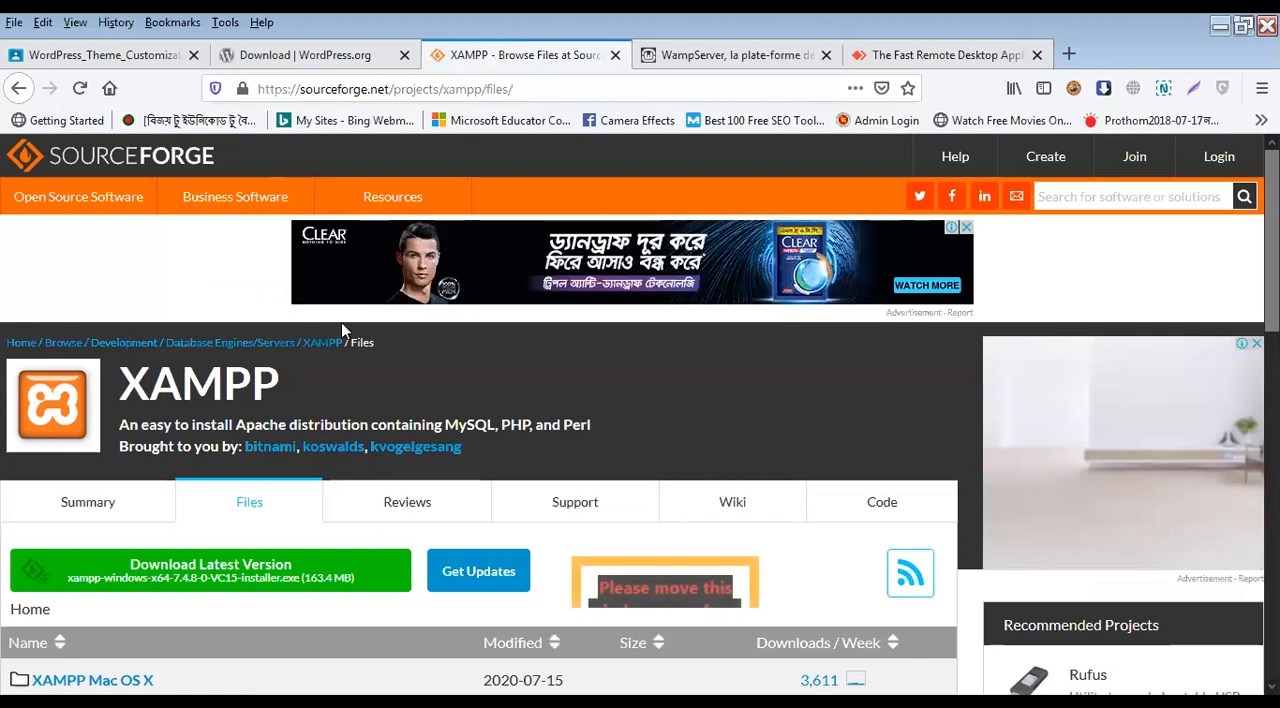
# Step: Review the XAMPP file folders on SourceForge and return to the Apache Friends download page
pyautogui.scroll(-3, 341, 322)
pyautogui.scroll(-3, 350, 345)
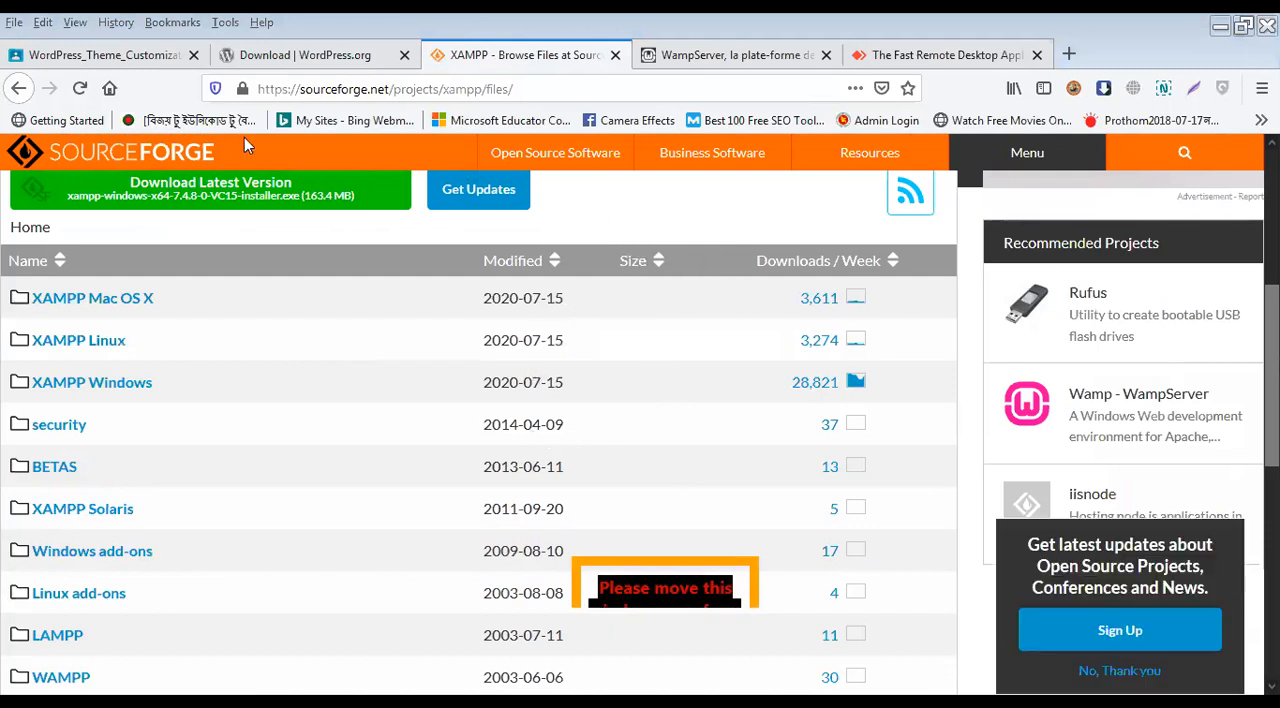
pyautogui.hotkey('alt', 'Left')
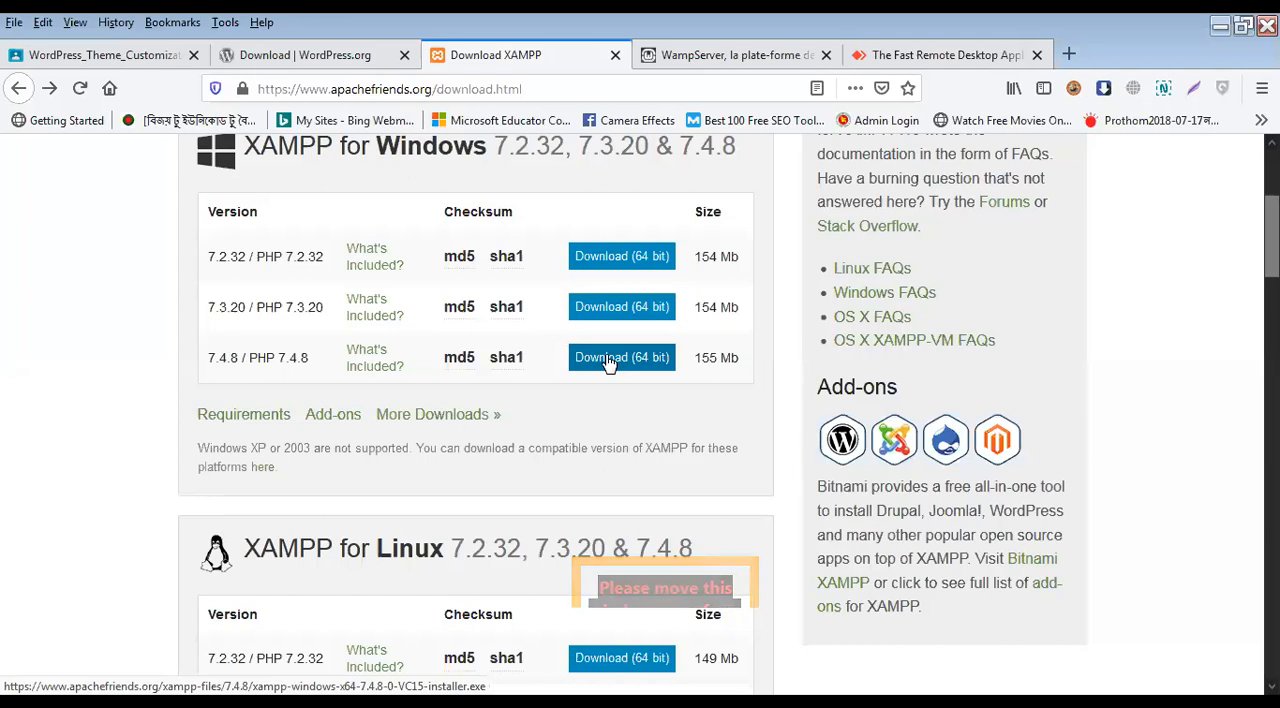
# Step: Minimize the browser and check the Windows edition and system type in the computer's System information
pyautogui.click(1219, 34)
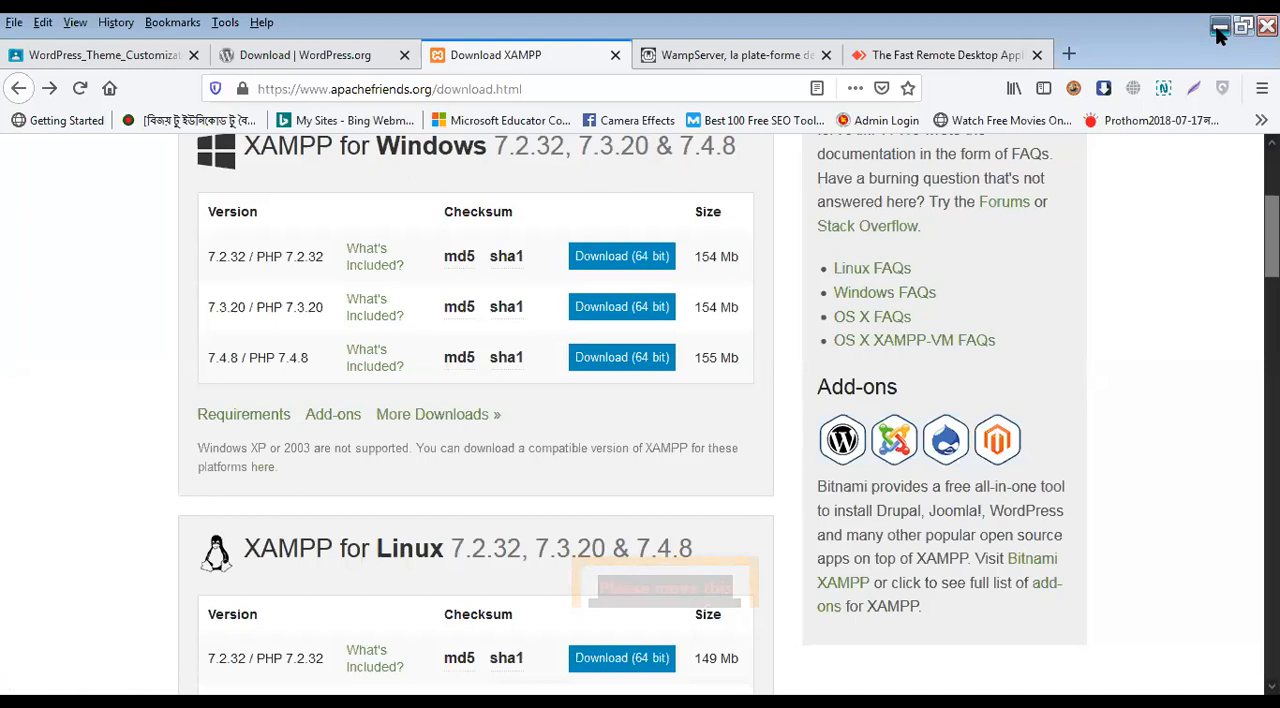
pyautogui.click(1219, 30)
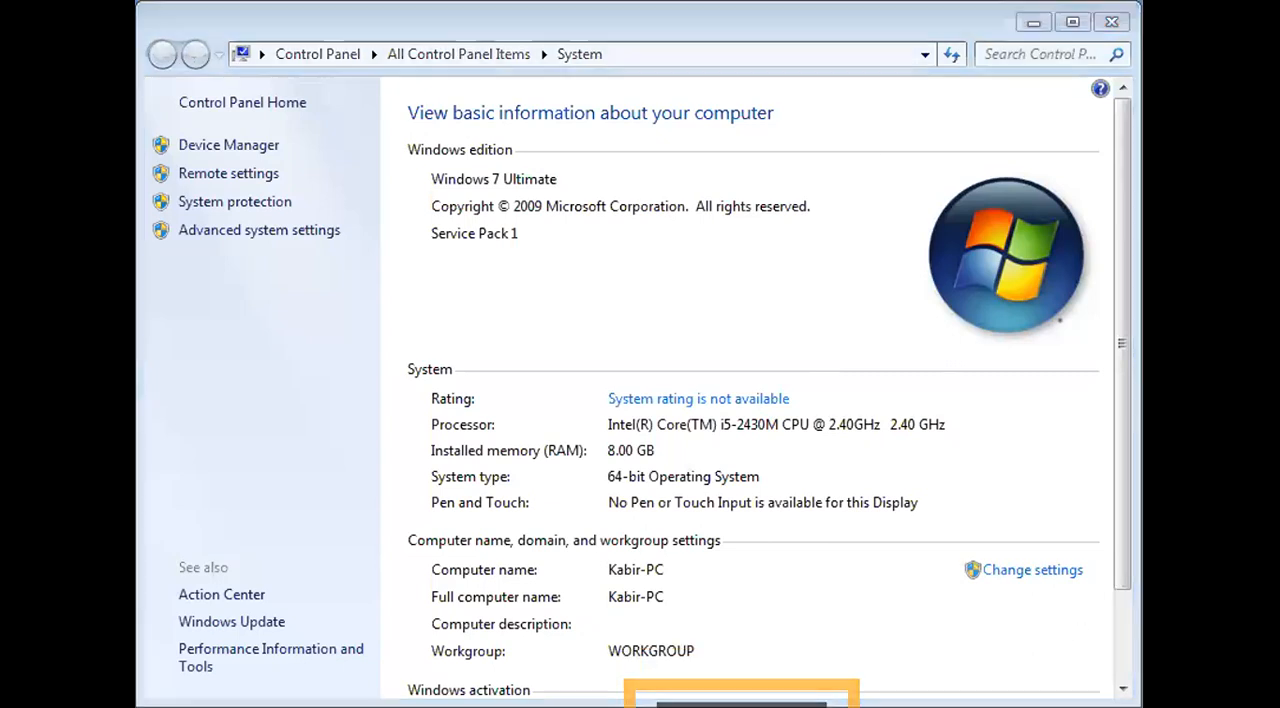
pyautogui.click(826, 214)
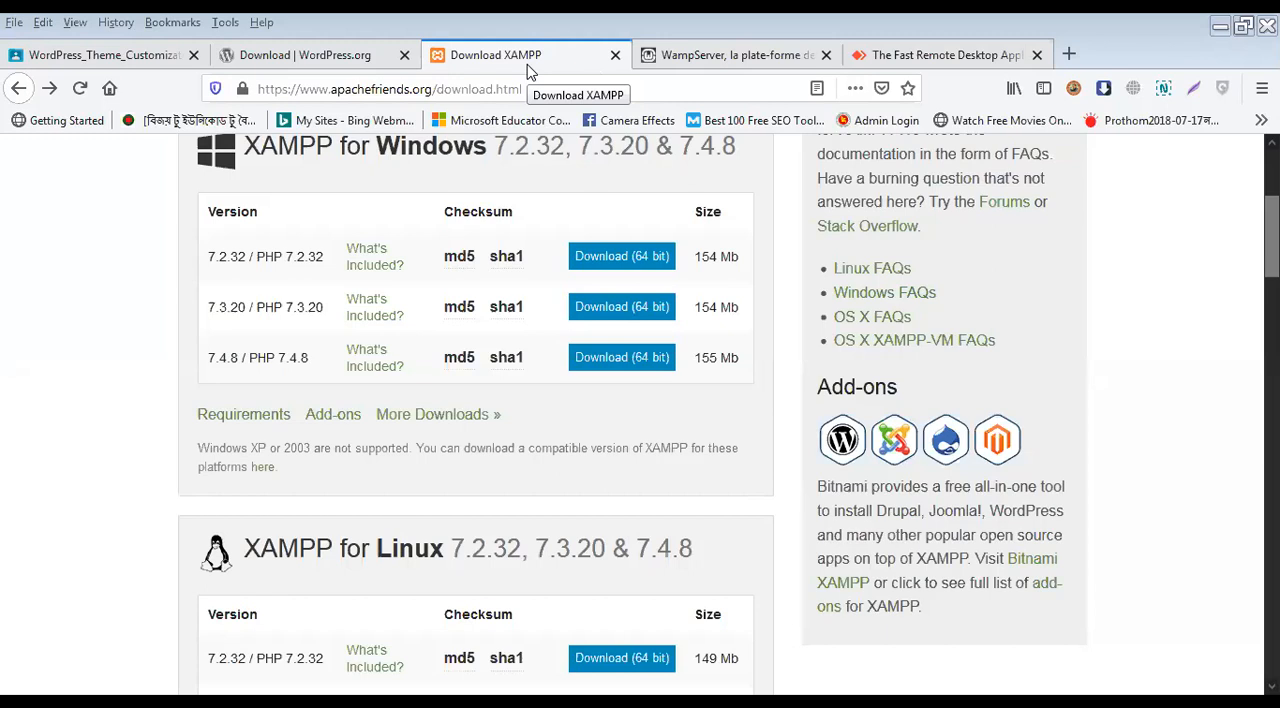
# Step: Close the XAMPP, WampServer and AnyDesk pages and open a blank browser tab
pyautogui.click(615, 57)
pyautogui.click(617, 57)
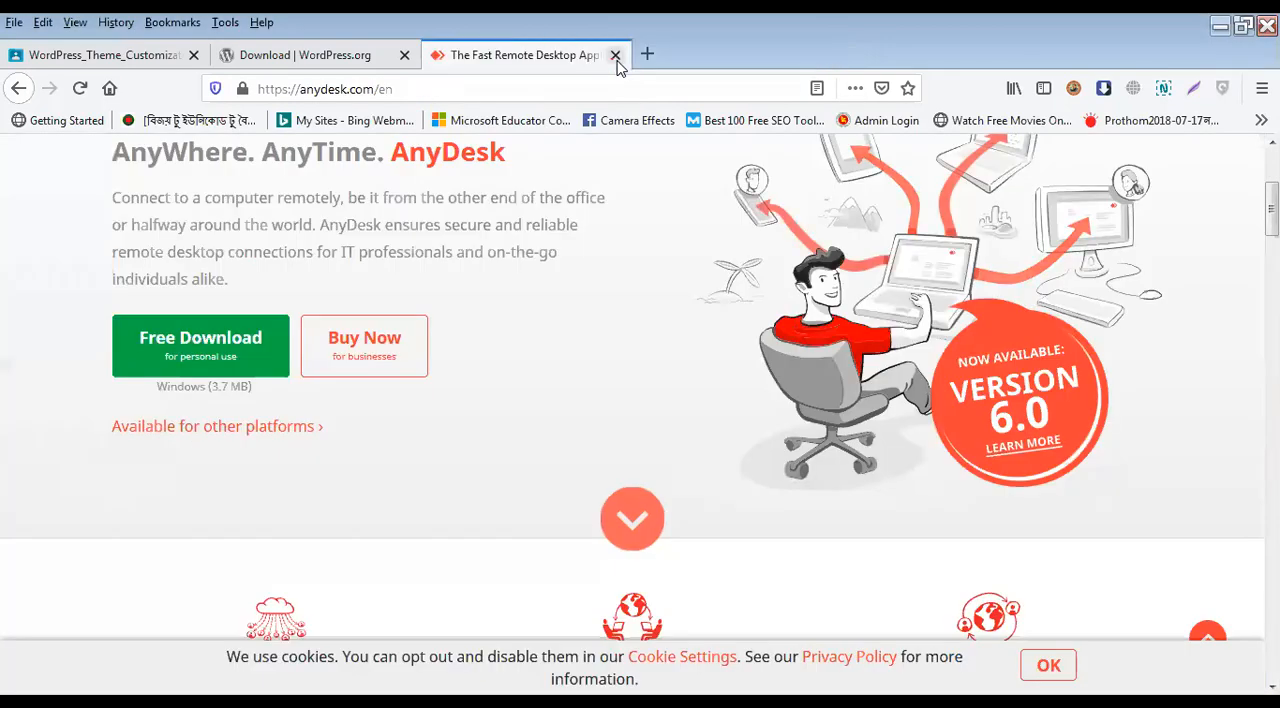
pyautogui.click(615, 57)
pyautogui.click(434, 55)
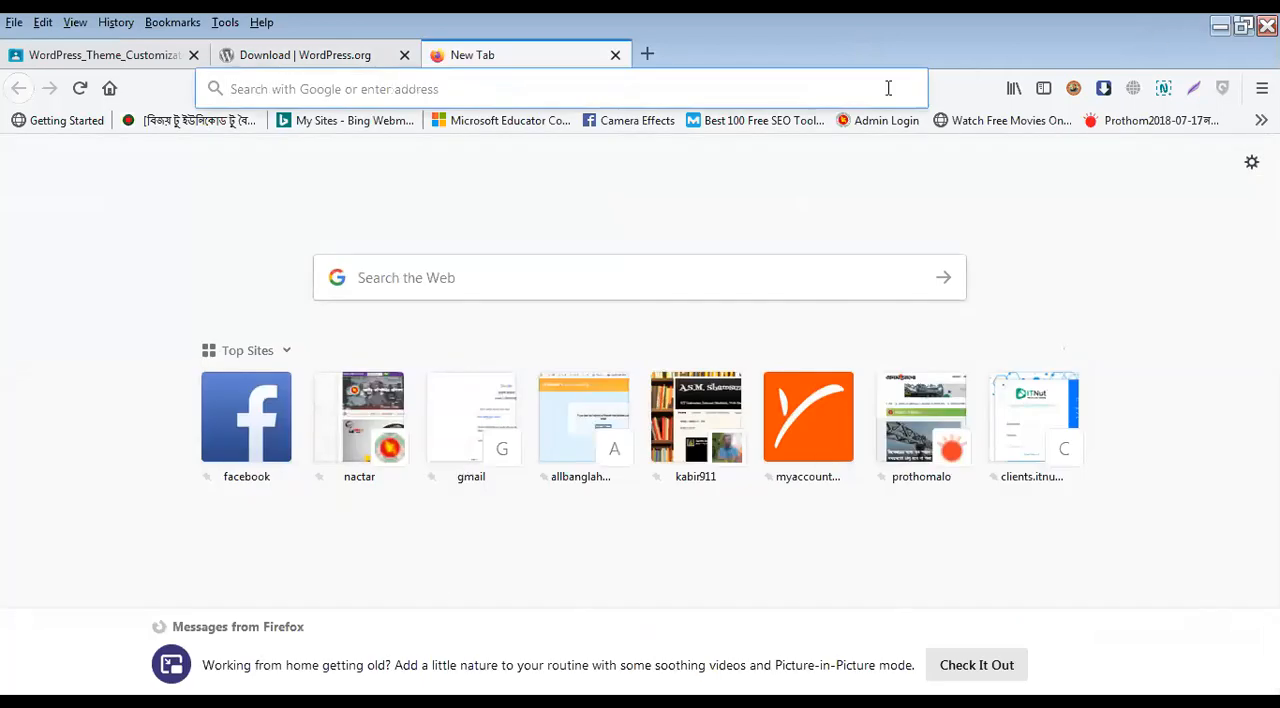
pyautogui.hotkey('alt', 'Tab')
pyautogui.click(1213, 24)
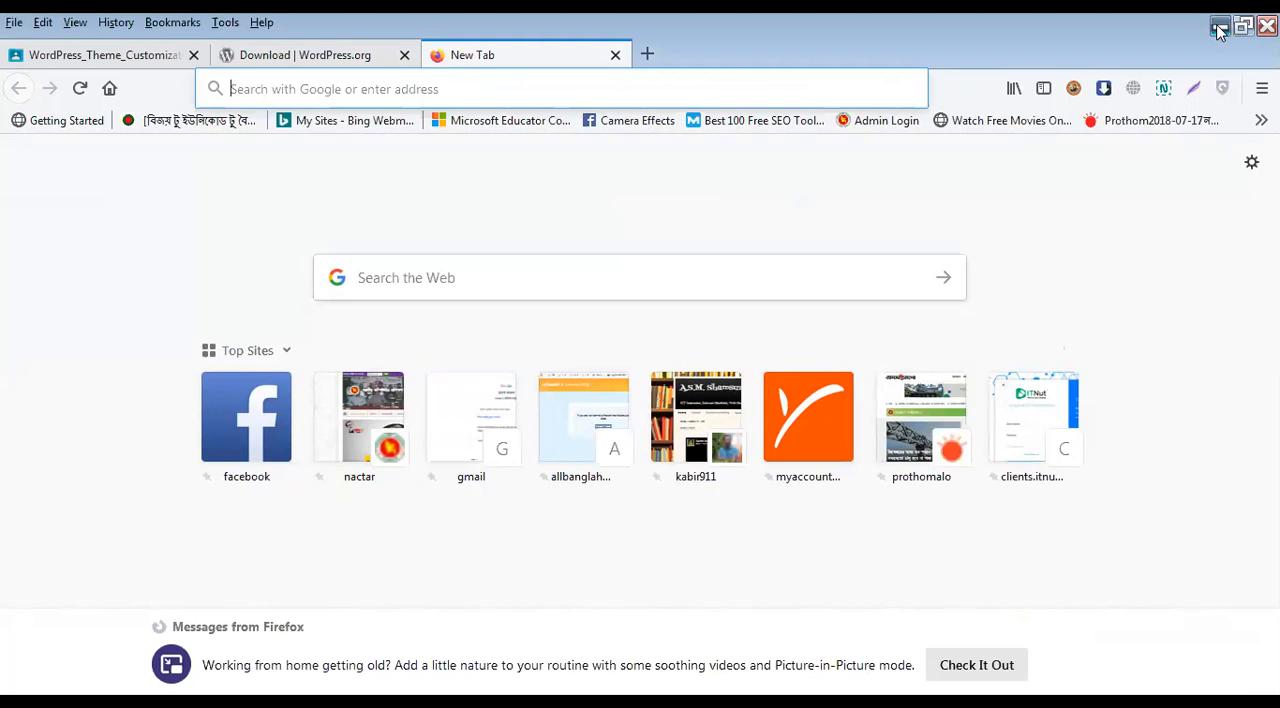
pyautogui.write('https://www.drsaikat.xyz/')
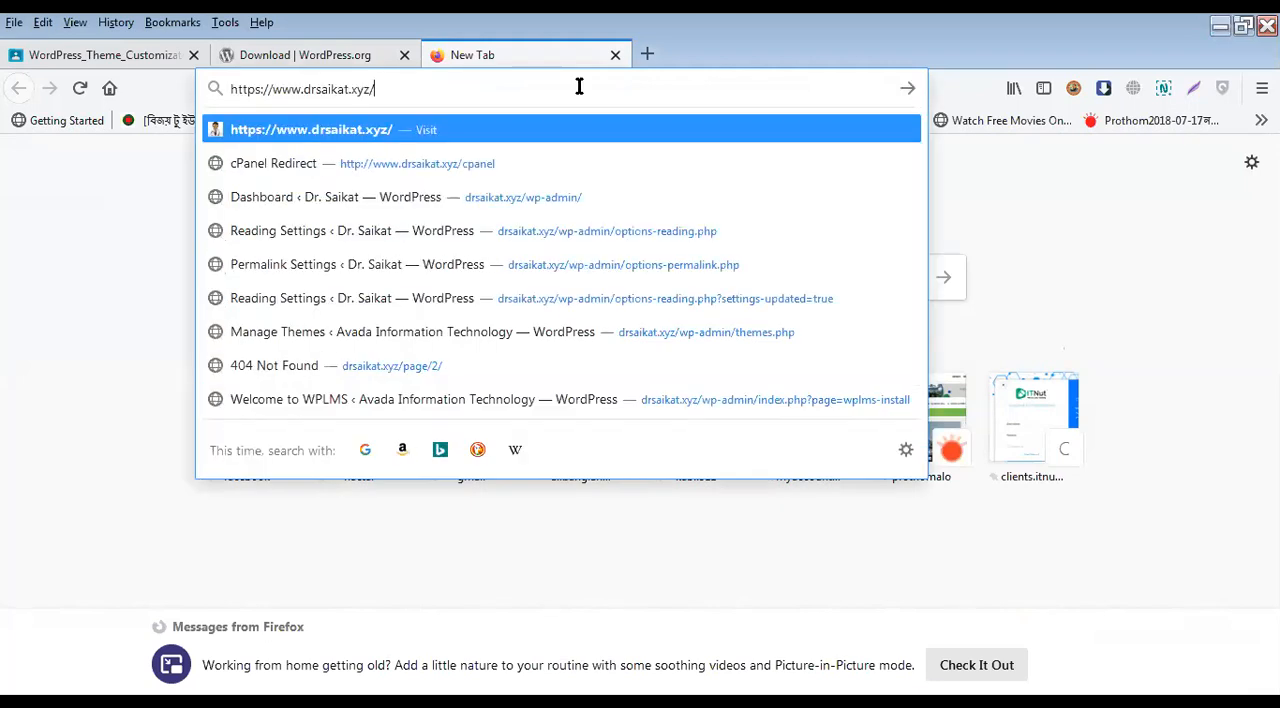
pyautogui.press('Return')
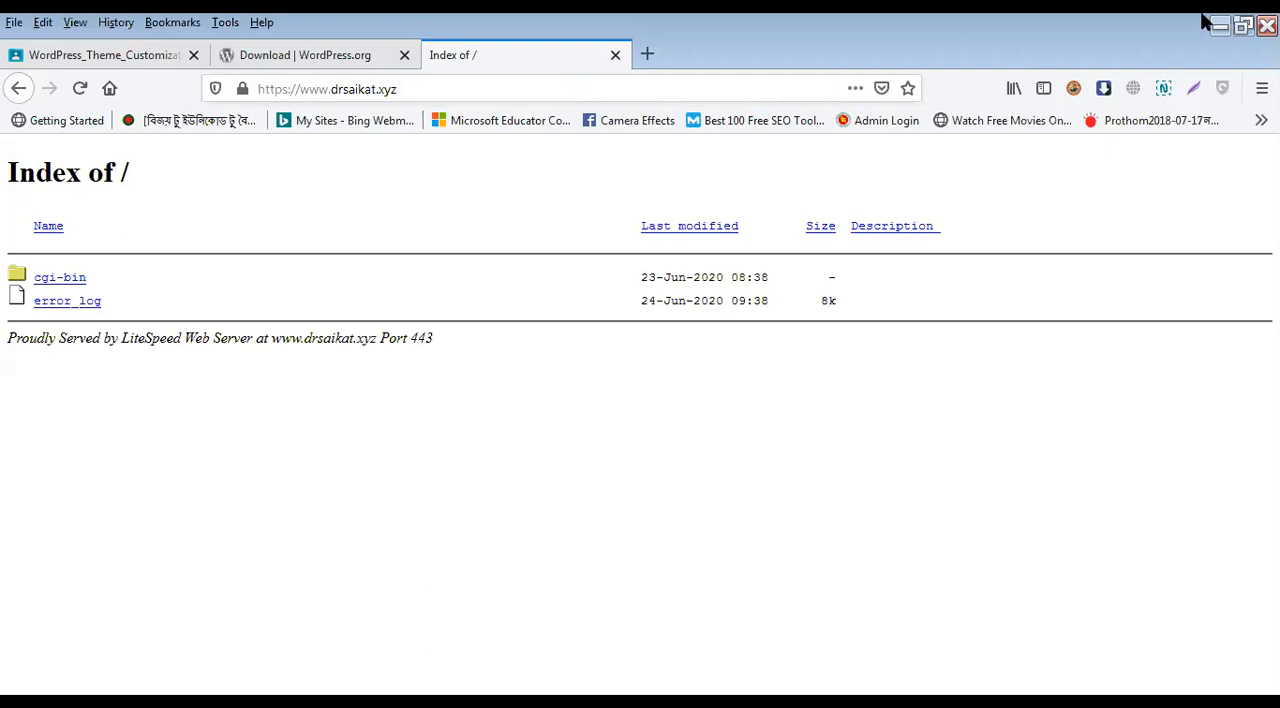
pyautogui.click(1243, 26)
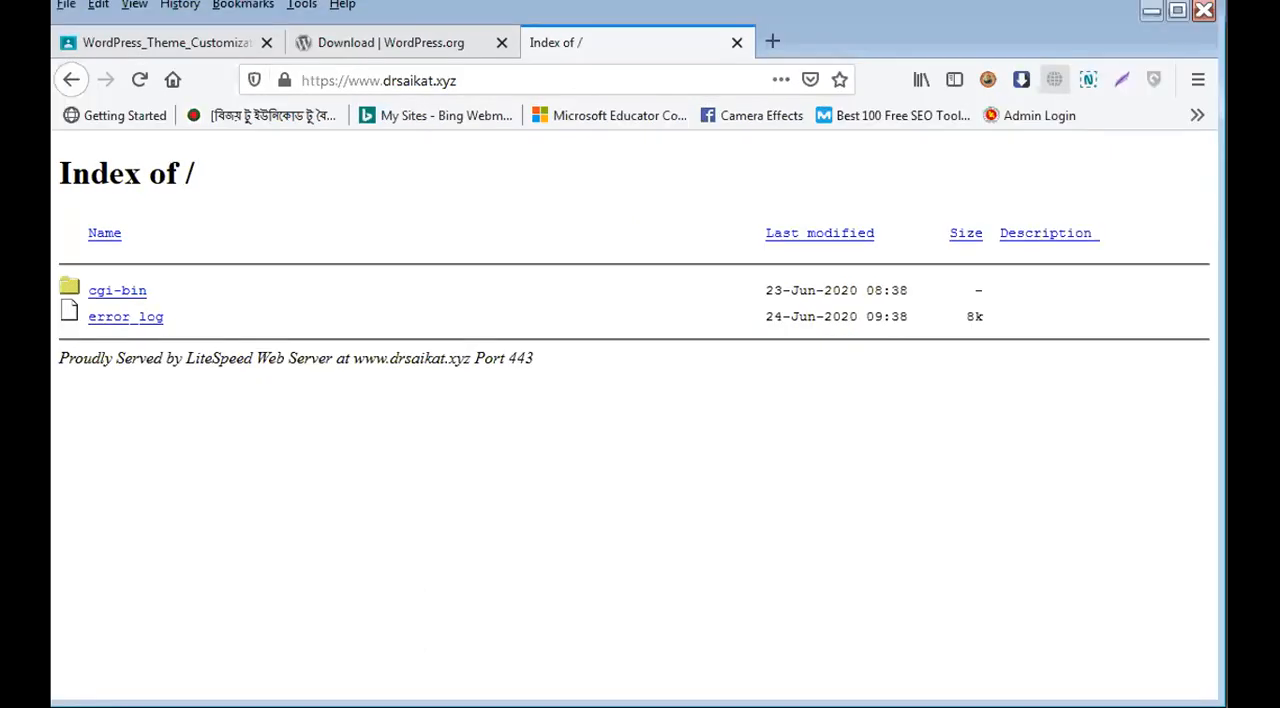
pyautogui.click(1188, 19)
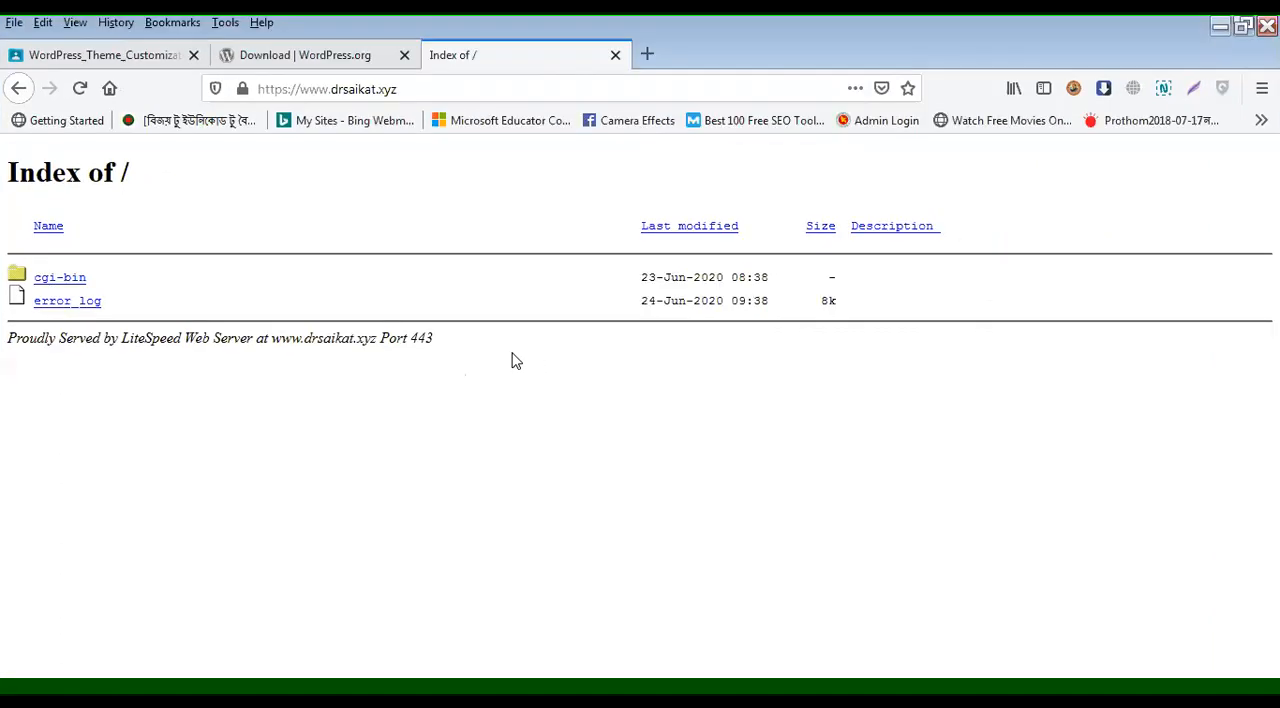
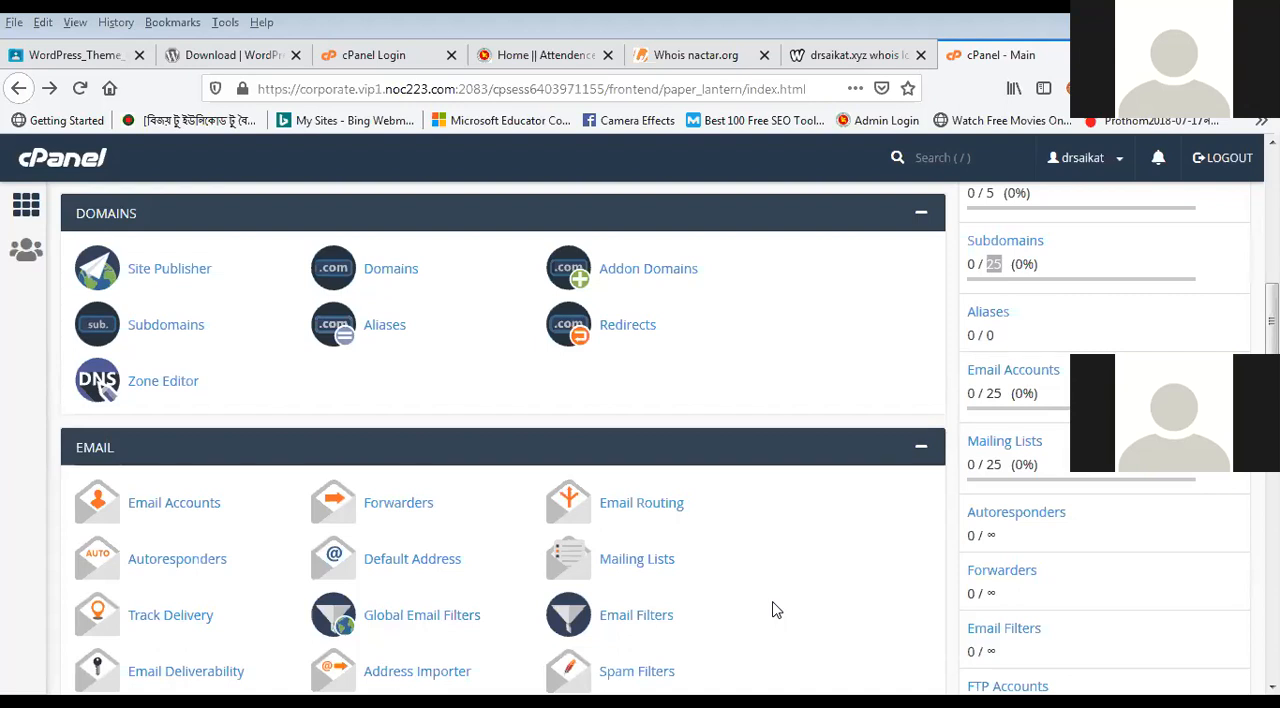
# Step: Switch to the drsaikat.txt notes in Notepad and add "gmail, yahoo, hotmail, ymail" as a new first line followed by blank lines
pyautogui.hotkey('alt', 'Tab')
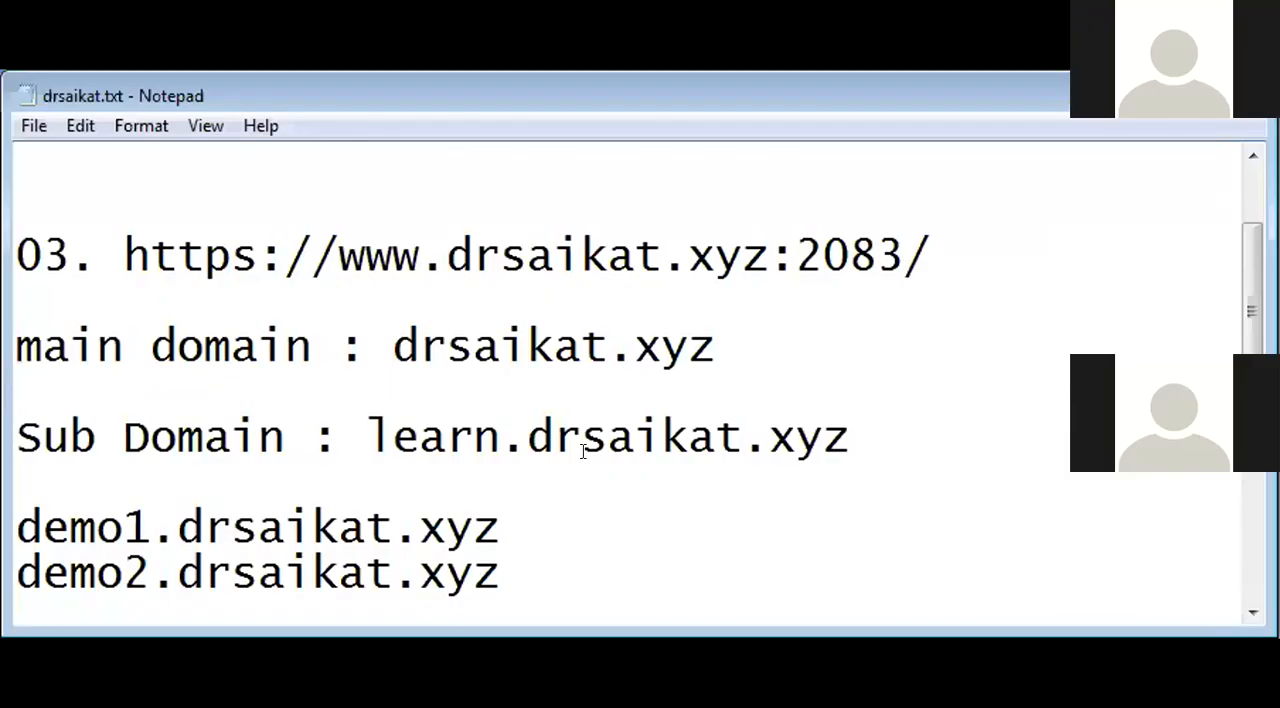
pyautogui.scroll(1, 585, 450)
pyautogui.moveTo(446, 165); pyautogui.dragTo(757, 170)
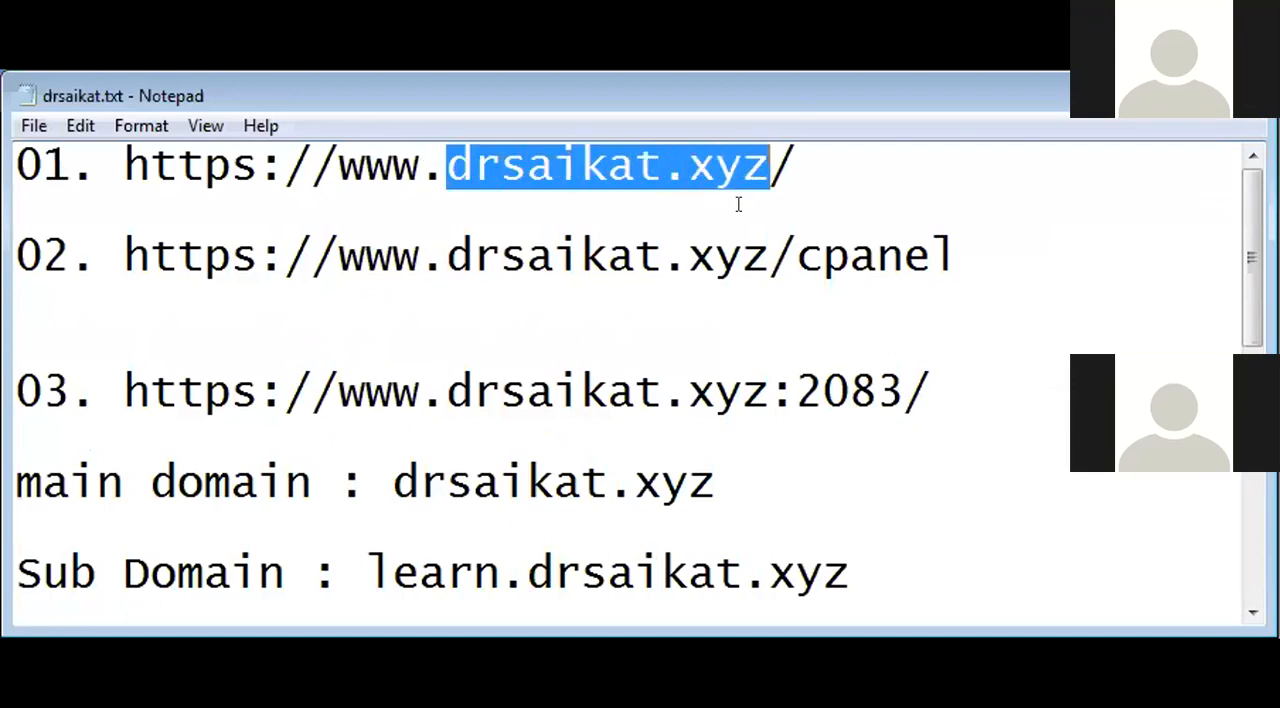
pyautogui.hotkey('ctrl', 'Home')
pyautogui.press('Return')
pyautogui.press('Return')
pyautogui.press('Up')
pyautogui.press('Up')
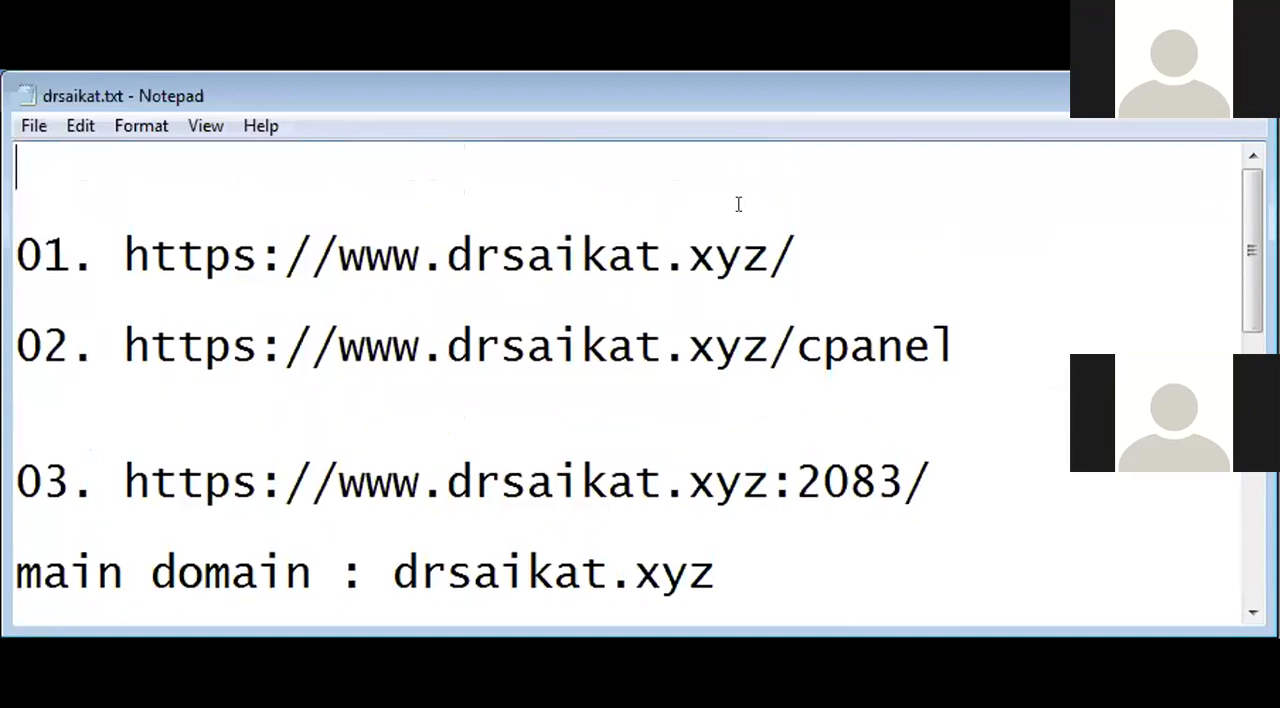
pyautogui.write('gmail, yah')
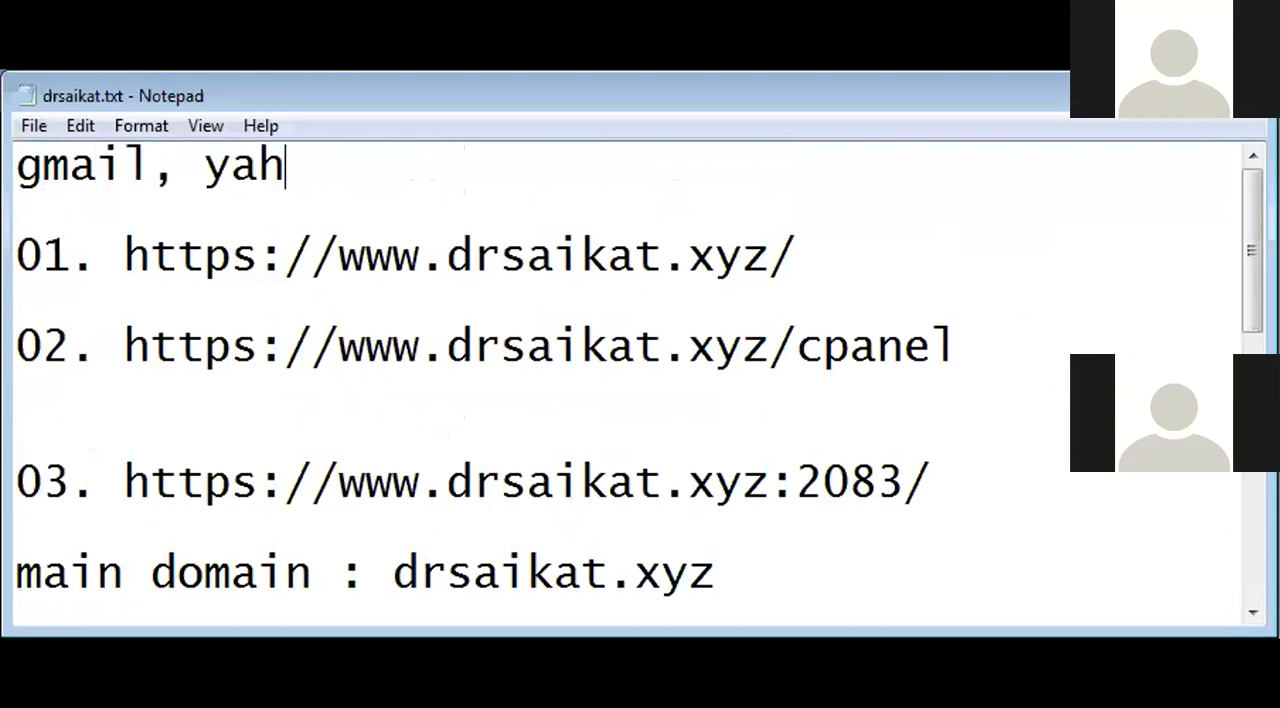
pyautogui.write('oo, hotmai')
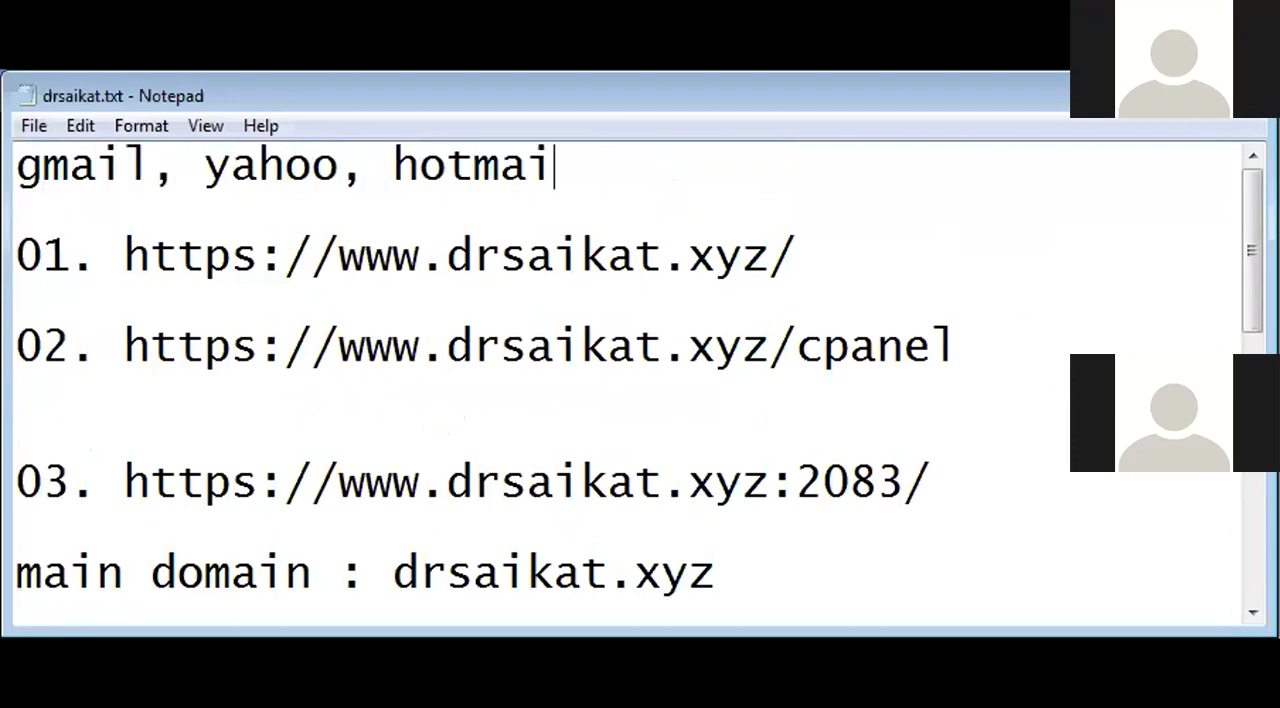
pyautogui.write('l, ymail')
pyautogui.press('Return')
pyautogui.press('Return')
pyautogui.press('Return')
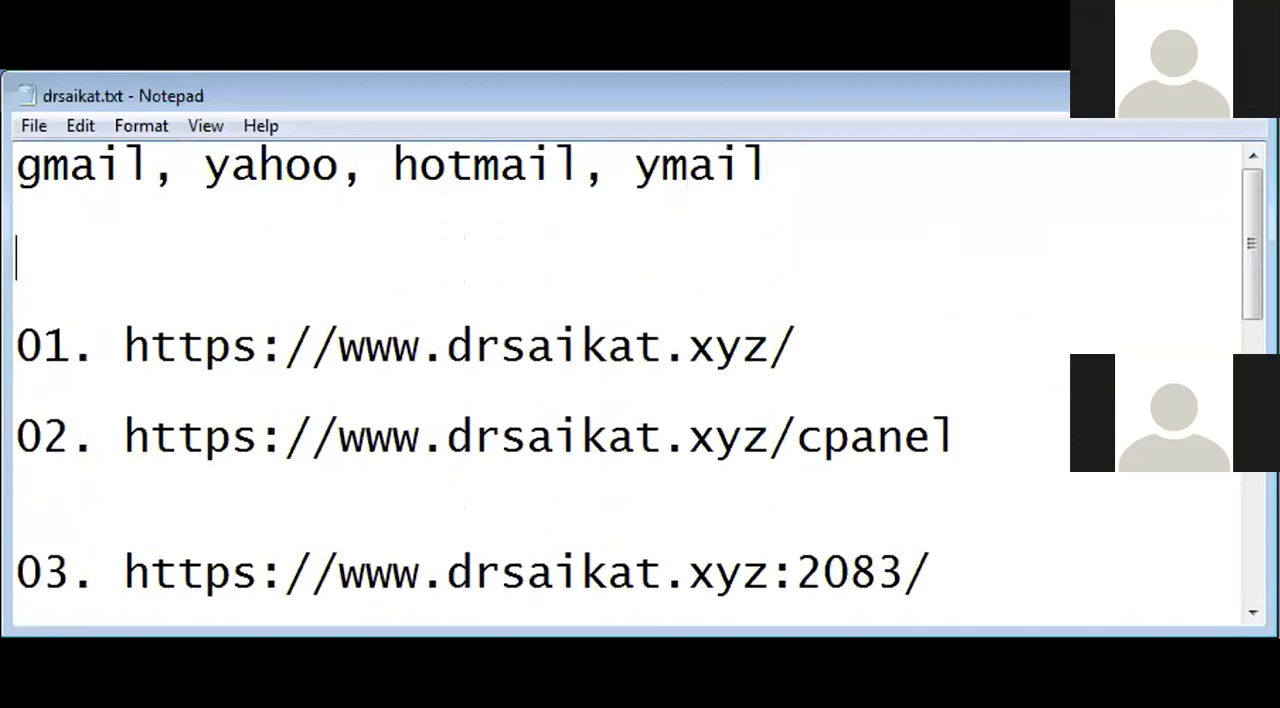
# Step: Extend the email provider list on the first line with msn, aol and outlook
pyautogui.press('Left')
pyautogui.press('Left')
pyautogui.press('Left')
pyautogui.press('BackSpace')
pyautogui.write(', msn')
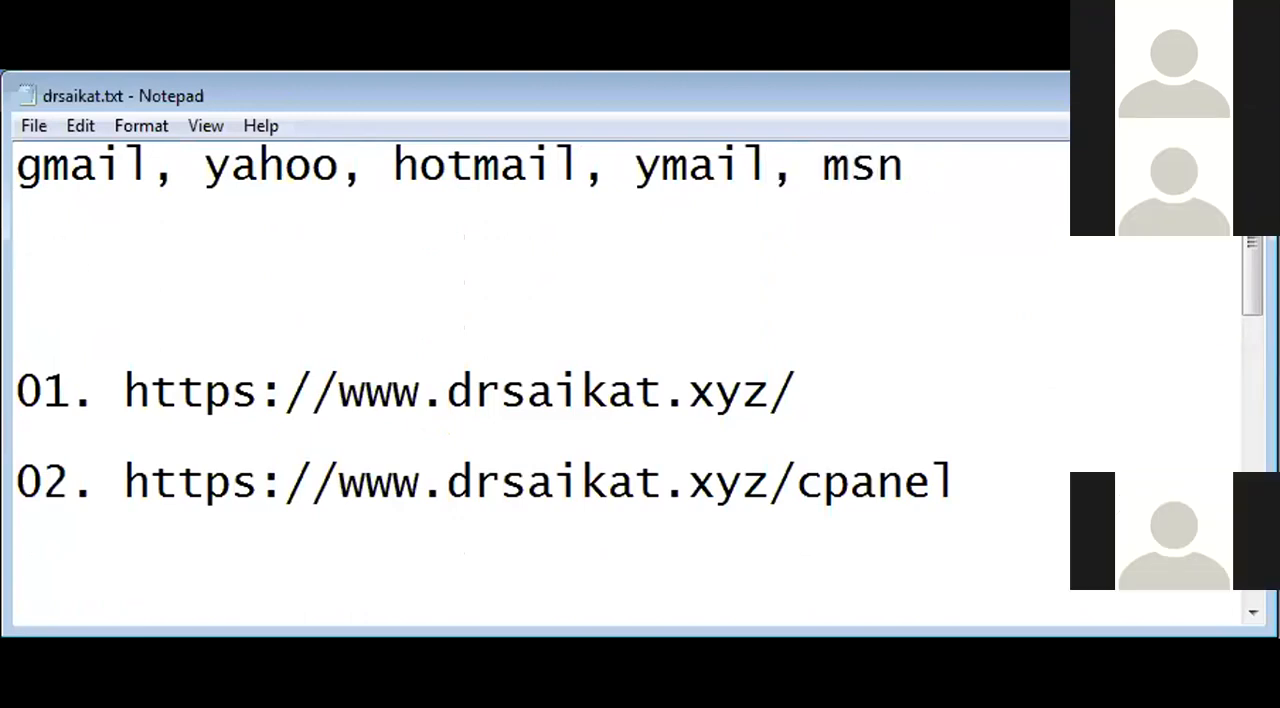
pyautogui.press('BackSpace')
pyautogui.write(', alo')
pyautogui.press('BackSpace')
pyautogui.press('BackSpace')
pyautogui.write('ol')
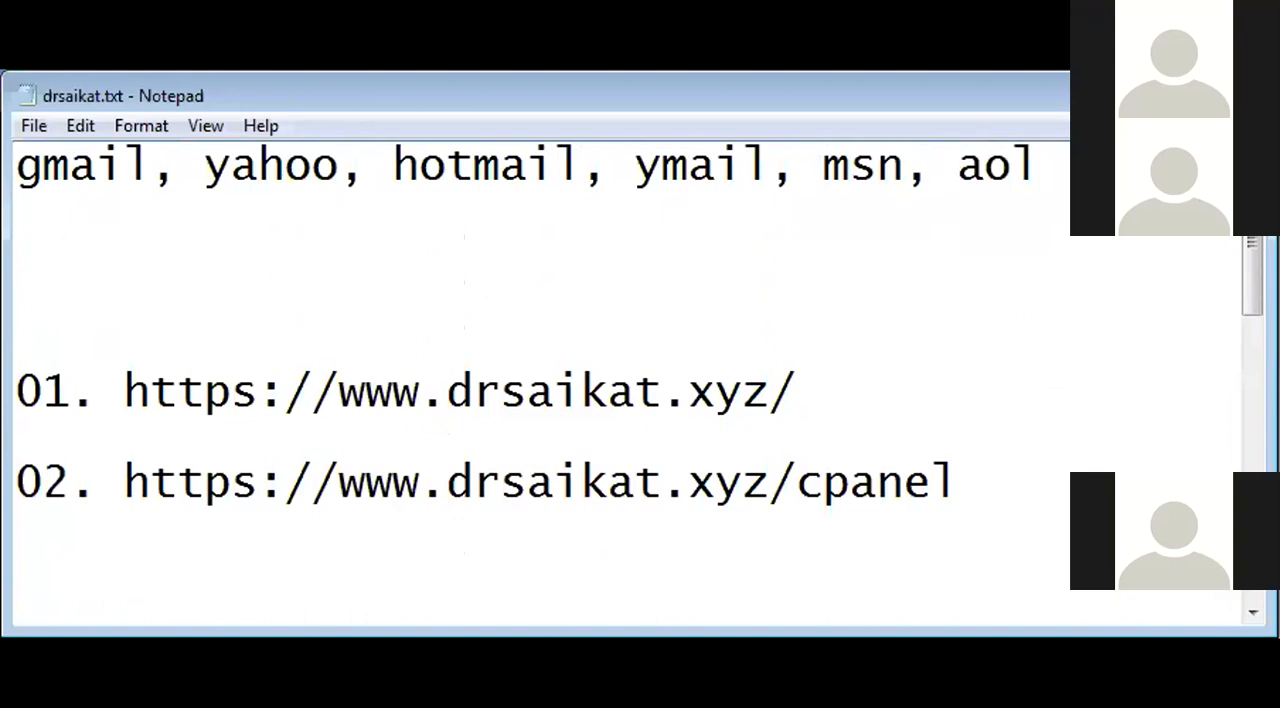
pyautogui.write(', outlook')
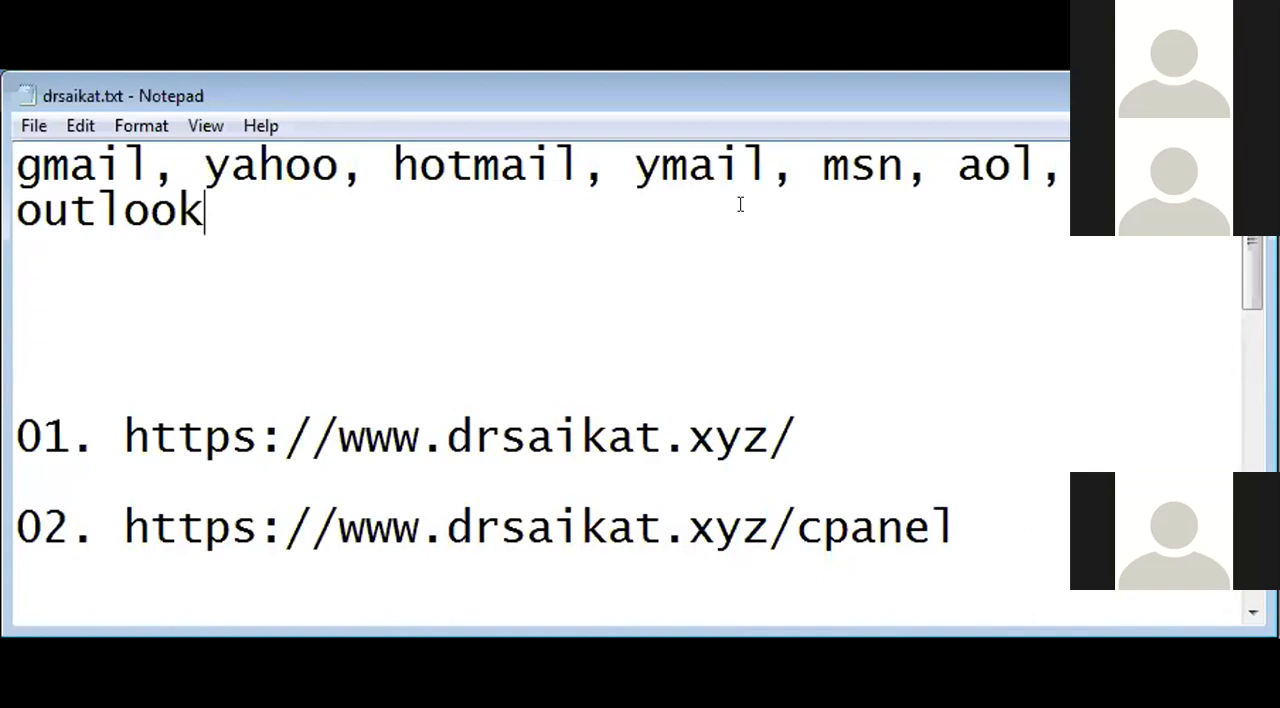
# Step: Add a personal Gmail address below the provider list, separated by a blank line
pyautogui.press('Return')
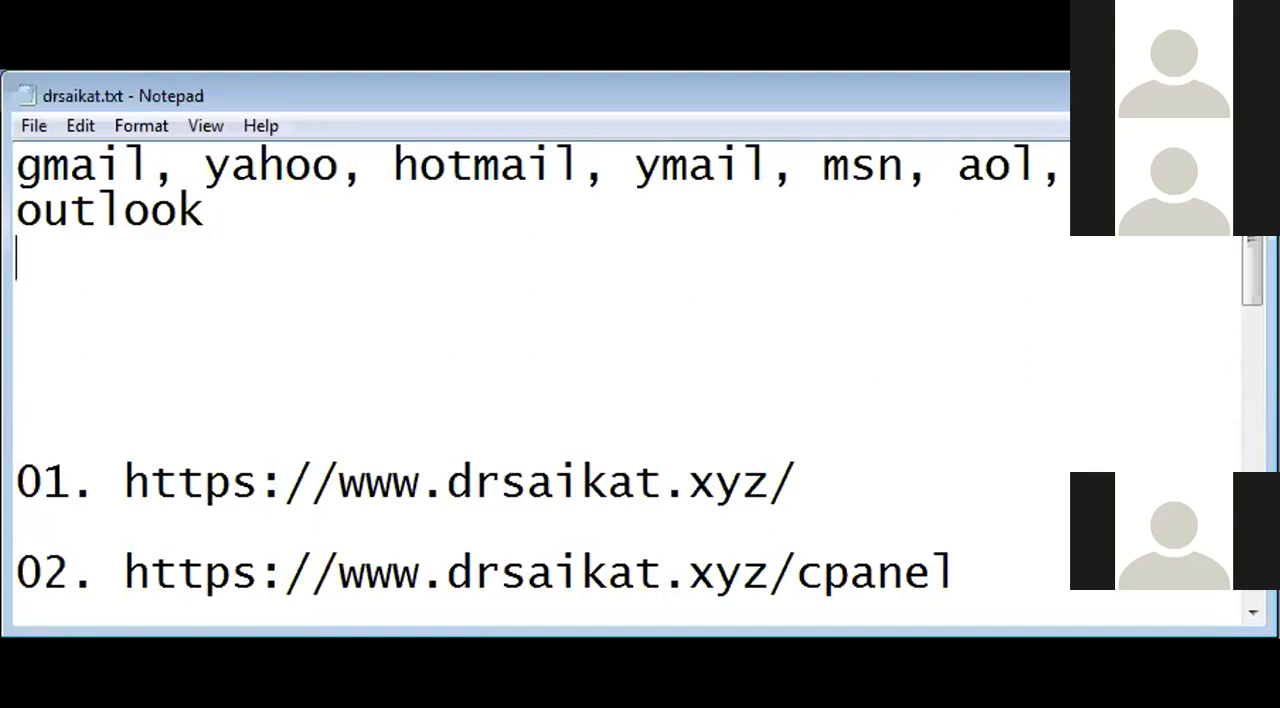
pyautogui.press('Return')
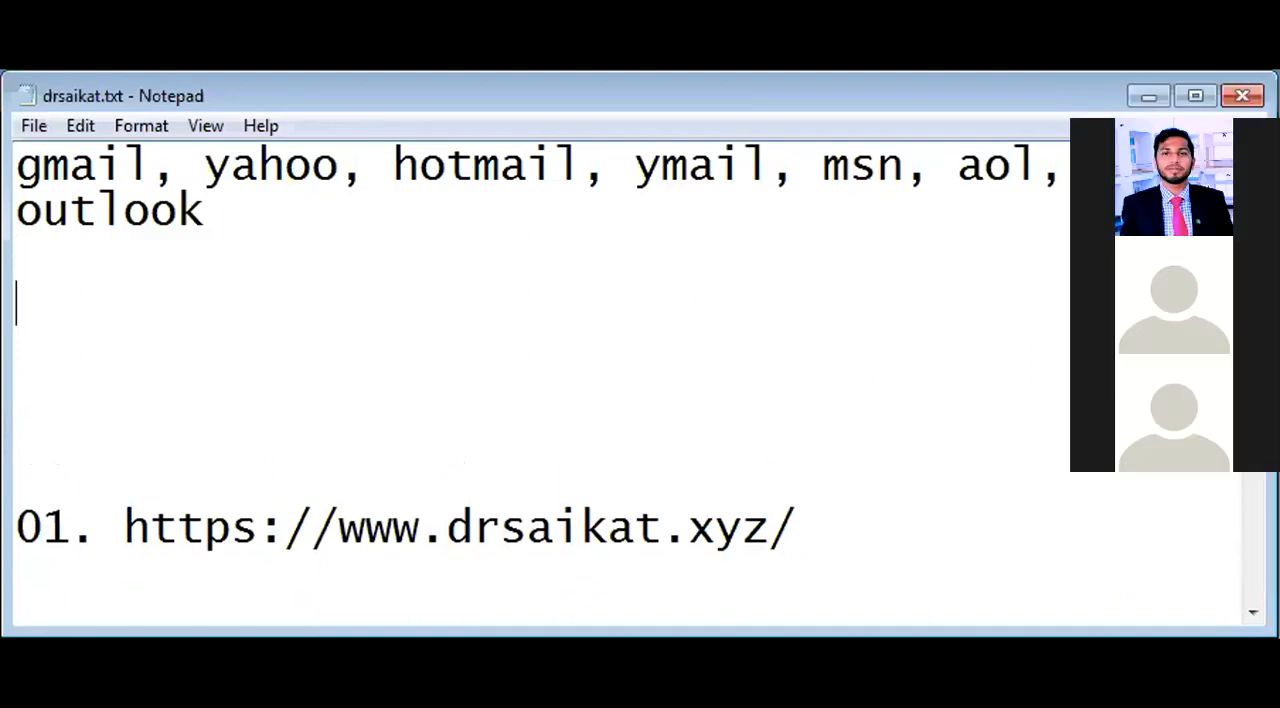
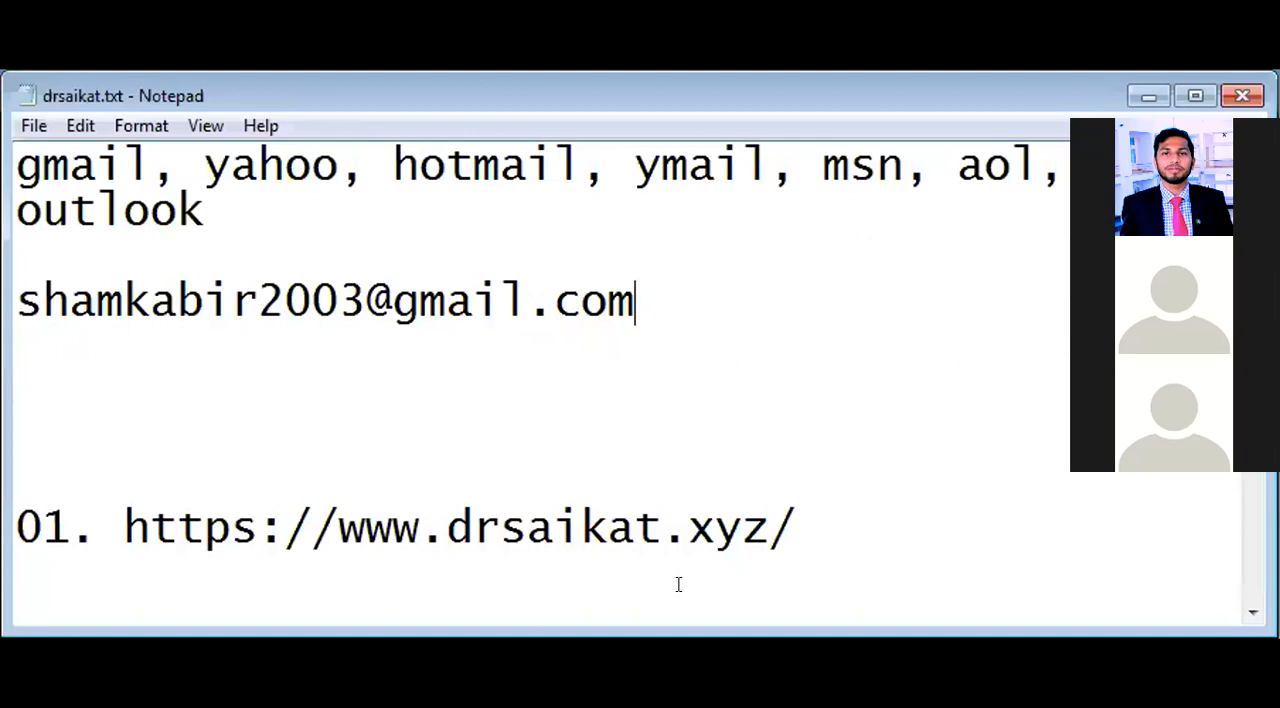
# Step: Switch to the browser, open the Gmail inbox in a new tab and examine the account's storage usage on Google One
pyautogui.hotkey('alt', 'Tab')
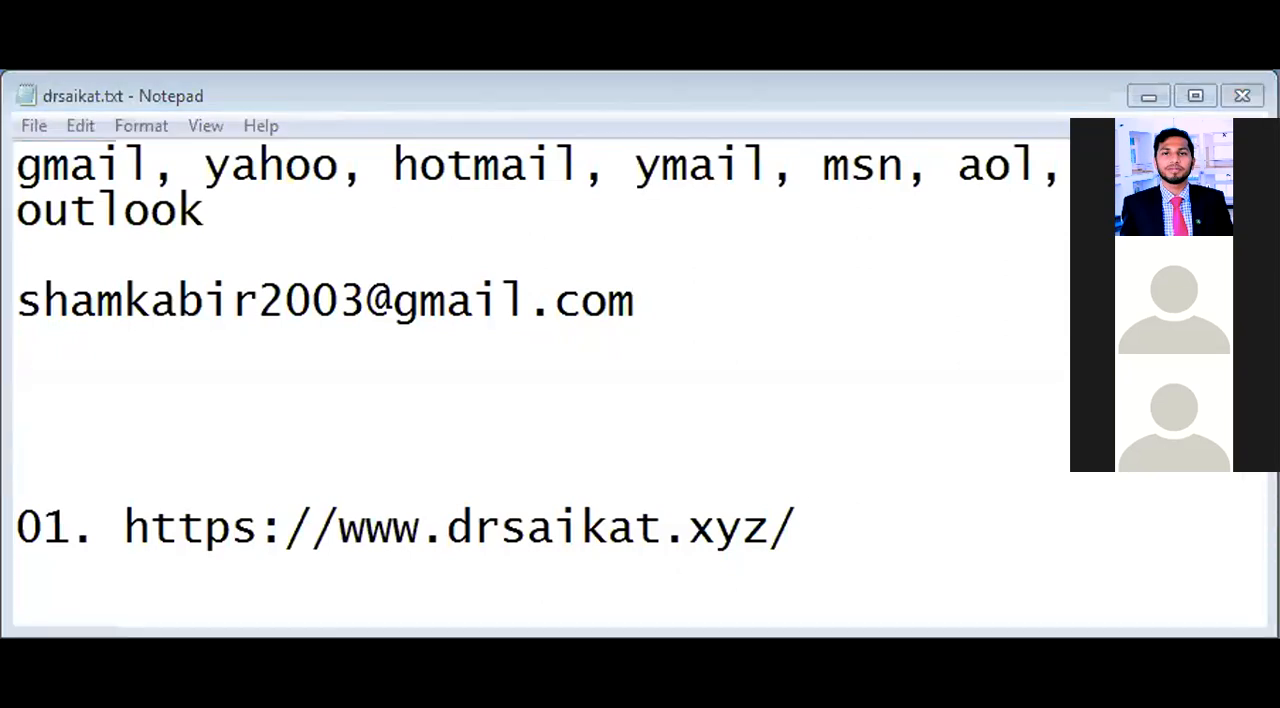
pyautogui.hotkey('ctrl', 't')
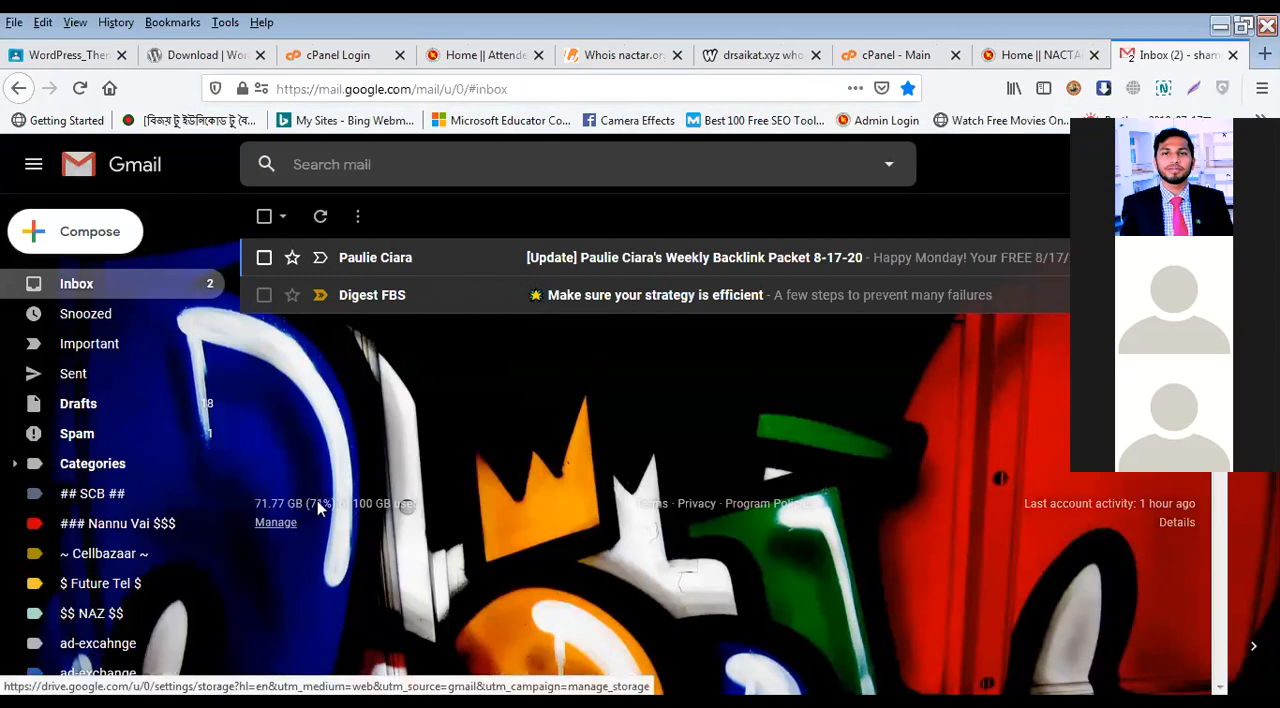
pyautogui.click(276, 522)
pyautogui.hotkey('ctrl', 'pageup')
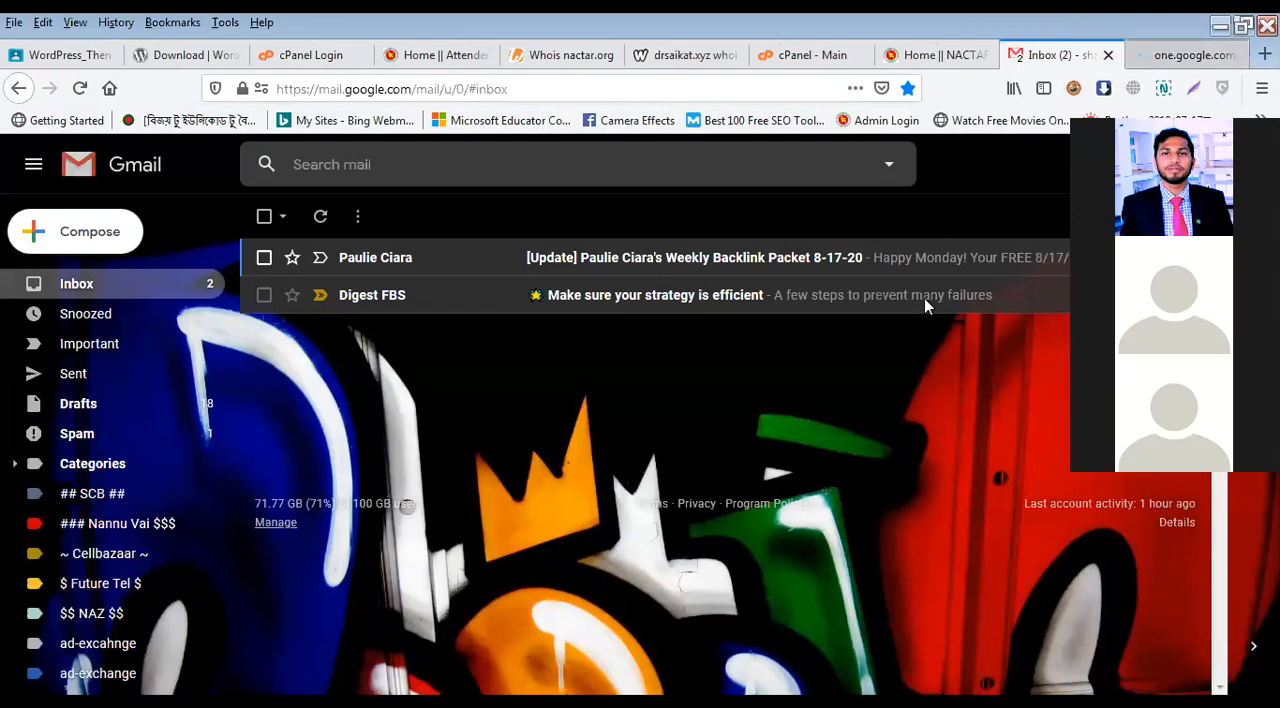
pyautogui.hotkey('ctrl', 'pagedown')
pyautogui.scroll(-2, 500, 405)
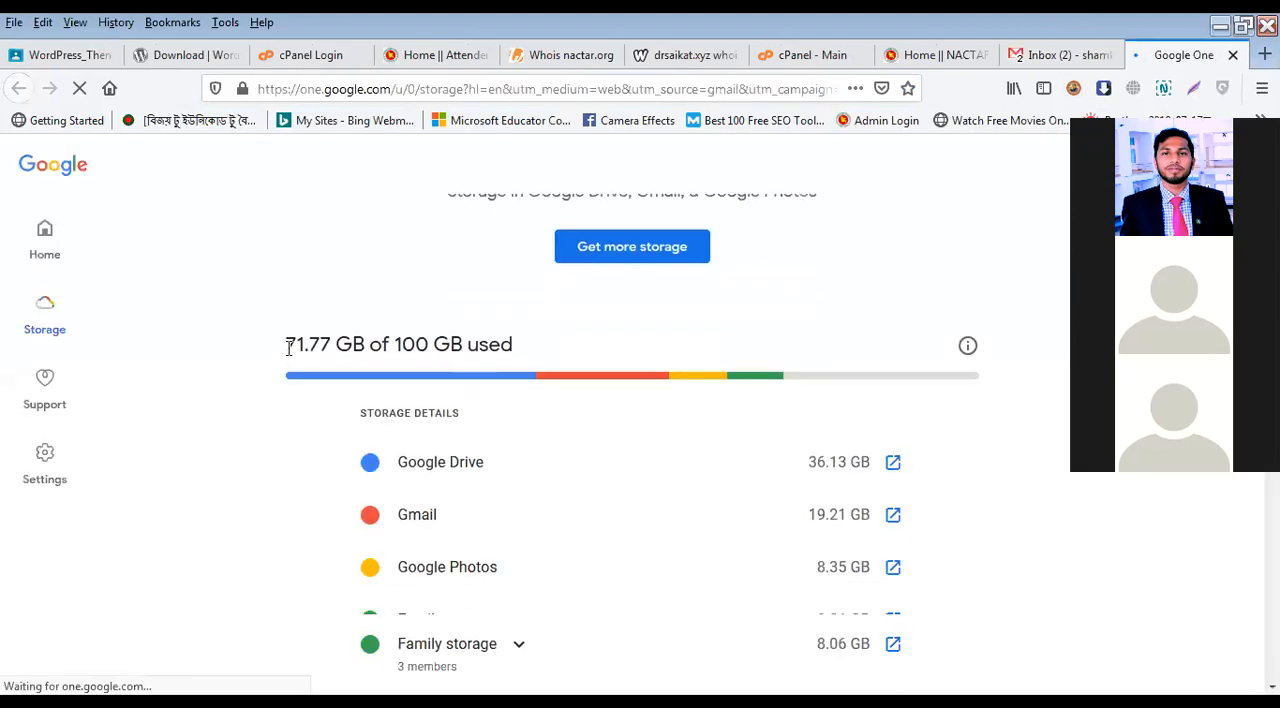
pyautogui.tripleClick(349, 346)
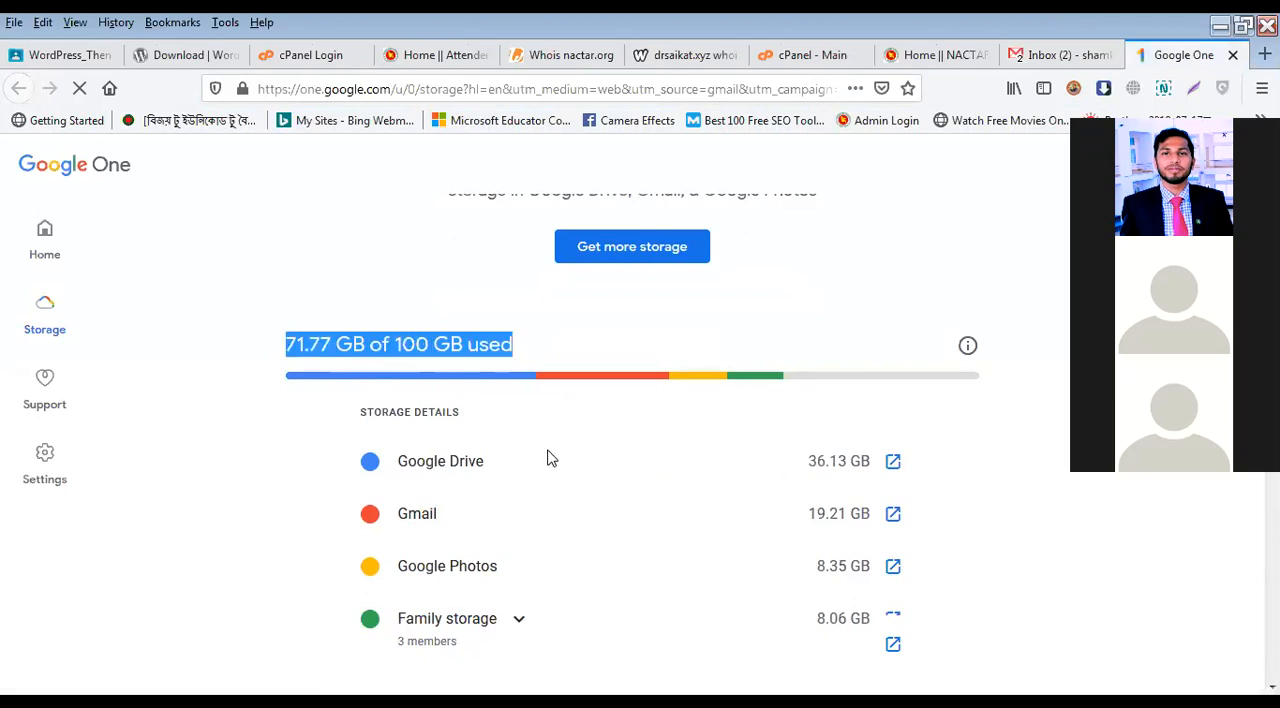
pyautogui.click(438, 366)
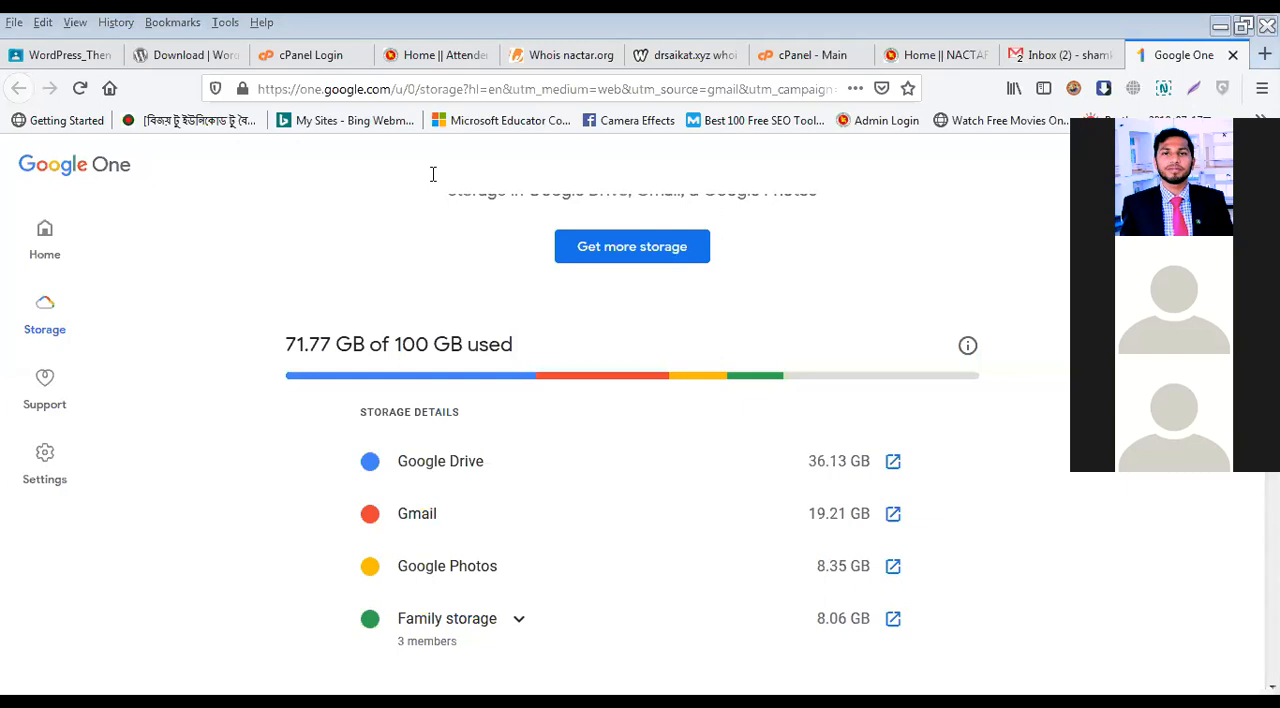
# Step: Return to the Notepad notes and add an info email address on the drsaikat.xyz domain below the Gmail address
pyautogui.hotkey('alt', 'Tab')
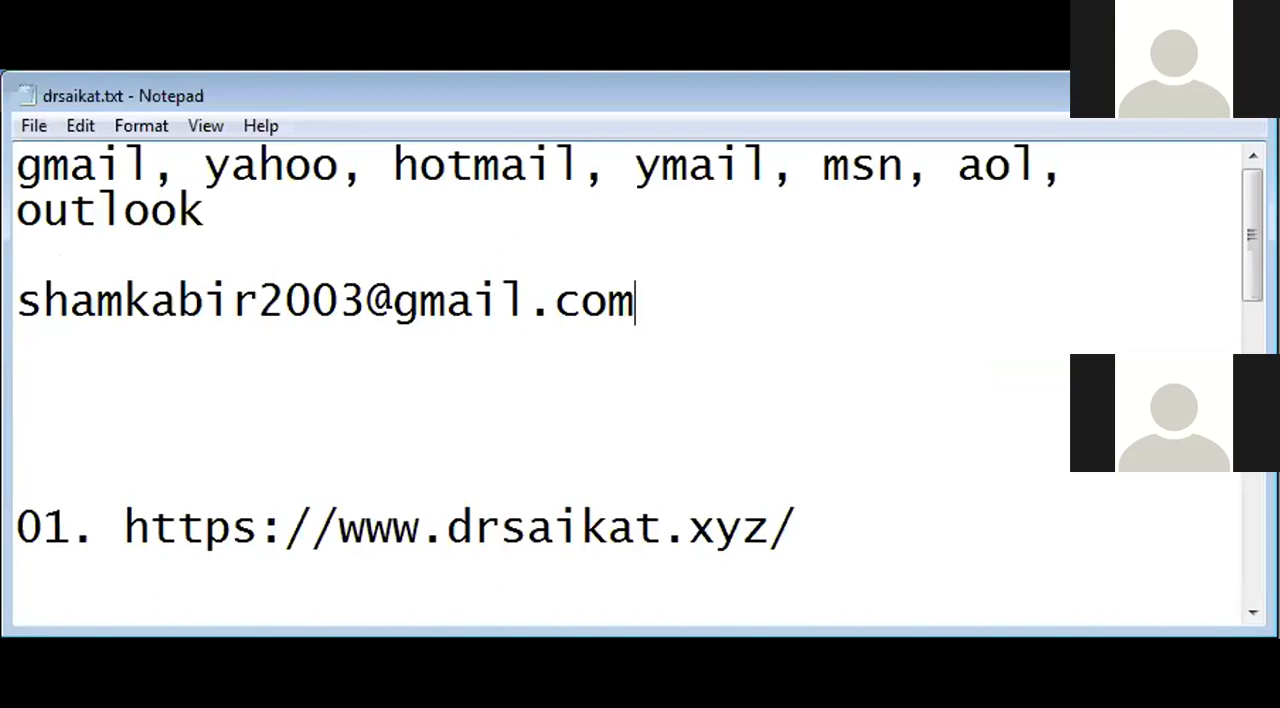
pyautogui.click(451, 508)
pyautogui.moveTo(449, 508); pyautogui.dragTo(772, 511)
pyautogui.hotkey('ctrl', 'c')
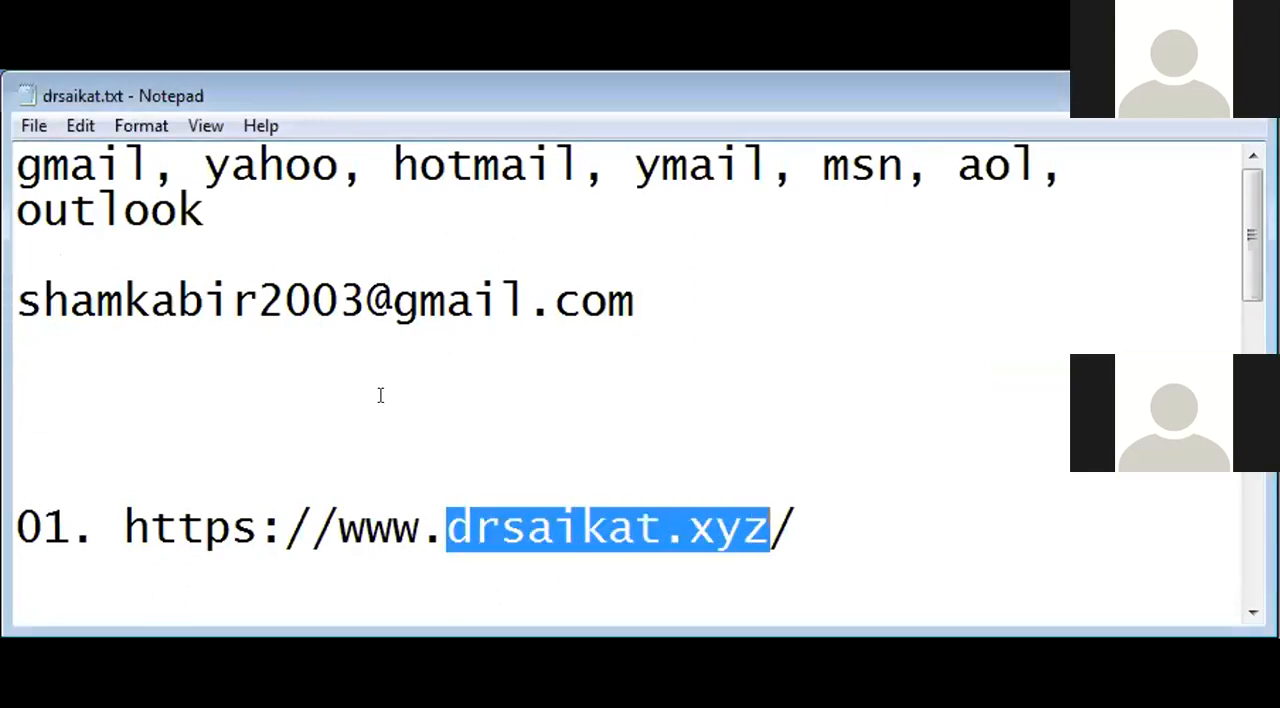
pyautogui.click(380, 394)
pyautogui.write('info@')
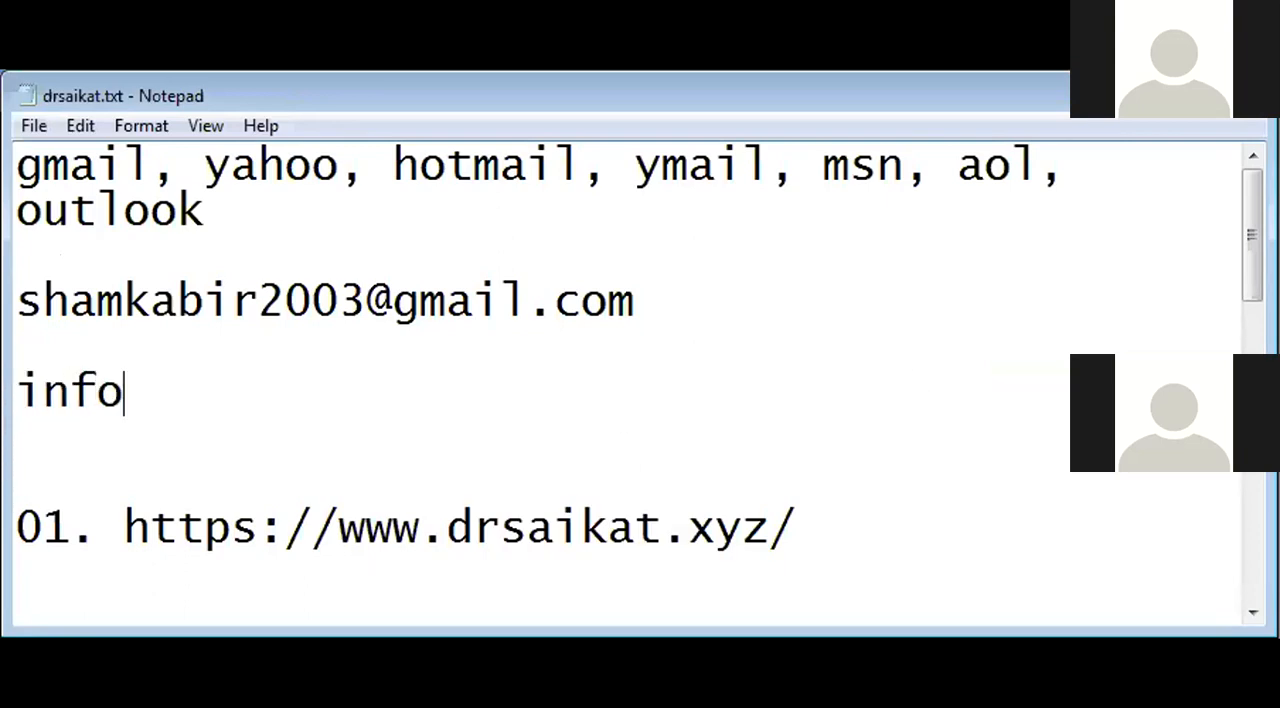
pyautogui.hotkey('ctrl', 'v')
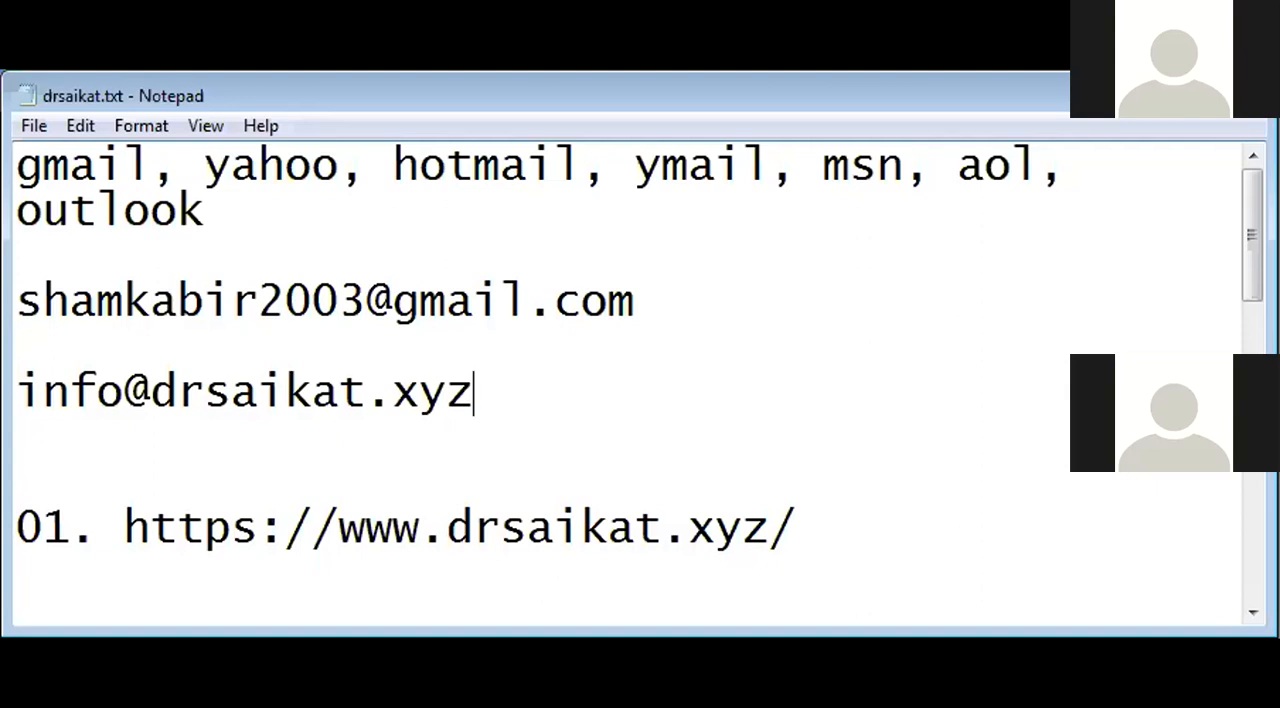
# Step: Try adding a director's email address on the nactar.gov.bd domain below the info address and delete it again
pyautogui.press('Return')
pyautogui.press('Return')
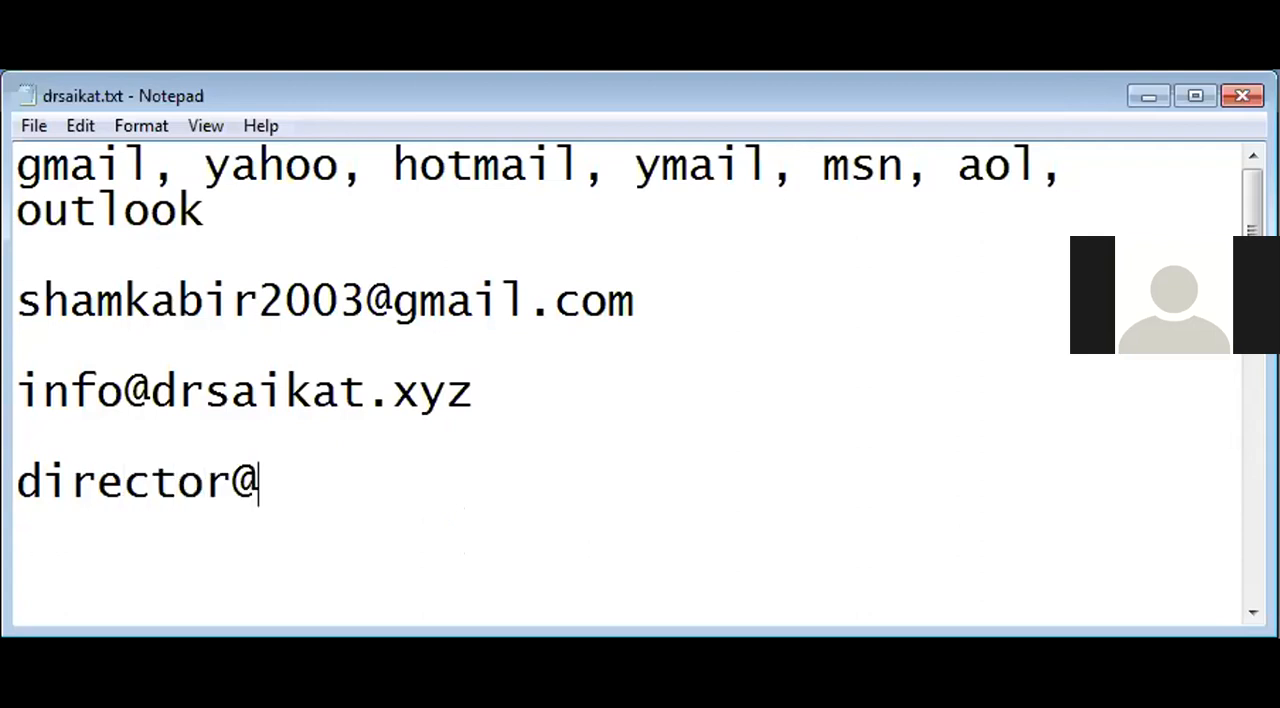
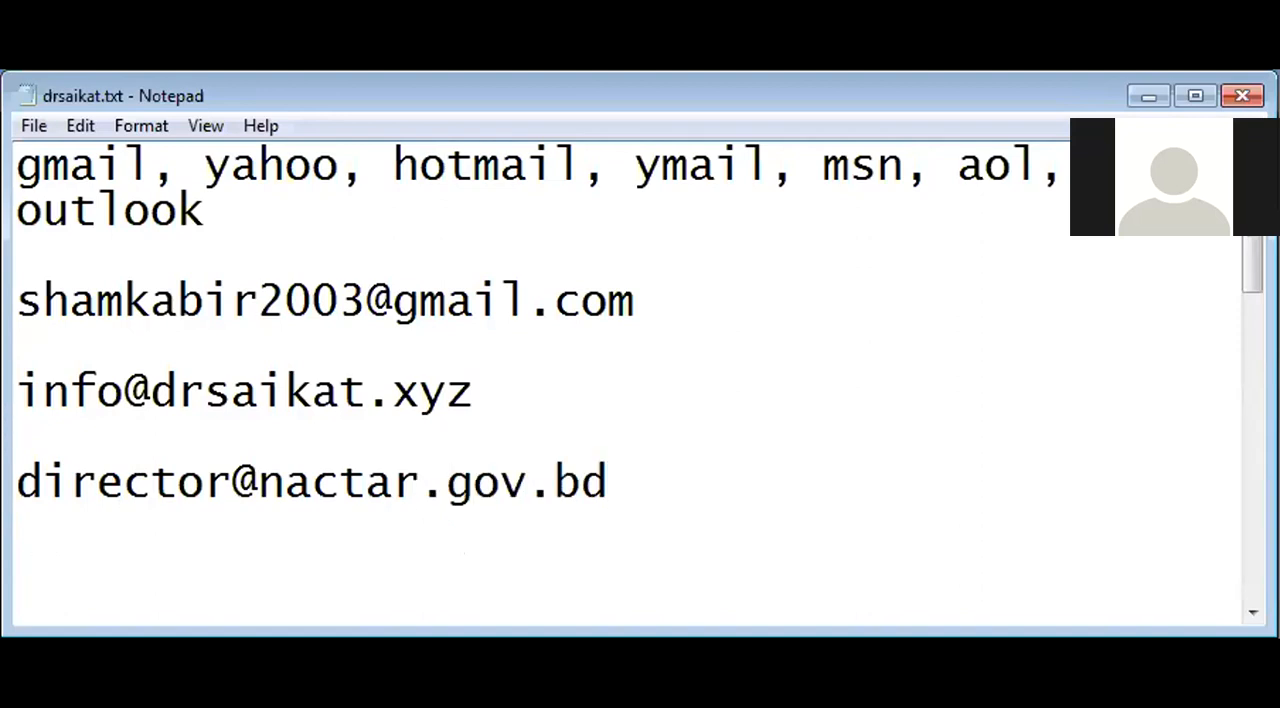
pyautogui.hotkey('shift', 'Home')
pyautogui.press('BackSpace')
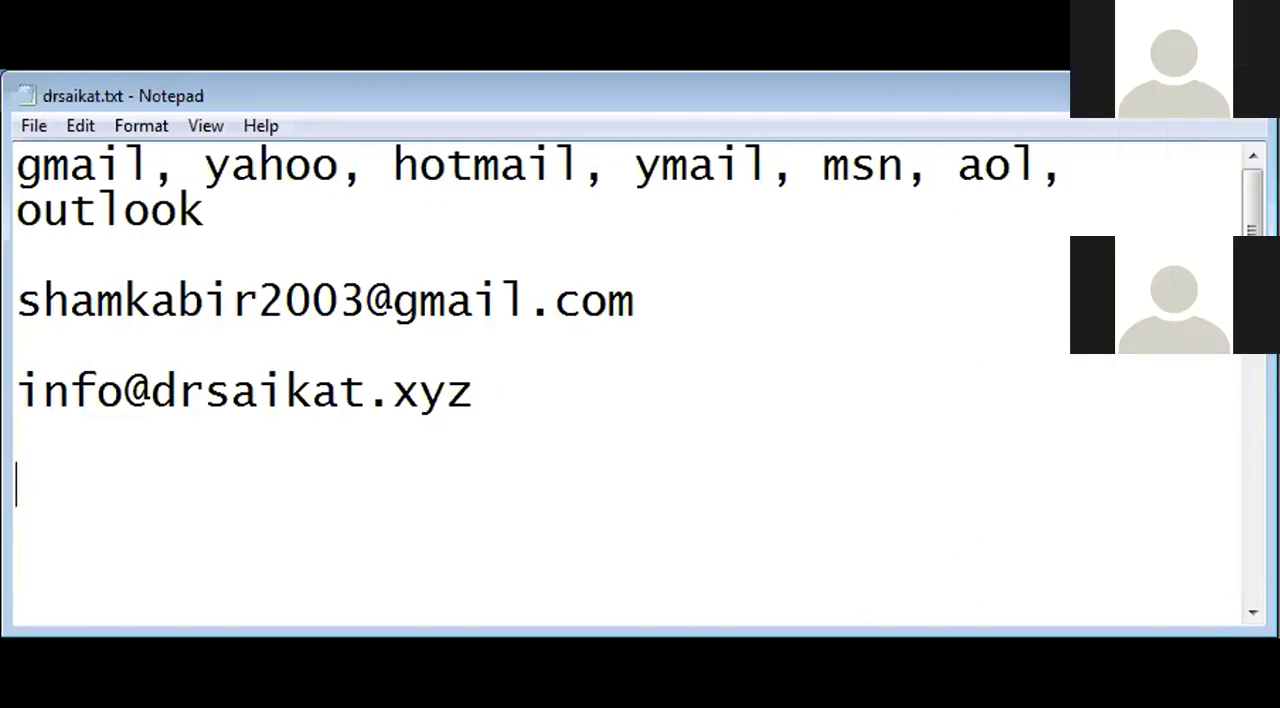
# Step: Switch back to the browser's cPanel main page and check the Email Accounts allowance in the statistics
pyautogui.hotkey('alt', 'Tab')
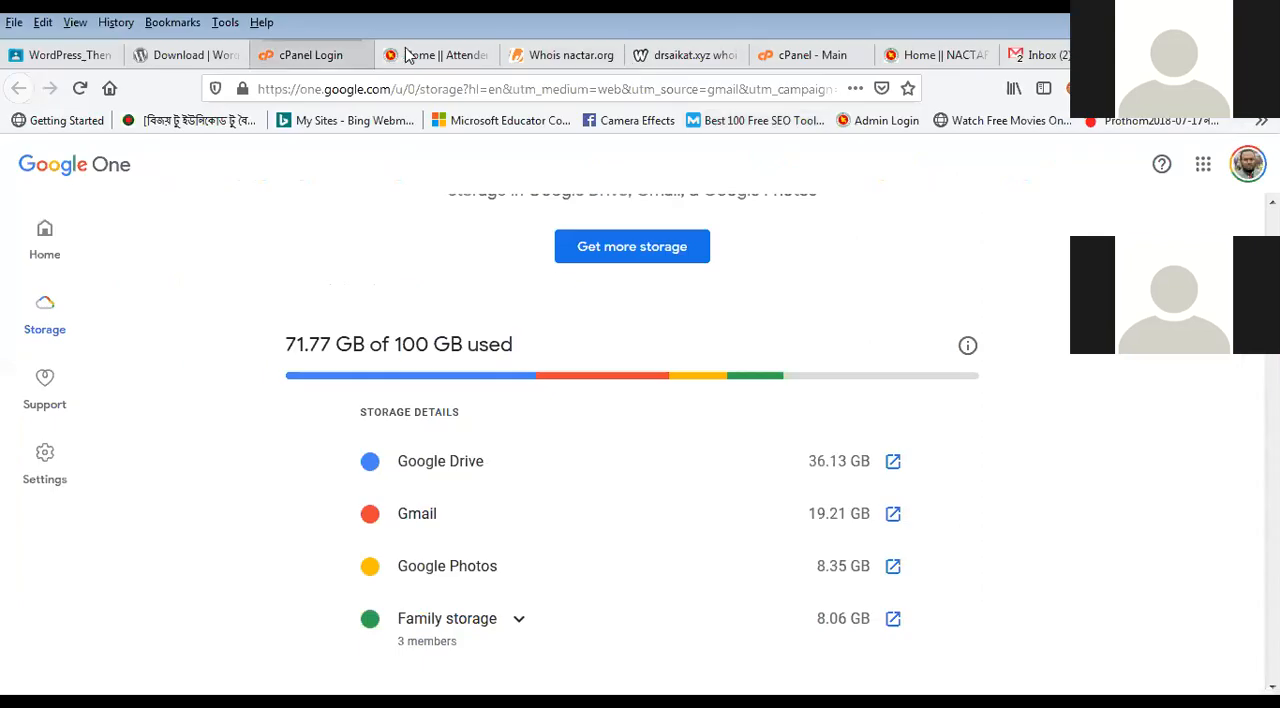
pyautogui.click(800, 55)
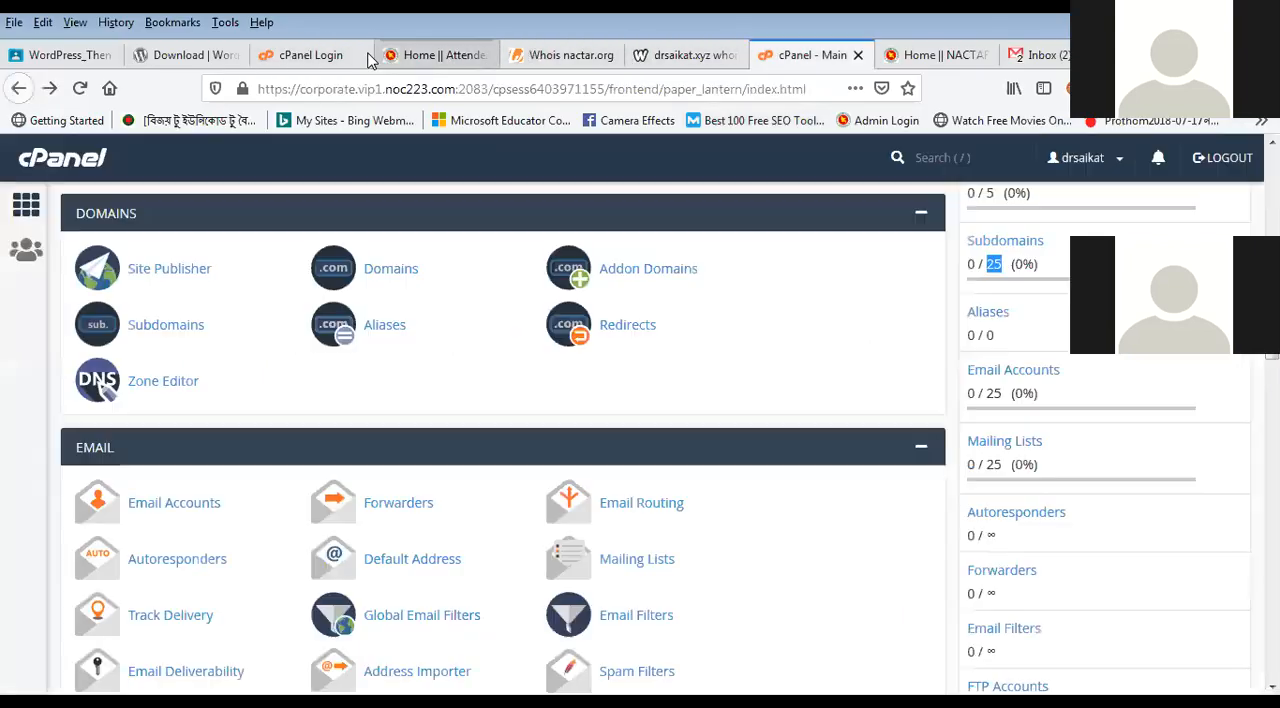
pyautogui.click(368, 60)
pyautogui.click(790, 66)
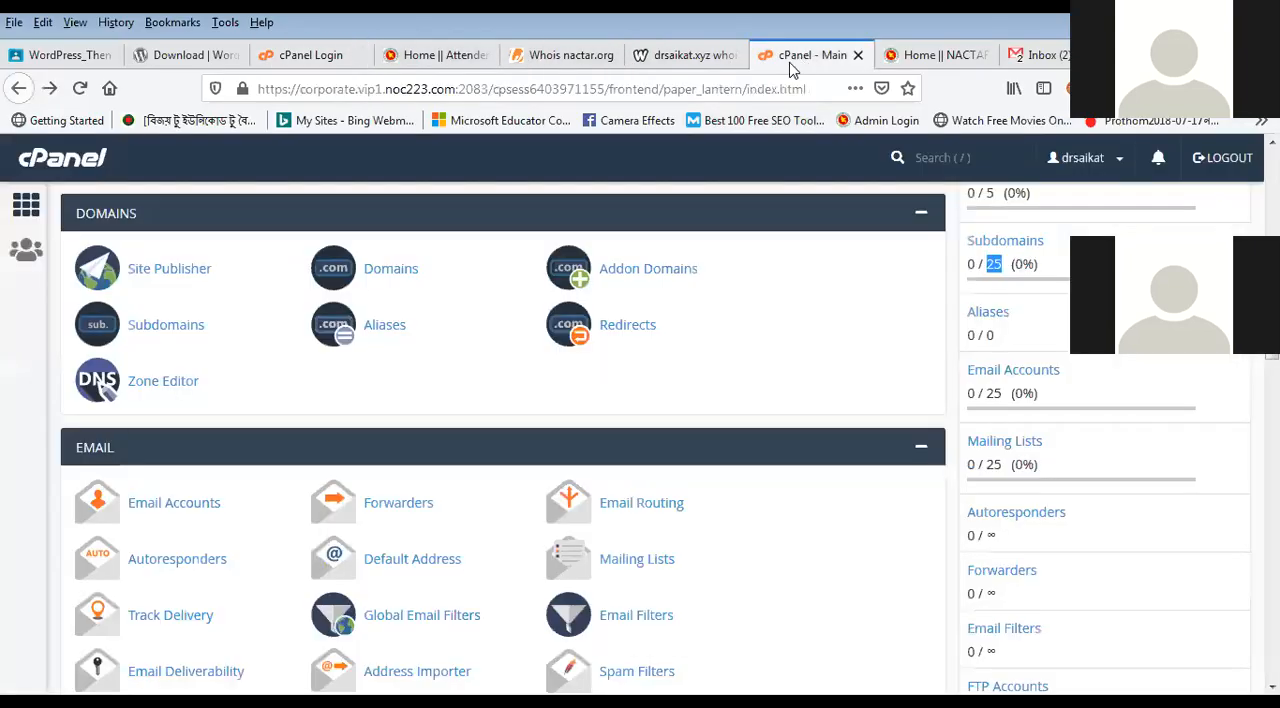
pyautogui.doubleClick(993, 393)
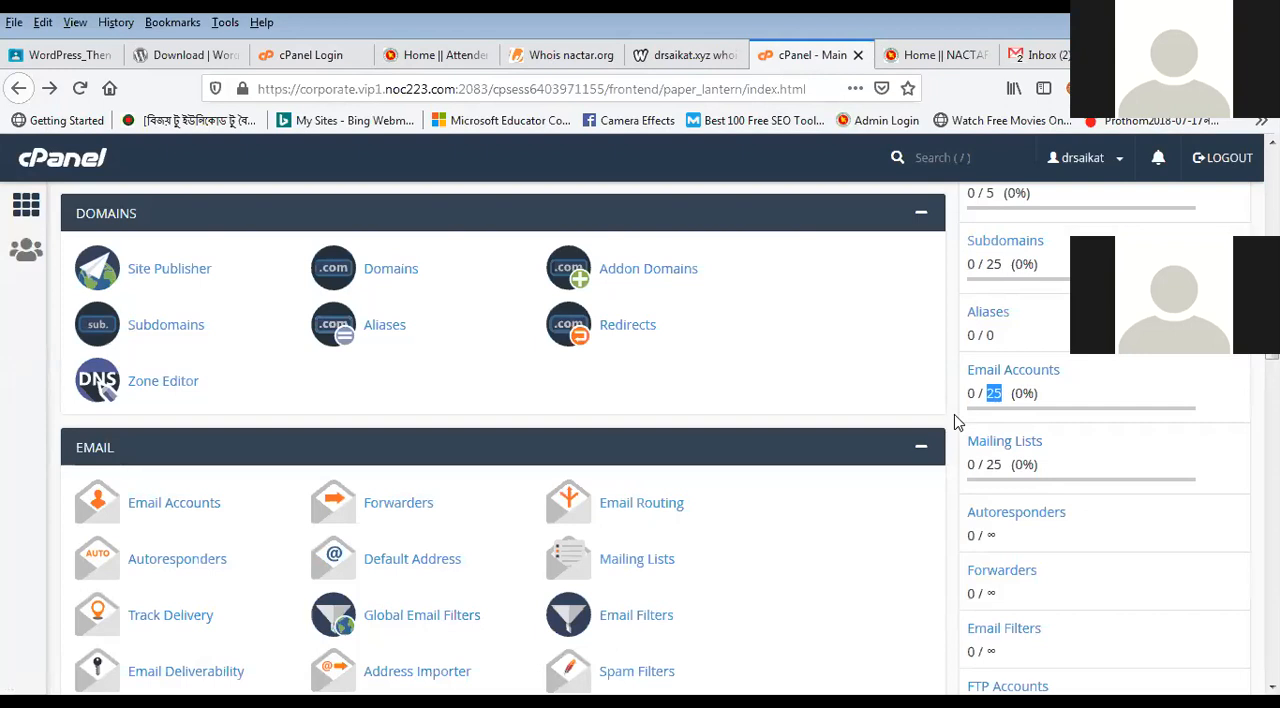
# Step: Review the hosting account's general information and its disk, database and bandwidth statistics in cPanel
pyautogui.scroll(1, 985, 400)
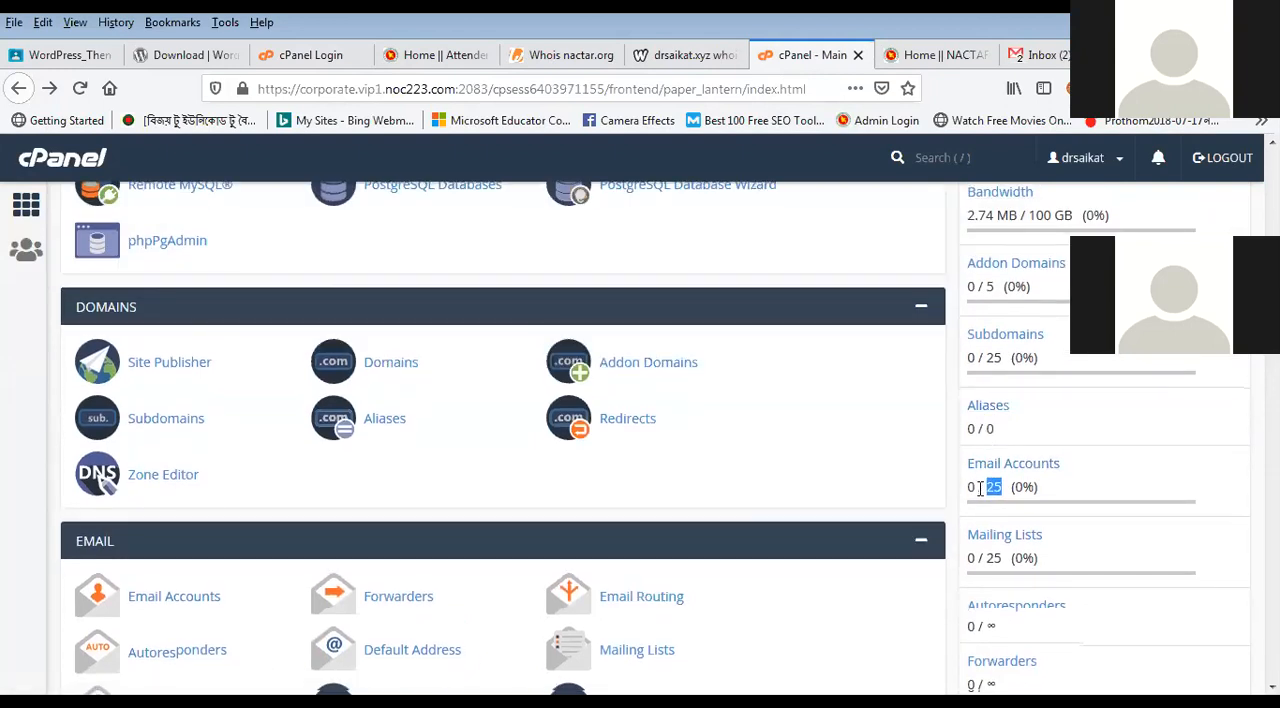
pyautogui.scroll(-1, 975, 465)
pyautogui.scroll(1, 957, 474)
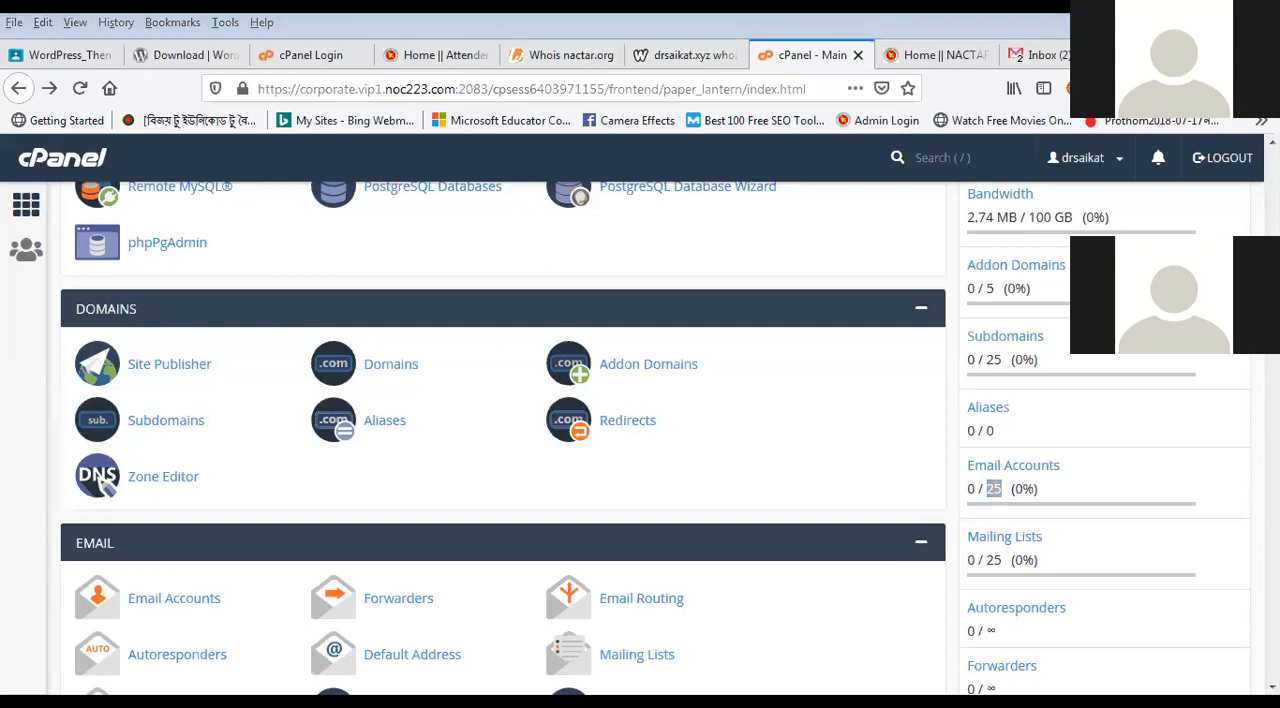
pyautogui.scroll(3, 1231, 413)
pyautogui.scroll(5, 1231, 413)
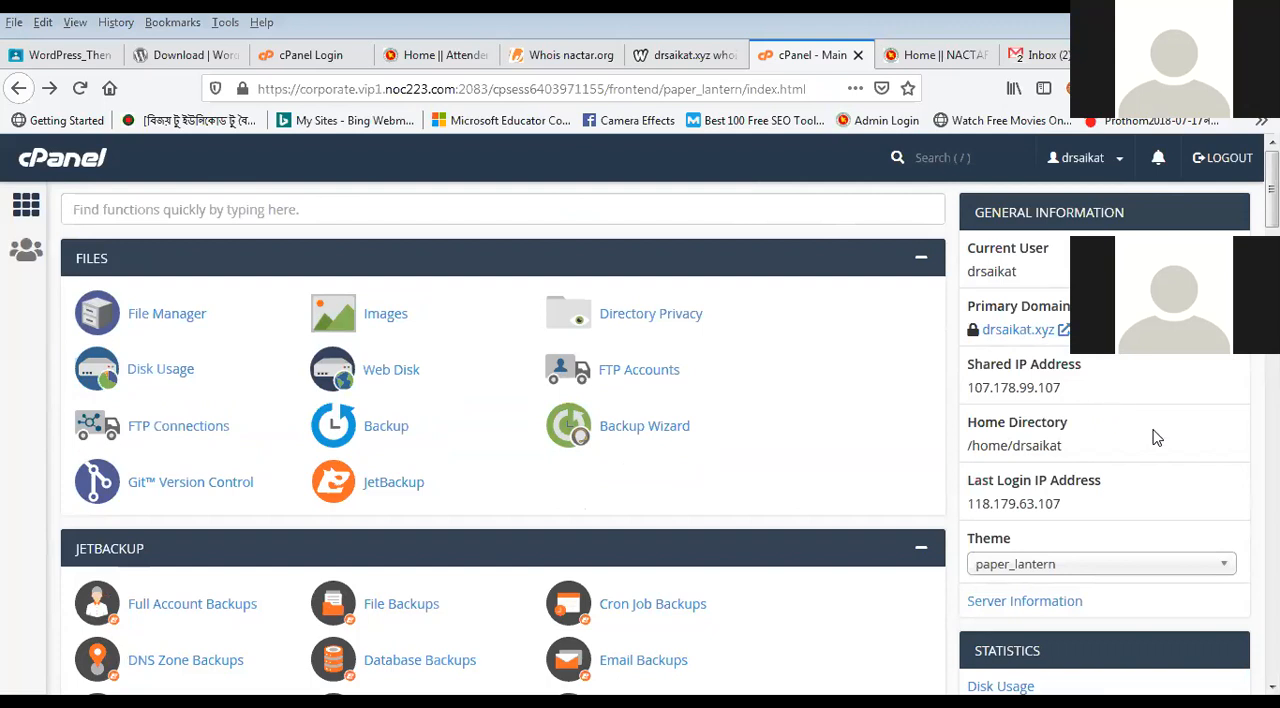
pyautogui.scroll(-4, 991, 317)
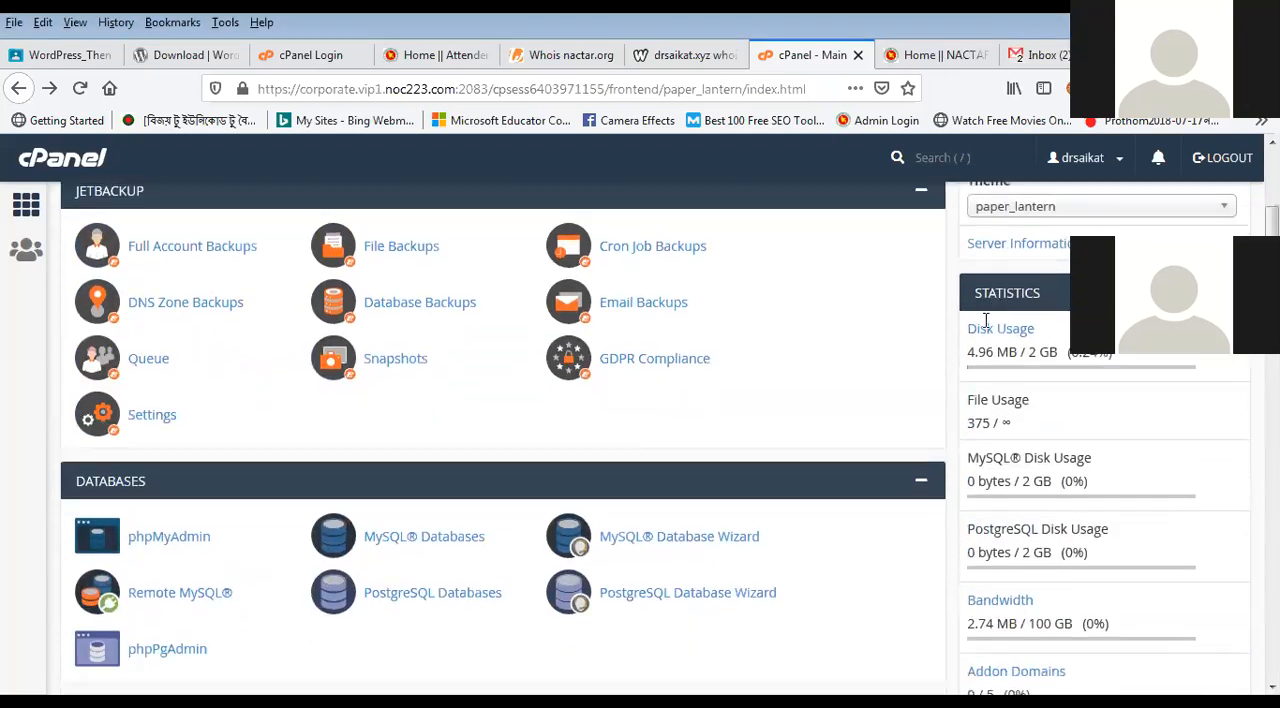
# Step: Examine the account's Disk Usage figure in the cPanel statistics and compare it with the neighbouring database and bandwidth entries
pyautogui.tripleClick(1068, 328)
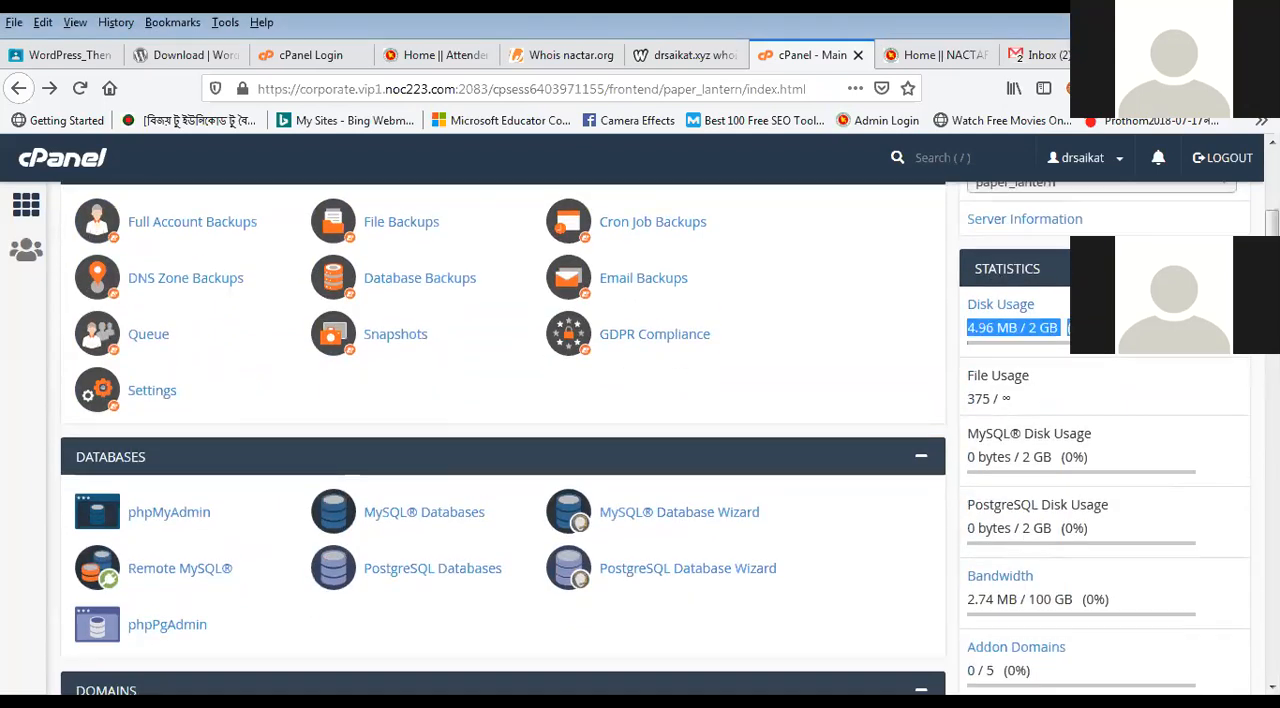
pyautogui.click(569, 600)
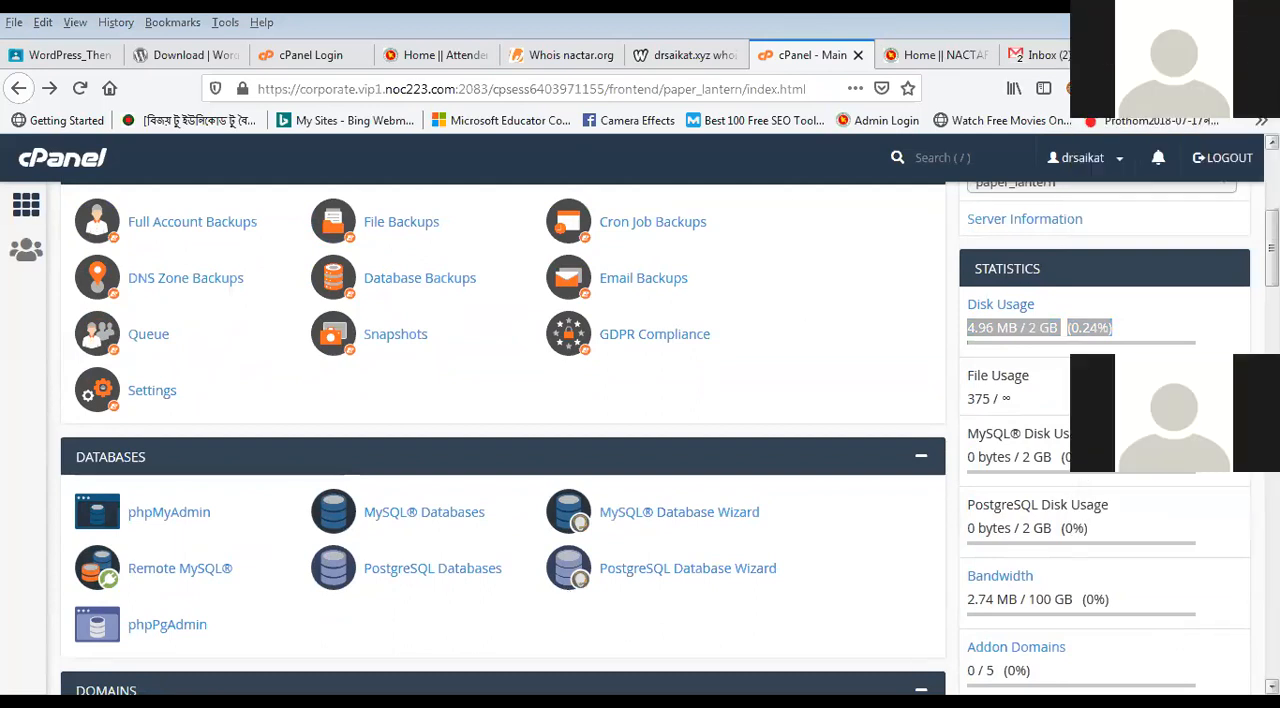
pyautogui.click(1010, 332)
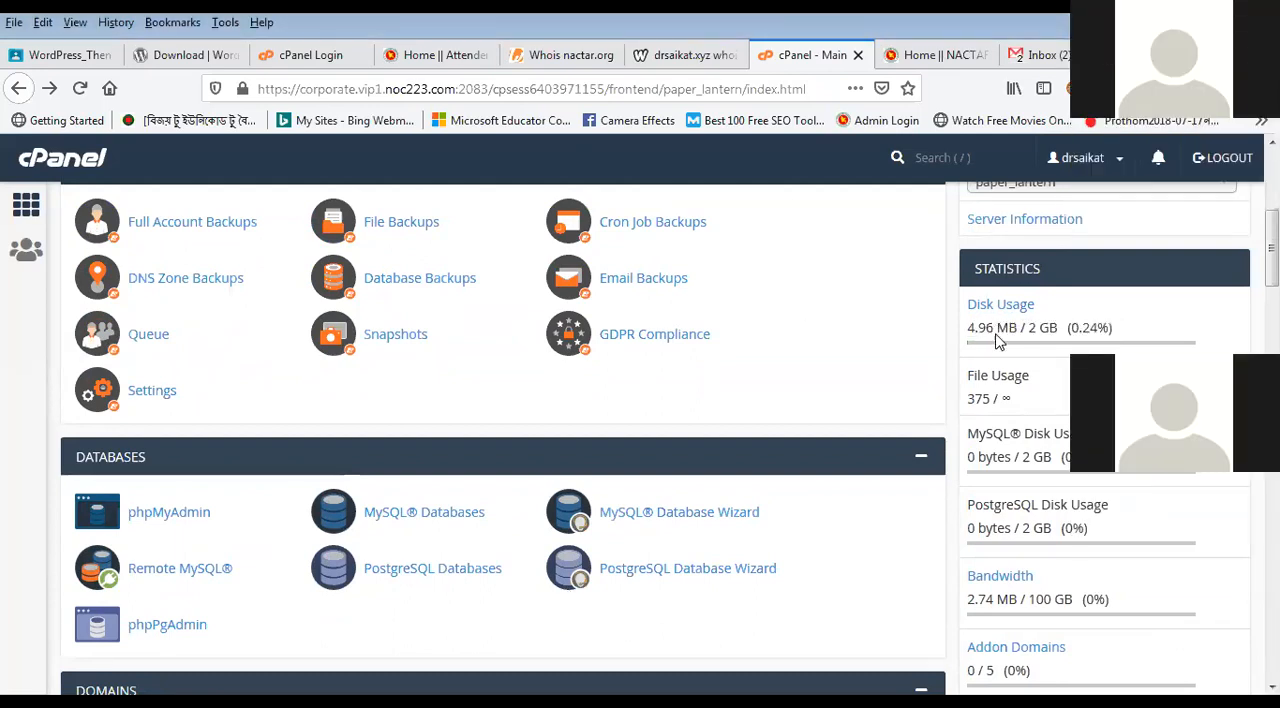
pyautogui.scroll(-3, 1014, 481)
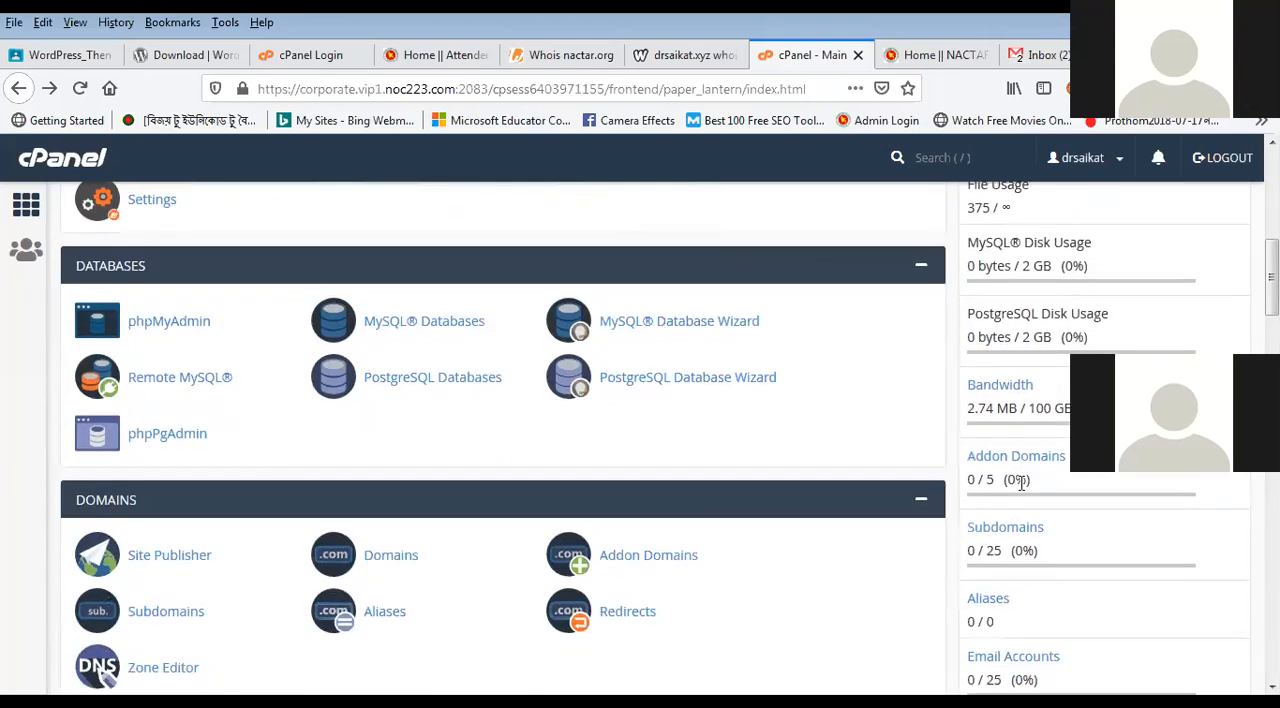
pyautogui.scroll(2, 1000, 380)
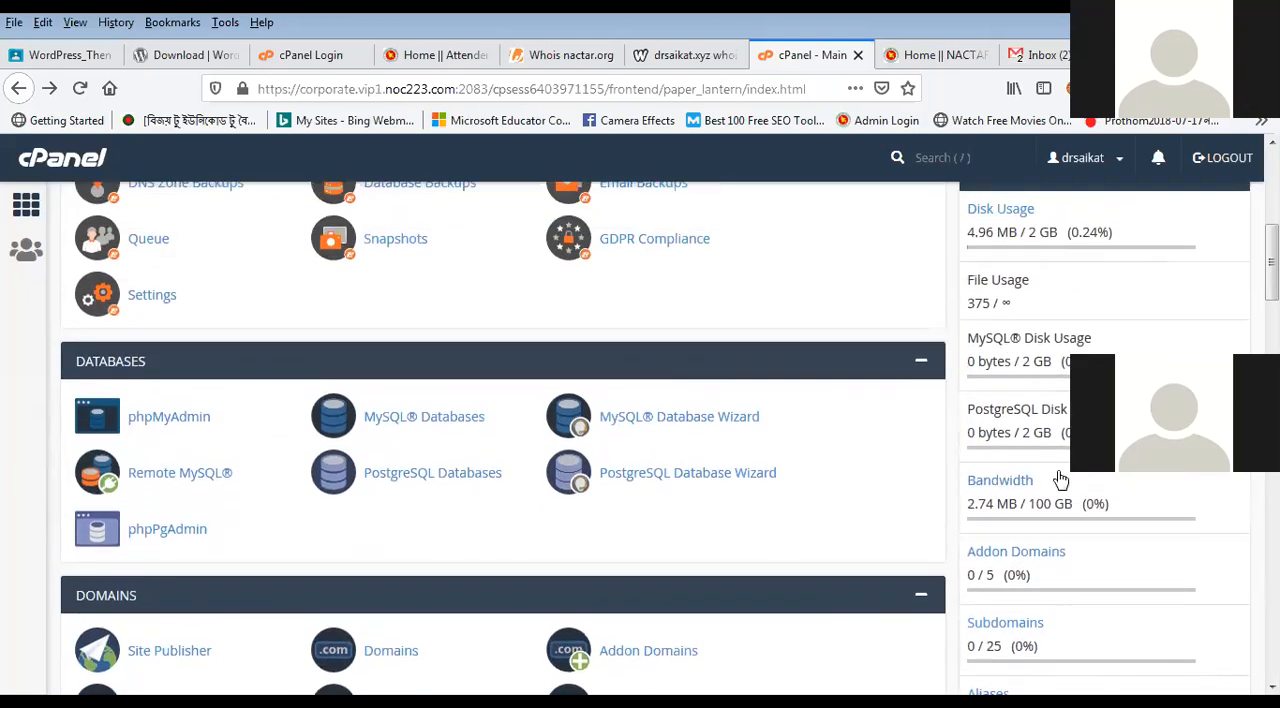
pyautogui.scroll(2, 1030, 420)
pyautogui.scroll(-2, 977, 245)
pyautogui.moveTo(967, 232); pyautogui.dragTo(1061, 233)
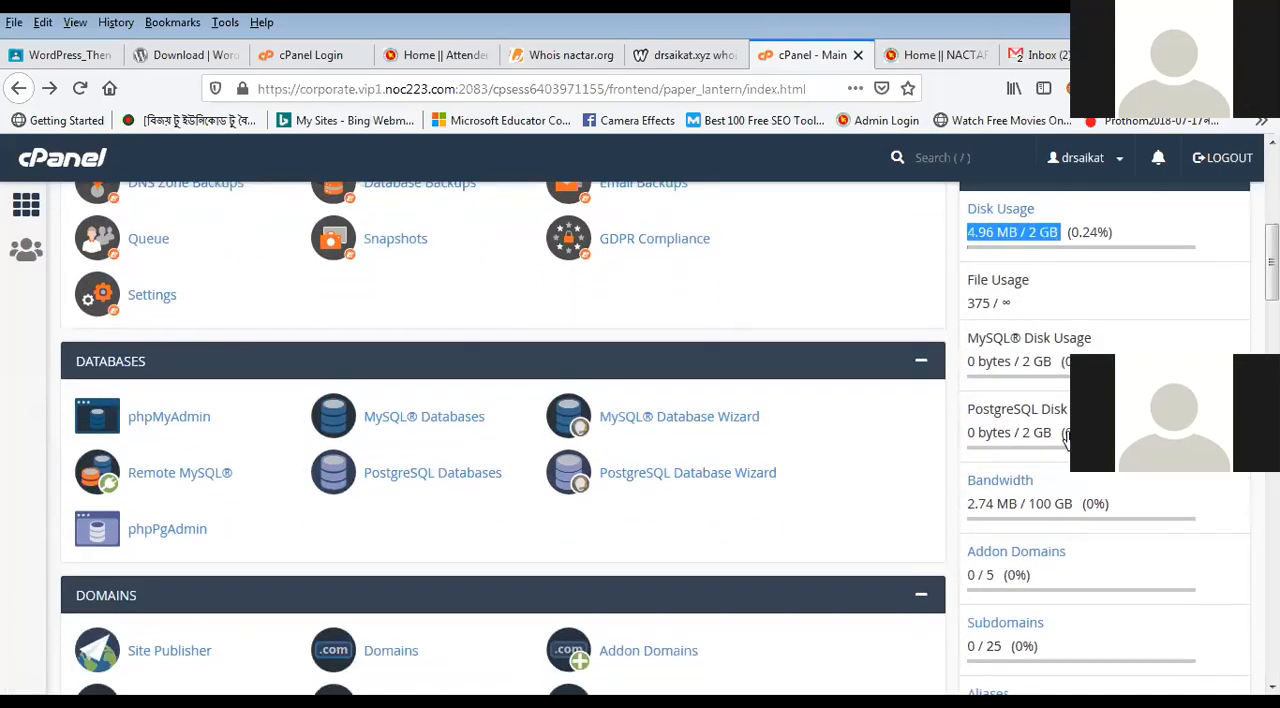
# Step: Review the domain and email allowances in the statistics, from Addon Domains and Subdomains to Email Accounts, Mailing Lists and Email Filters
pyautogui.scroll(-2, 1060, 438)
pyautogui.scroll(-1, 1005, 443)
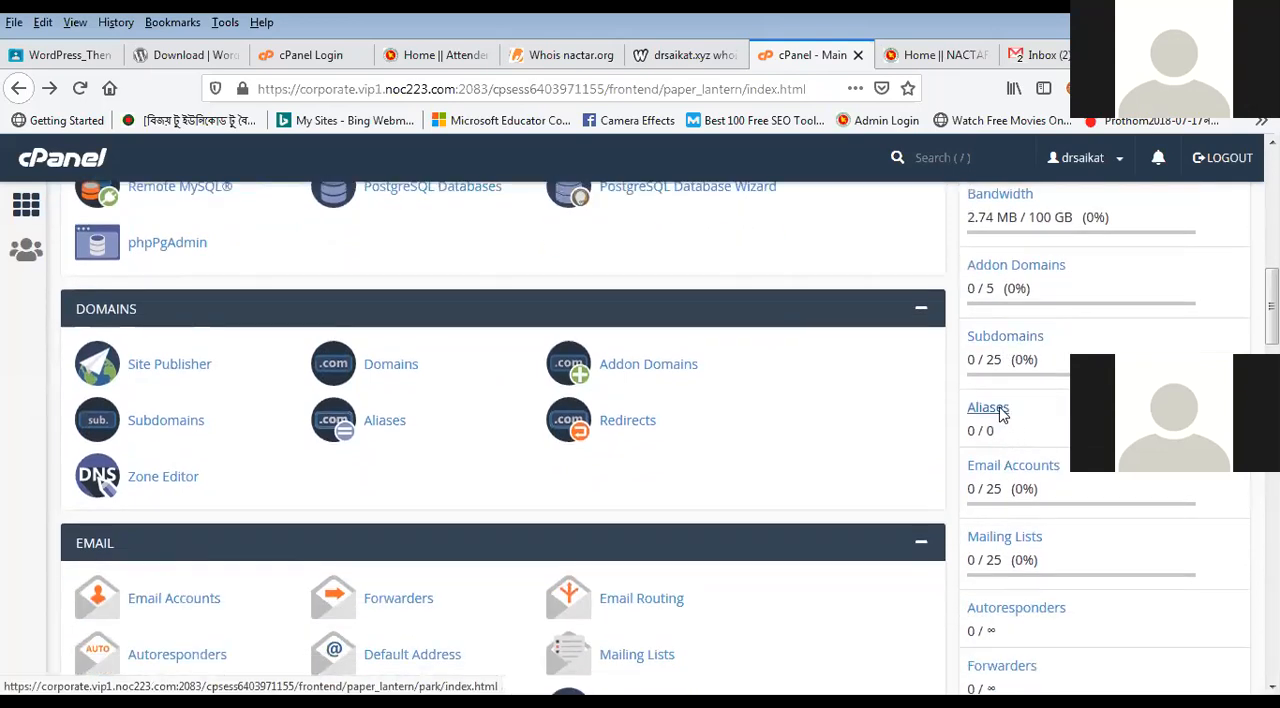
pyautogui.scroll(-1, 1000, 410)
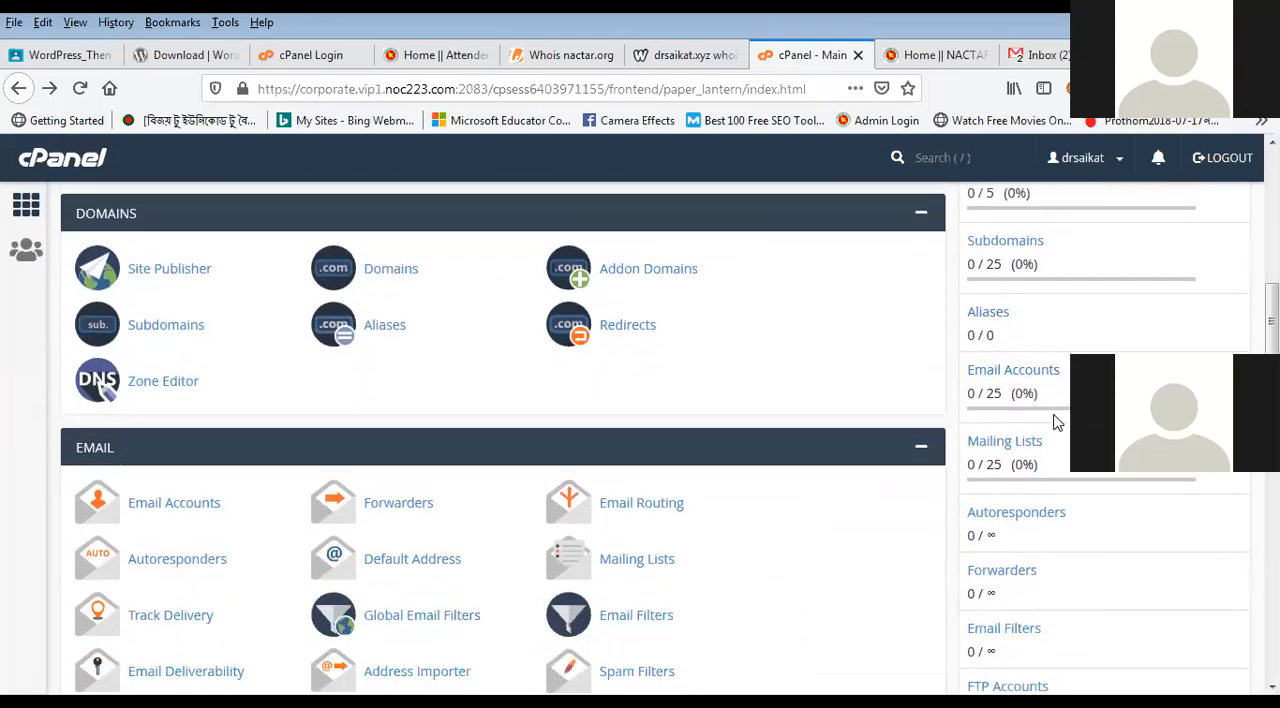
pyautogui.scroll(-1, 1030, 405)
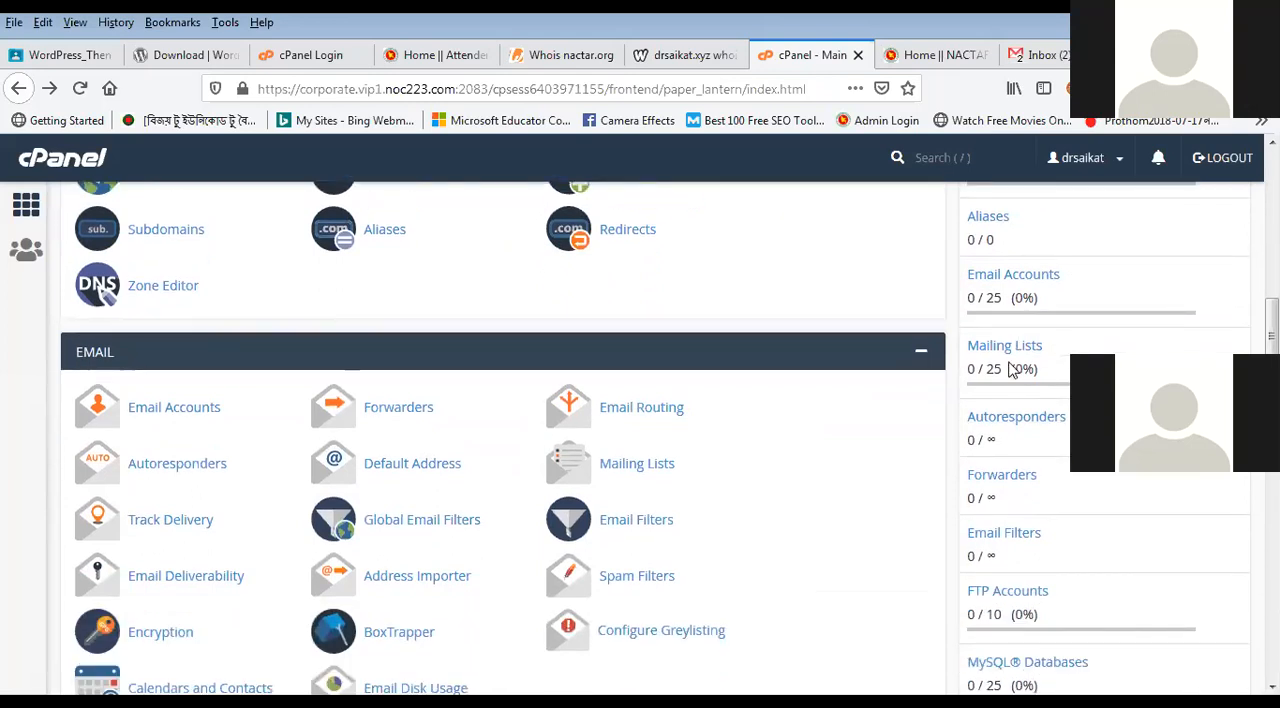
pyautogui.scroll(-3, 1010, 370)
pyautogui.scroll(4, 1043, 395)
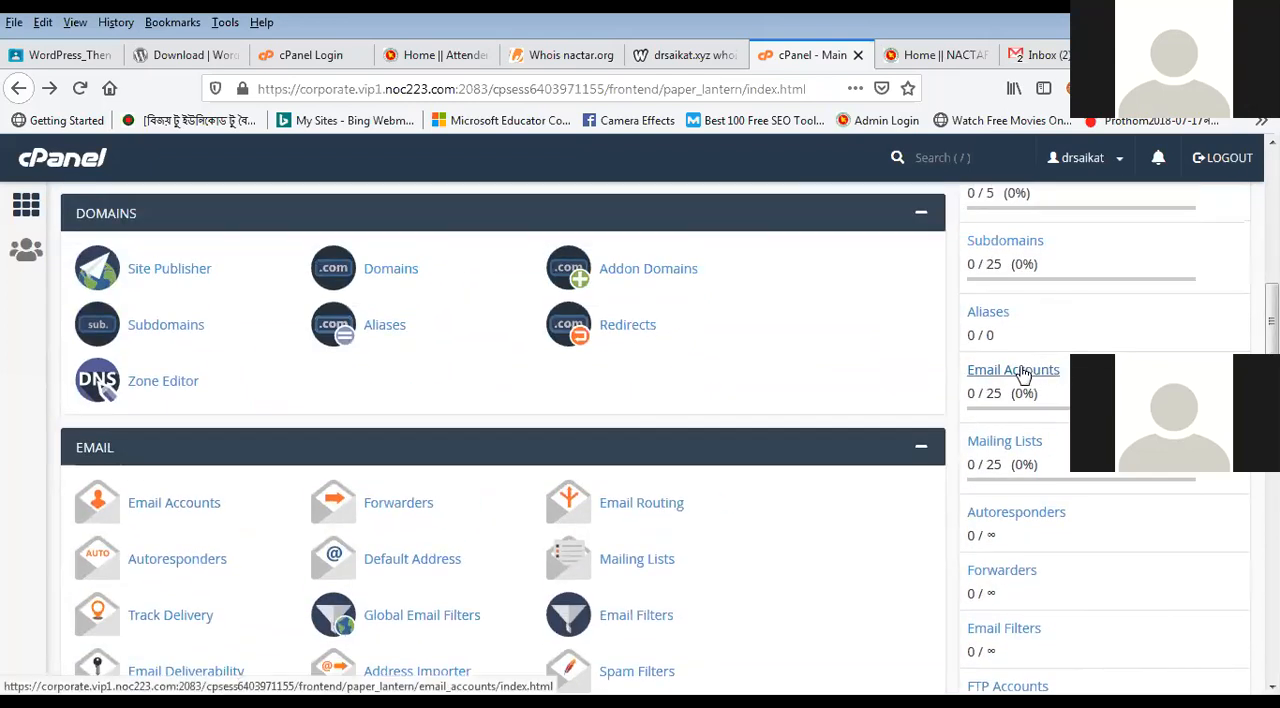
pyautogui.scroll(-3, 1022, 373)
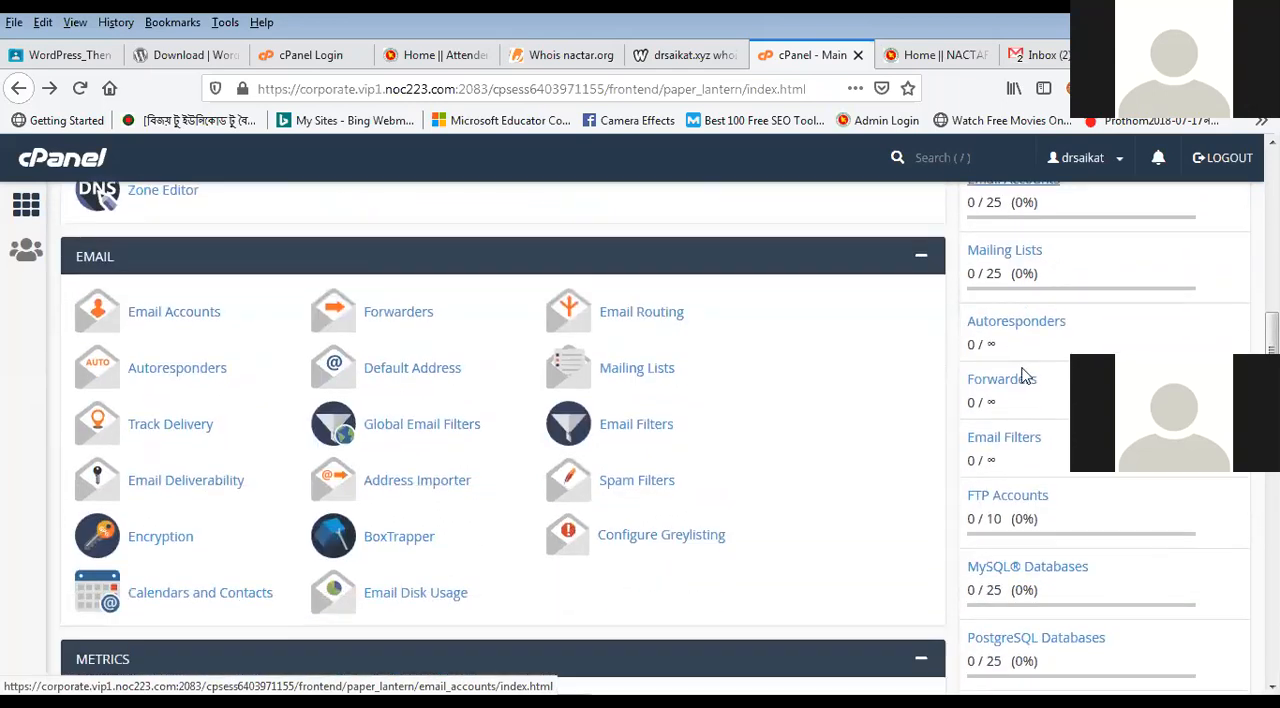
pyautogui.scroll(-2, 1000, 400)
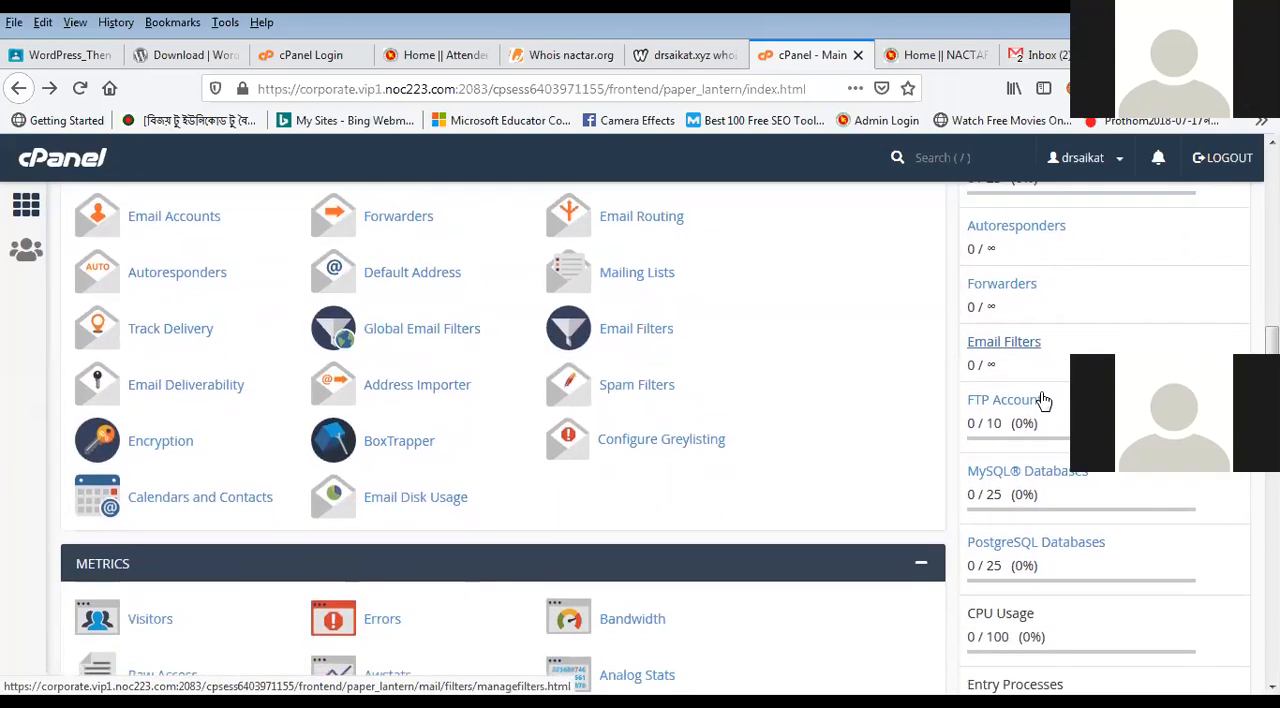
# Step: Check the FTP Accounts and MySQL Databases allowances in the statistics
pyautogui.scroll(-3, 963, 394)
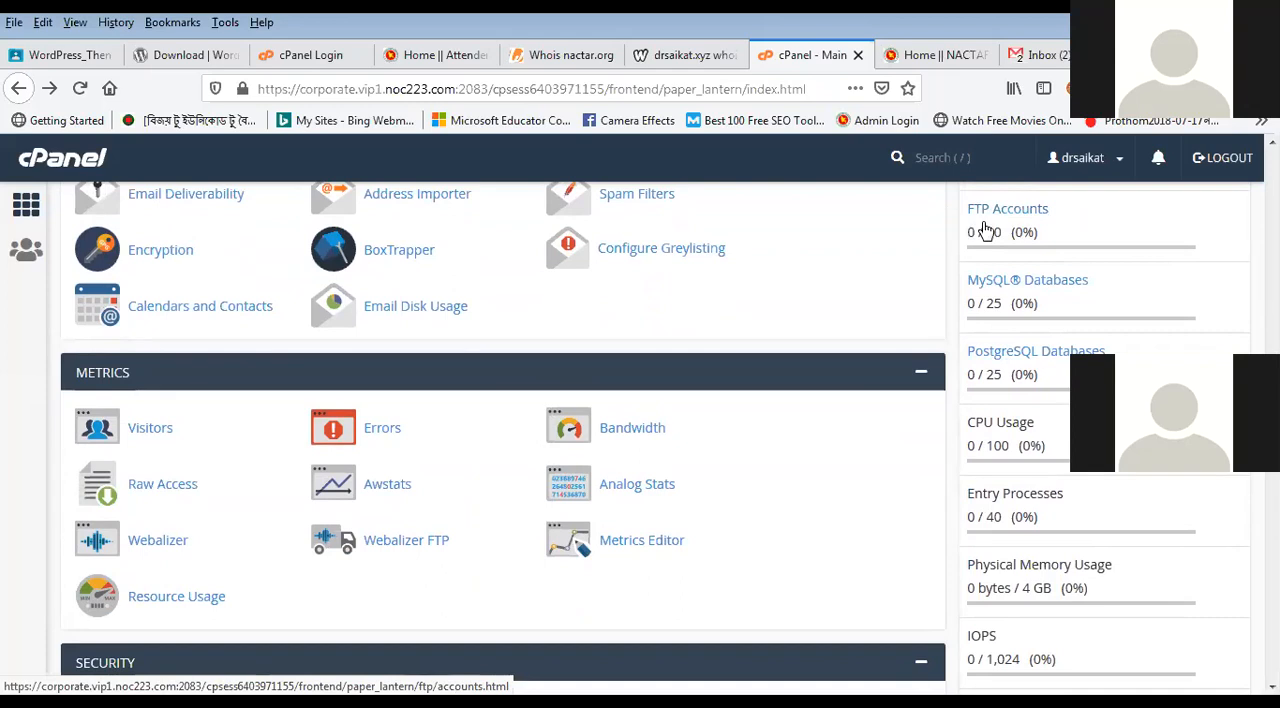
pyautogui.moveTo(1001, 234); pyautogui.dragTo(966, 236)
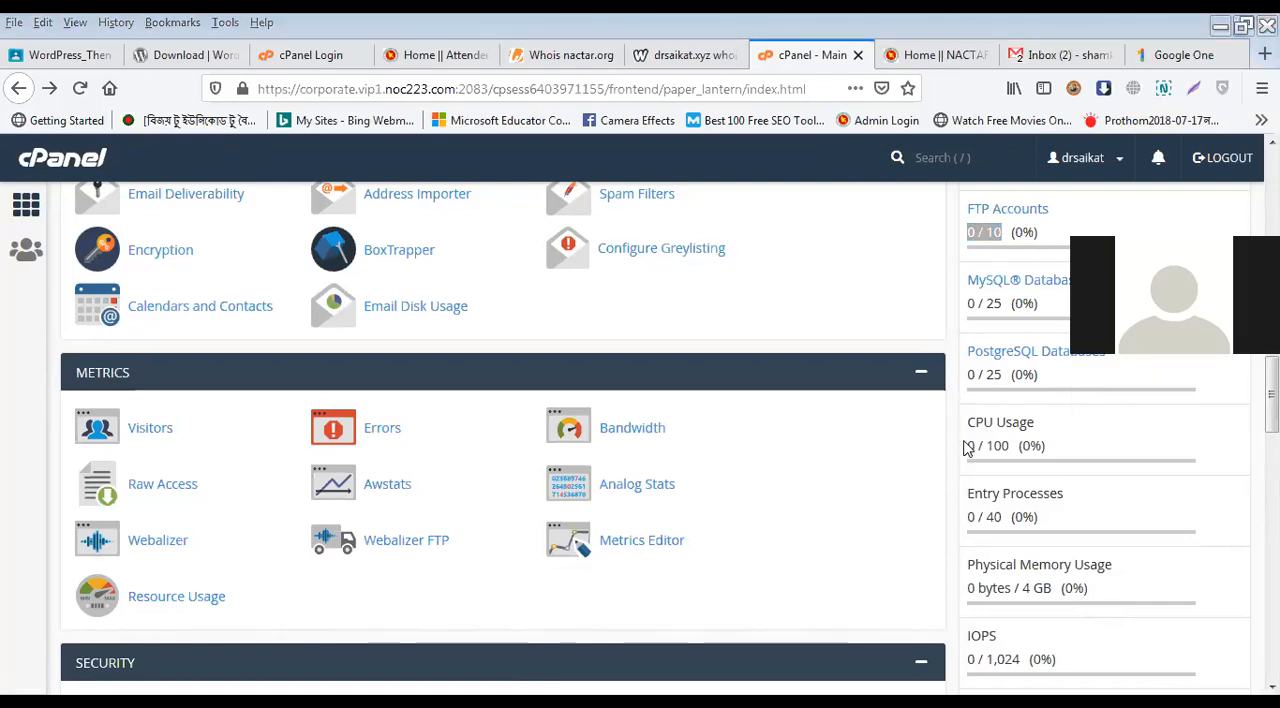
pyautogui.scroll(-1, 957, 401)
pyautogui.scroll(3, 955, 402)
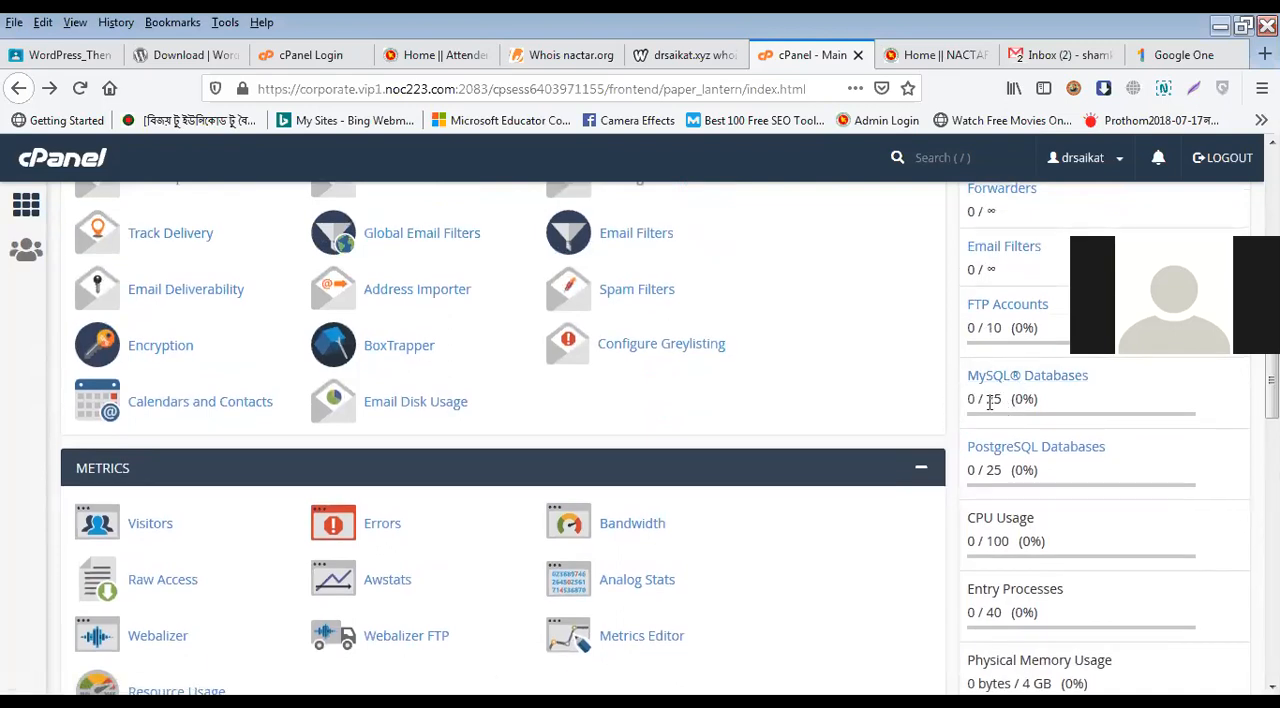
pyautogui.moveTo(989, 402); pyautogui.dragTo(996, 401)
pyautogui.scroll(-2, 1069, 457)
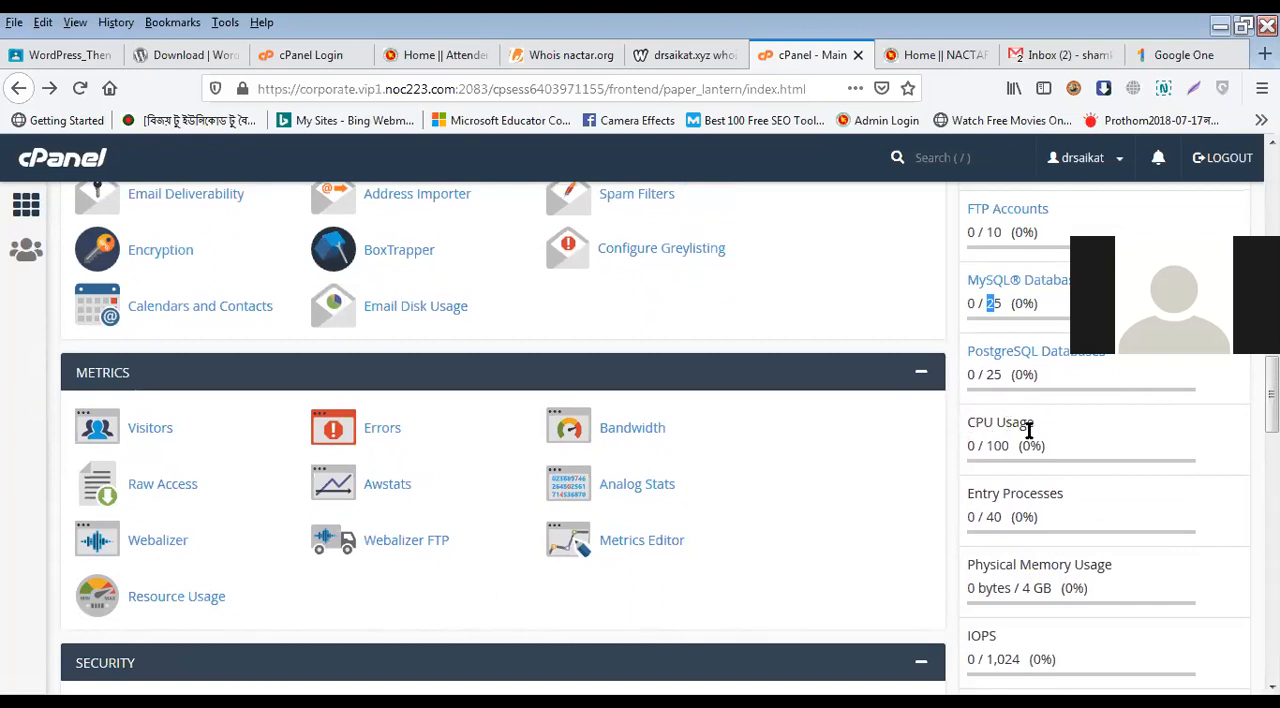
# Step: Examine the server resource limits in the statistics, covering CPU Usage, Entry Processes, Physical Memory Usage, IOPS and Number Of Processes
pyautogui.moveTo(1033, 430); pyautogui.dragTo(968, 422)
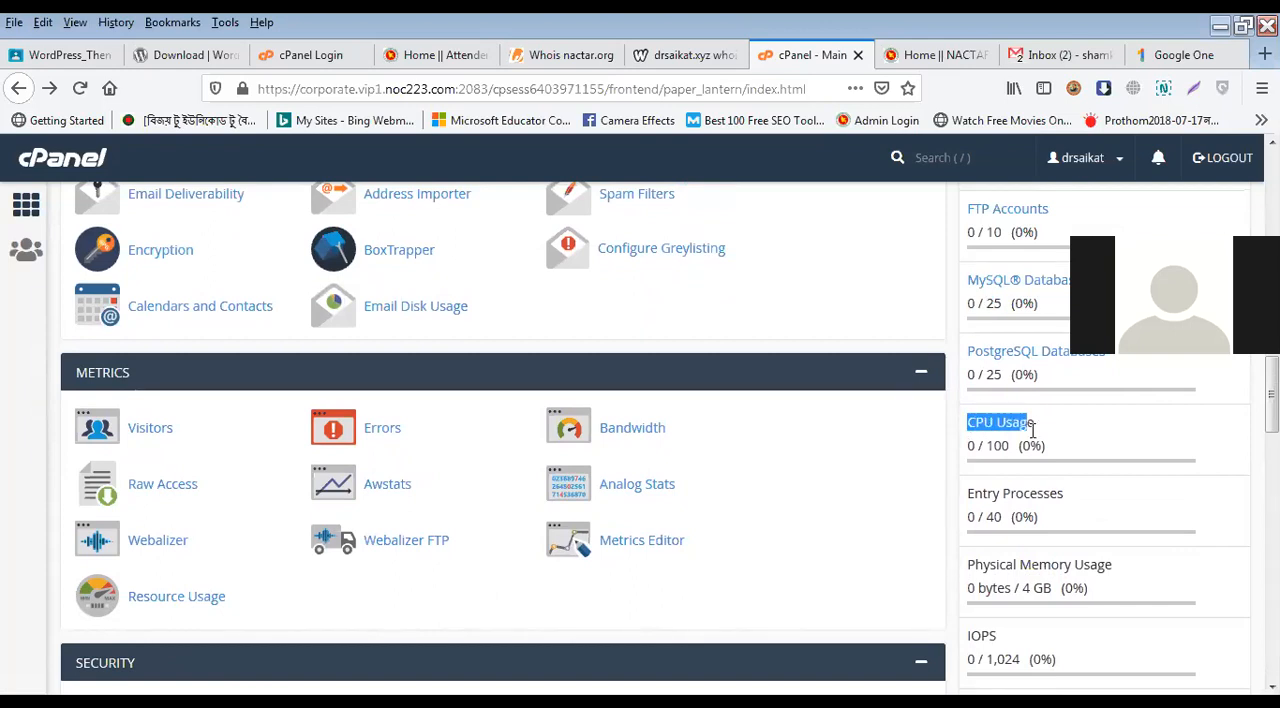
pyautogui.tripleClick(986, 450)
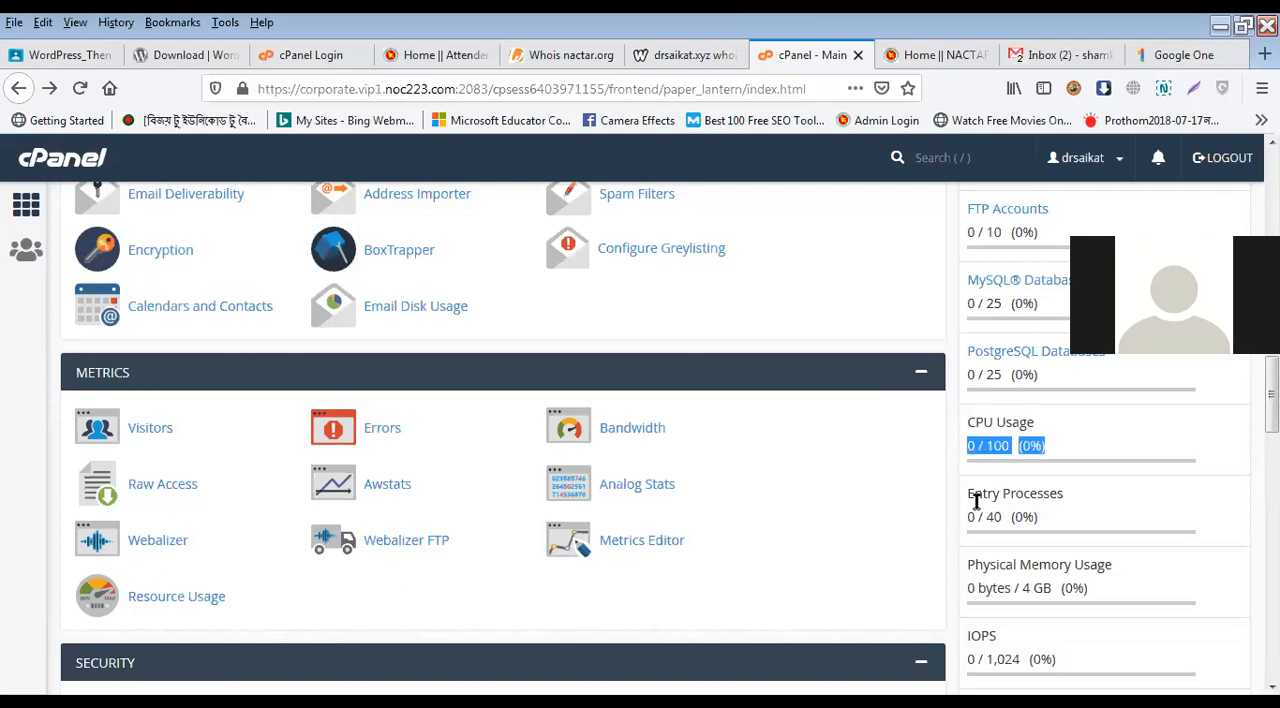
pyautogui.click(986, 535)
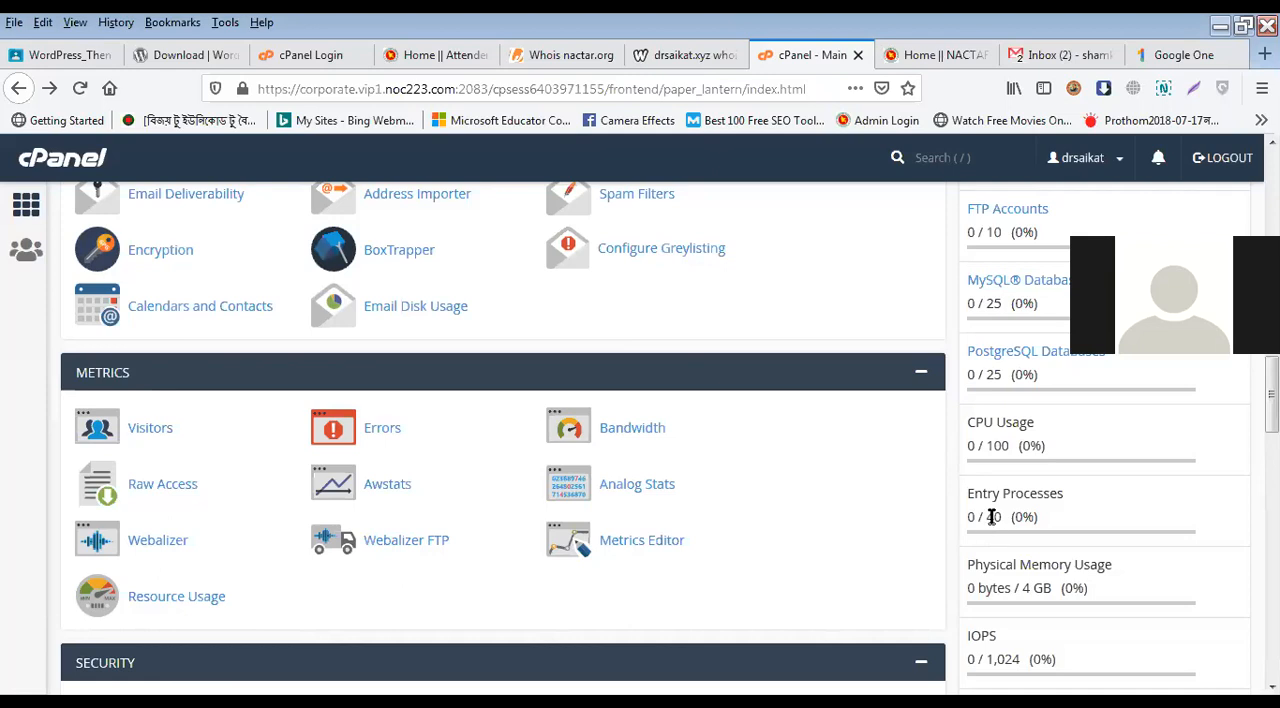
pyautogui.scroll(-2, 986, 520)
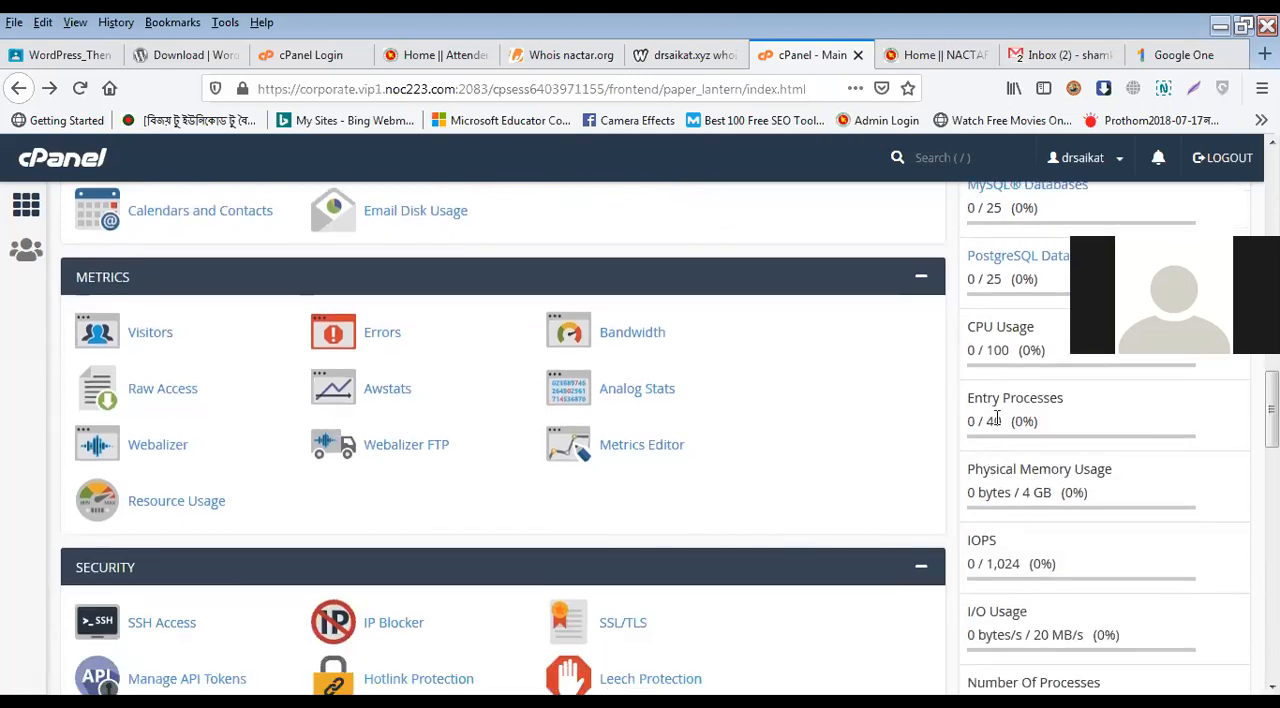
pyautogui.tripleClick(998, 472)
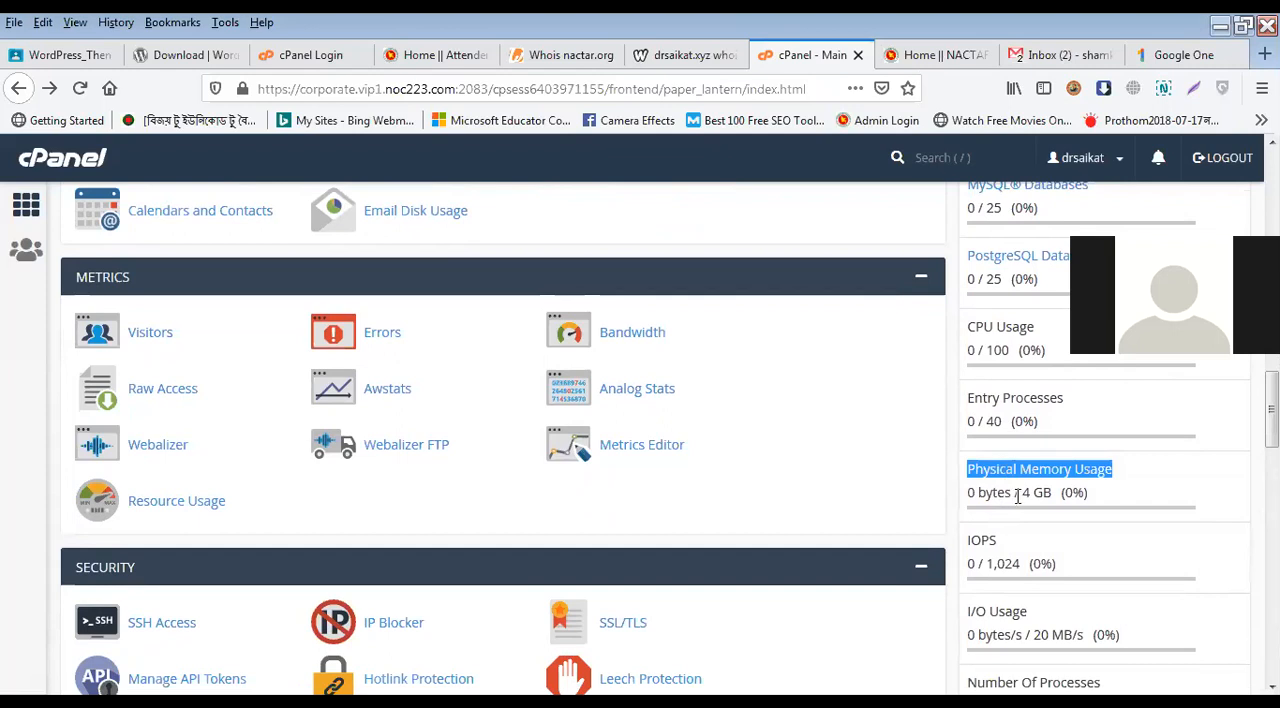
pyautogui.tripleClick(1018, 497)
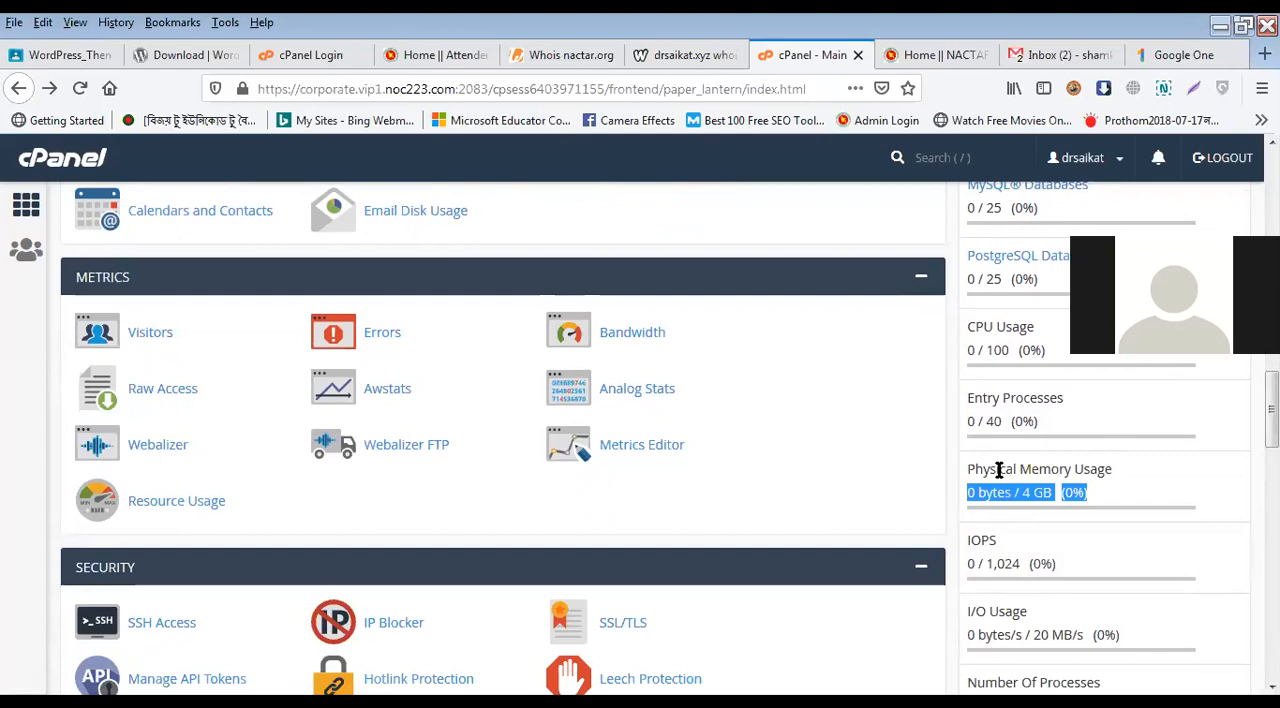
pyautogui.scroll(-3, 1020, 453)
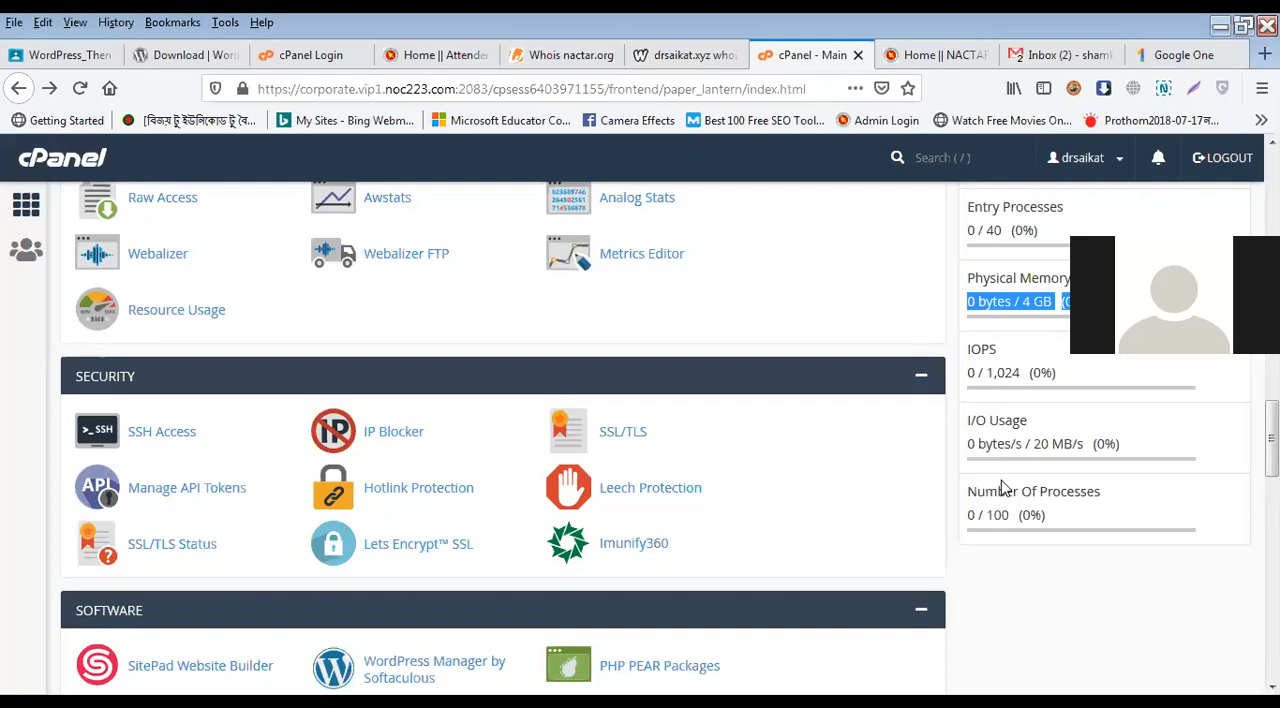
pyautogui.scroll(1, 999, 390)
pyautogui.scroll(1, 999, 390)
pyautogui.click(1004, 397)
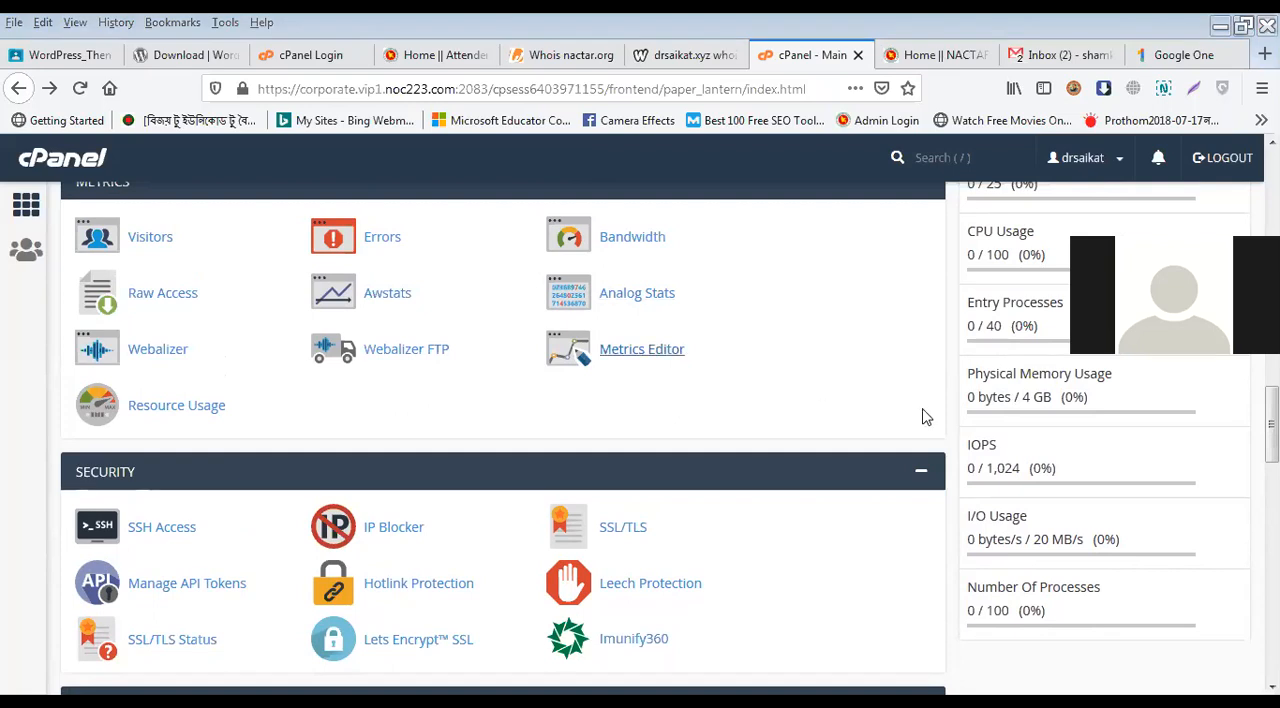
# Step: Look through the Security, Software, Advanced and Preferences sections of the cPanel main page
pyautogui.scroll(-5, 1054, 505)
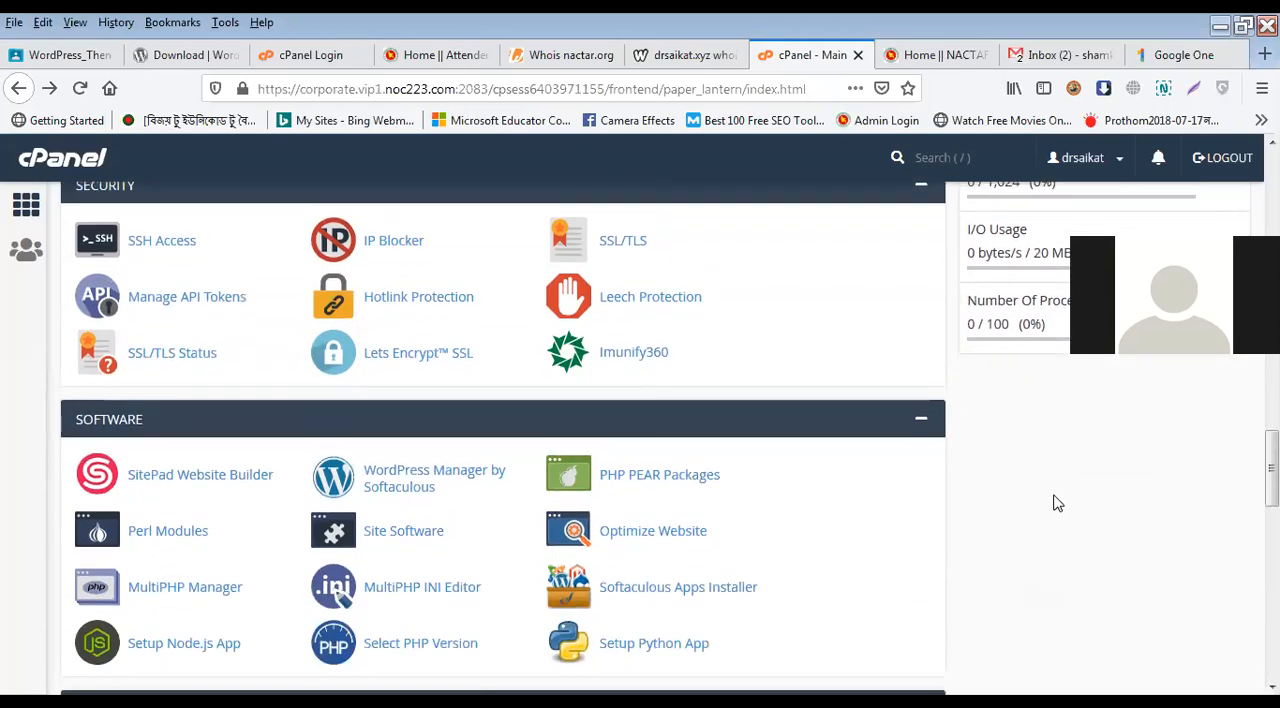
pyautogui.scroll(-10, 1057, 497)
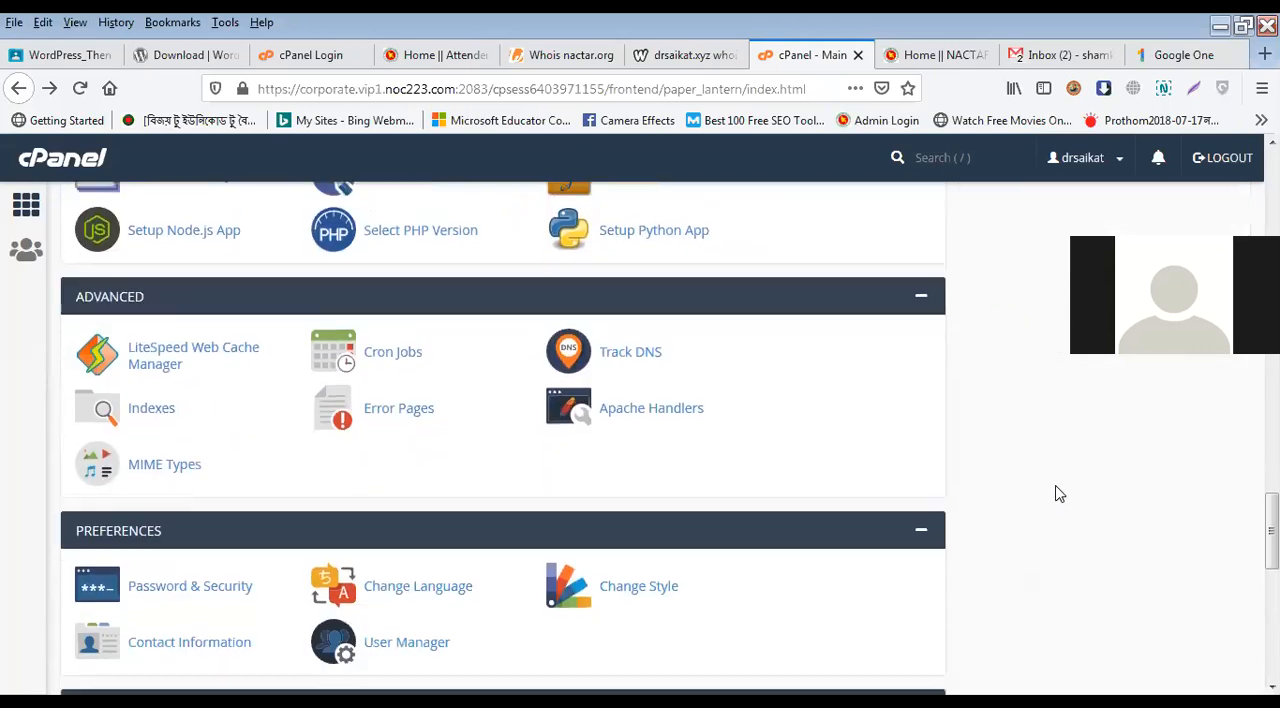
pyautogui.scroll(12, 1059, 491)
pyautogui.scroll(13, 1059, 491)
pyautogui.scroll(-3, 1062, 491)
pyautogui.scroll(-5, 1066, 489)
pyautogui.scroll(20, 1080, 505)
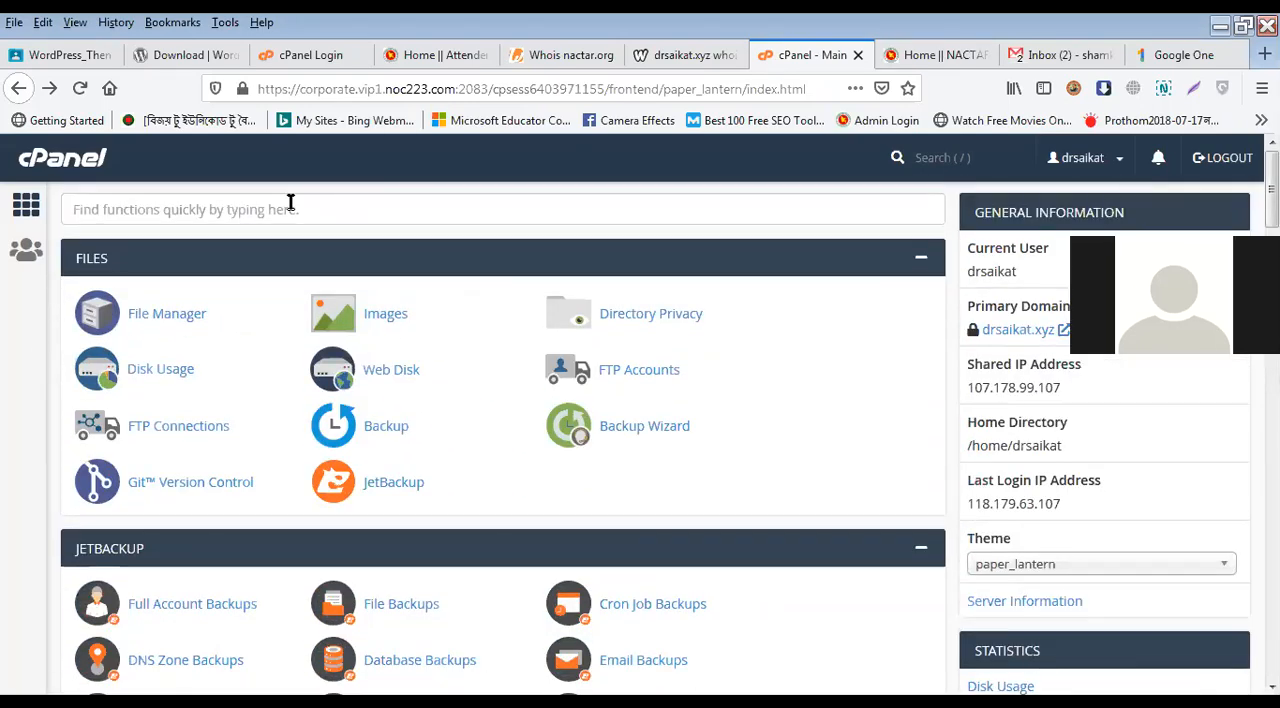
# Step: Survey the whole cPanel main page from Files and General Information down to the SitePad Website Builder themes
pyautogui.scroll(-5, 1094, 430)
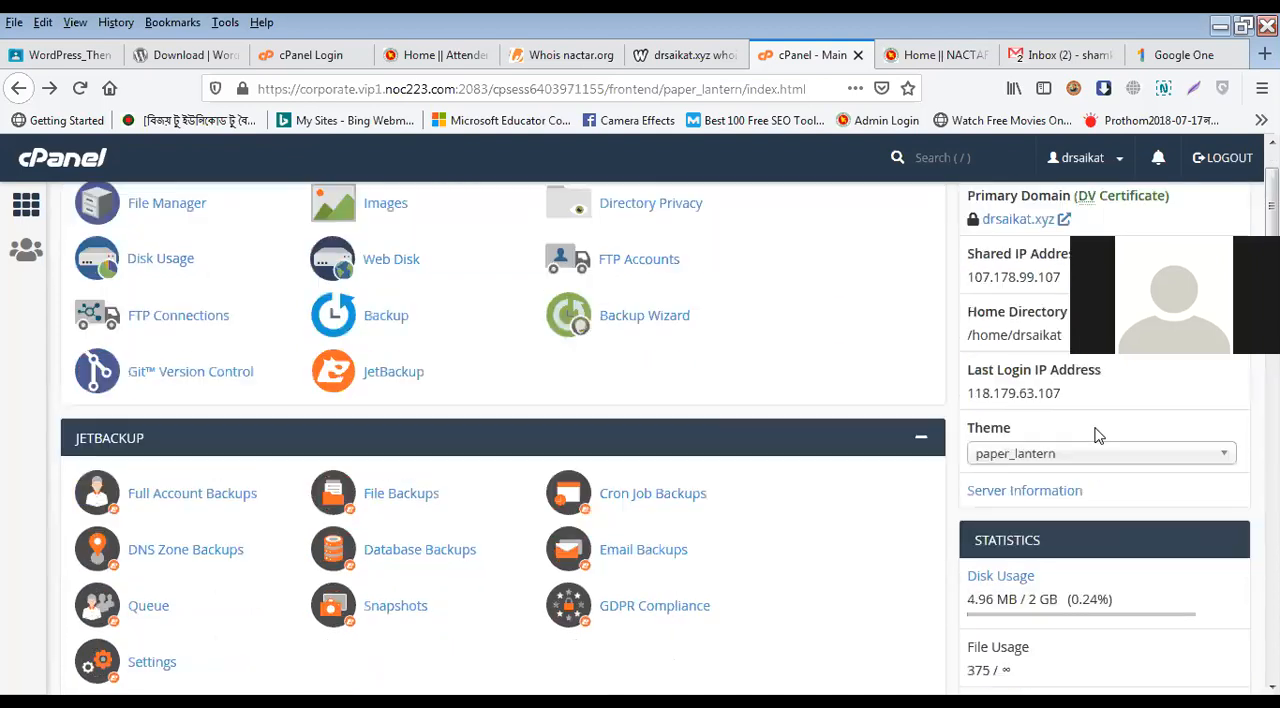
pyautogui.scroll(-5, 770, 587)
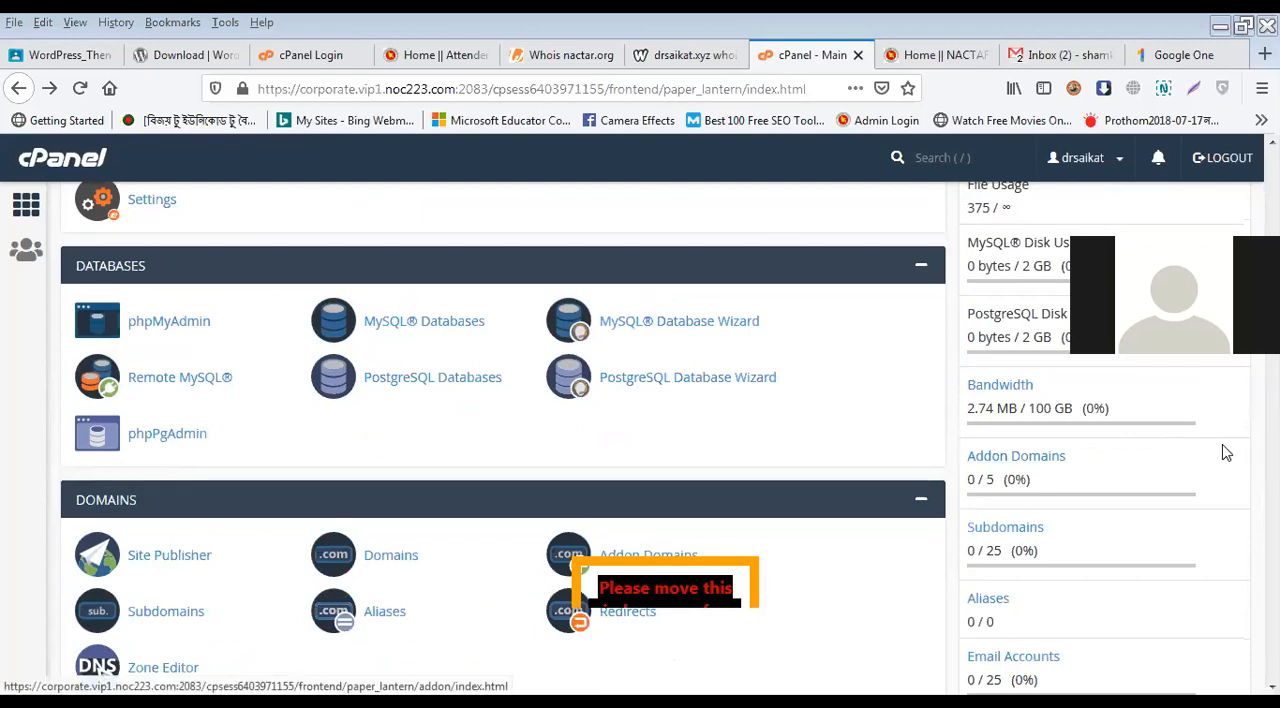
pyautogui.scroll(5, 1226, 456)
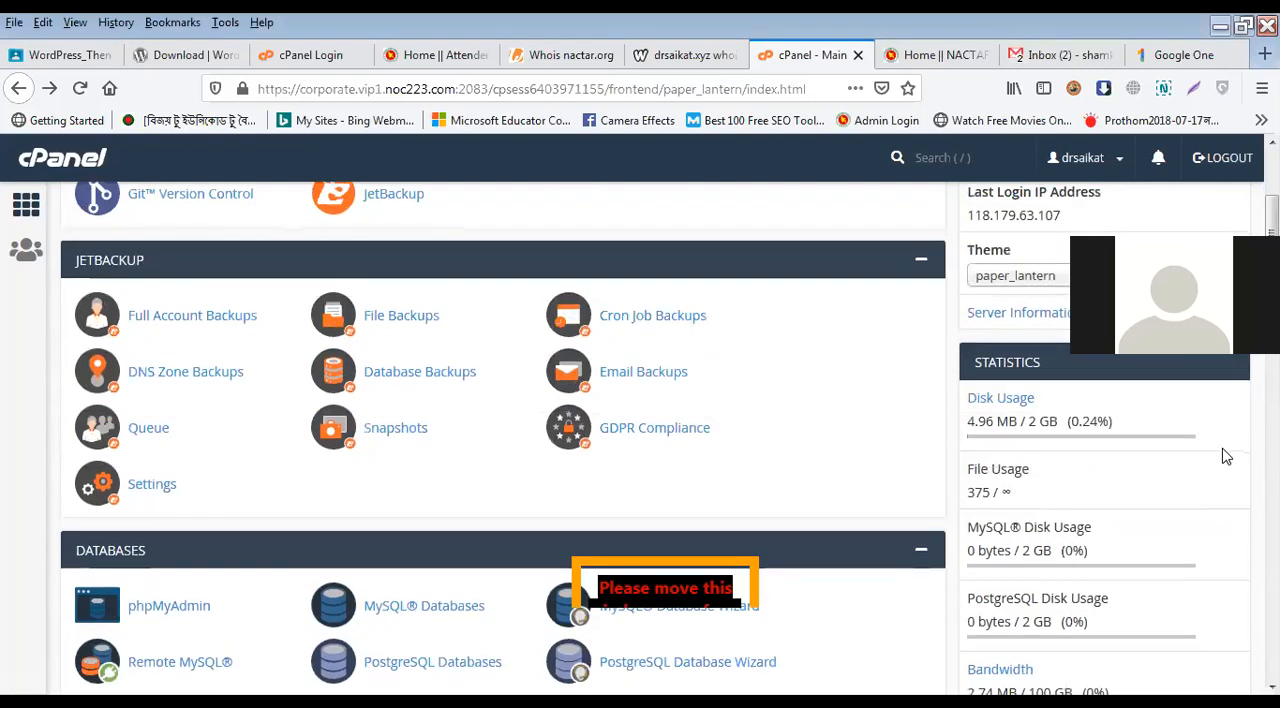
pyautogui.scroll(-16, 1226, 456)
pyautogui.scroll(-10, 1224, 453)
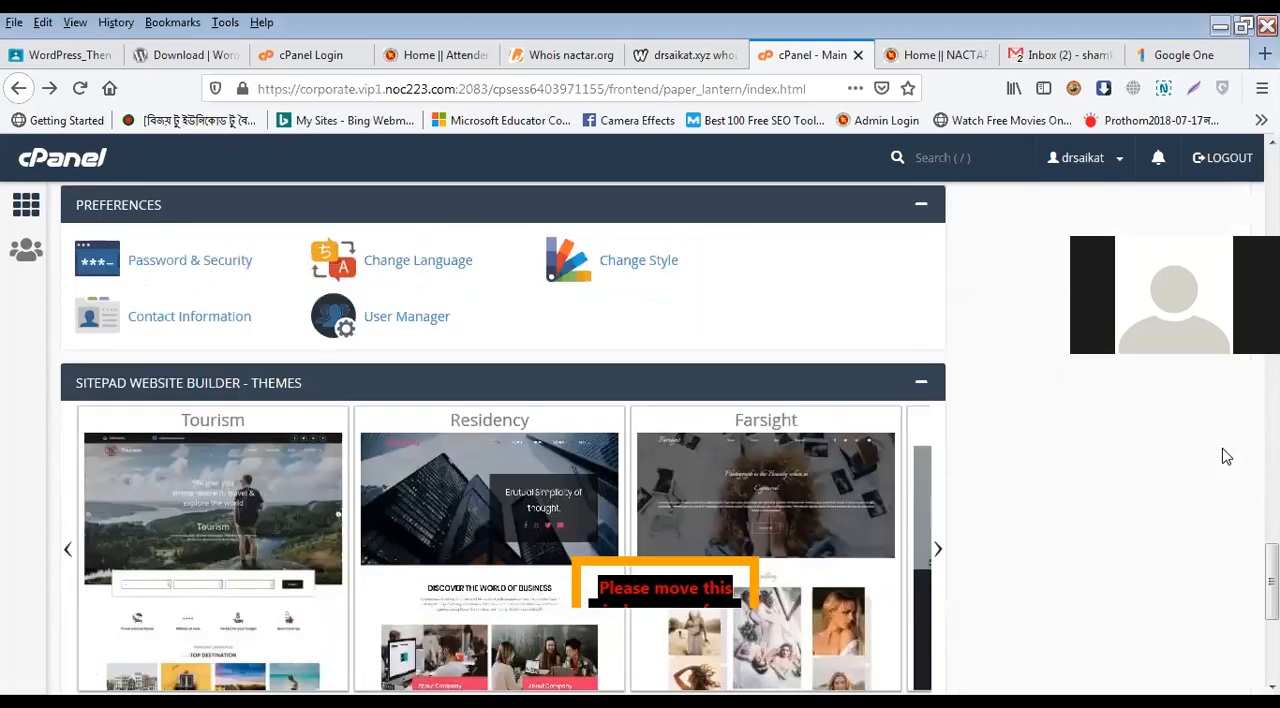
pyautogui.scroll(15, 1224, 453)
pyautogui.scroll(15, 1126, 424)
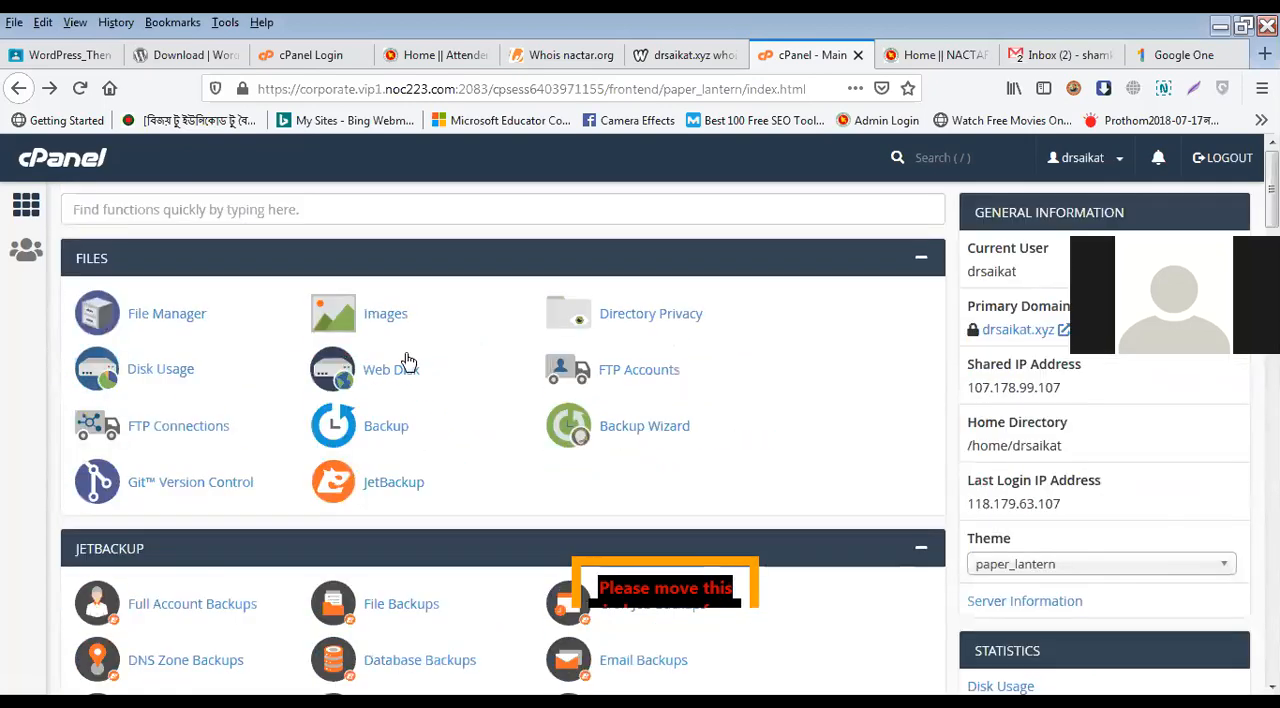
# Step: Open the account's Password & Security settings and return to the cPanel main page
pyautogui.click(1085, 157)
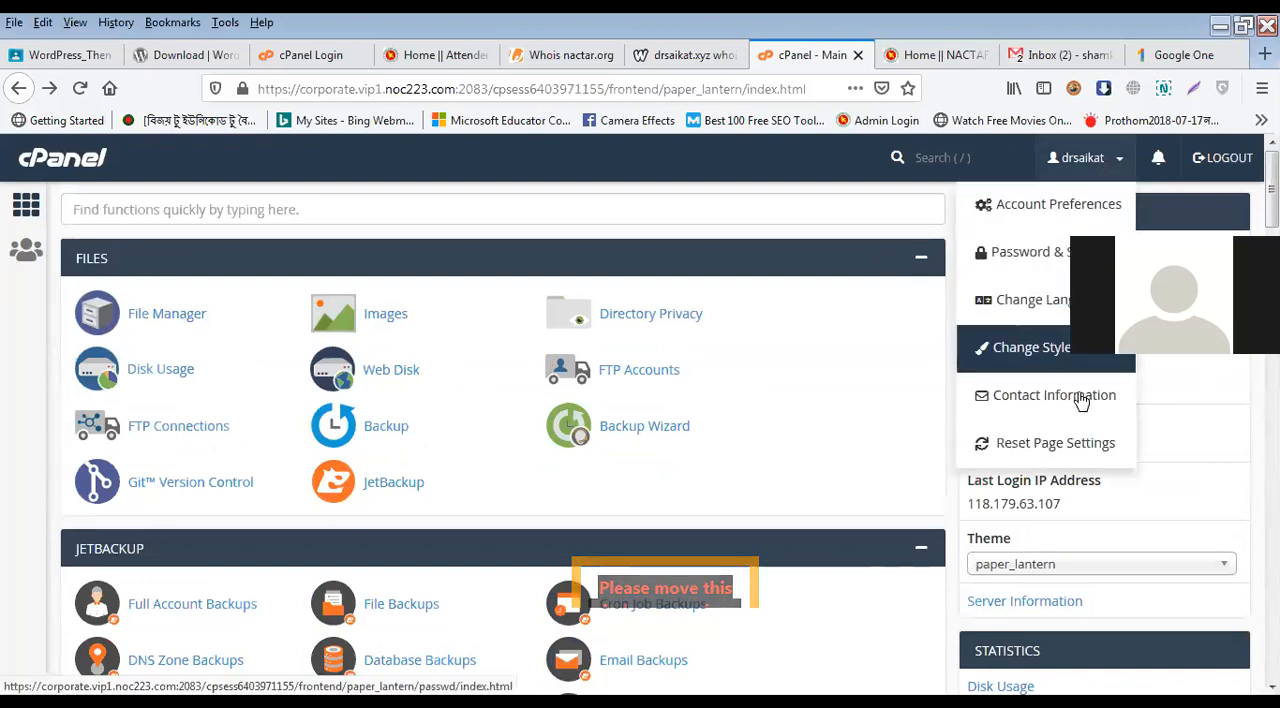
pyautogui.click(1030, 258)
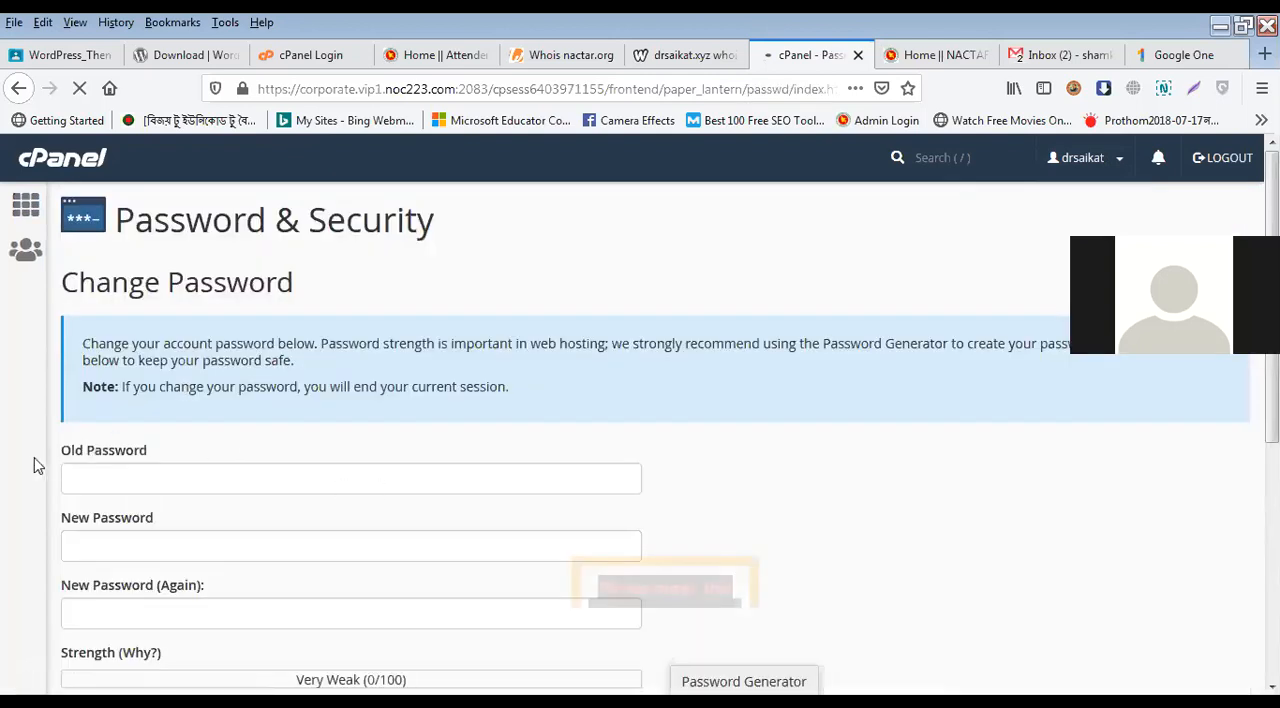
pyautogui.click(75, 480)
pyautogui.click(463, 609)
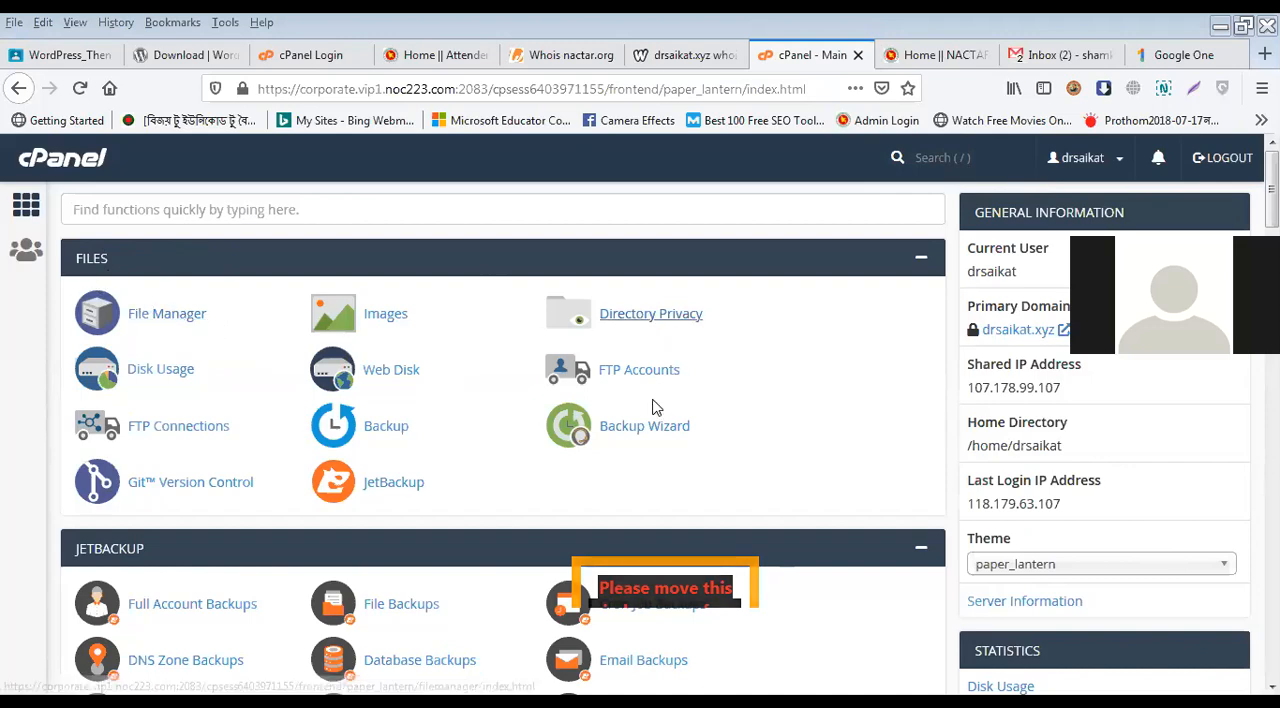
# Step: Open the hosting account's File Manager from the Files section of the cPanel main page
pyautogui.scroll(-15, 138, 520)
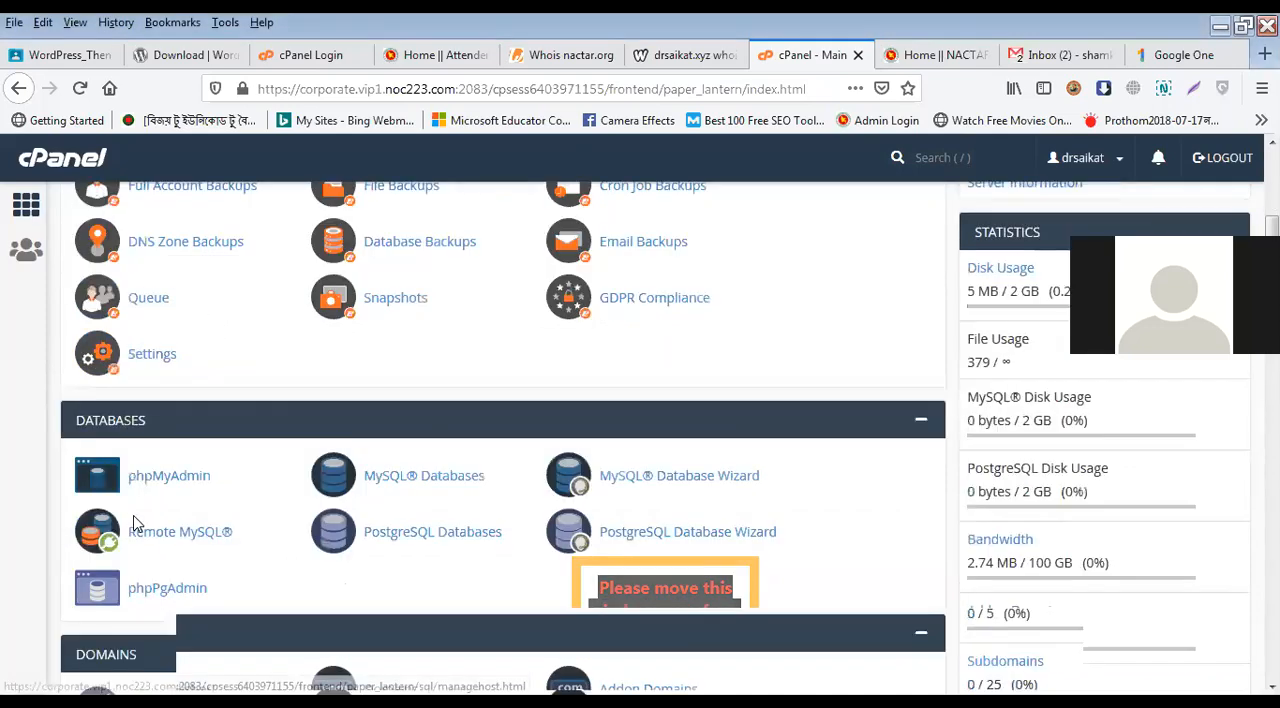
pyautogui.scroll(15, 141, 516)
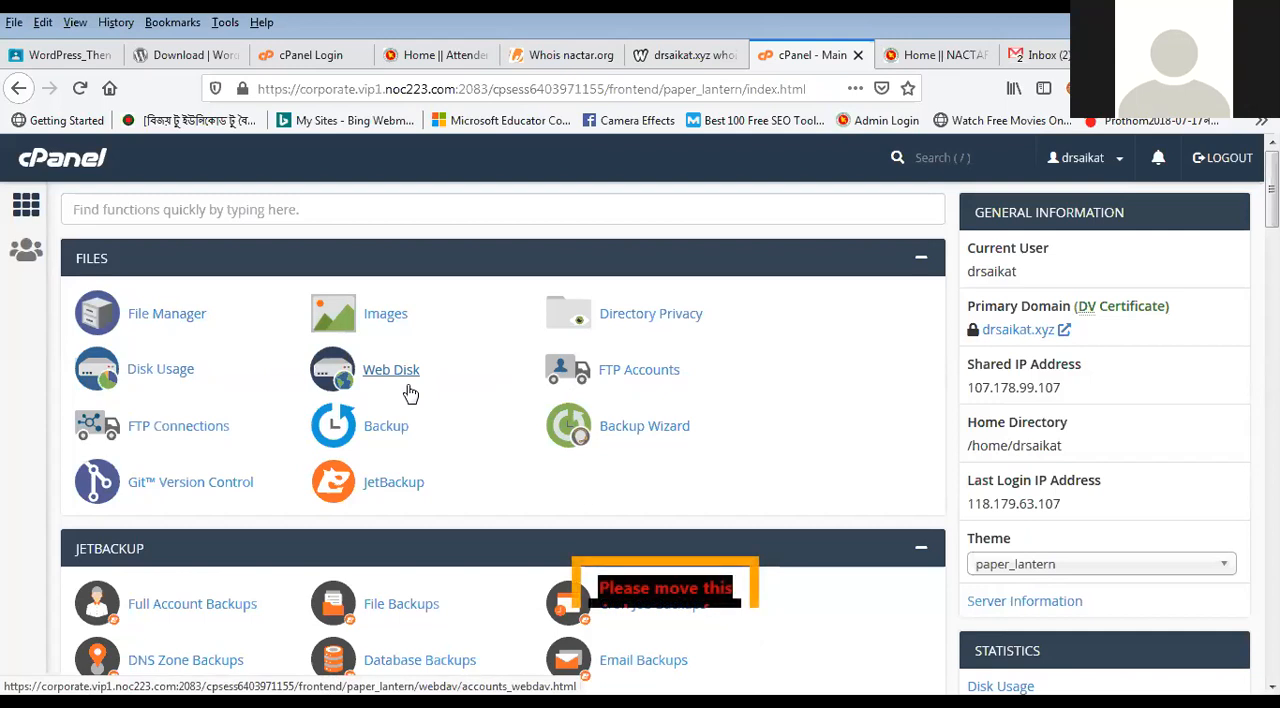
pyautogui.click(166, 314)
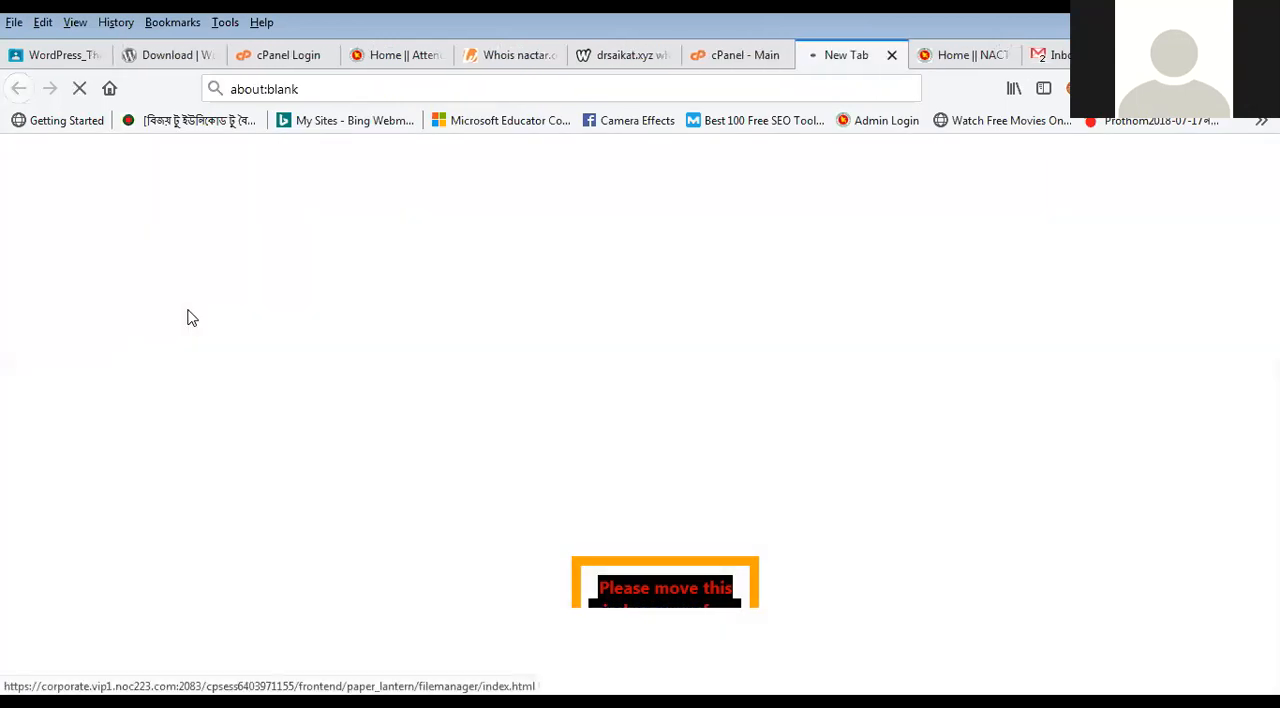
# Step: Close the cPanel Login, Attendence Management System and NACTAR home pages in the browser
pyautogui.click(314, 55)
pyautogui.click(324, 55)
pyautogui.click(200, 56)
pyautogui.click(300, 56)
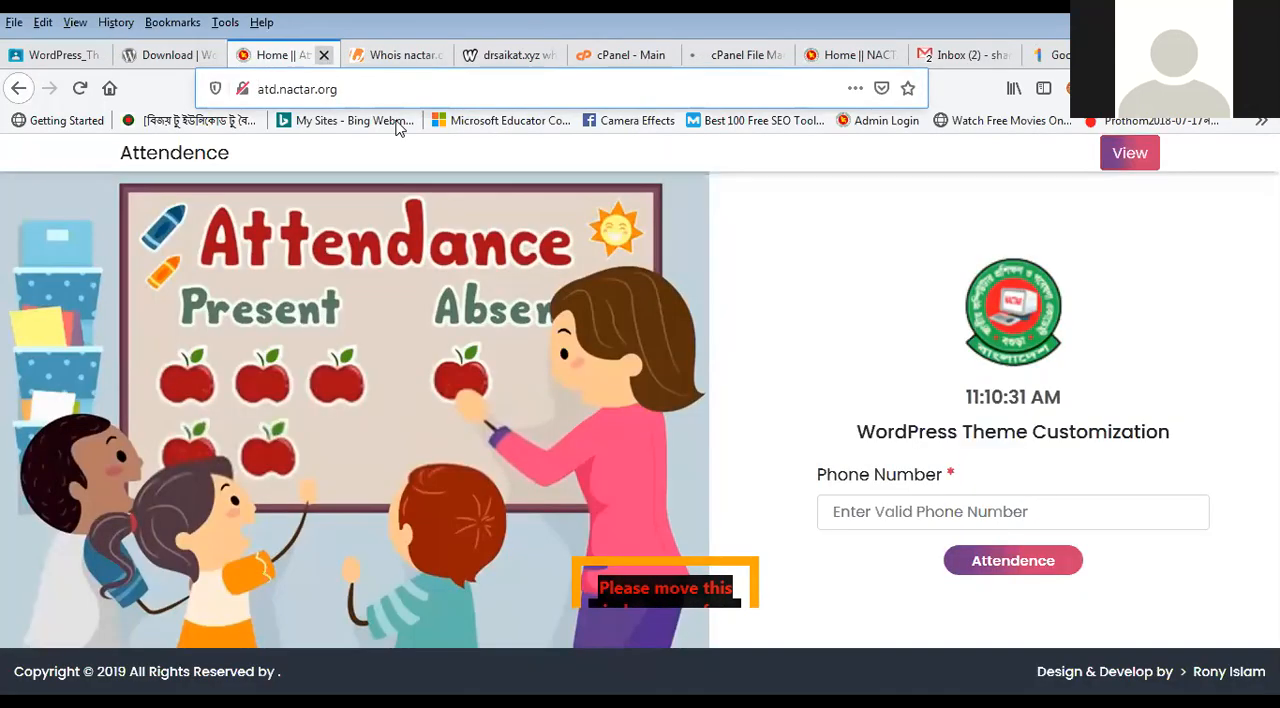
pyautogui.click(324, 55)
pyautogui.click(954, 55)
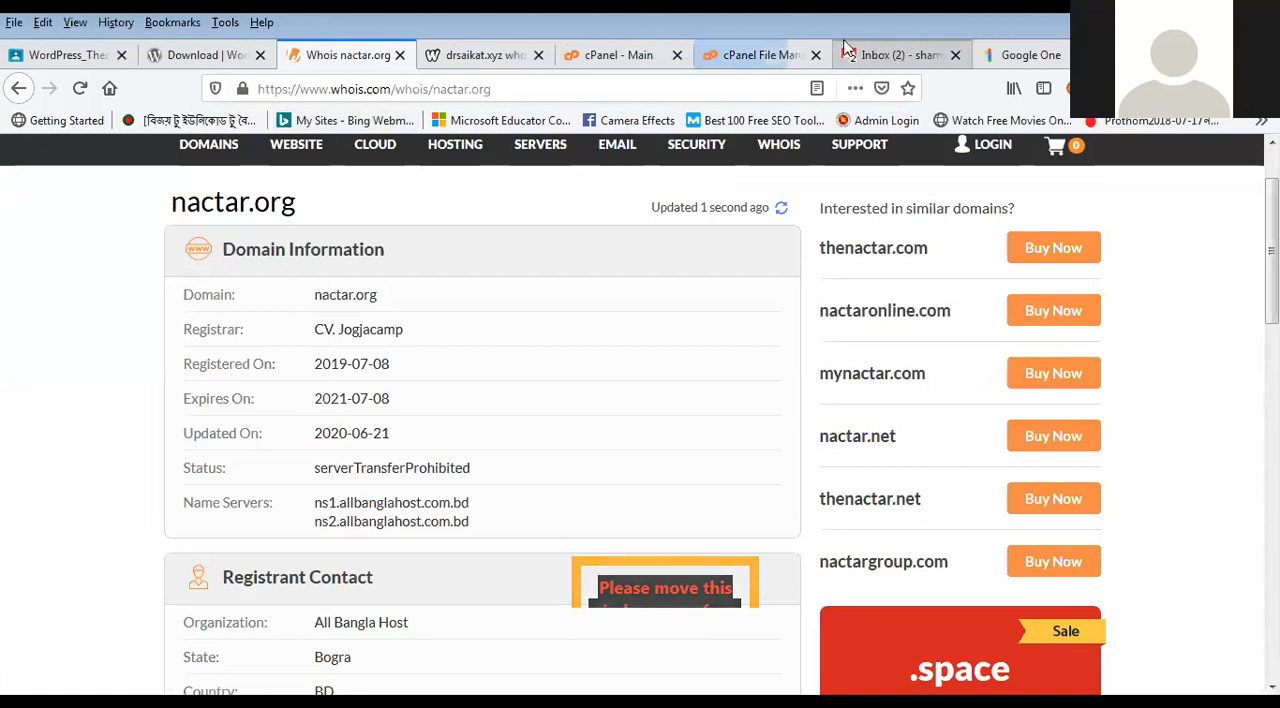
# Step: Return to the File Manager and open the public_html folder in the home directory
pyautogui.click(775, 53)
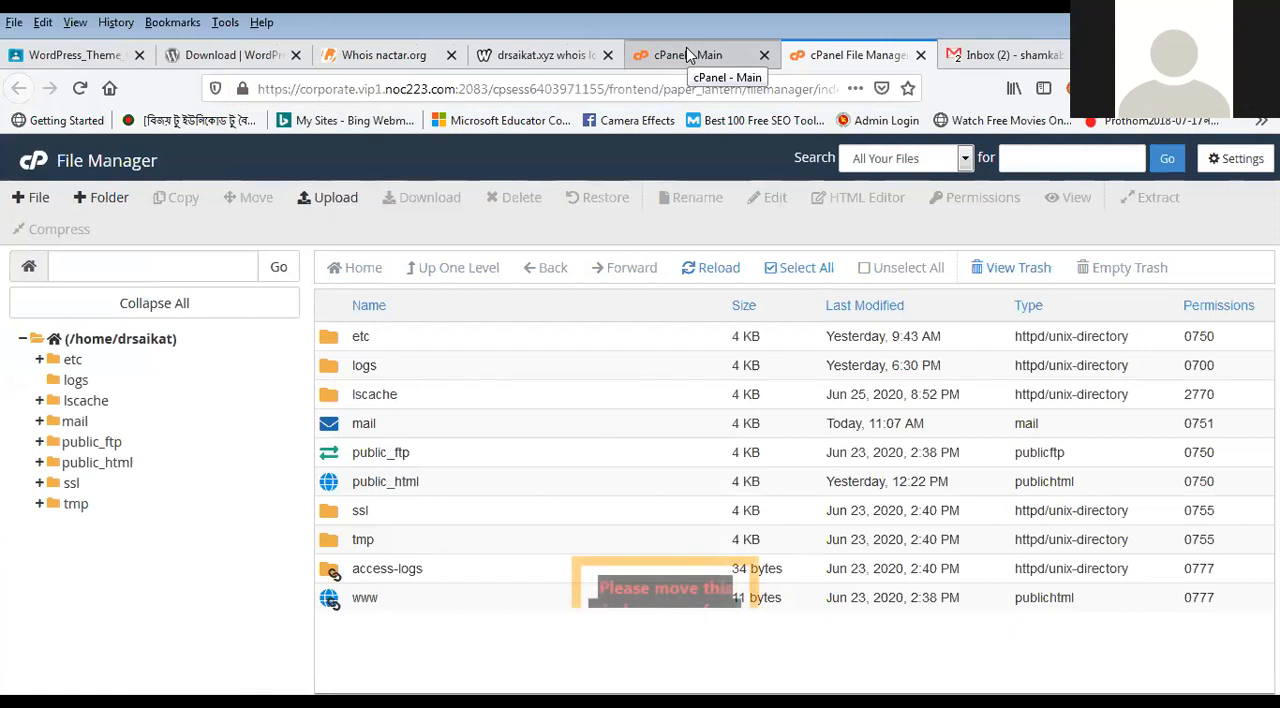
pyautogui.click(687, 52)
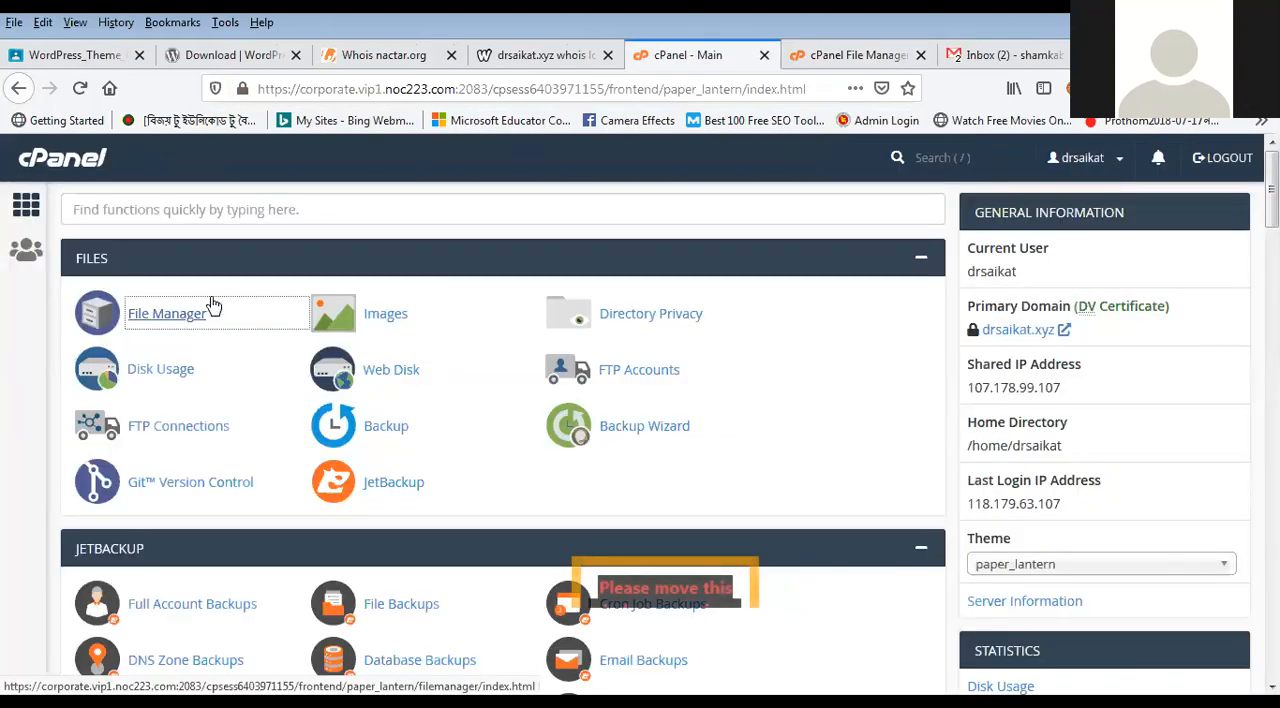
pyautogui.click(858, 55)
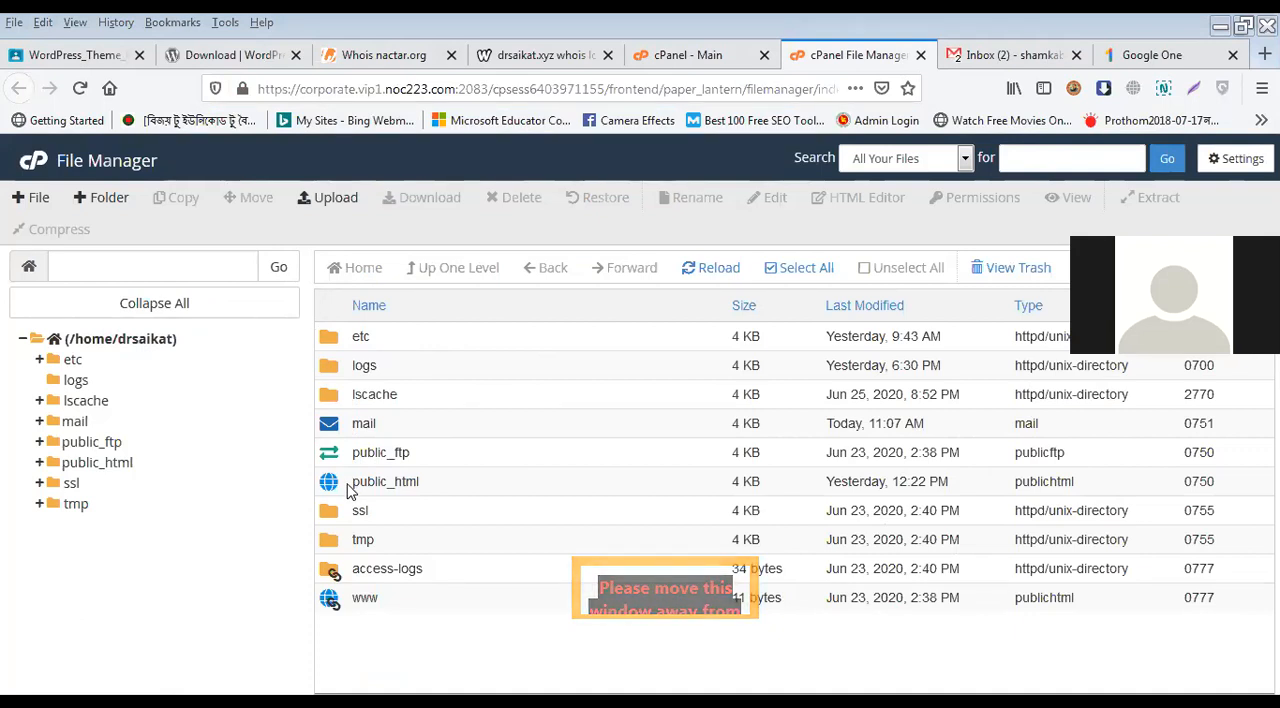
pyautogui.click(735, 56)
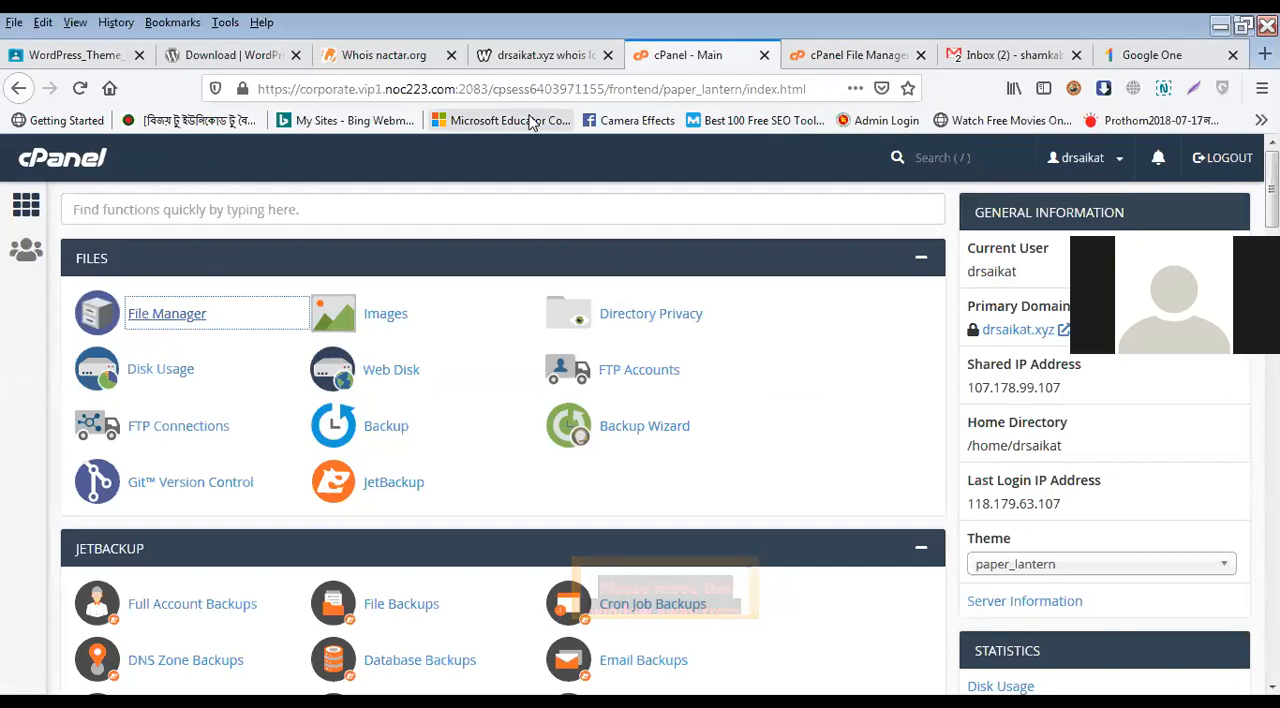
pyautogui.click(825, 56)
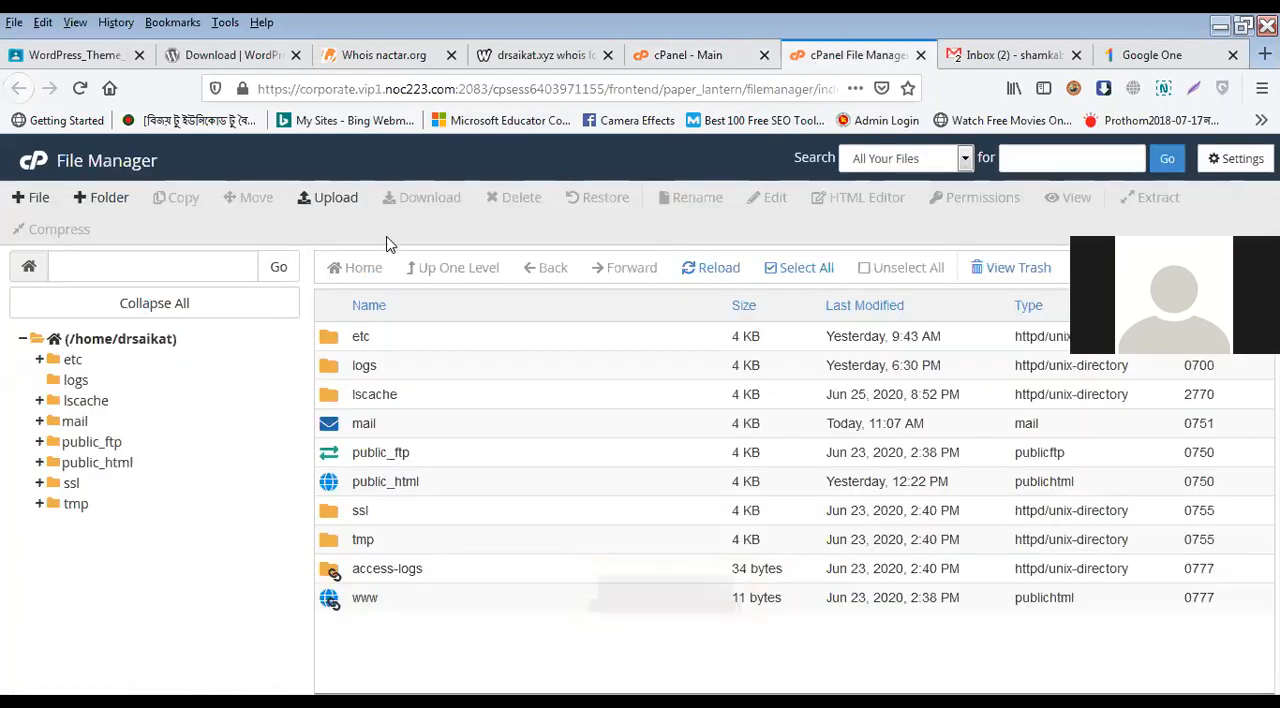
pyautogui.doubleClick(336, 490)
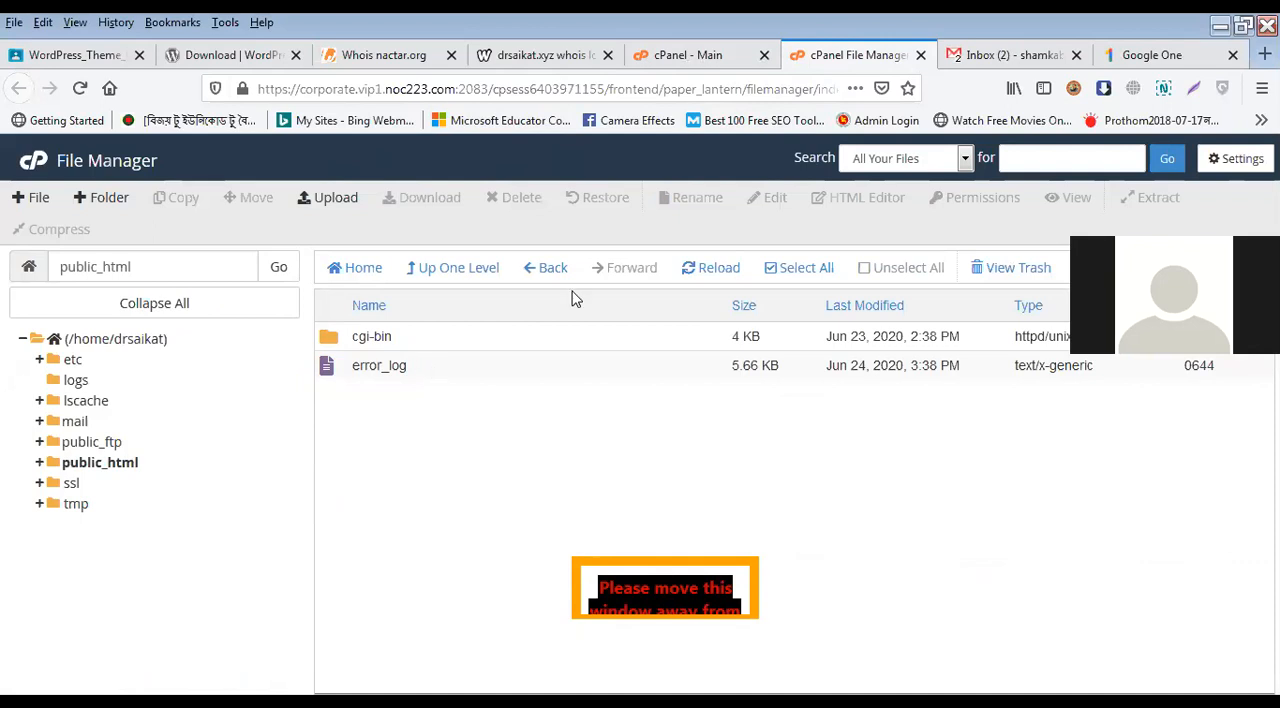
# Step: Examine the Disk Usage page for directory sizes and the quota limit, and return to the cPanel main page
pyautogui.click(695, 55)
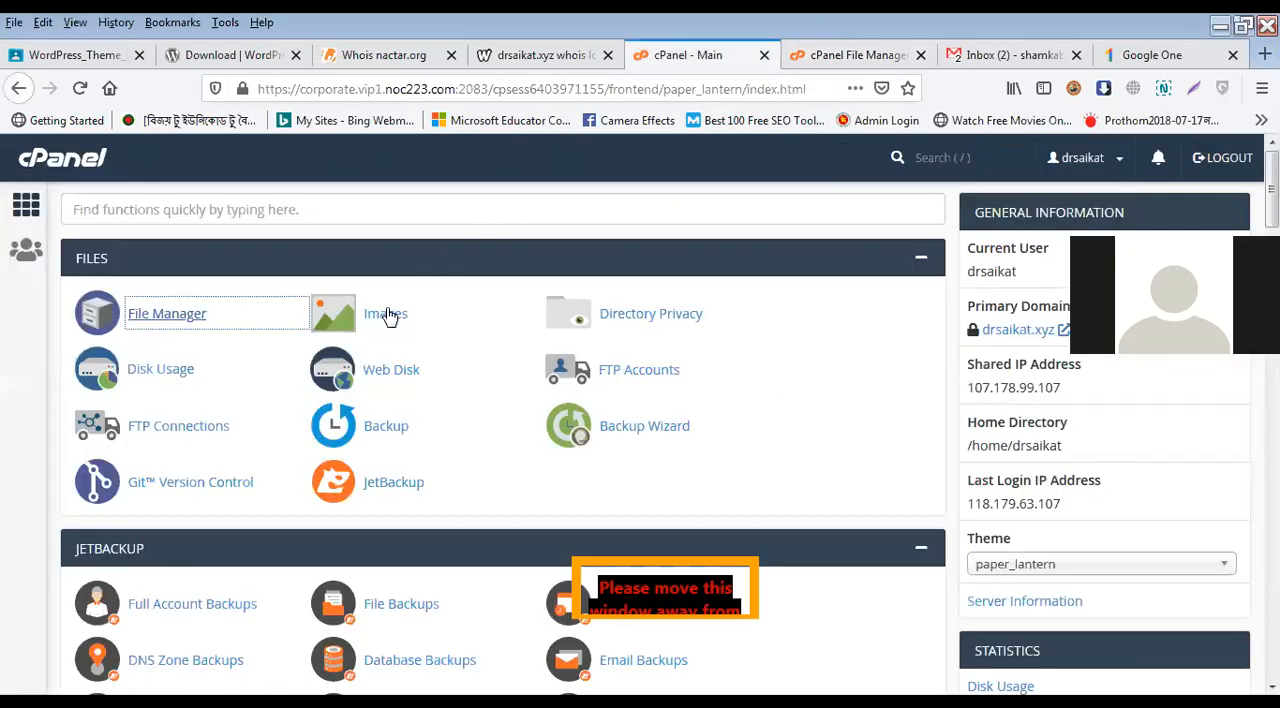
pyautogui.click(153, 380)
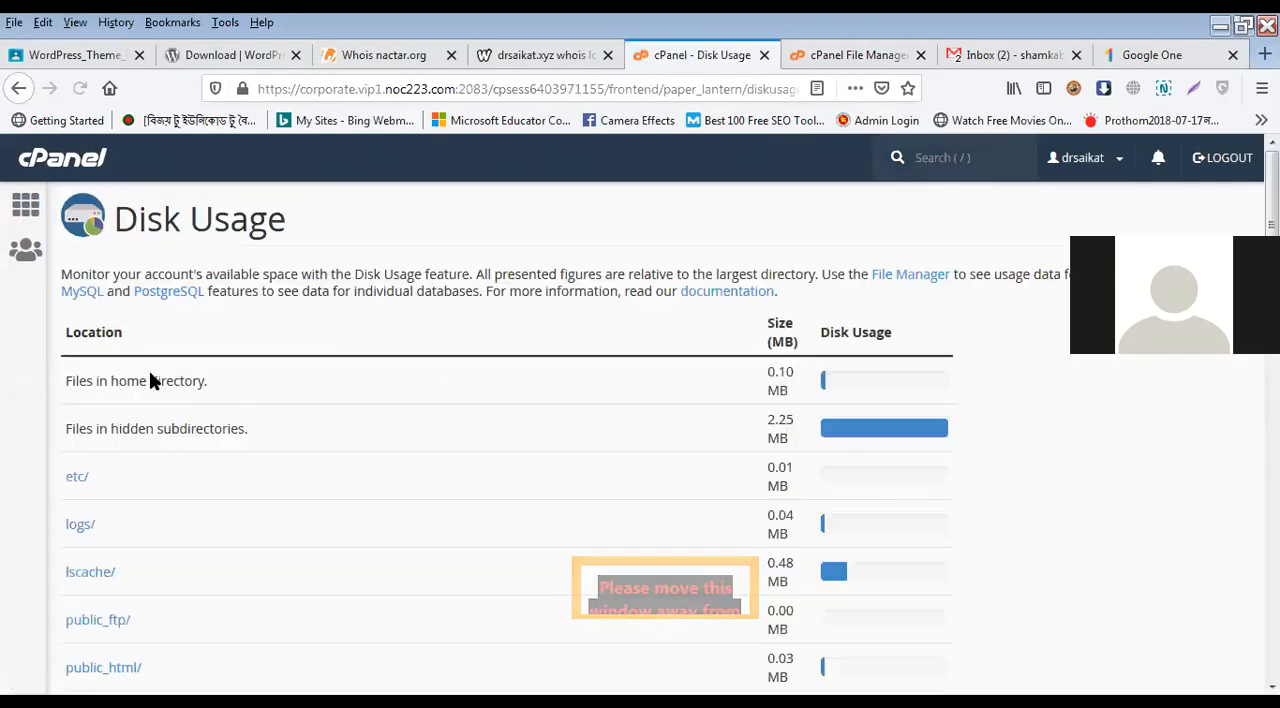
pyautogui.scroll(-5, 690, 465)
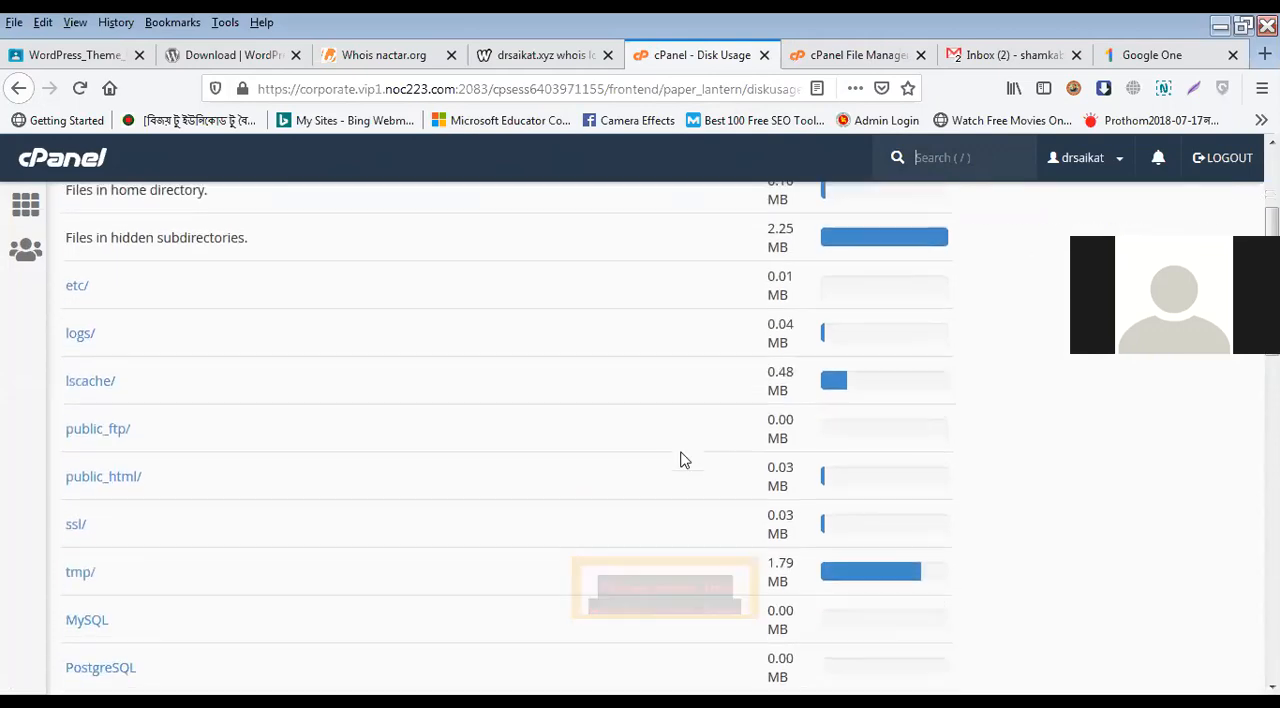
pyautogui.scroll(-5, 846, 508)
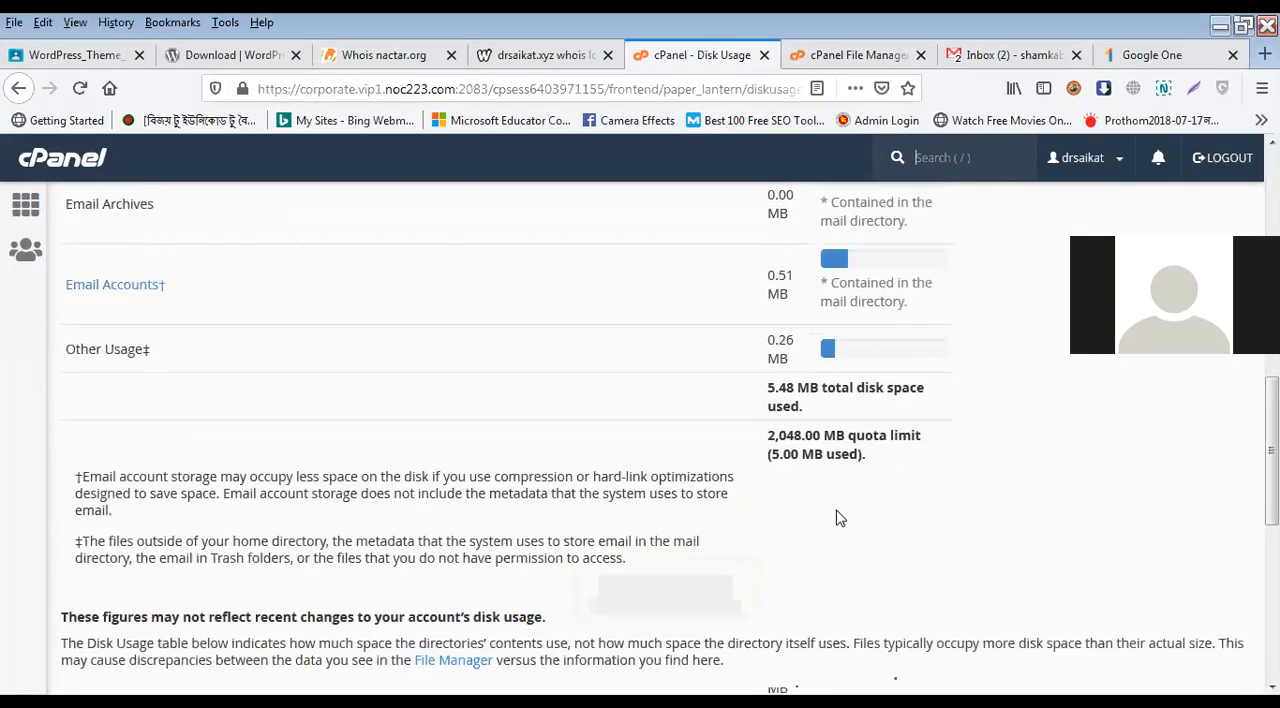
pyautogui.scroll(5, 838, 512)
pyautogui.scroll(4, 838, 512)
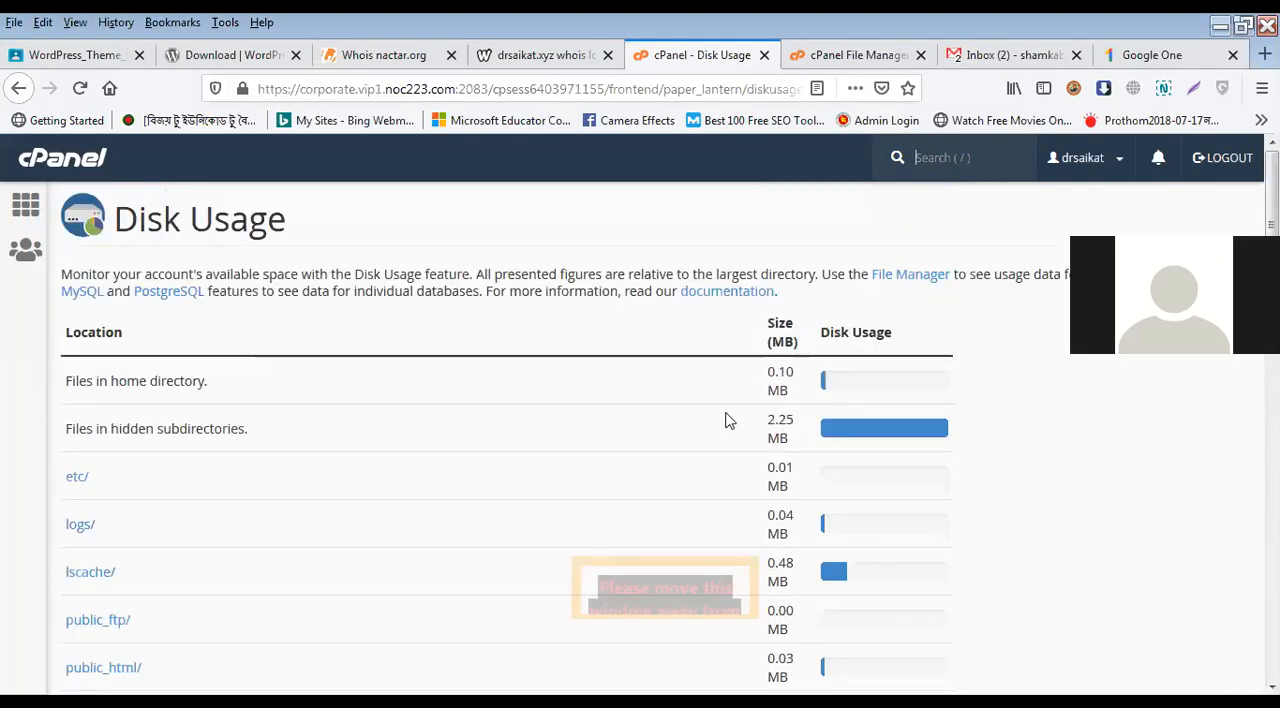
pyautogui.scroll(-2, 725, 420)
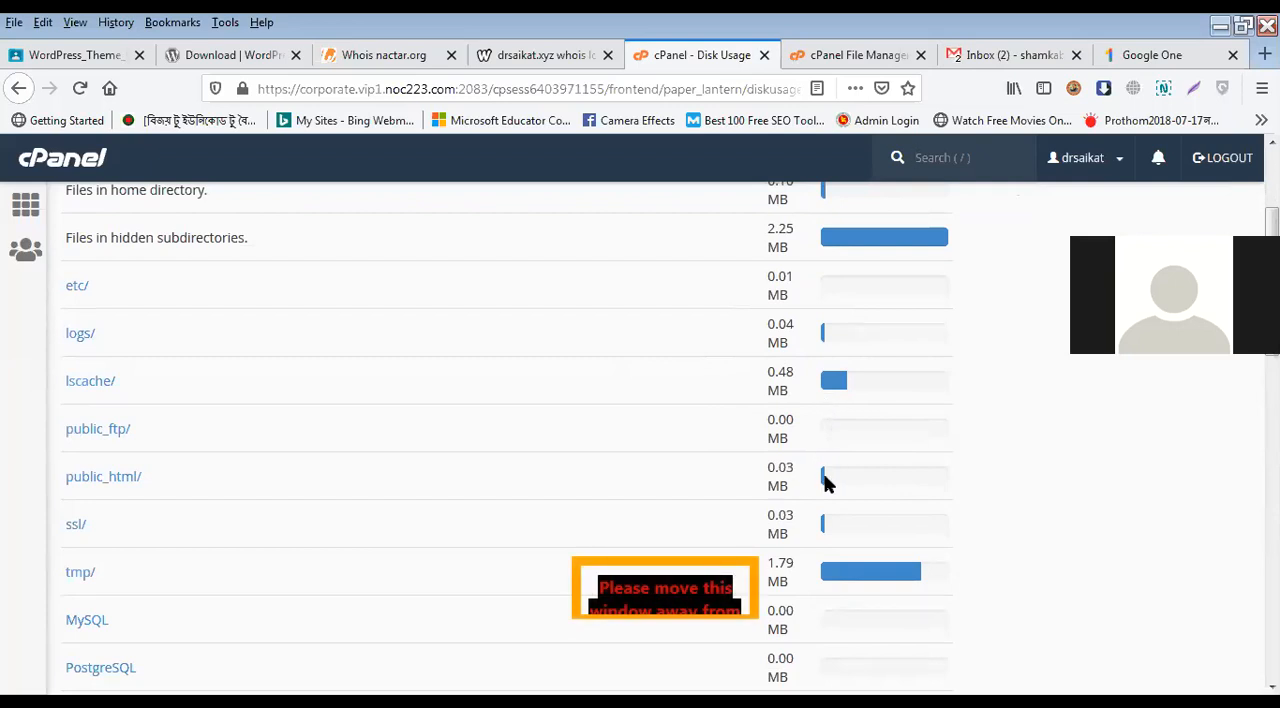
pyautogui.scroll(3, 689, 446)
pyautogui.click(34, 199)
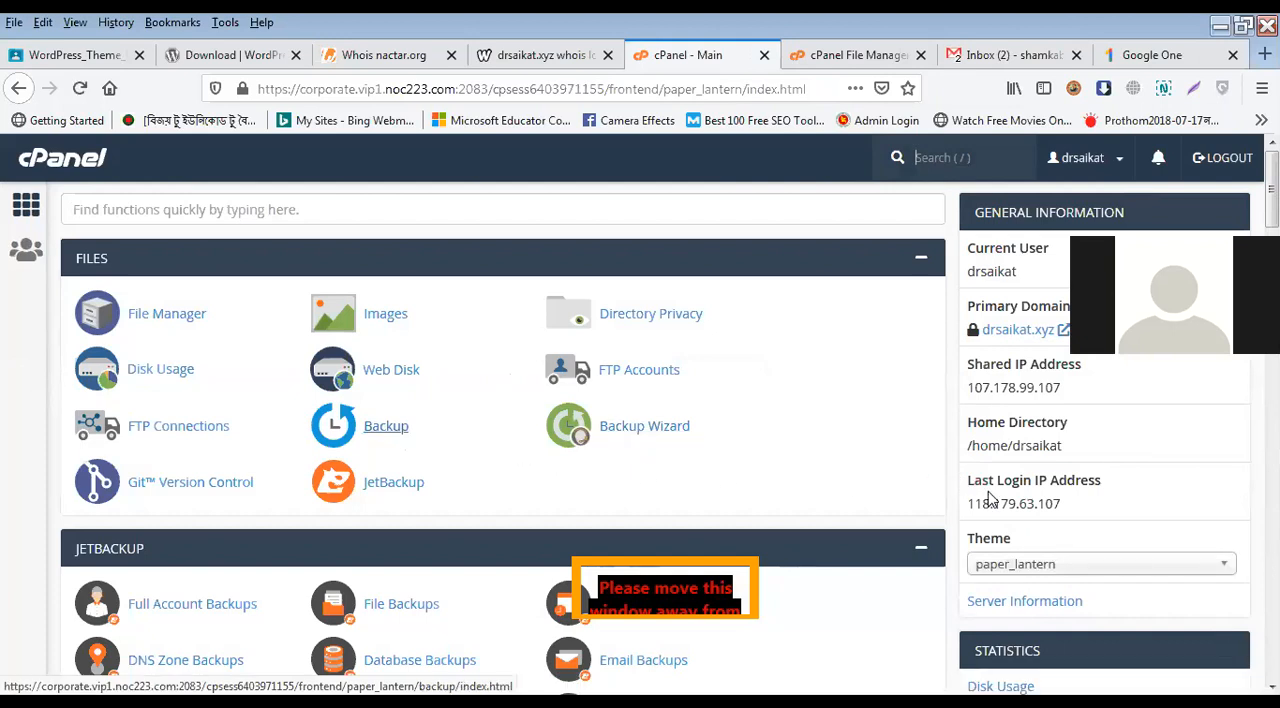
# Step: Collapse the JetBackup section on the main page and highlight the Disk Usage figure in the statistics
pyautogui.scroll(-2, 995, 490)
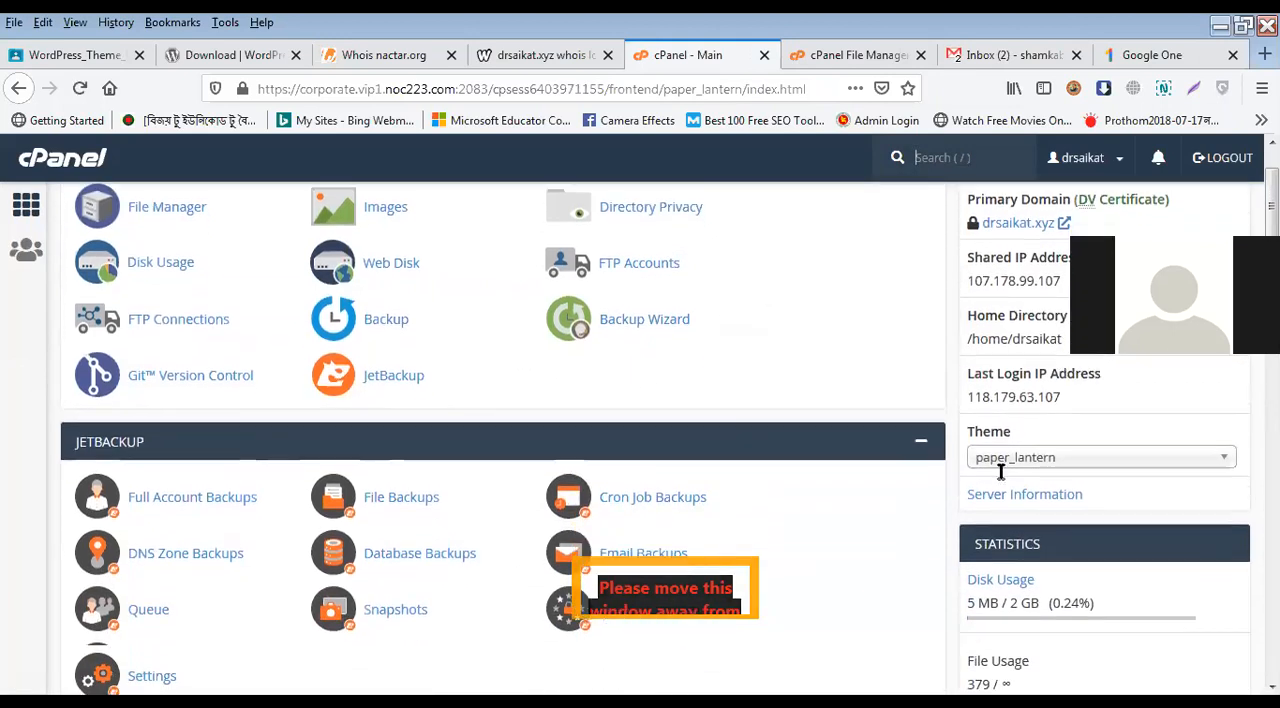
pyautogui.scroll(-3, 1000, 472)
pyautogui.scroll(3, 1005, 415)
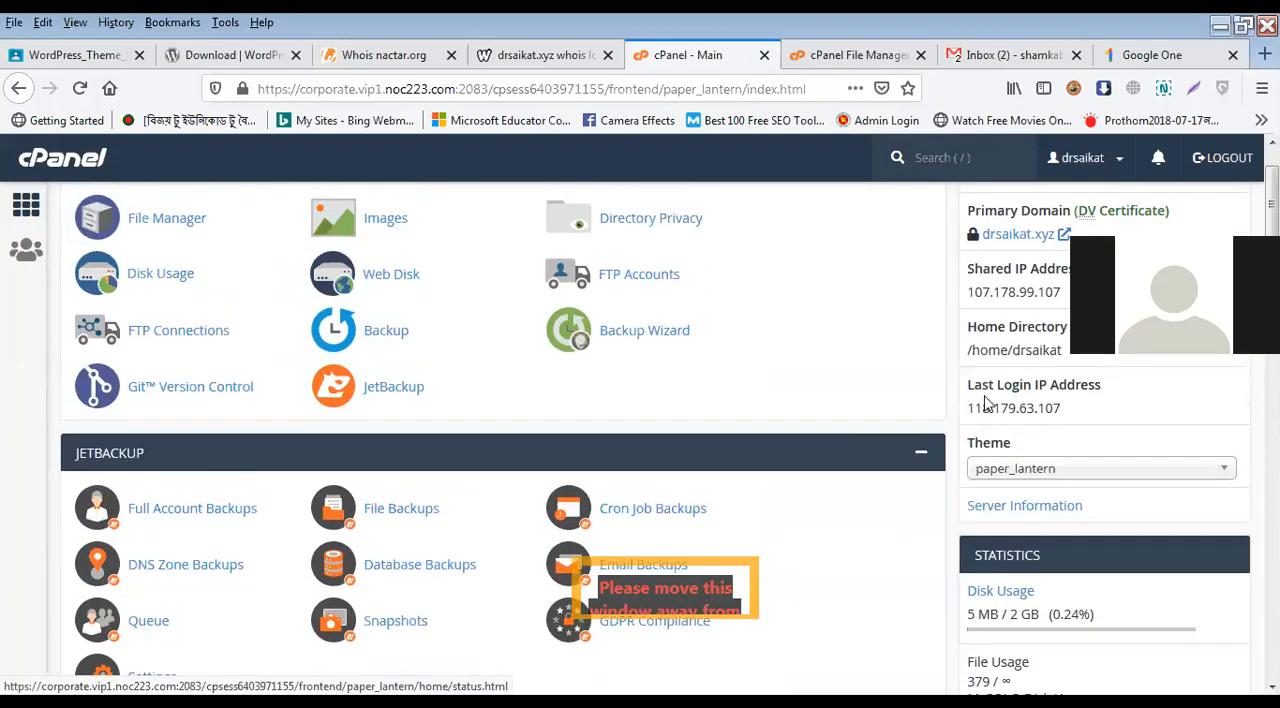
pyautogui.scroll(-3, 451, 363)
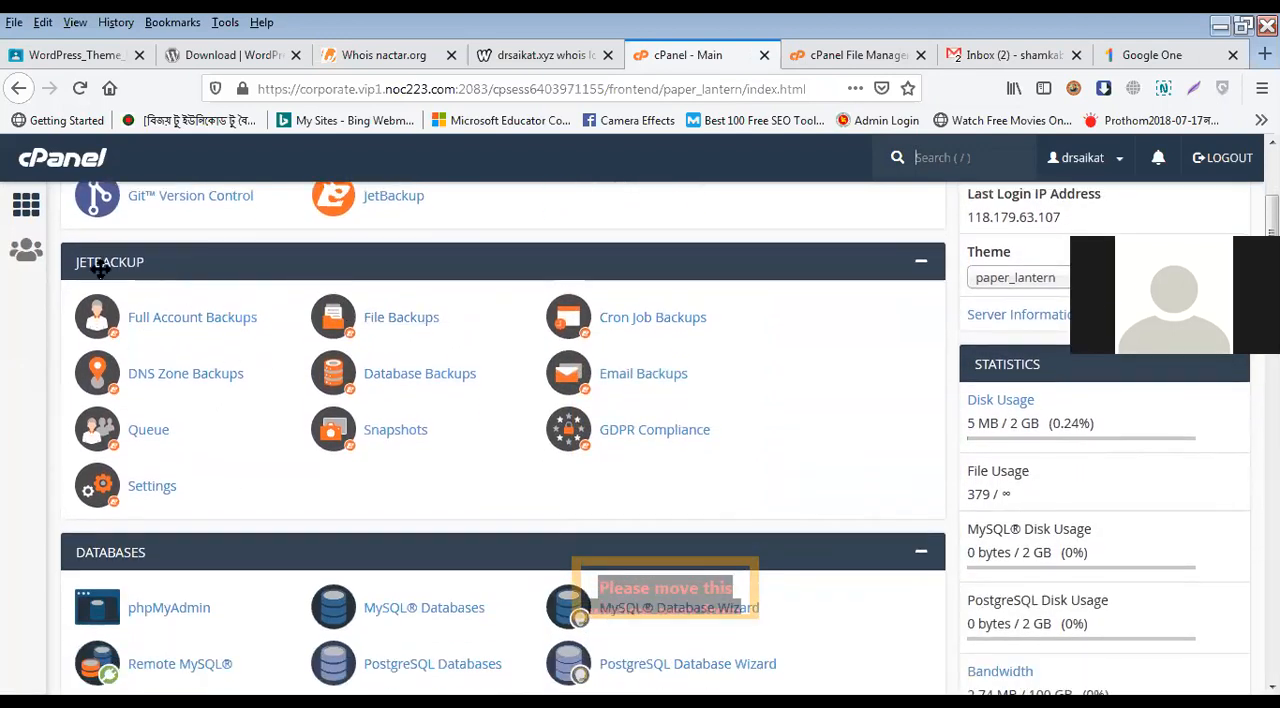
pyautogui.click(923, 264)
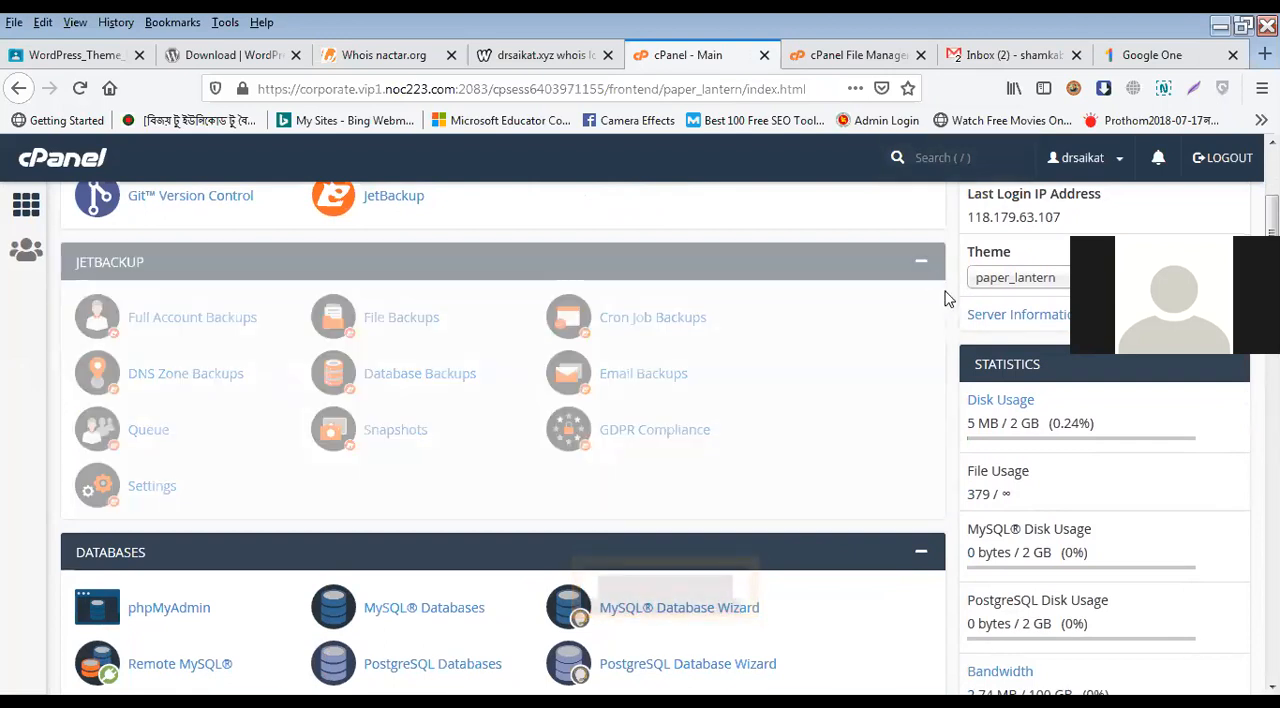
pyautogui.click(923, 264)
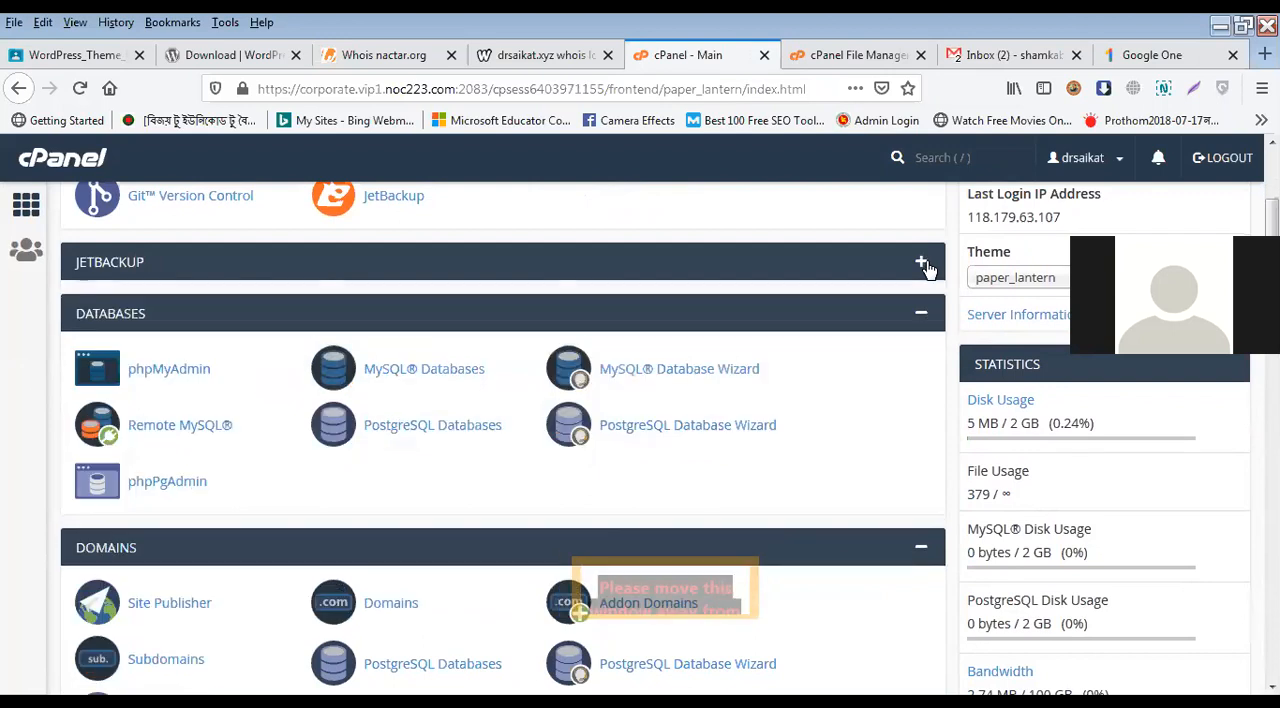
pyautogui.tripleClick(1016, 423)
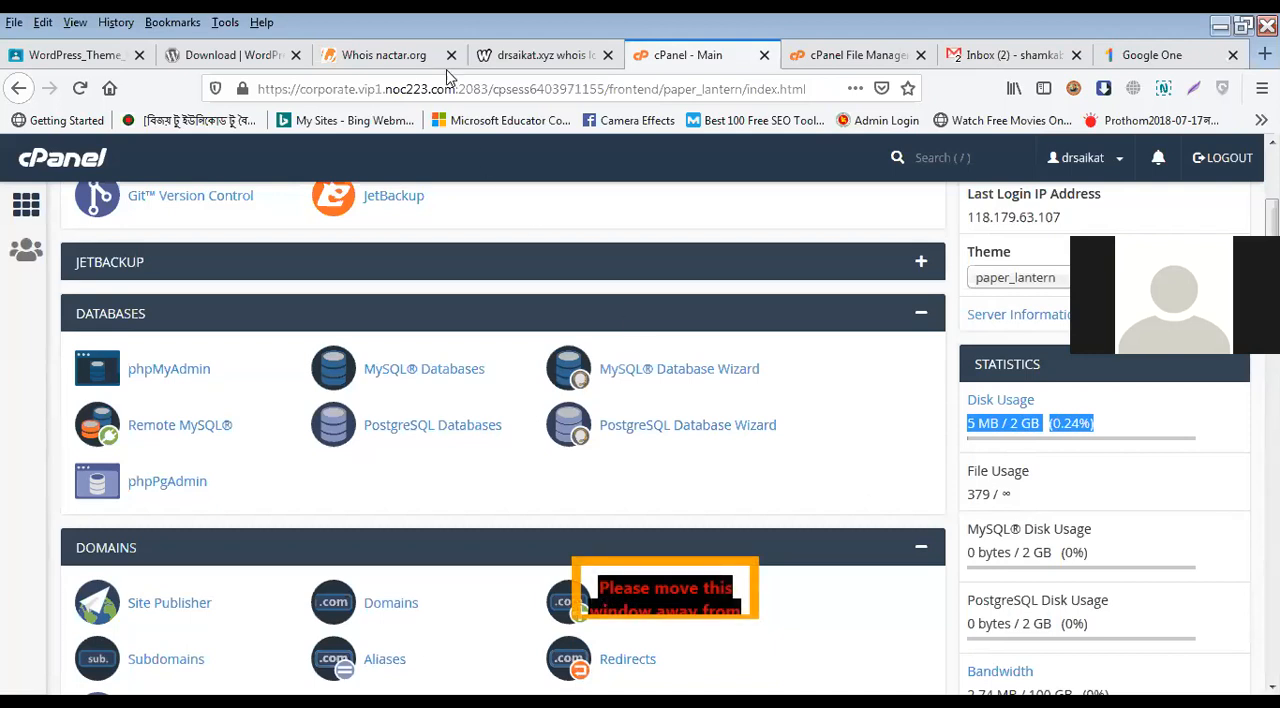
# Step: Open the attendance site atd.nactar.org in a new browser tab
pyautogui.click(988, 55)
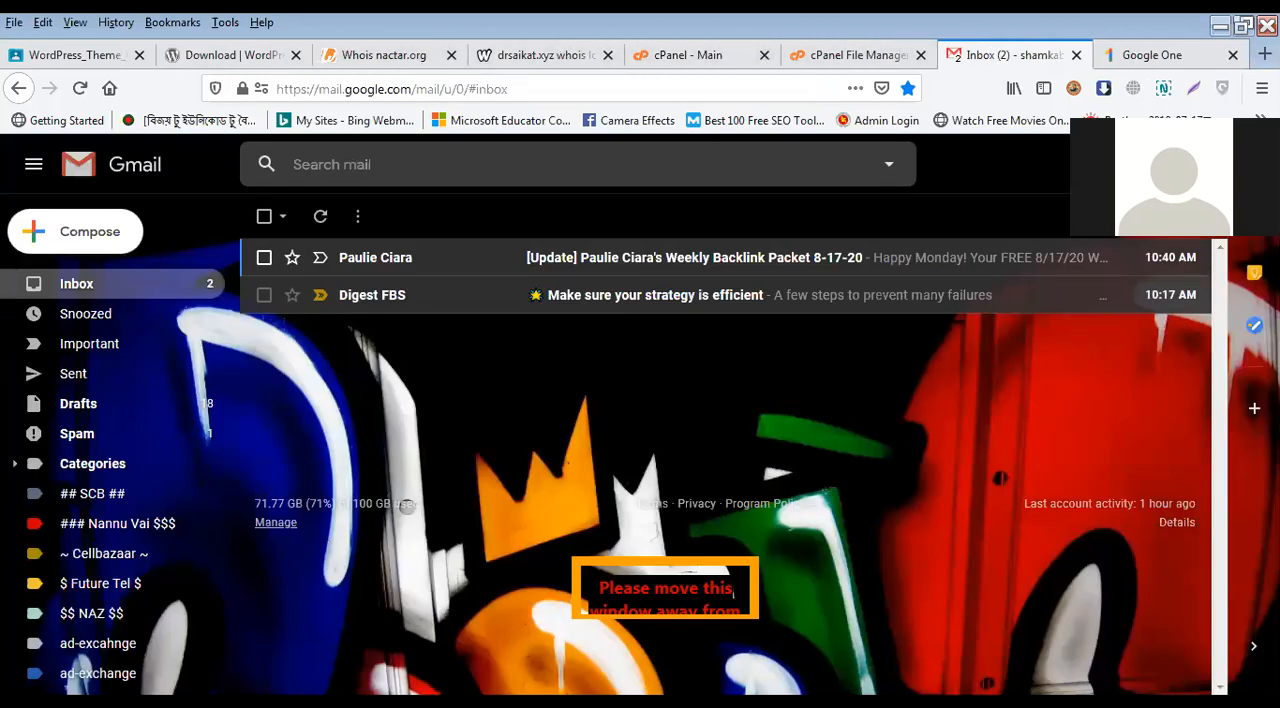
pyautogui.hotkey('ctrl', 't')
pyautogui.write('a')
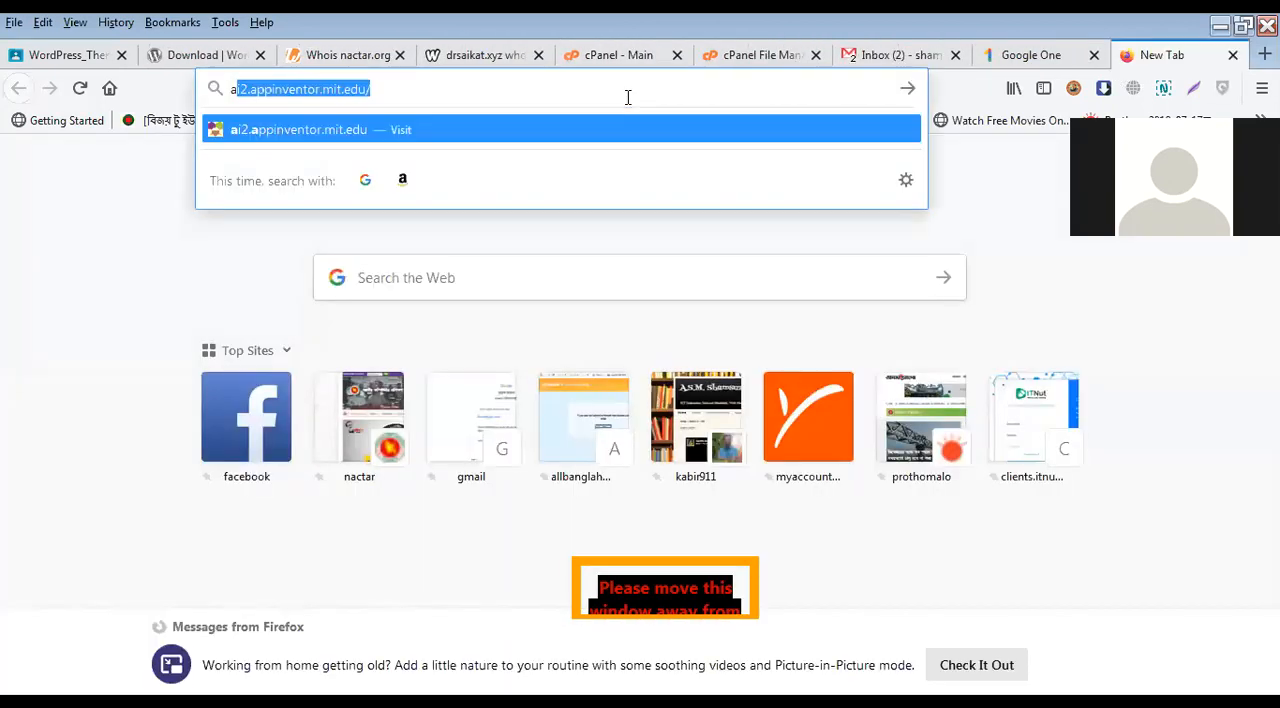
pyautogui.press('BackSpace')
pyautogui.press('BackSpace')
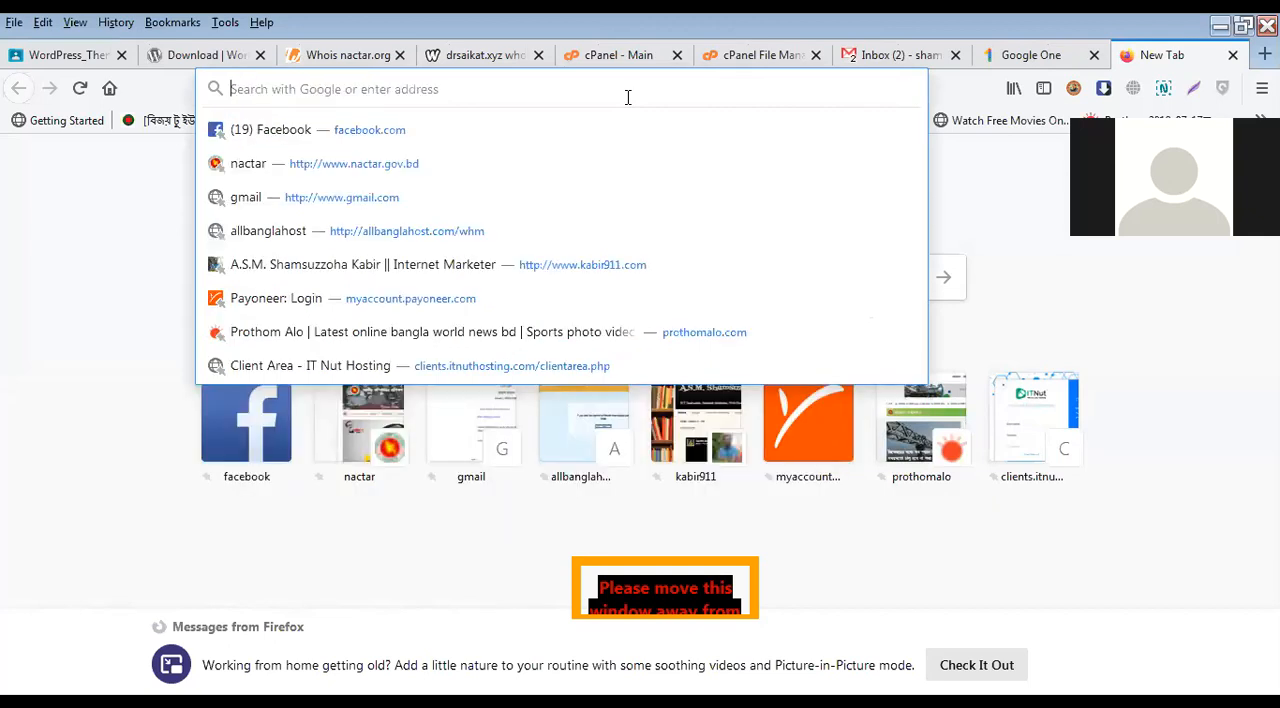
pyautogui.write('atd')
pyautogui.press('Down')
pyautogui.press('Down')
pyautogui.press('Down')
pyautogui.press('Down')
pyautogui.press('Down')
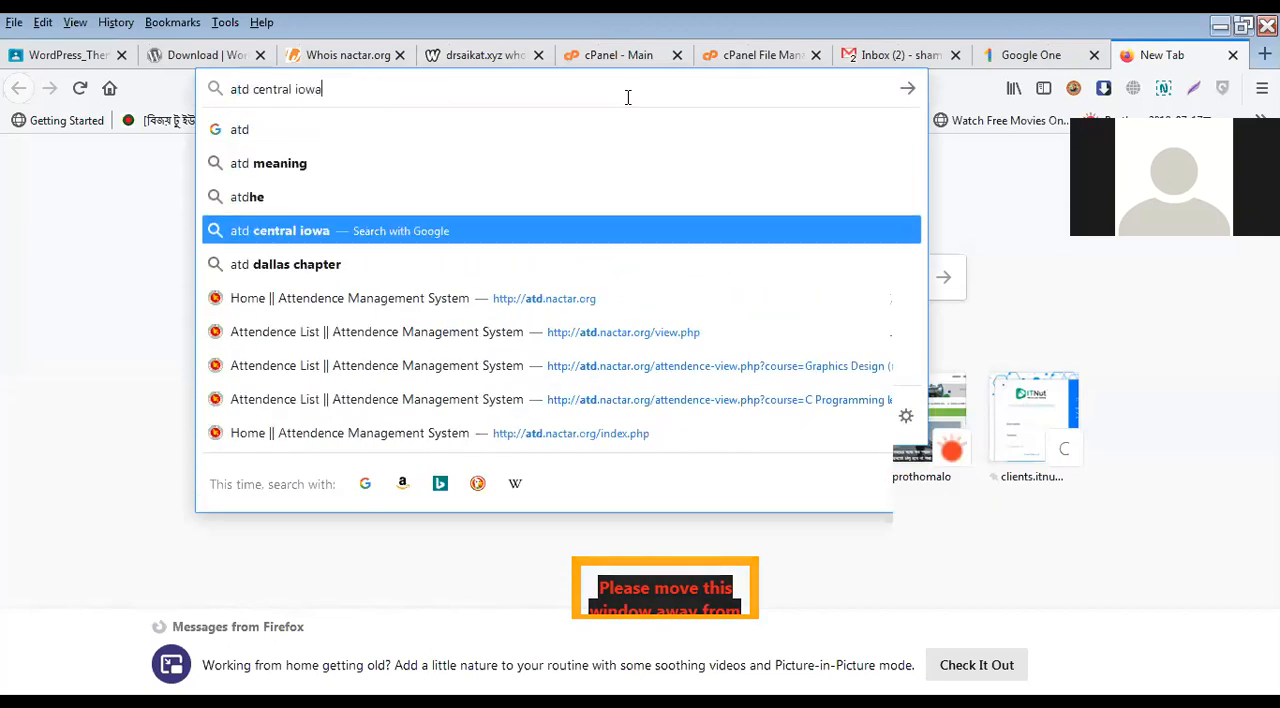
pyautogui.press('Return')
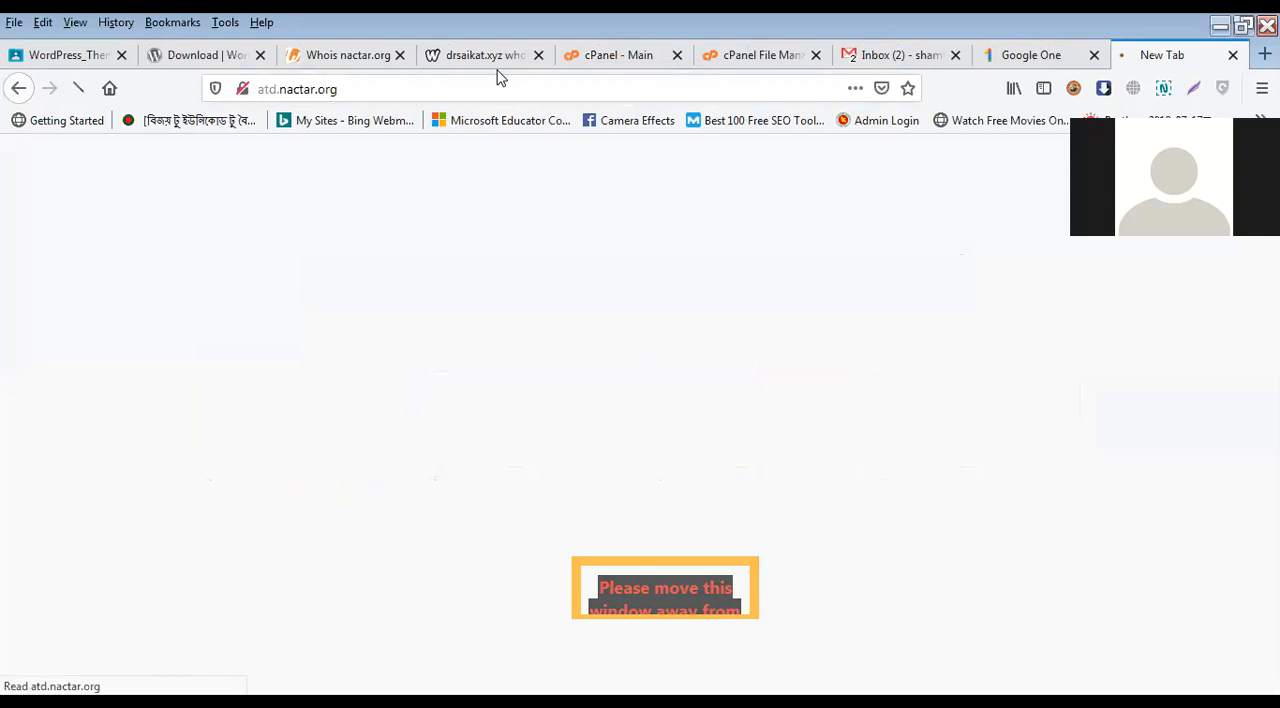
pyautogui.click(497, 87)
pyautogui.click(826, 409)
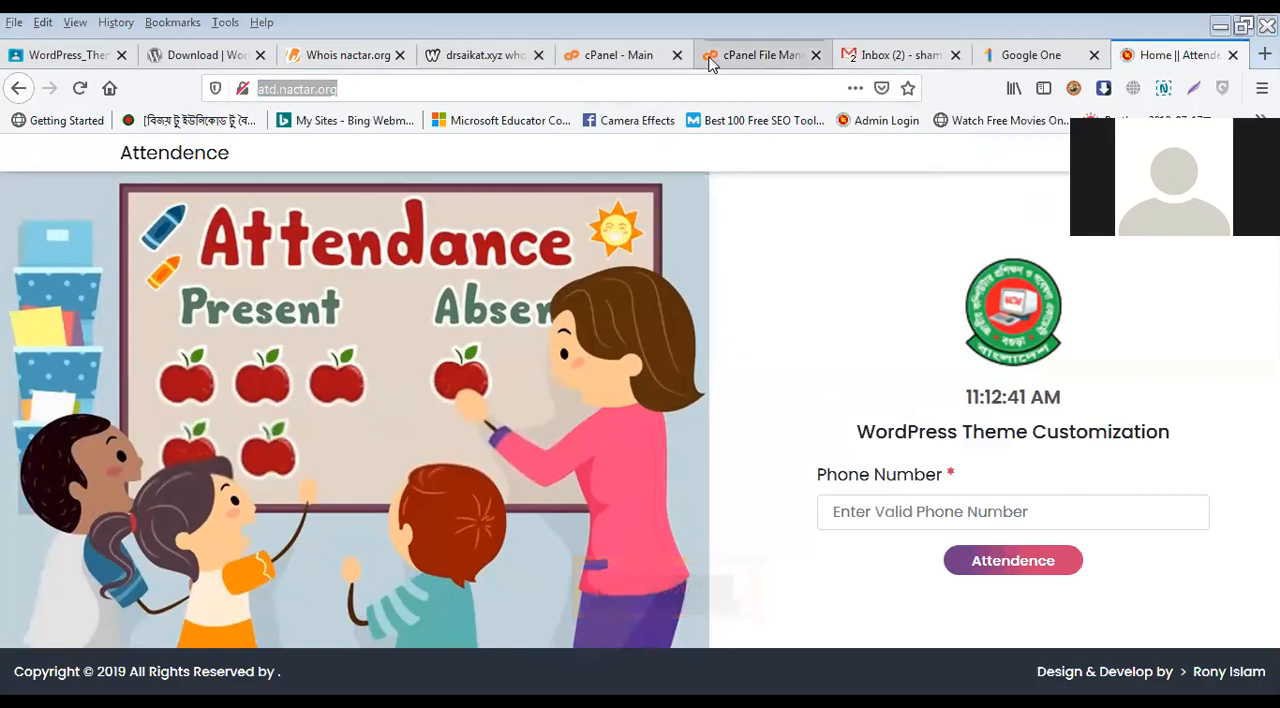
# Step: Look through cPanel's MySQL Databases page, from Create New Database to Current Users, and return to the main page
pyautogui.click(620, 57)
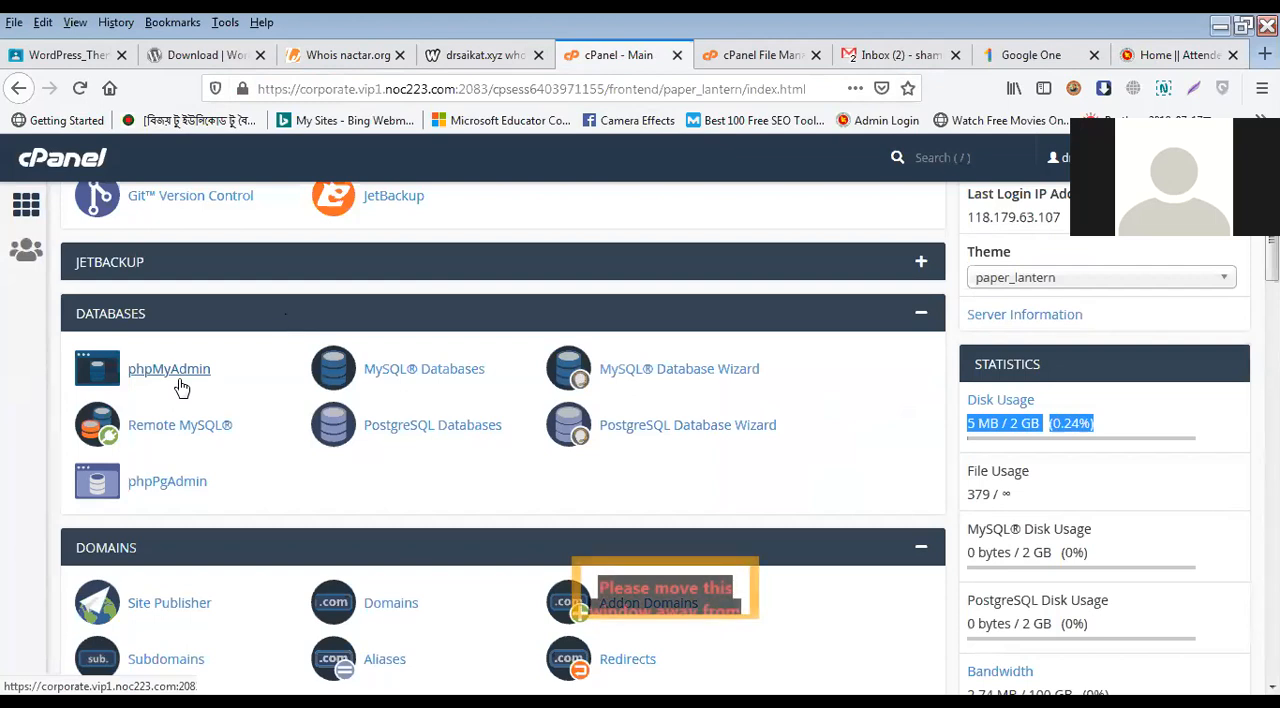
pyautogui.click(398, 370)
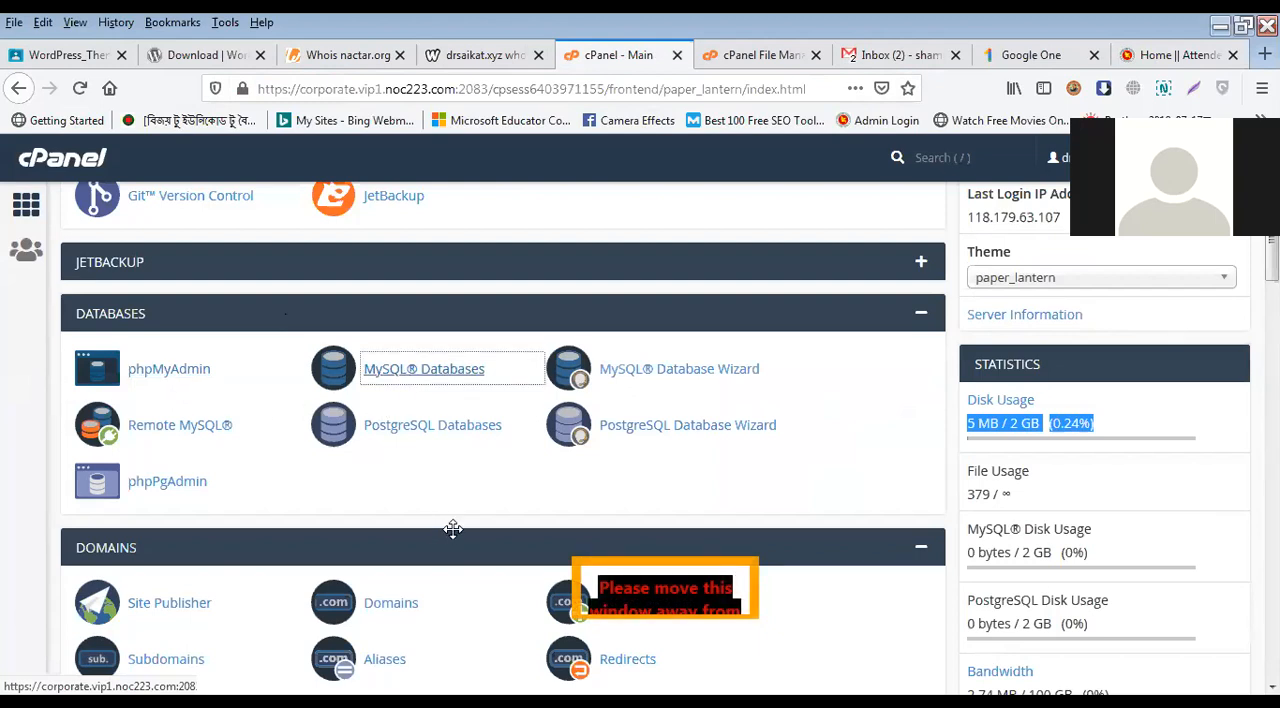
pyautogui.scroll(-4, 365, 515)
pyautogui.scroll(-7, 362, 507)
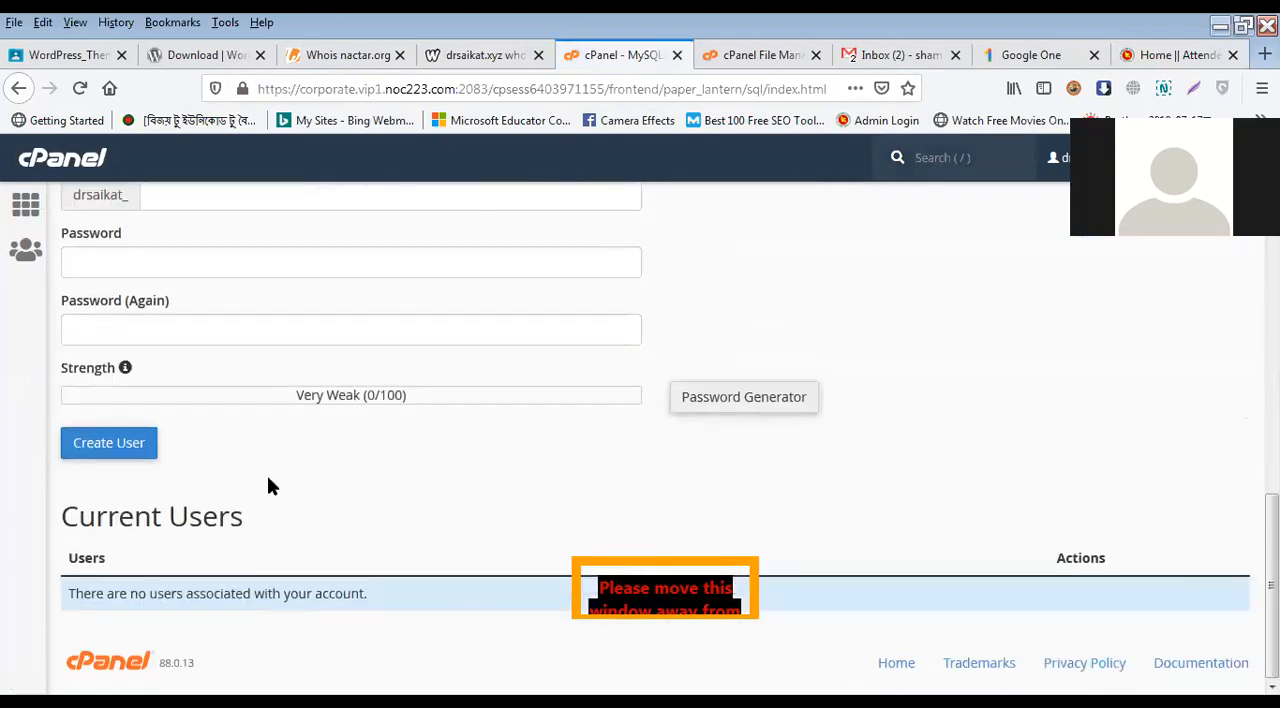
pyautogui.scroll(10, 306, 503)
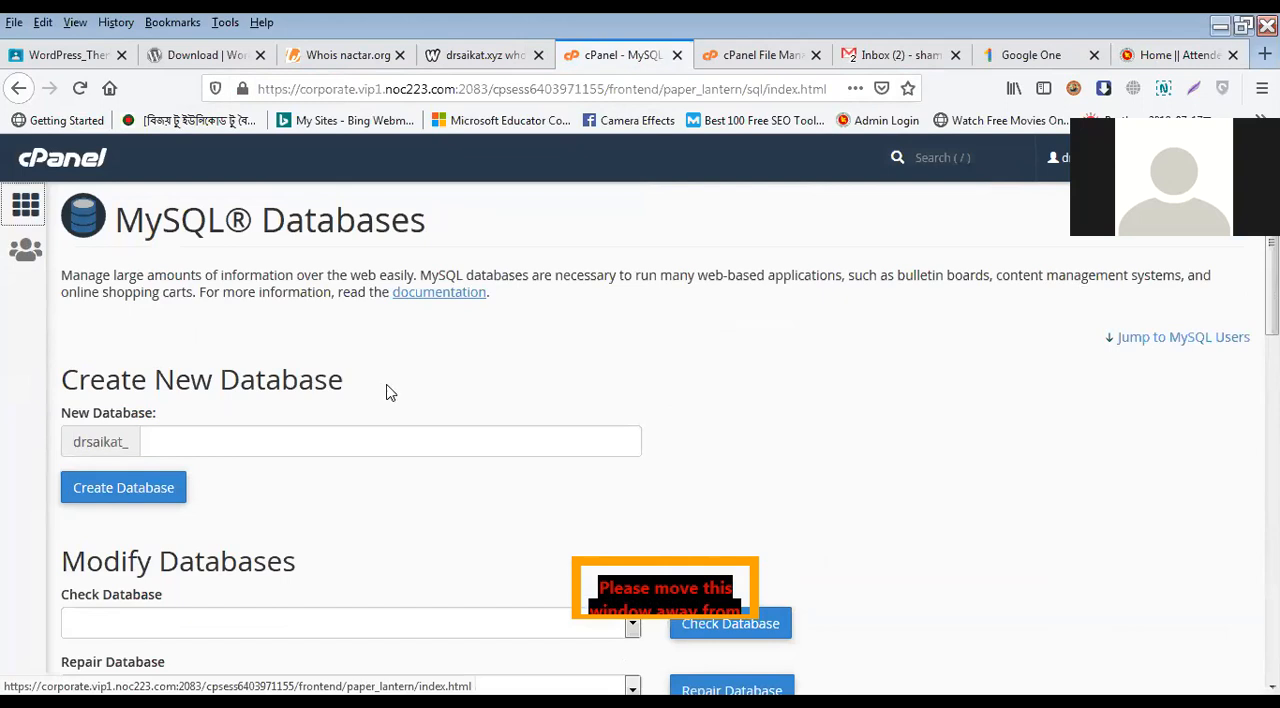
pyautogui.scroll(-3, 539, 430)
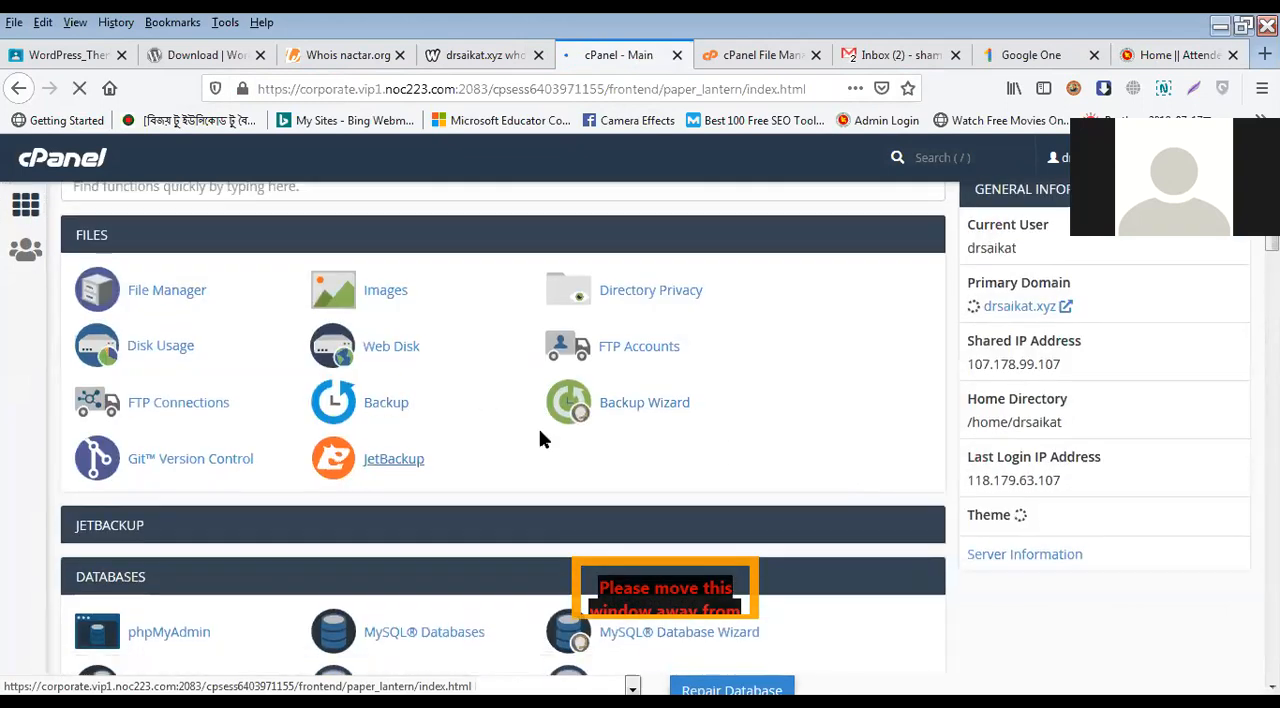
# Step: Open phpMyAdmin from the Databases section, view its settings and server details, and close it
pyautogui.scroll(-1, 515, 428)
pyautogui.scroll(1, 263, 371)
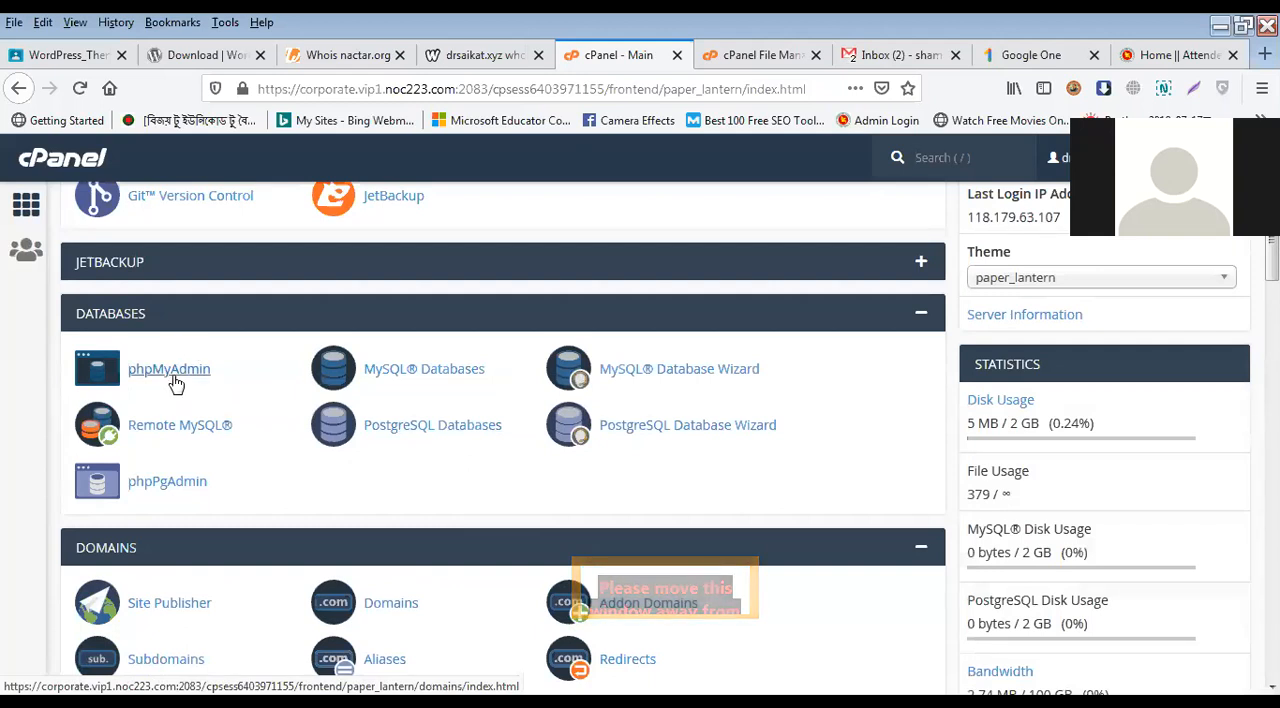
pyautogui.click(175, 384)
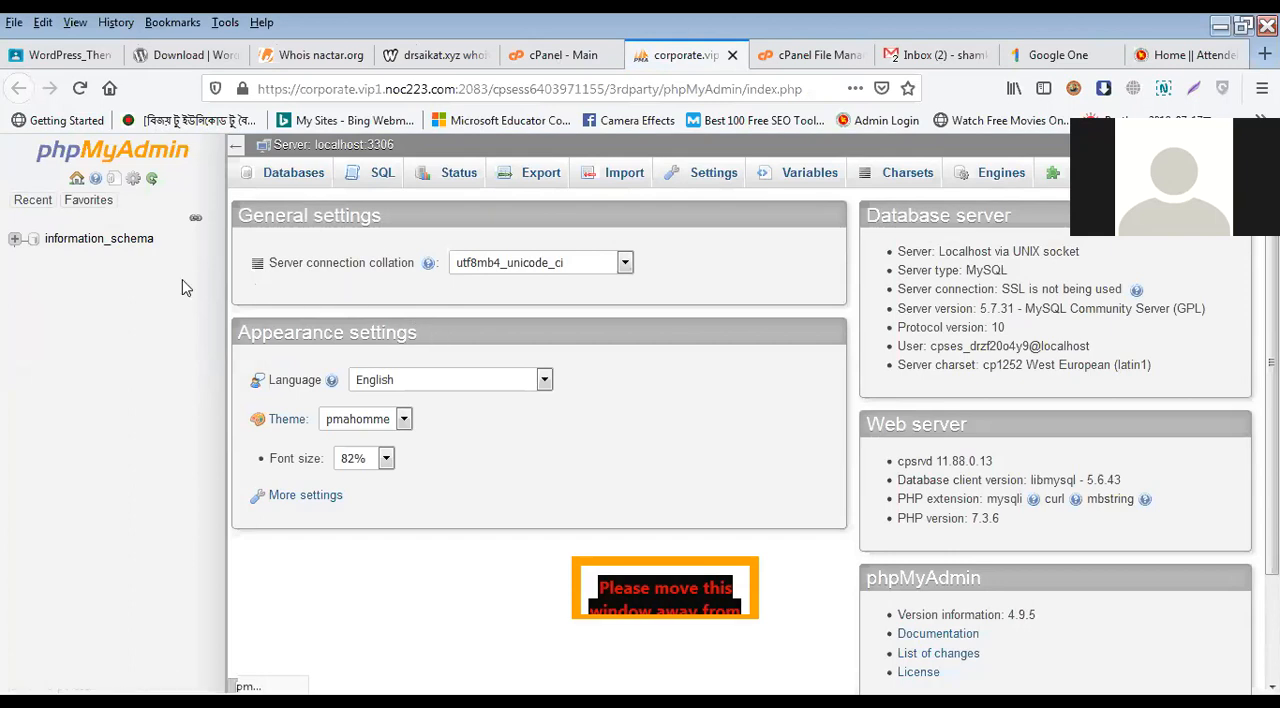
pyautogui.click(732, 55)
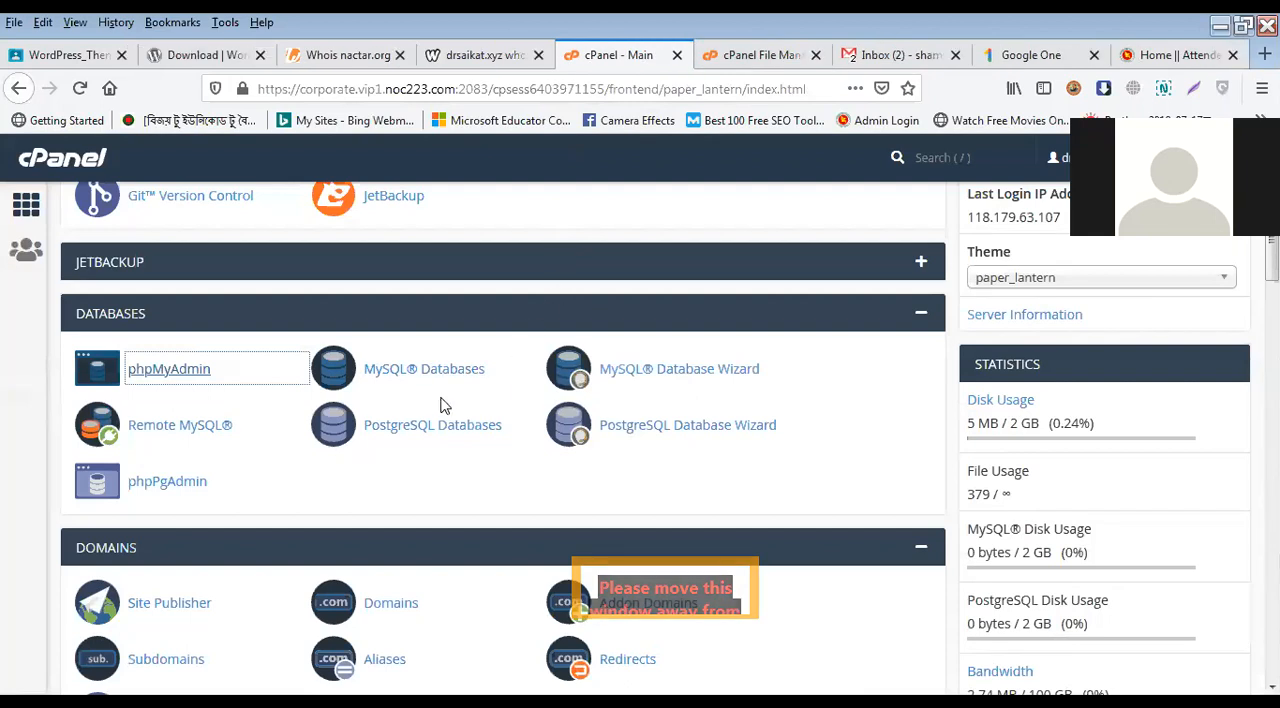
# Step: Open the Addon Domains page and close the Google One, Gmail inbox and Whois nactar.org browser tabs
pyautogui.scroll(-3, 356, 434)
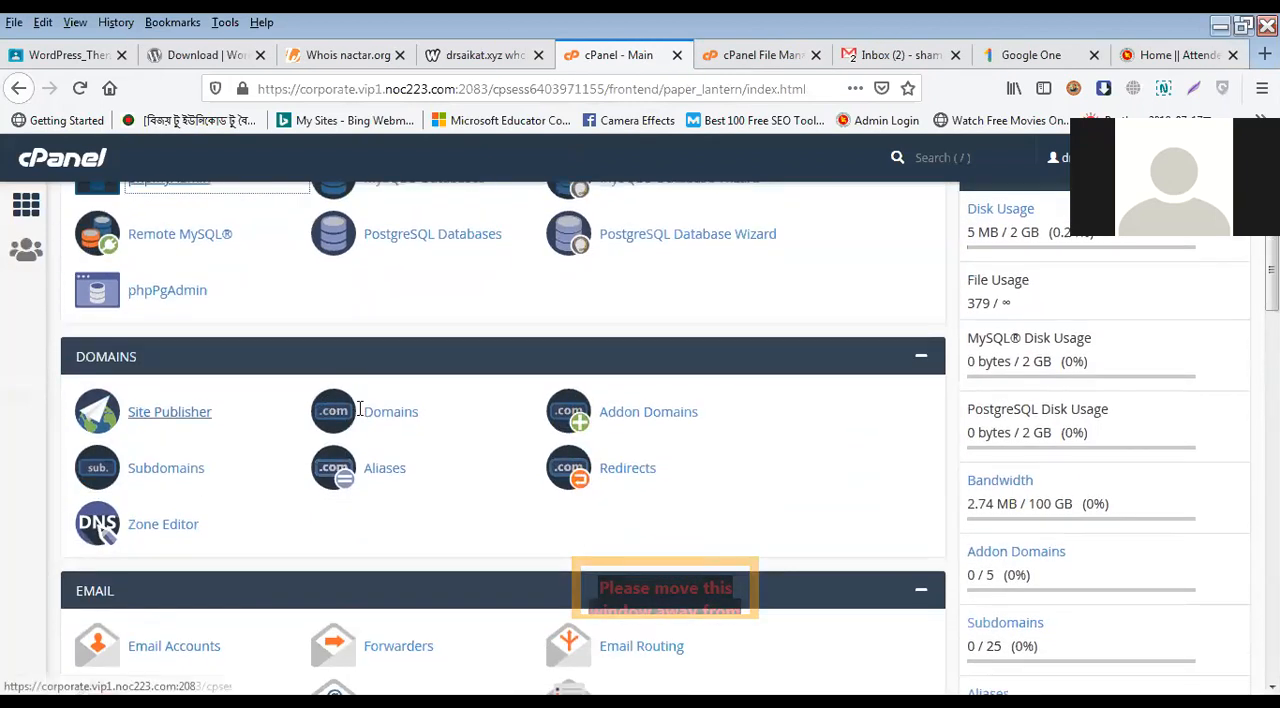
pyautogui.click(624, 418)
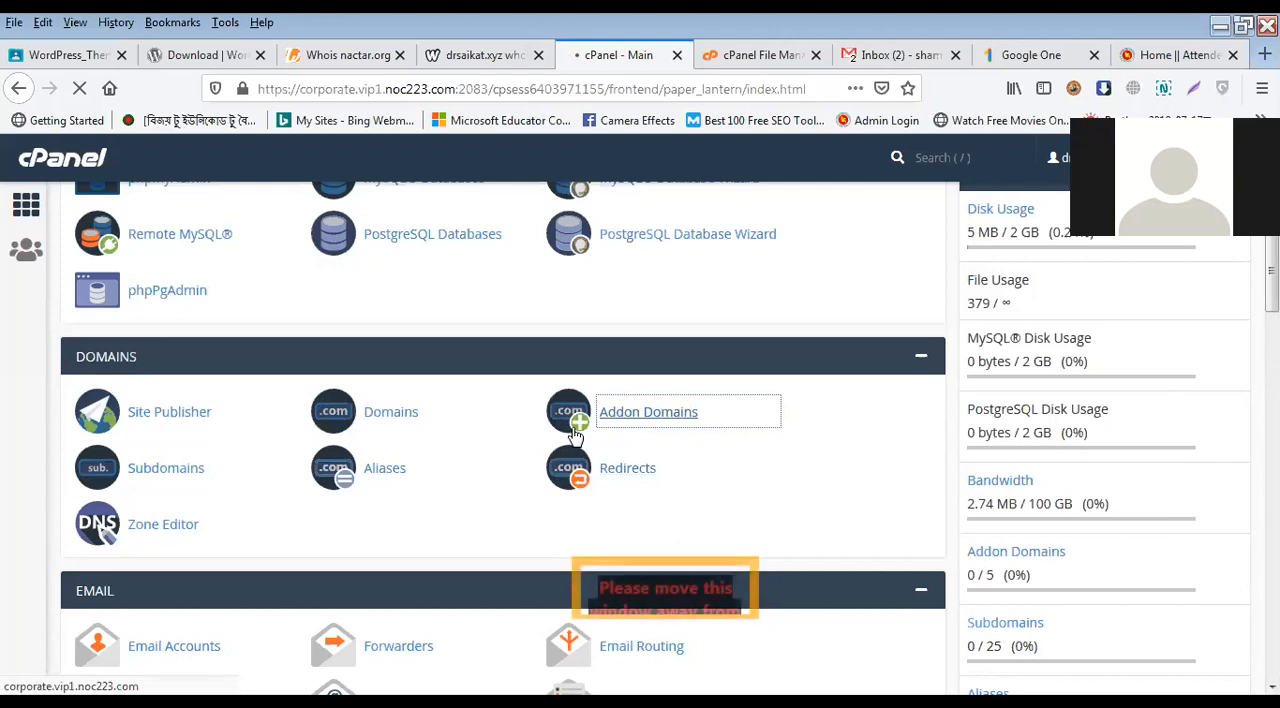
pyautogui.click(1094, 55)
pyautogui.click(956, 56)
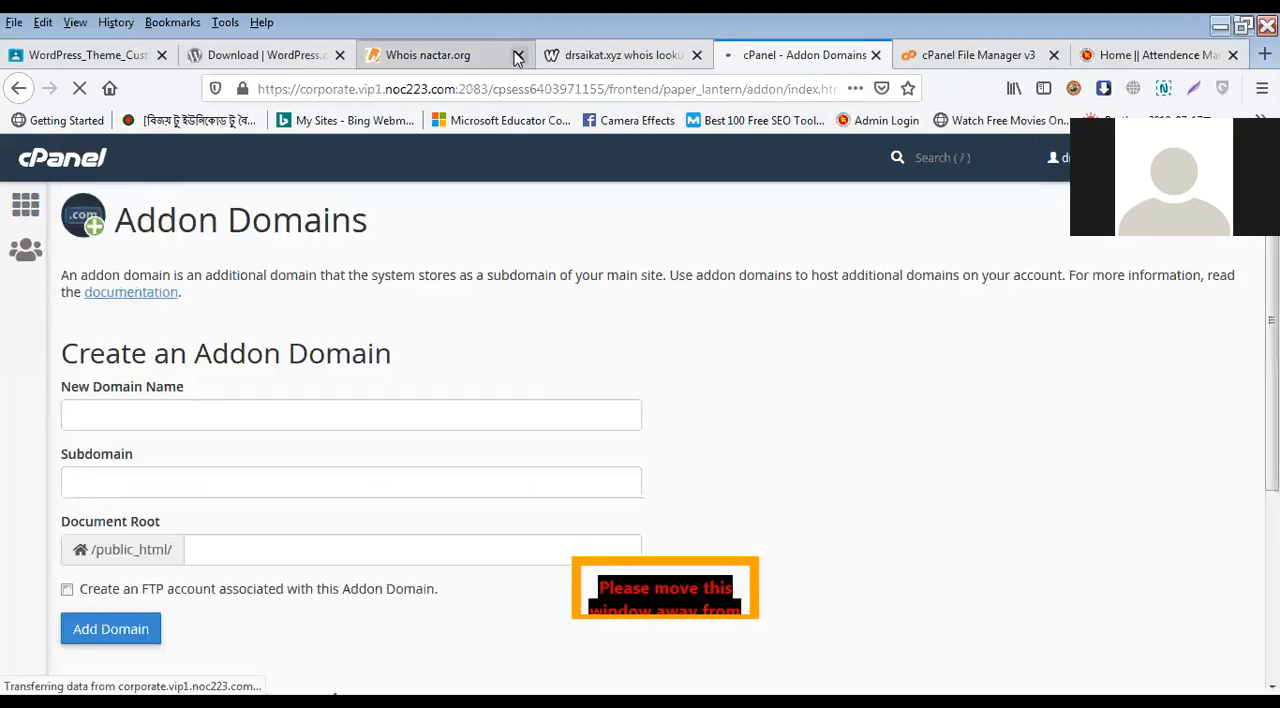
pyautogui.click(516, 55)
# Step: Examine the create and modify sections of the Addon Domains page and return to the cPanel main page
pyautogui.scroll(-2, 116, 320)
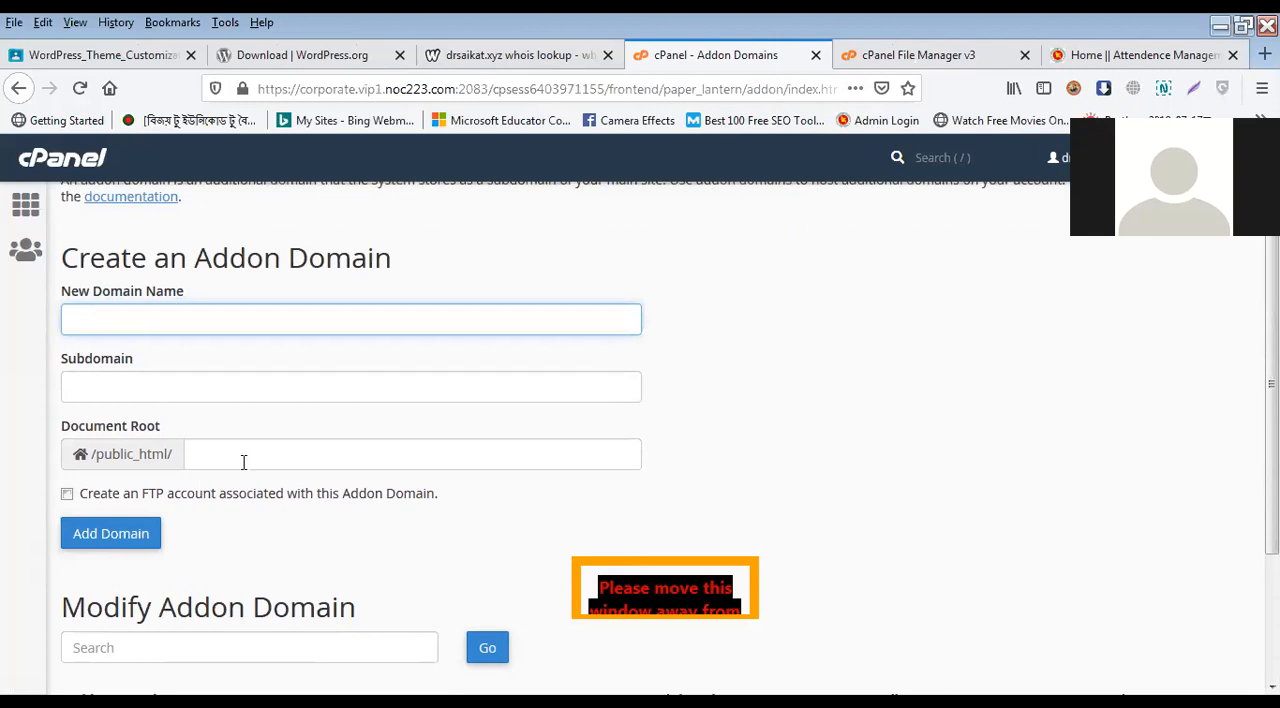
pyautogui.scroll(-4, 243, 462)
pyautogui.scroll(2, 231, 449)
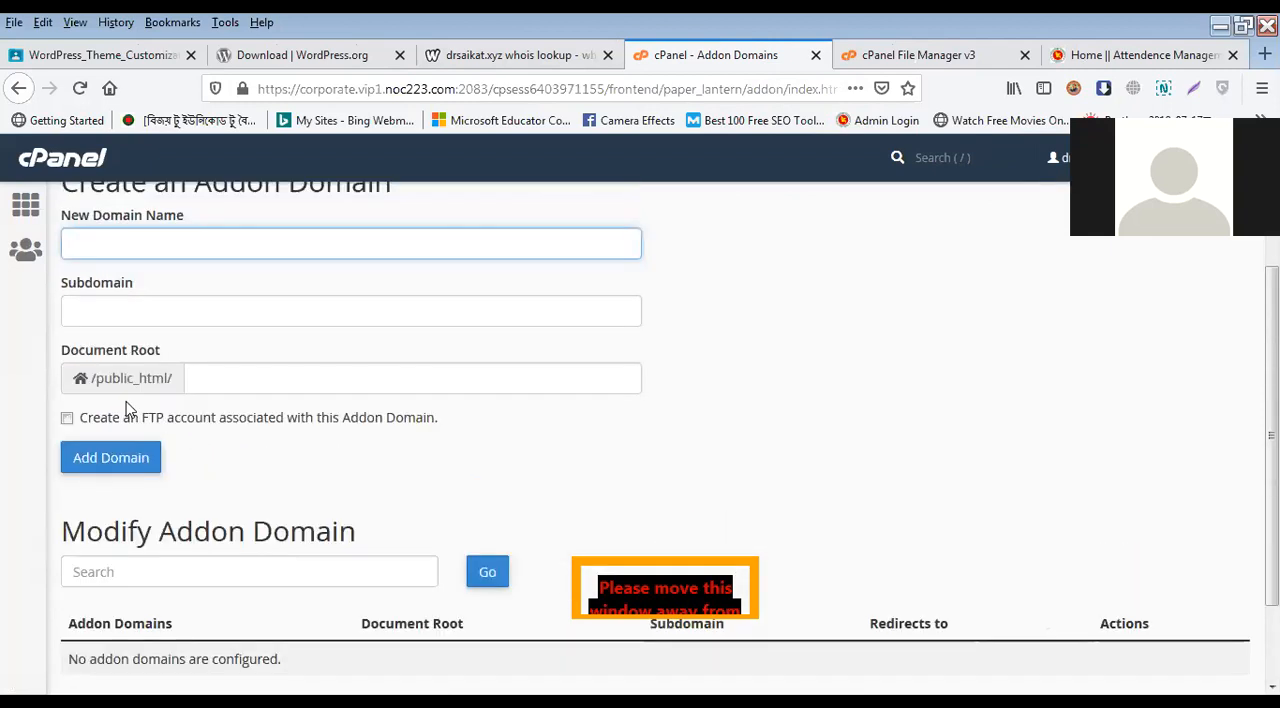
pyautogui.scroll(3, 130, 410)
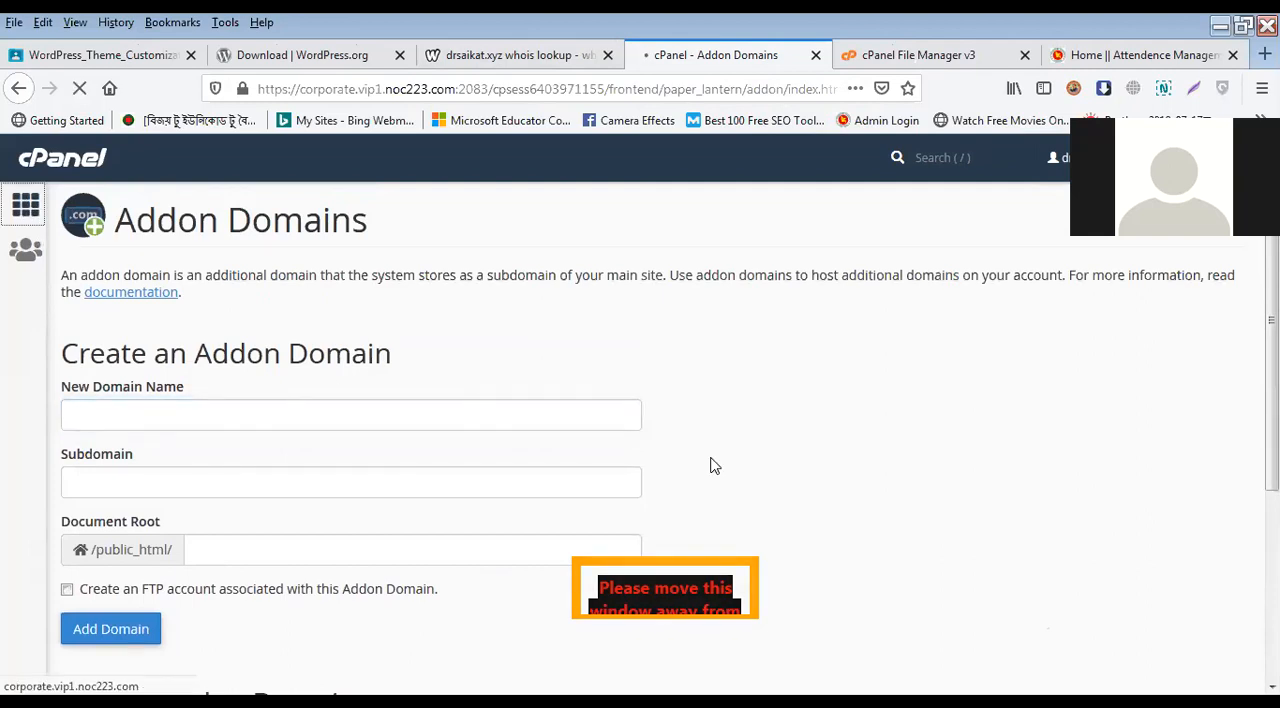
pyautogui.scroll(-2, 706, 470)
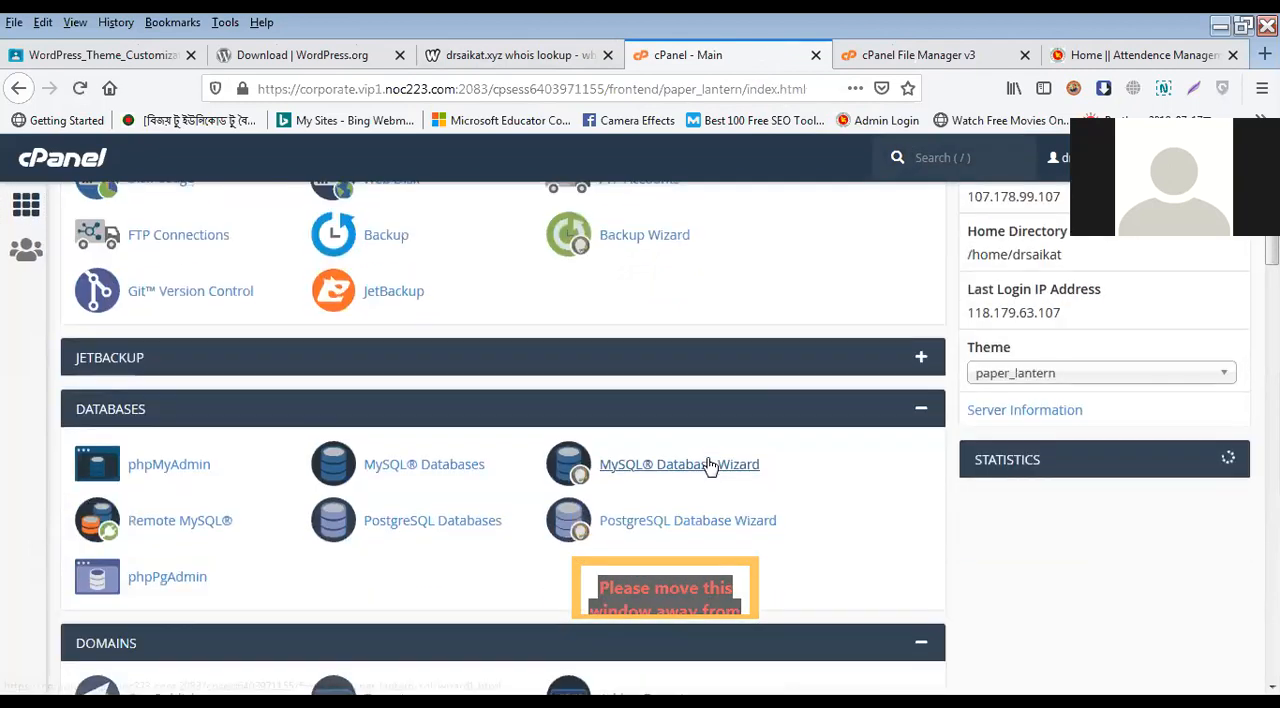
# Step: Open the Subdomains page from the Domains section and look over its Create a Subdomain and Modify a Subdomain sections
pyautogui.scroll(-3, 708, 466)
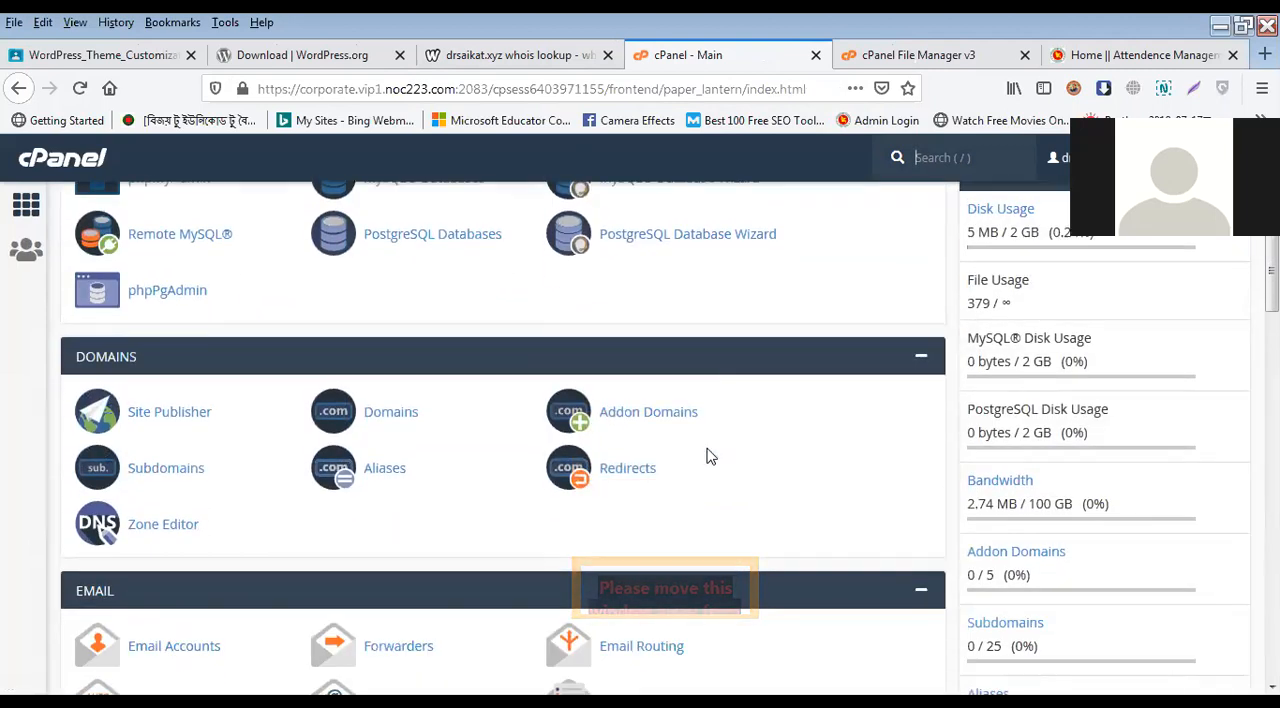
pyautogui.scroll(-3, 471, 380)
pyautogui.scroll(1, 300, 395)
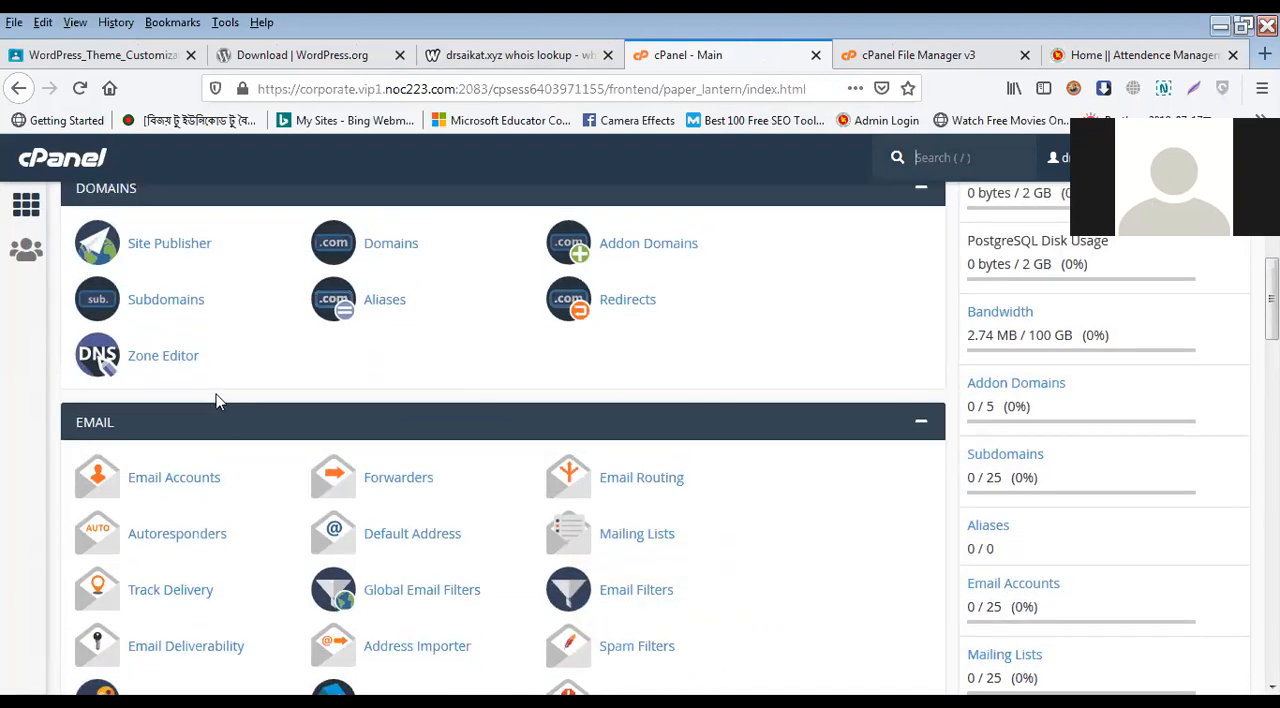
pyautogui.scroll(1, 215, 398)
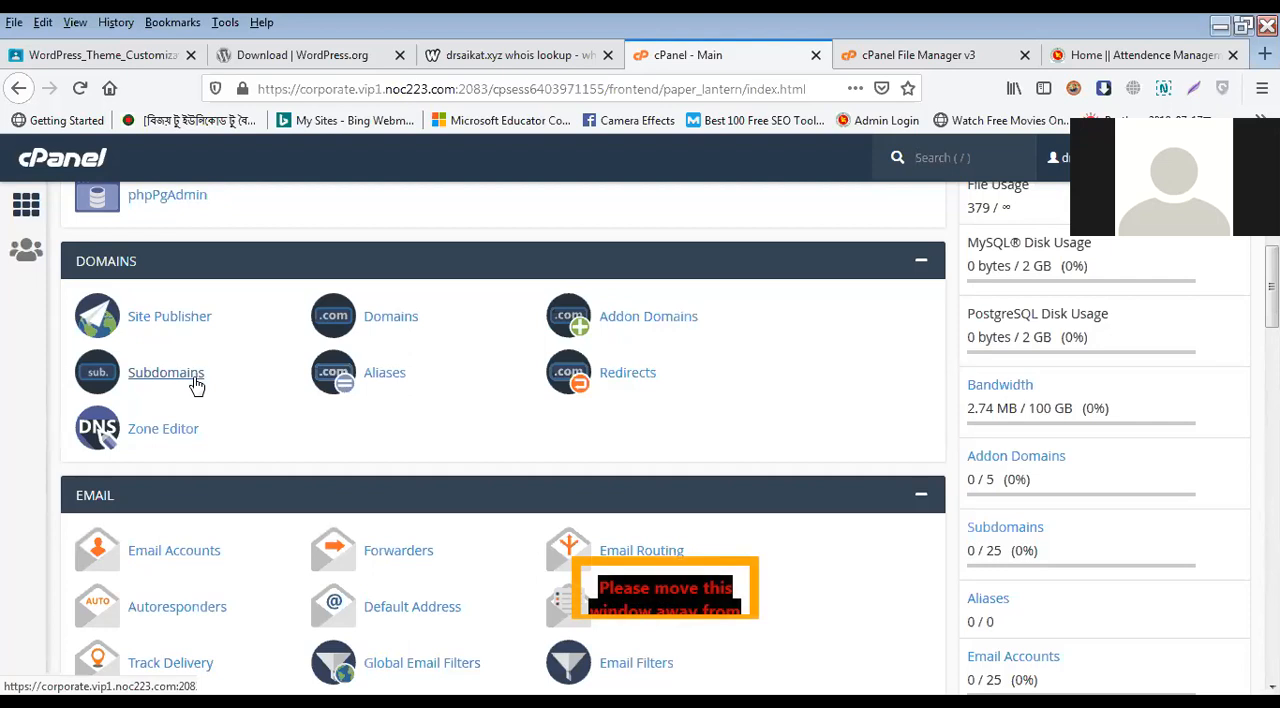
pyautogui.click(196, 384)
pyautogui.click(488, 414)
pyautogui.scroll(-3, 480, 417)
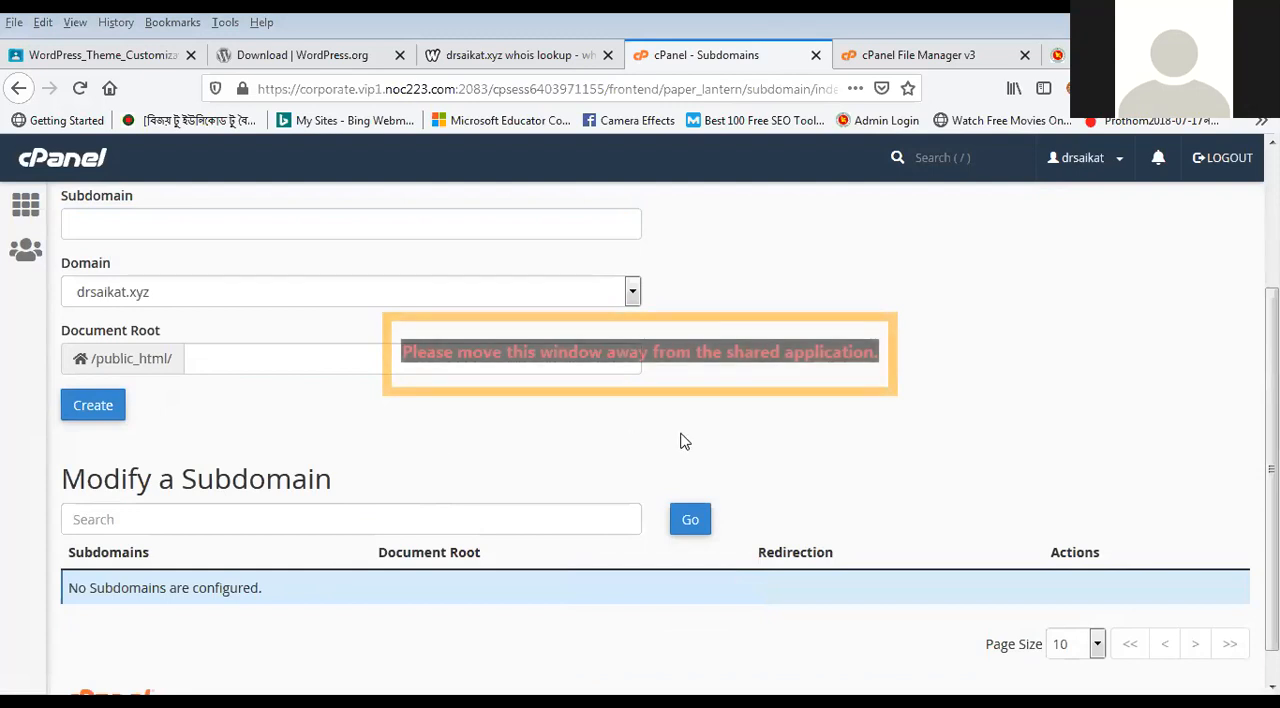
pyautogui.scroll(3, 454, 440)
pyautogui.scroll(-2, 234, 405)
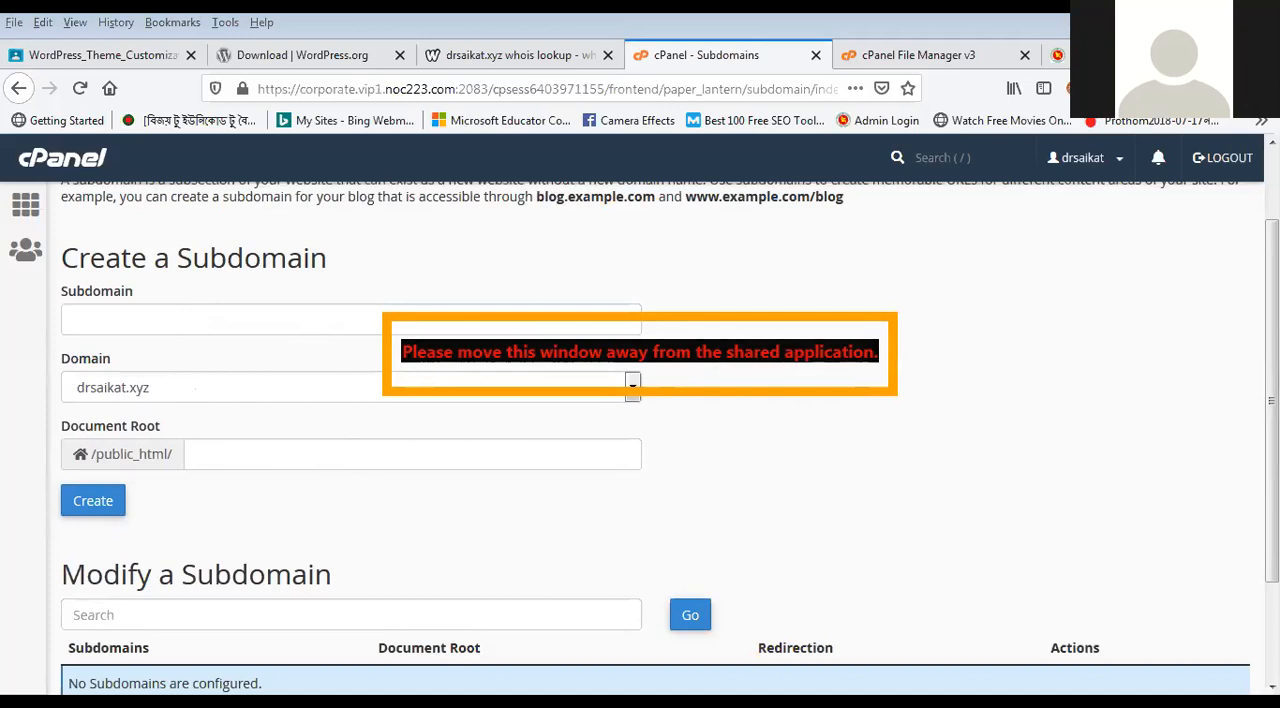
# Step: Switch to the drsaikat.txt notes in Notepad, highlight the demo1 prefix and the full demo1.drsaikat.xyz line, and return to the browser
pyautogui.hotkey('alt', 'Tab')
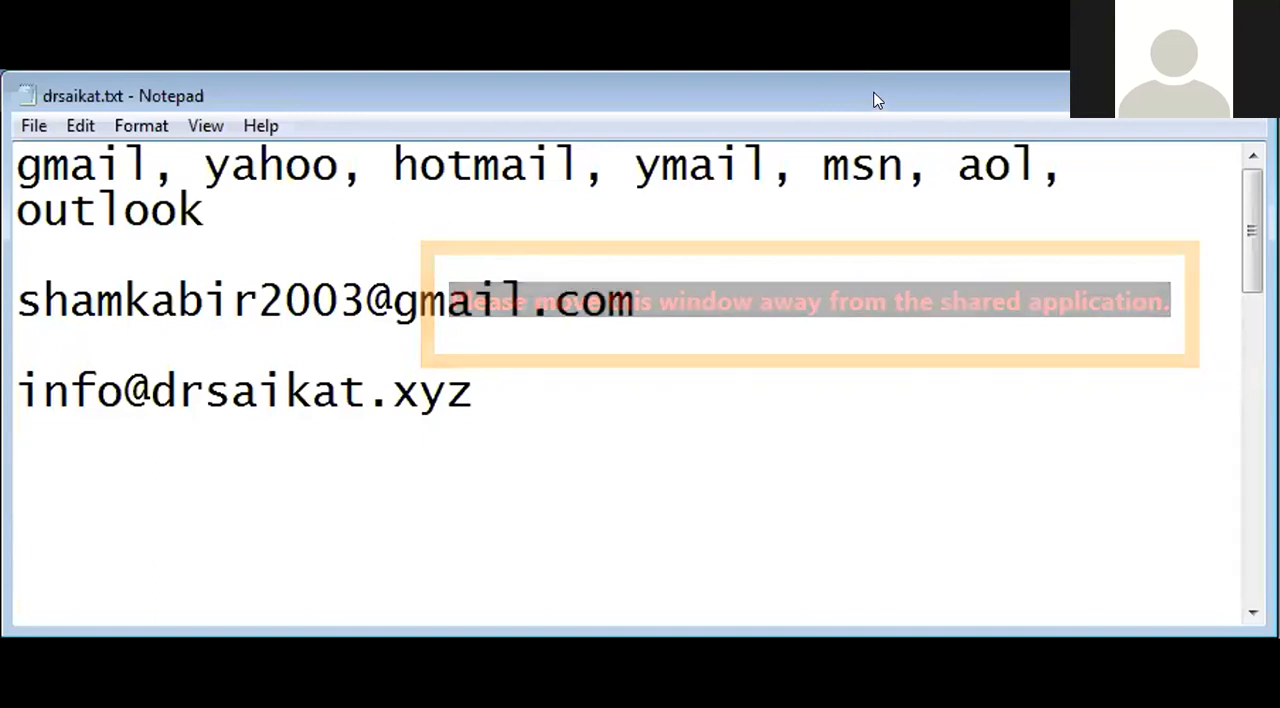
pyautogui.scroll(-5, 286, 357)
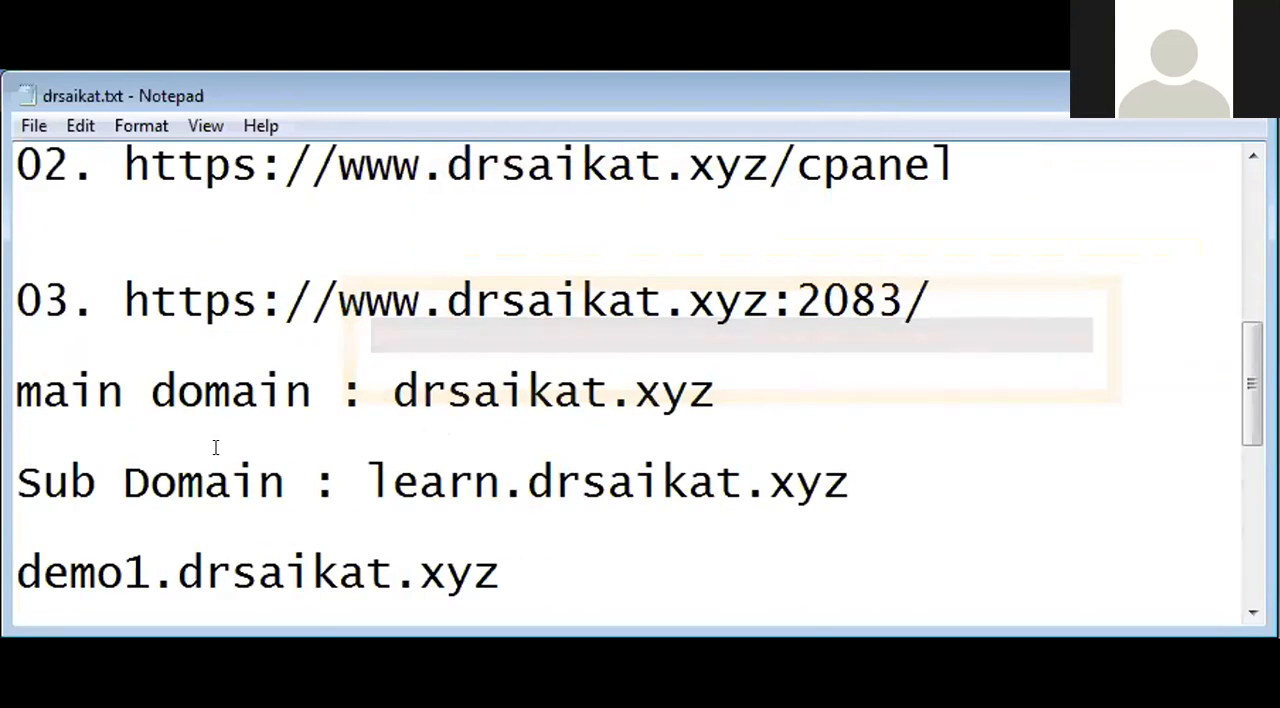
pyautogui.click(148, 574)
pyautogui.keyDown('shift'); pyautogui.click(12, 572); pyautogui.keyUp('shift')
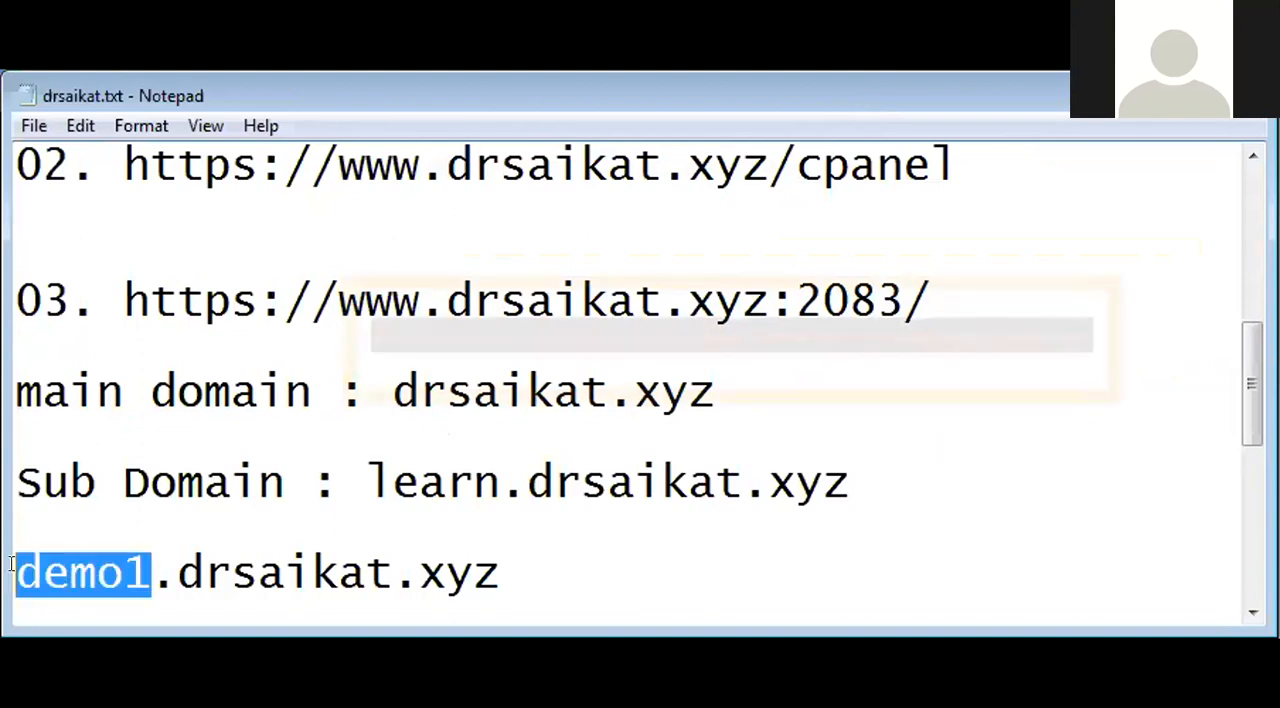
pyautogui.click(68, 560)
pyautogui.moveTo(14, 572); pyautogui.dragTo(540, 563)
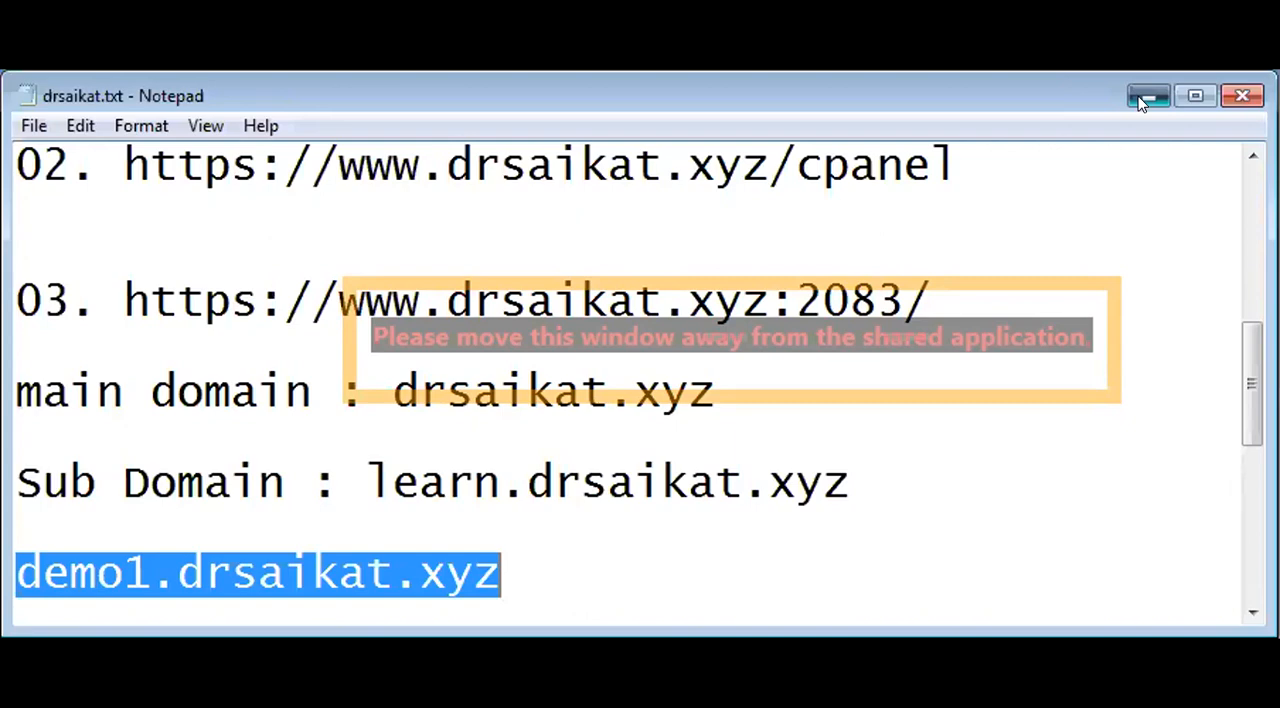
pyautogui.click(1148, 95)
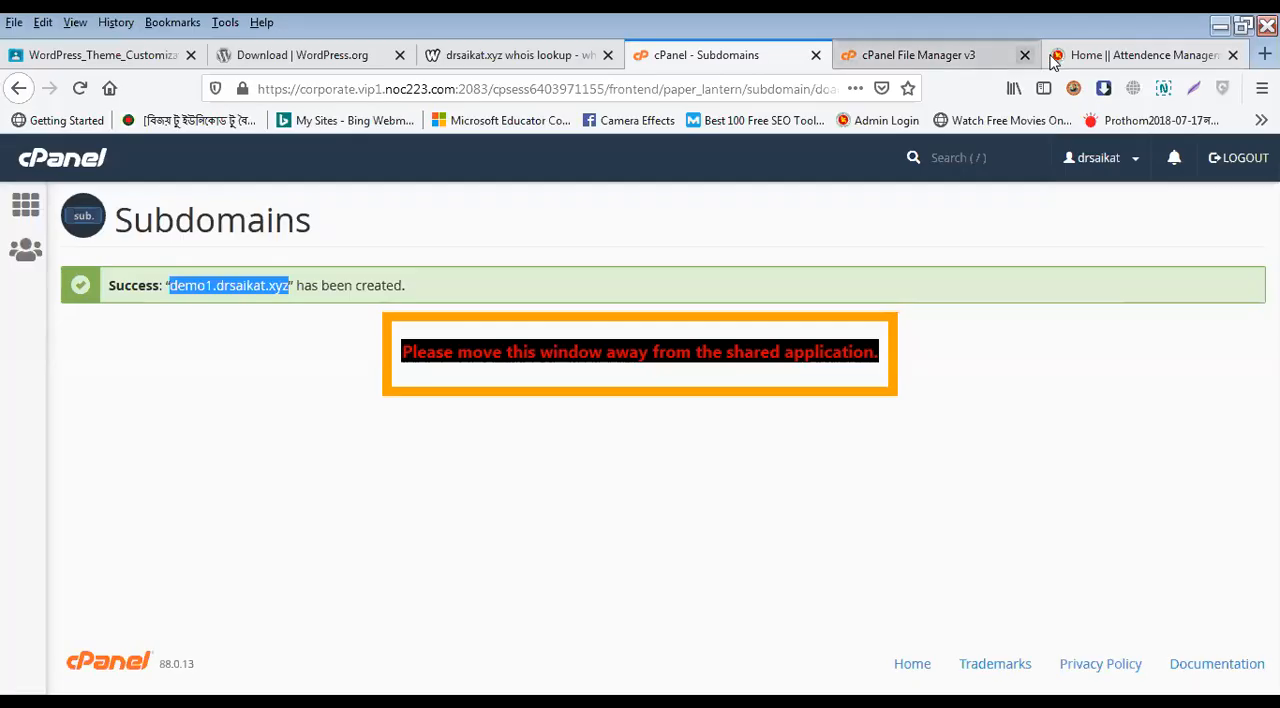
# Step: View the public_html folder in the File Manager browser tab and go back to the cPanel main page
pyautogui.click(924, 58)
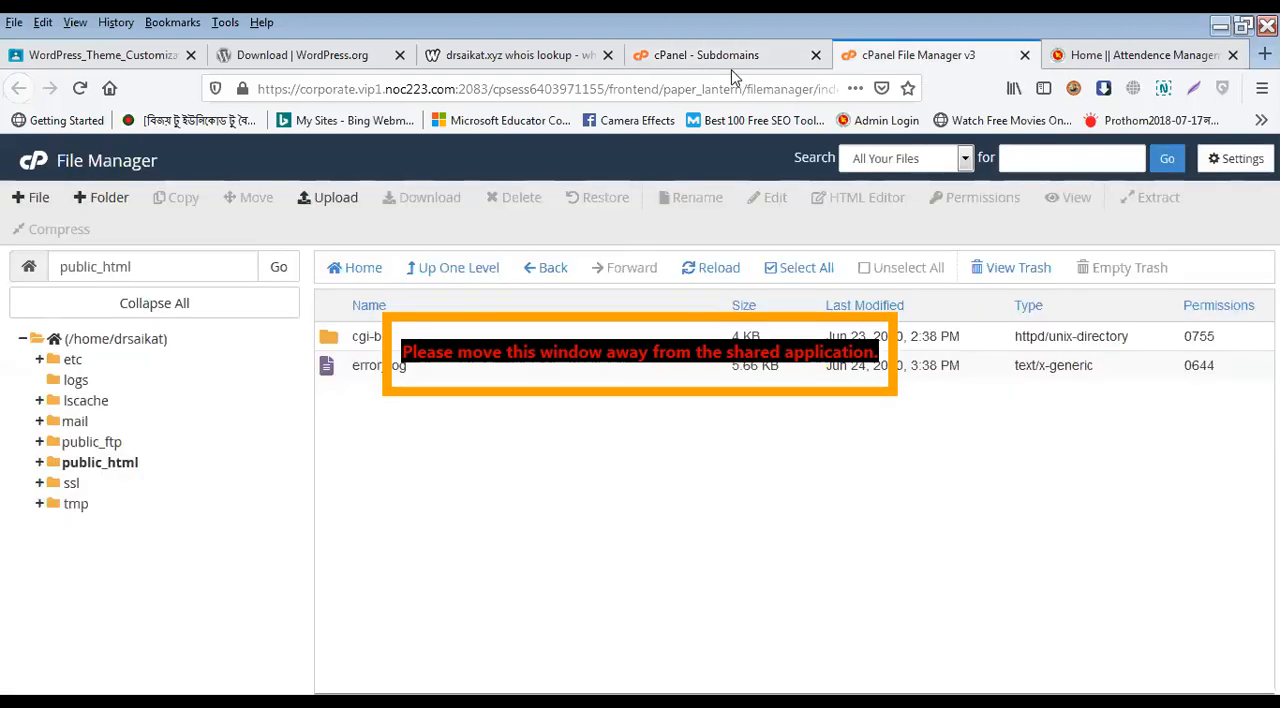
pyautogui.click(712, 55)
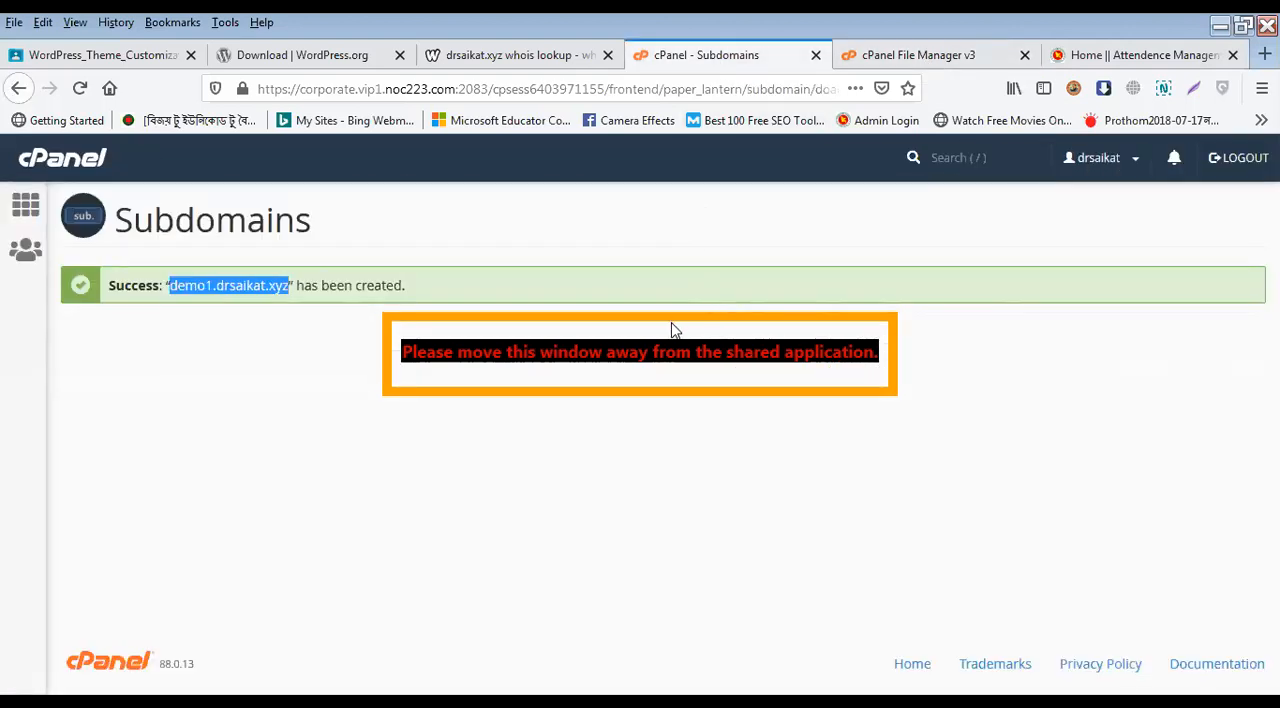
pyautogui.click(29, 218)
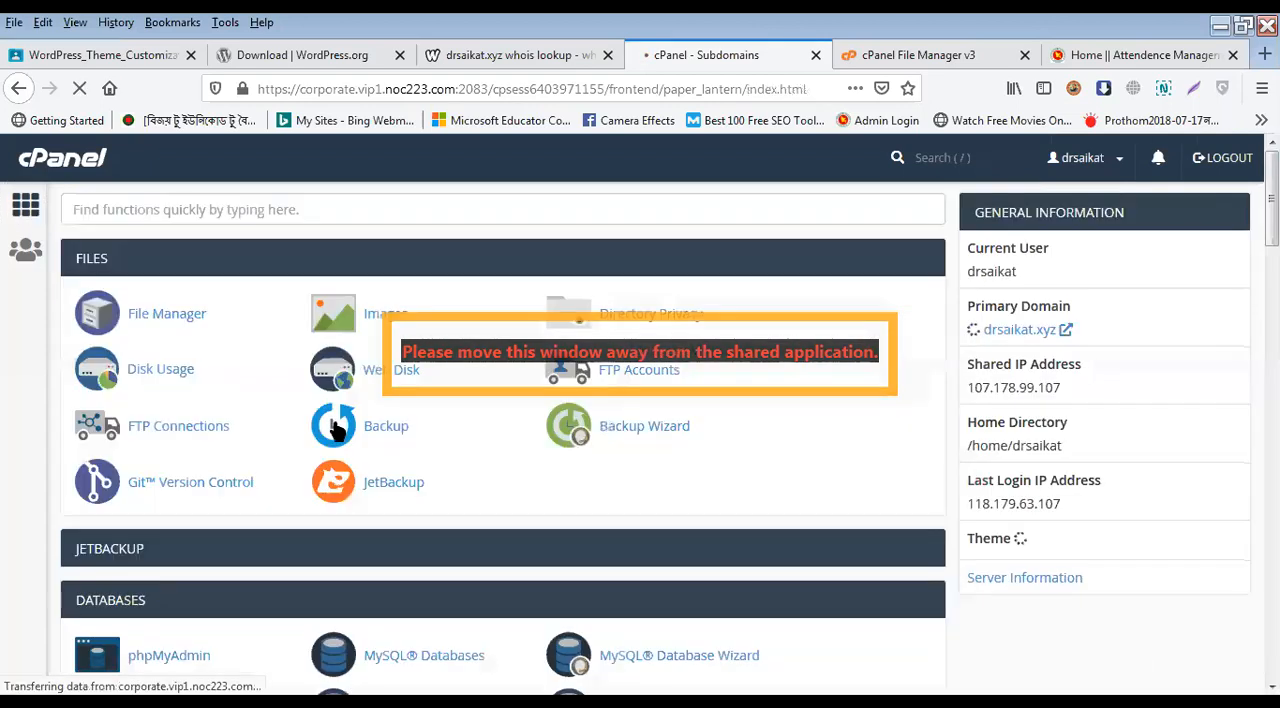
# Step: Open the Subdomains page and permanently remove the subdomain demo1.drsaikat.xyz from the existing subdomains
pyautogui.scroll(-5, 280, 460)
pyautogui.scroll(-3, 256, 478)
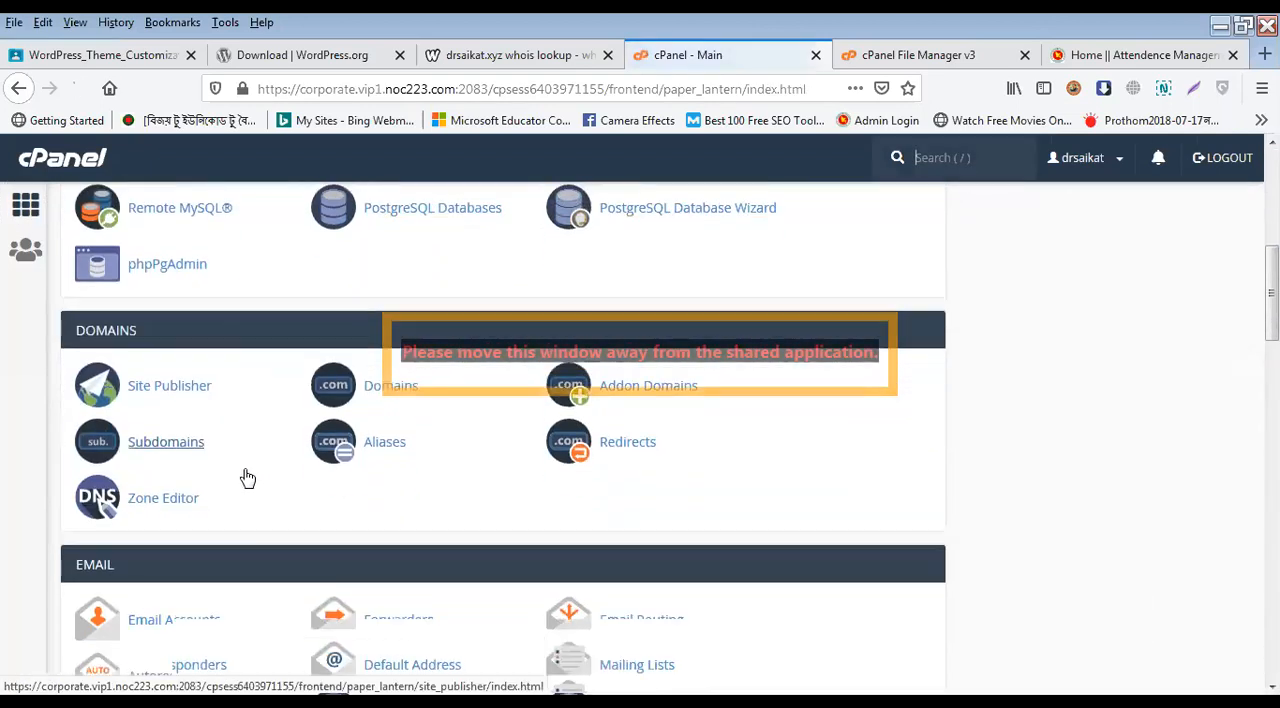
pyautogui.scroll(6, 246, 477)
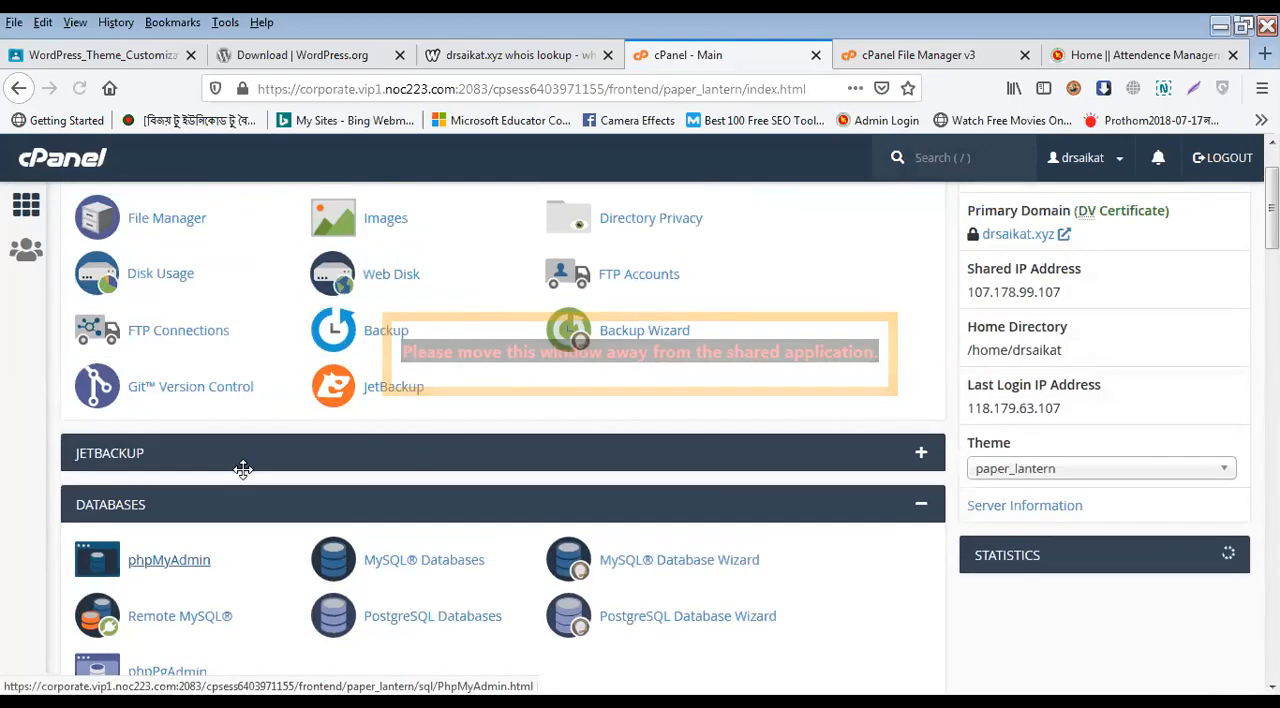
pyautogui.scroll(-4, 240, 472)
pyautogui.click(205, 485)
pyautogui.scroll(-4, 240, 468)
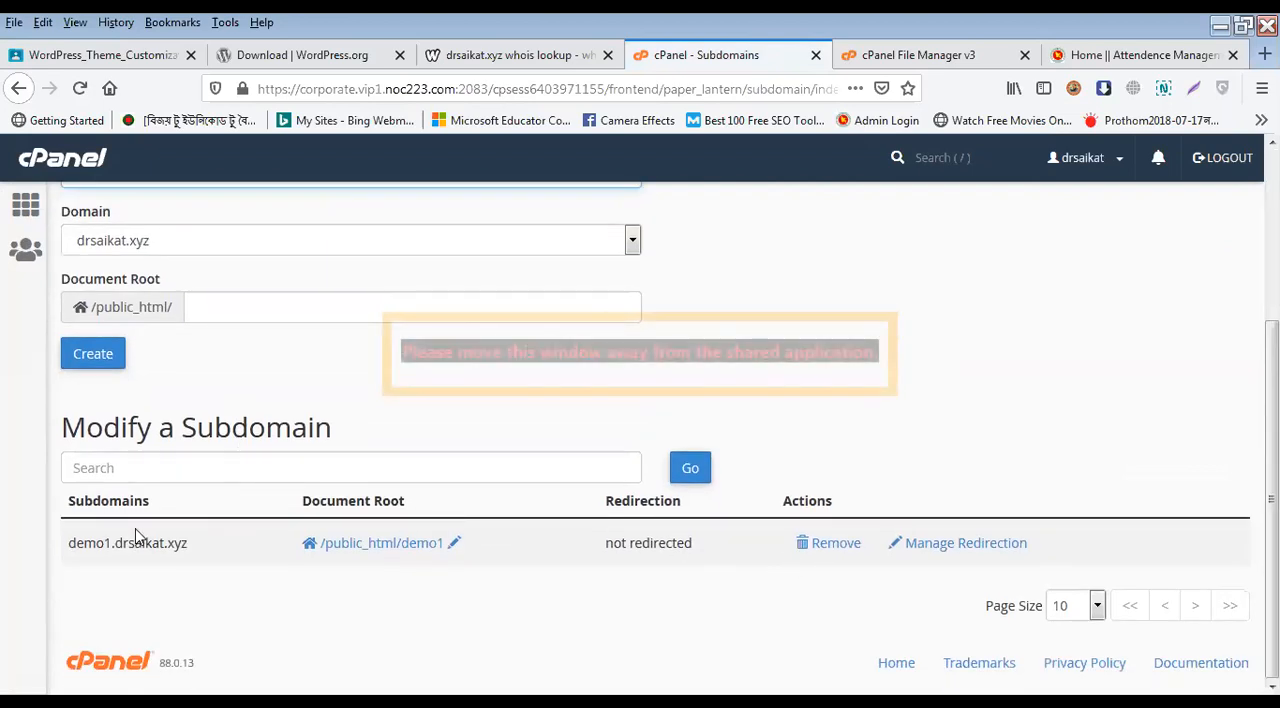
pyautogui.click(822, 558)
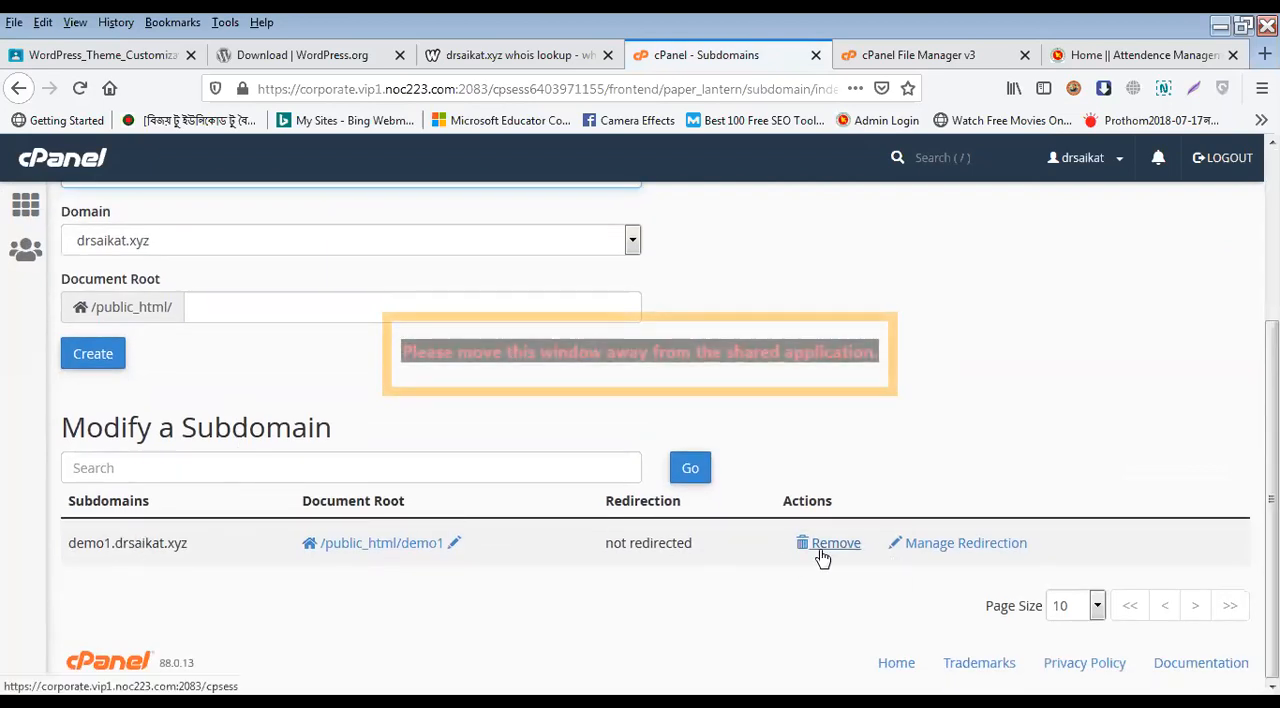
pyautogui.click(158, 312)
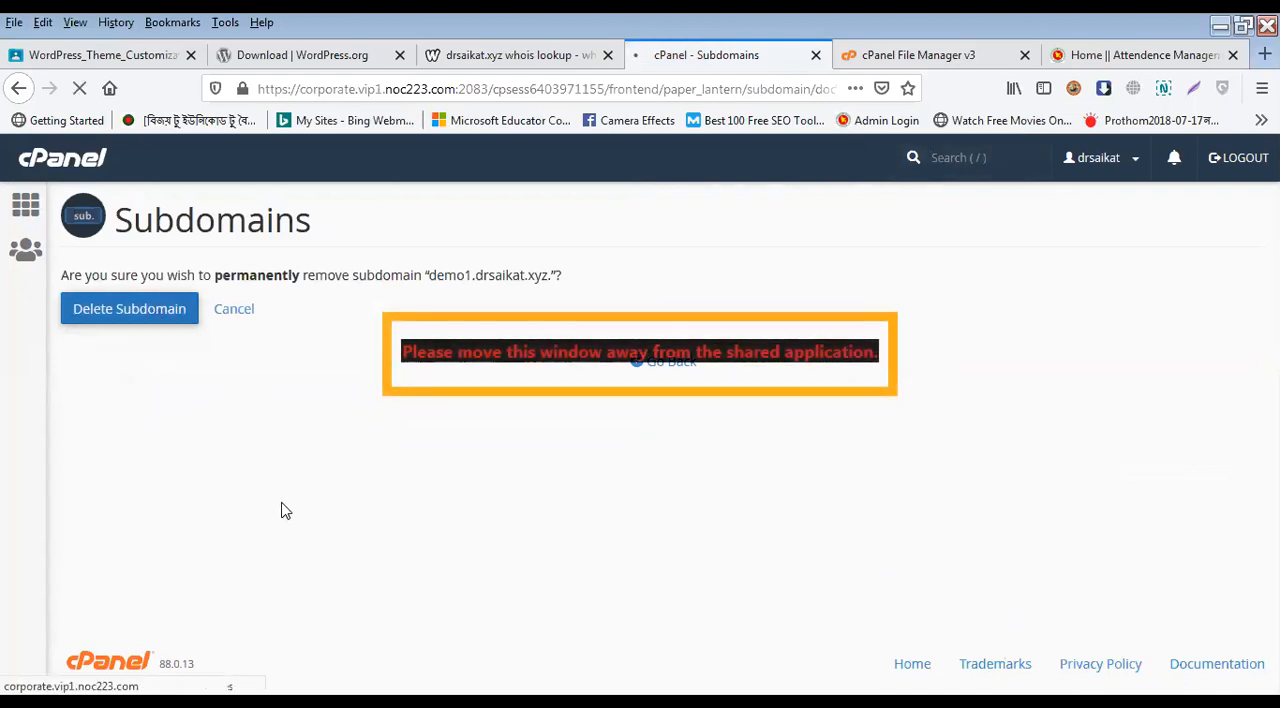
# Step: Create the subdomain demo1 under drsaikat.xyz with document root /public_html/demo1, and return to the cPanel main page
pyautogui.click(30, 210)
pyautogui.scroll(-5, 309, 497)
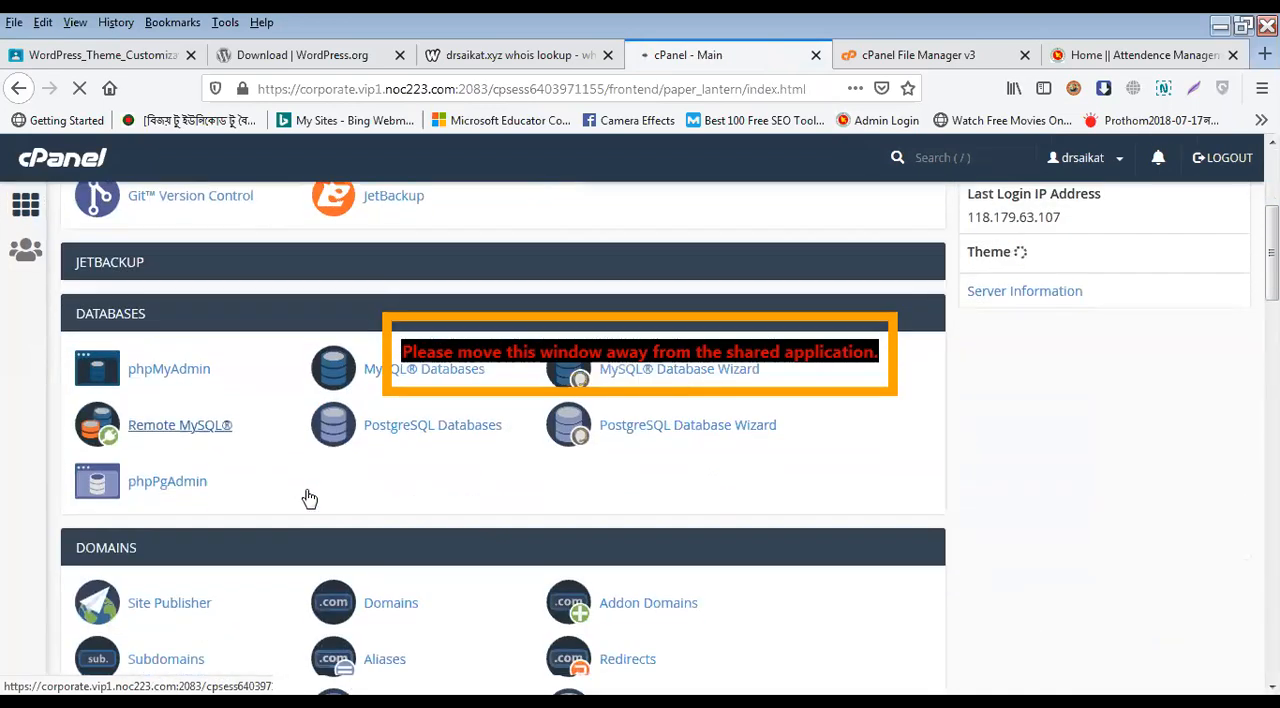
pyautogui.click(172, 480)
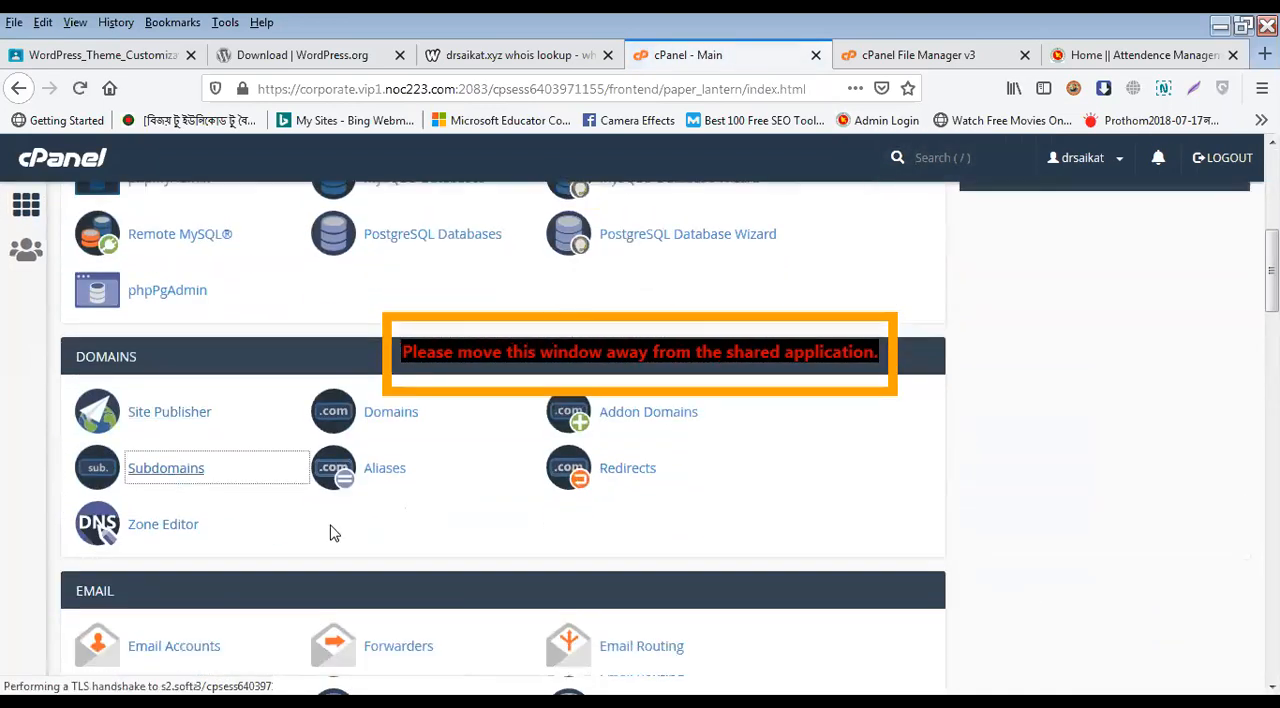
pyautogui.click(258, 415)
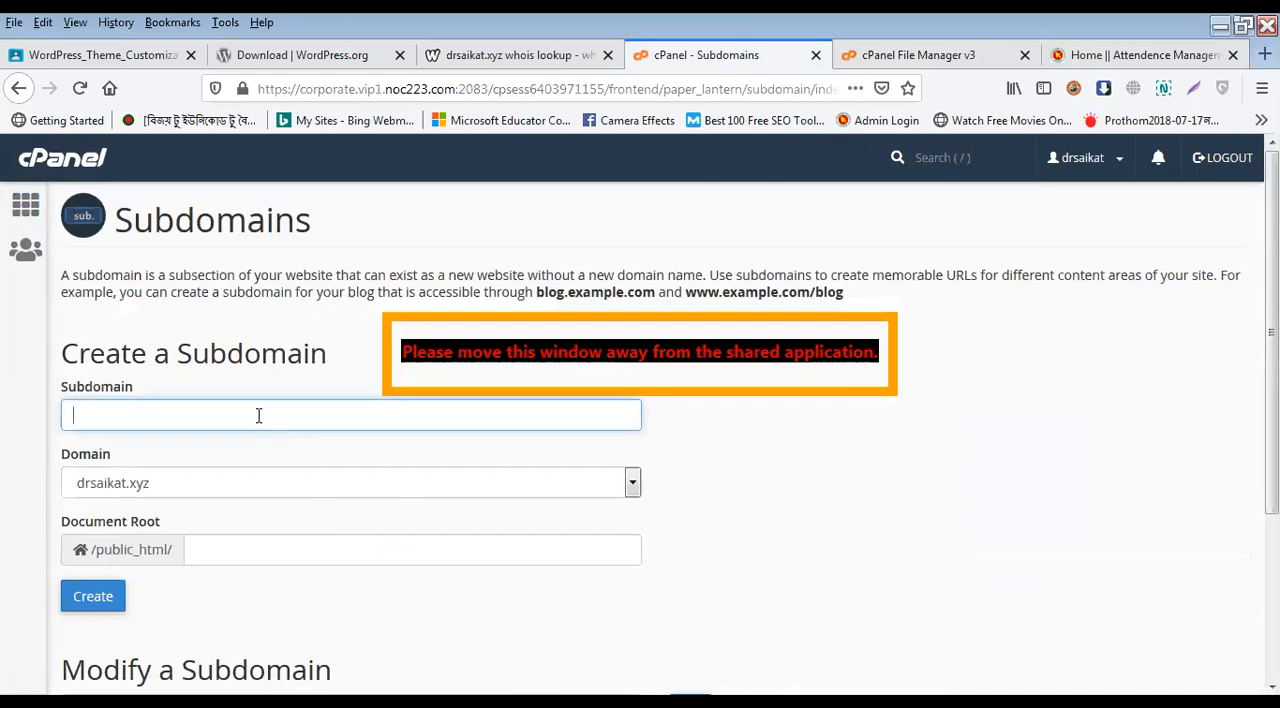
pyautogui.write('demo1')
pyautogui.click(238, 390)
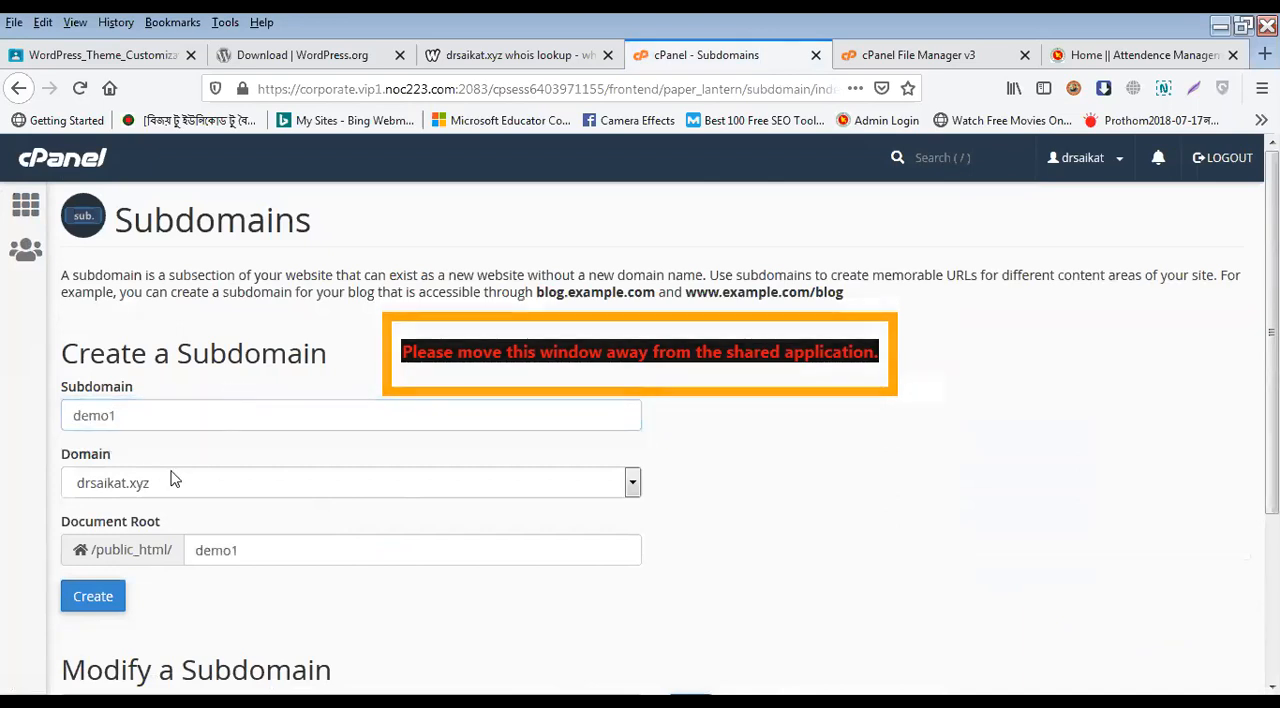
pyautogui.click(95, 598)
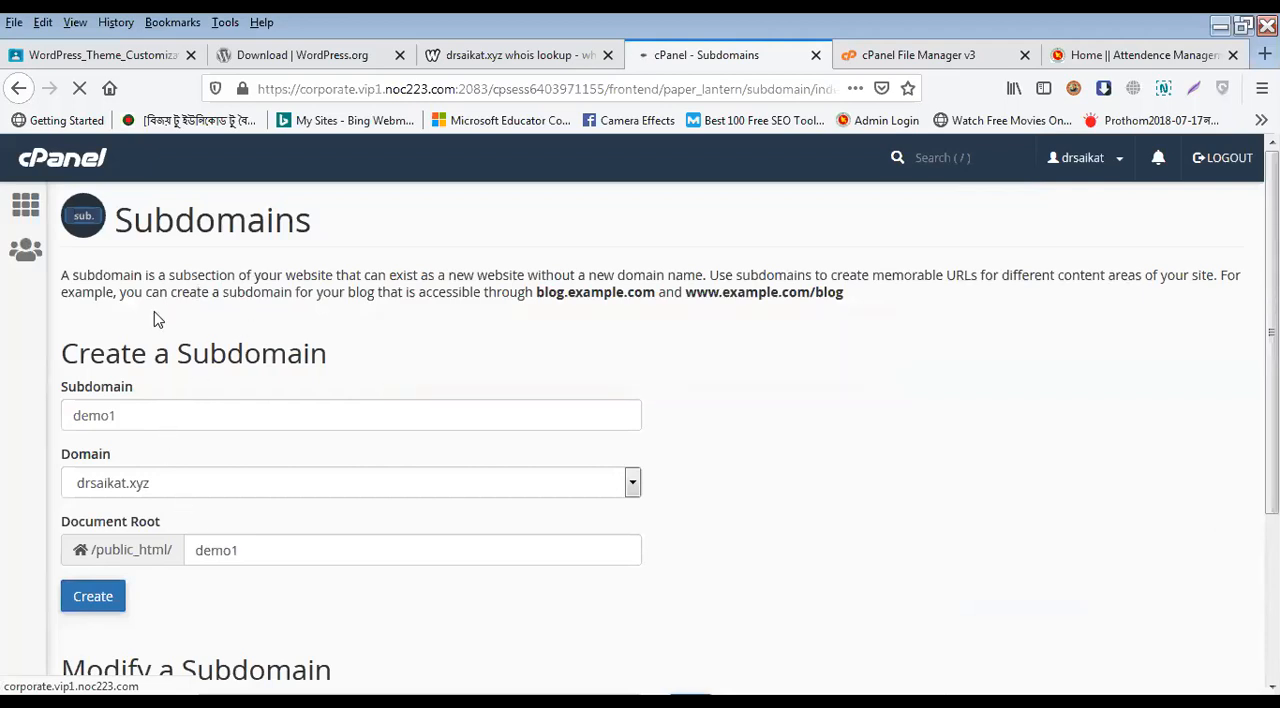
pyautogui.scroll(-2, 192, 543)
pyautogui.scroll(-1, 194, 540)
pyautogui.scroll(3, 194, 540)
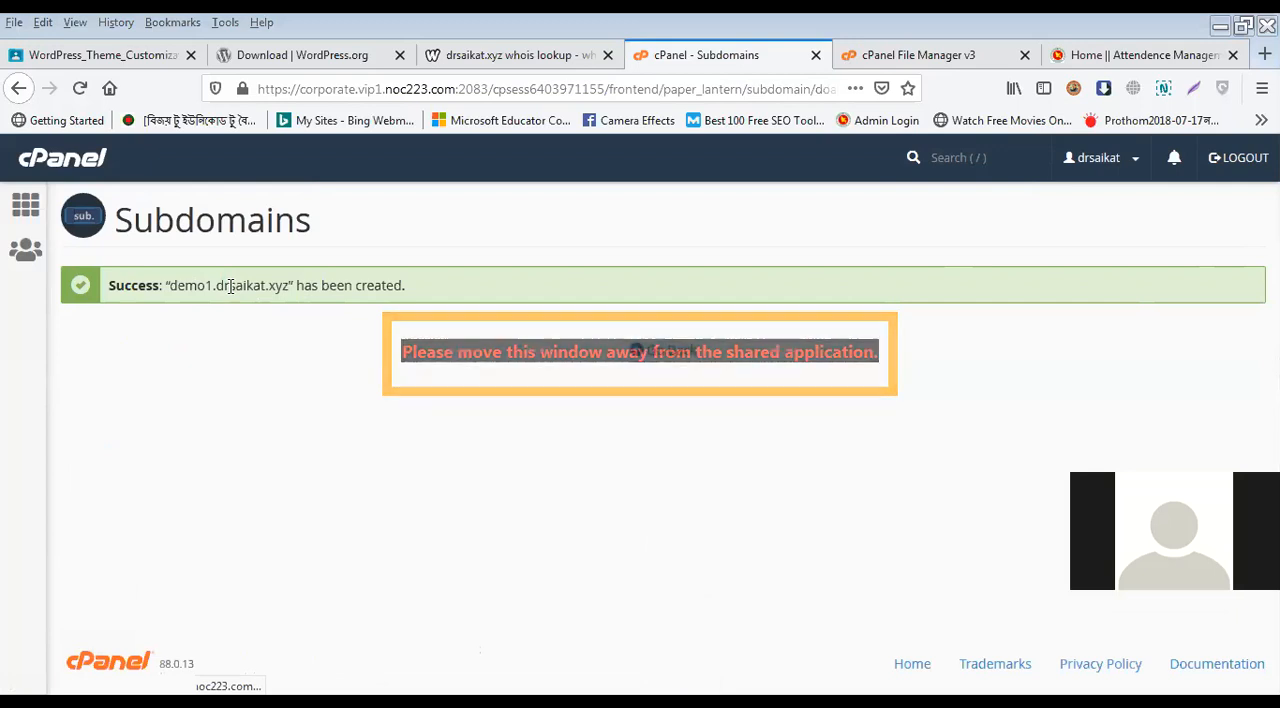
pyautogui.click(28, 210)
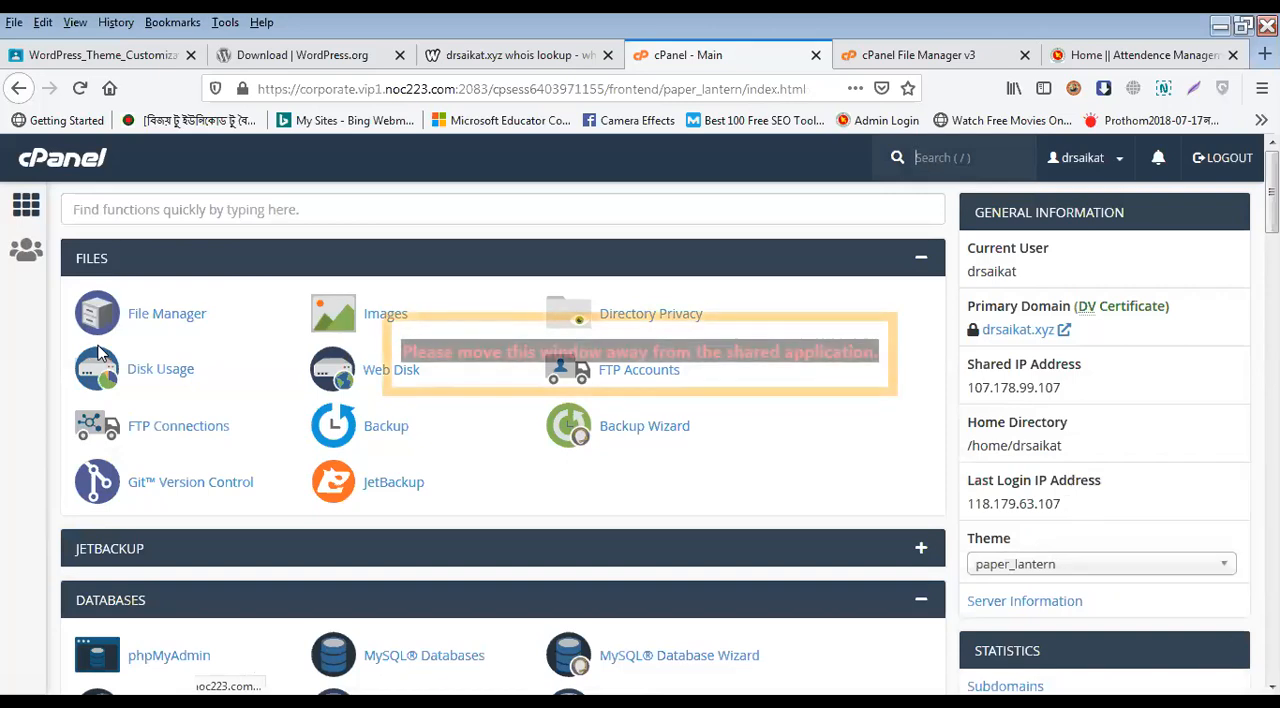
# Step: Open the Email Accounts page from the Email section of cPanel and highlight the count of available accounts
pyautogui.scroll(-4, 408, 420)
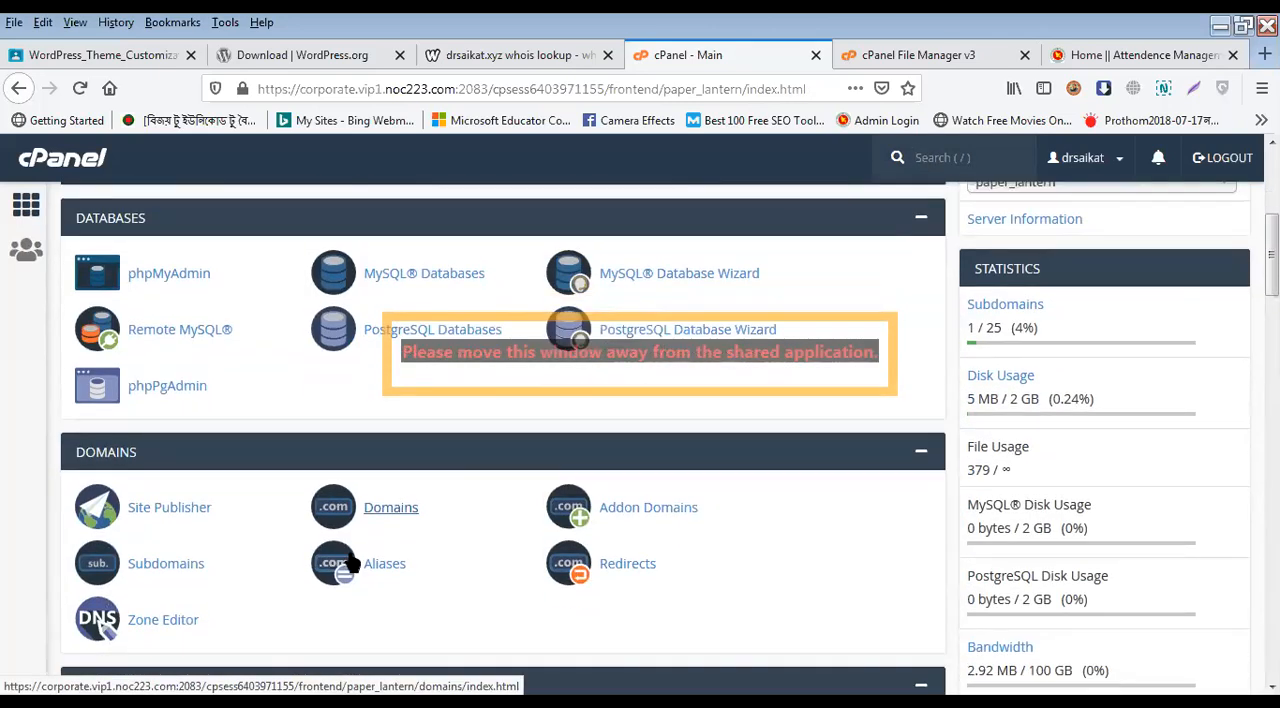
pyautogui.scroll(-2, 362, 532)
pyautogui.scroll(1, 363, 523)
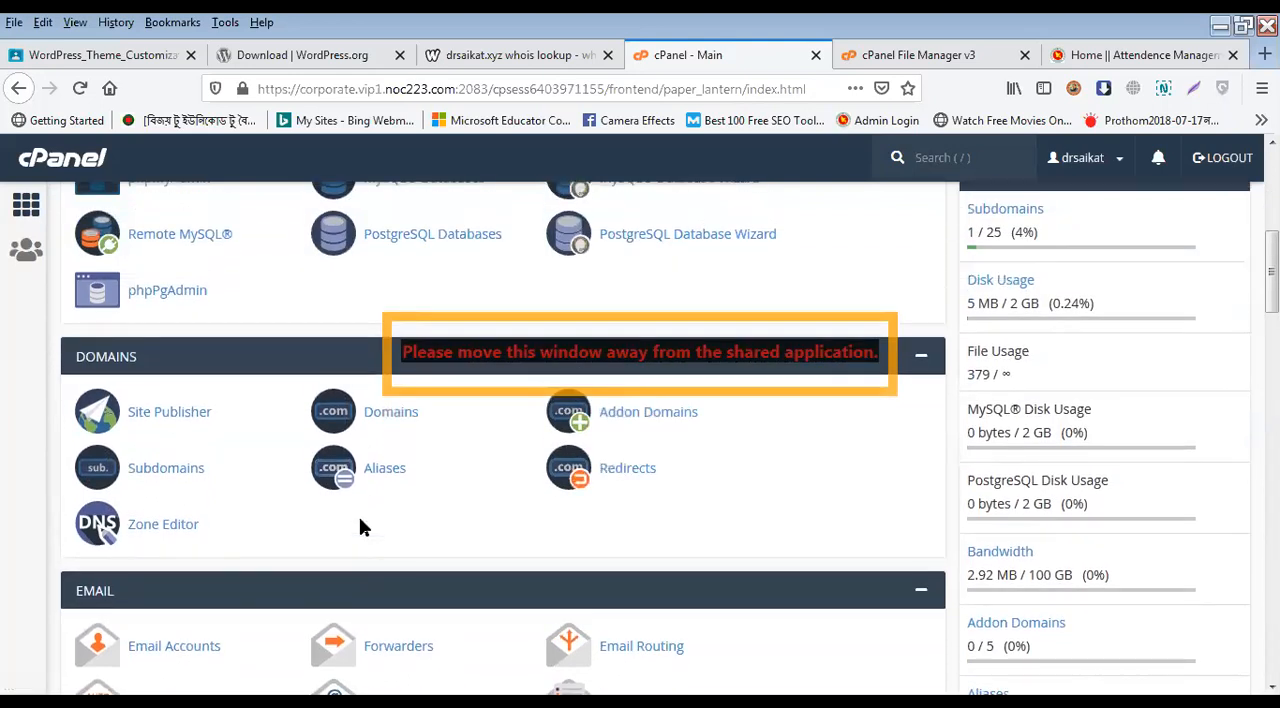
pyautogui.scroll(-2, 362, 527)
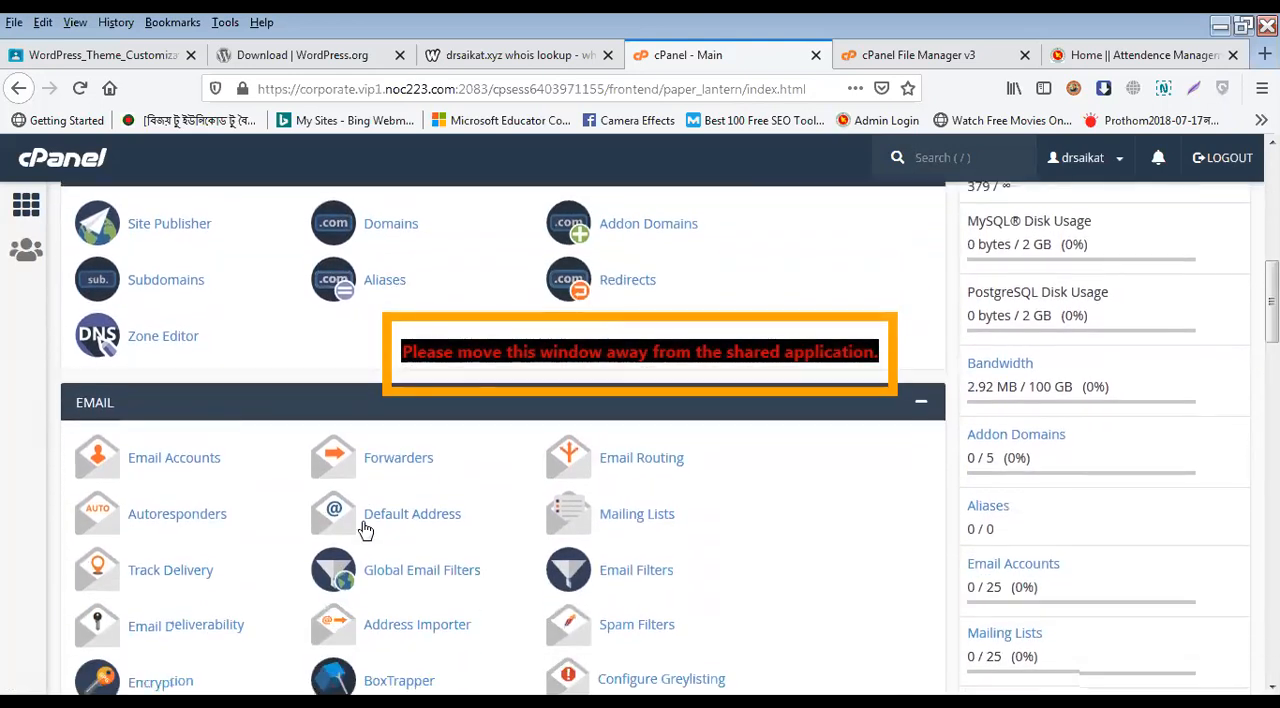
pyautogui.click(165, 460)
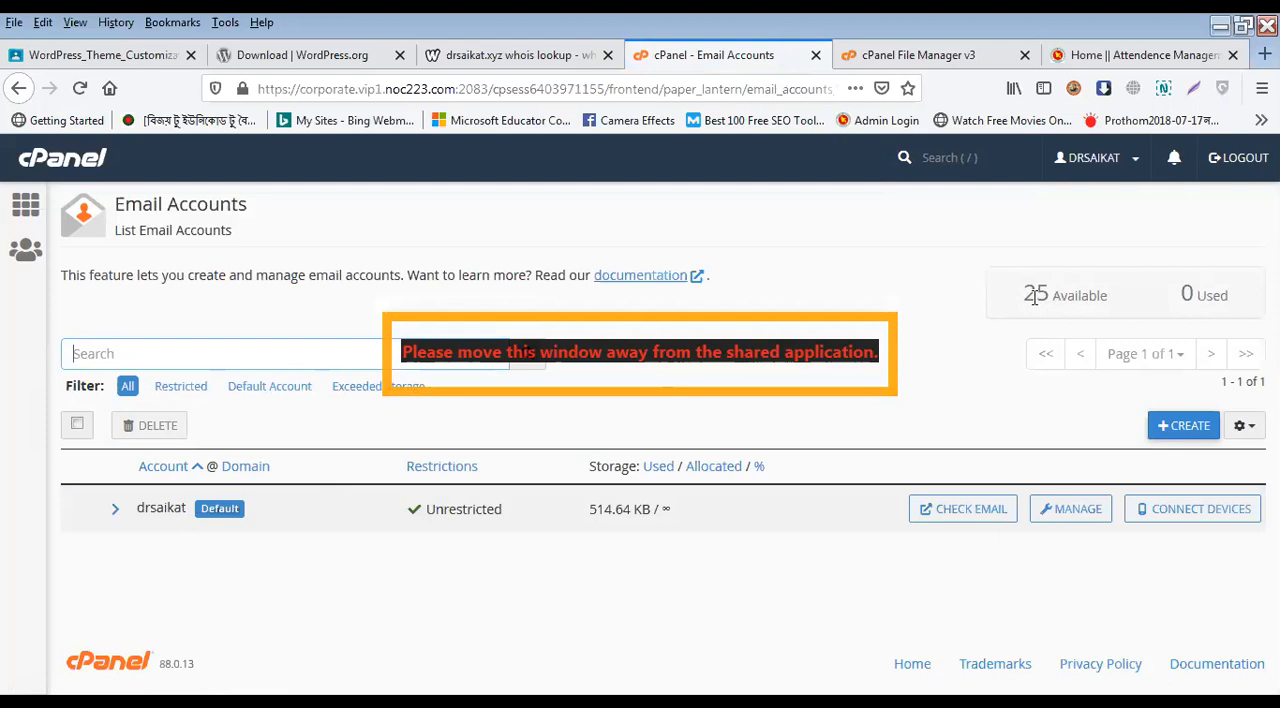
pyautogui.moveTo(1026, 296); pyautogui.dragTo(1110, 298)
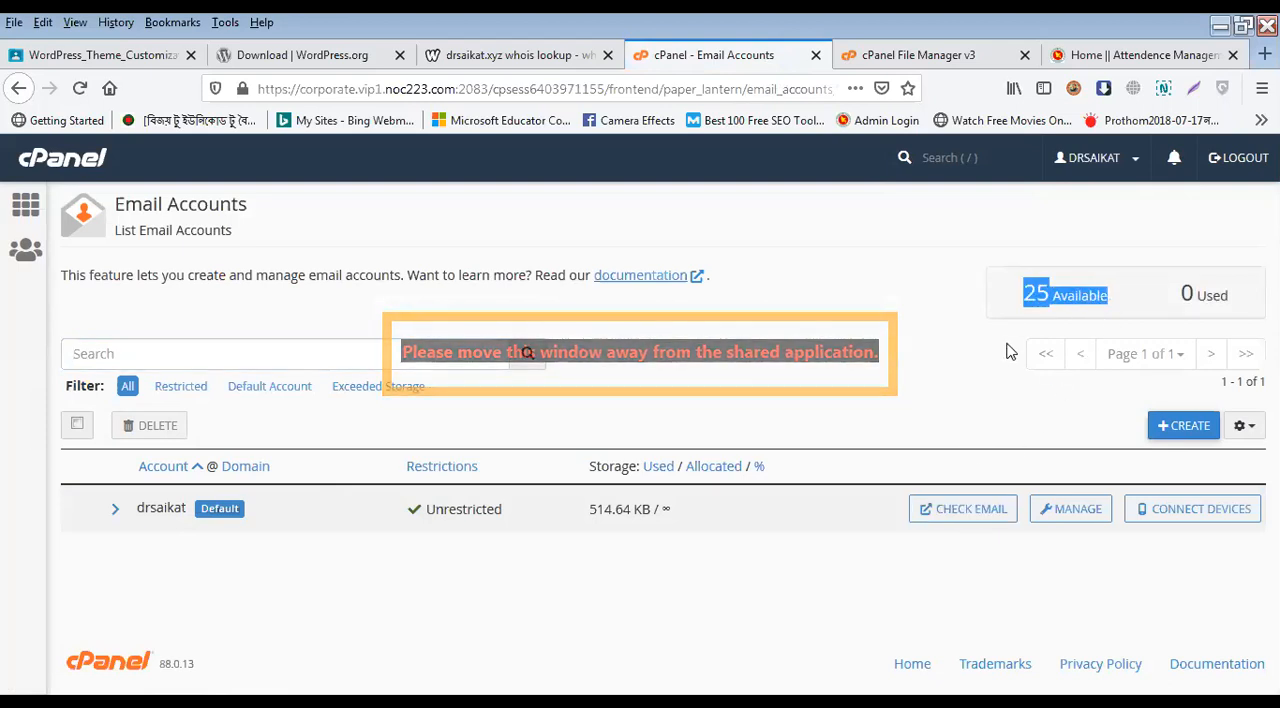
pyautogui.click(1027, 292)
pyautogui.moveTo(1028, 293); pyautogui.dragTo(1120, 297)
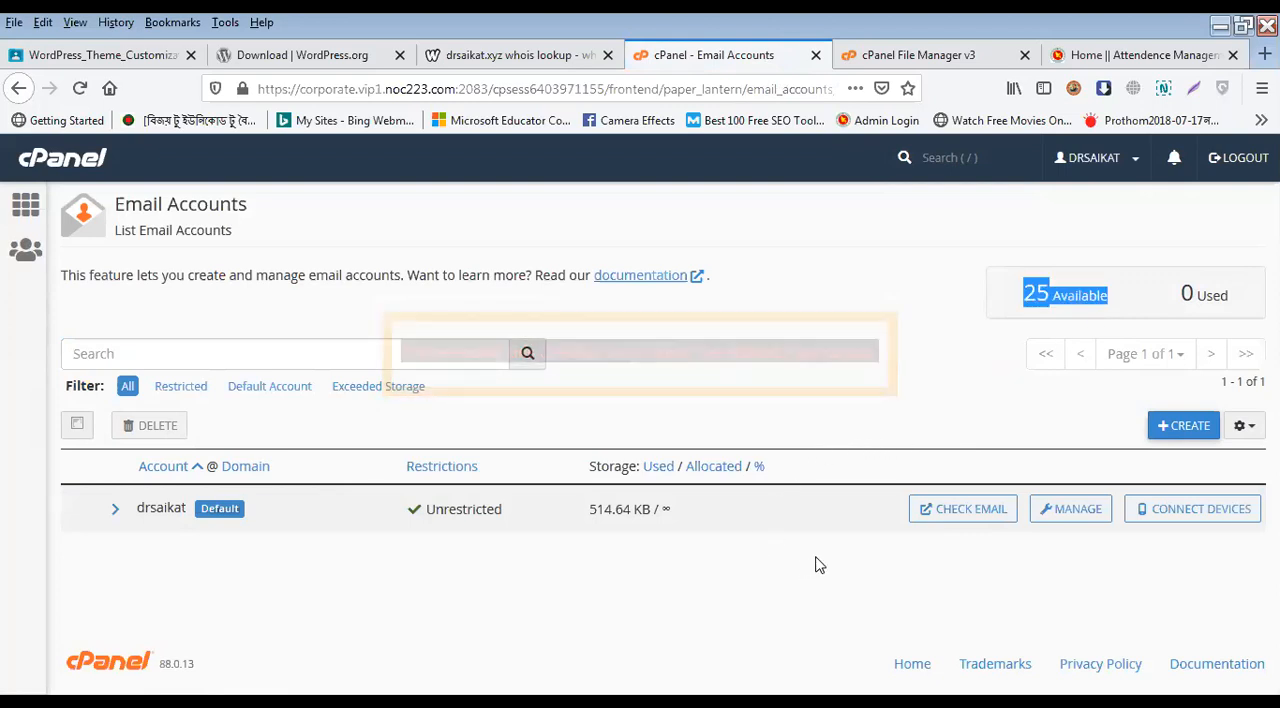
# Step: Start a new email account under drsaikat.xyz with the username info
pyautogui.click(1181, 433)
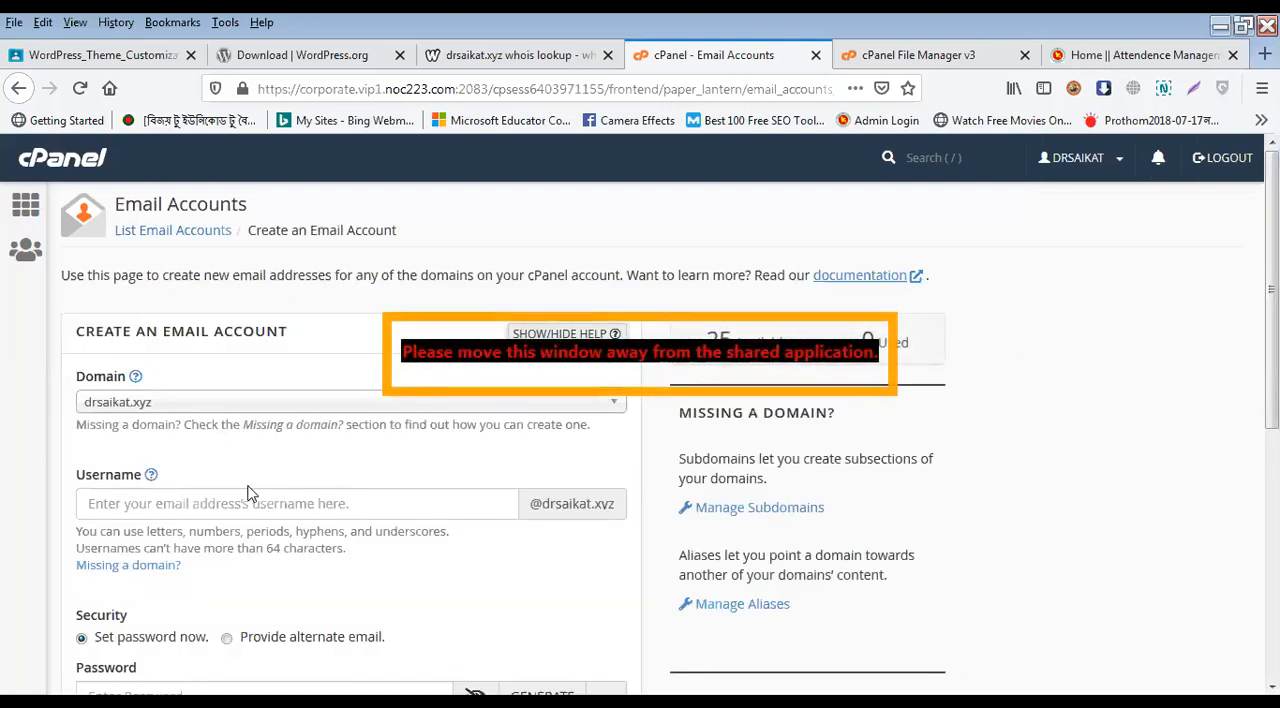
pyautogui.click(480, 507)
pyautogui.write('info')
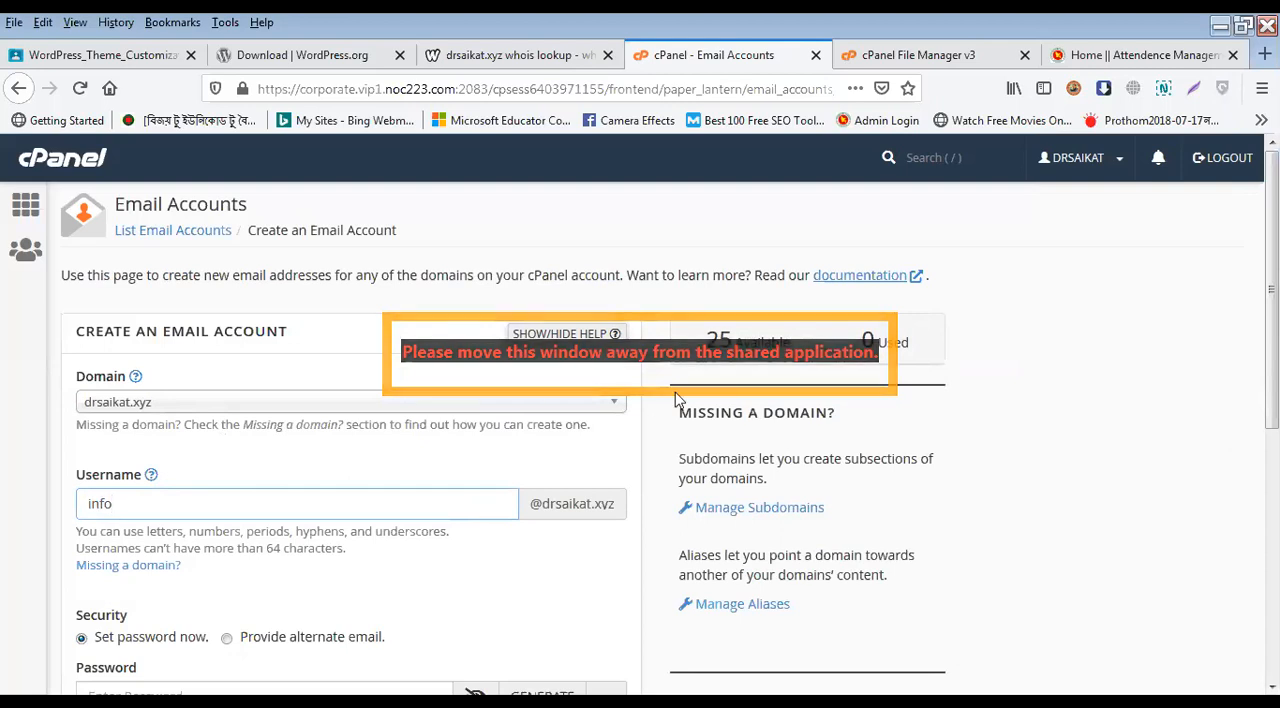
# Step: Generate a password for the new email account and select it, switching briefly to the other window and back
pyautogui.scroll(-5, 270, 515)
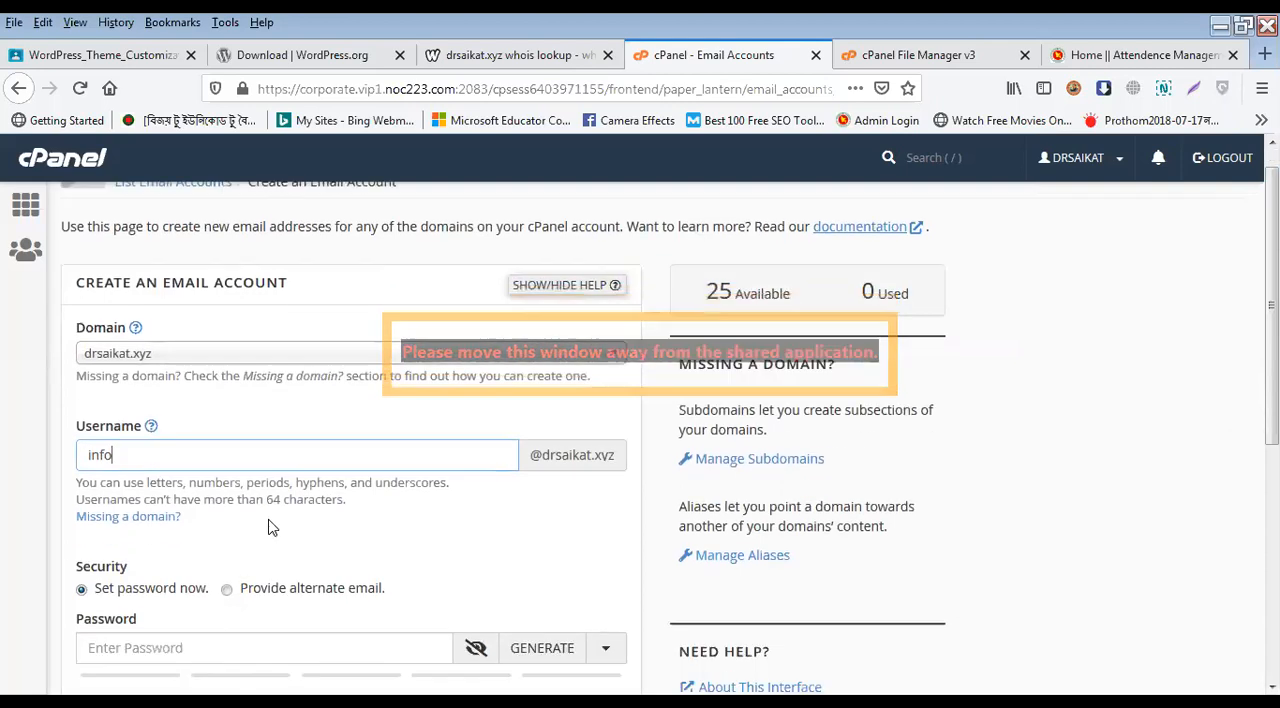
pyautogui.click(201, 415)
pyautogui.scroll(1, 506, 554)
pyautogui.click(485, 517)
pyautogui.click(535, 510)
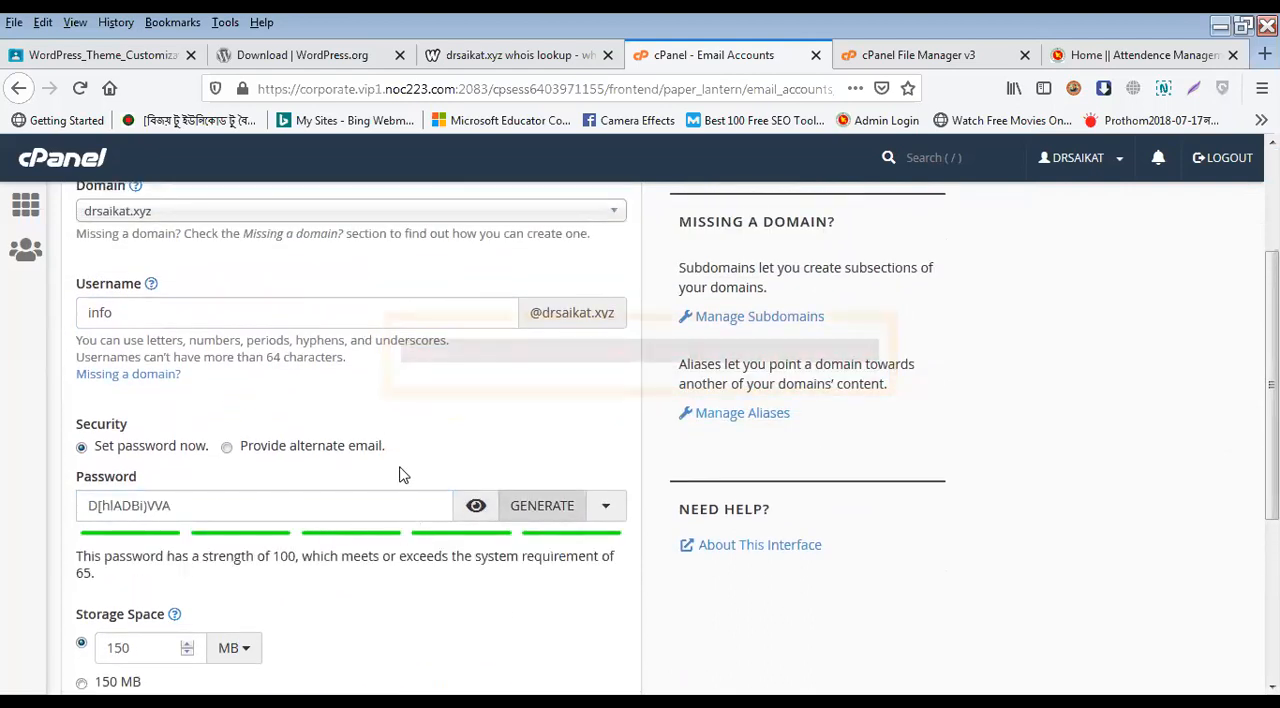
pyautogui.scroll(-1, 399, 475)
pyautogui.doubleClick(322, 415)
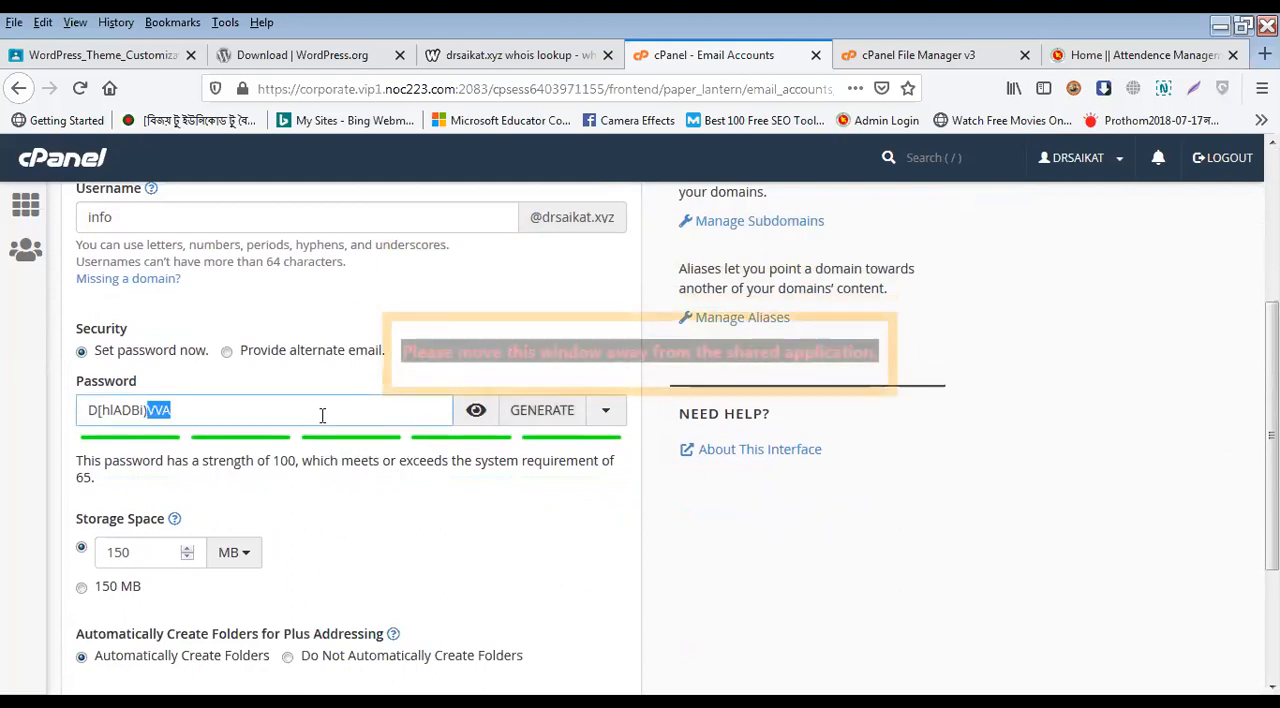
pyautogui.tripleClick(322, 415)
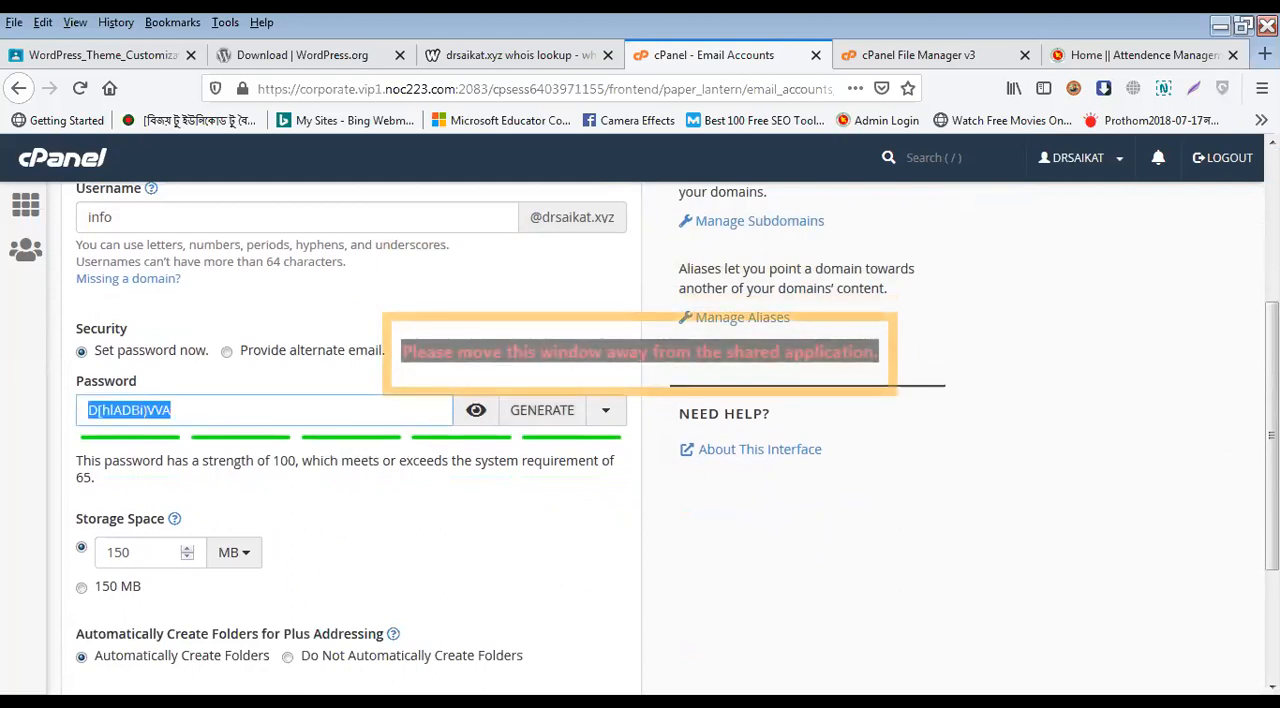
pyautogui.hotkey('alt', 'Tab')
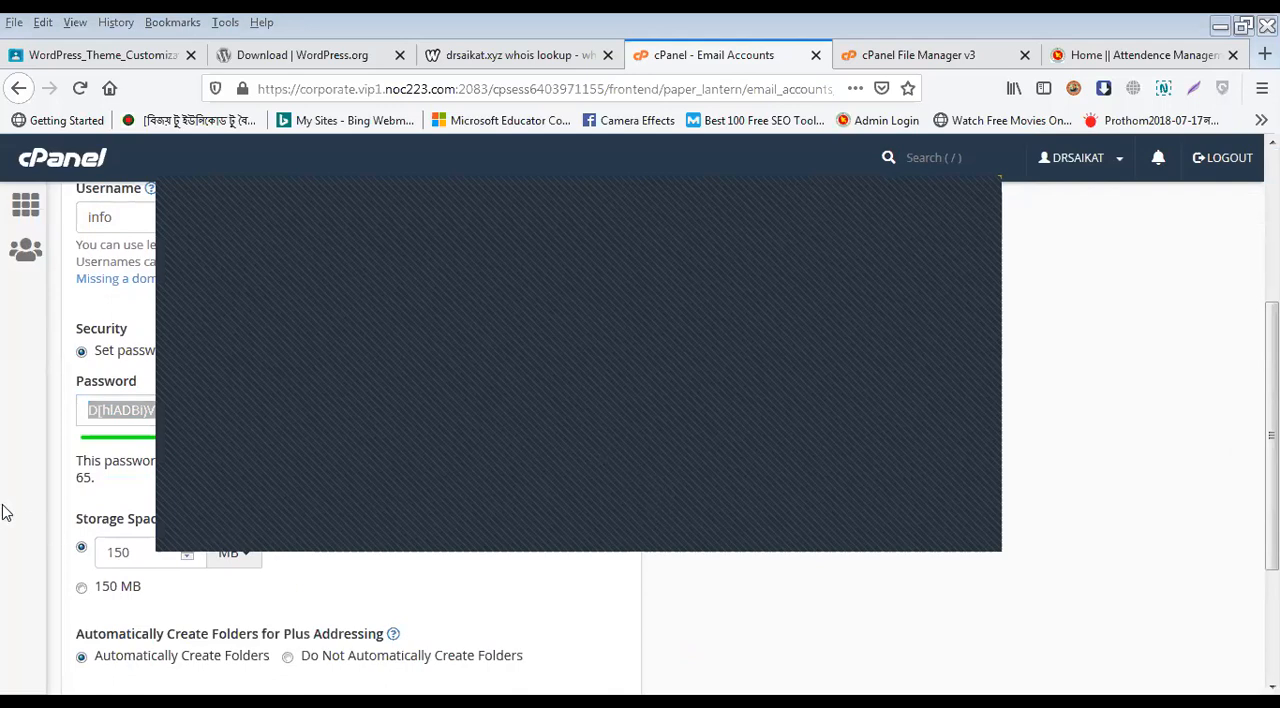
pyautogui.hotkey('alt', 'Tab')
# Step: Try two example usernames for the email account, including nactar, and restore the username info
pyautogui.scroll(2, 171, 317)
pyautogui.doubleClick(170, 318)
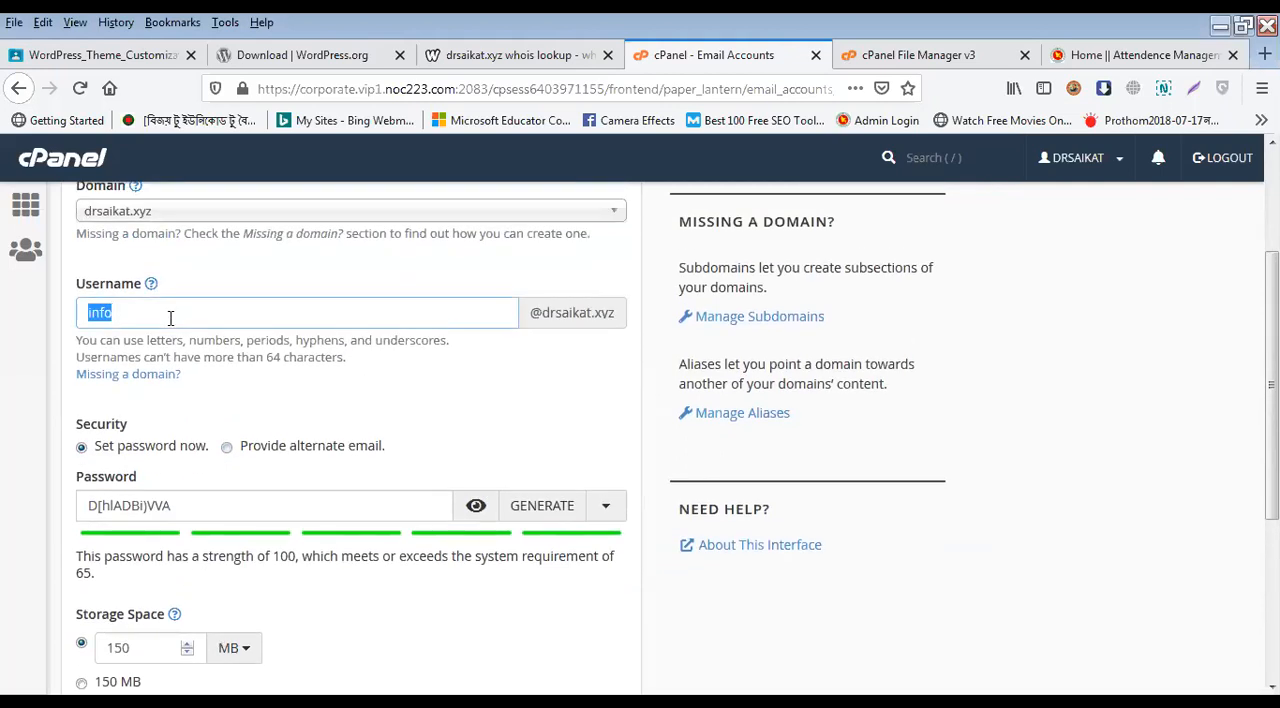
pyautogui.write('kabir')
pyautogui.doubleClick(171, 318)
pyautogui.write('nactar')
pyautogui.doubleClick(171, 318)
pyautogui.write('info')
# Step: Highlight the number of available email accounts and set the new account's storage space to 50 MB
pyautogui.scroll(3, 430, 420)
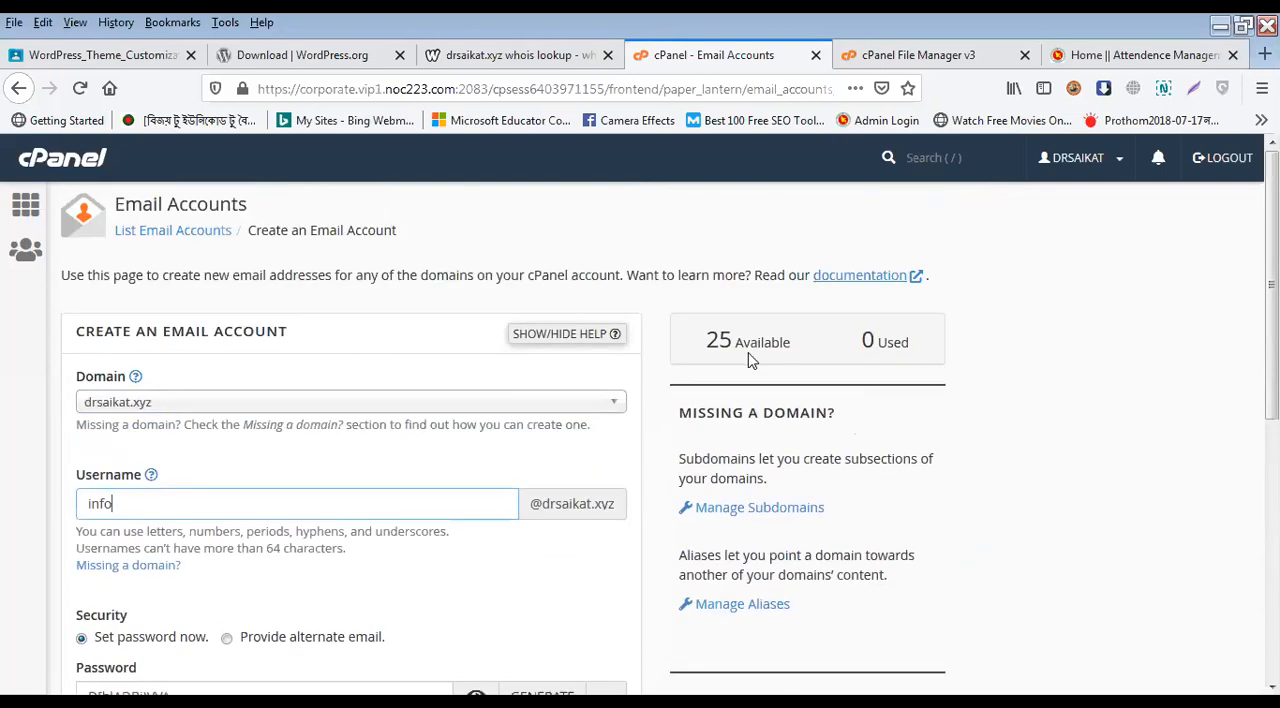
pyautogui.tripleClick(718, 340)
pyautogui.scroll(-3, 403, 427)
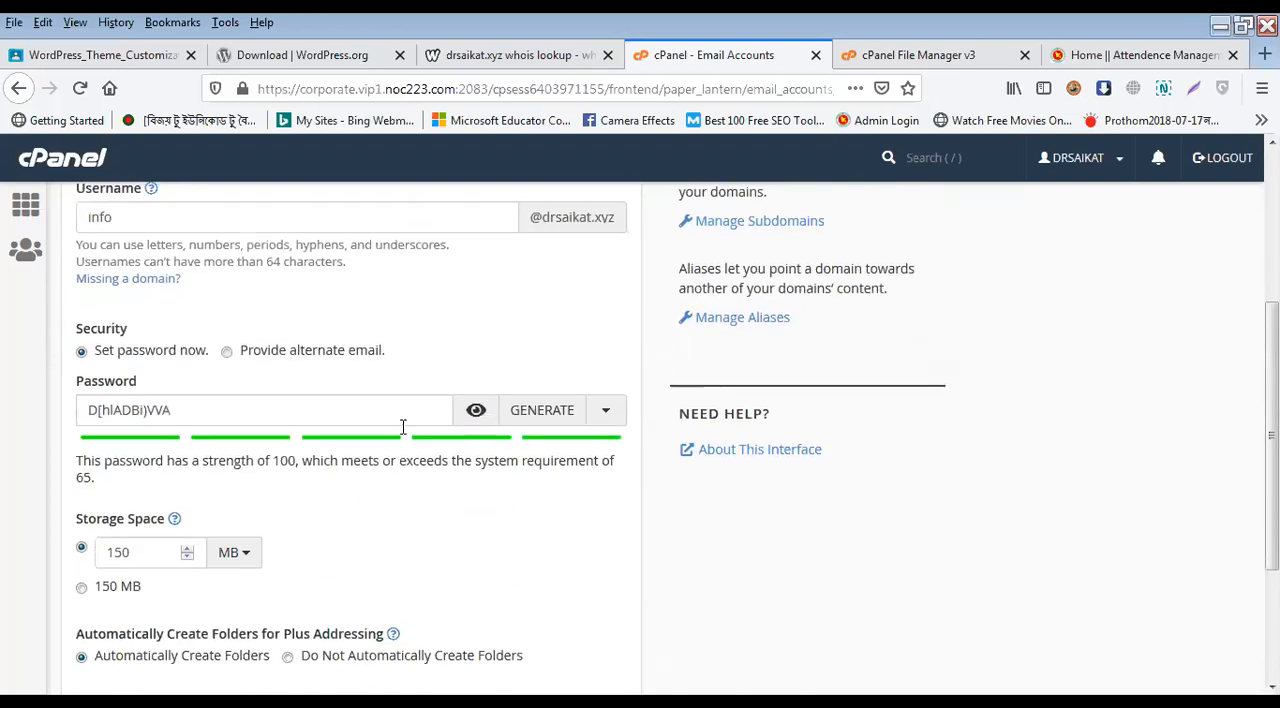
pyautogui.scroll(-2, 286, 466)
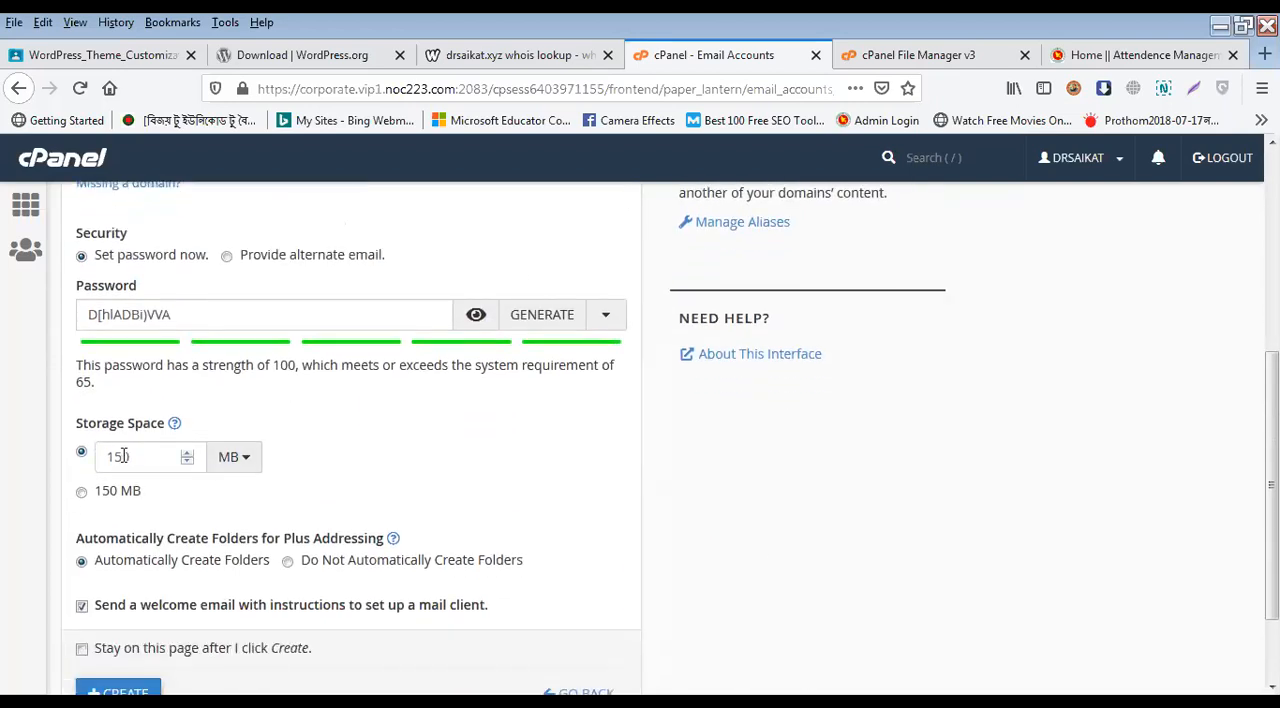
pyautogui.click(130, 457)
pyautogui.doubleClick(138, 457)
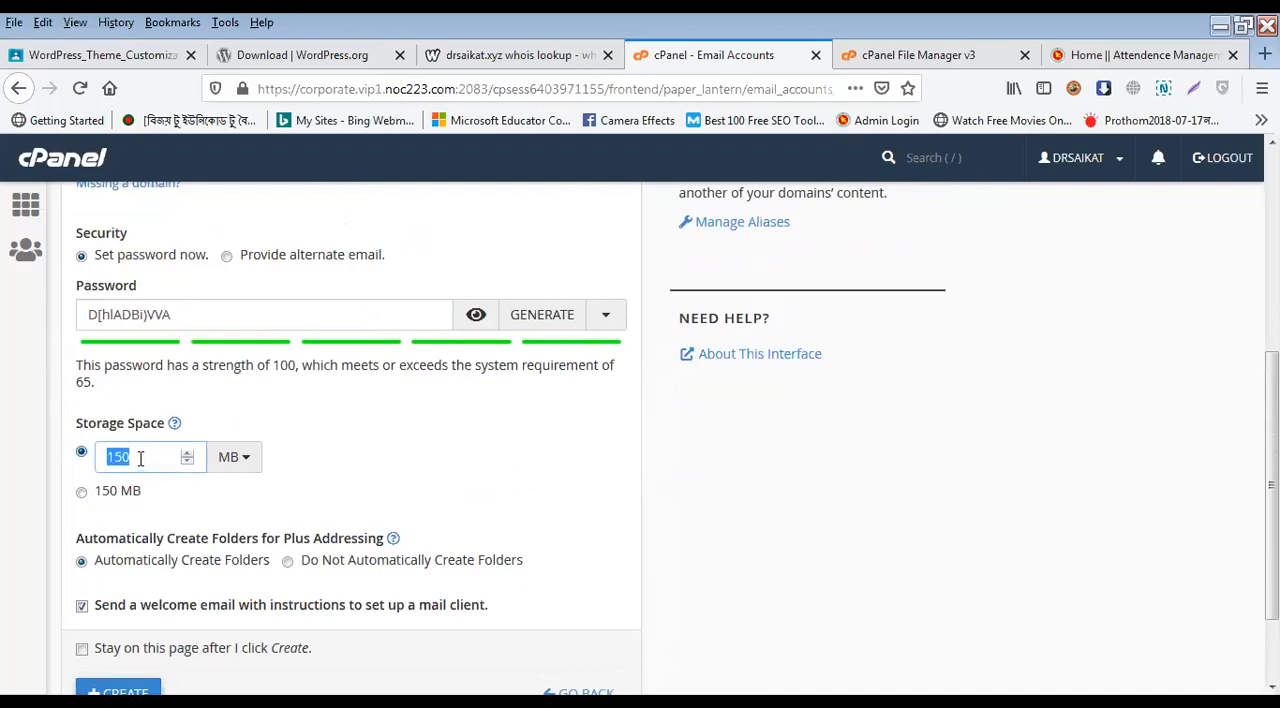
pyautogui.scroll(2, 155, 400)
pyautogui.scroll(-2, 155, 420)
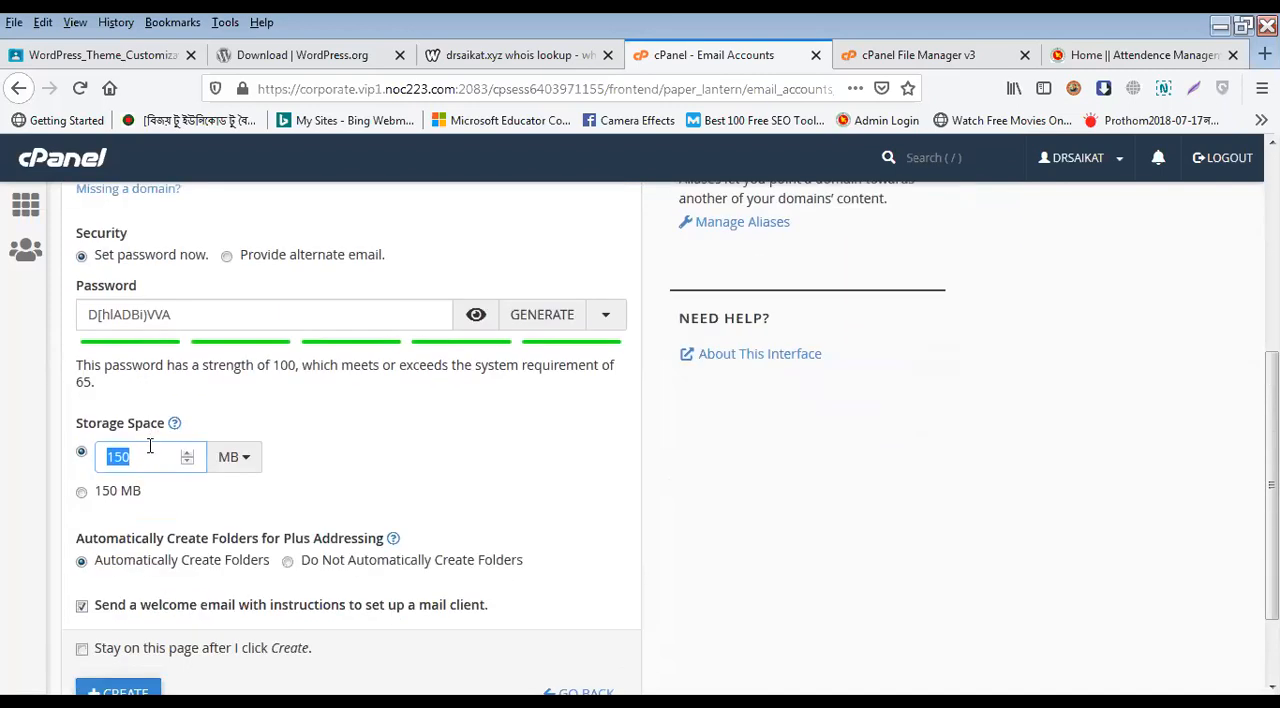
pyautogui.write('5')
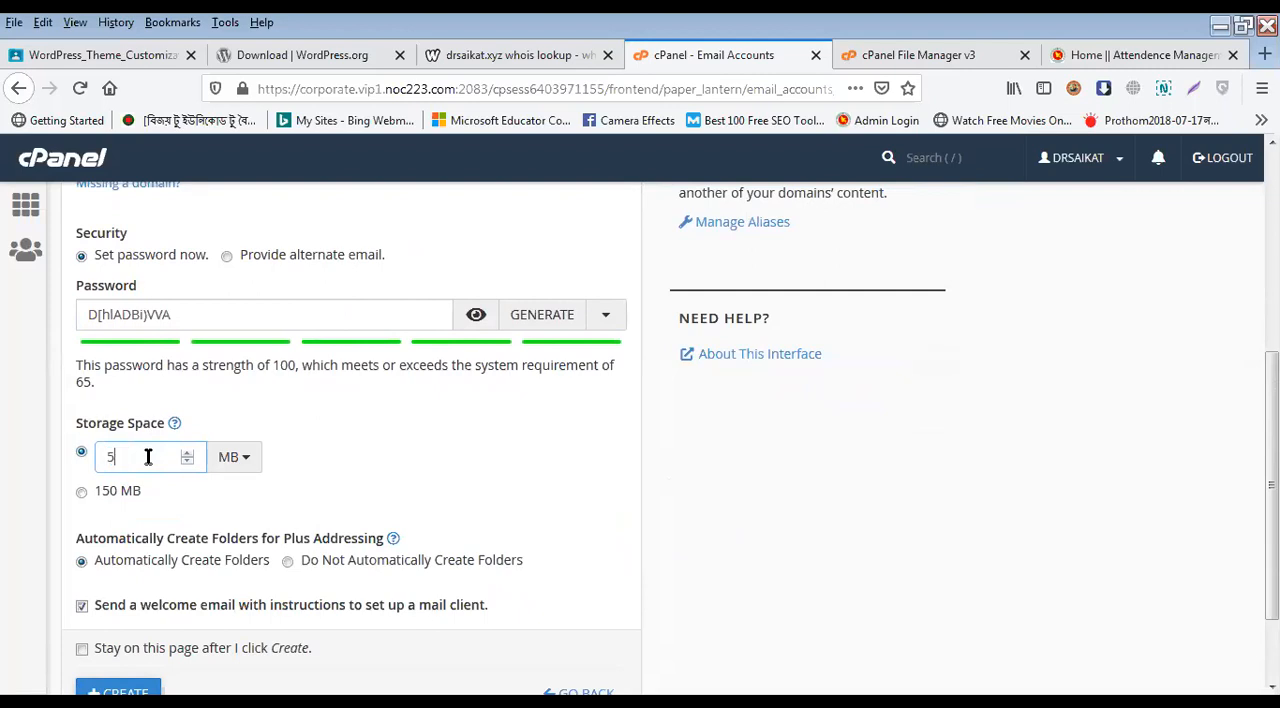
pyautogui.write('0')
# Step: Recheck the account settings, create the info email account, and highlight the available and used counts
pyautogui.scroll(-2, 422, 517)
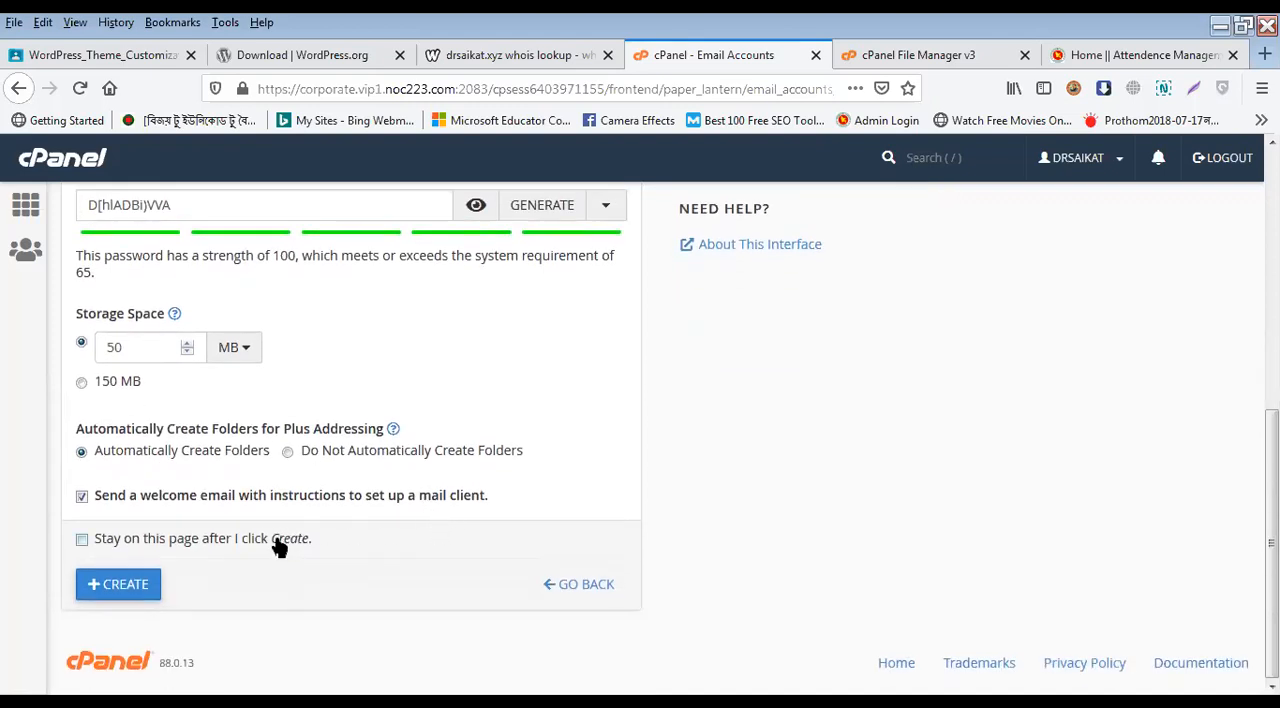
pyautogui.scroll(3, 249, 510)
pyautogui.doubleClick(236, 491)
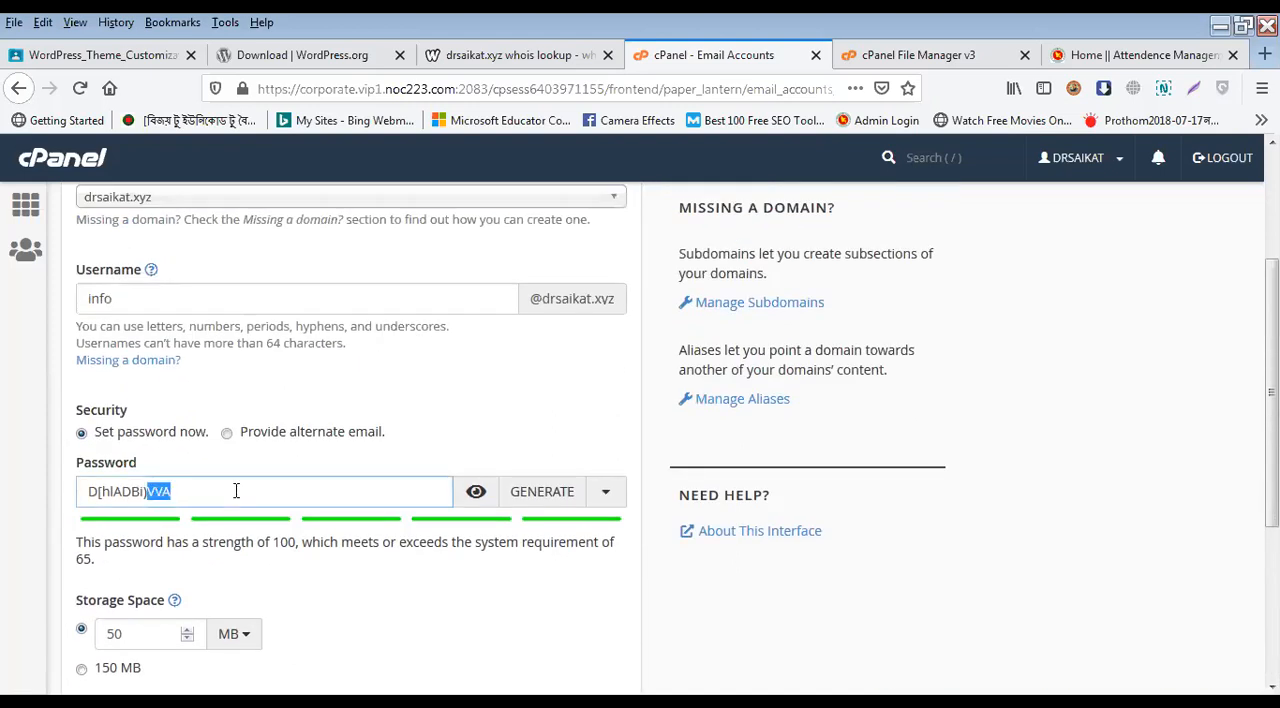
pyautogui.scroll(-3, 292, 517)
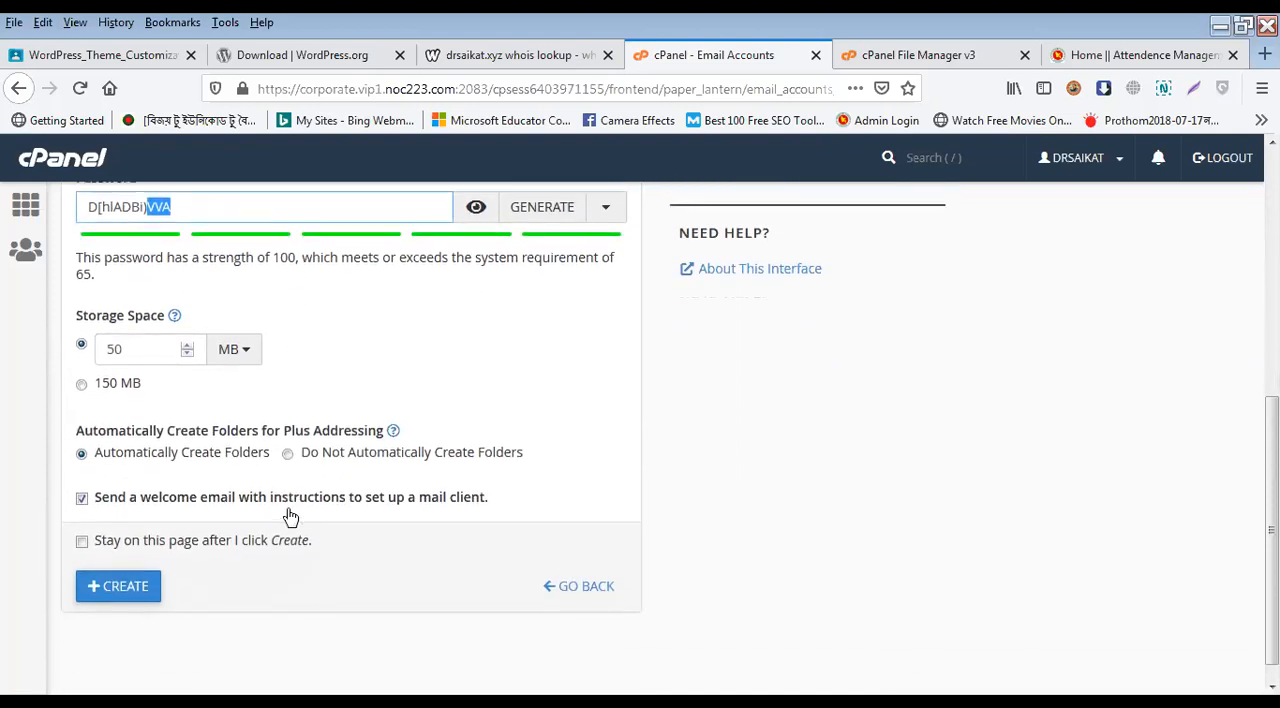
pyautogui.click(125, 590)
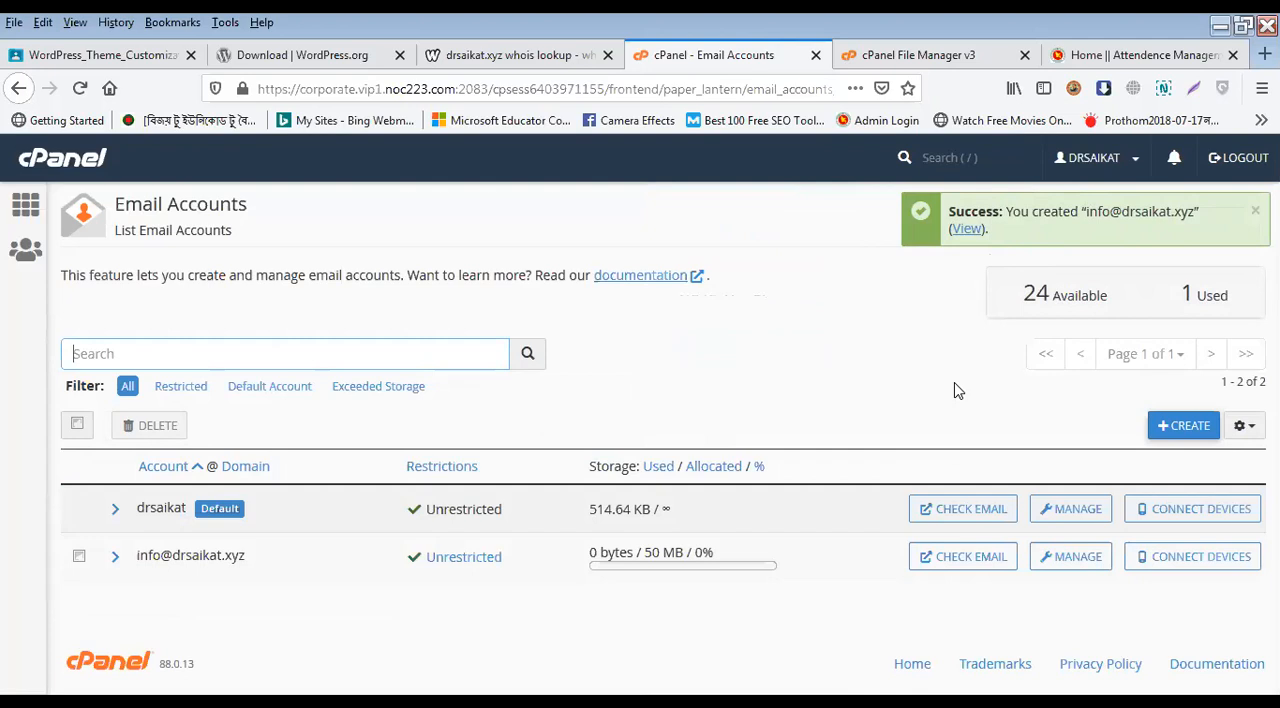
pyautogui.moveTo(1160, 302); pyautogui.dragTo(1198, 284)
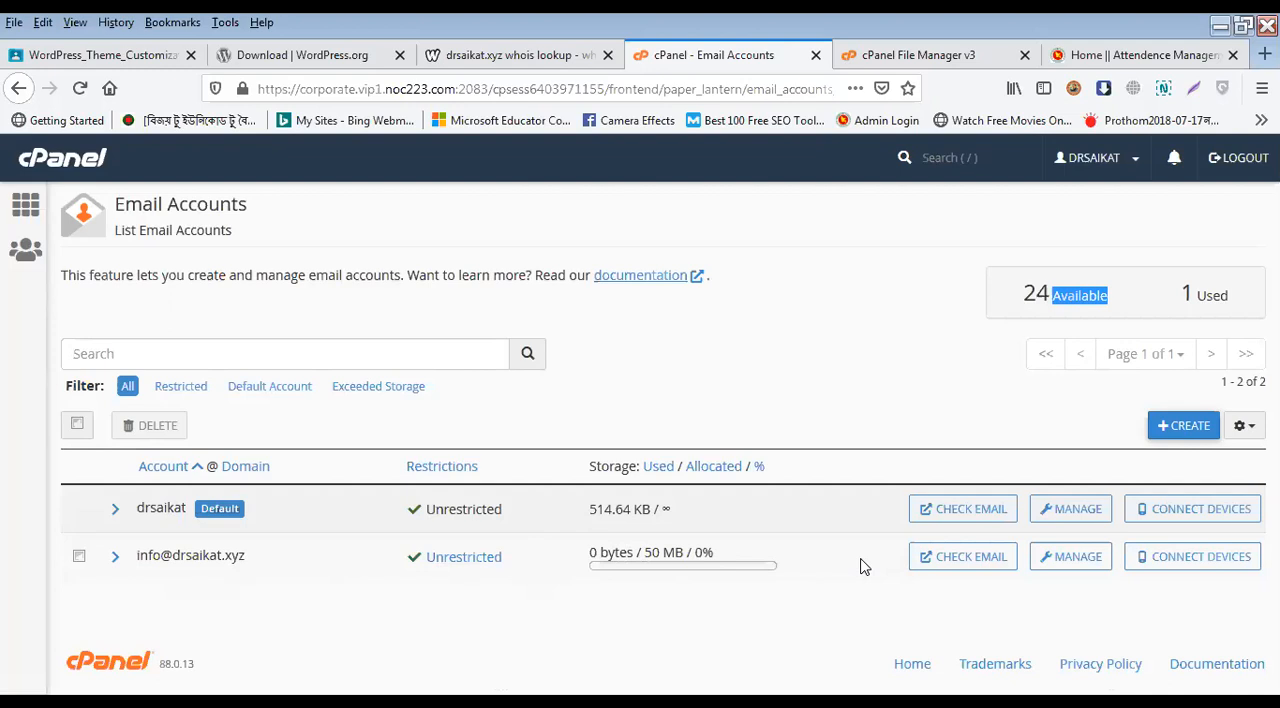
# Step: Open webmail for the info account, enable opening the inbox at login, and look over the other webmail options
pyautogui.click(954, 565)
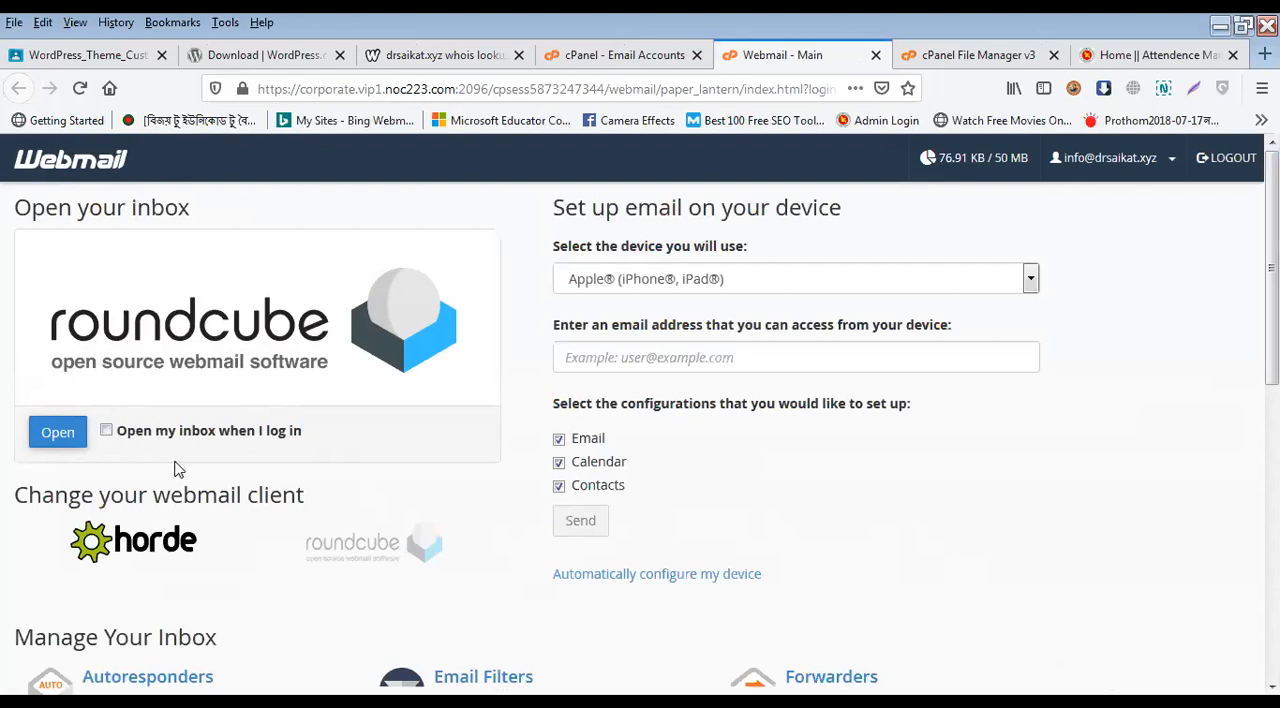
pyautogui.click(678, 52)
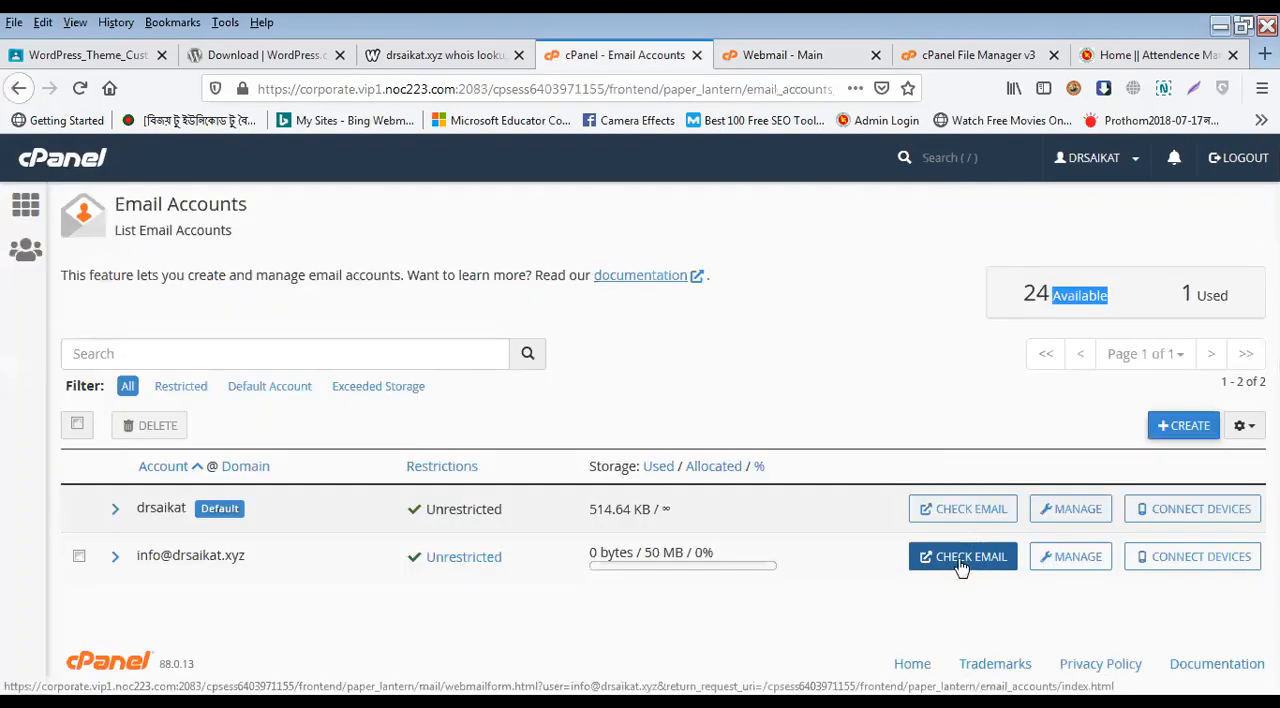
pyautogui.click(960, 558)
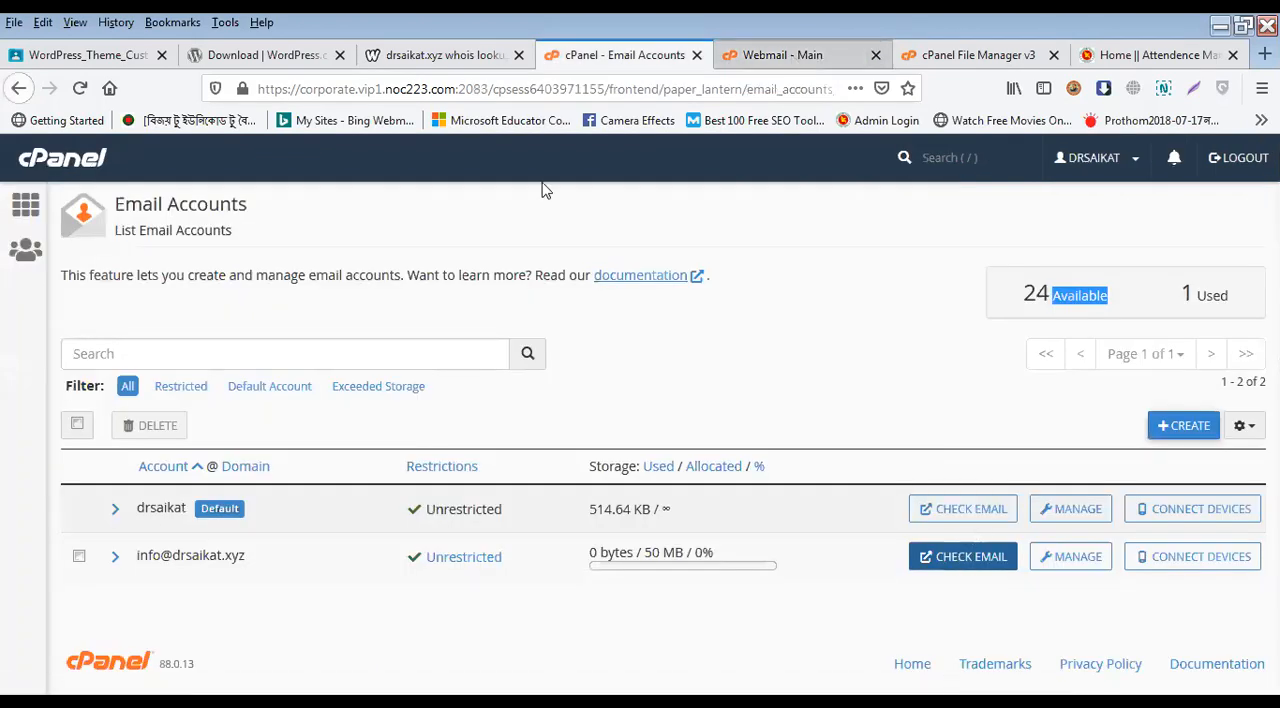
pyautogui.click(107, 431)
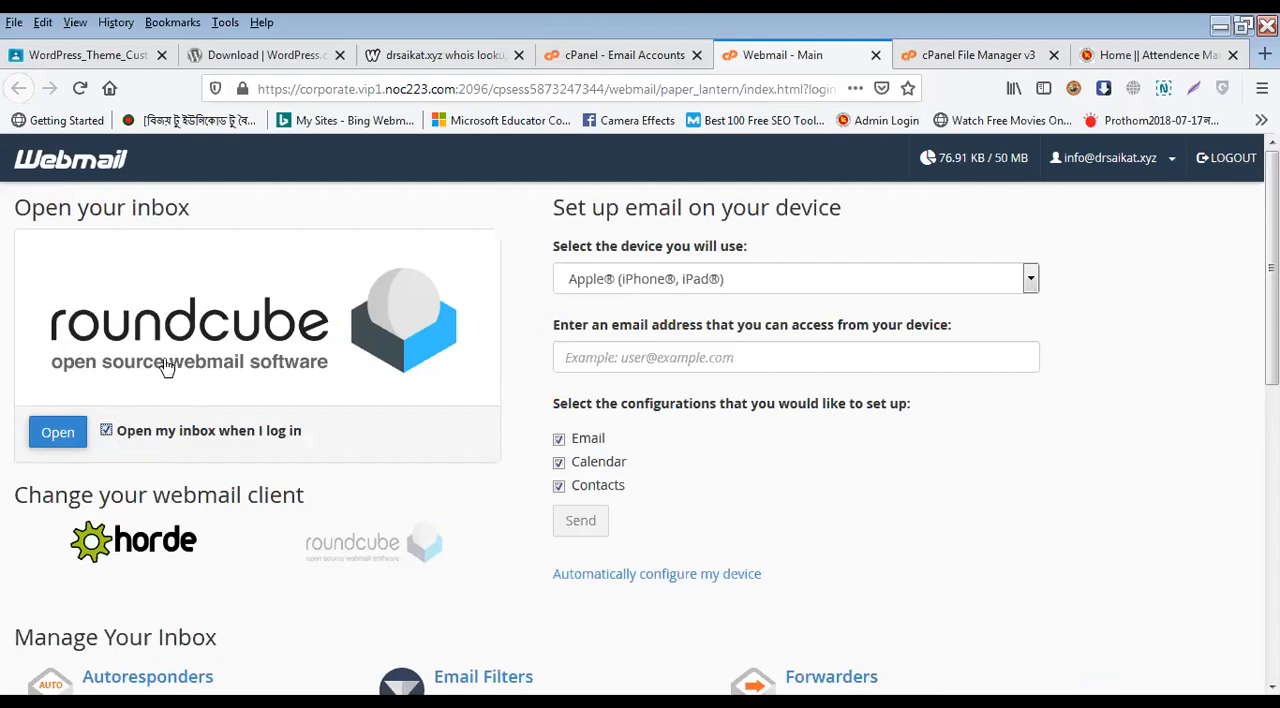
pyautogui.scroll(-4, 740, 495)
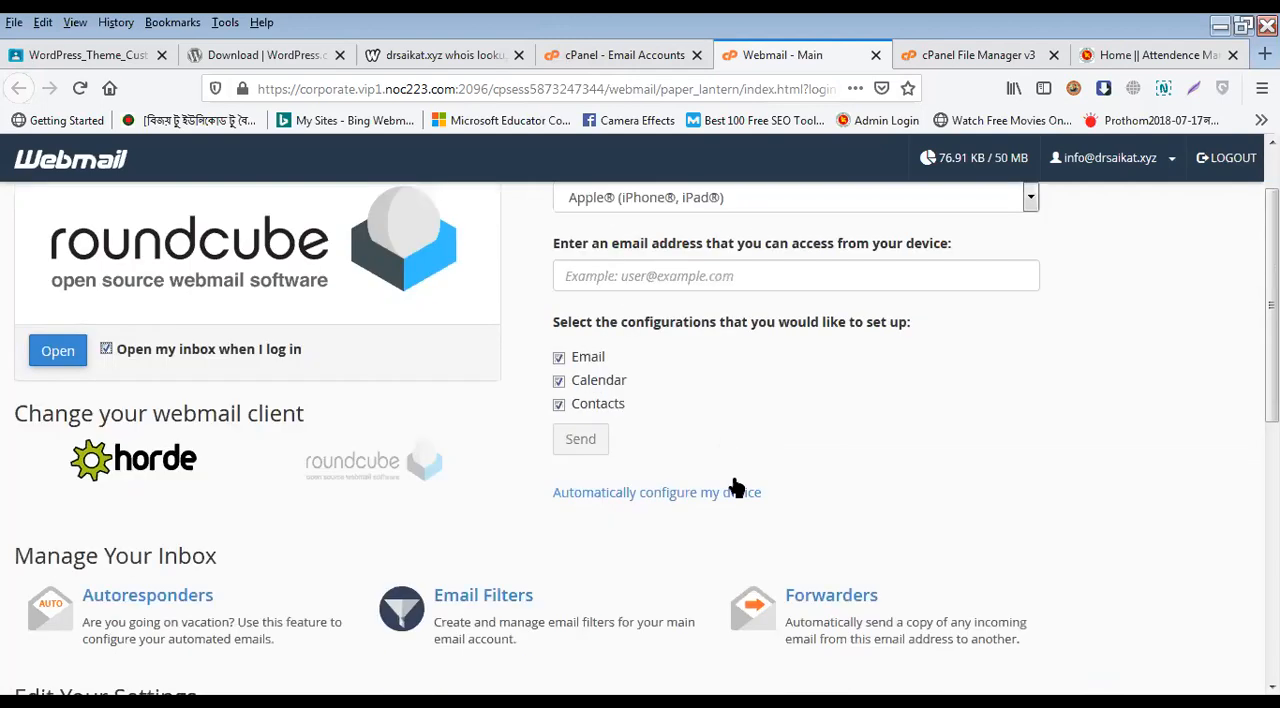
pyautogui.scroll(3, 550, 487)
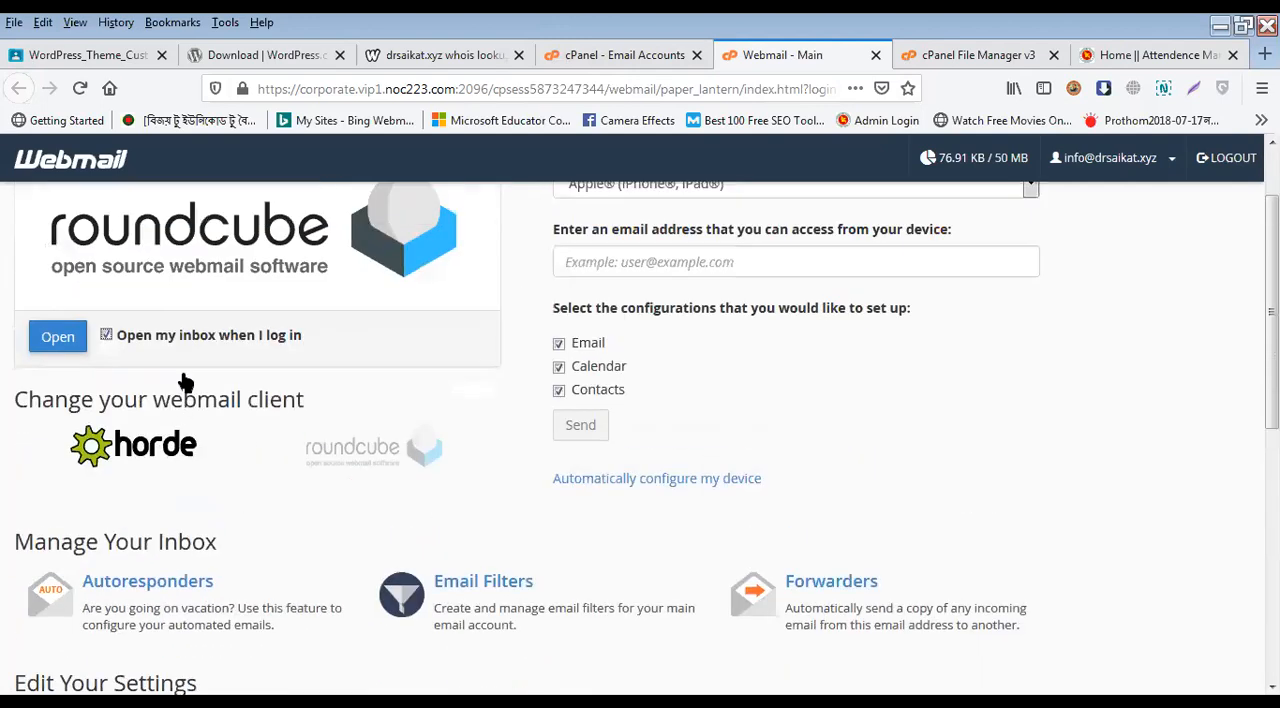
pyautogui.scroll(1, 183, 380)
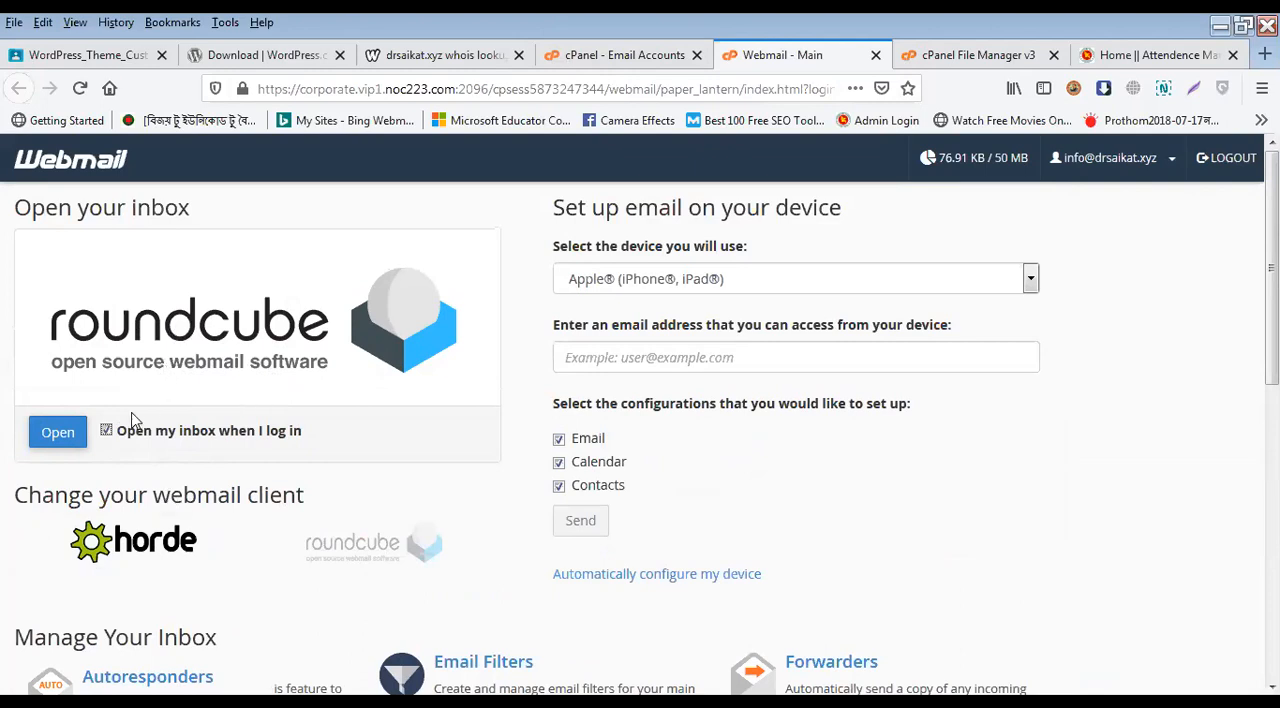
# Step: Open the Roundcube inbox and read the class practice message and the client configuration message
pyautogui.click(58, 444)
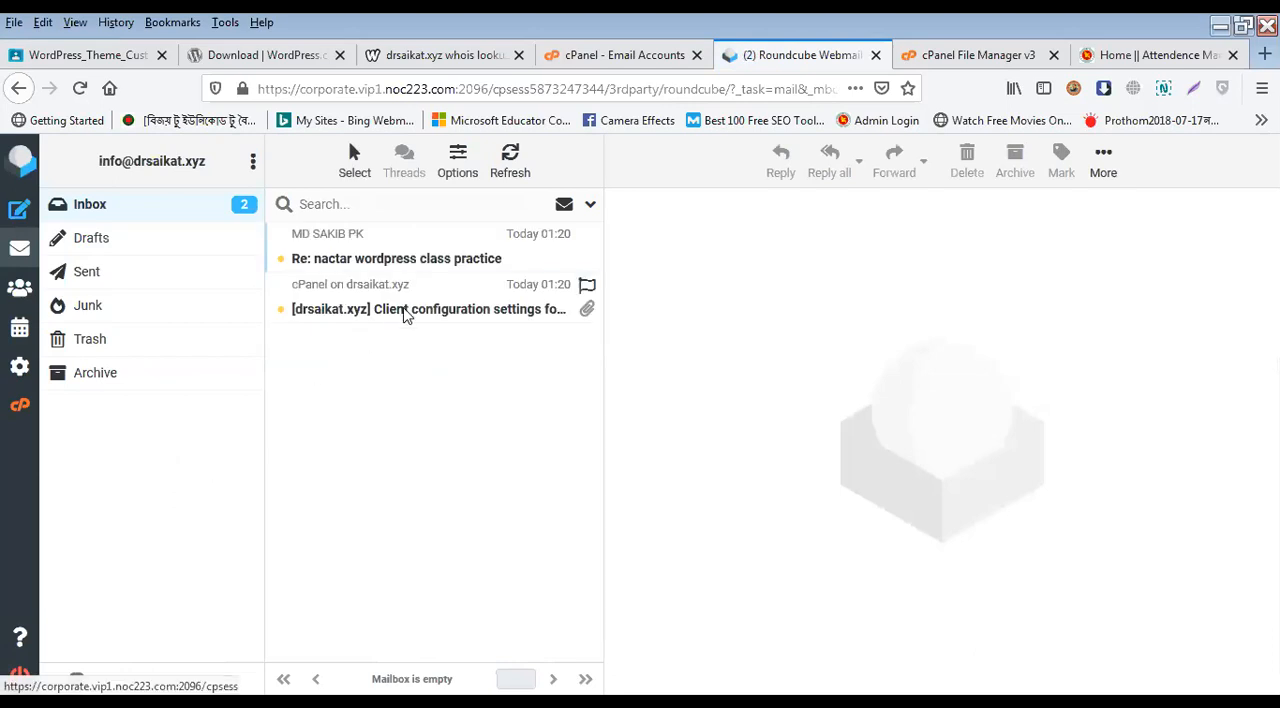
pyautogui.click(406, 312)
pyautogui.click(416, 258)
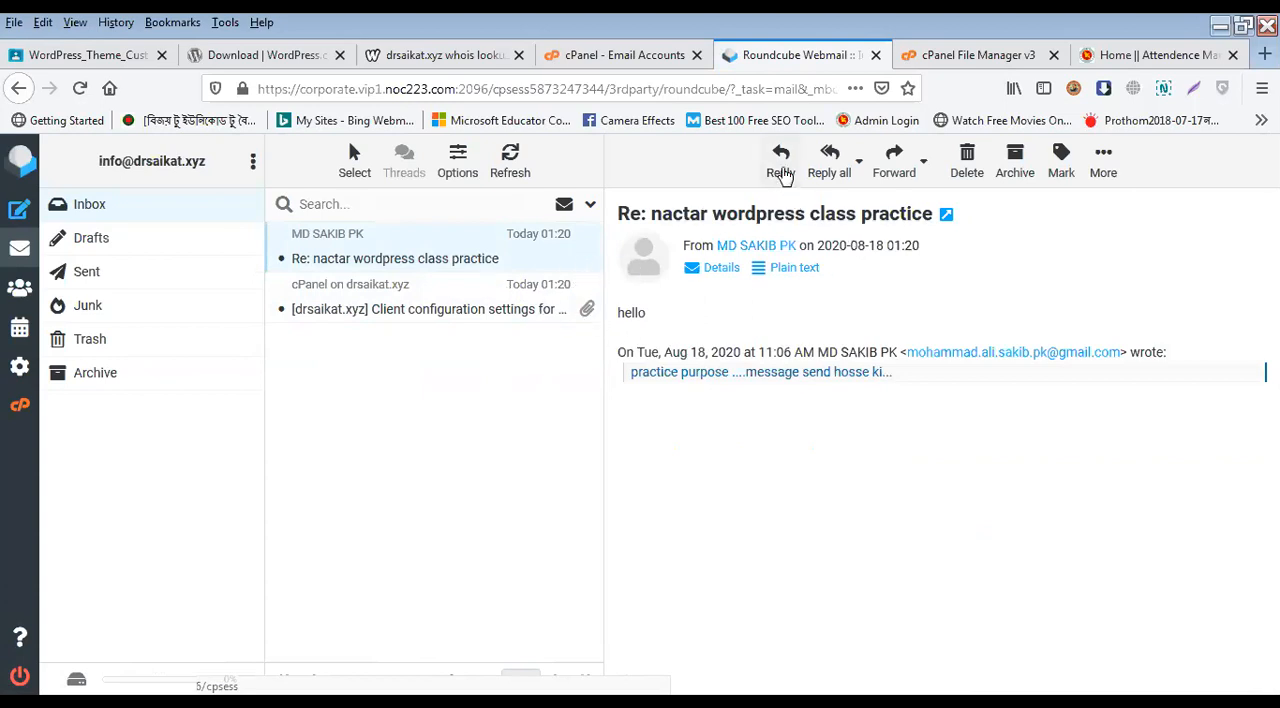
# Step: Reply to the class practice message with "Thank you." above the quoted text and send it
pyautogui.click(781, 168)
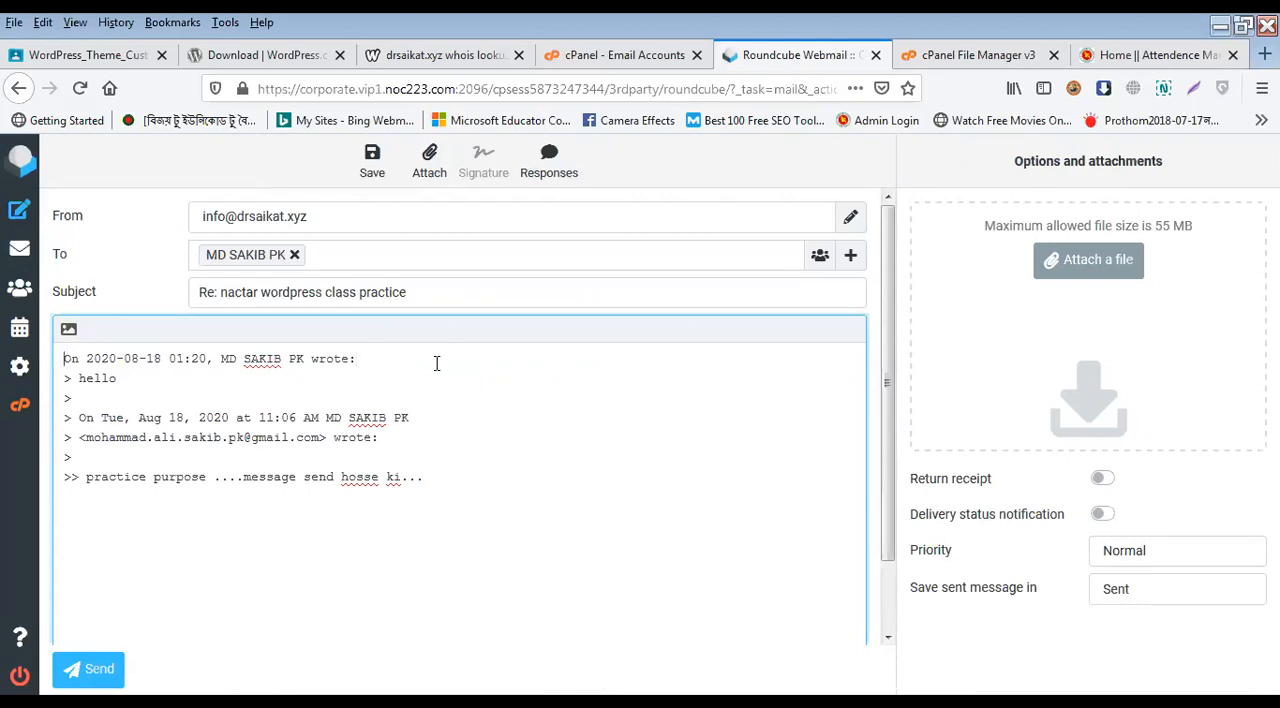
pyautogui.press('Return')
pyautogui.press('Return')
pyautogui.press('Return')
pyautogui.write('Thank you.')
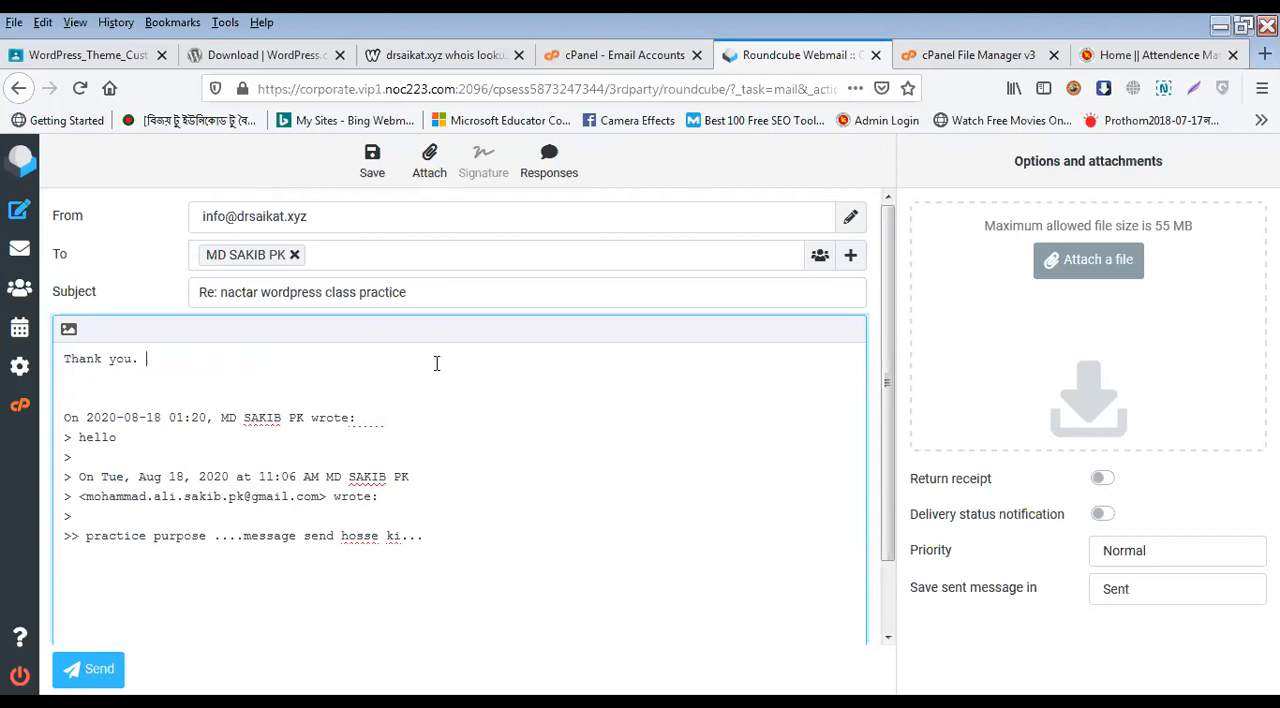
pyautogui.click(88, 670)
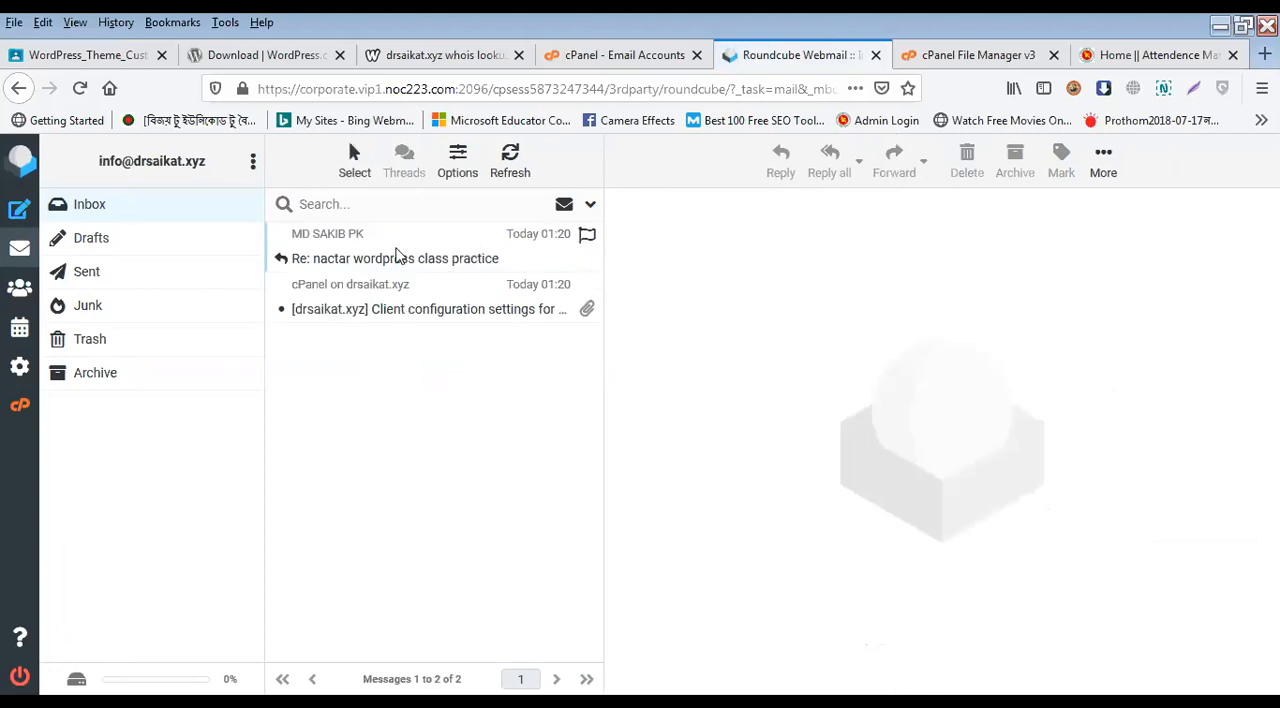
# Step: Review the answered message and the blank compose form, and close webmail to return to the Email Accounts list
pyautogui.click(396, 256)
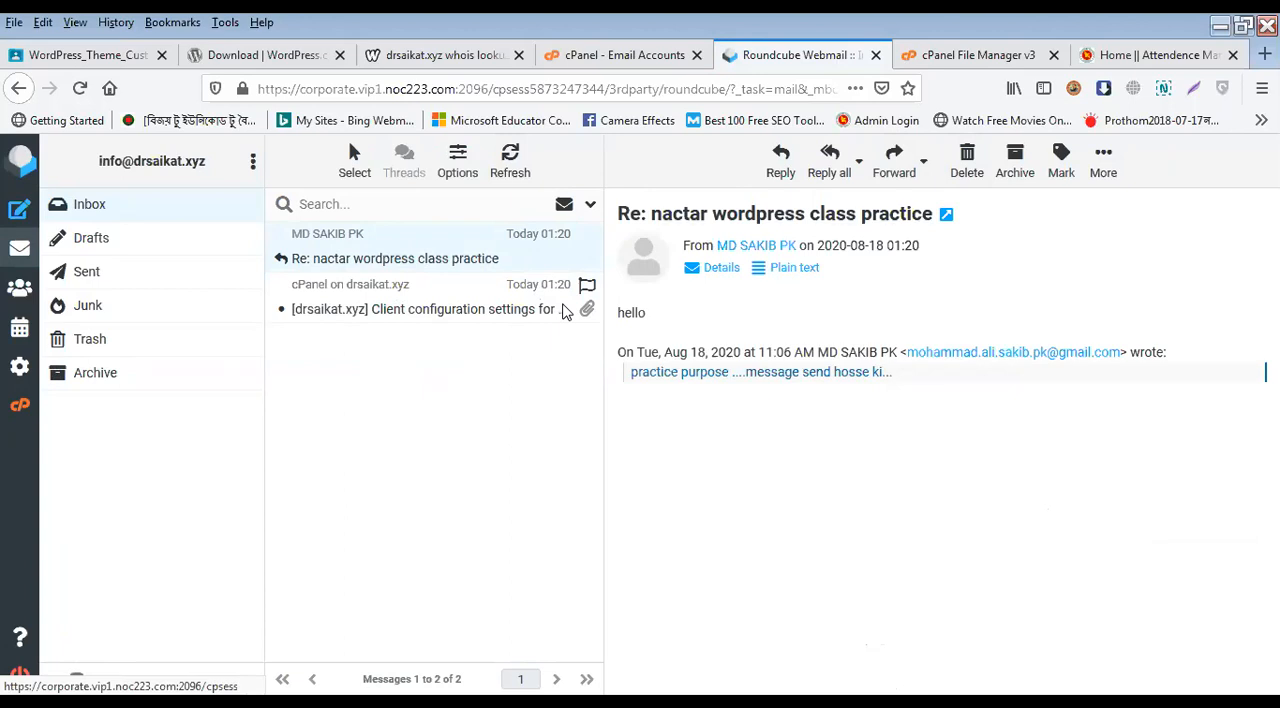
pyautogui.click(24, 208)
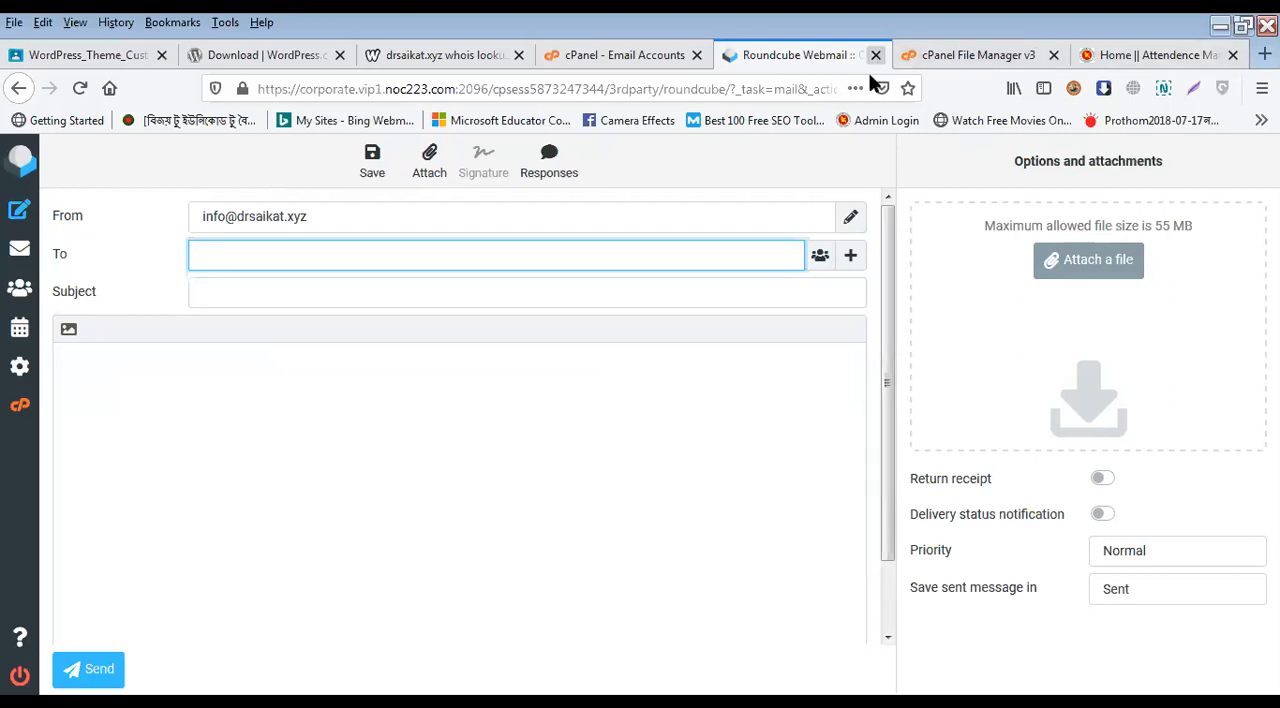
pyautogui.hotkey('ctrl', 'w')
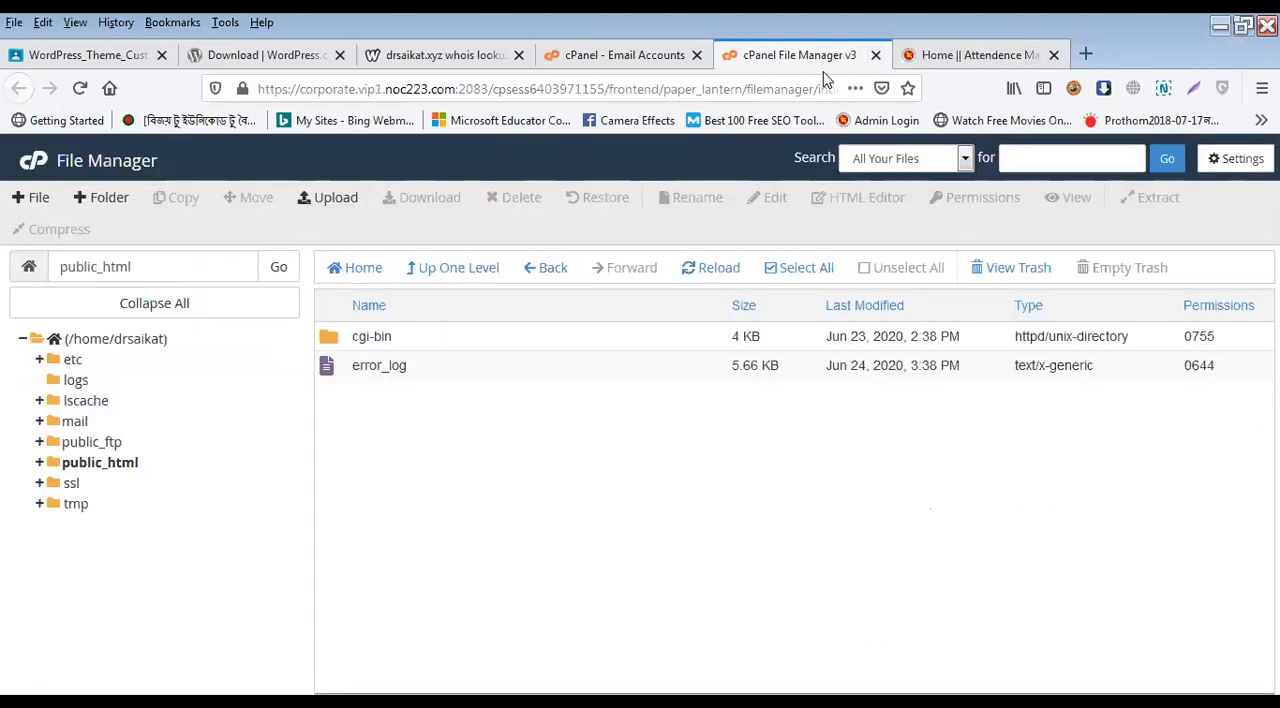
pyautogui.click(713, 57)
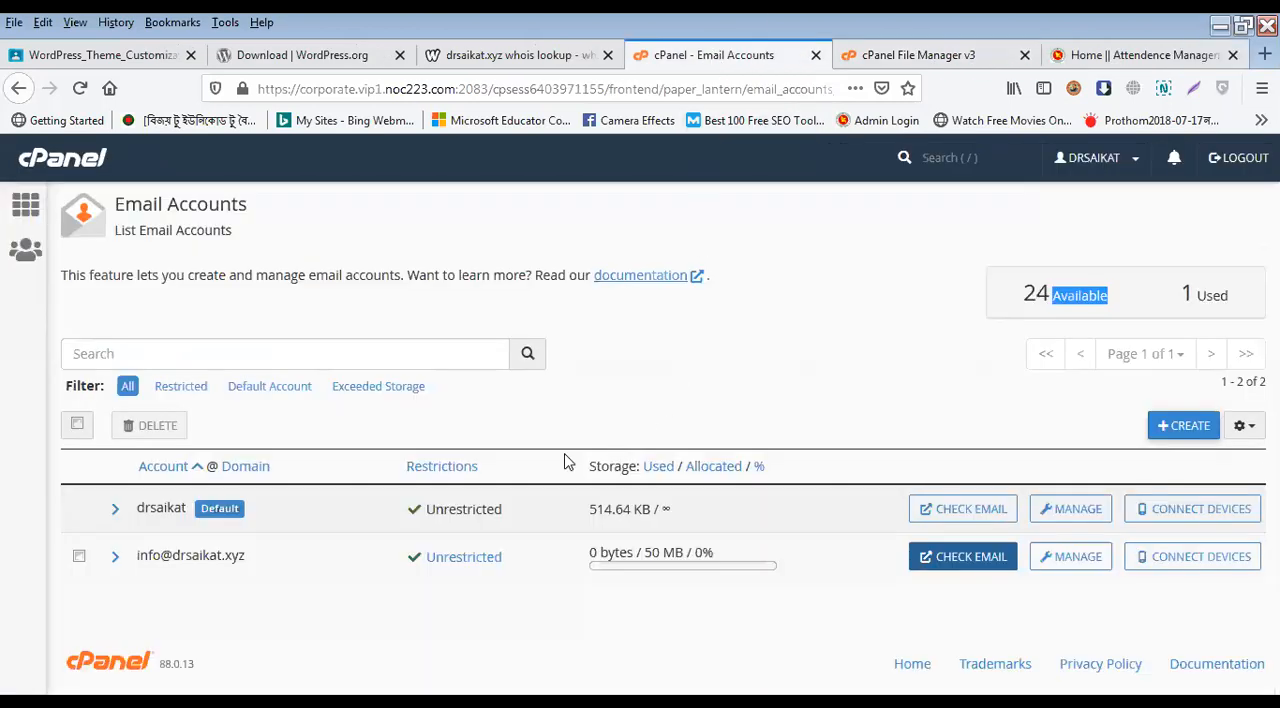
pyautogui.click(79, 556)
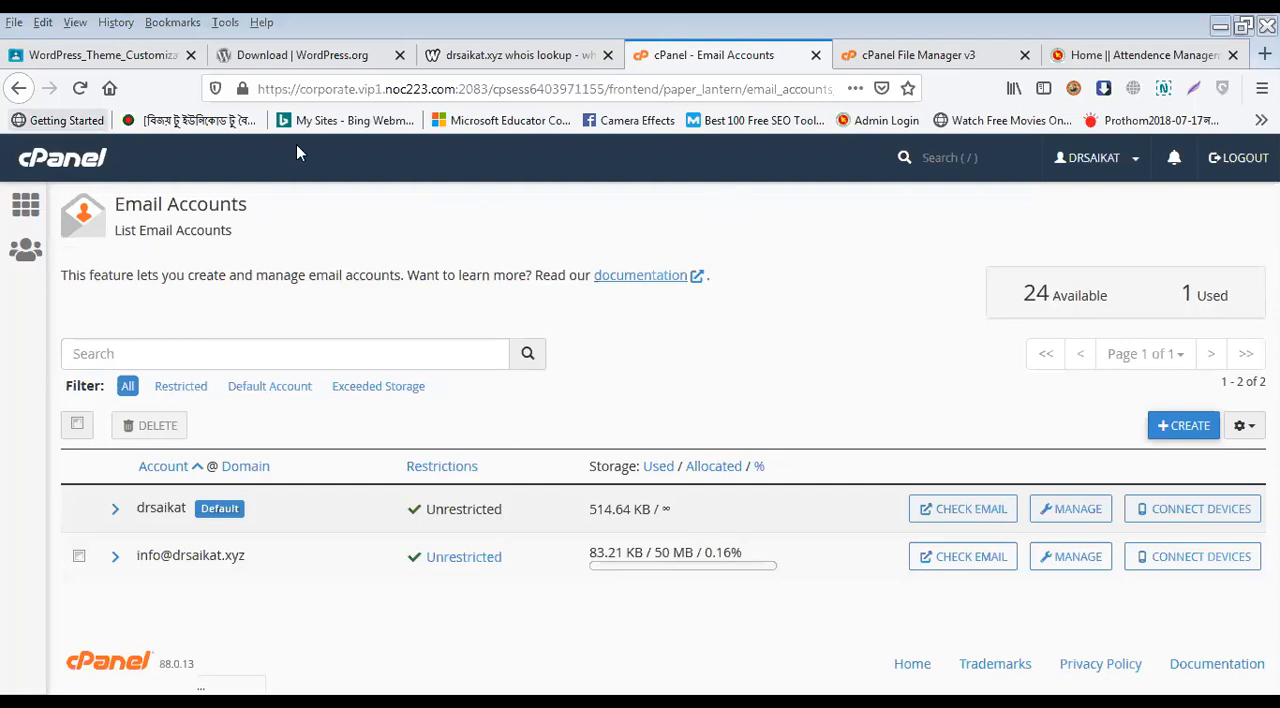
# Step: Go back to the main cPanel page and look over its Domains and Email sections
pyautogui.click(26, 210)
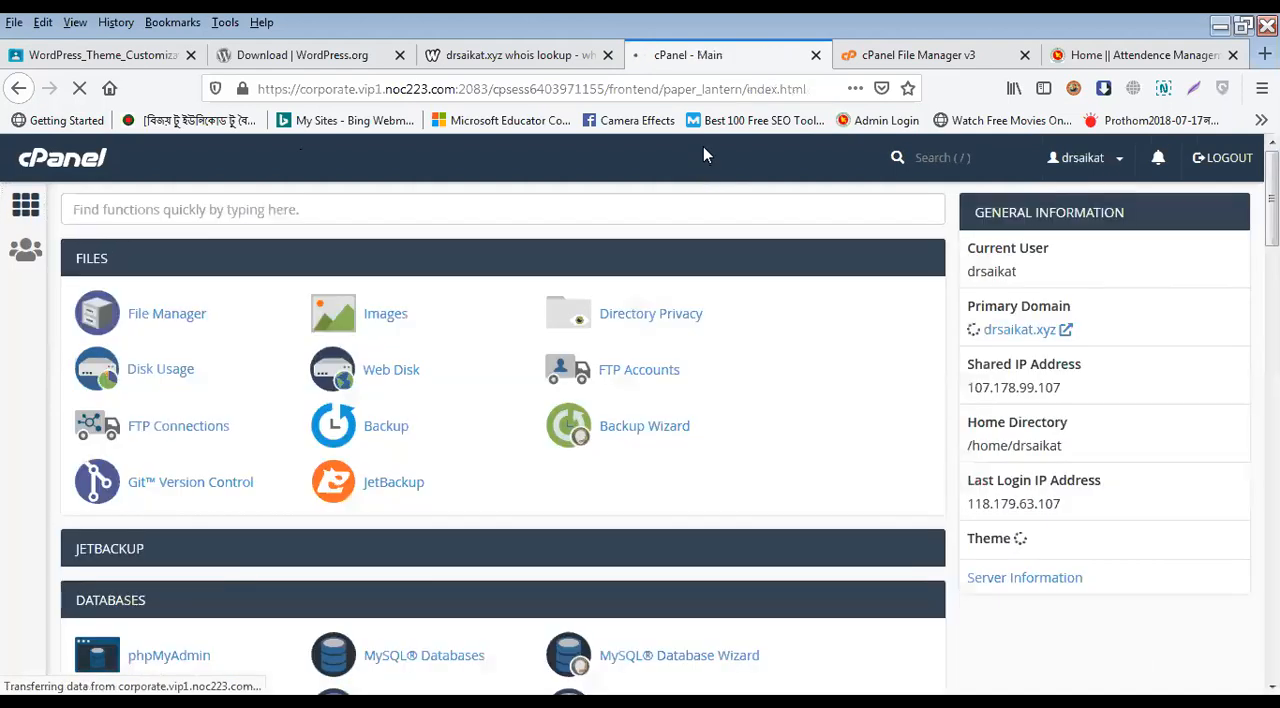
pyautogui.scroll(-6, 629, 503)
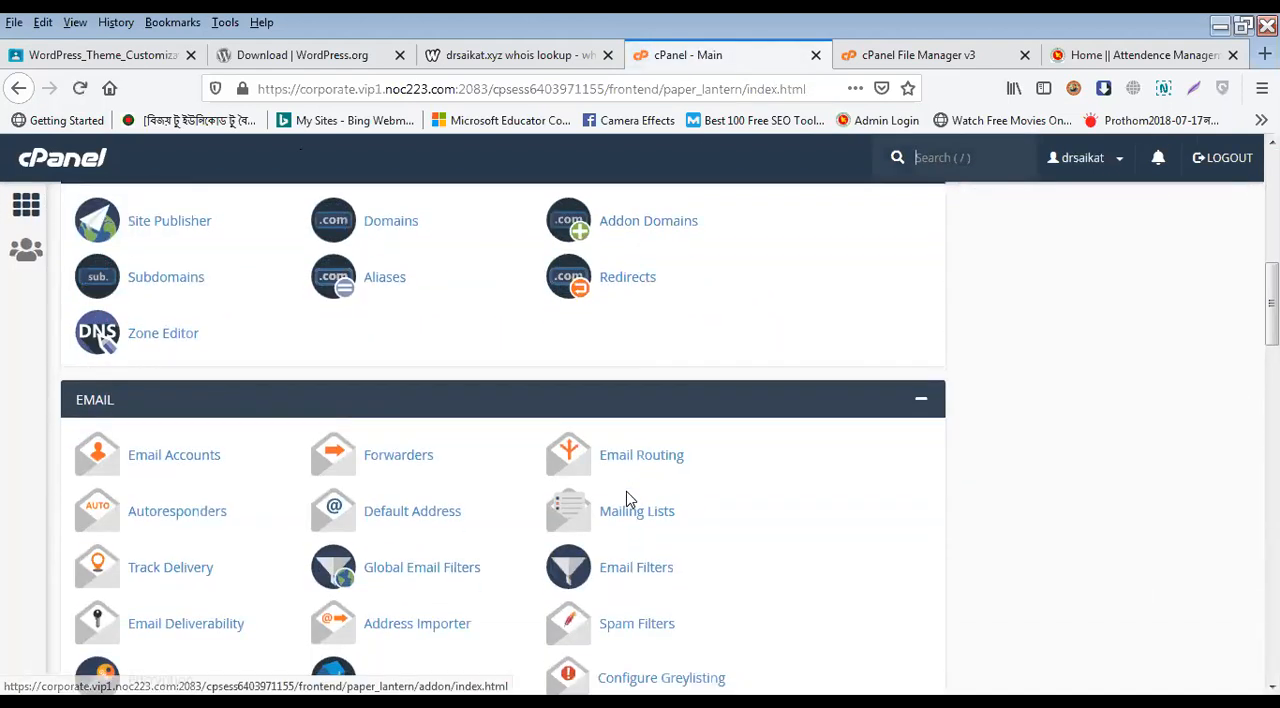
pyautogui.scroll(3, 629, 497)
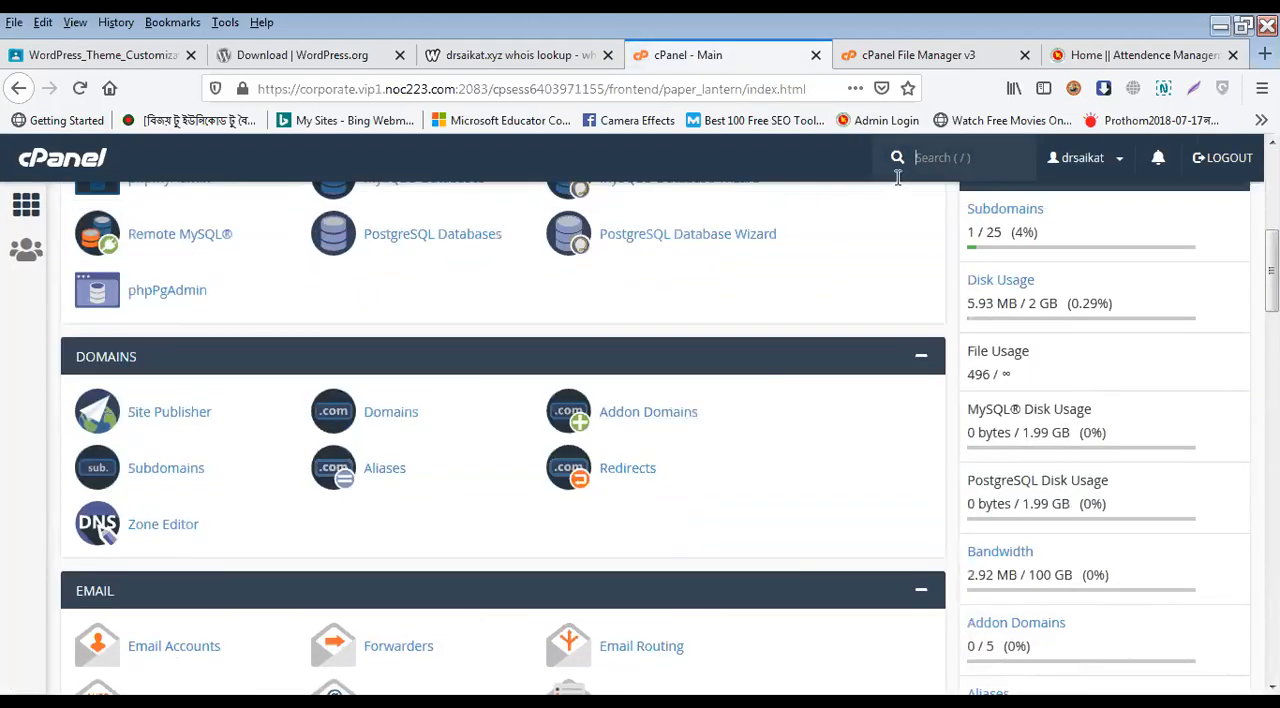
pyautogui.scroll(-3, 717, 483)
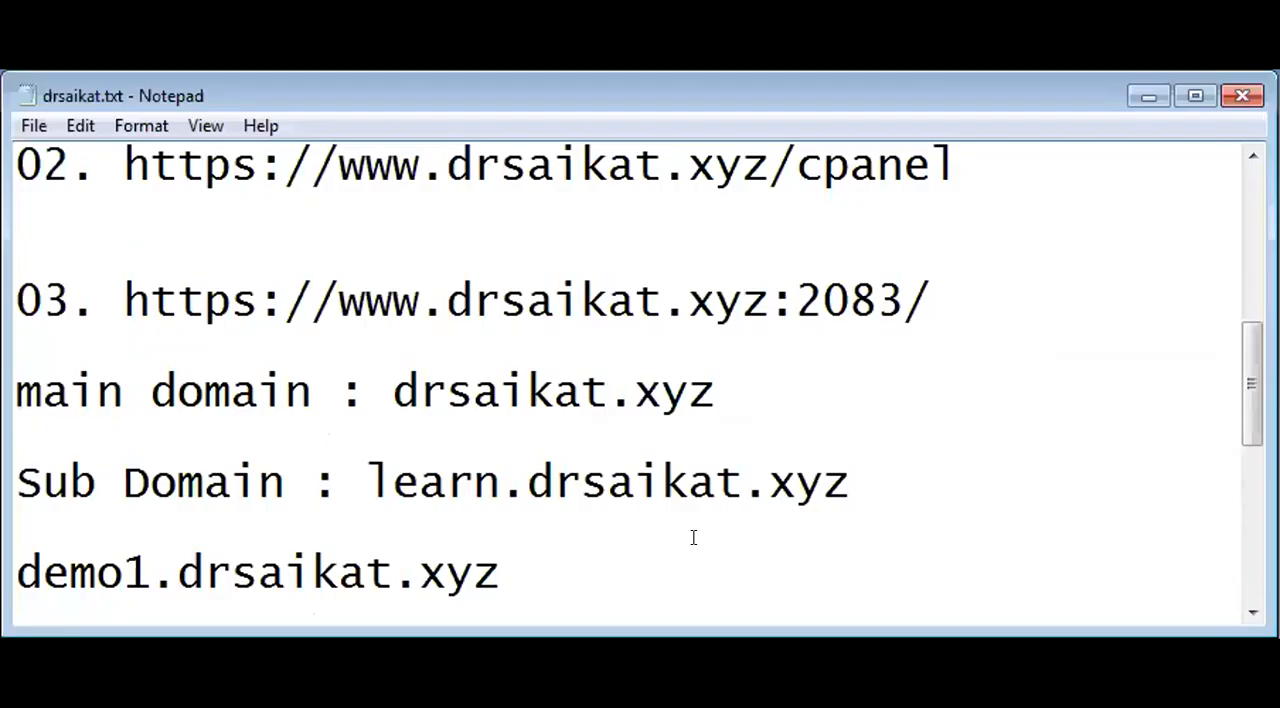
pyautogui.scroll(1, 688, 495)
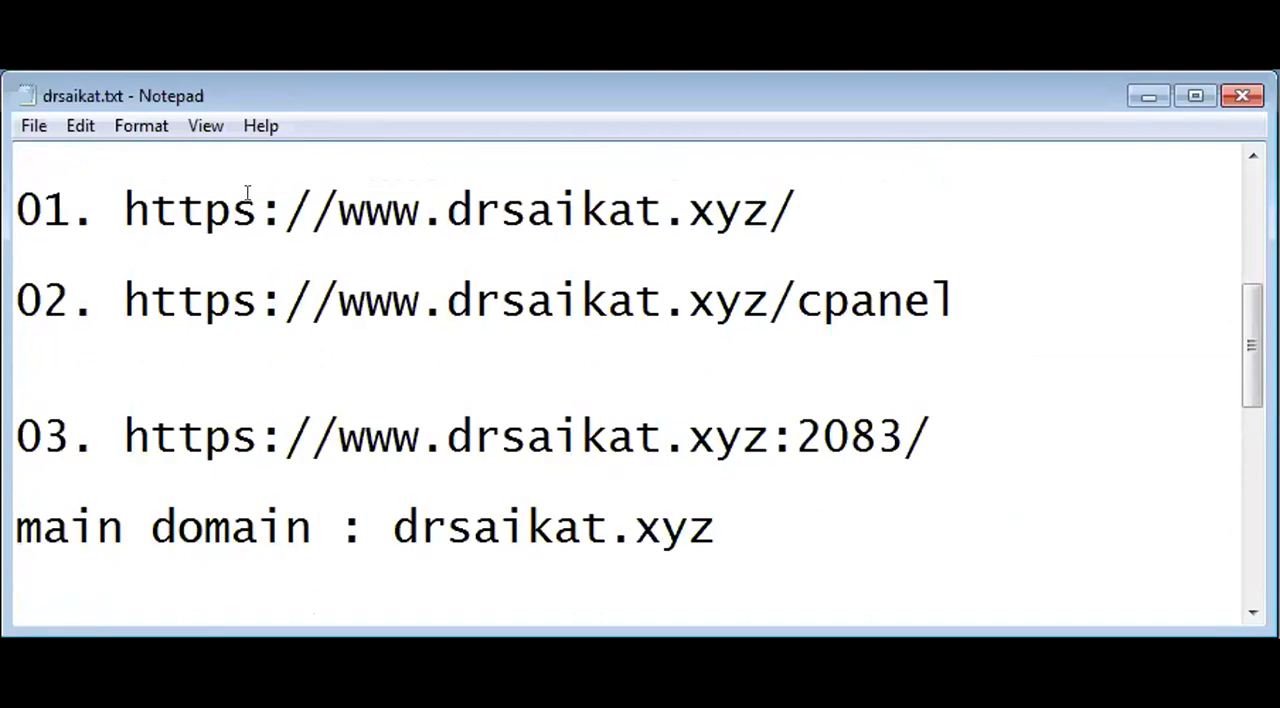
# Step: Switch to the drsaikat.txt notes in Notepad and add the heading "Cpanel:" above the first address
pyautogui.click(122, 157)
pyautogui.write('Cpanel:')
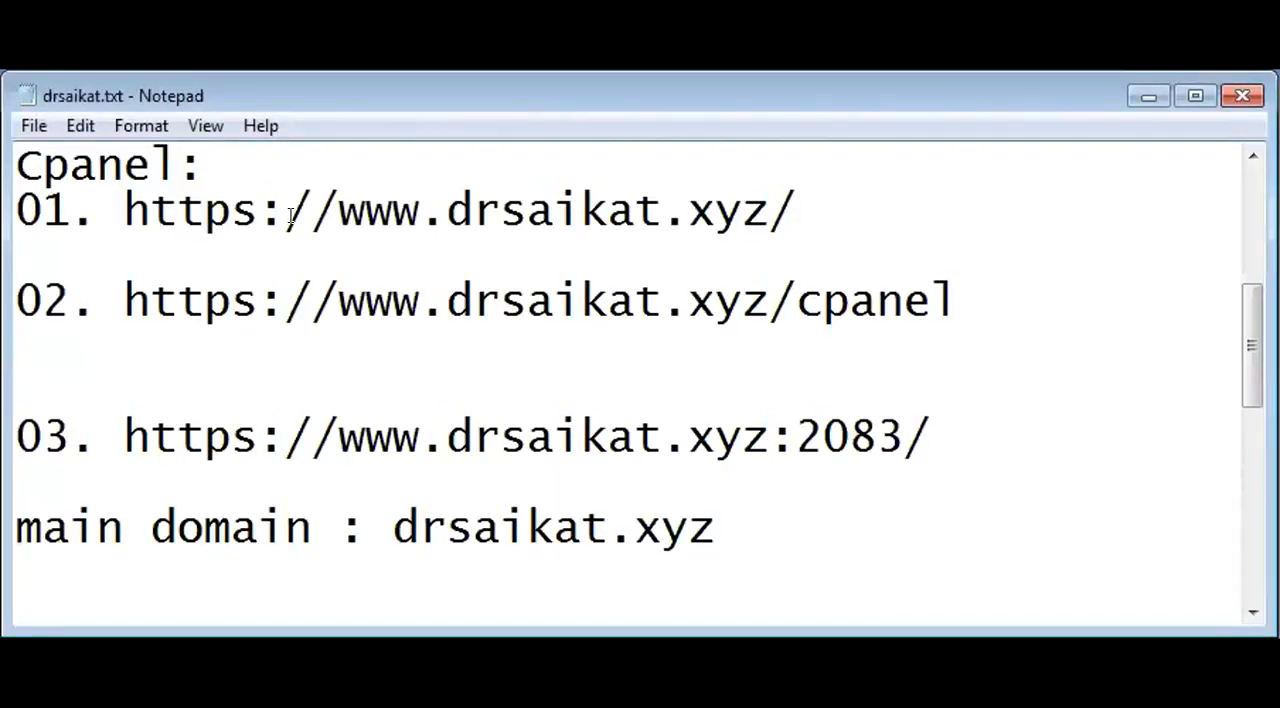
# Step: Point out the first address in the notes and the cpanel ending of the second address
pyautogui.doubleClick(492, 222)
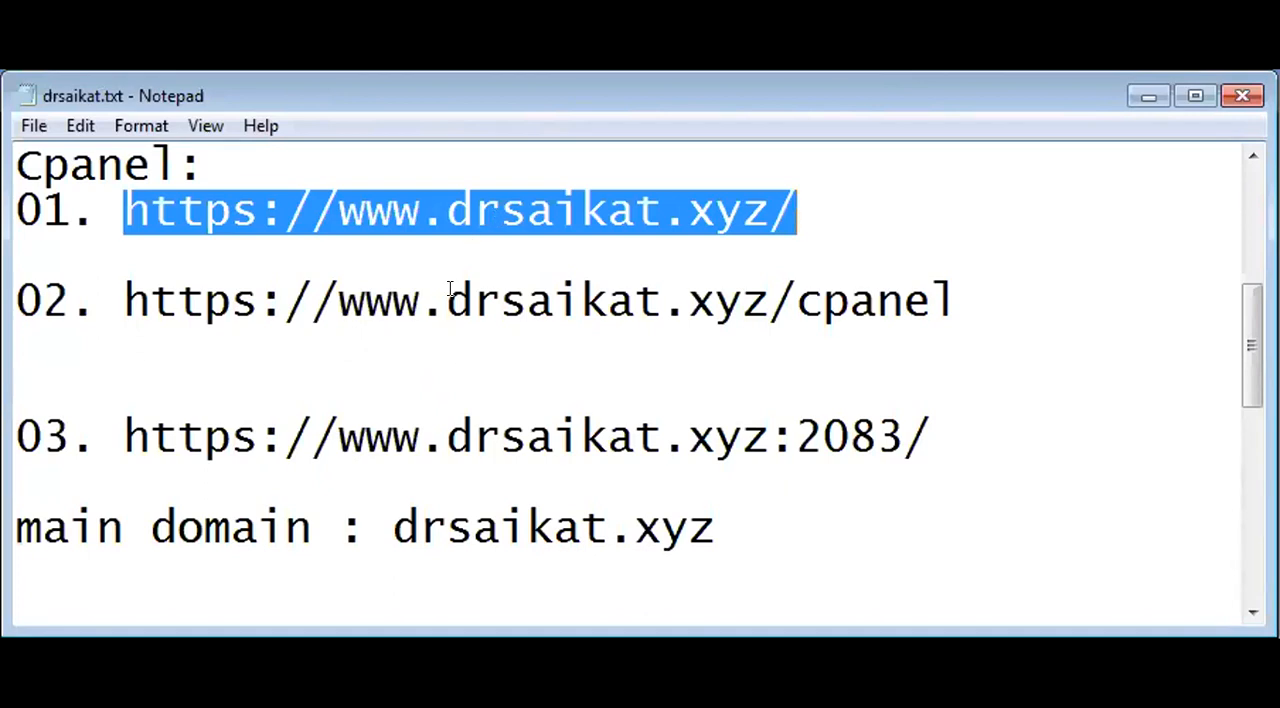
pyautogui.click(766, 290)
pyautogui.click(806, 298)
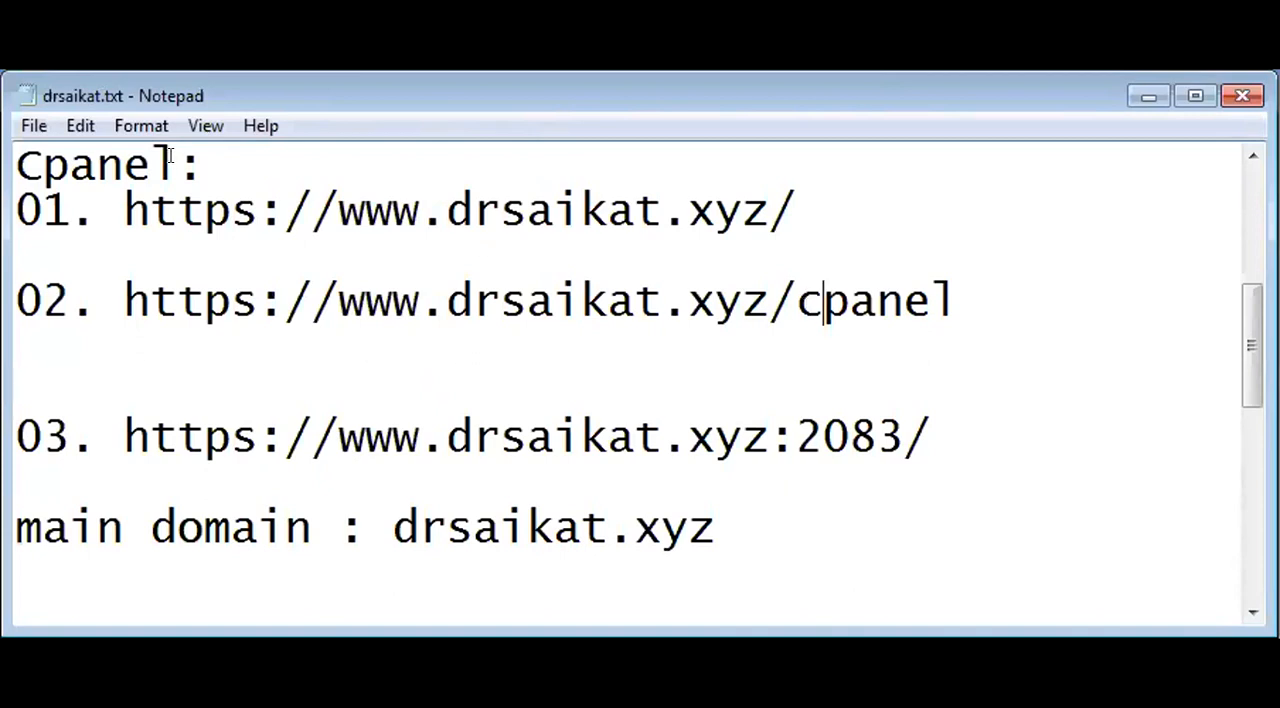
# Step: Duplicate the Cpanel heading and its first two addresses into new blank lines above the third address
pyautogui.click(34, 406)
pyautogui.click(19, 408)
pyautogui.moveTo(16, 165); pyautogui.dragTo(952, 305)
pyautogui.hotkey('ctrl', 'c')
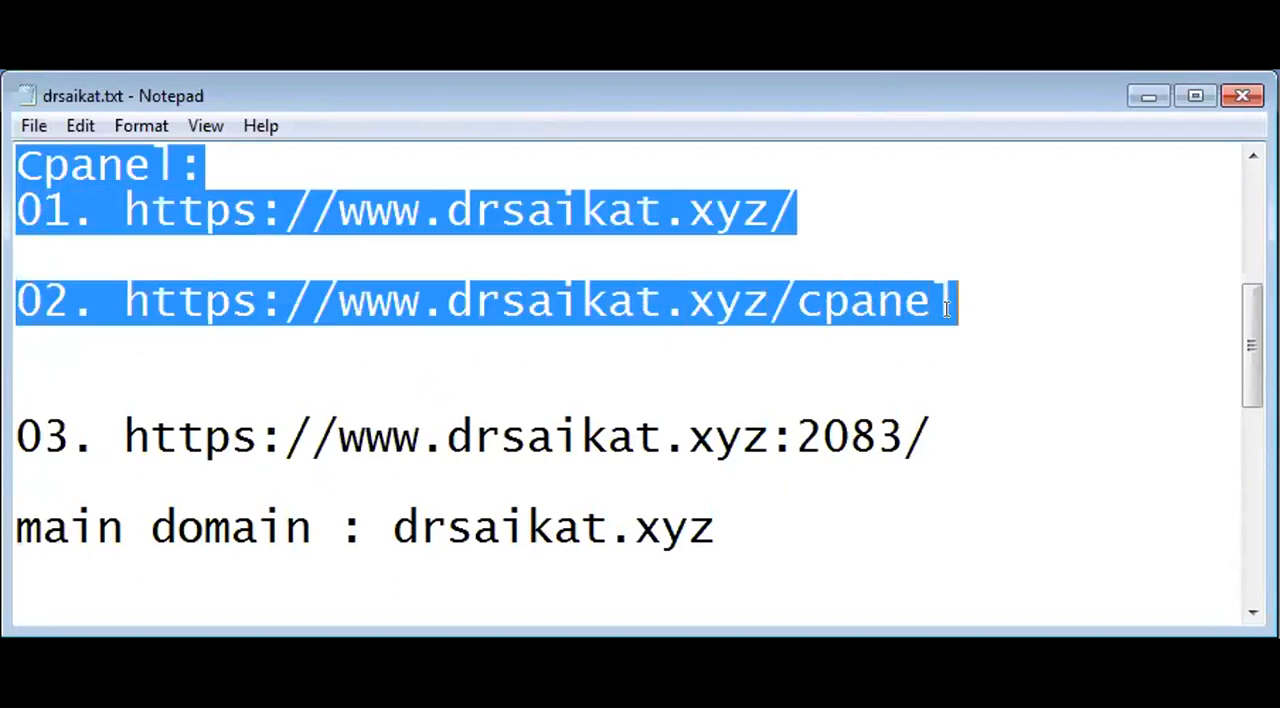
pyautogui.click(1016, 304)
pyautogui.press('Down')
pyautogui.press('Return')
pyautogui.press('Return')
pyautogui.press('Return')
pyautogui.press('Up')
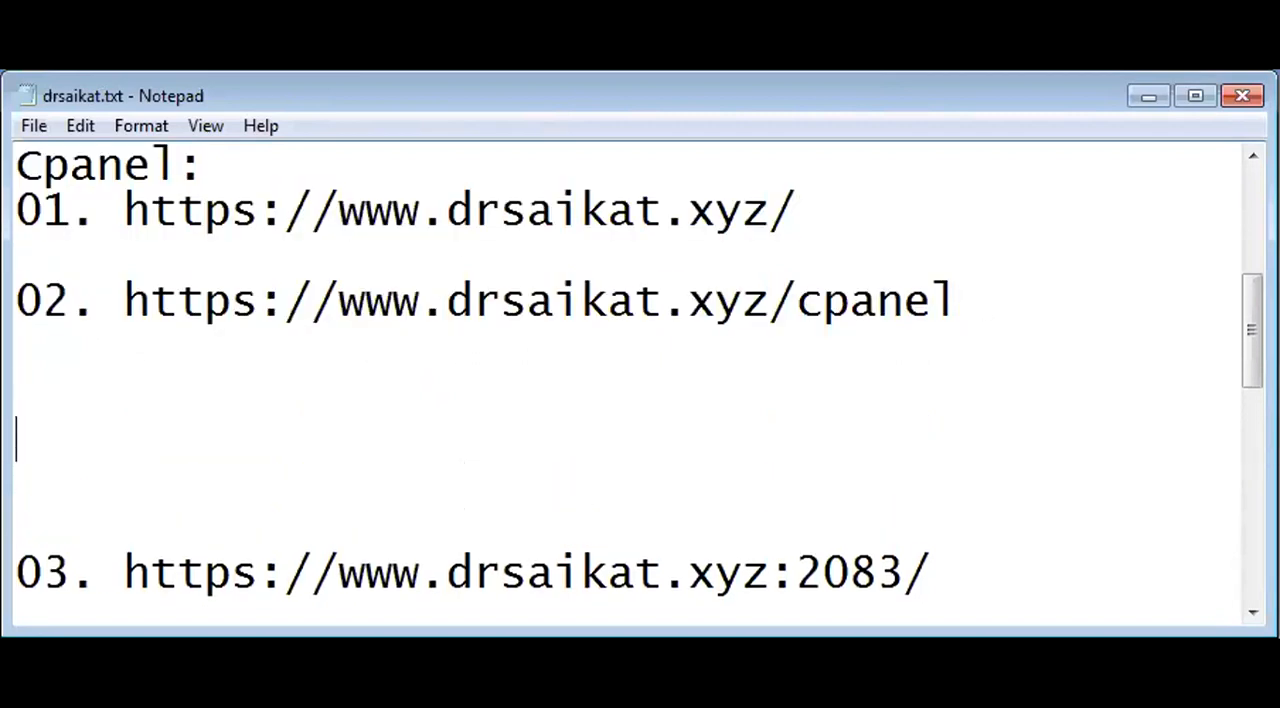
pyautogui.hotkey('ctrl', 'v')
# Step: Rename the heading of the duplicated block to "Webmail:"
pyautogui.press('Up')
pyautogui.press('Up')
pyautogui.press('Up')
pyautogui.hotkey('shift', 'Right')
pyautogui.hotkey('shift', 'Right')
pyautogui.hotkey('shift', 'Right')
pyautogui.hotkey('shift', 'Right')
pyautogui.hotkey('shift', 'Right')
pyautogui.hotkey('shift', 'Right')
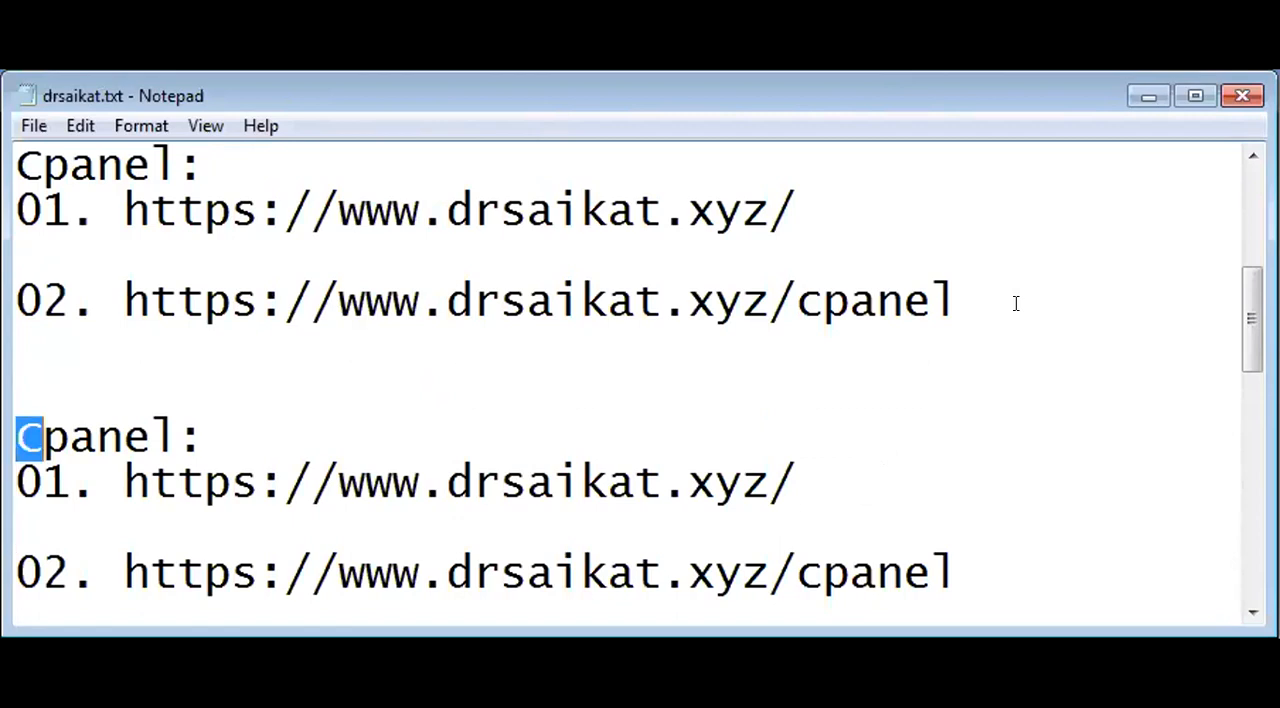
pyautogui.write('Wen')
pyautogui.press('BackSpace')
pyautogui.write('bmail:')
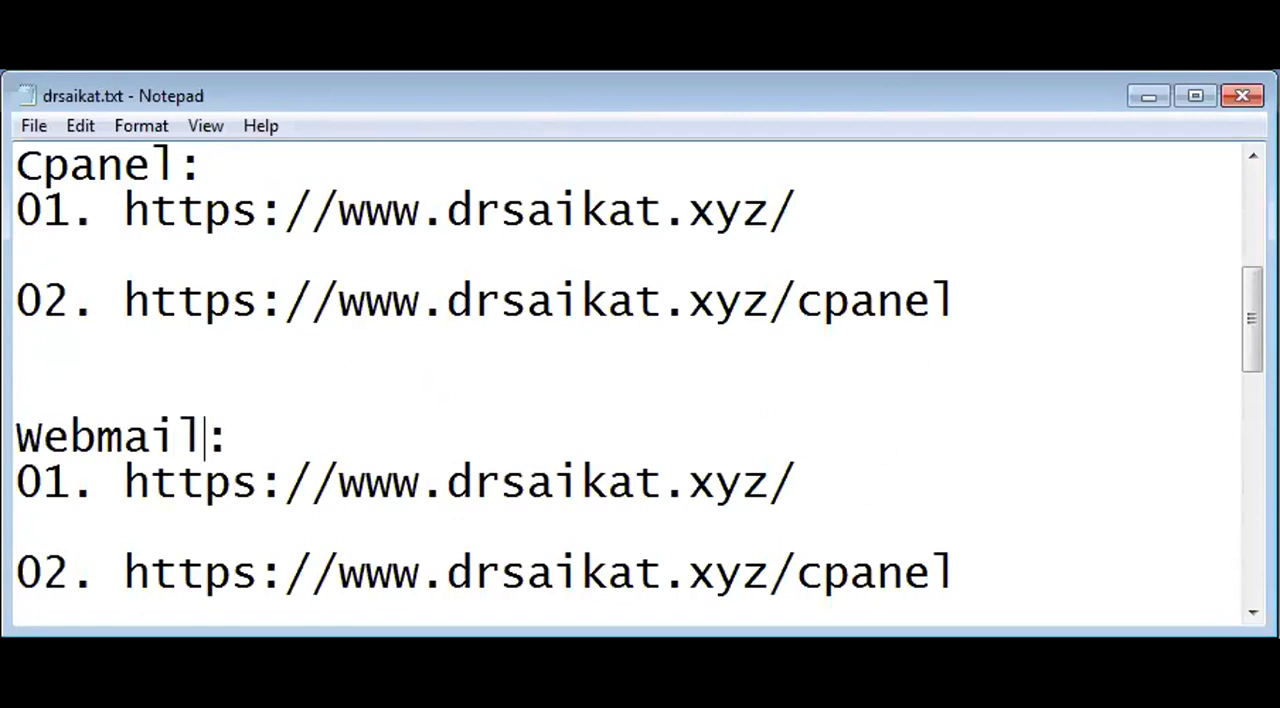
# Step: Set the ending of the second address under the Webmail heading to "webmail"
pyautogui.press('Down')
pyautogui.press('Down')
pyautogui.press('Down')
pyautogui.press('End')
pyautogui.hotkey('shift', 'Left')
pyautogui.hotkey('shift', 'Left')
pyautogui.hotkey('shift', 'Left')
pyautogui.hotkey('shift', 'Left')
pyautogui.hotkey('shift', 'Left')
pyautogui.hotkey('shift', 'Left')
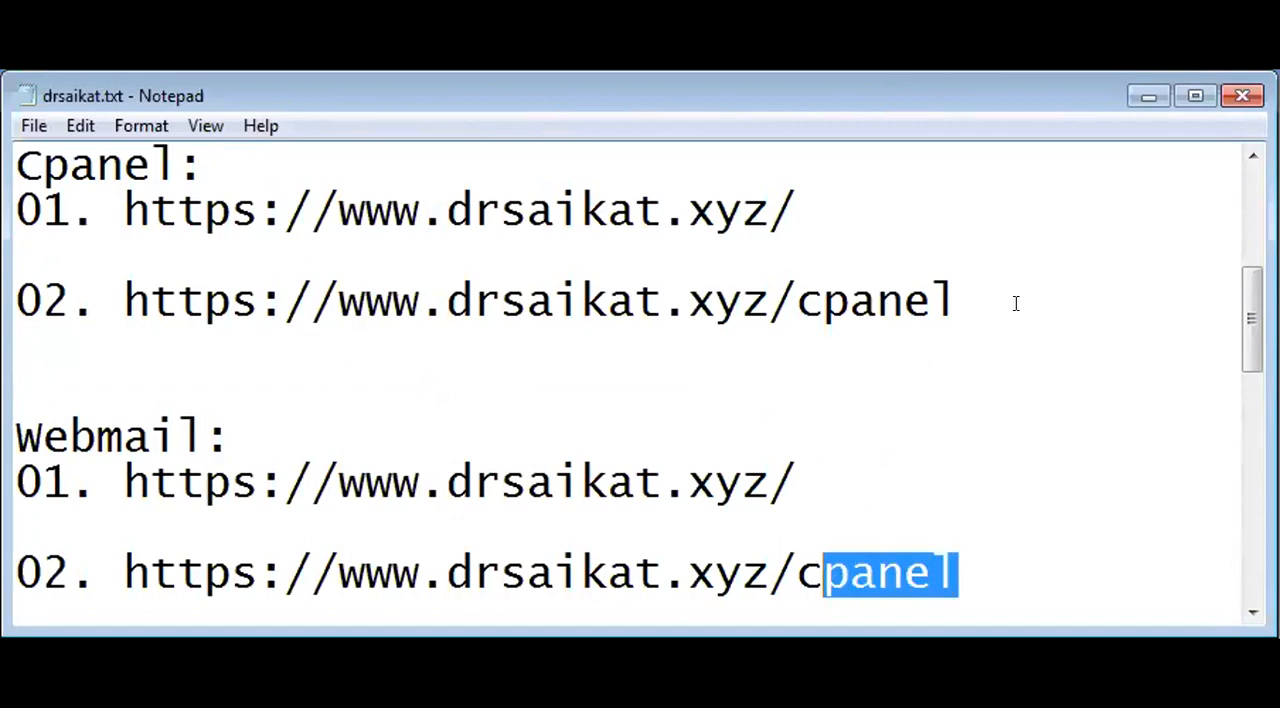
pyautogui.write('webmail')
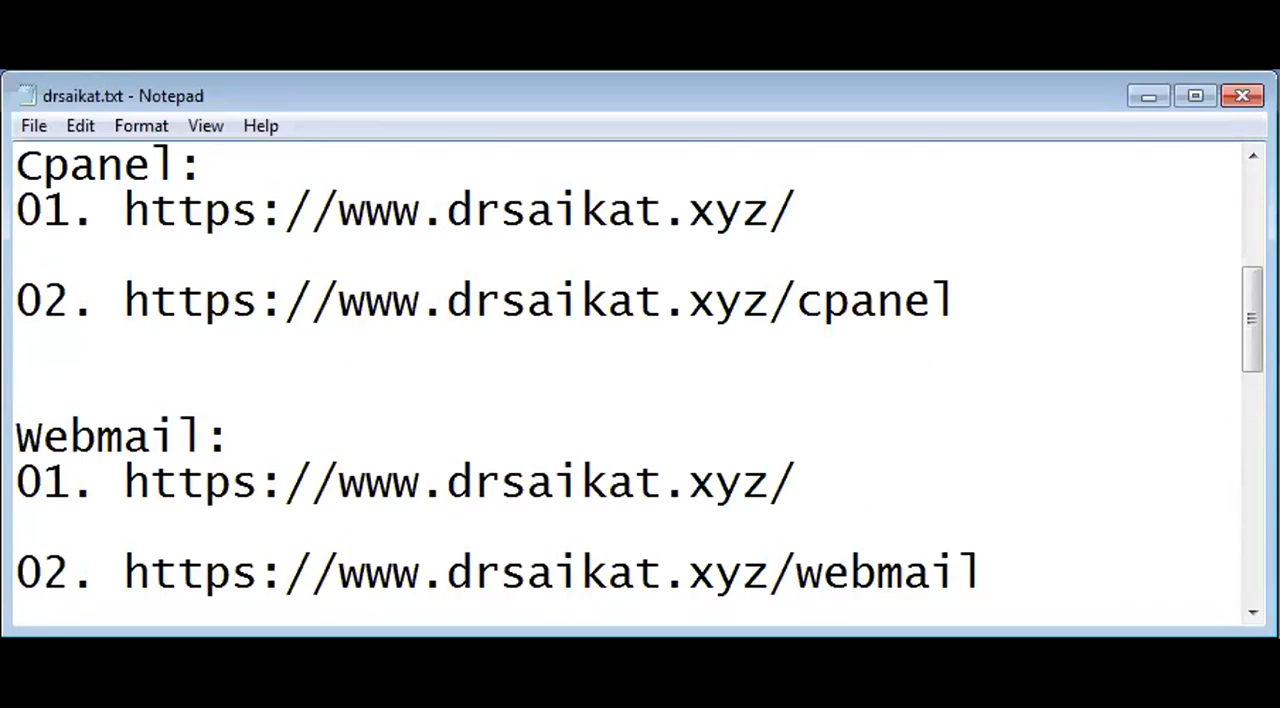
# Step: Select the address ending in /webmail in the notes, leaving out its 02. numbering
pyautogui.hotkey('shift', 'Home')
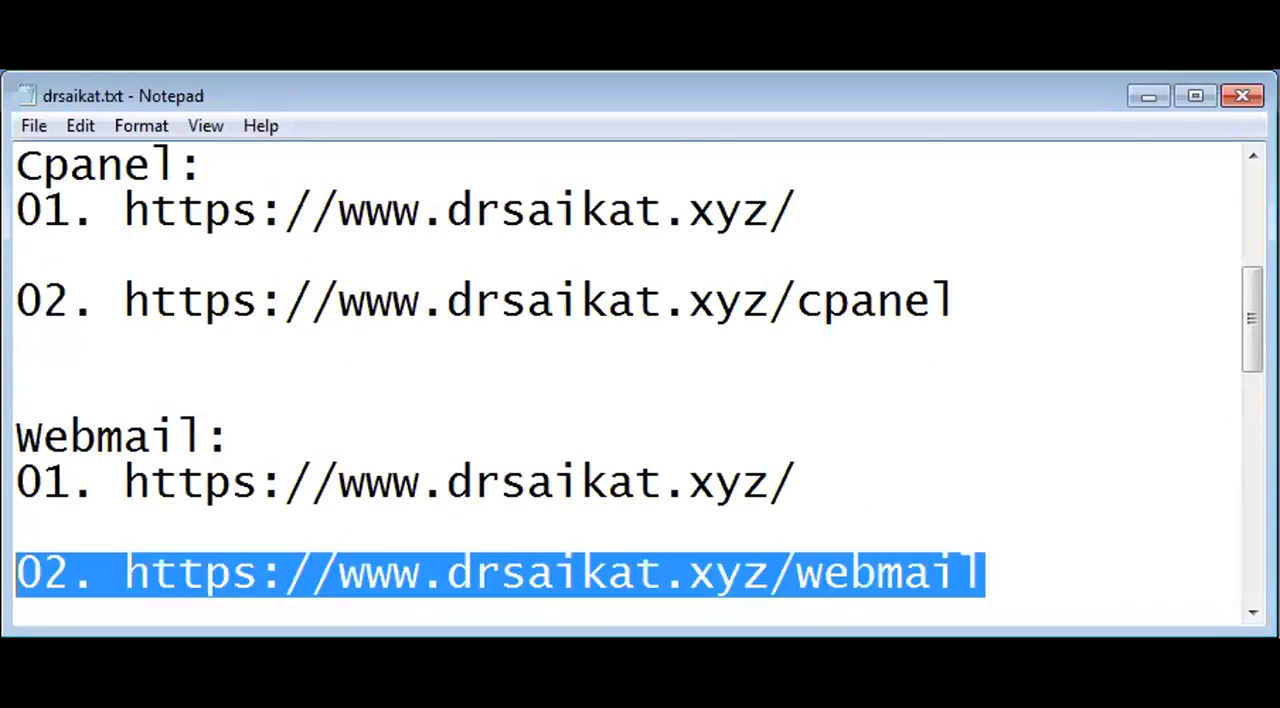
pyautogui.hotkey('shift', 'Right')
pyautogui.hotkey('shift', 'Right')
pyautogui.hotkey('shift', 'Right')
pyautogui.hotkey('shift', 'Right')
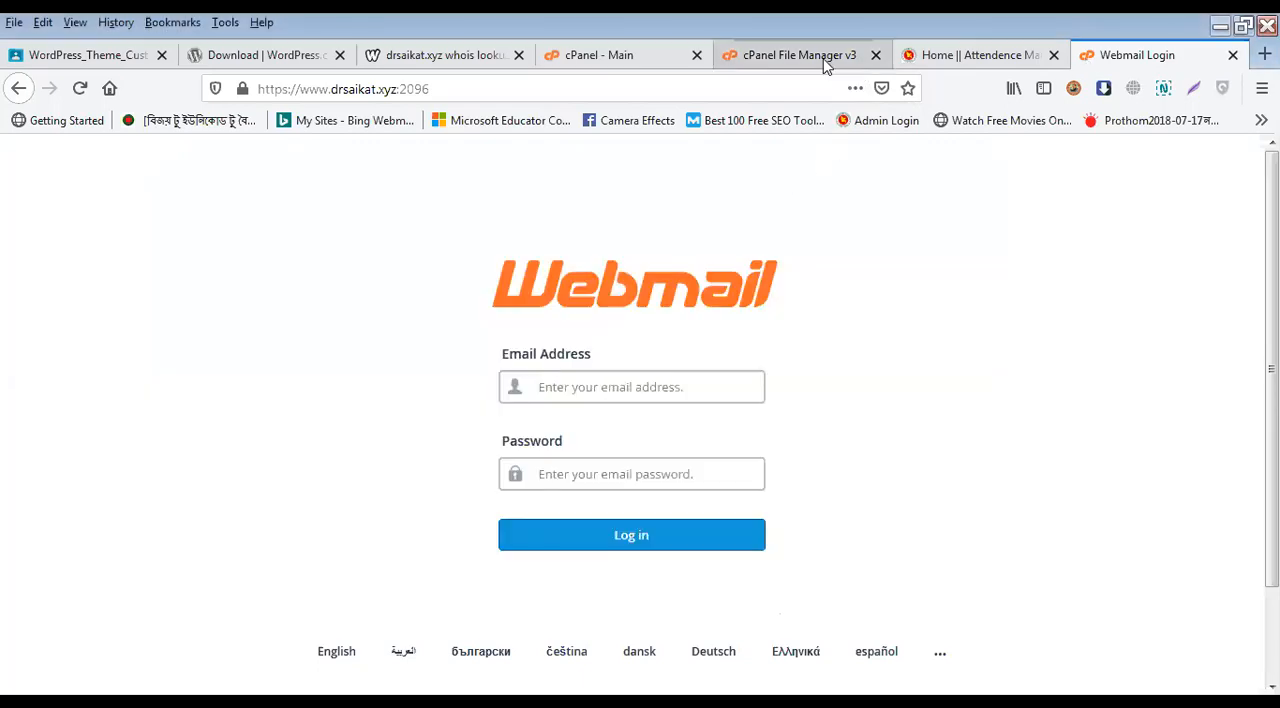
# Step: Switch to the main cPanel page in the browser and open the Email Accounts list
pyautogui.click(822, 57)
pyautogui.click(600, 57)
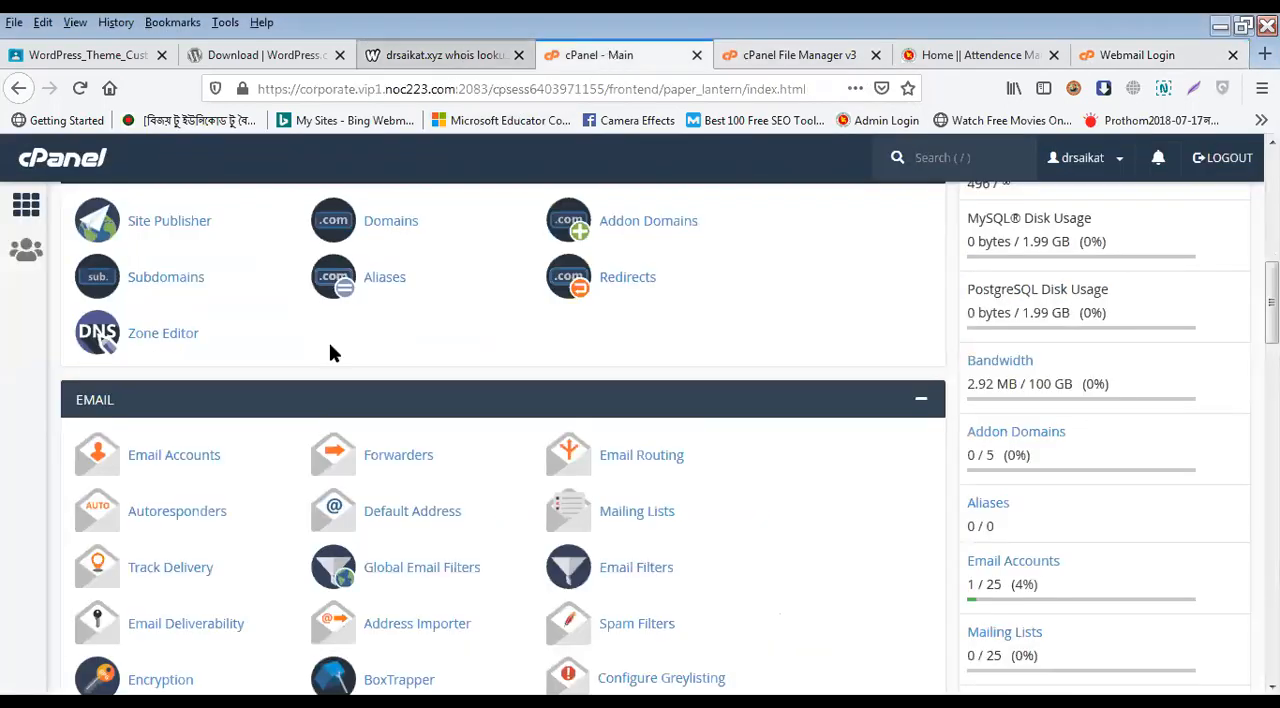
pyautogui.click(185, 463)
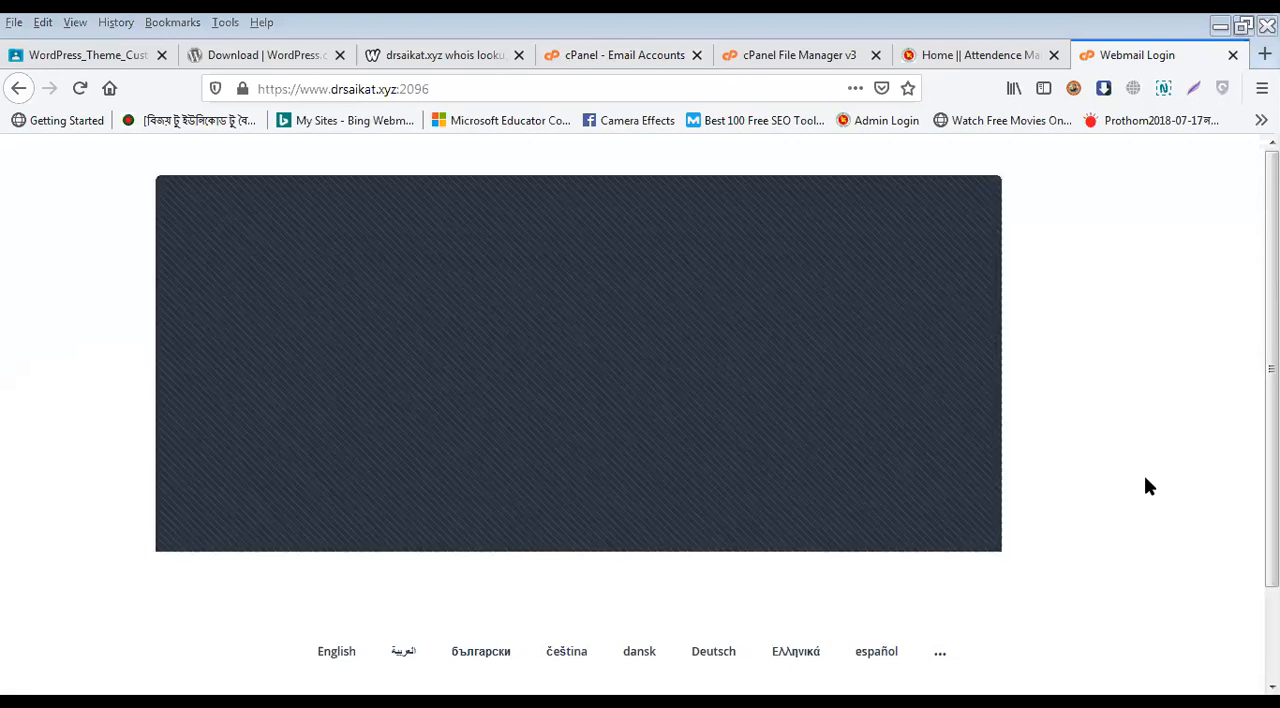
# Step: Enter the info account's full email address on the webmail login page, copying the domain from the page's web address
pyautogui.write('info@d')
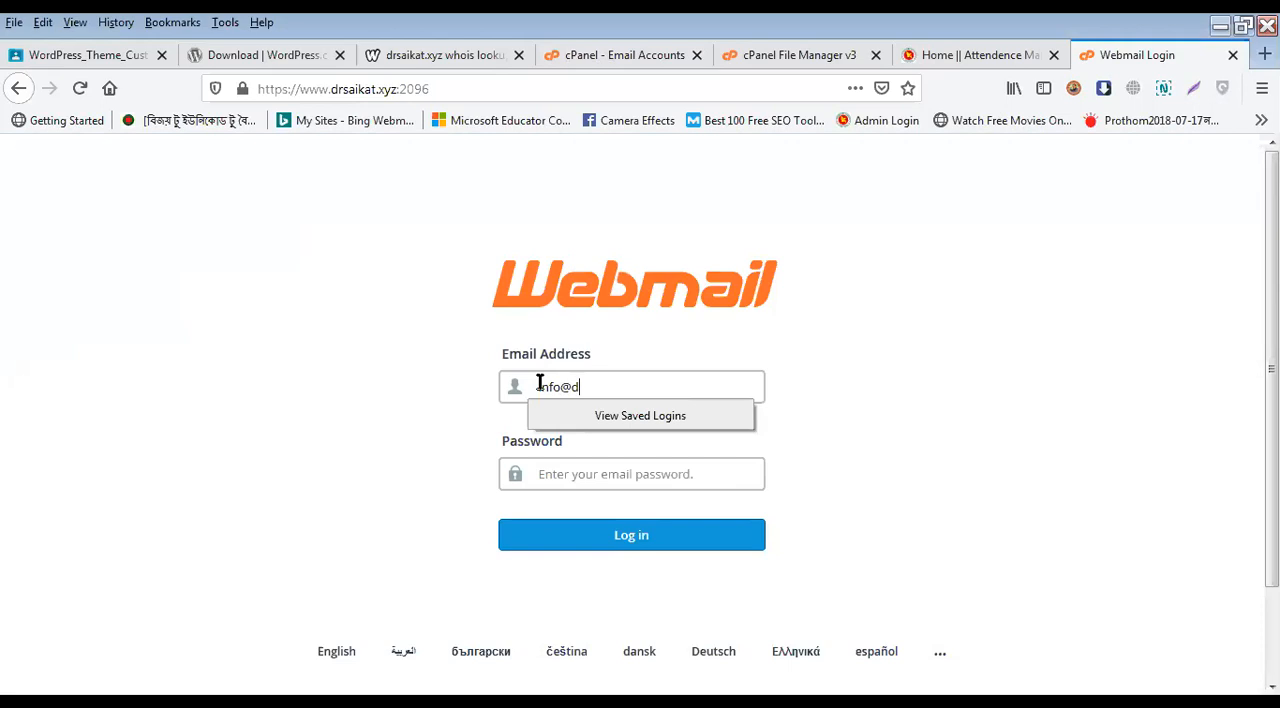
pyautogui.click(345, 88)
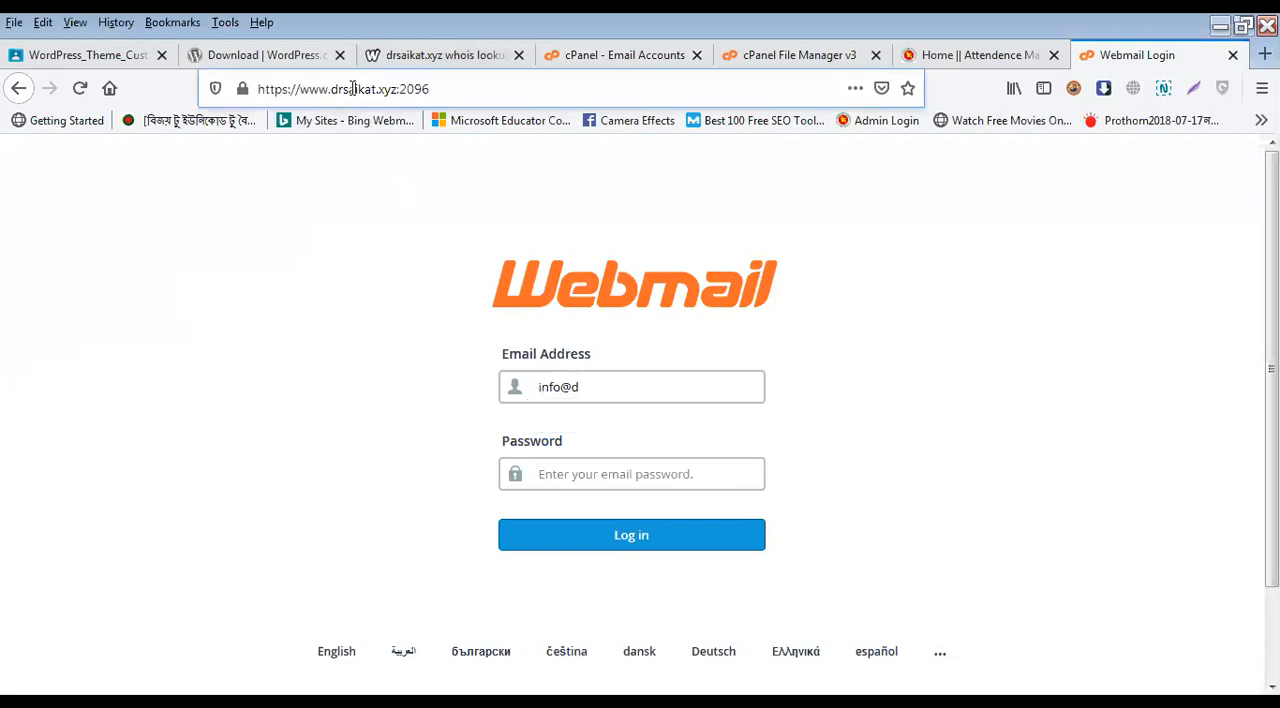
pyautogui.moveTo(331, 88); pyautogui.dragTo(398, 87)
pyautogui.hotkey('ctrl', 'c')
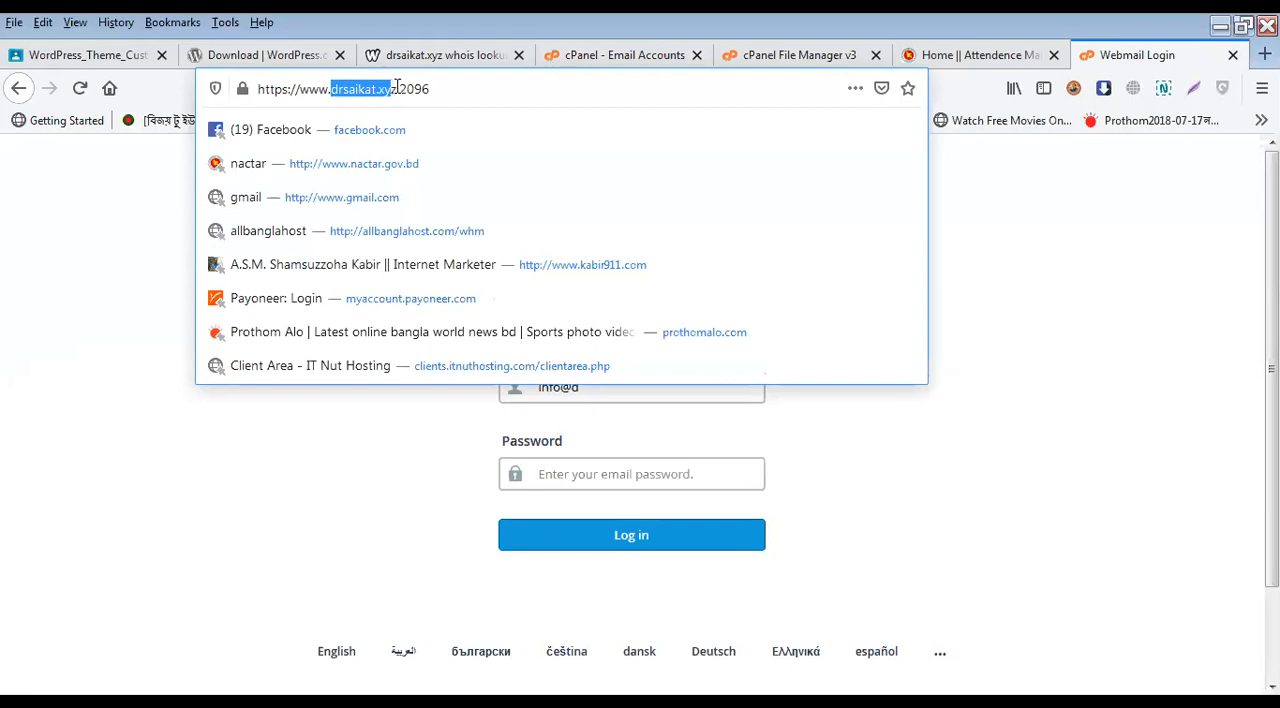
pyautogui.click(609, 387)
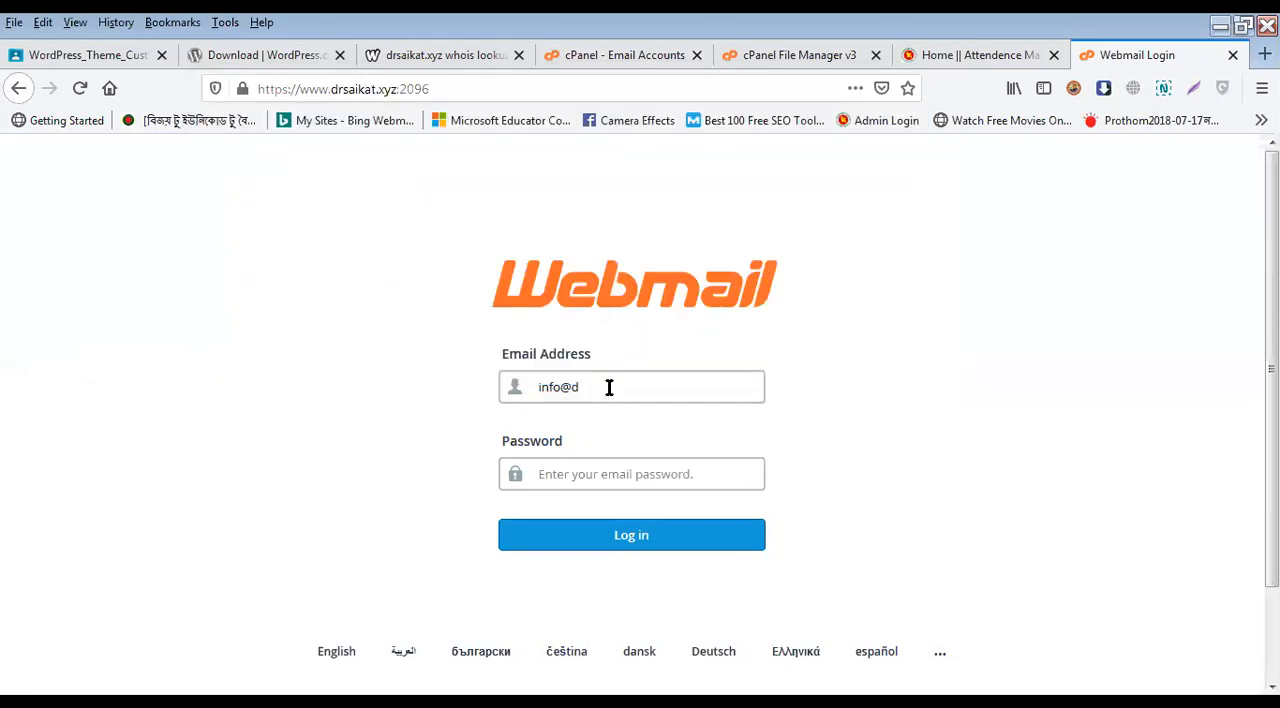
pyautogui.write('info@d')
pyautogui.press('BackSpace')
pyautogui.hotkey('ctrl', 'v')
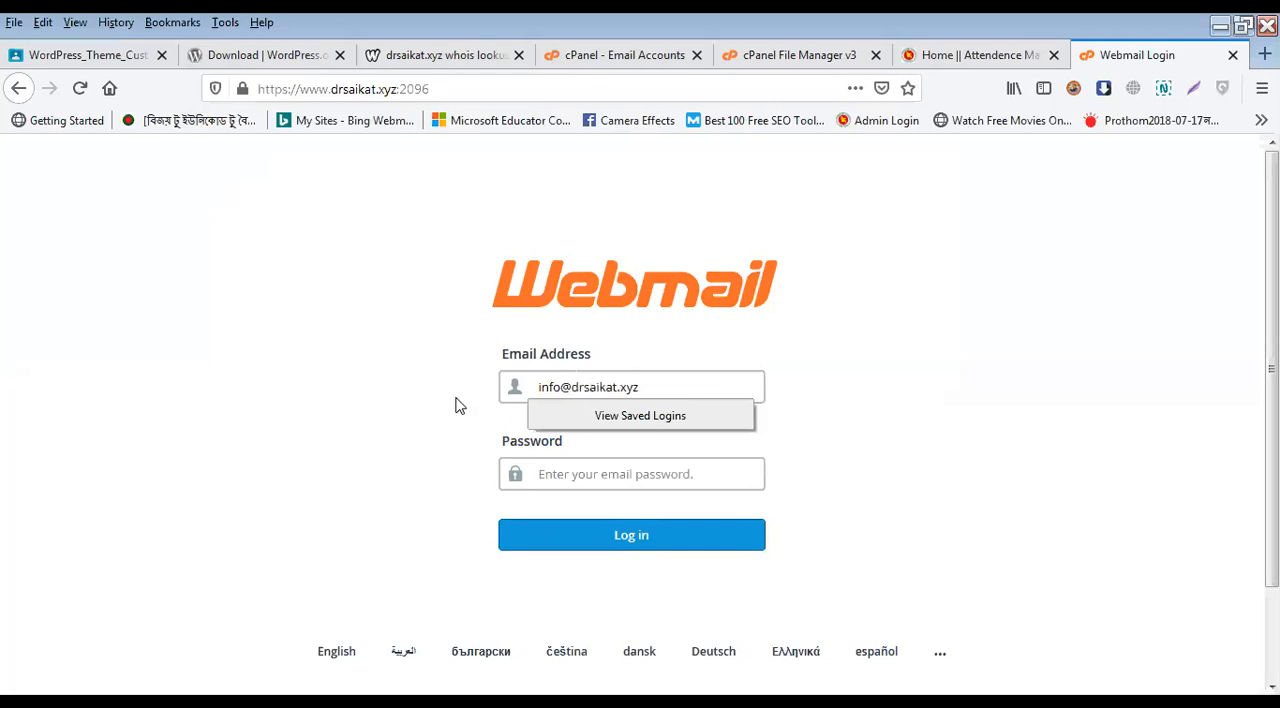
pyautogui.click(582, 610)
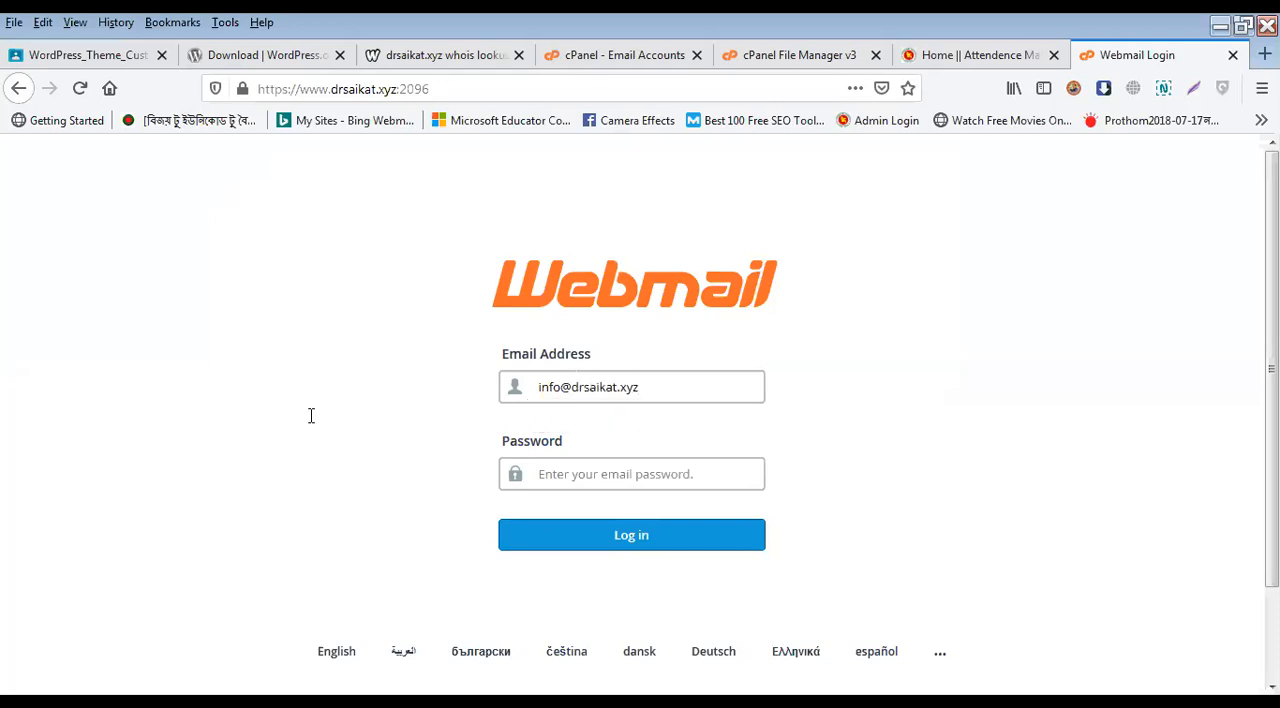
# Step: Log in to the info account's webmail and open the newest message in the inbox
pyautogui.hotkey('alt', 'Tab')
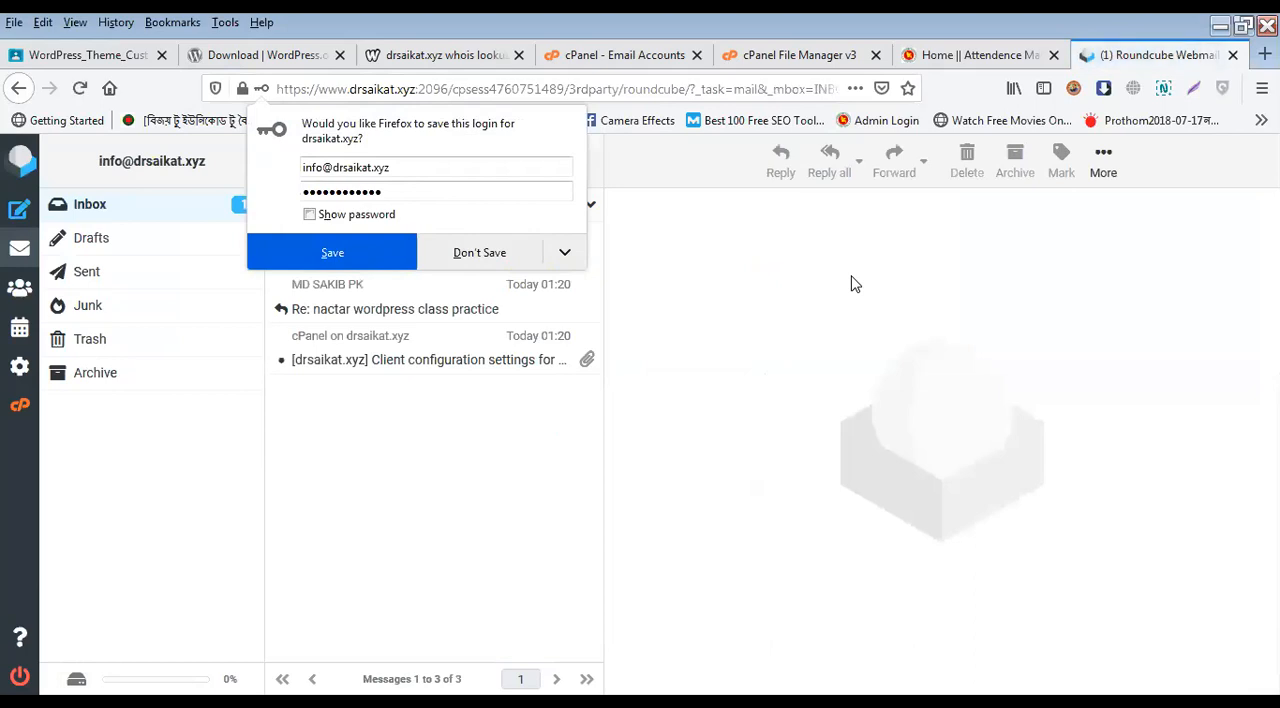
pyautogui.click(380, 268)
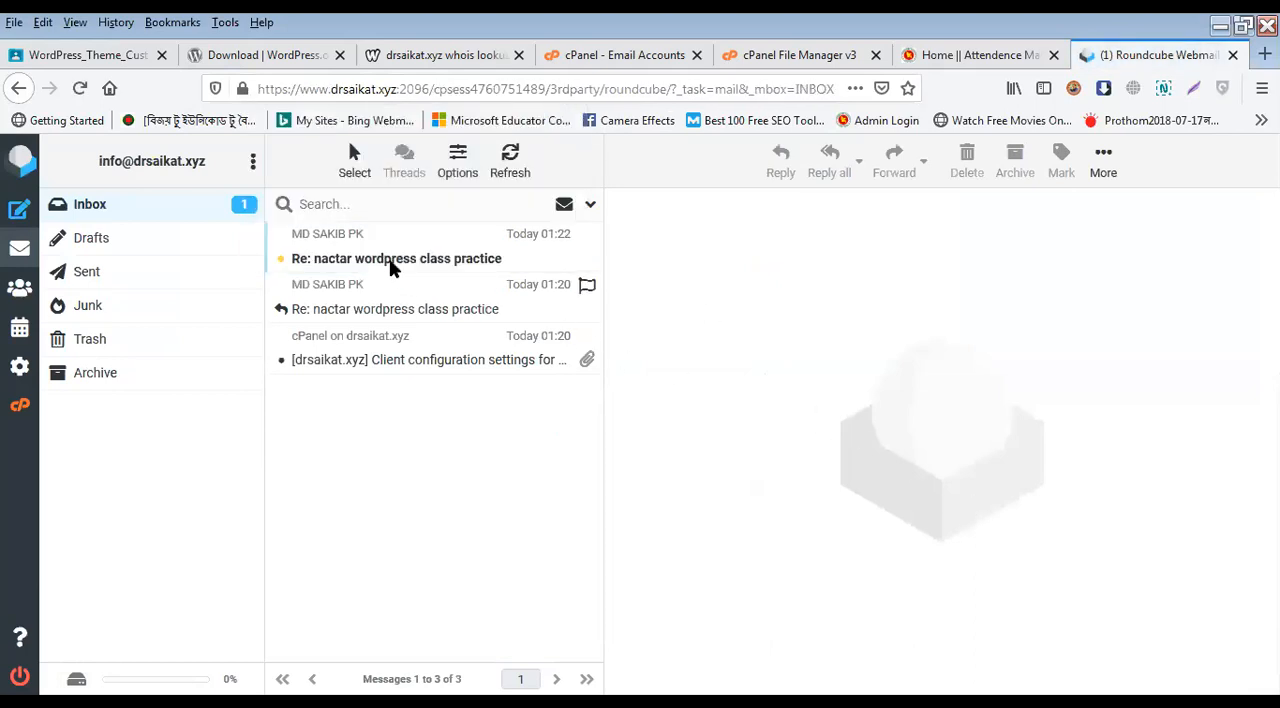
pyautogui.click(395, 258)
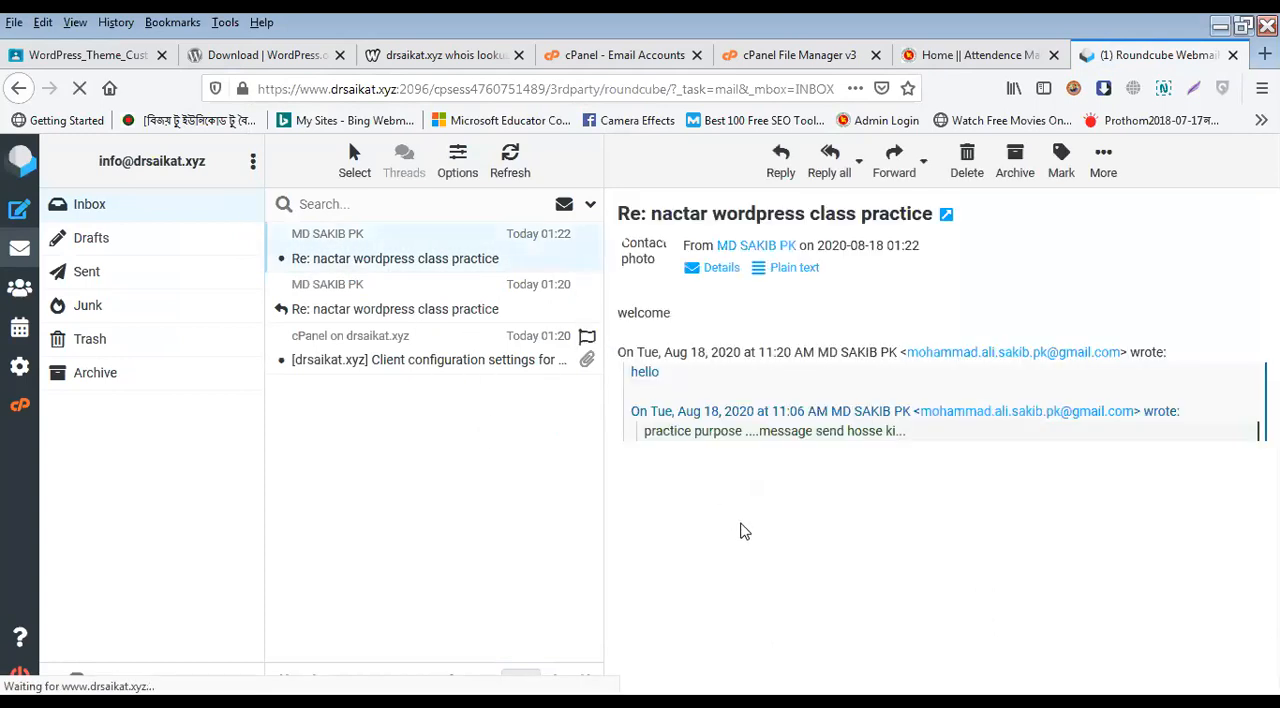
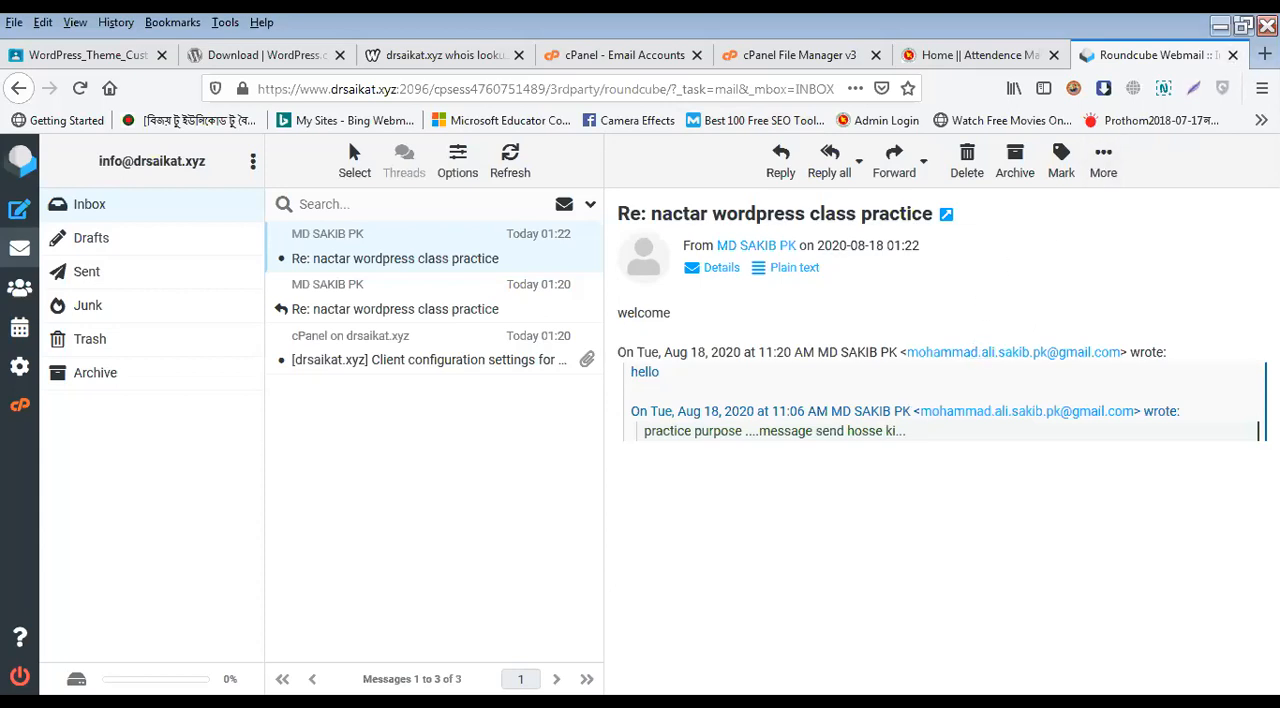
# Step: Find the Attendence Management System in a new browser tab using atd, and switch to its already open home page at atd.nactar.org
pyautogui.hotkey('ctrl', 't')
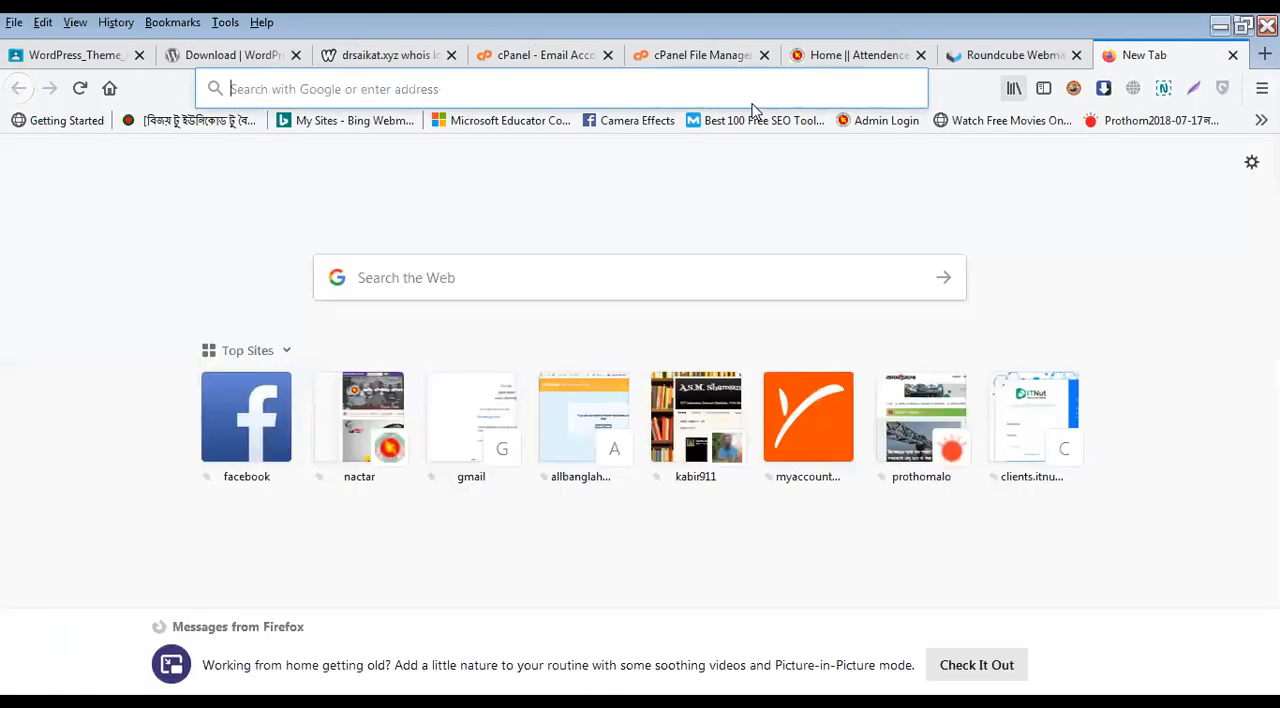
pyautogui.write('i')
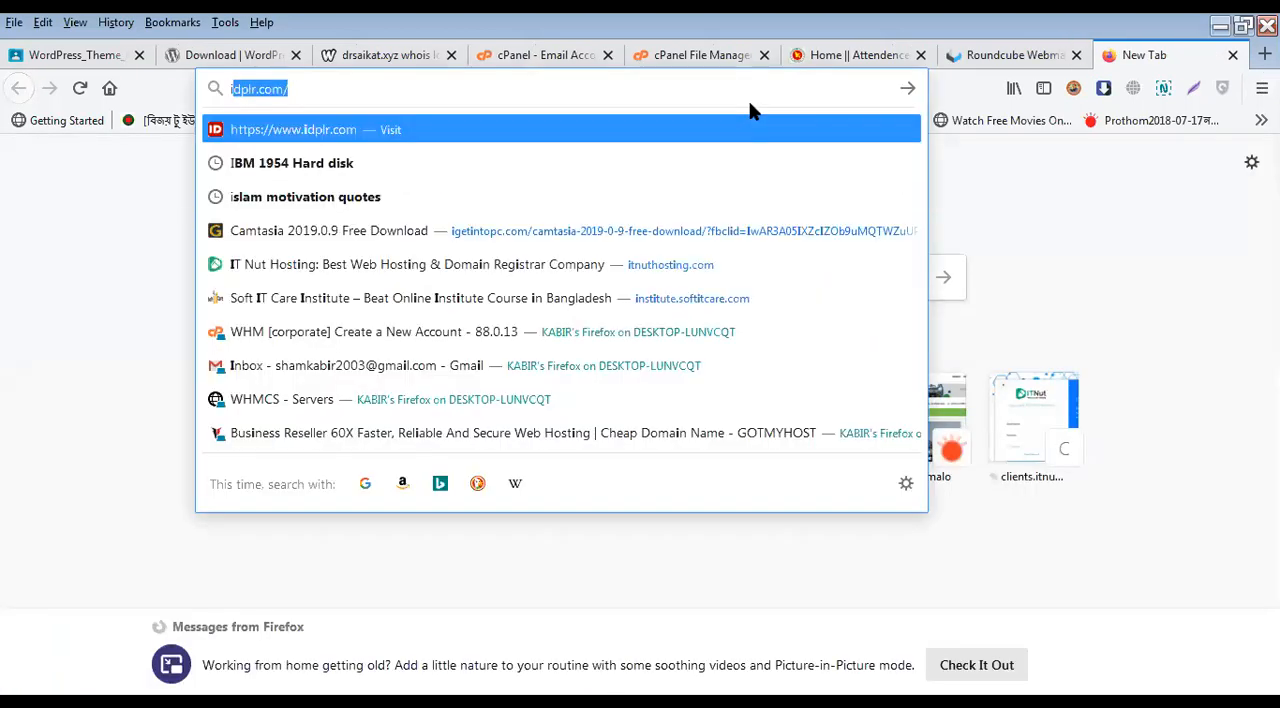
pyautogui.press('BackSpace')
pyautogui.write('ct')
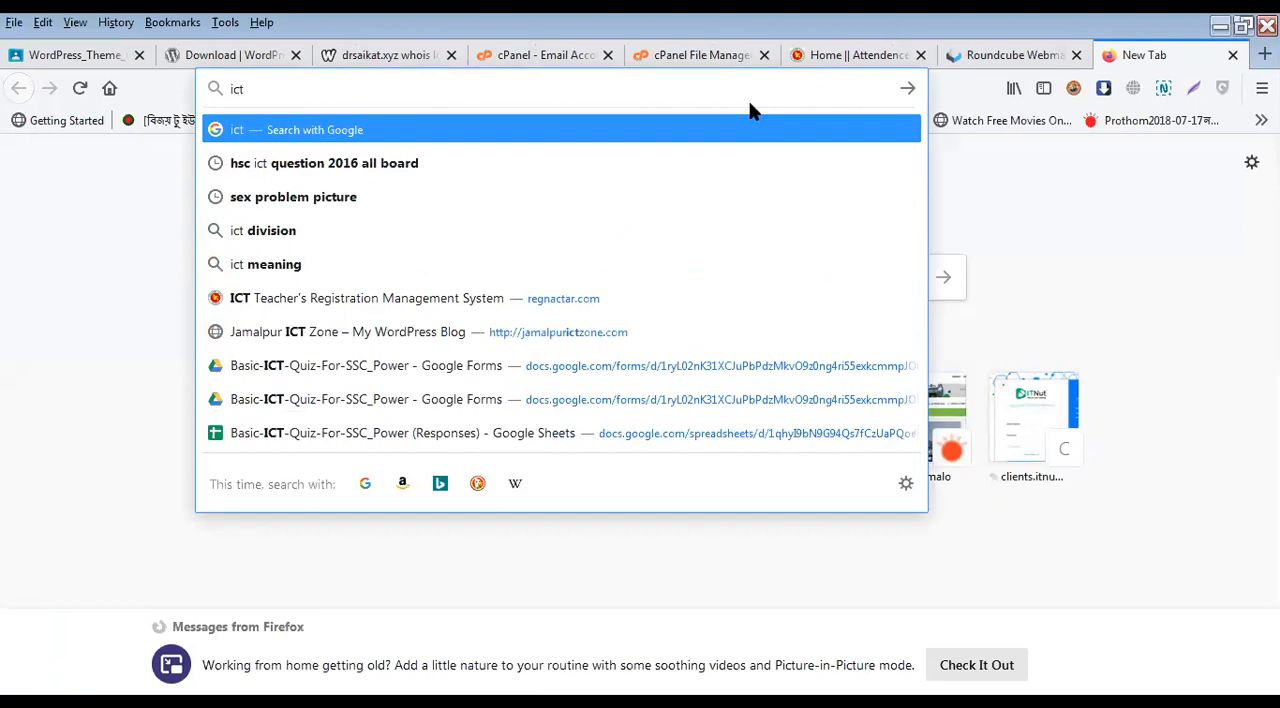
pyautogui.press('BackSpace')
pyautogui.press('BackSpace')
pyautogui.press('BackSpace')
pyautogui.write('i')
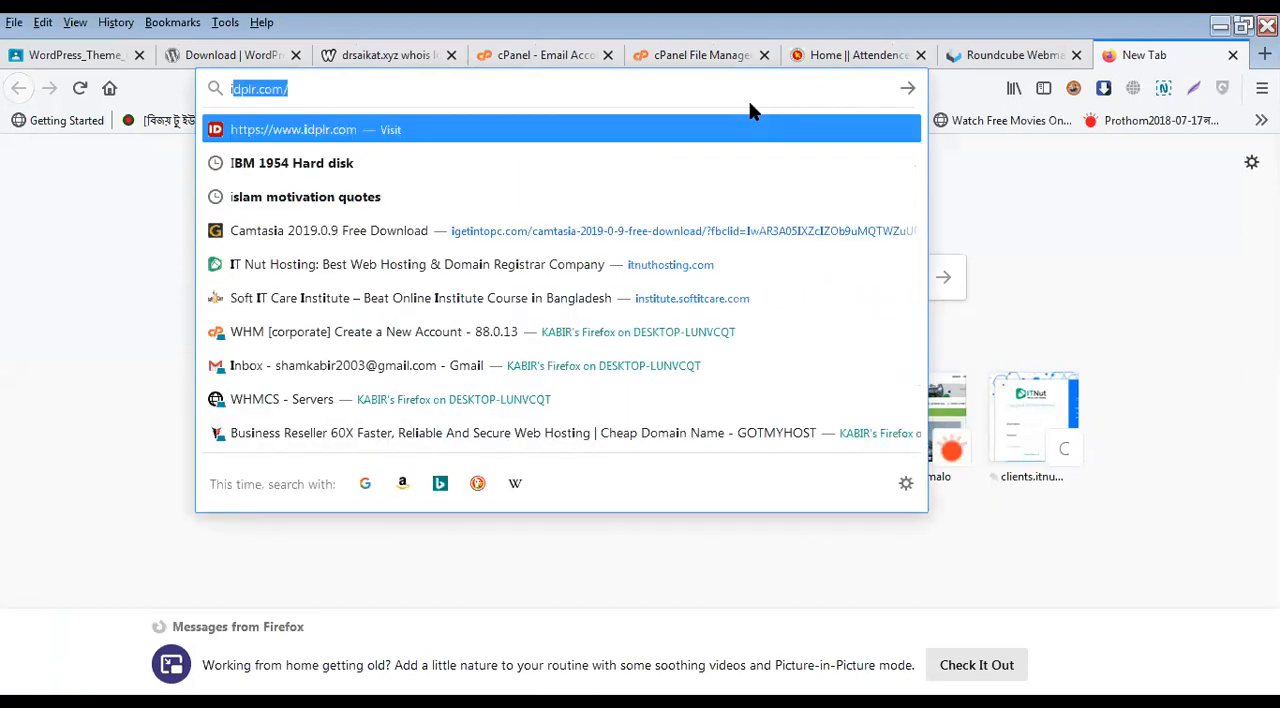
pyautogui.write('ct')
pyautogui.press('BackSpace')
pyautogui.press('BackSpace')
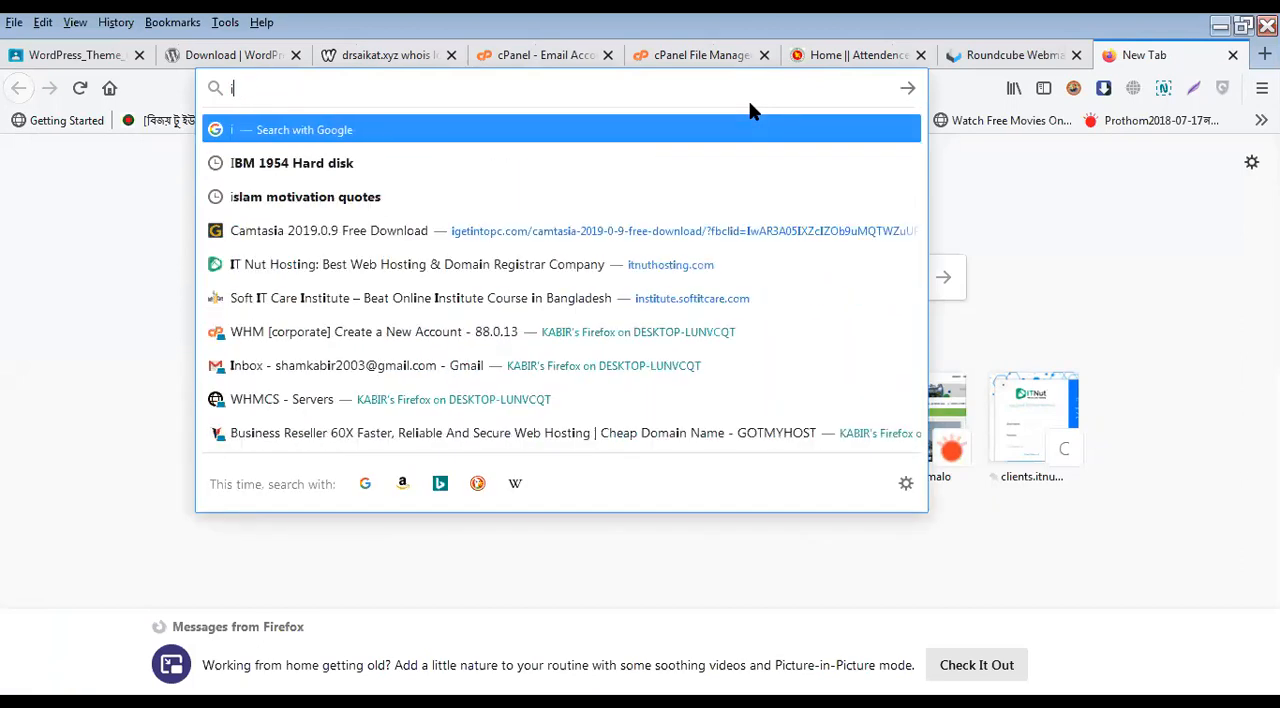
pyautogui.write('td')
pyautogui.press('BackSpace')
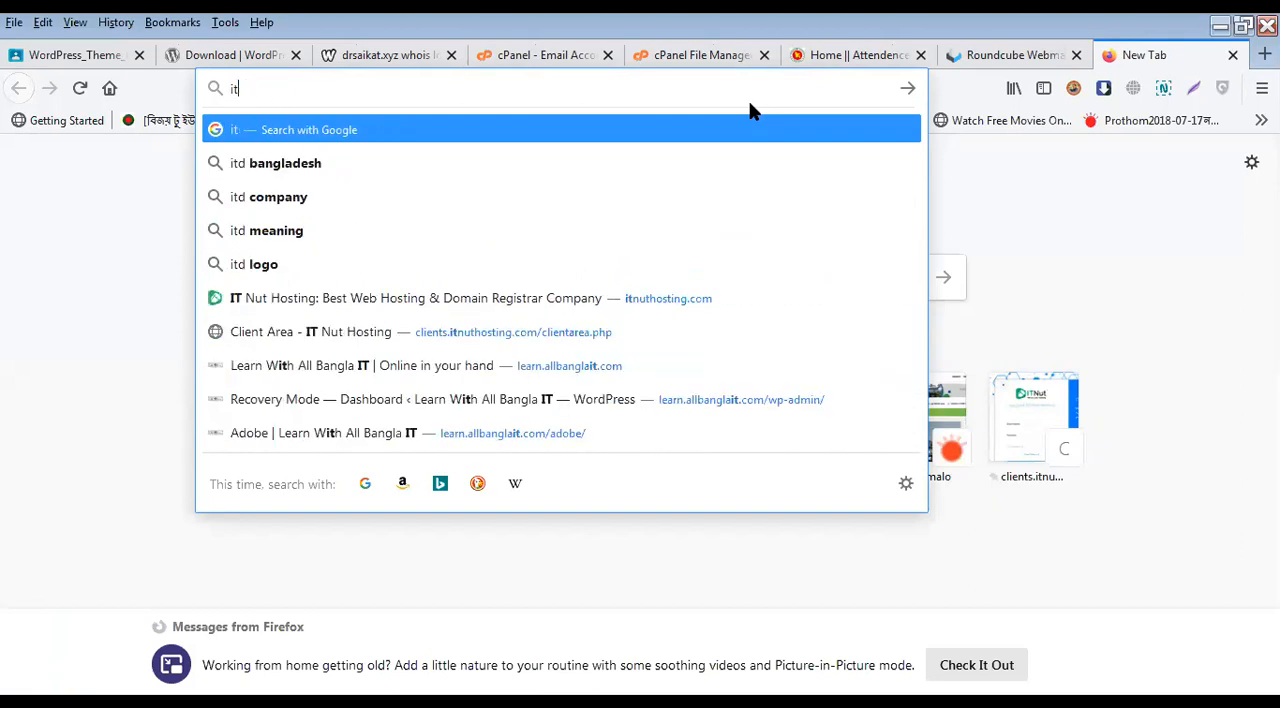
pyautogui.press('BackSpace')
pyautogui.press('BackSpace')
pyautogui.write('atd')
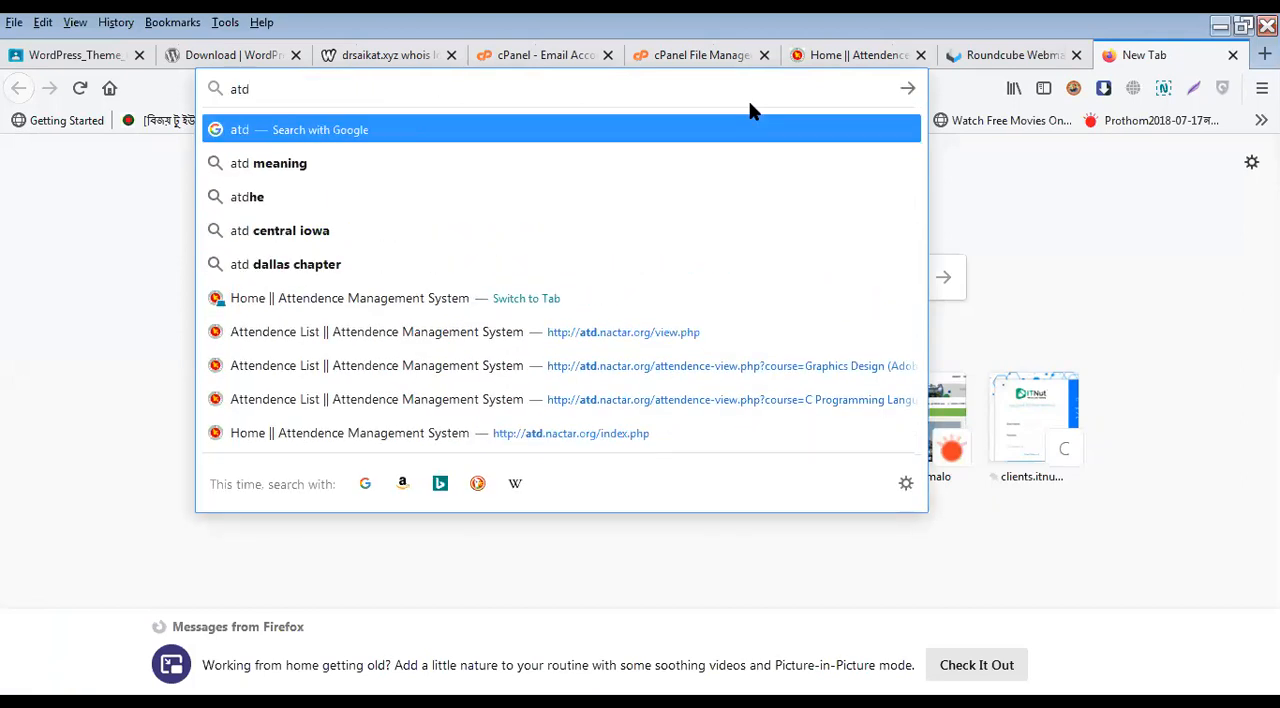
pyautogui.press('Down')
pyautogui.press('Down')
pyautogui.press('Down')
pyautogui.press('Down')
pyautogui.press('Down')
pyautogui.press('Return')
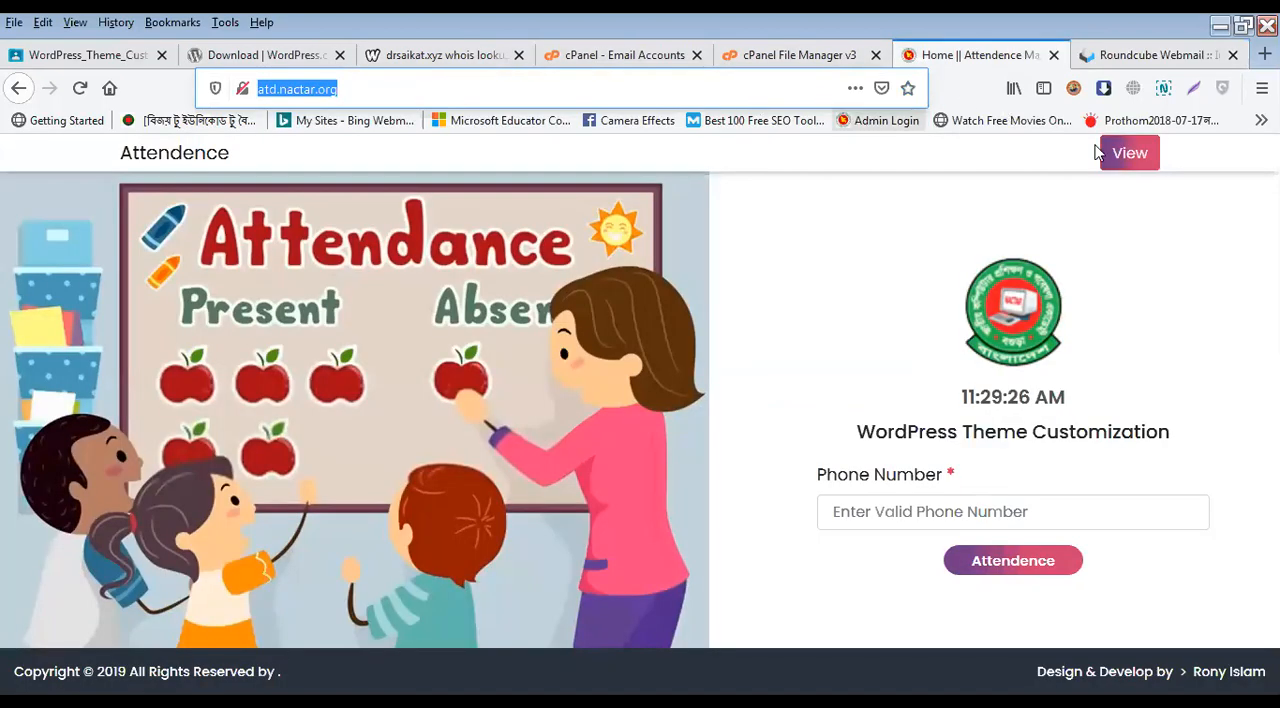
# Step: View the attendance list for the WordPress Theme Customization course and look through all of its entries
pyautogui.click(1125, 153)
pyautogui.click(685, 393)
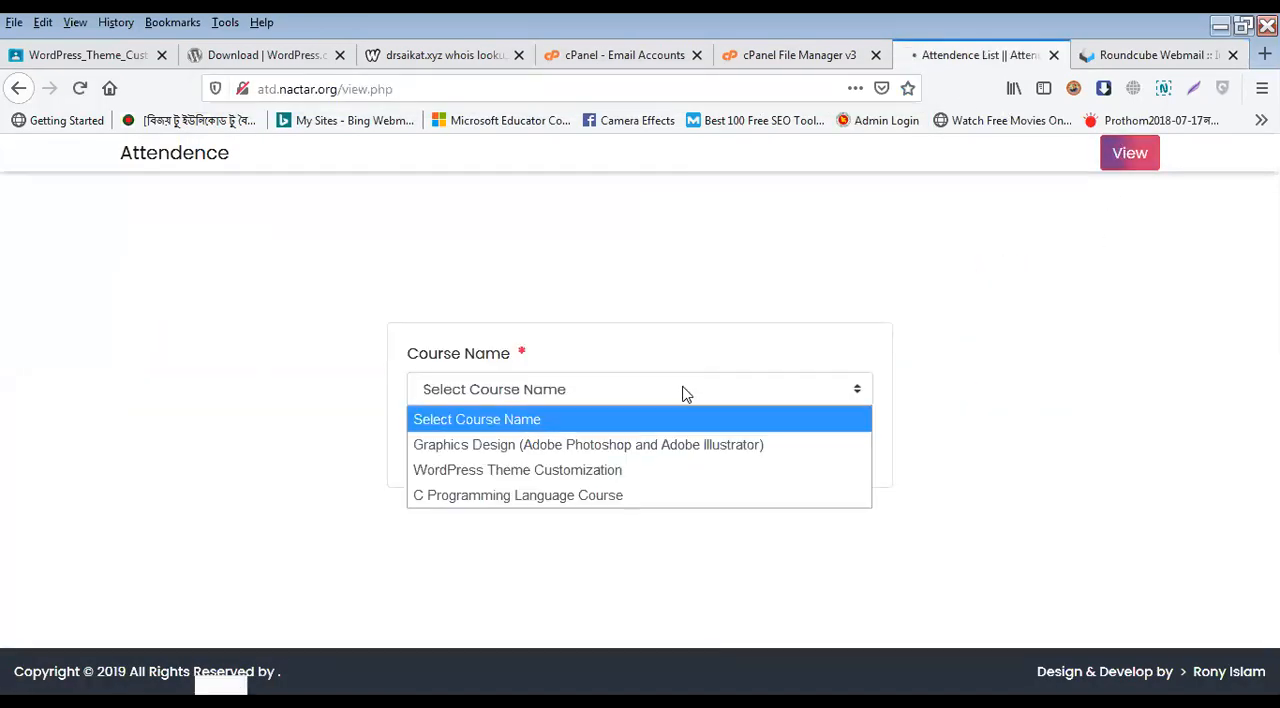
pyautogui.click(646, 471)
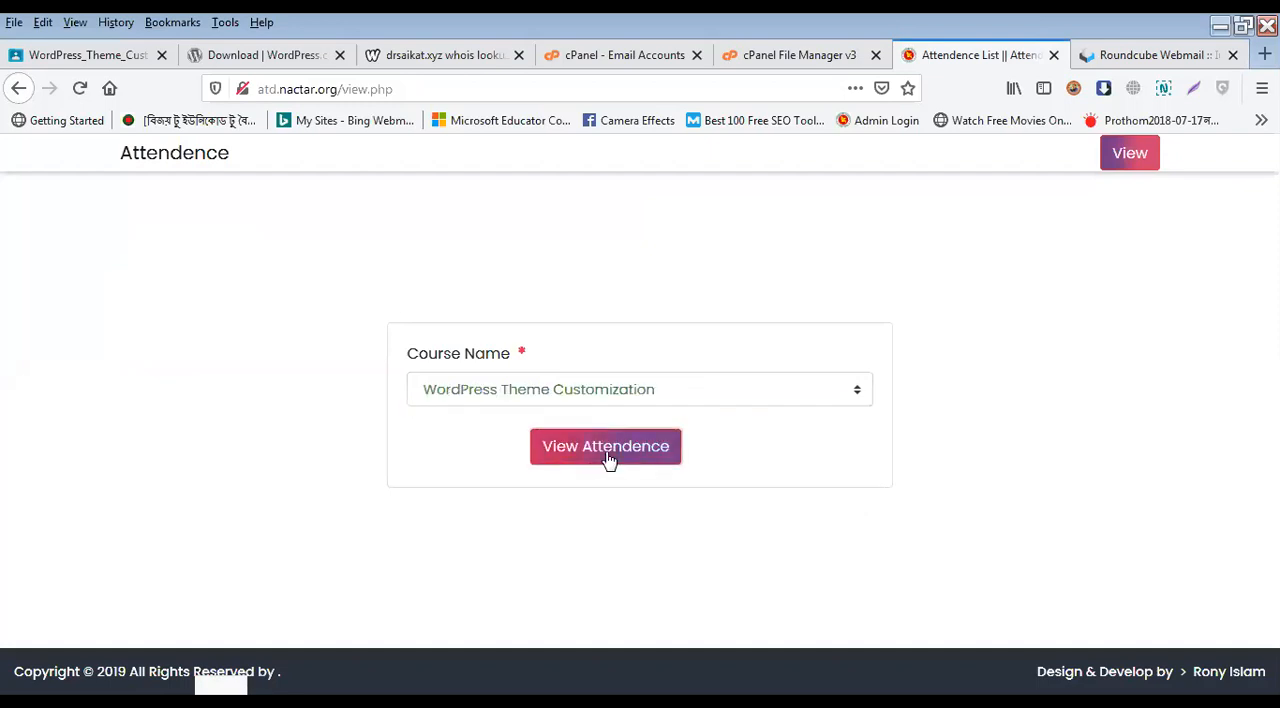
pyautogui.click(606, 452)
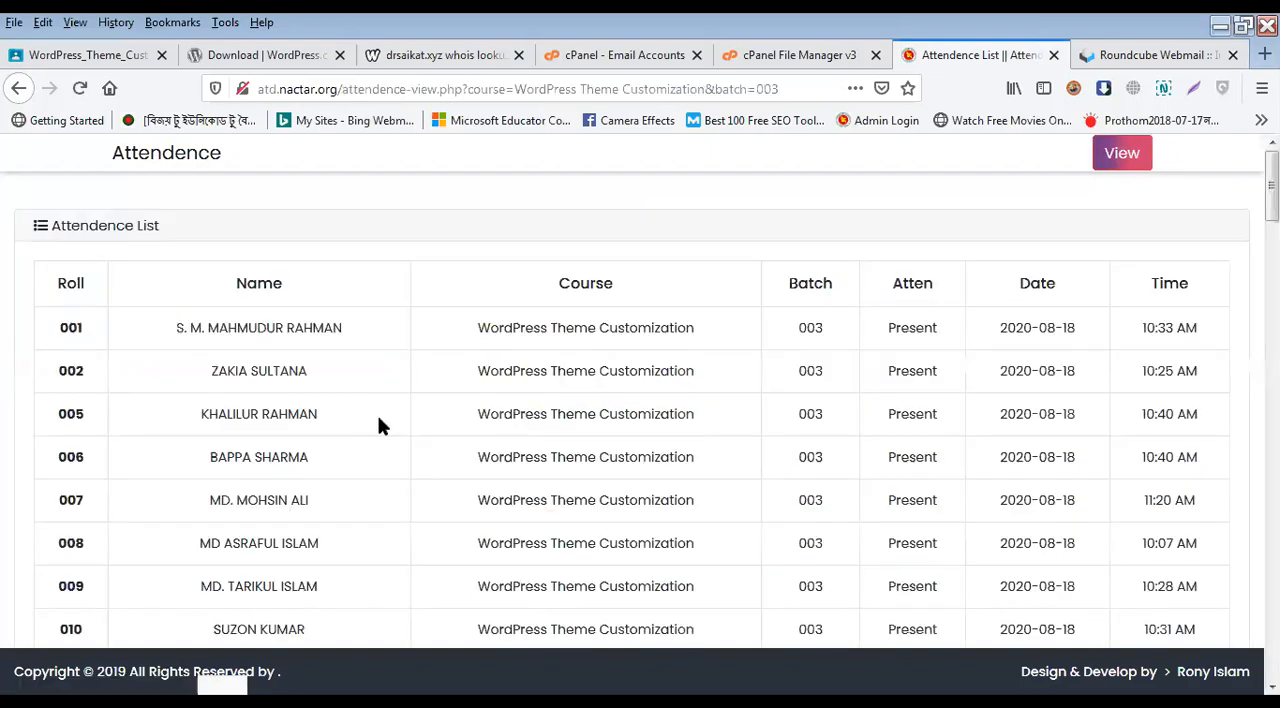
pyautogui.scroll(-20, 380, 423)
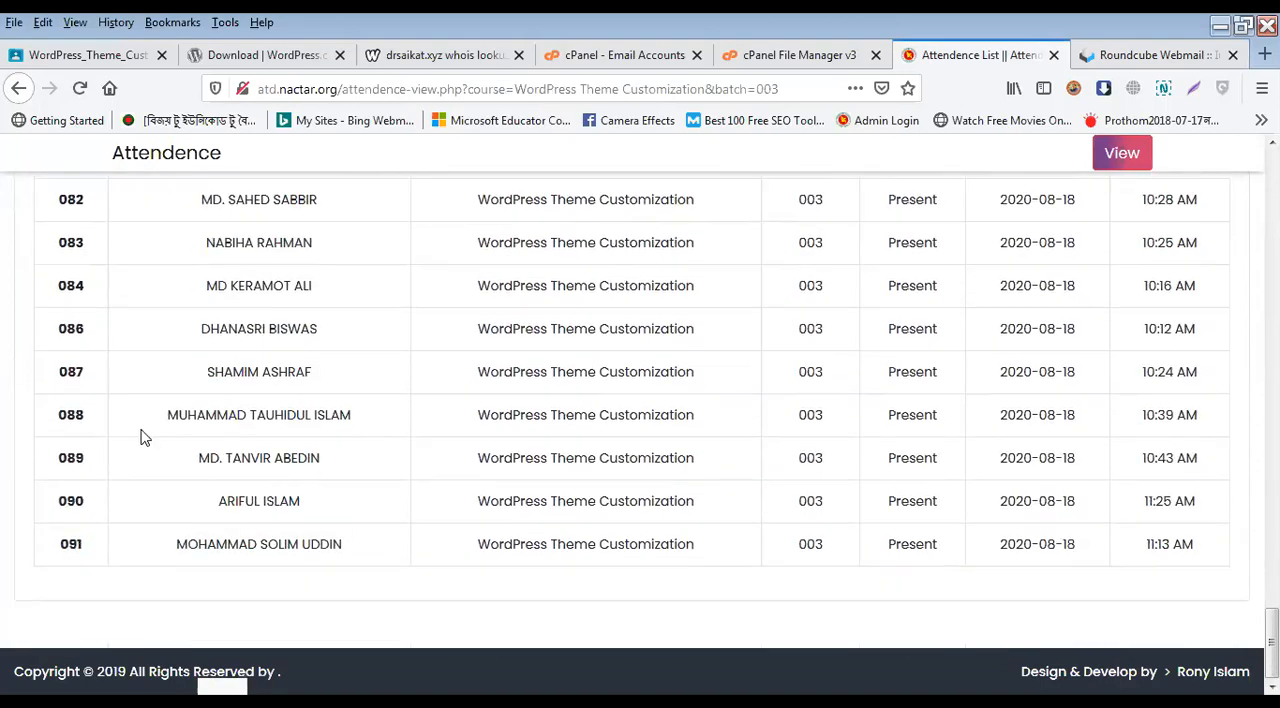
pyautogui.scroll(10, 150, 440)
pyautogui.scroll(12, 168, 446)
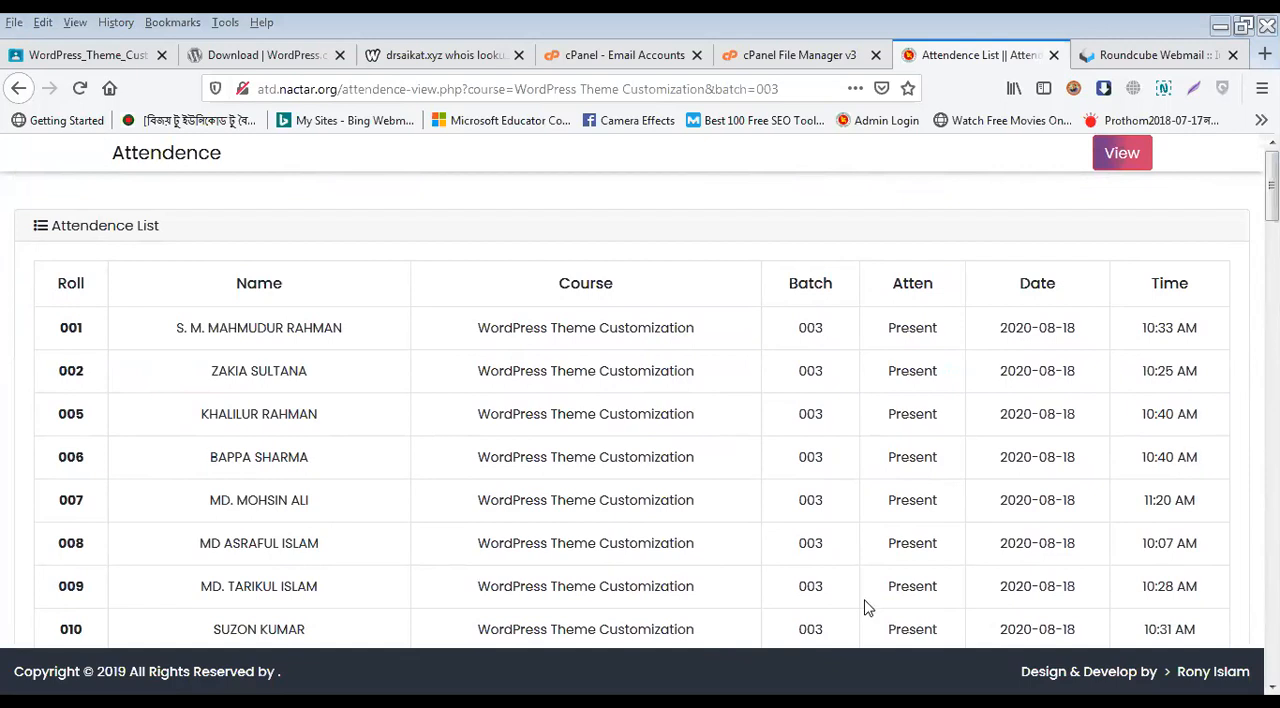
# Step: Return to the main cPanel page and examine its feature sections from Files down to the Softaculous Apps Installer
pyautogui.click(650, 58)
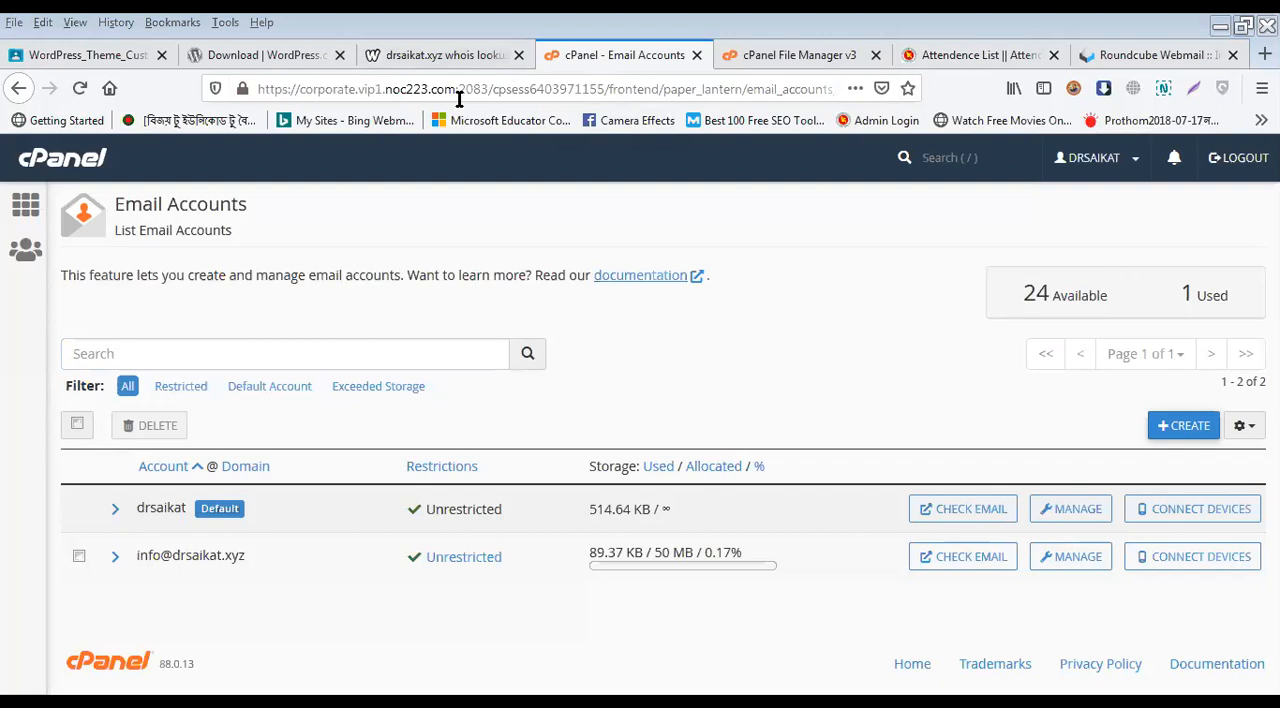
pyautogui.click(22, 216)
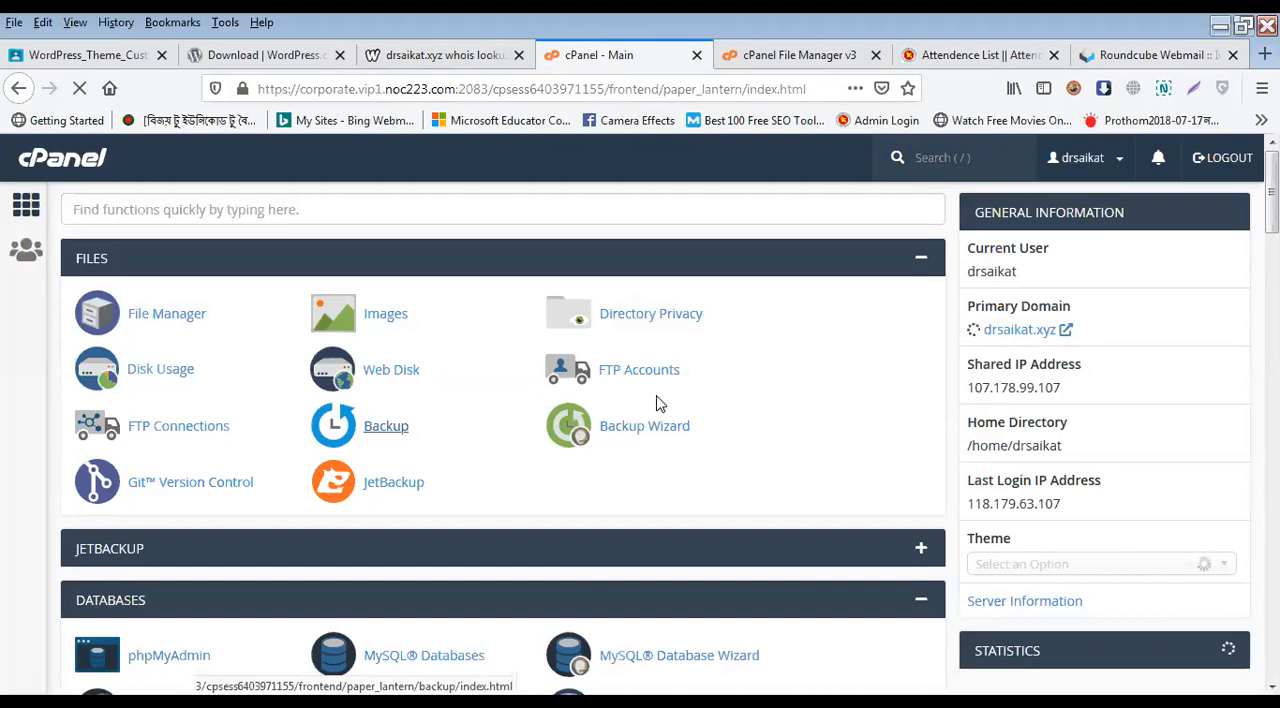
pyautogui.scroll(-1, 660, 403)
pyautogui.scroll(-4, 660, 403)
pyautogui.scroll(-5, 660, 401)
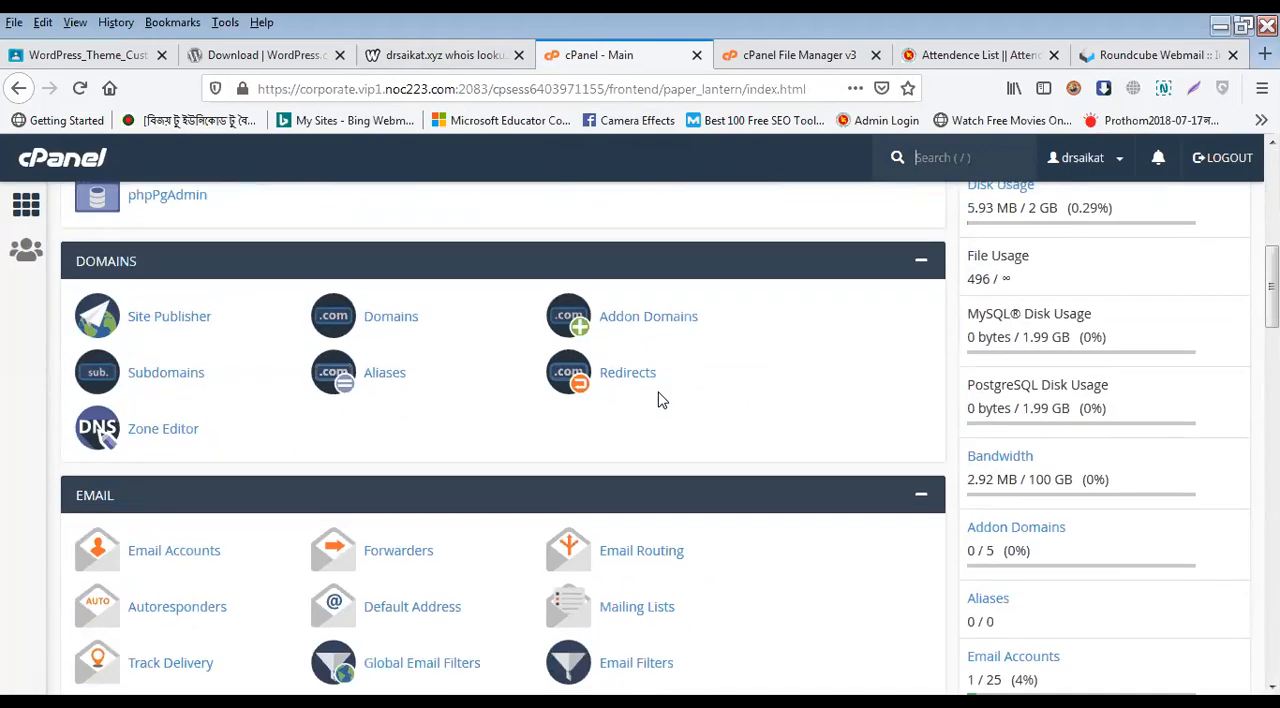
pyautogui.scroll(-5, 660, 401)
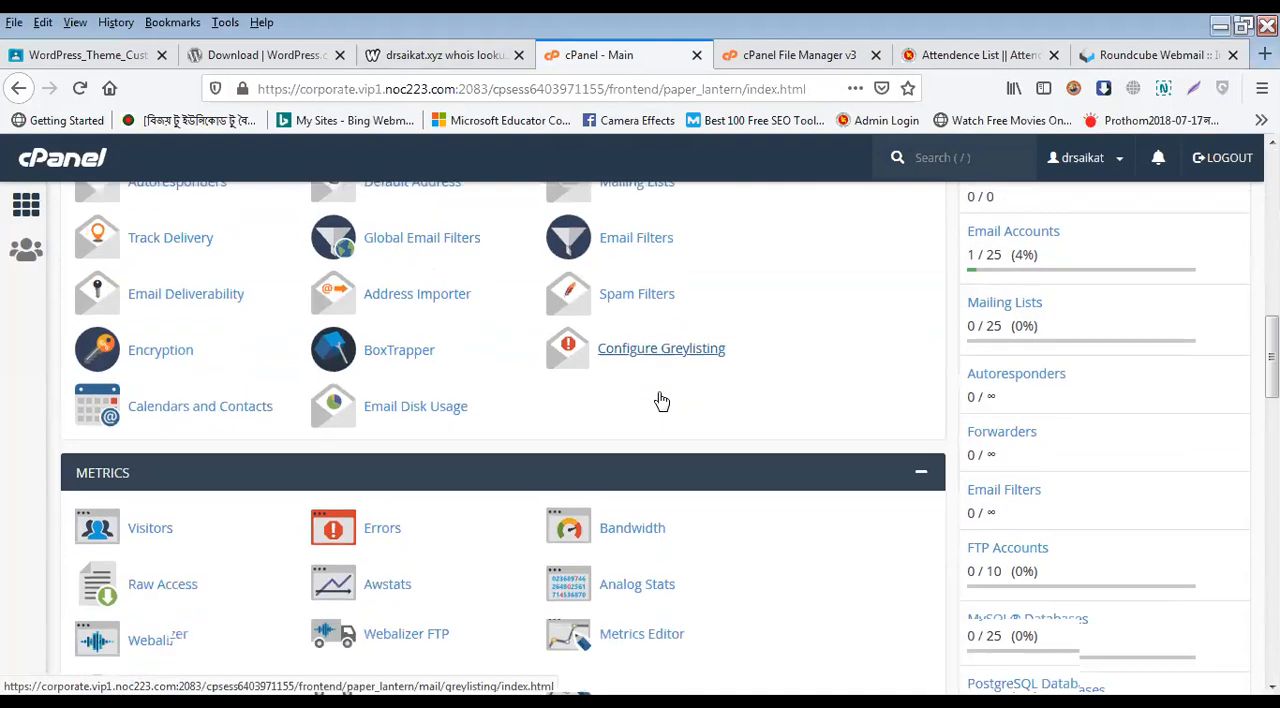
pyautogui.scroll(2, 660, 401)
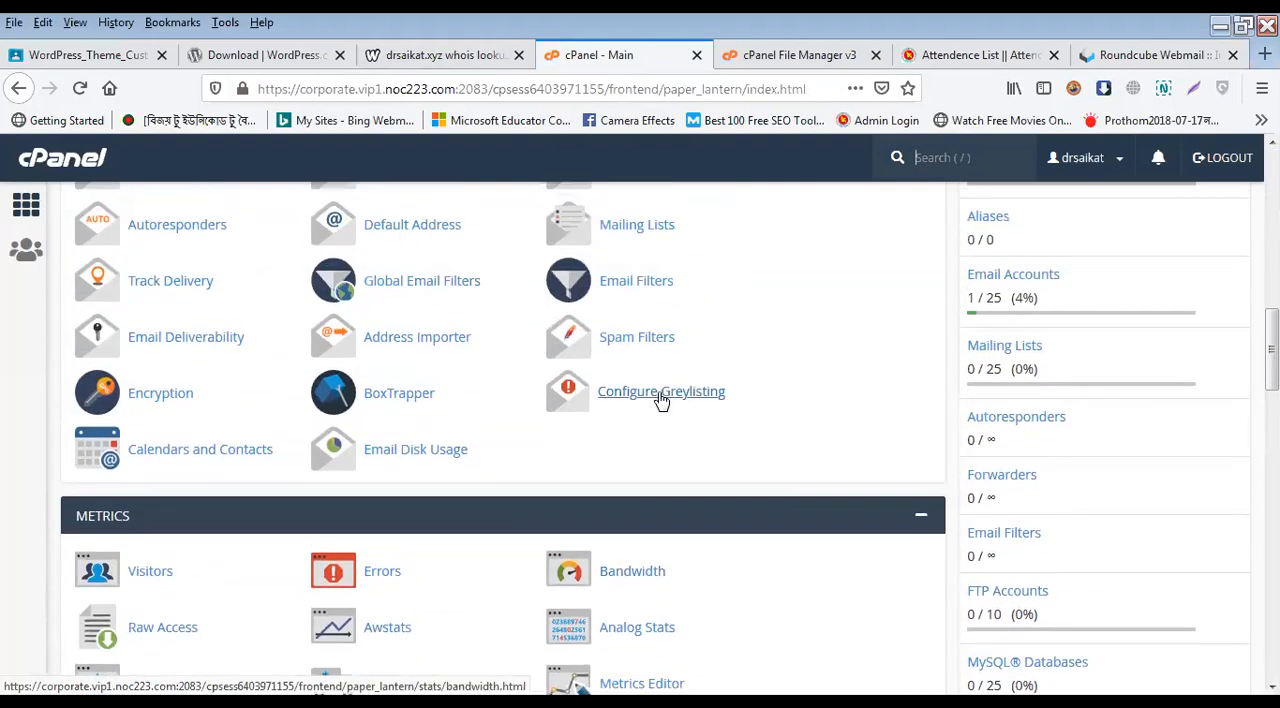
pyautogui.scroll(-2, 660, 401)
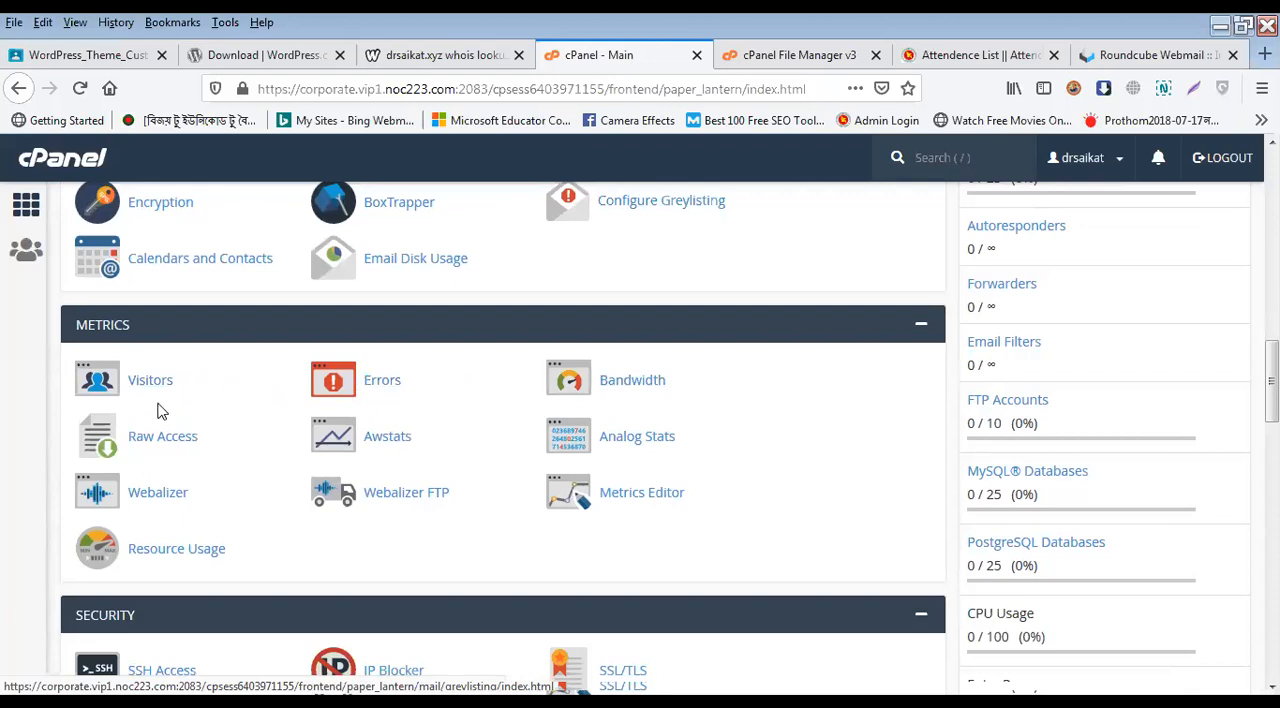
pyautogui.scroll(-1, 163, 438)
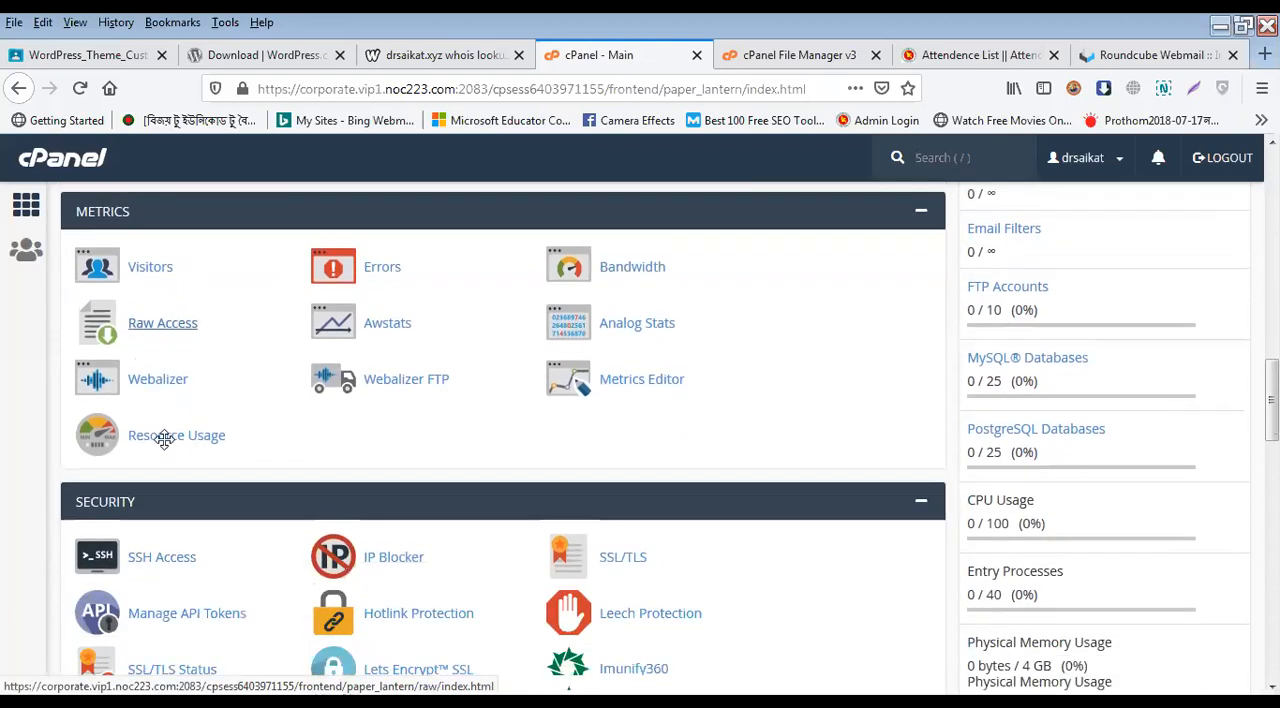
pyautogui.scroll(-1, 164, 440)
pyautogui.scroll(-3, 164, 440)
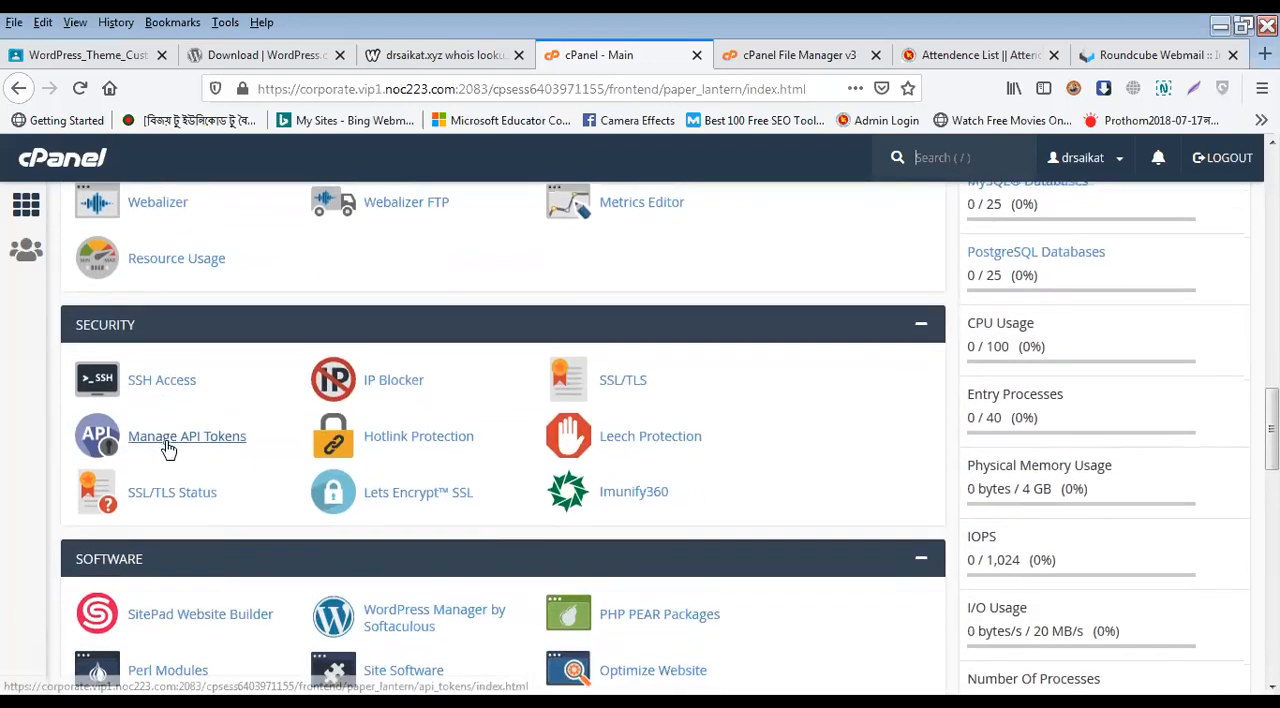
pyautogui.scroll(-4, 175, 510)
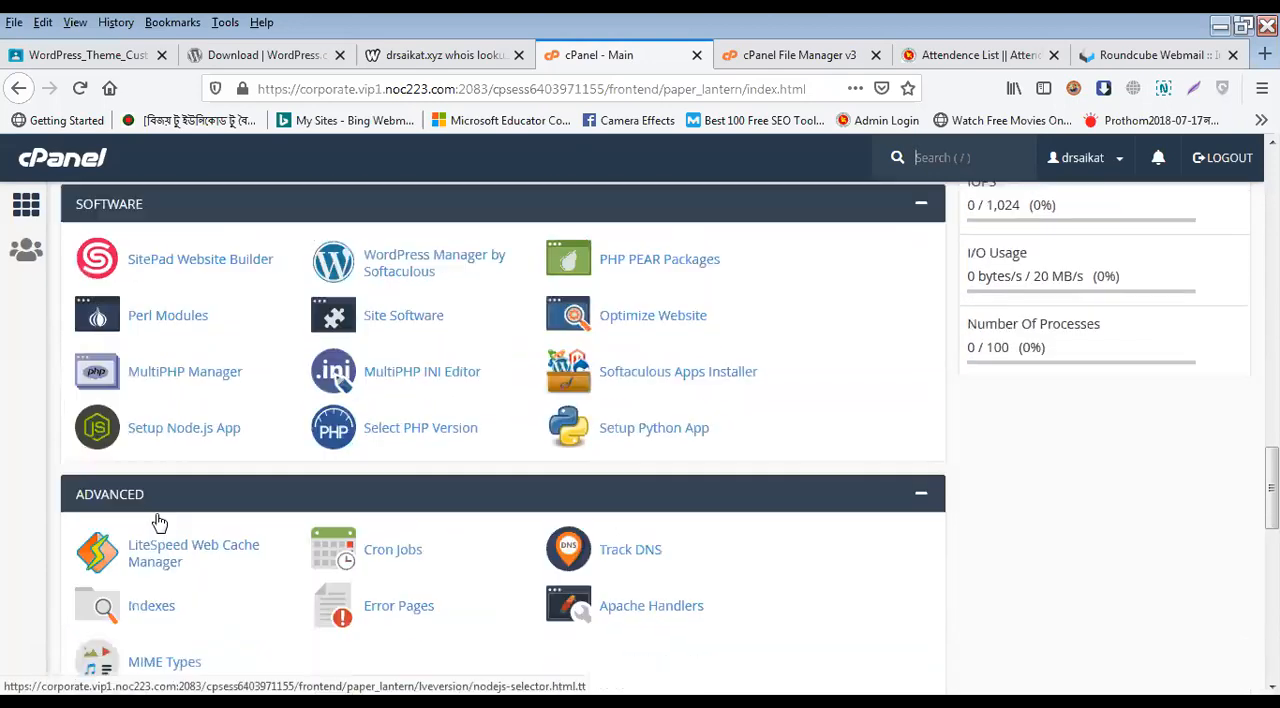
pyautogui.scroll(-8, 180, 497)
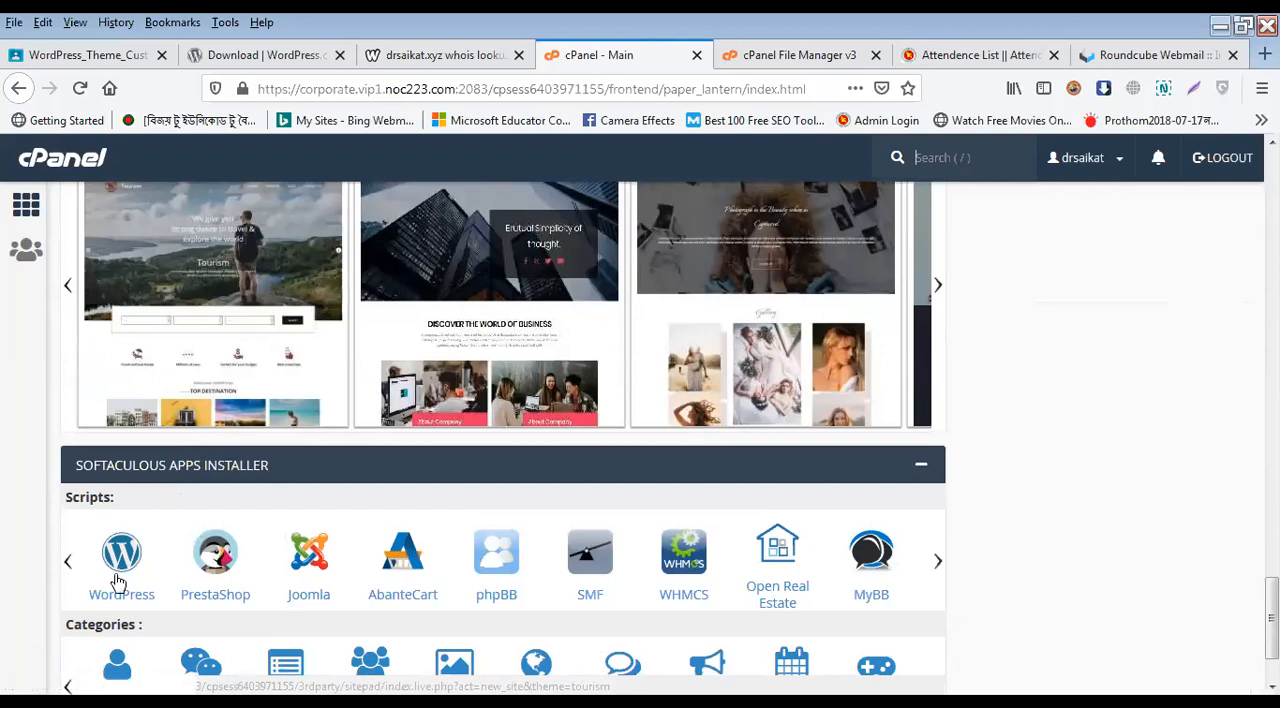
pyautogui.scroll(-2, 112, 510)
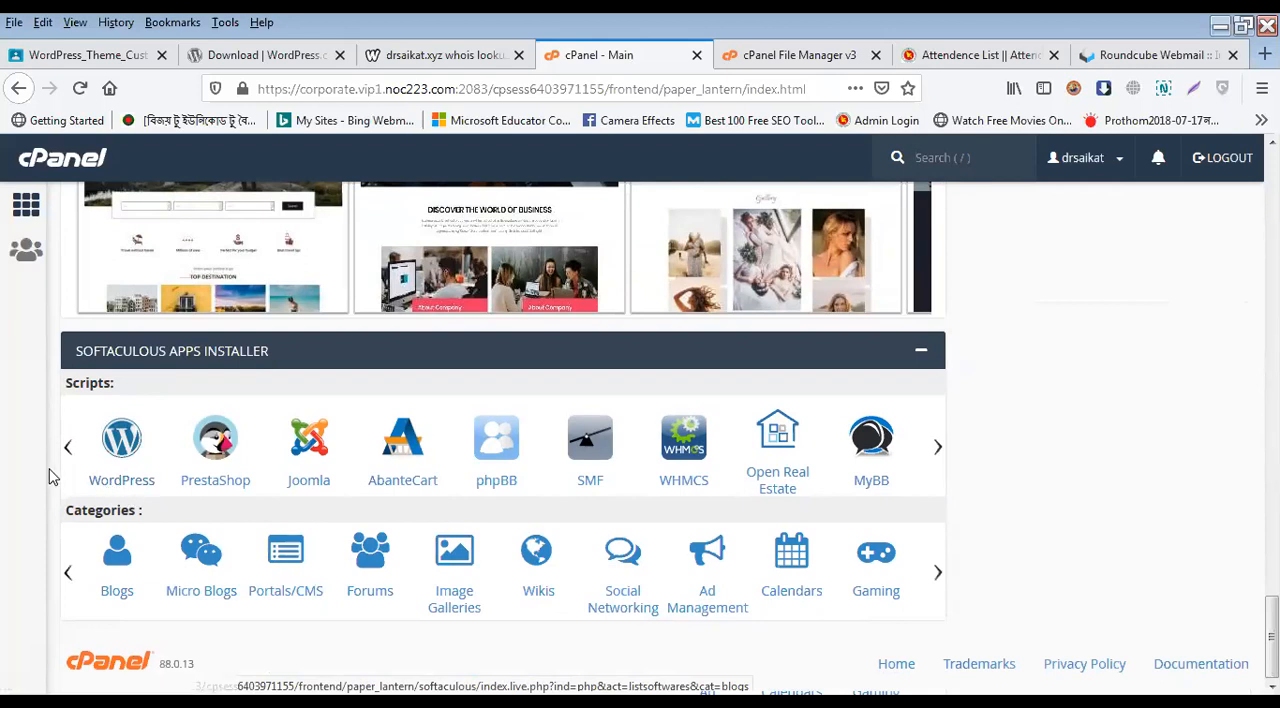
# Step: Look over the WordPress overview in the Softaculous Apps Installer, and return to the main cPanel page
pyautogui.click(121, 487)
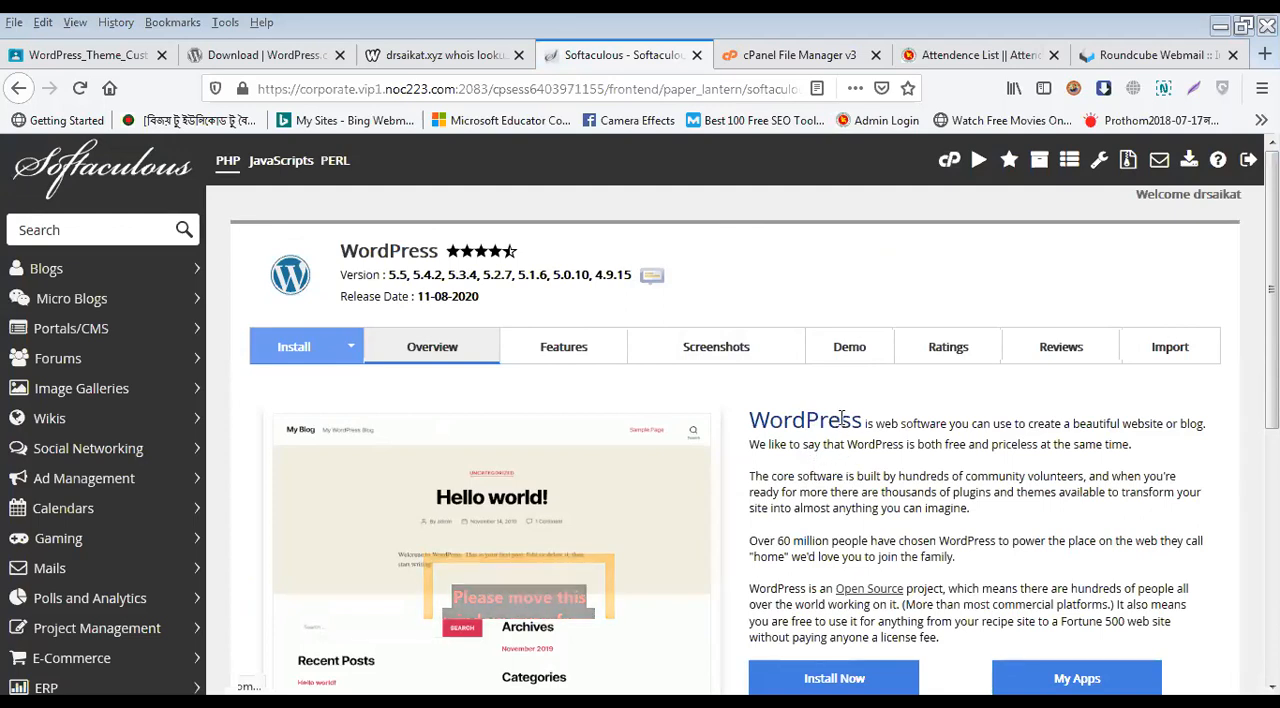
pyautogui.scroll(-2, 842, 420)
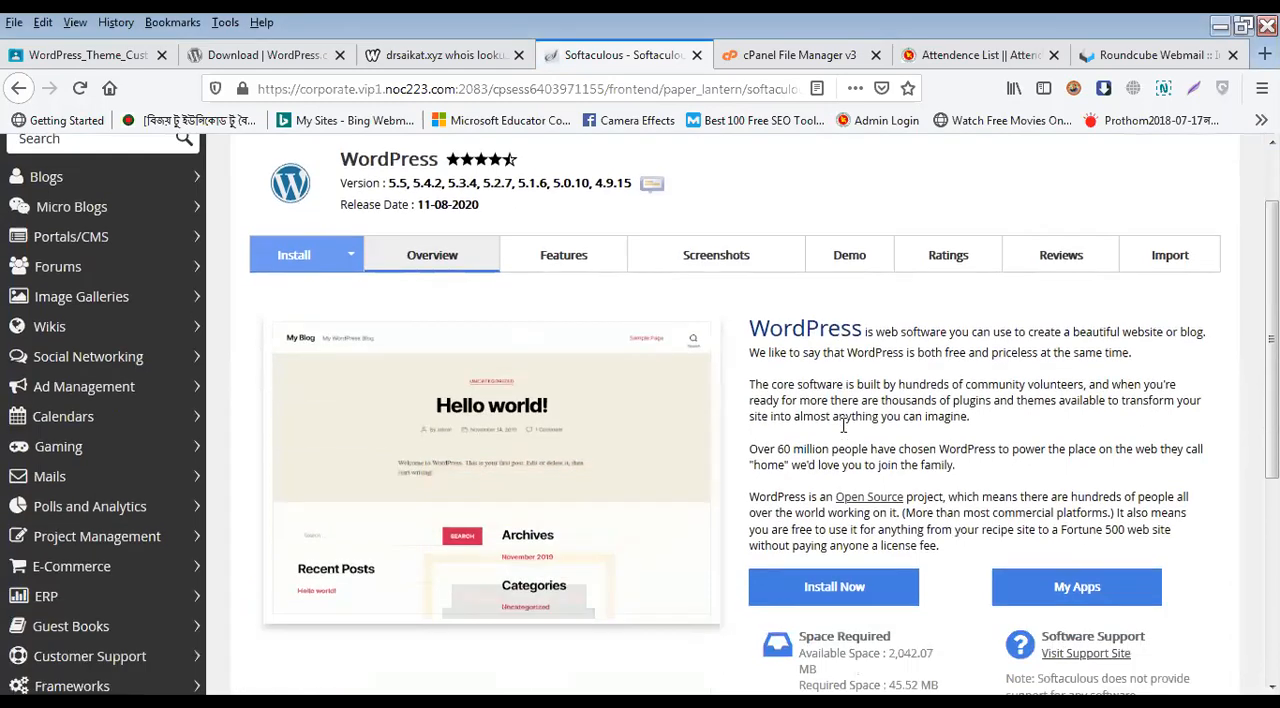
pyautogui.scroll(2, 551, 163)
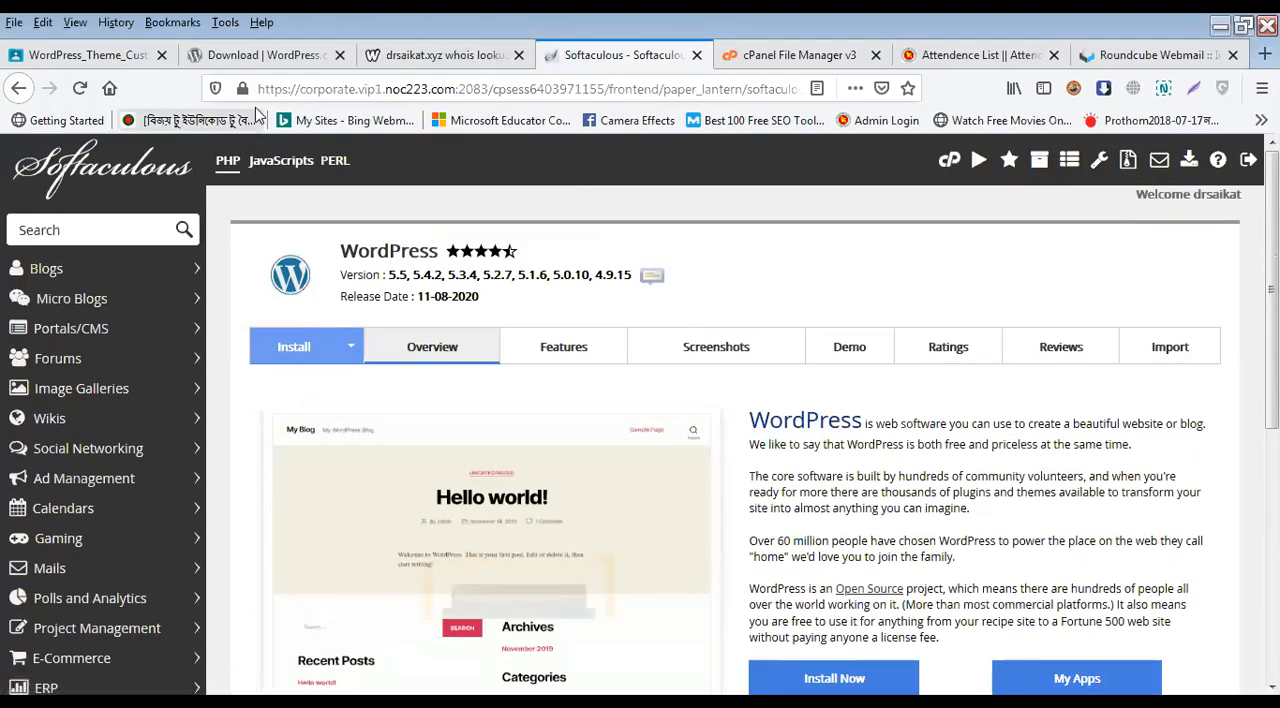
pyautogui.click(948, 161)
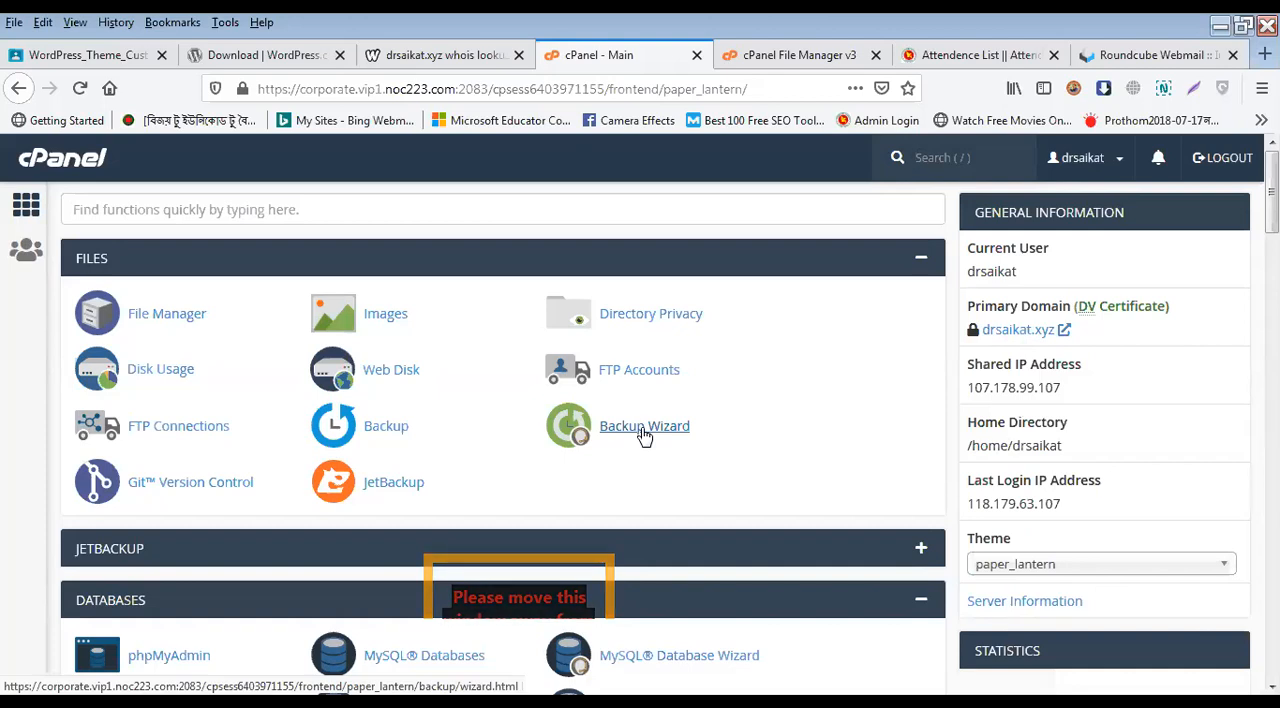
# Step: Reopen the WordPress overview from the Softaculous Apps Installer and examine the available and required space, briefly highlighting the available space
pyautogui.scroll(-5, 594, 508)
pyautogui.scroll(-20, 594, 508)
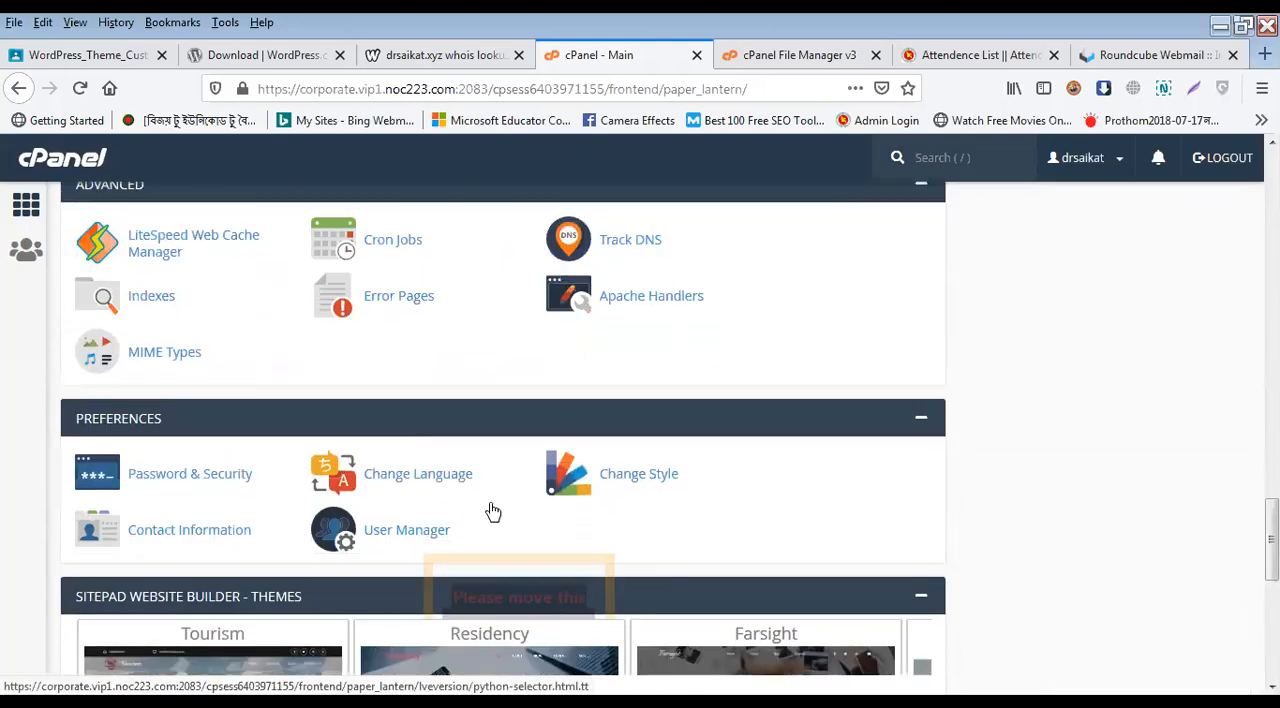
pyautogui.scroll(-6, 493, 511)
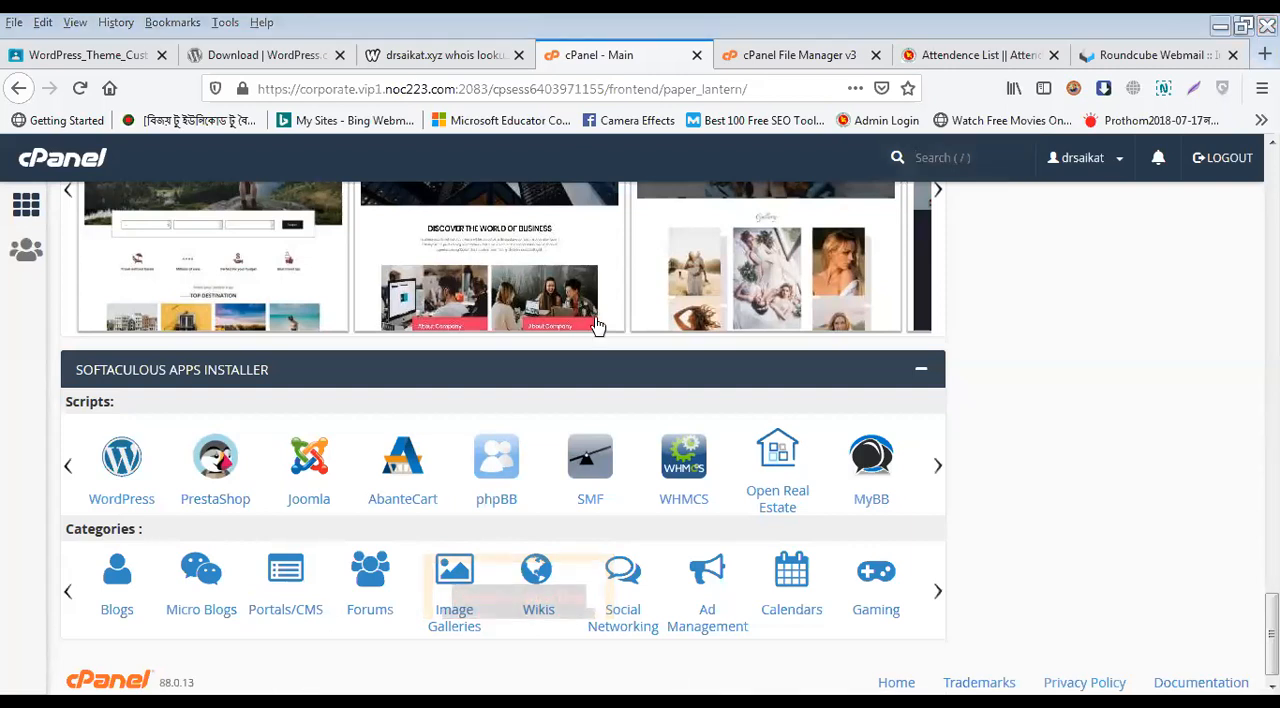
pyautogui.click(127, 502)
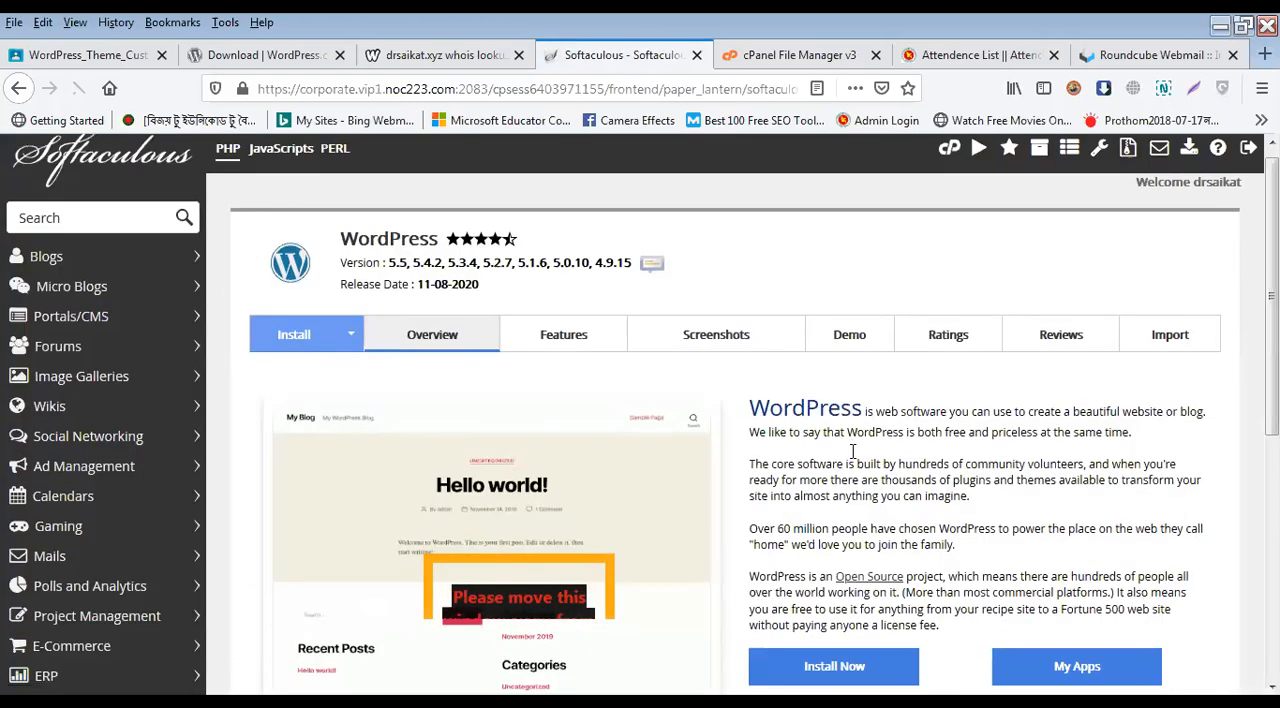
pyautogui.scroll(-3, 850, 440)
pyautogui.scroll(-4, 833, 438)
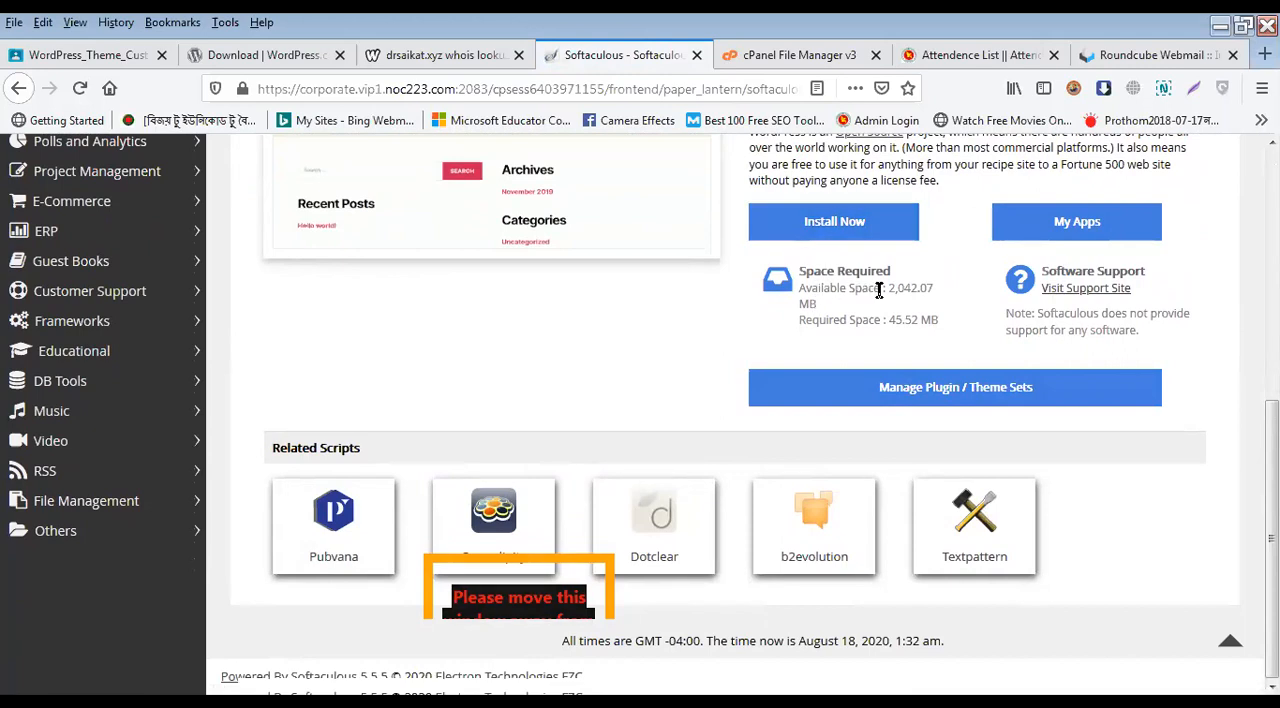
pyautogui.moveTo(881, 289); pyautogui.dragTo(817, 305)
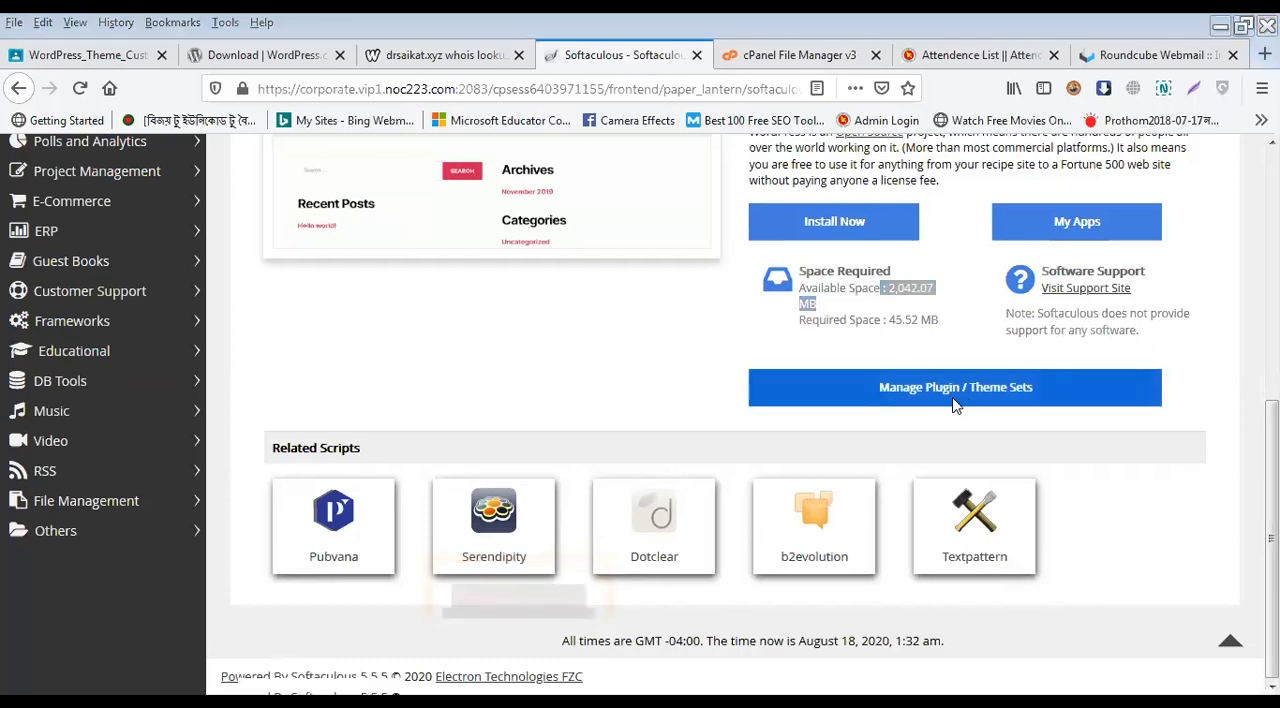
pyautogui.click(911, 315)
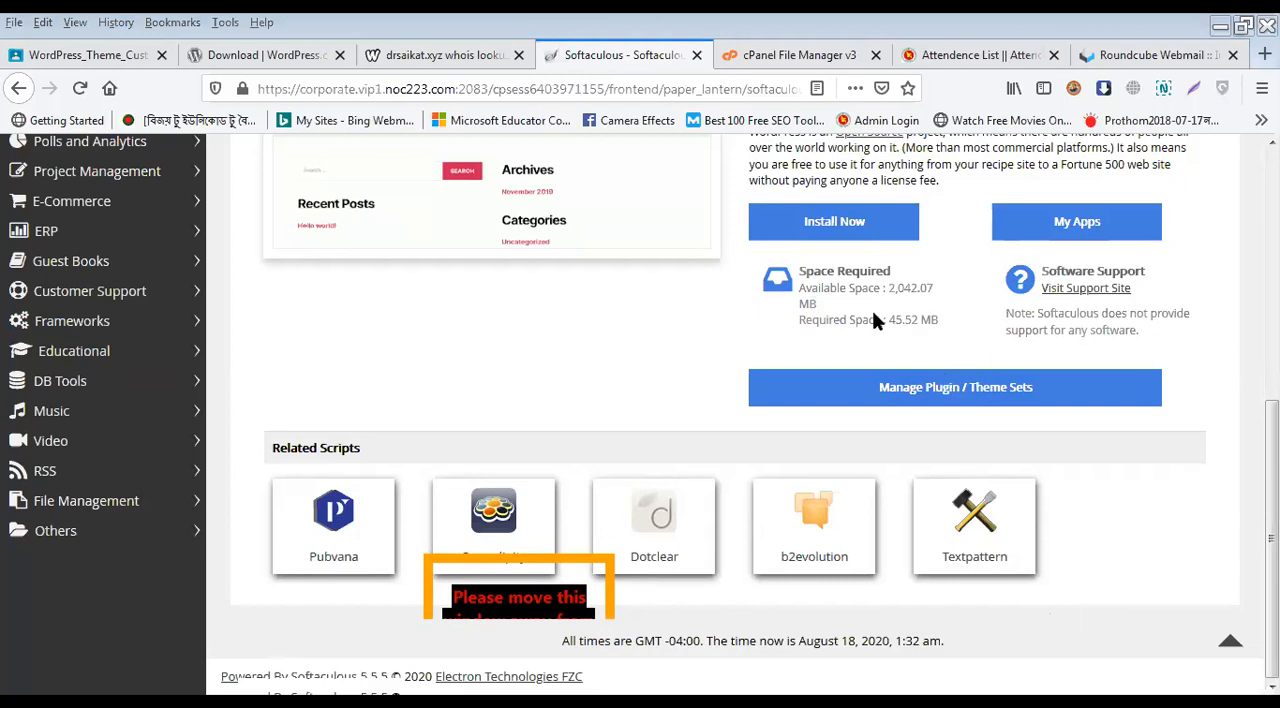
# Step: Start a new WordPress installation in Softaculous and bring its installation URL and site settings into view
pyautogui.click(848, 233)
pyautogui.scroll(5, 631, 392)
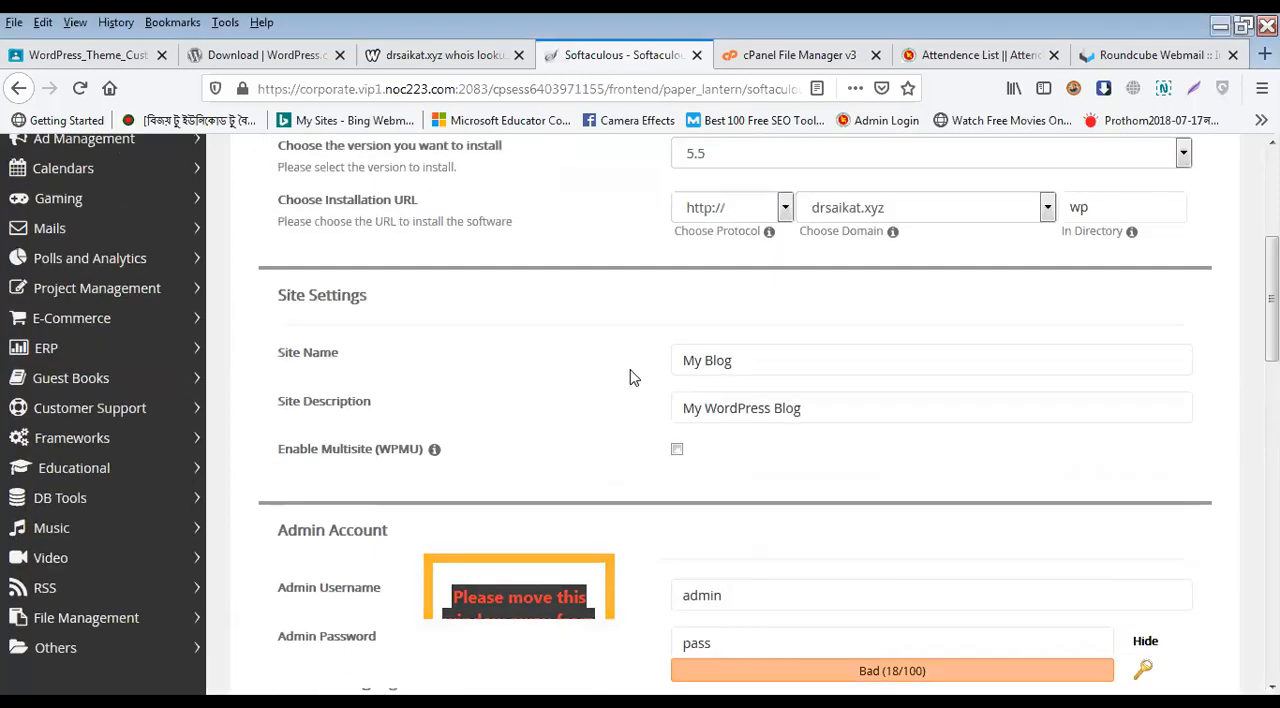
pyautogui.scroll(3, 677, 384)
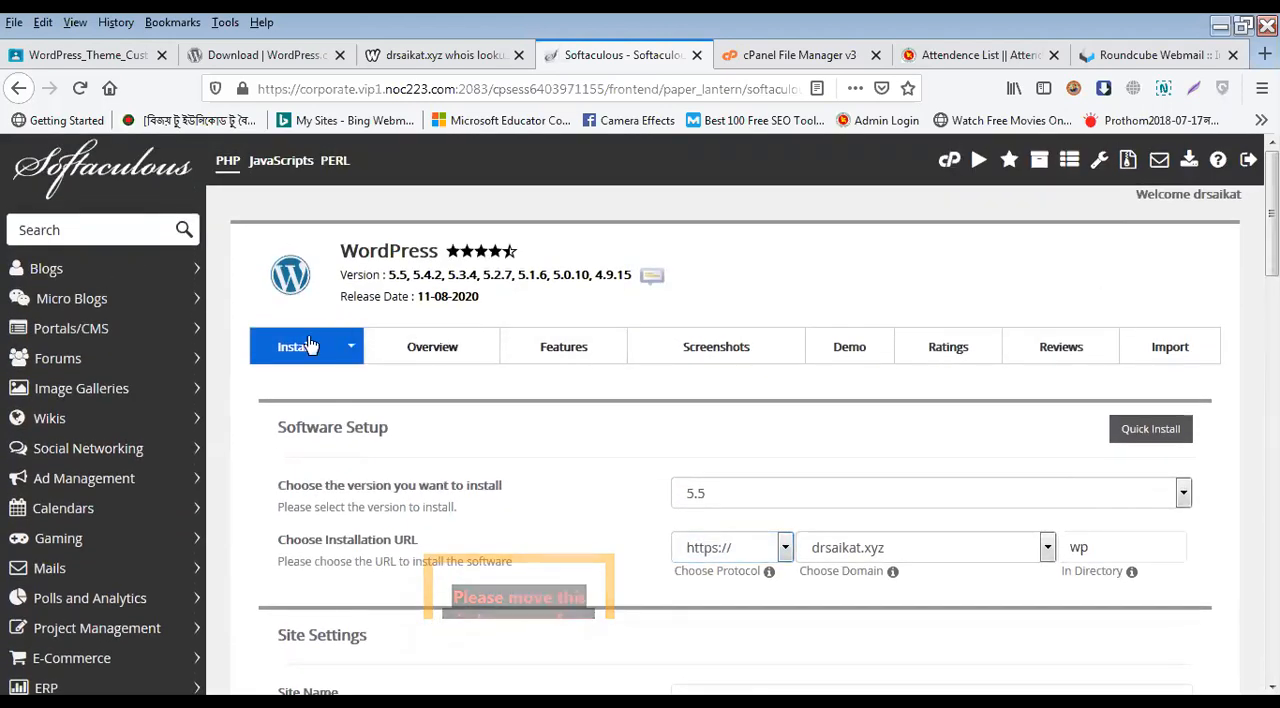
pyautogui.scroll(-2, 290, 418)
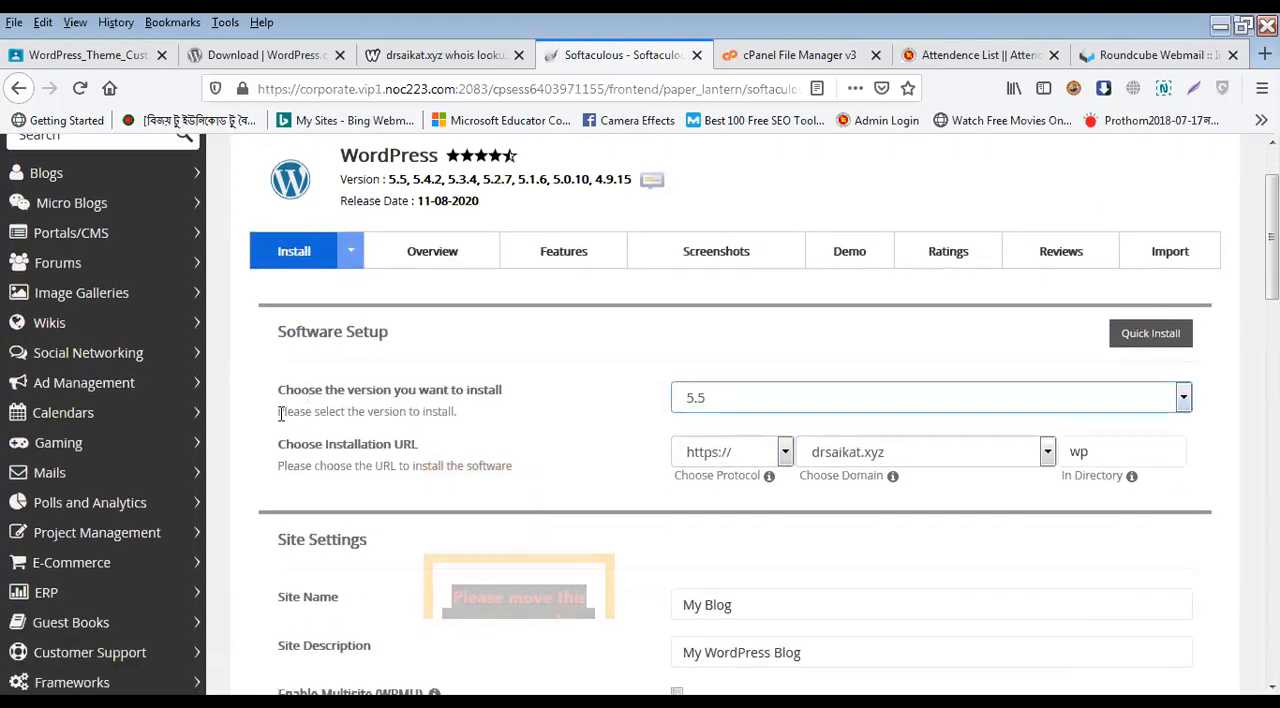
pyautogui.click(777, 402)
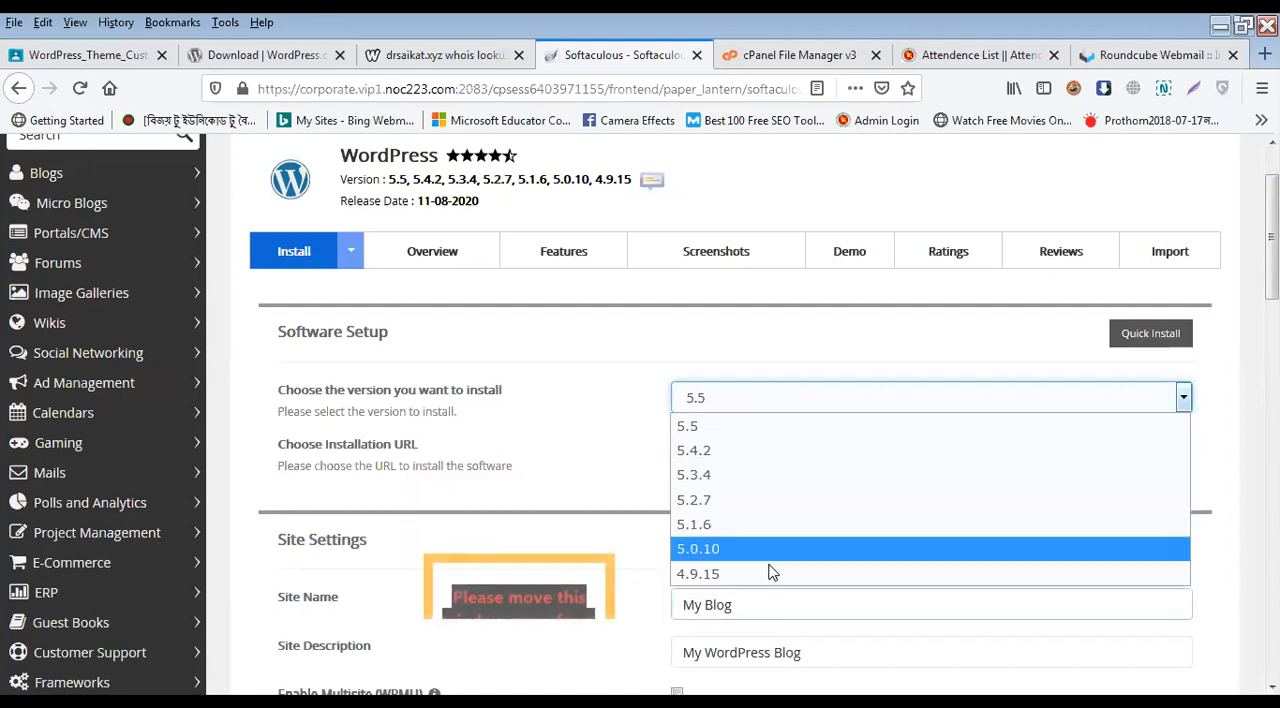
pyautogui.click(725, 368)
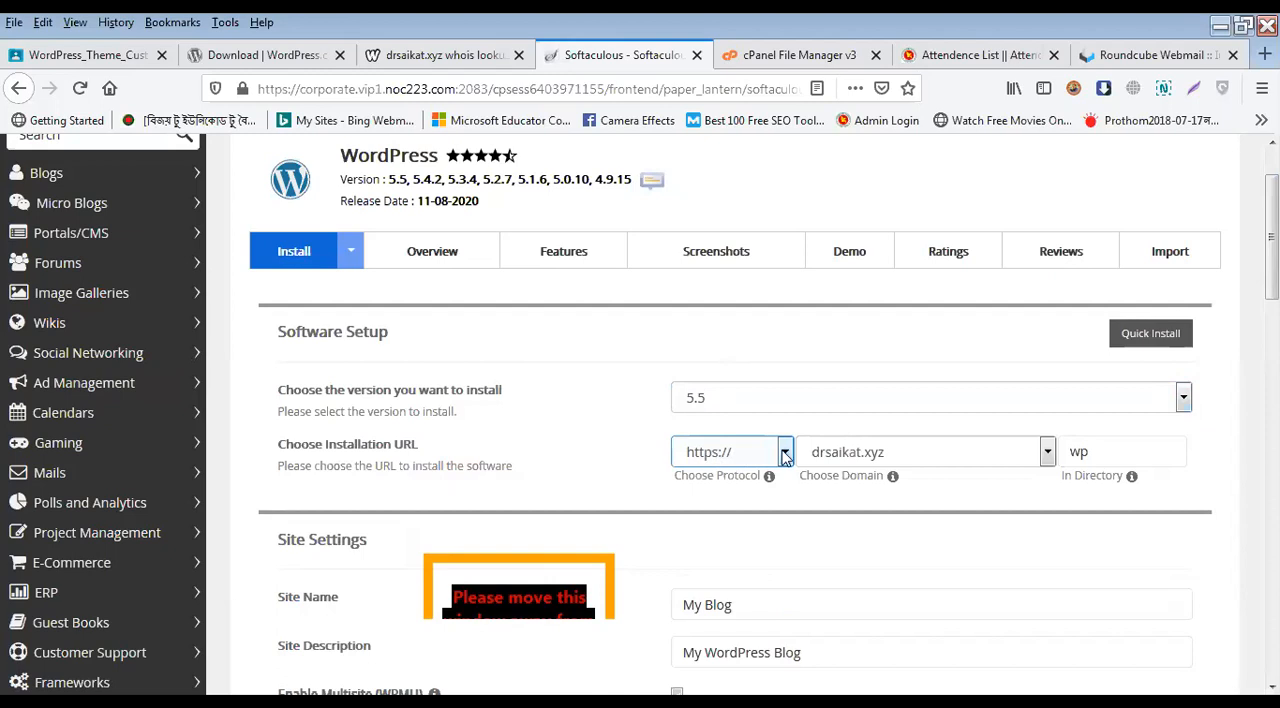
pyautogui.moveTo(725, 470)
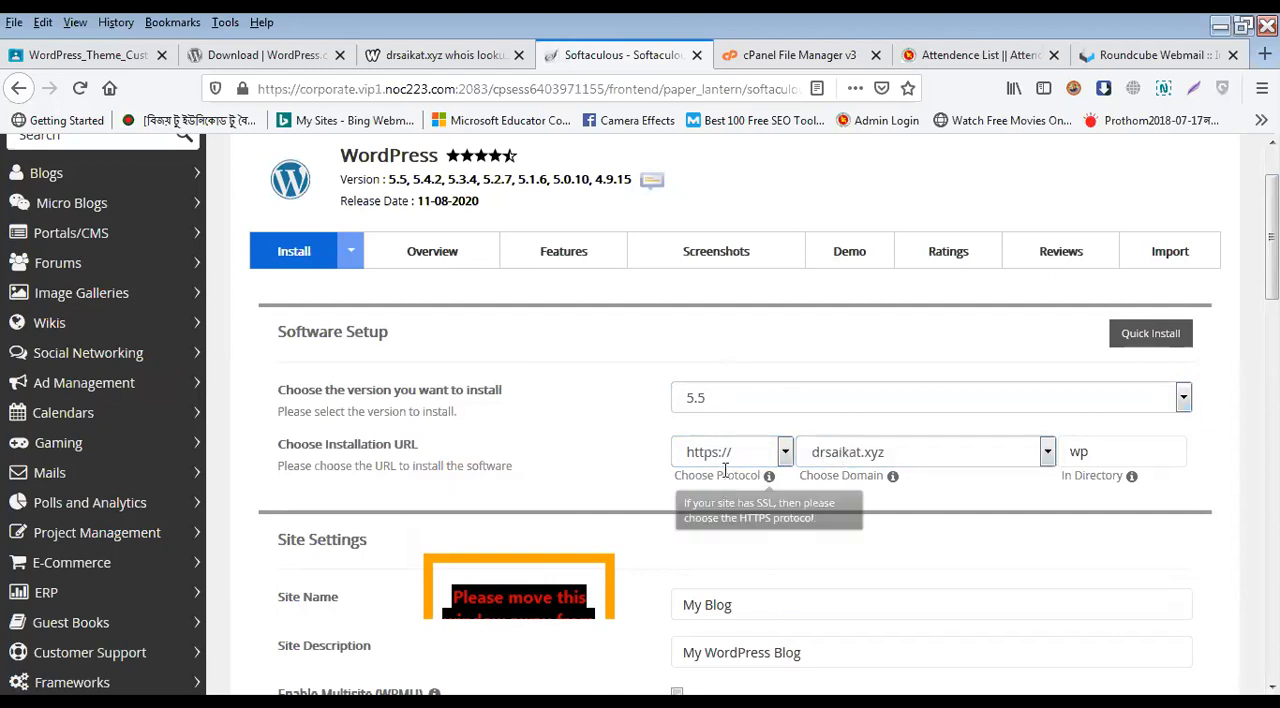
# Step: Try the demo1 subdomain as the installation domain and switch back to the main domain
pyautogui.click(896, 462)
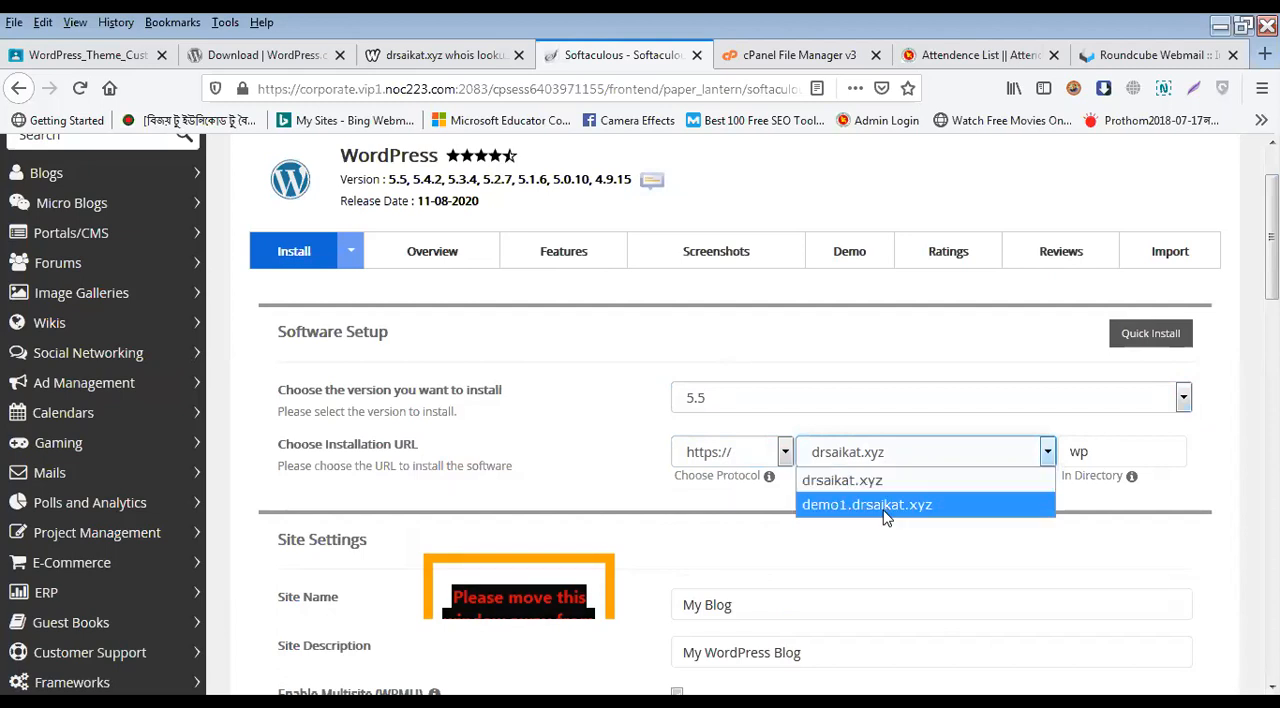
pyautogui.click(885, 487)
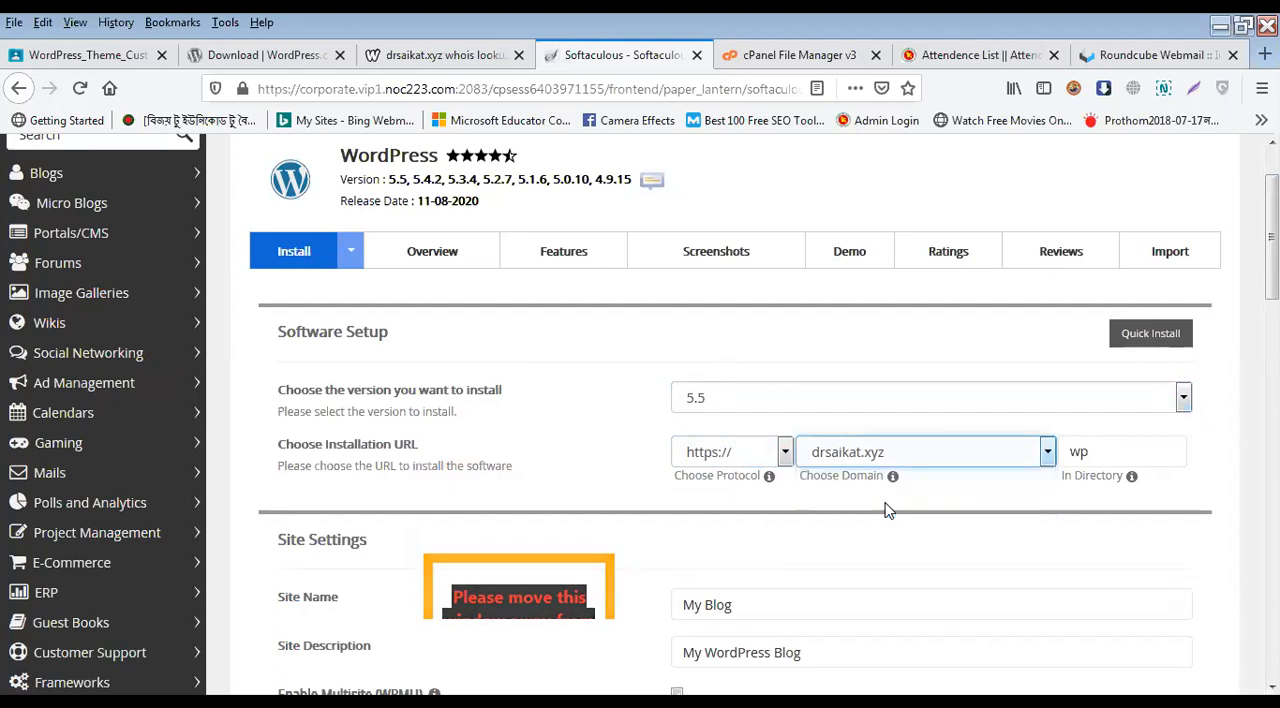
pyautogui.press('Down')
pyautogui.click(899, 461)
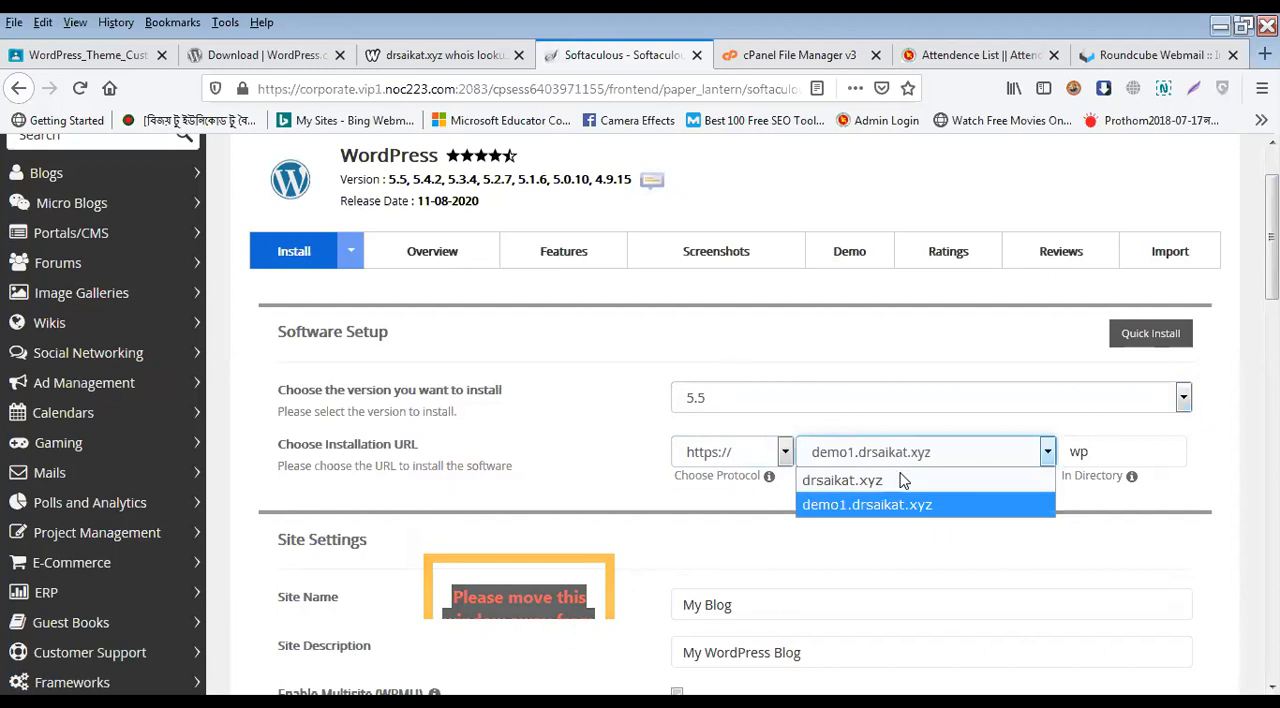
pyautogui.click(900, 479)
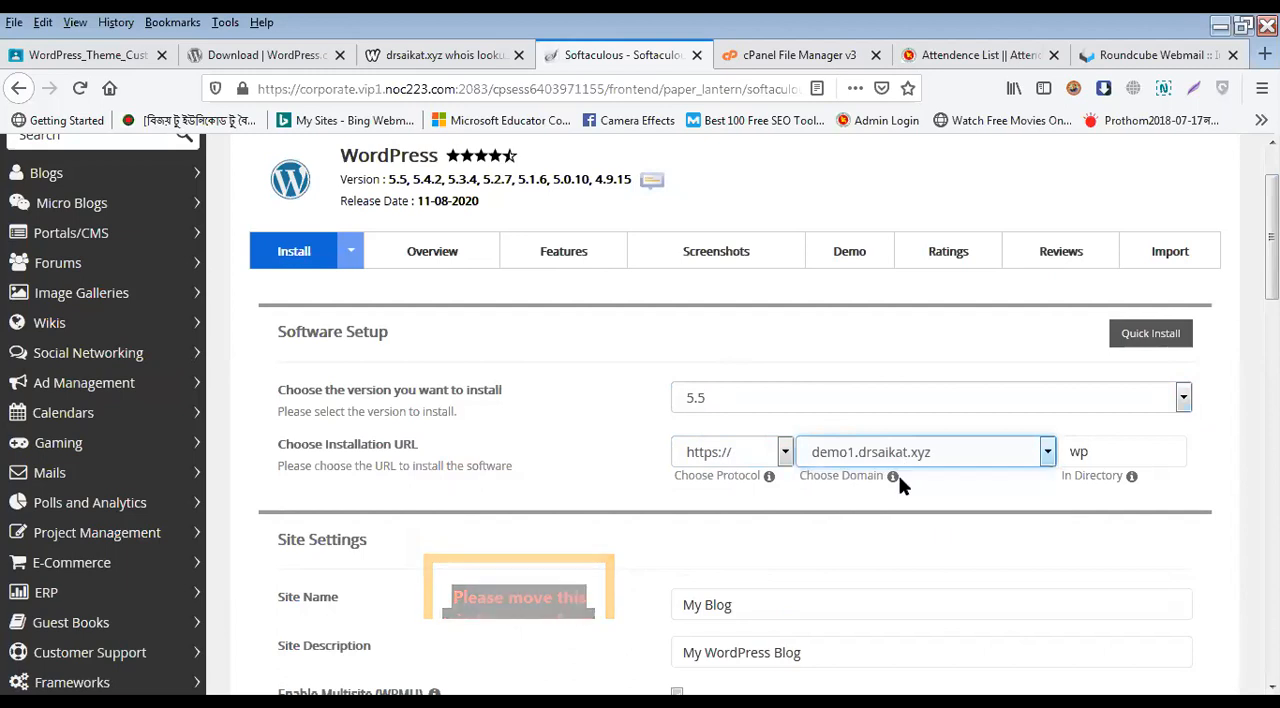
# Step: Clear the installation directory so that WordPress installs in the root of the main domain
pyautogui.click(1100, 463)
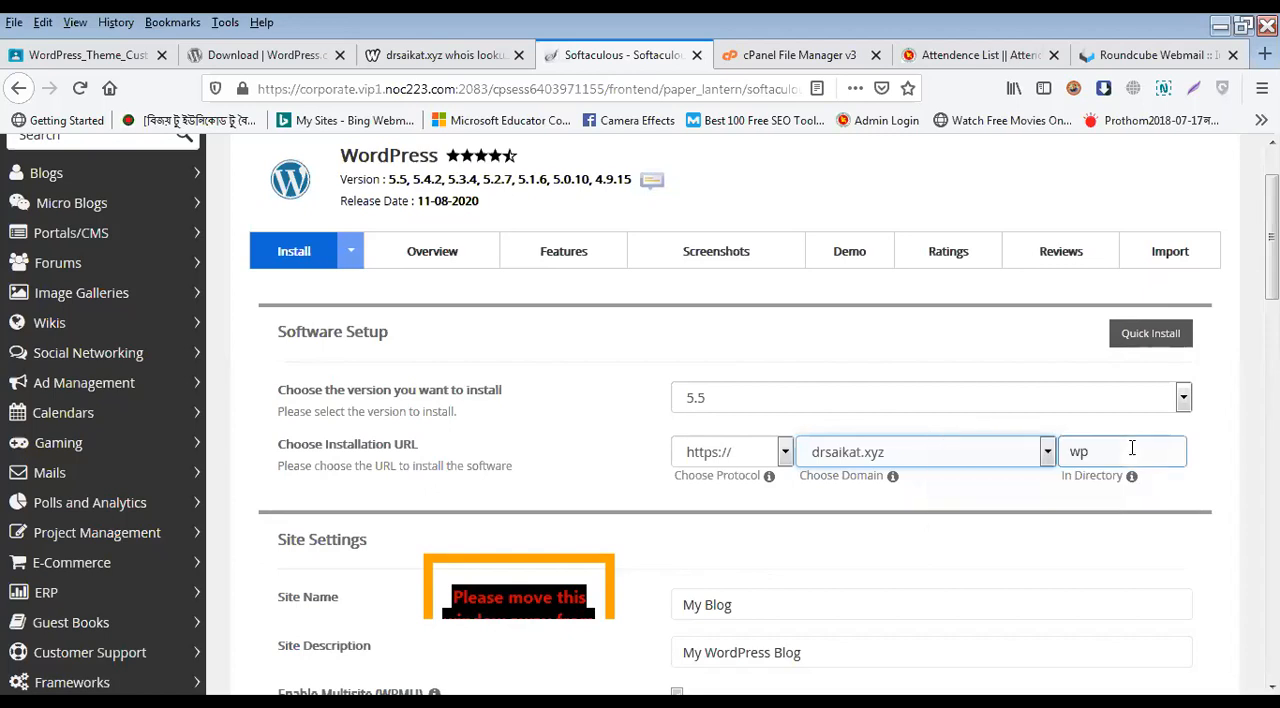
pyautogui.doubleClick(1132, 449)
pyautogui.press('BackSpace')
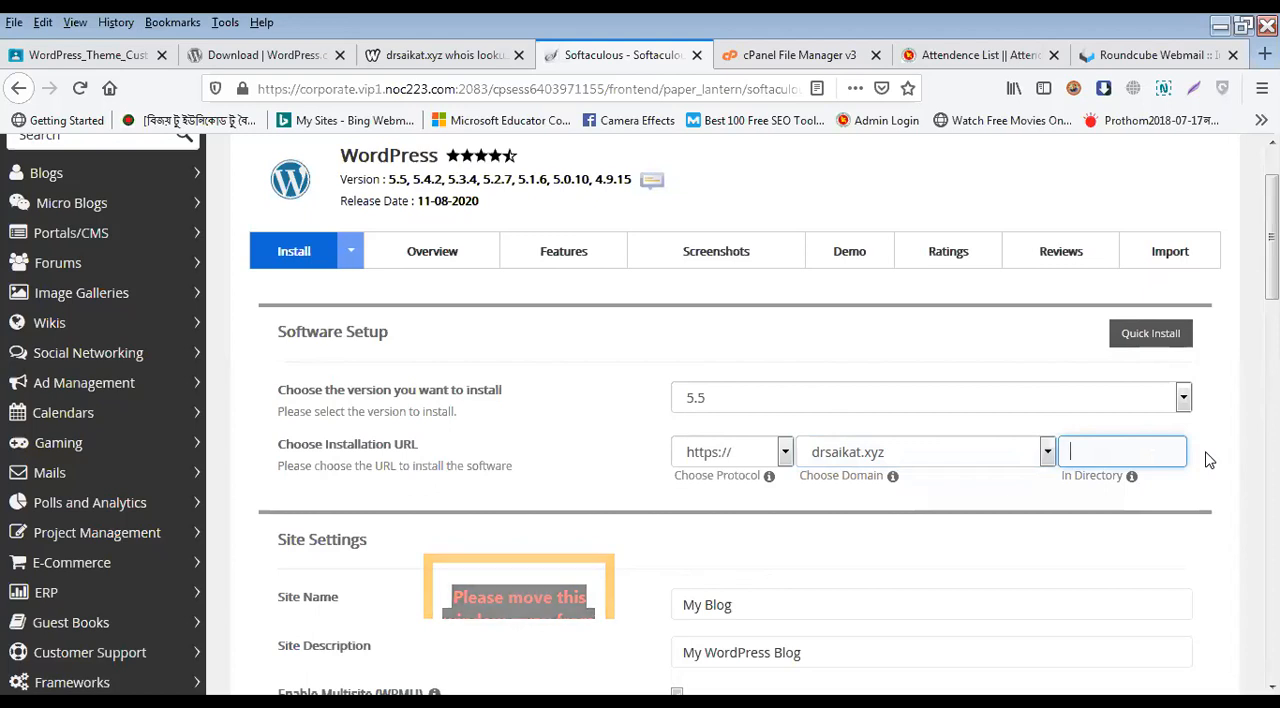
# Step: Enter the site owner's name as the site name and set the site description to "This my Site"
pyautogui.scroll(-4, 1206, 457)
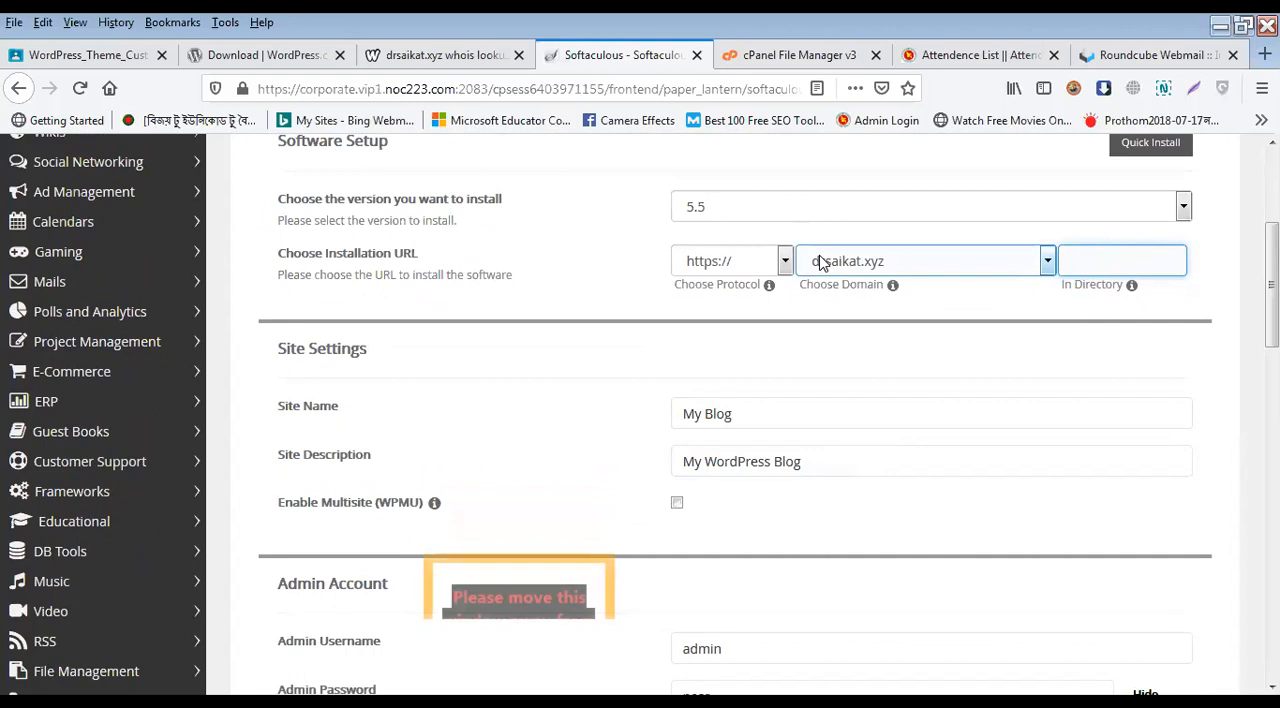
pyautogui.tripleClick(783, 413)
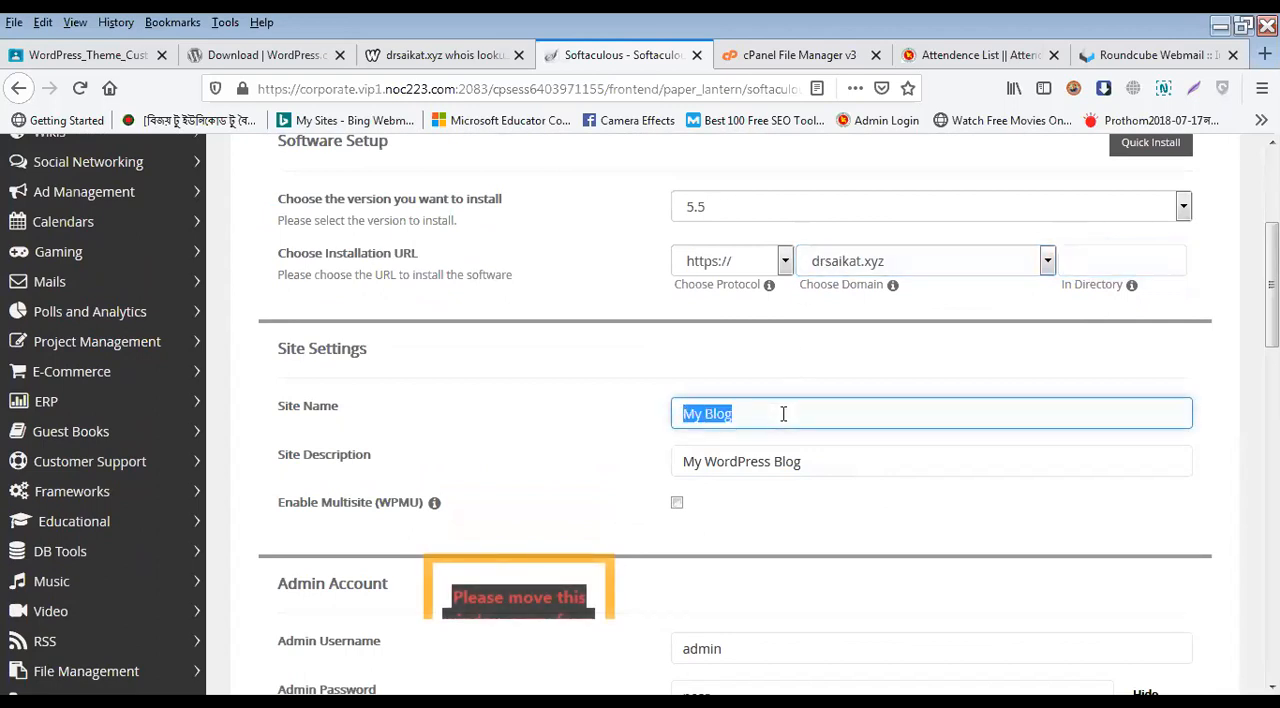
pyautogui.write('Dr')
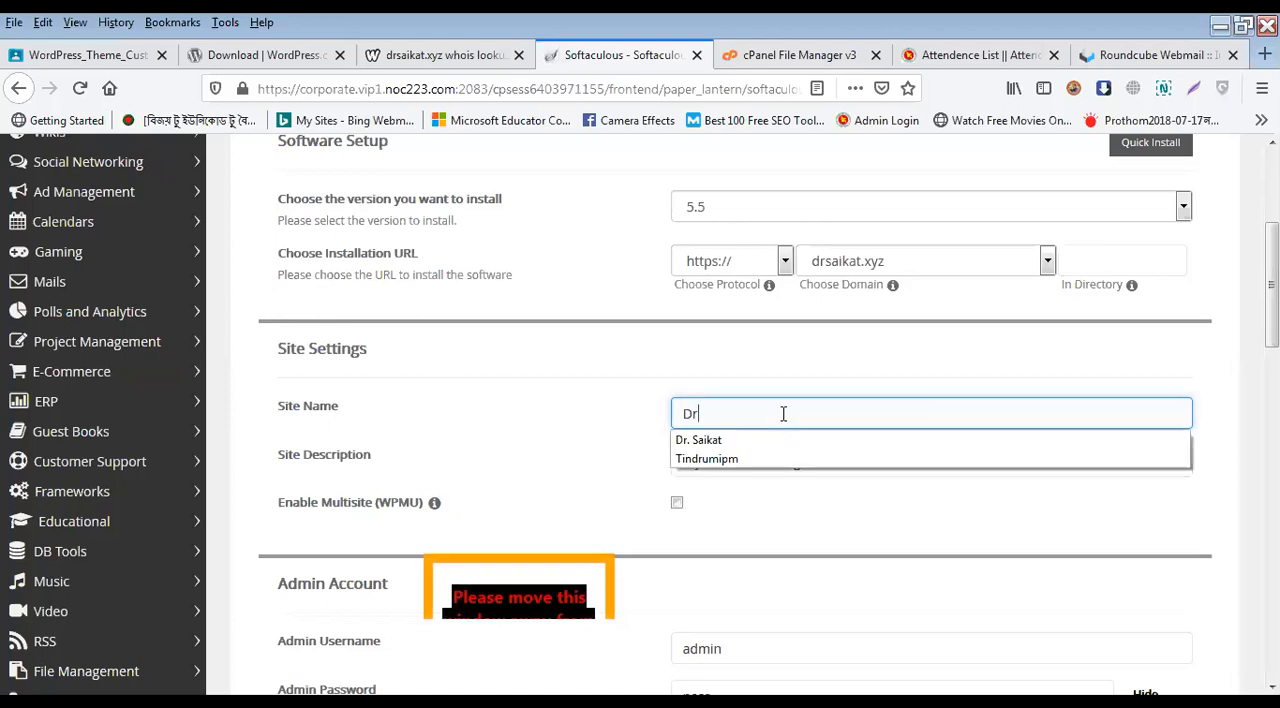
pyautogui.press('Down')
pyautogui.press('Return')
pyautogui.press('Tab')
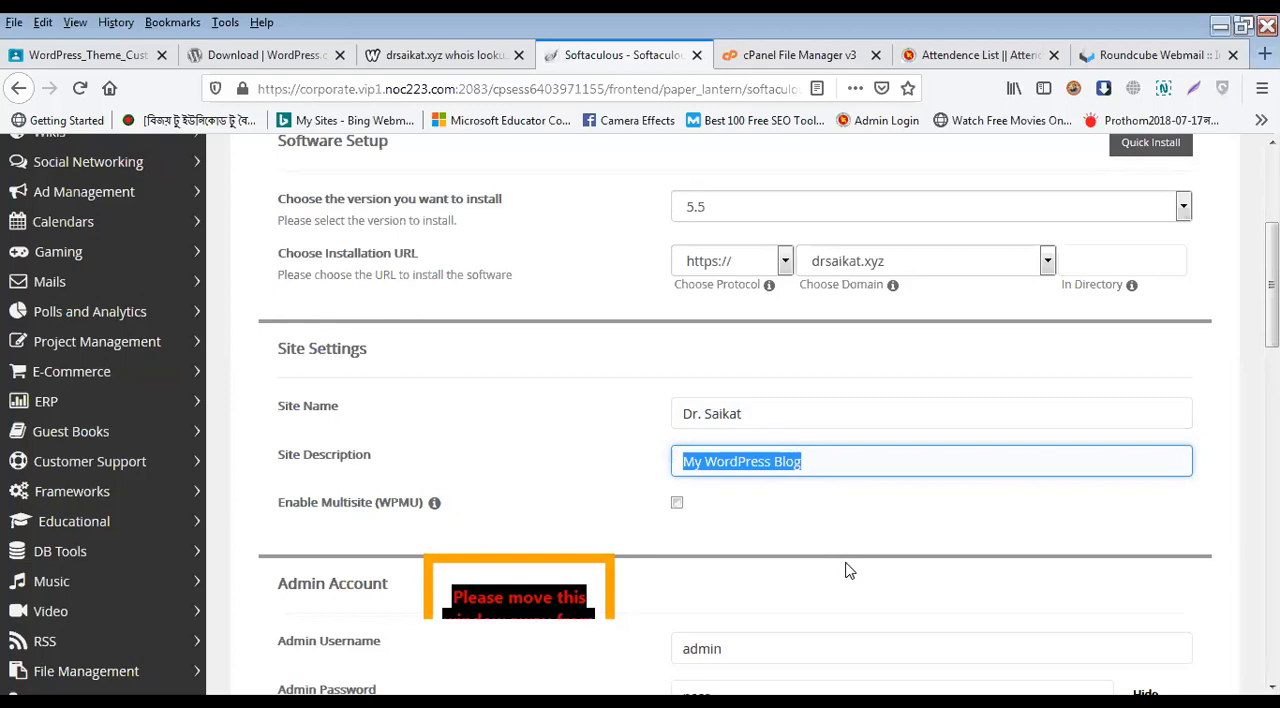
pyautogui.write('This my')
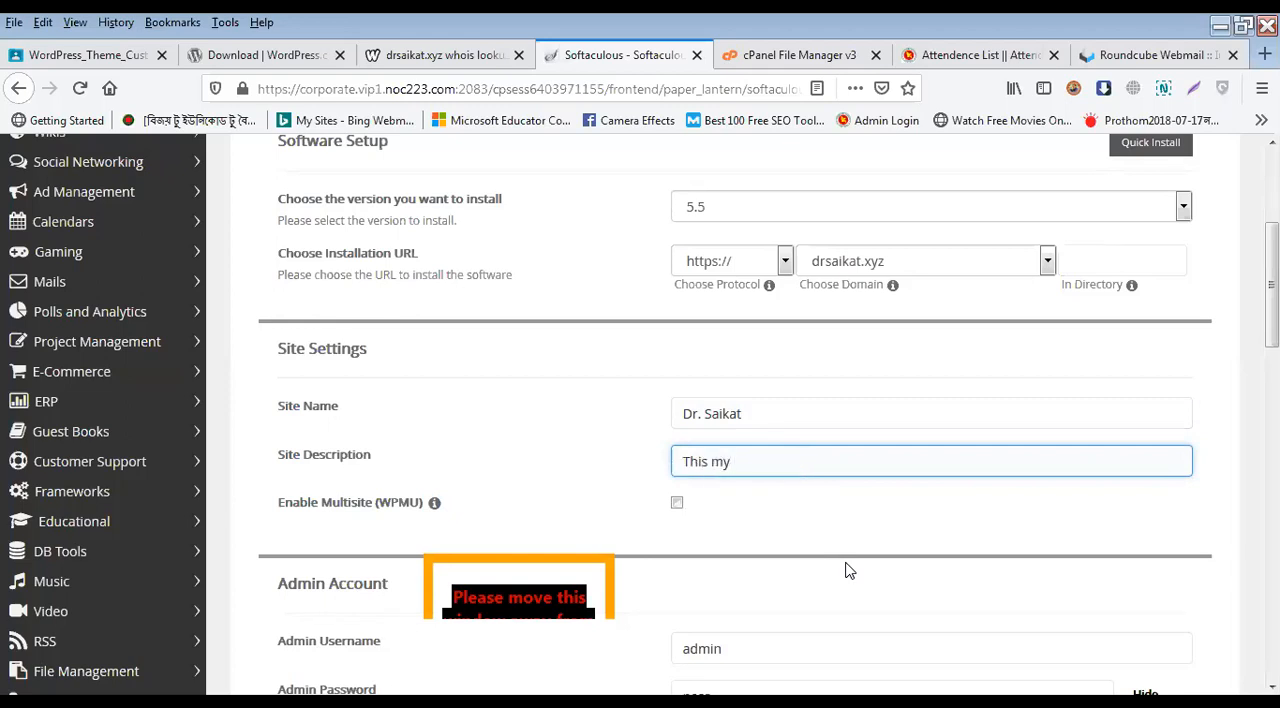
pyautogui.write(' Sit')
# Step: Replace the default admin username with a custom one made of "admin" followed by the site owner's name
pyautogui.scroll(-2, 600, 440)
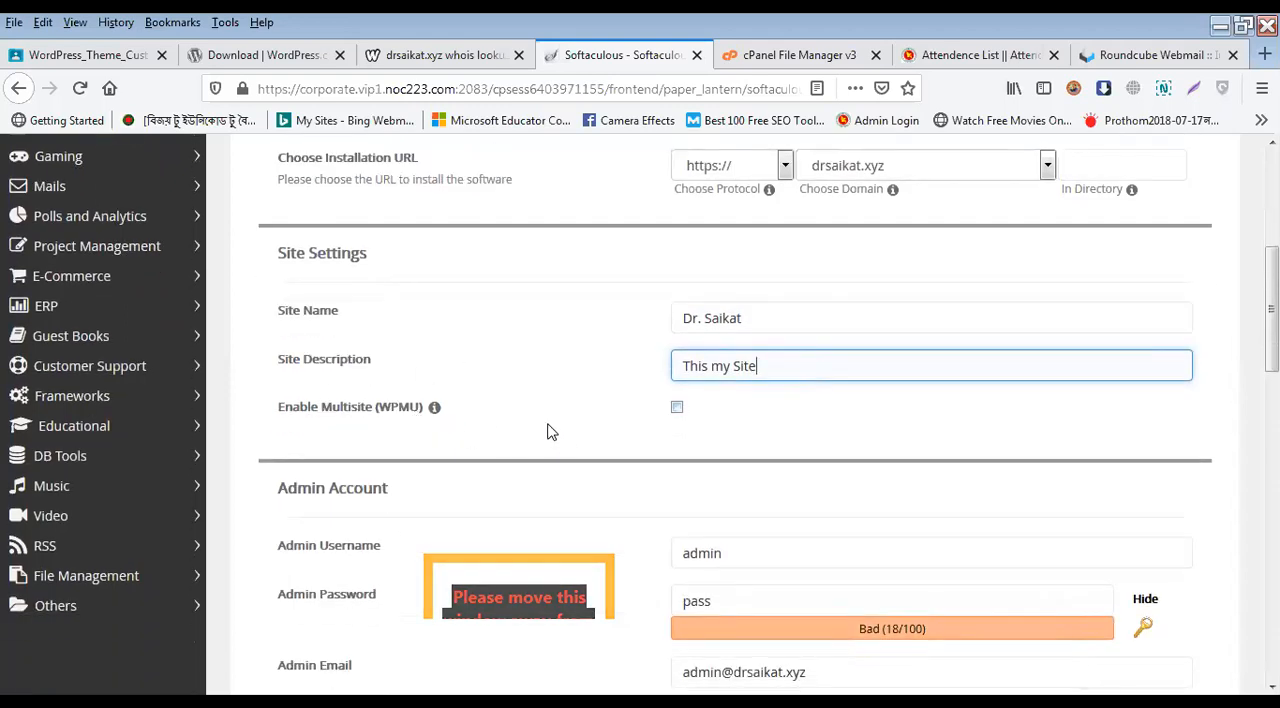
pyautogui.scroll(-3, 549, 428)
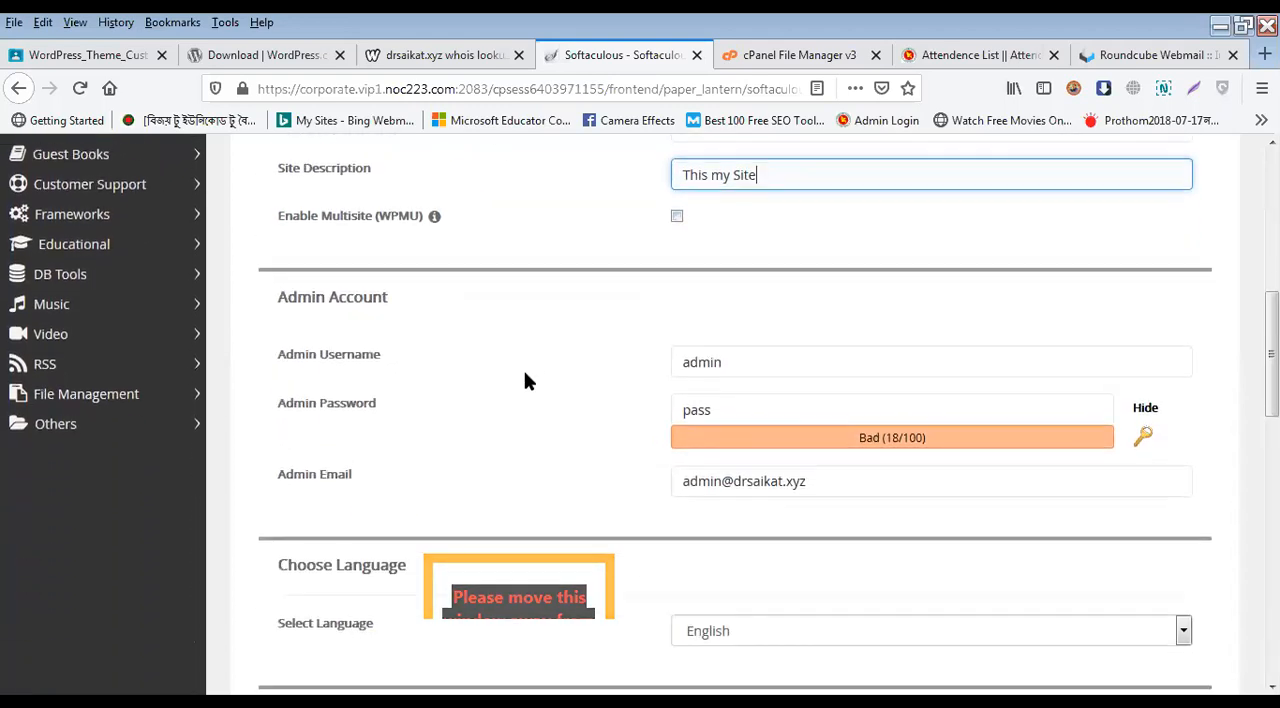
pyautogui.click(738, 363)
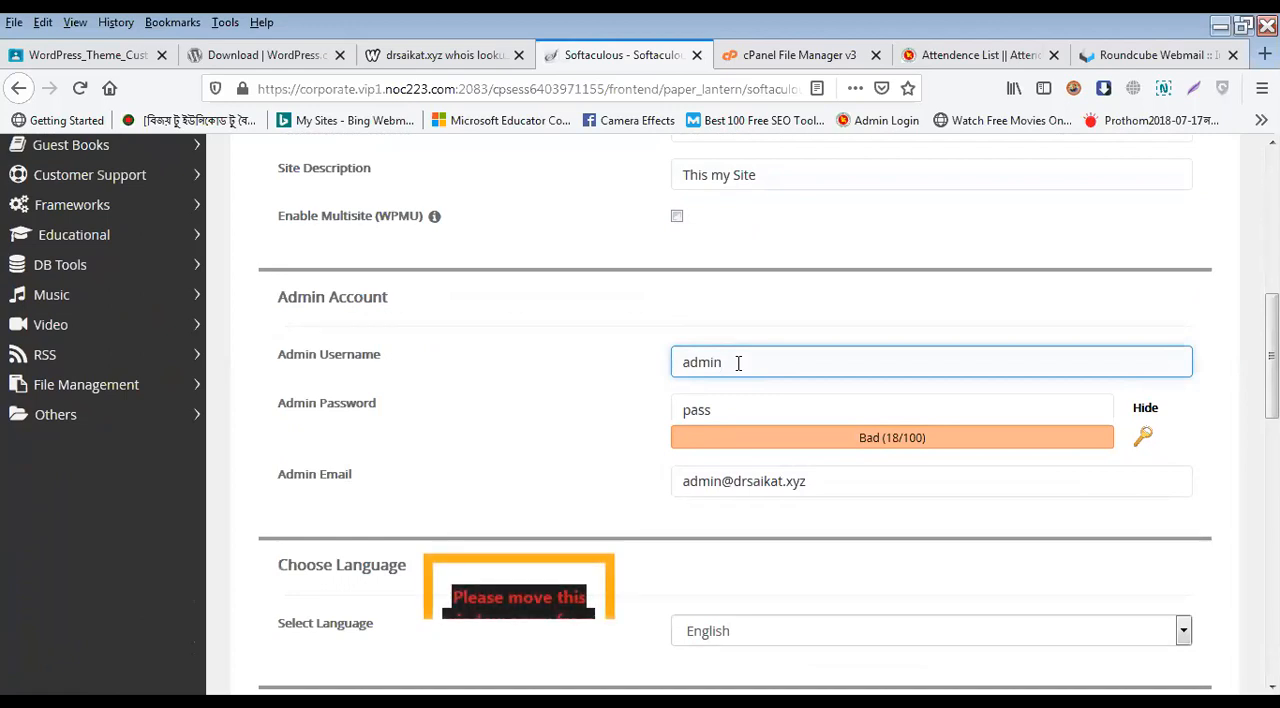
pyautogui.doubleClick(738, 363)
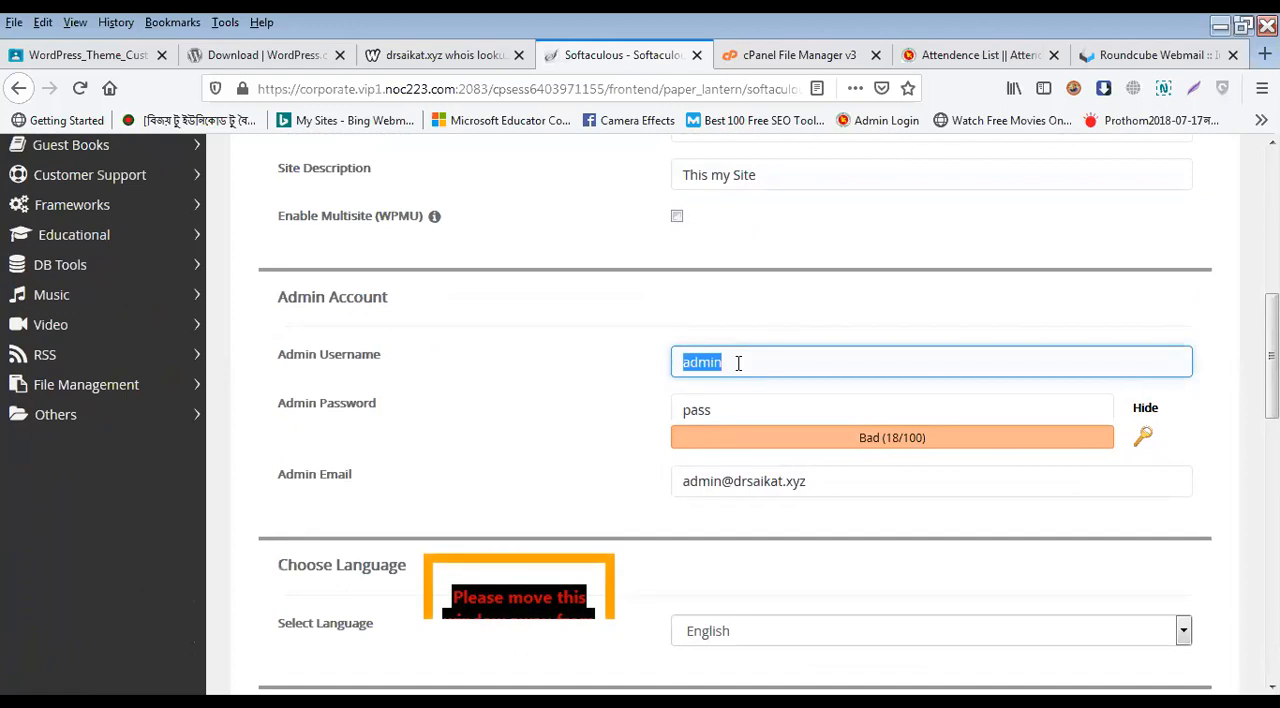
pyautogui.write('drsaikat')
pyautogui.press('Home')
pyautogui.write('admin')
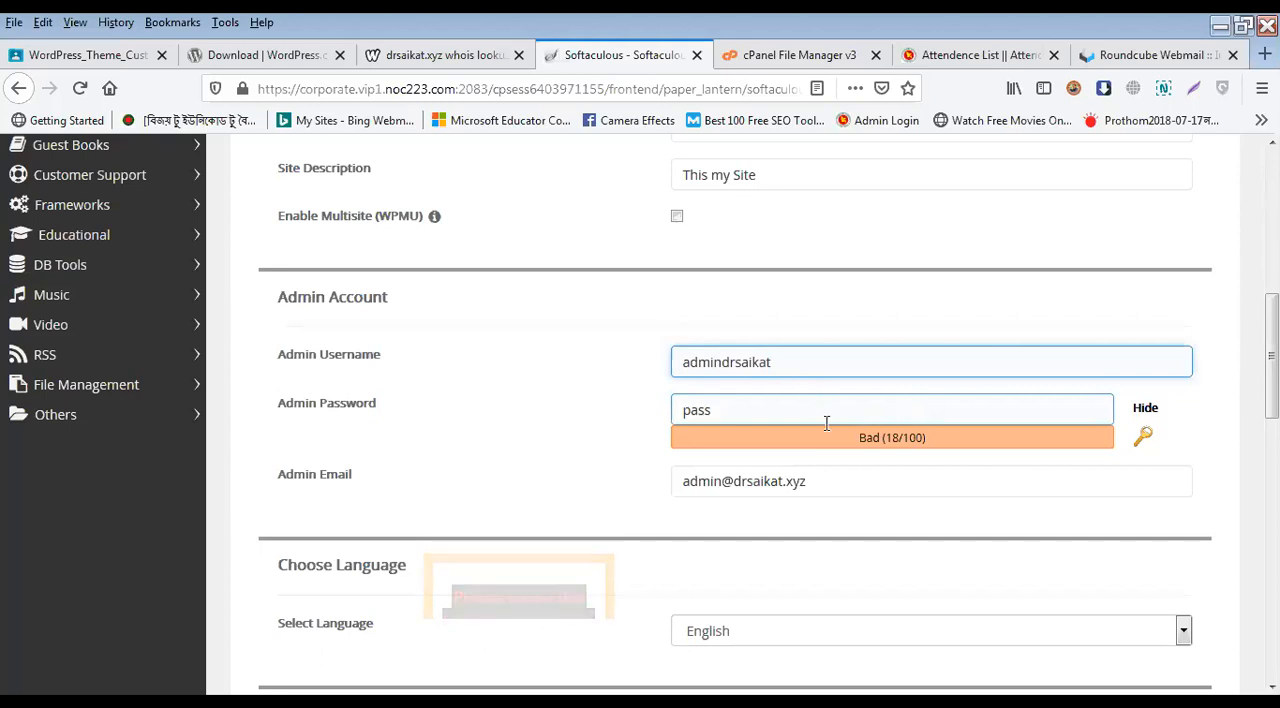
# Step: Replace the weak default admin password with a randomly generated one
pyautogui.click(766, 410)
pyautogui.hotkey('ctrl', 'a')
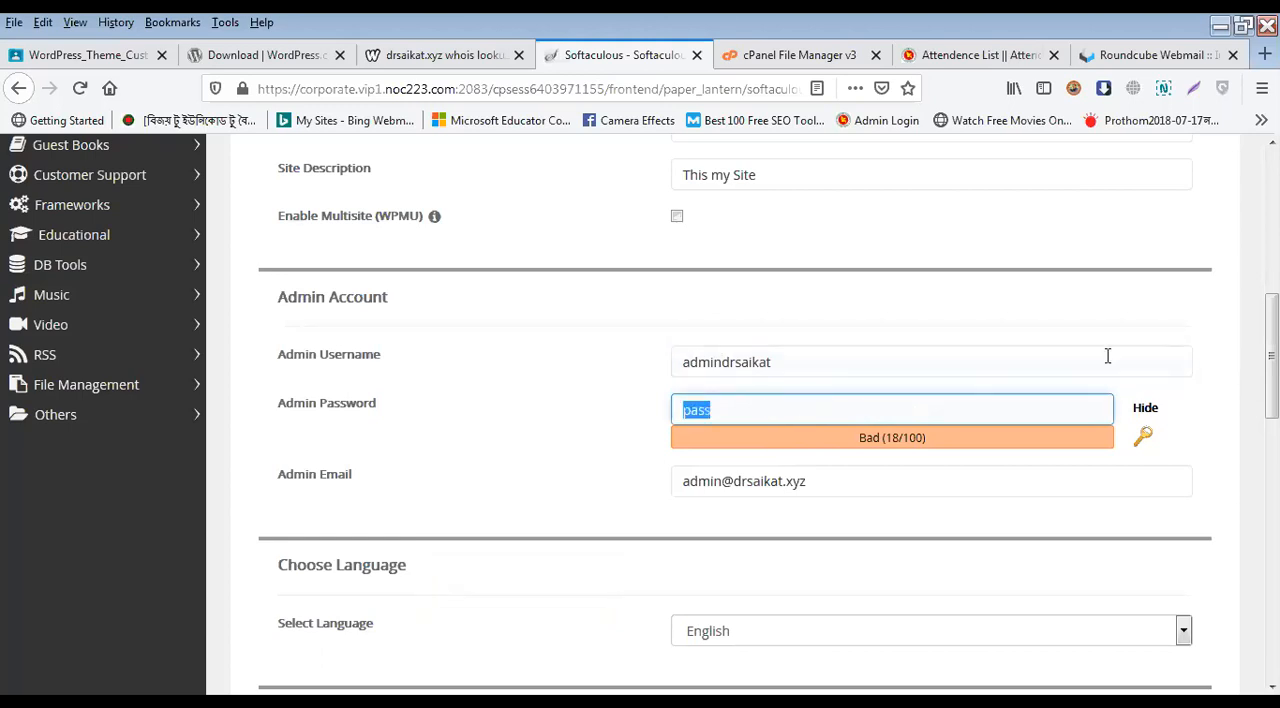
pyautogui.click(1145, 441)
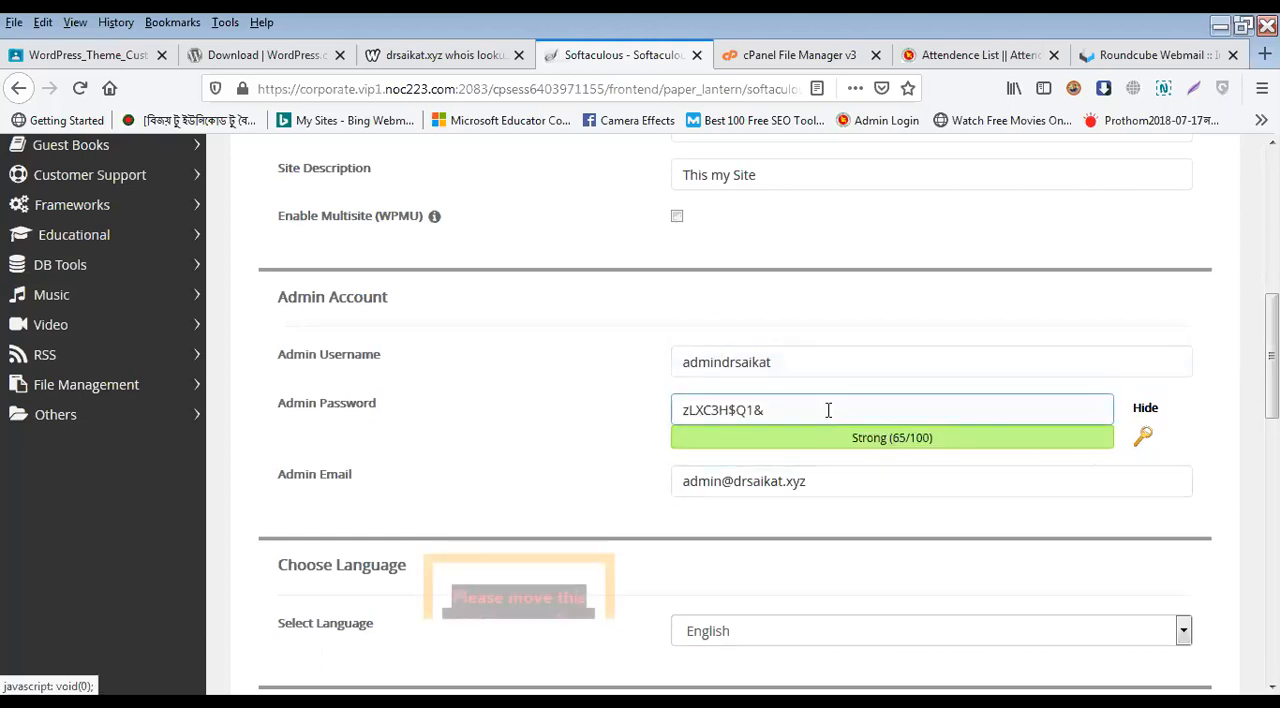
# Step: Replace the default admin email with the site owner's own email address
pyautogui.click(703, 480)
pyautogui.hotkey('ctrl', 'a')
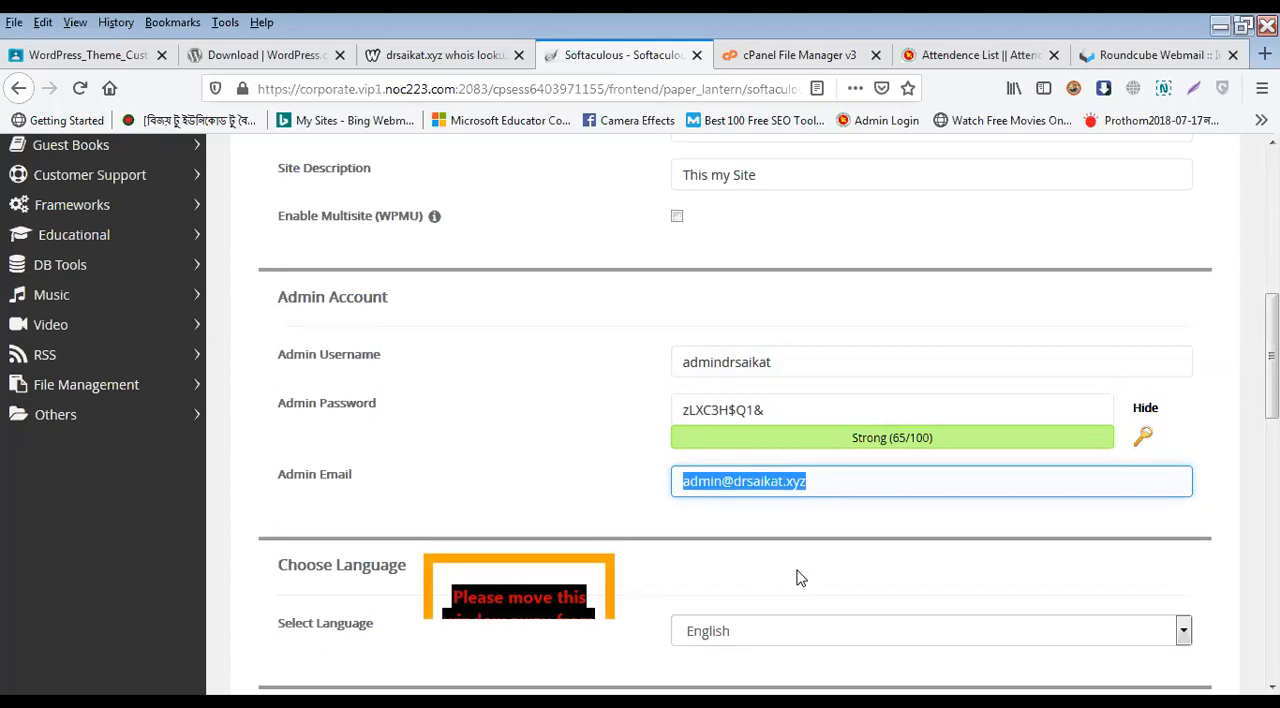
pyautogui.hotkey('ctrl', 'v')
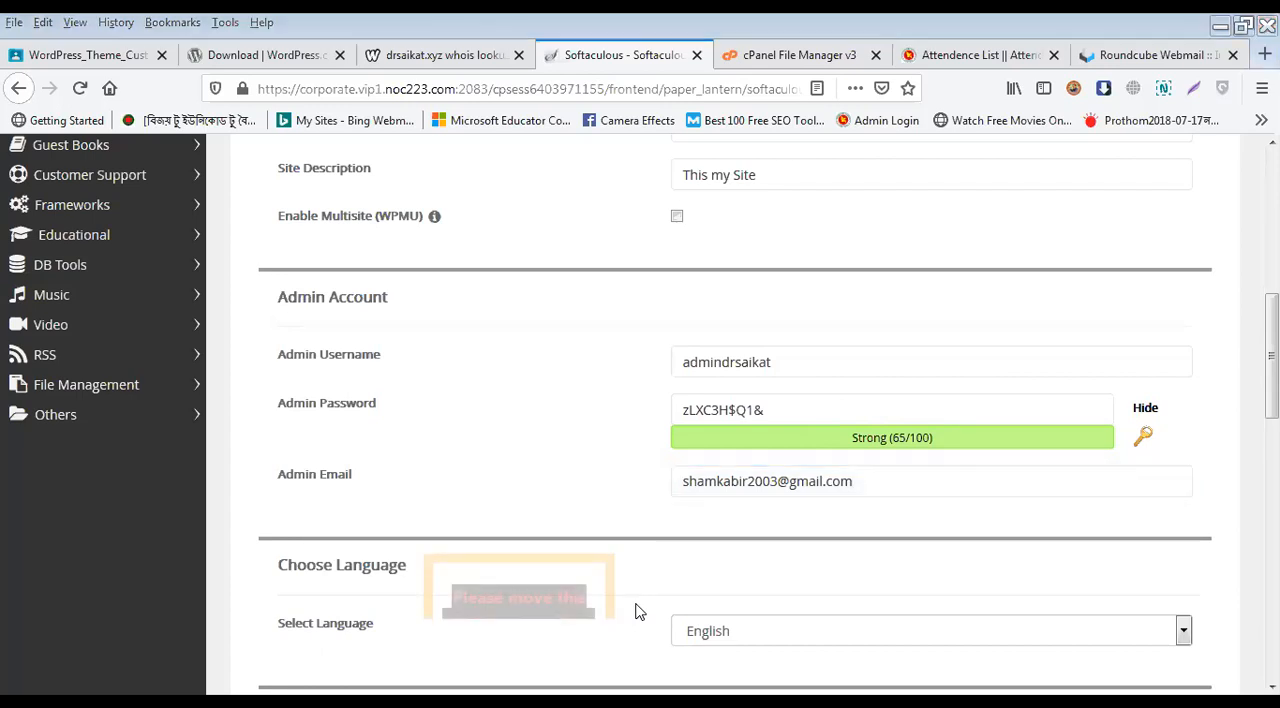
# Step: Copy the admin account's login details, including the generated password, to the other open window and return to the installation form
pyautogui.click(714, 412)
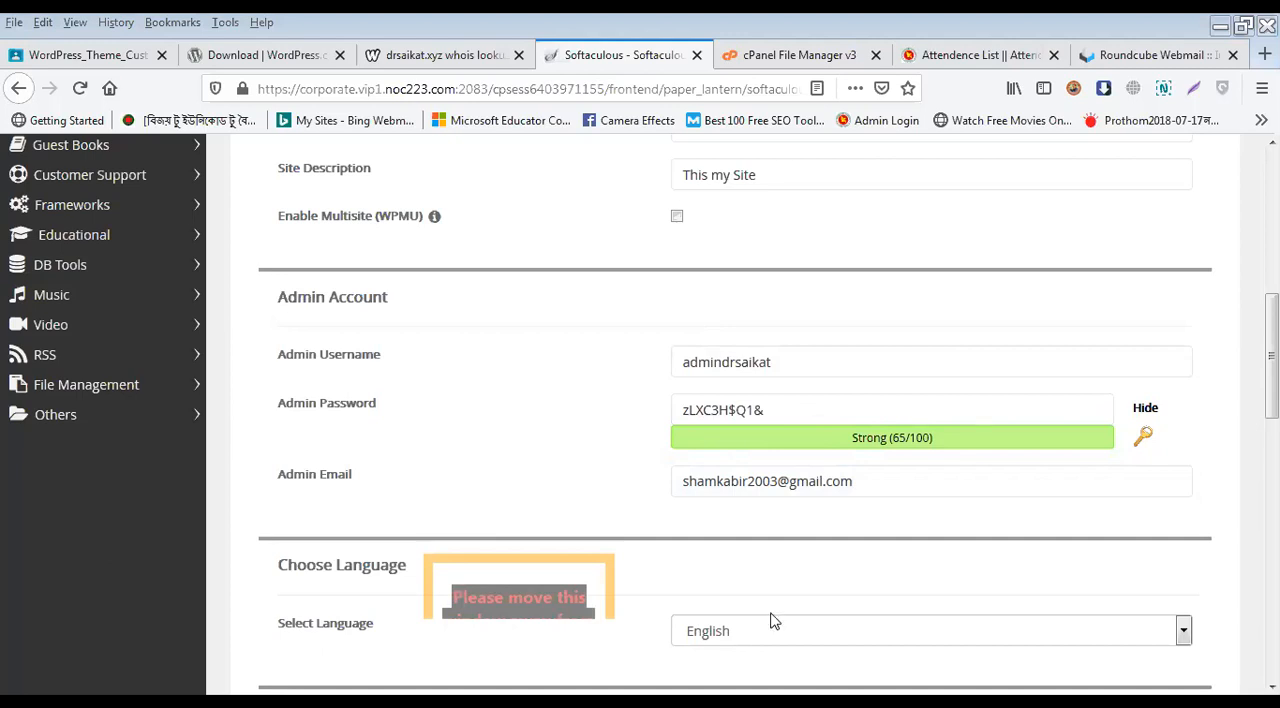
pyautogui.click(733, 481)
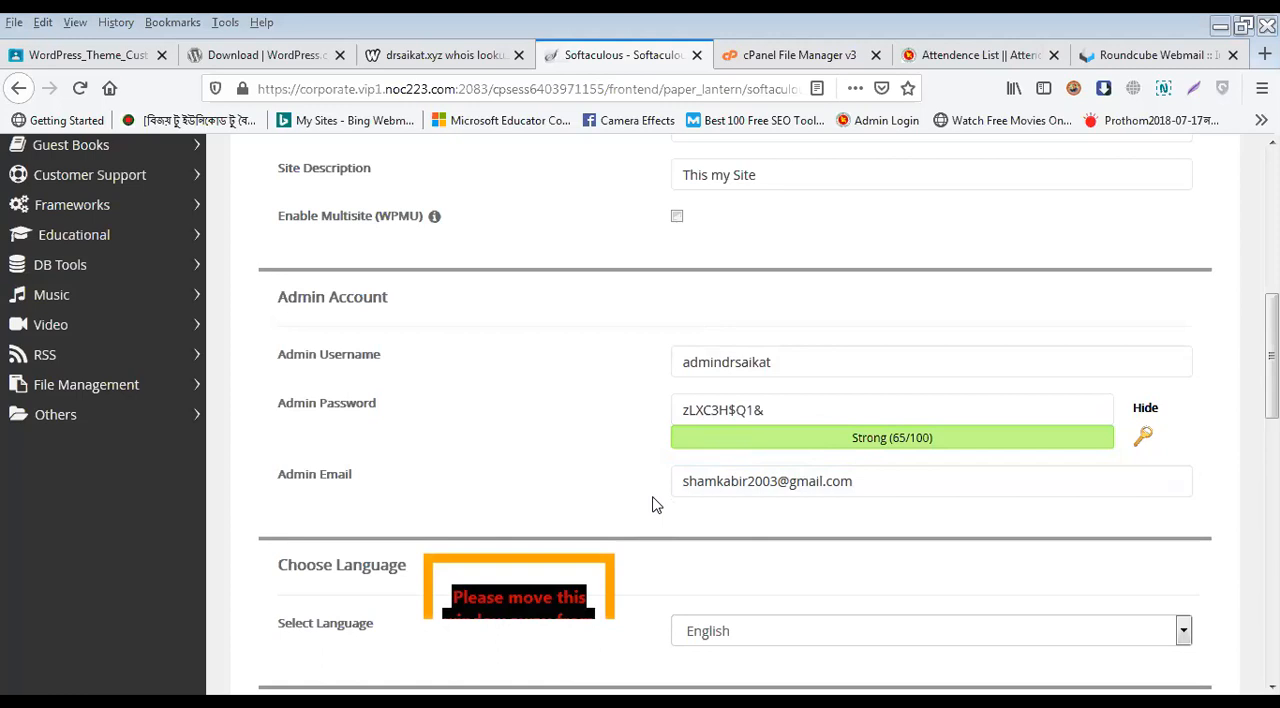
pyautogui.tripleClick(729, 371)
pyautogui.click(760, 702)
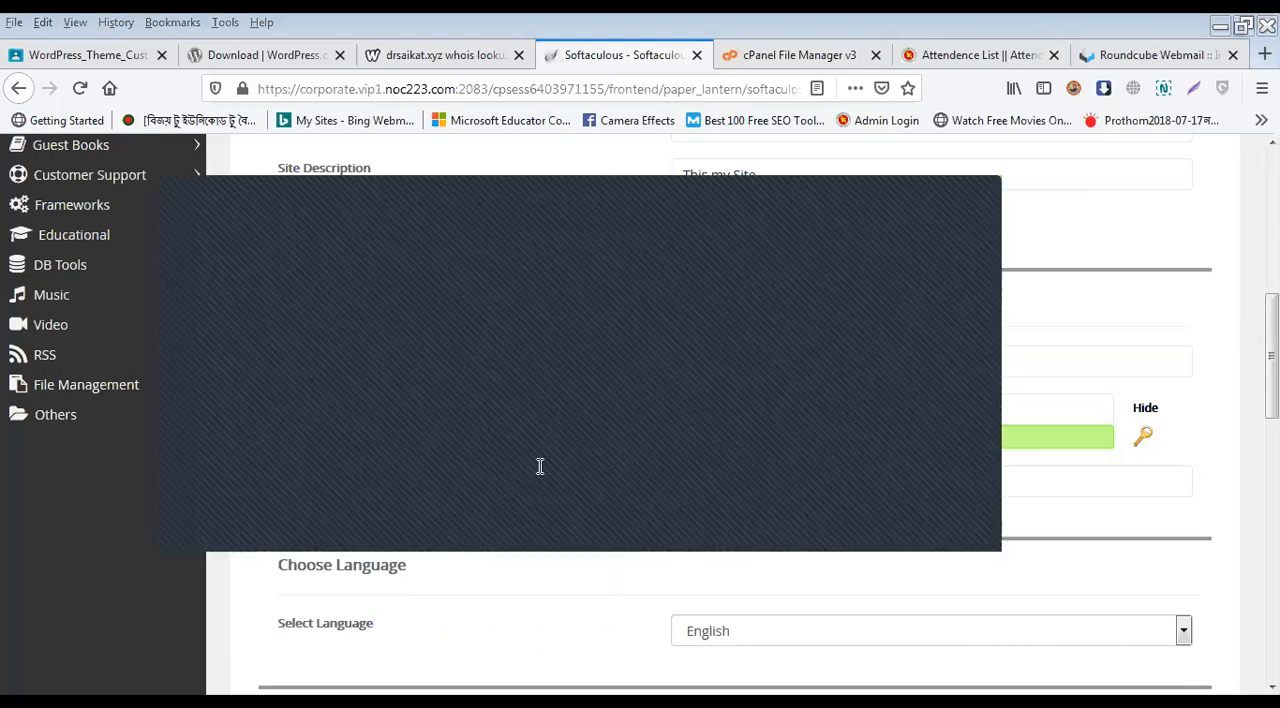
pyautogui.tripleClick(928, 414)
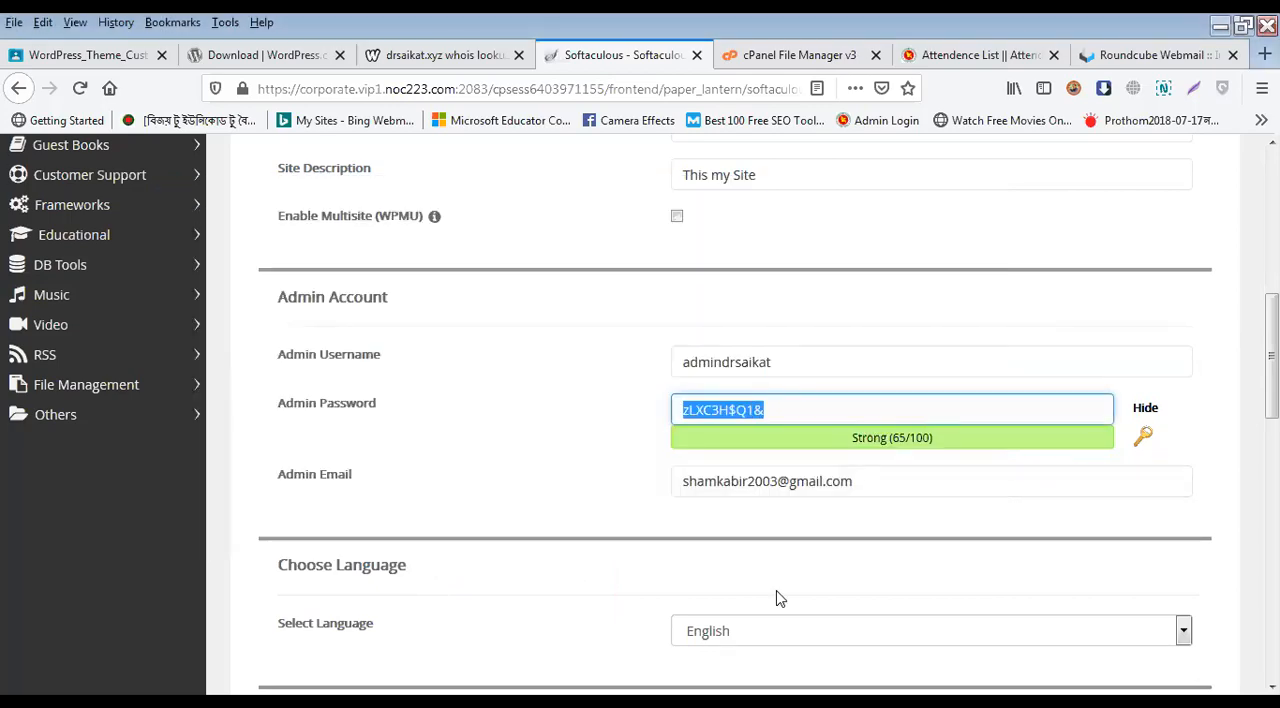
pyautogui.hotkey('alt', 'Tab')
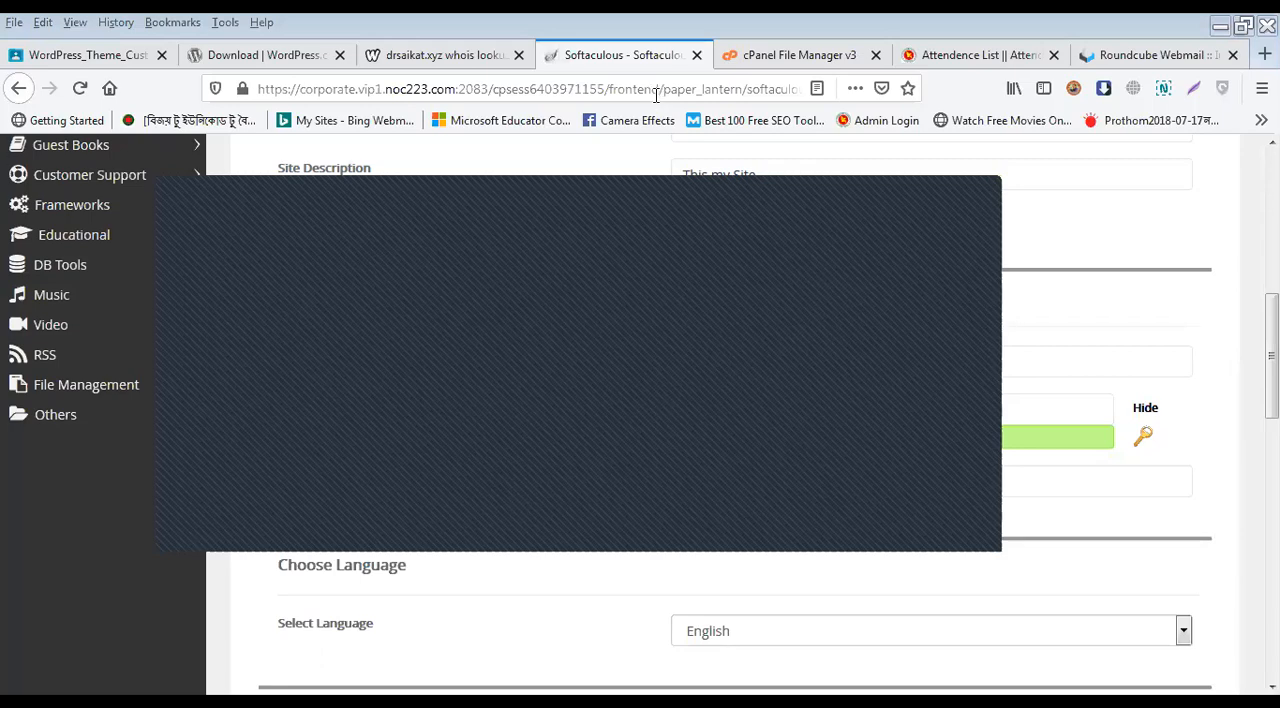
pyautogui.hotkey('alt', 'Tab')
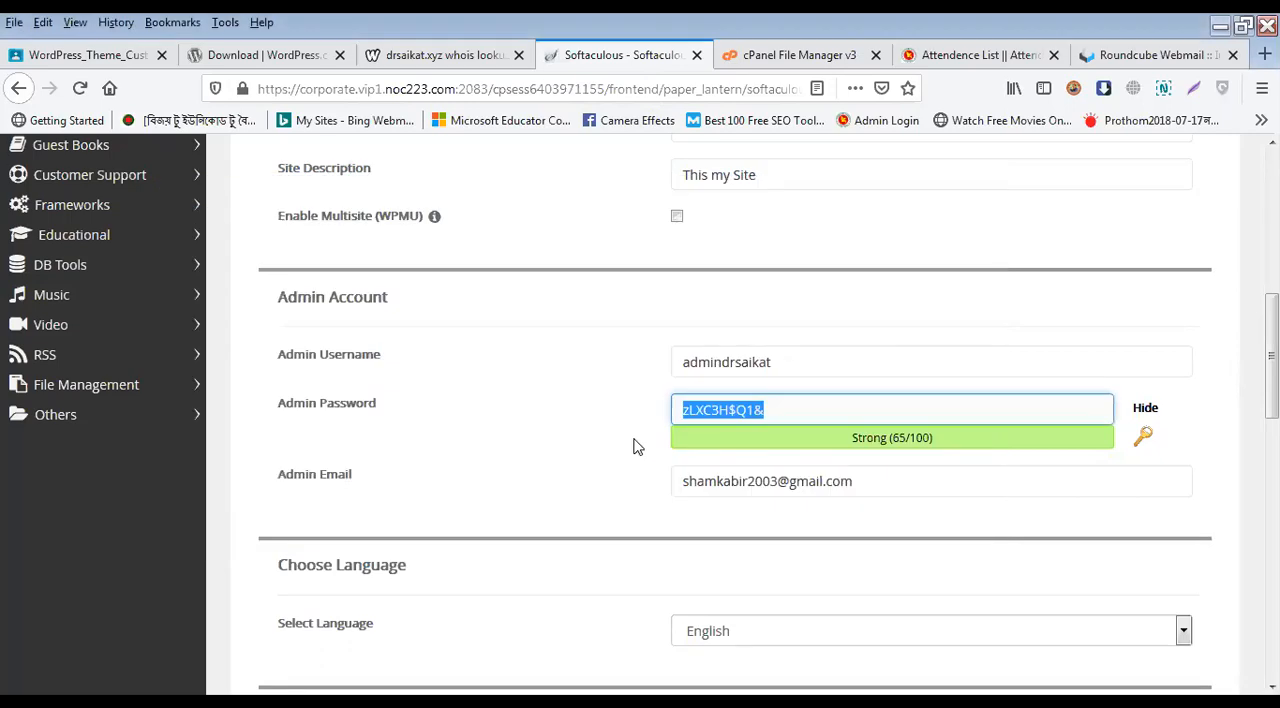
# Step: Look over the languages available for the WordPress installation and close the list
pyautogui.scroll(-2, 630, 445)
pyautogui.scroll(-2, 630, 453)
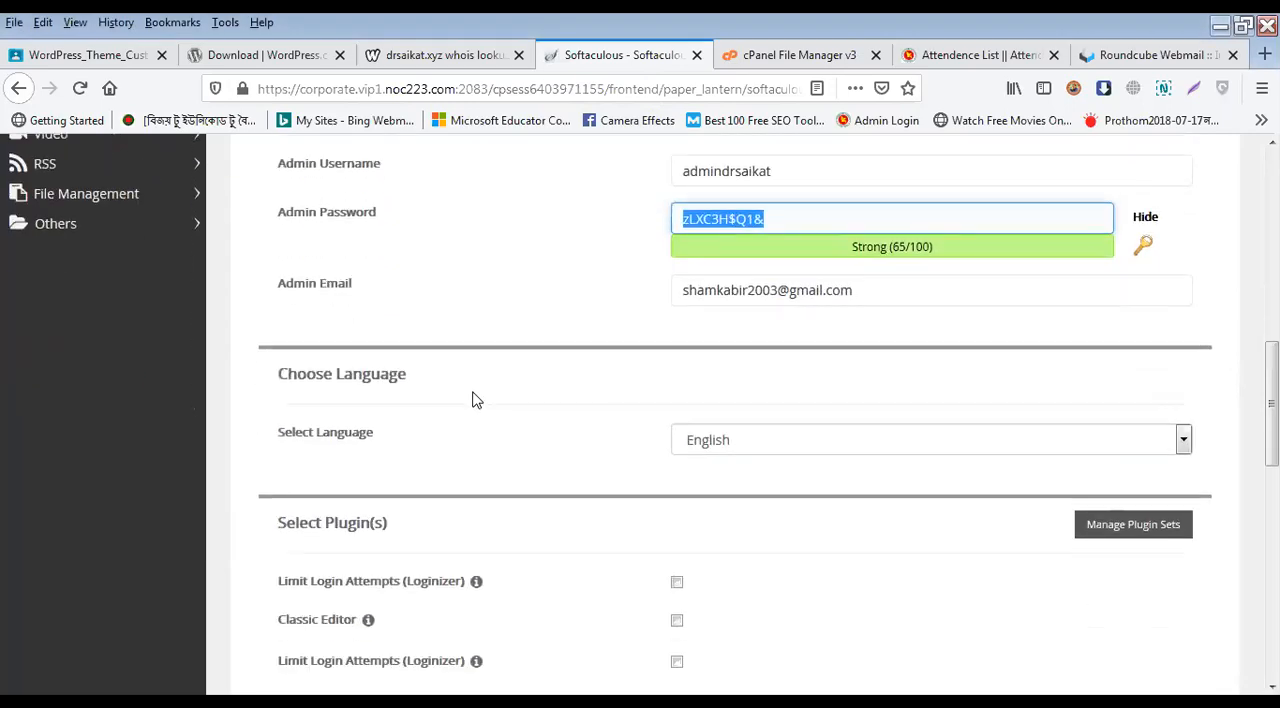
pyautogui.click(770, 446)
pyautogui.scroll(-10, 788, 375)
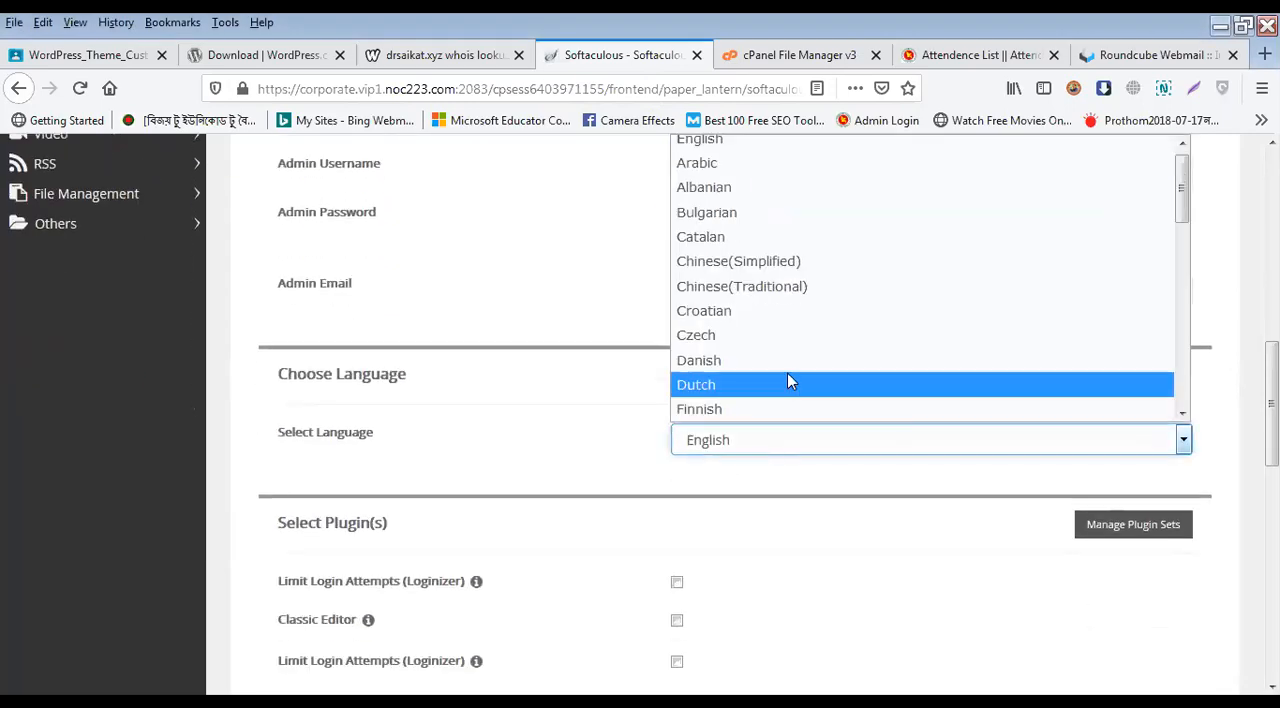
pyautogui.scroll(10, 790, 378)
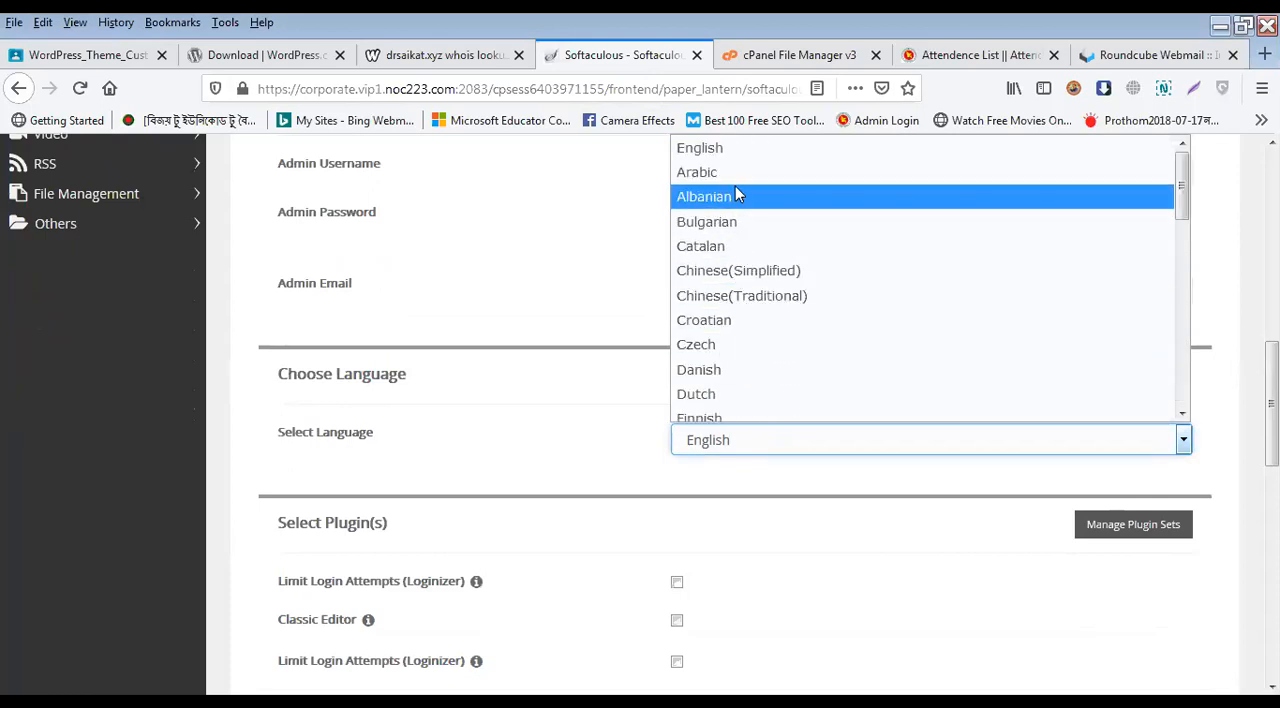
pyautogui.click(614, 252)
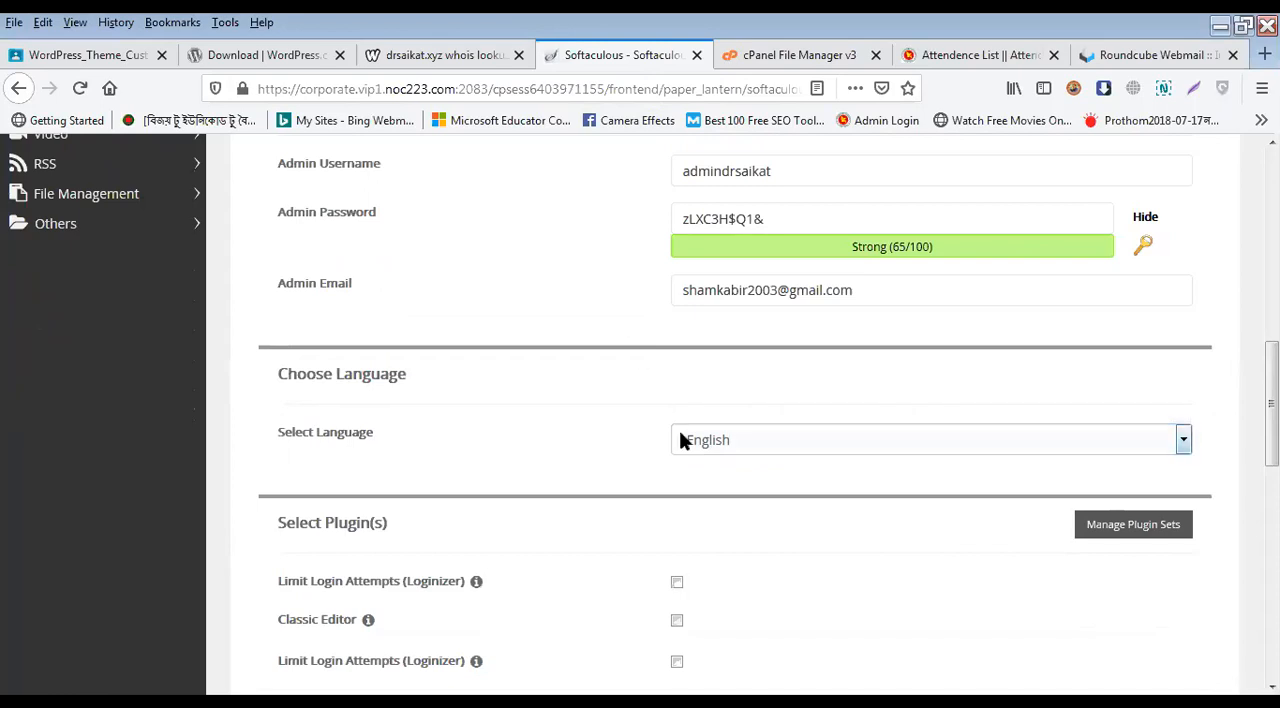
# Step: Include the Limit Login Attempts (Loginizer) plugin in the WordPress installation
pyautogui.scroll(-3, 683, 445)
pyautogui.scroll(-1, 674, 437)
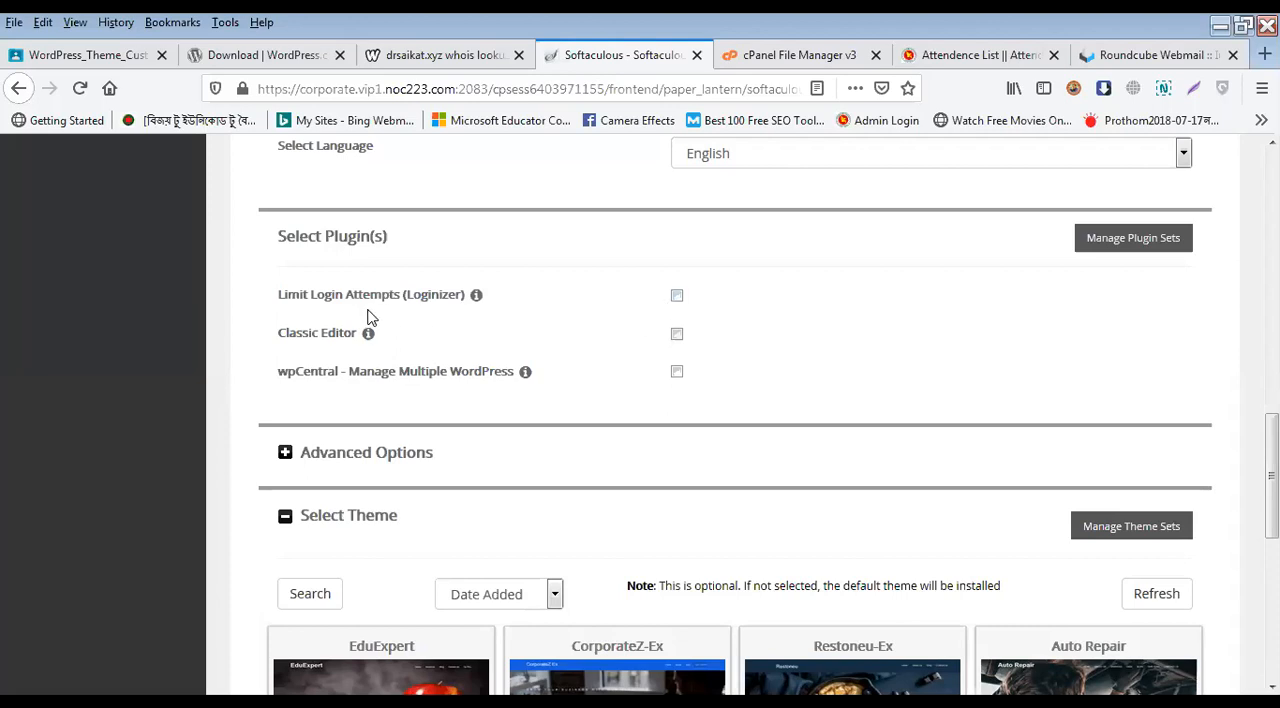
pyautogui.click(677, 296)
pyautogui.moveTo(366, 334)
pyautogui.scroll(-2, 591, 425)
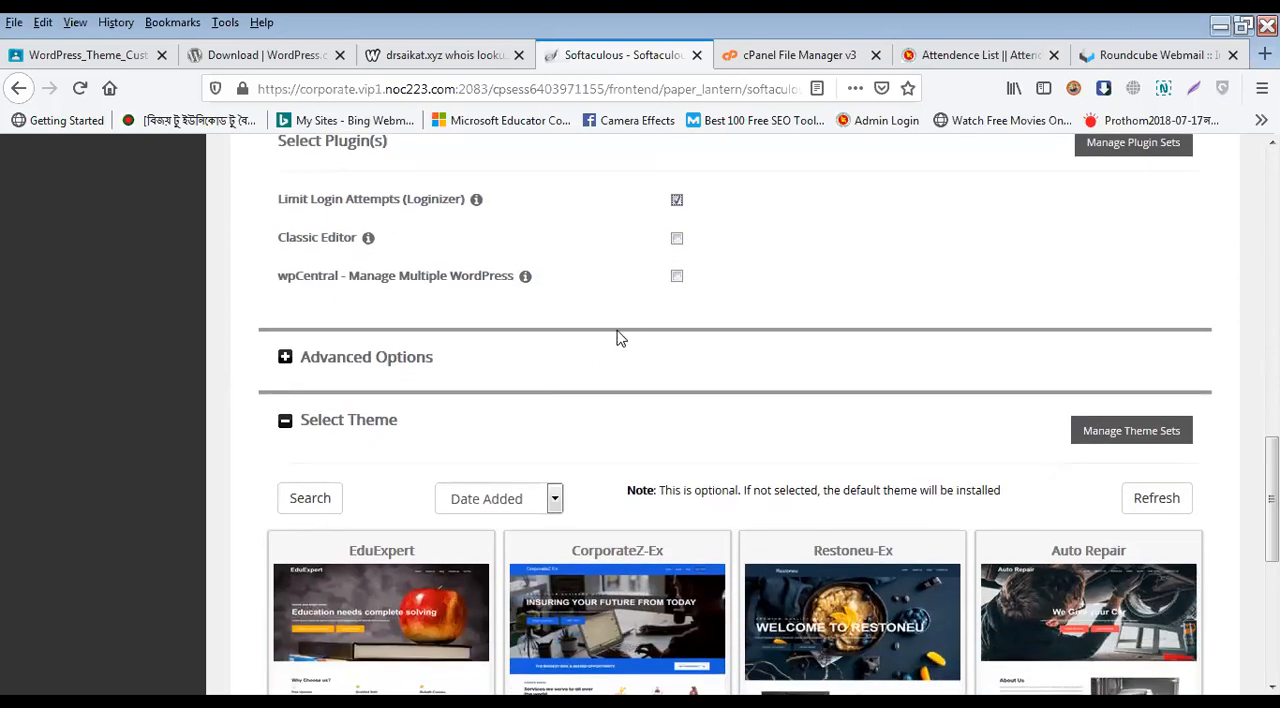
# Step: Expand the advanced options and examine the database name and table prefix settings
pyautogui.click(412, 360)
pyautogui.scroll(-2, 429, 460)
pyautogui.click(320, 330)
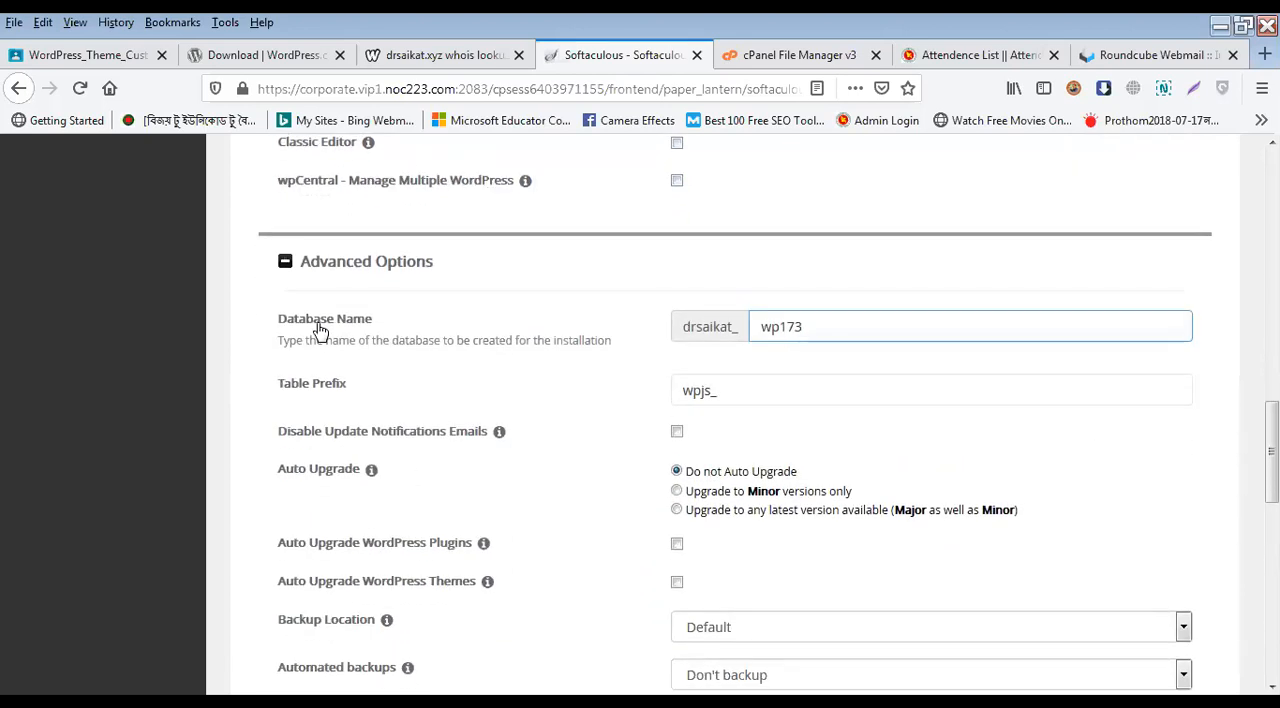
pyautogui.click(557, 402)
pyautogui.click(748, 391)
pyautogui.click(566, 486)
# Step: Set auto upgrade to any latest version, major as well as minor, and enable auto upgrade for WordPress plugins and themes
pyautogui.scroll(-4, 551, 463)
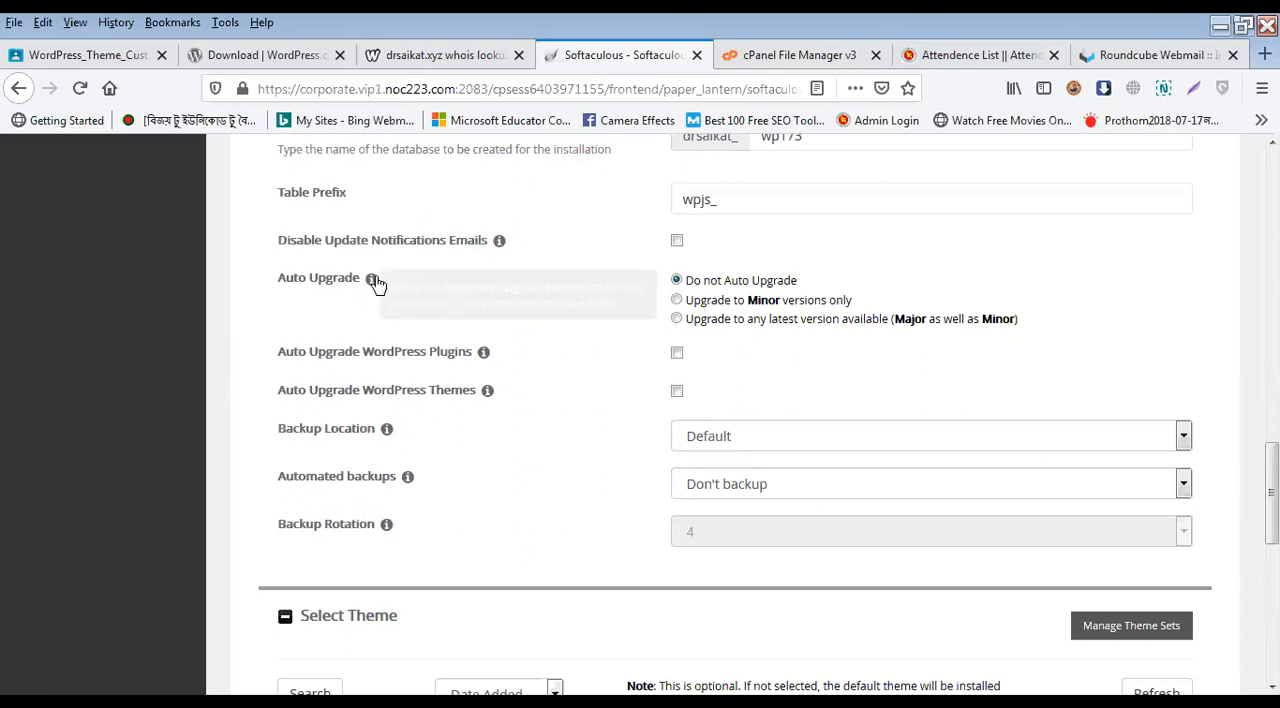
pyautogui.click(677, 319)
pyautogui.click(677, 353)
pyautogui.click(677, 391)
# Step: Look over the choices for the backup location and automated backups without changing either setting
pyautogui.click(787, 446)
pyautogui.click(783, 460)
pyautogui.click(780, 484)
pyautogui.click(780, 486)
pyautogui.scroll(-2, 617, 506)
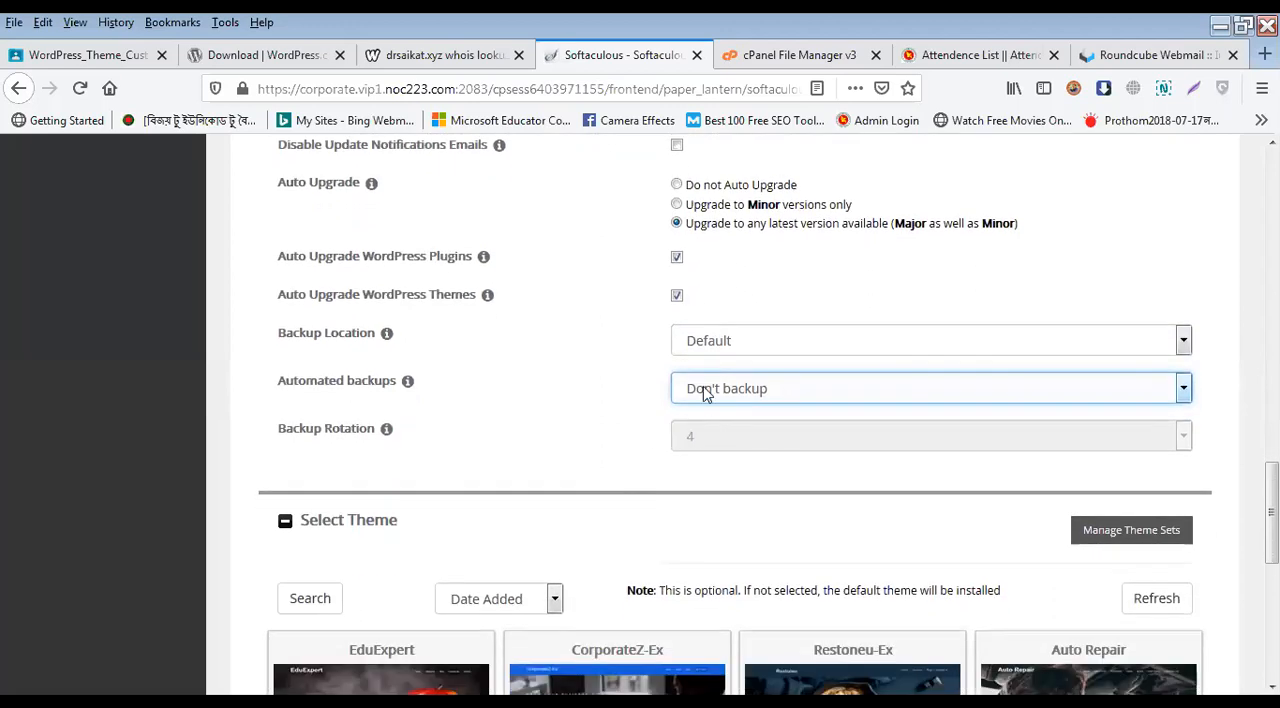
pyautogui.click(706, 390)
pyautogui.click(592, 406)
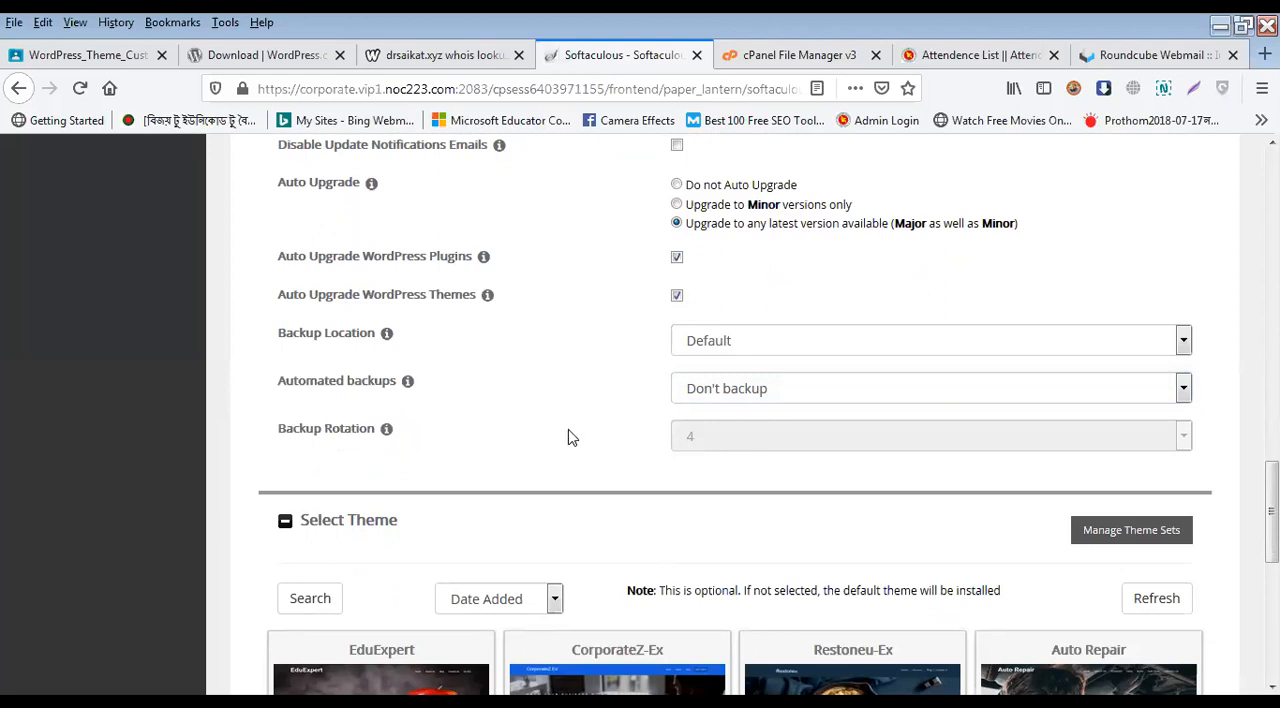
# Step: Try automated backups once a day, view the backup rotation choices, and return automated backups to Don't backup
pyautogui.click(795, 392)
pyautogui.click(787, 440)
pyautogui.click(806, 455)
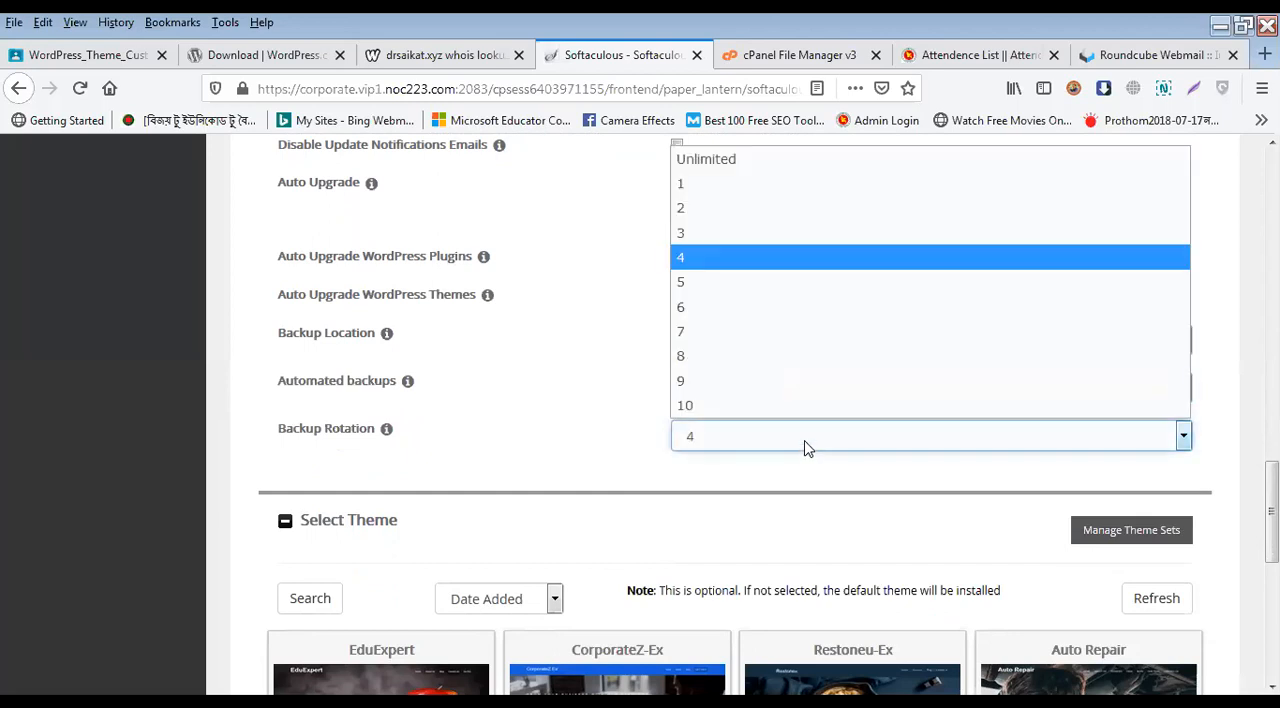
pyautogui.click(624, 308)
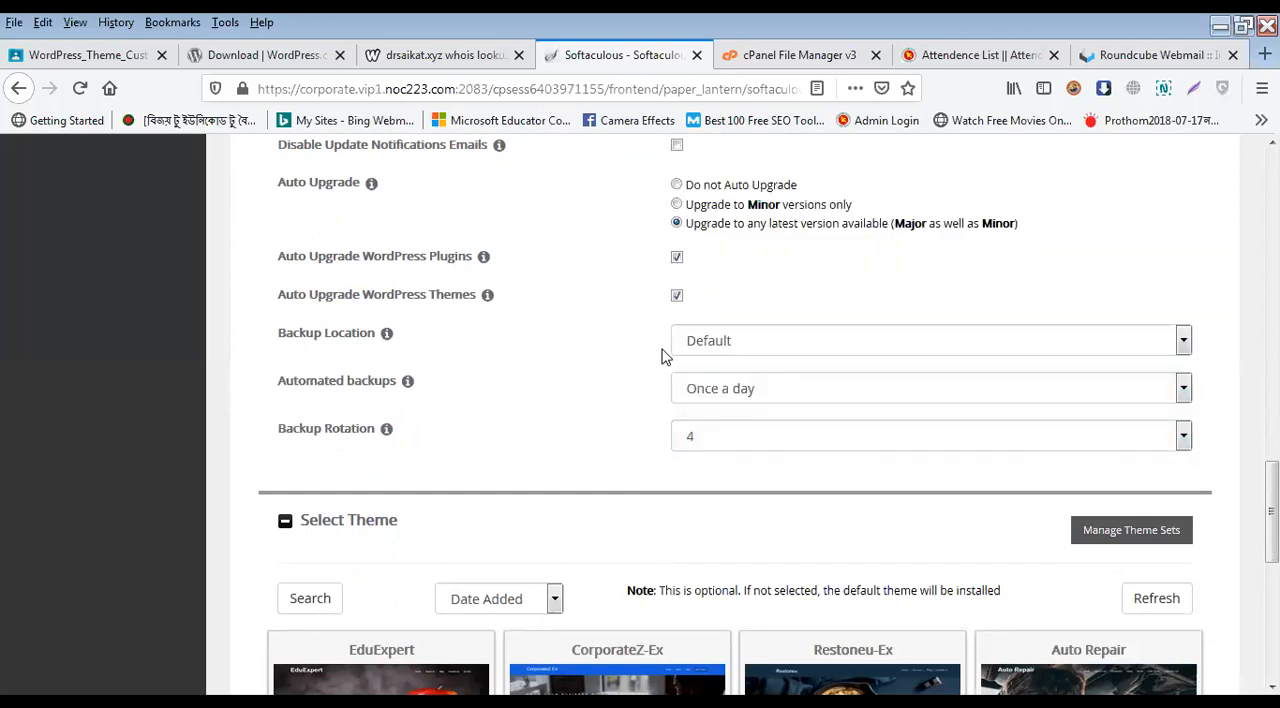
pyautogui.click(757, 391)
pyautogui.click(755, 428)
pyautogui.press('Up')
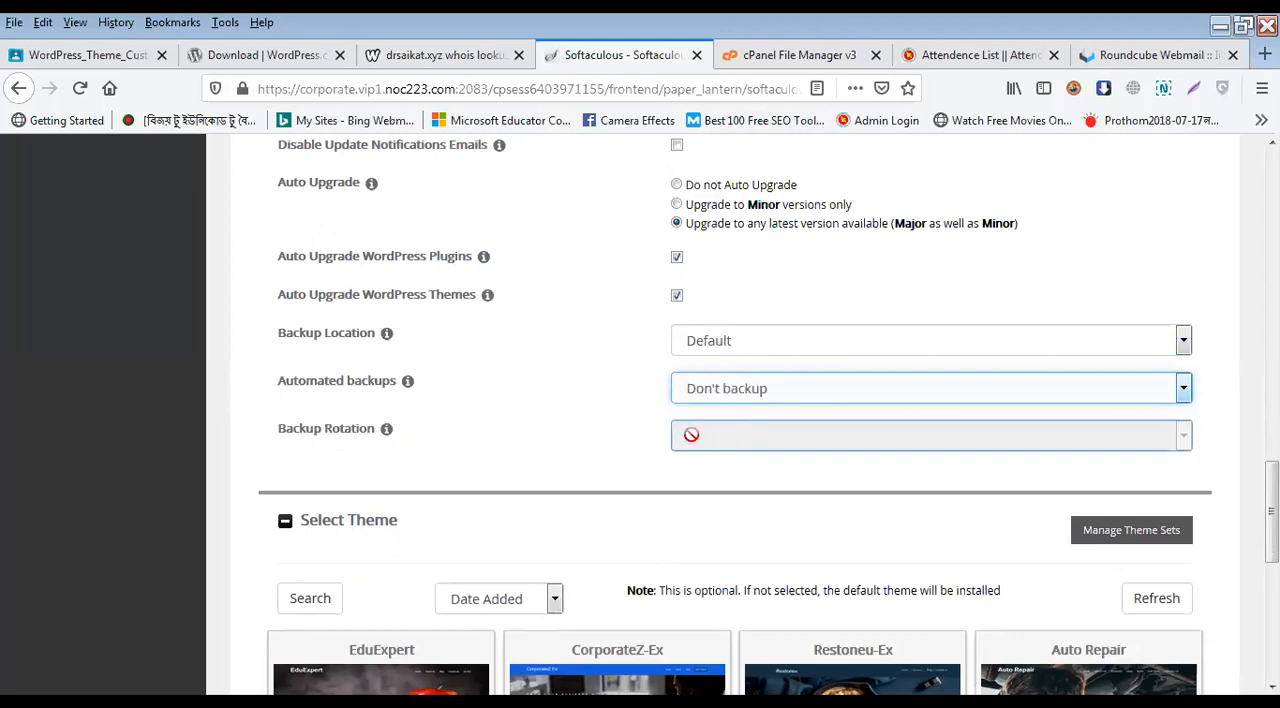
# Step: Open the theme search and look for themes matching "hello"
pyautogui.scroll(-3, 611, 517)
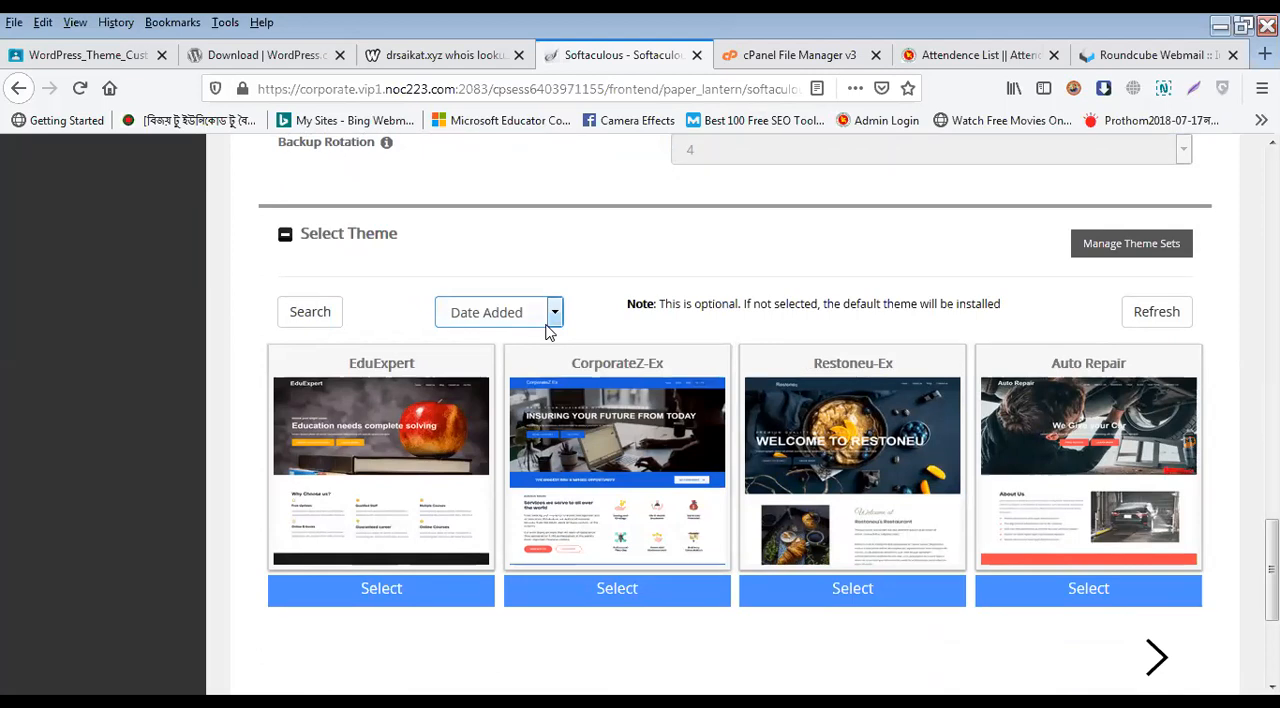
pyautogui.scroll(-3, 634, 445)
pyautogui.scroll(3, 600, 420)
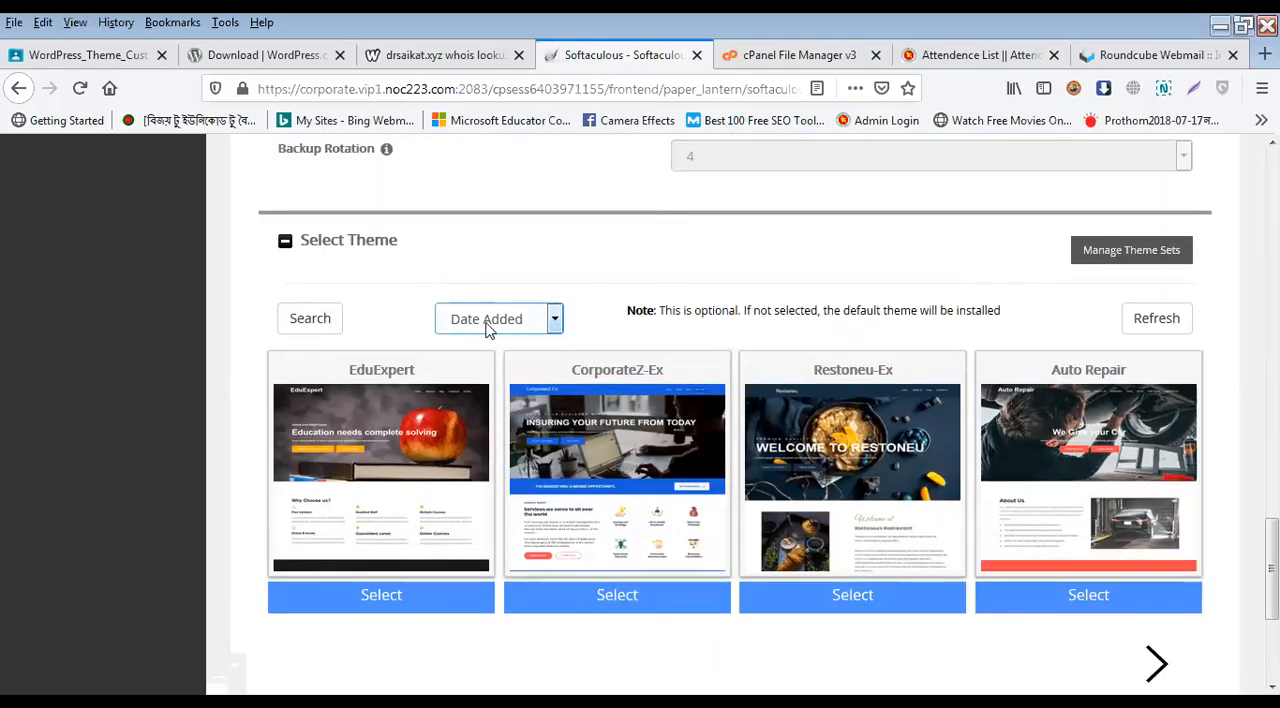
pyautogui.click(312, 319)
pyautogui.click(536, 207)
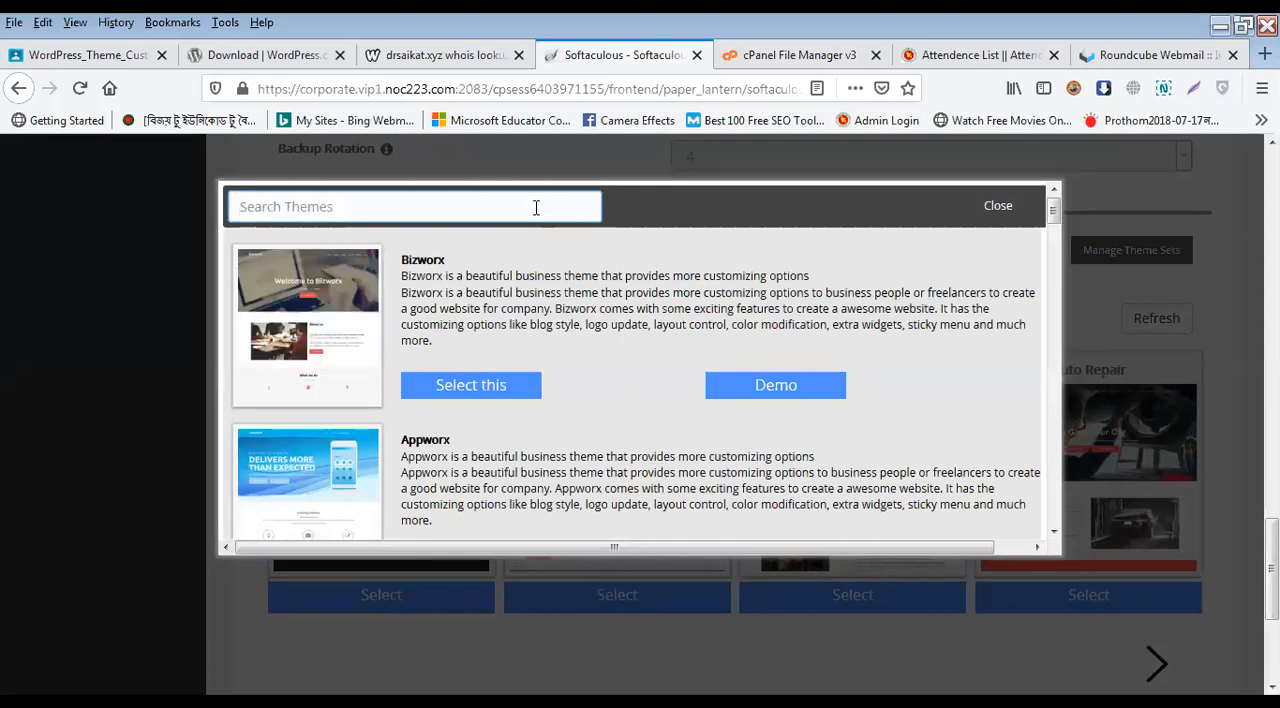
pyautogui.write('hello')
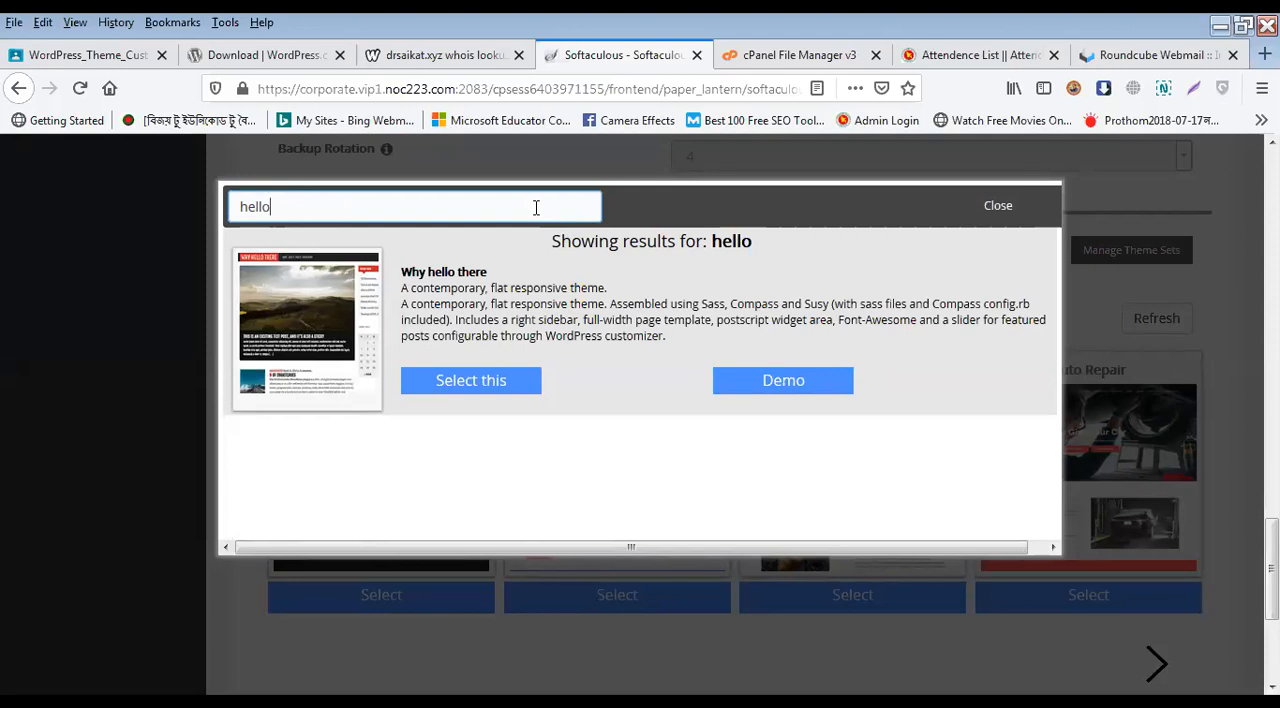
# Step: Search the themes for "leven" and select the Twenty Eleven theme for the installation
pyautogui.hotkey('ctrl', 'a')
pyautogui.write('leven')
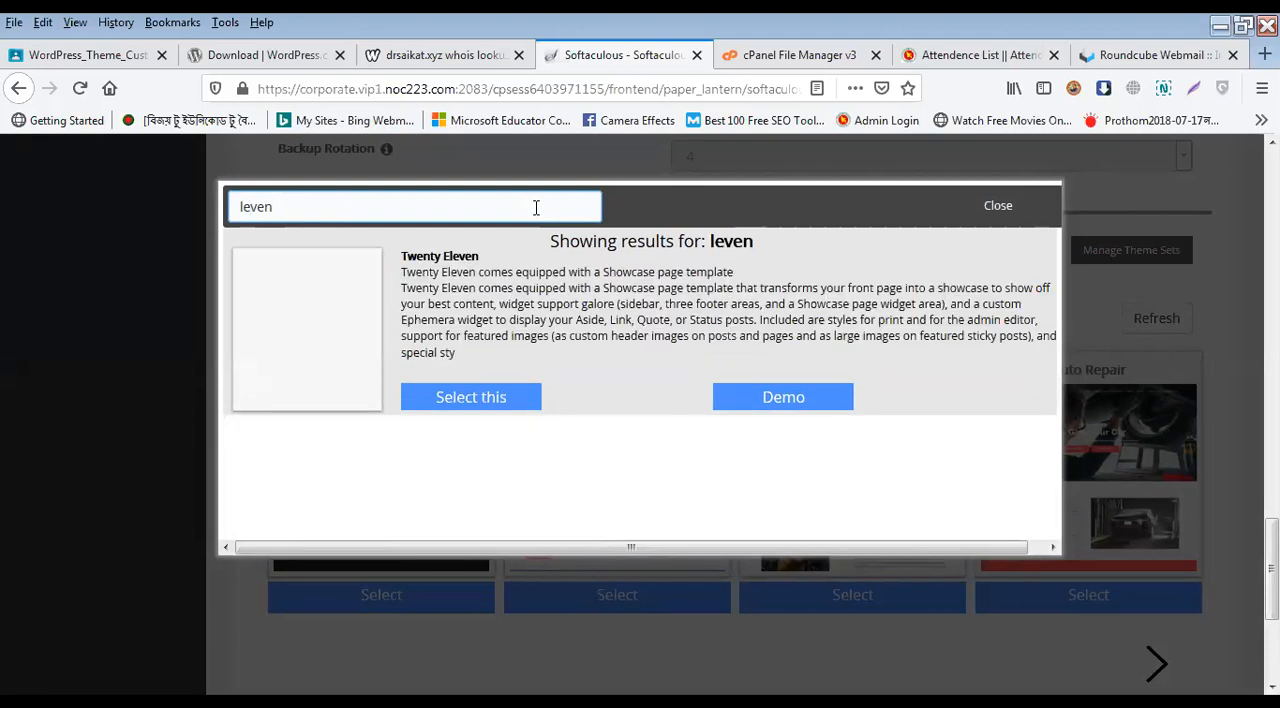
pyautogui.hotkey('ctrl', 'a')
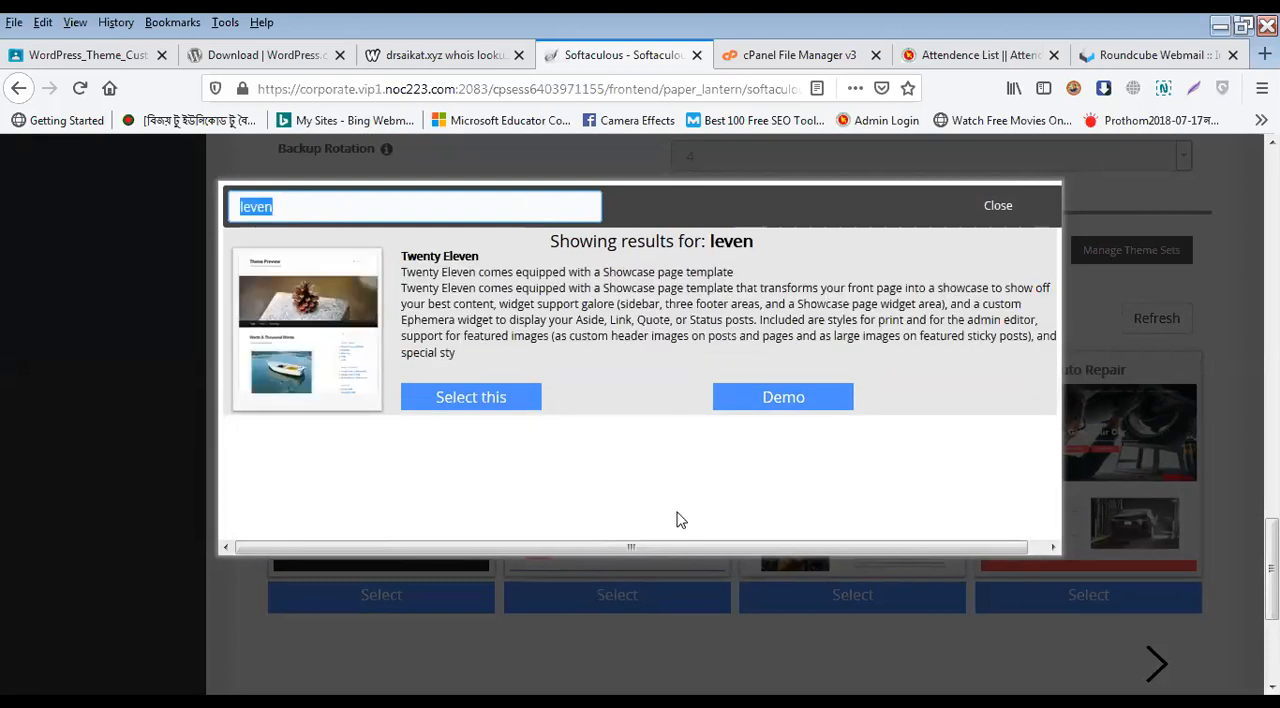
pyautogui.click(472, 400)
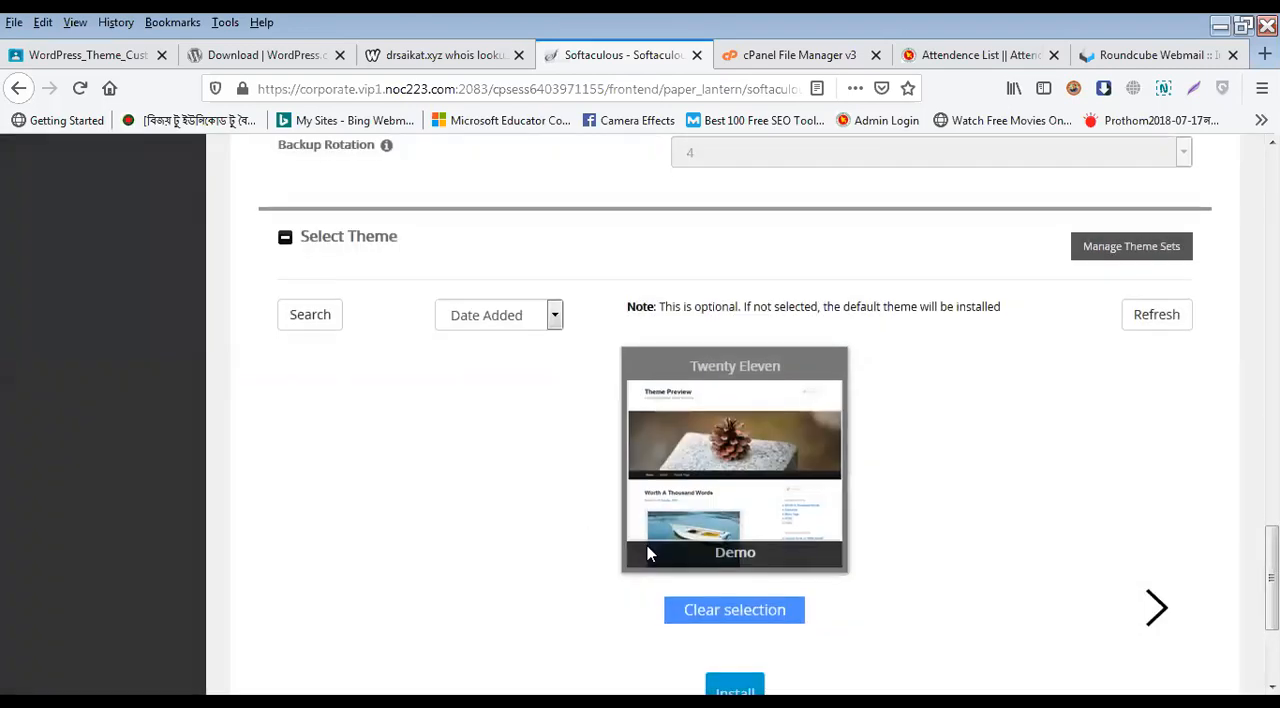
# Step: Enter the site owner's email address as the recipient of the installation details
pyautogui.scroll(-2, 647, 548)
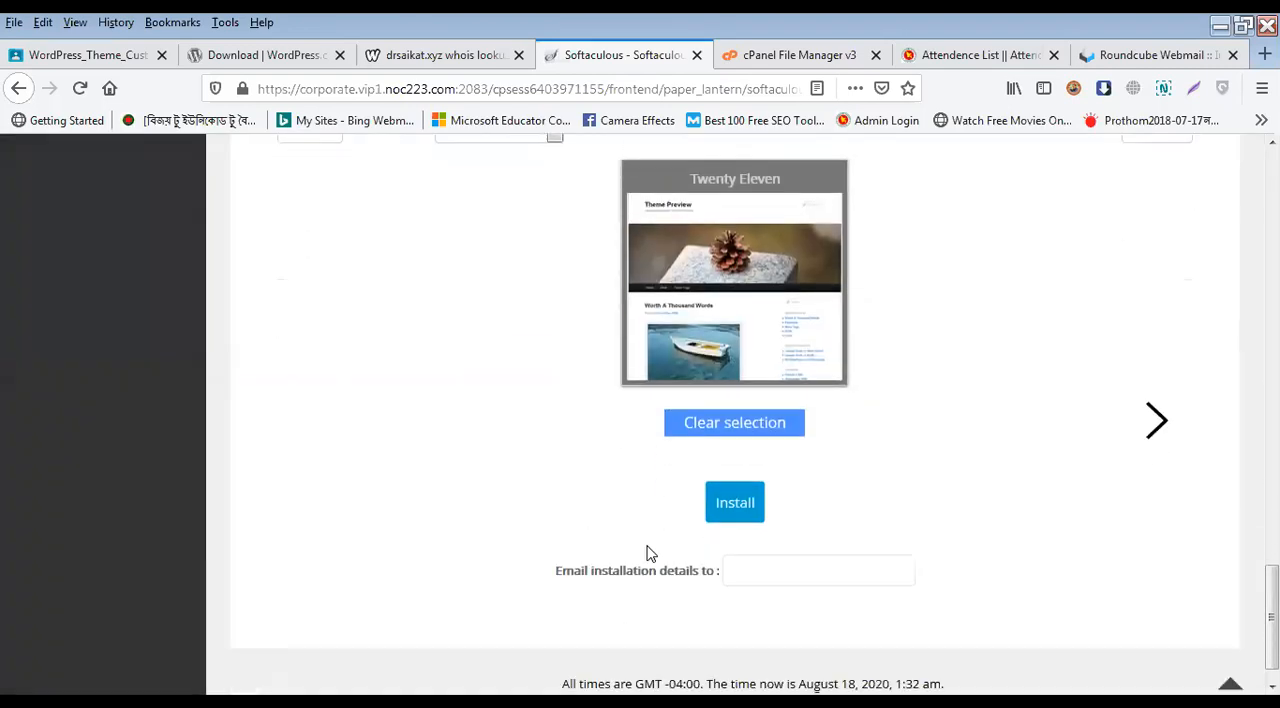
pyautogui.click(757, 568)
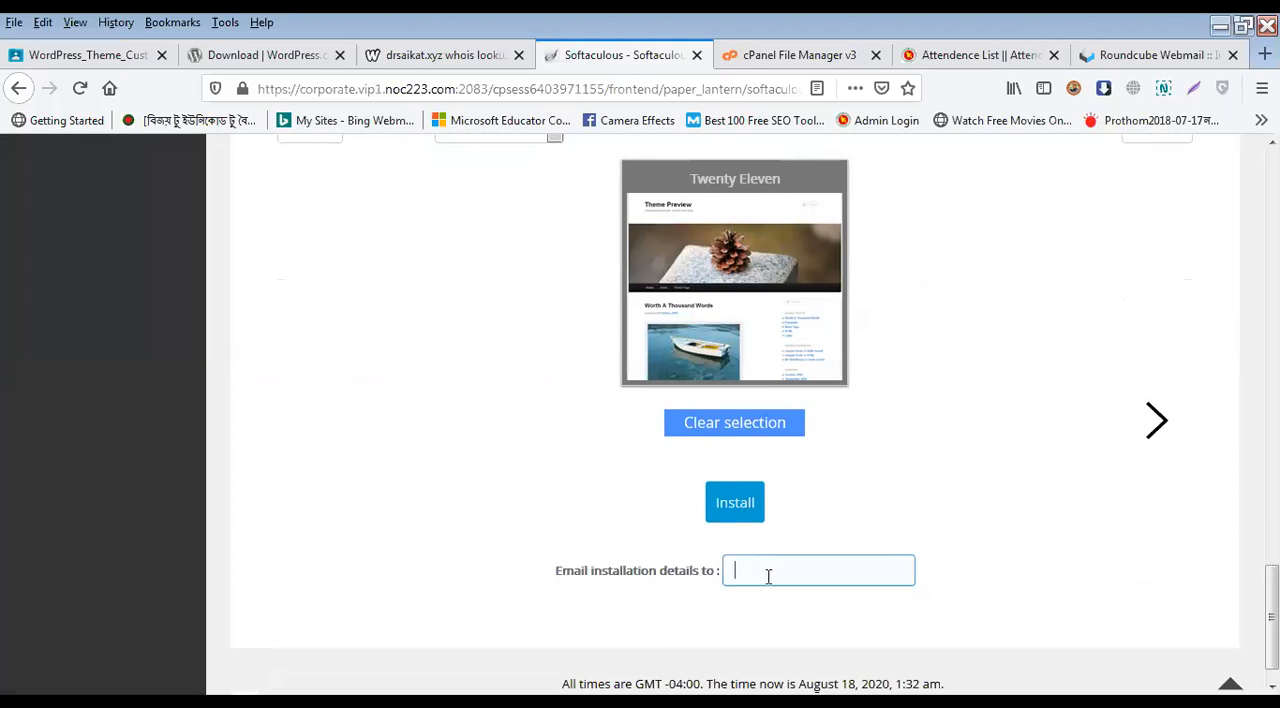
pyautogui.click(770, 571)
pyautogui.write('sham')
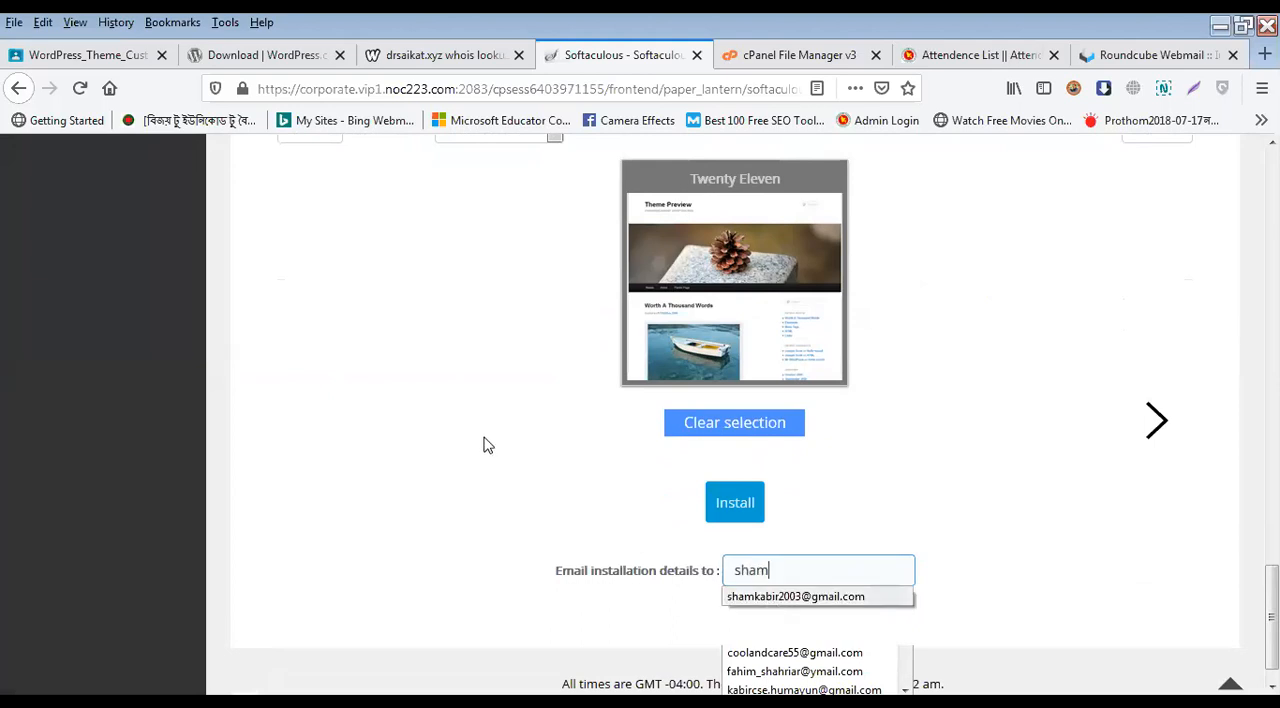
pyautogui.press('Down')
pyautogui.press('Return')
pyautogui.scroll(-1, 620, 594)
pyautogui.scroll(15, 645, 517)
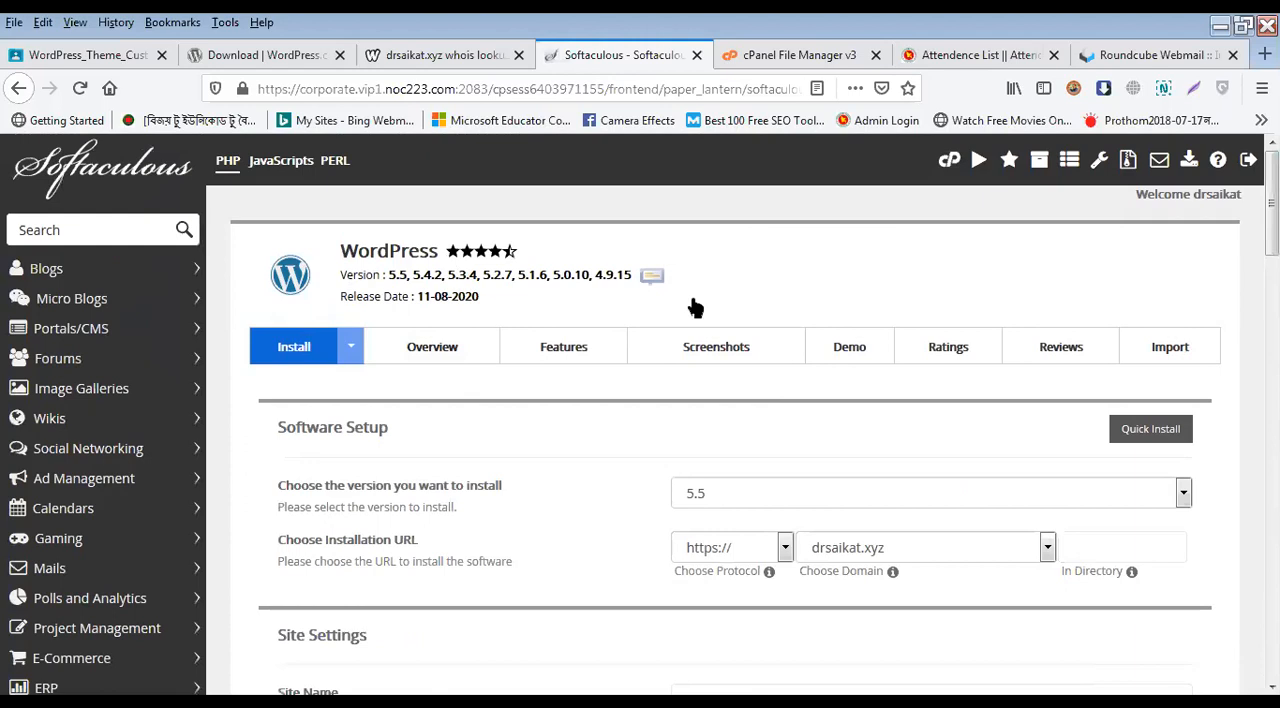
pyautogui.scroll(-1, 722, 505)
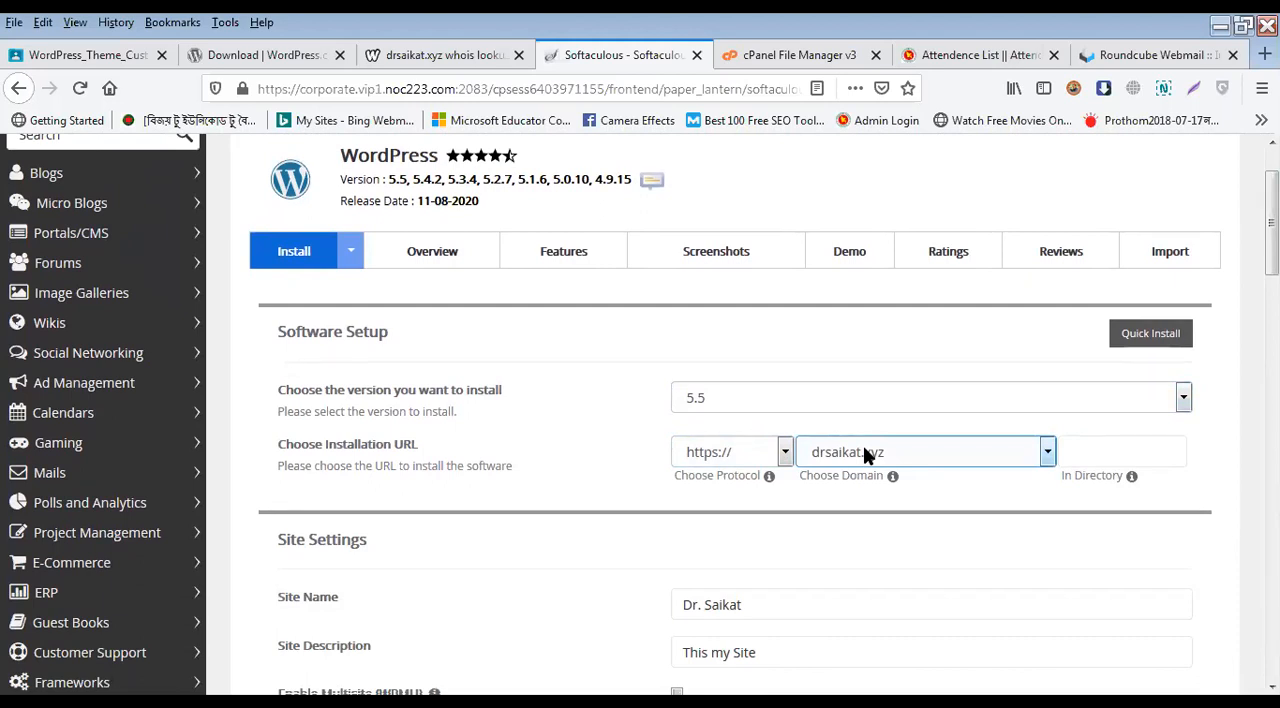
pyautogui.click(767, 455)
pyautogui.click(750, 484)
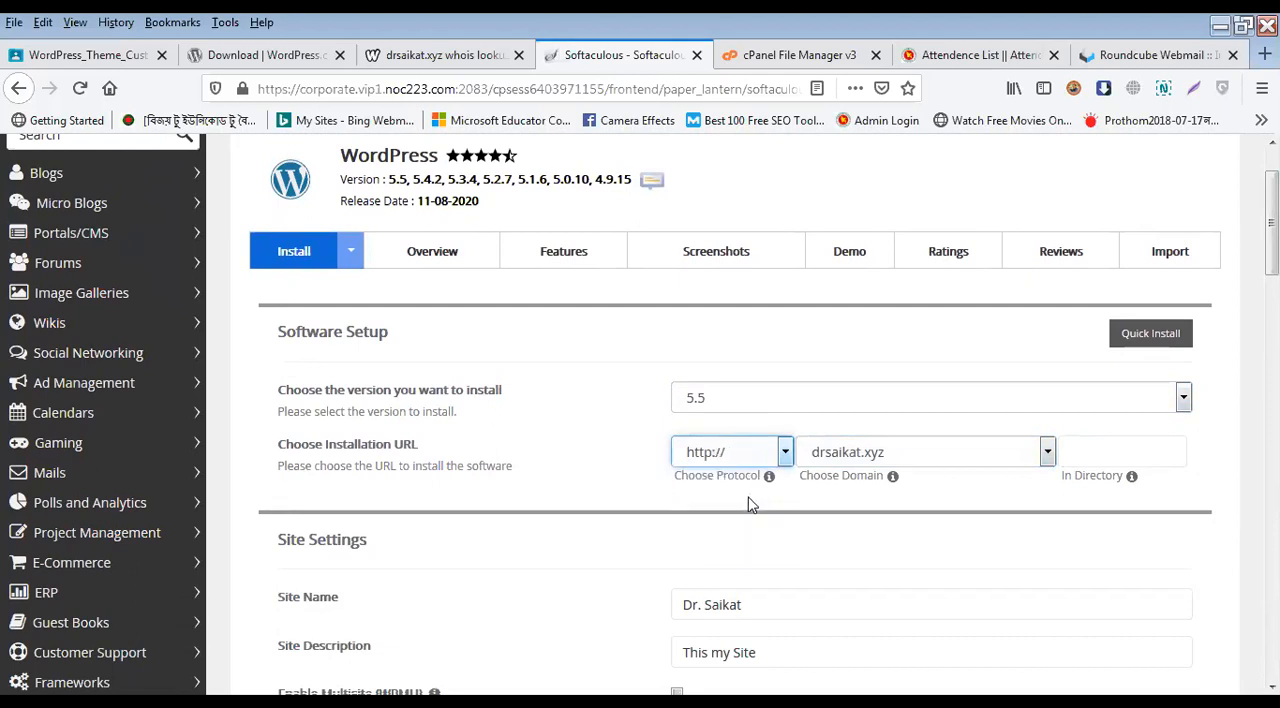
pyautogui.click(775, 452)
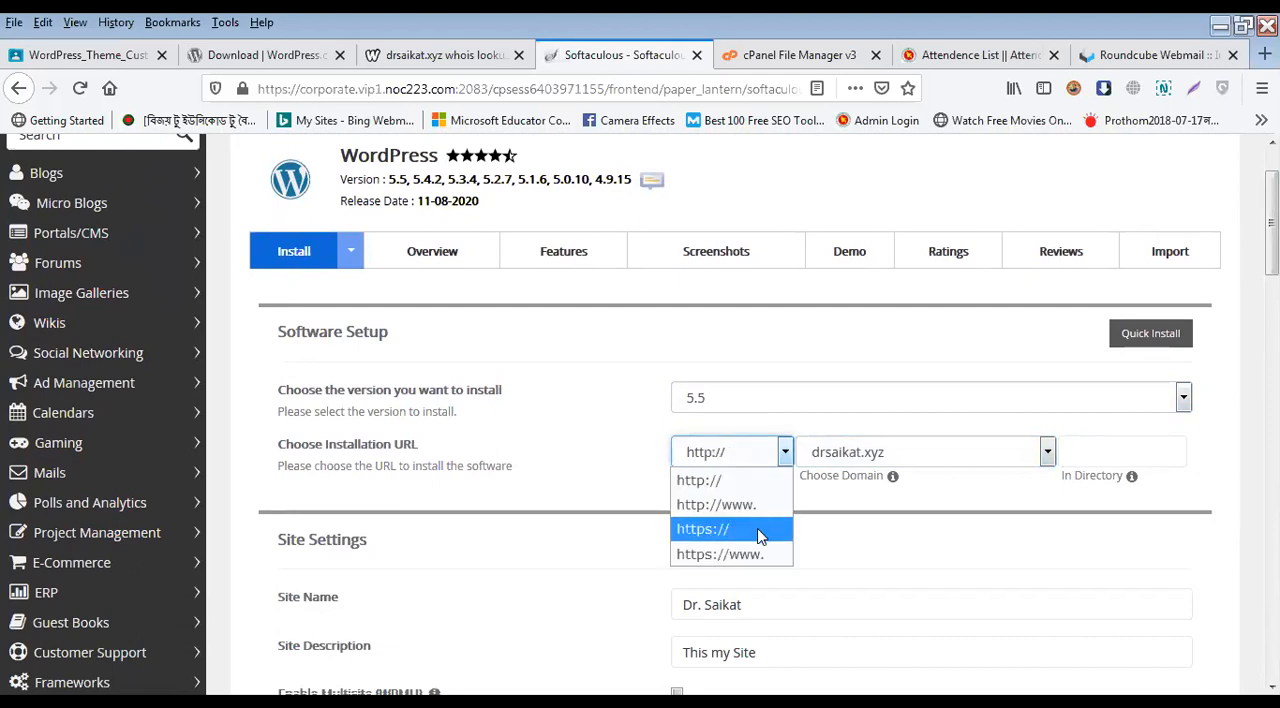
pyautogui.click(759, 531)
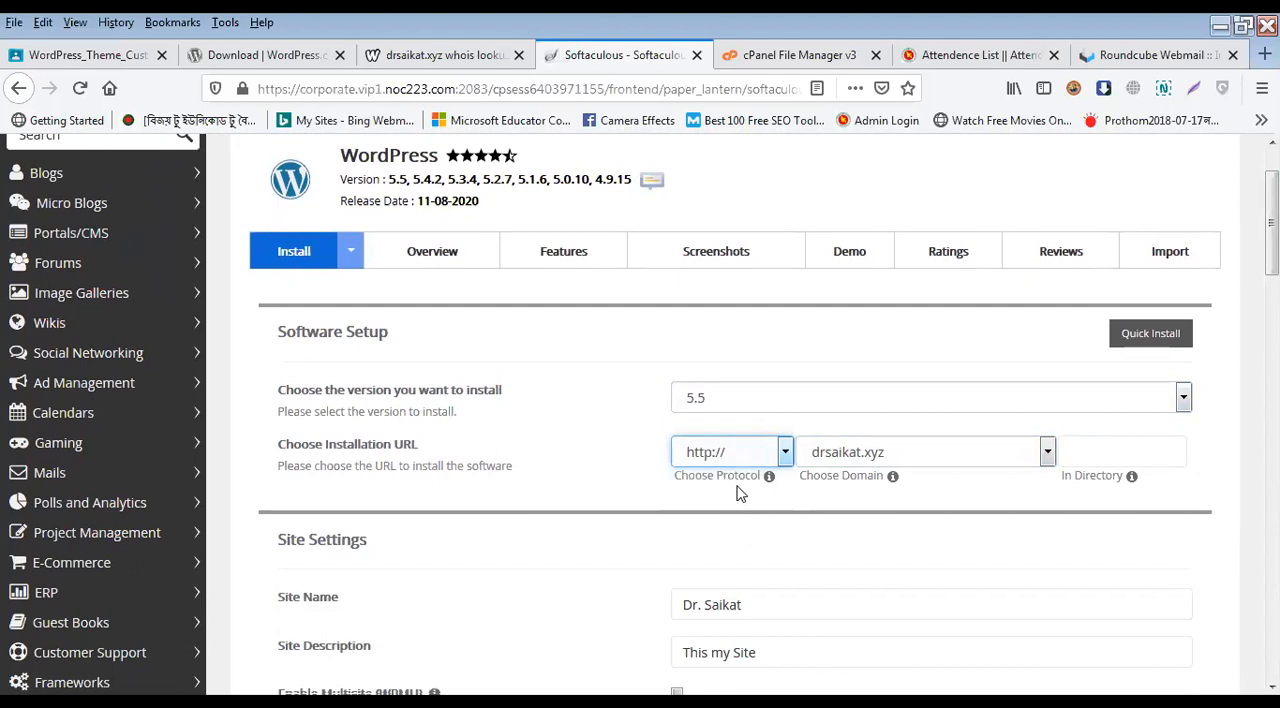
pyautogui.moveTo(773, 478)
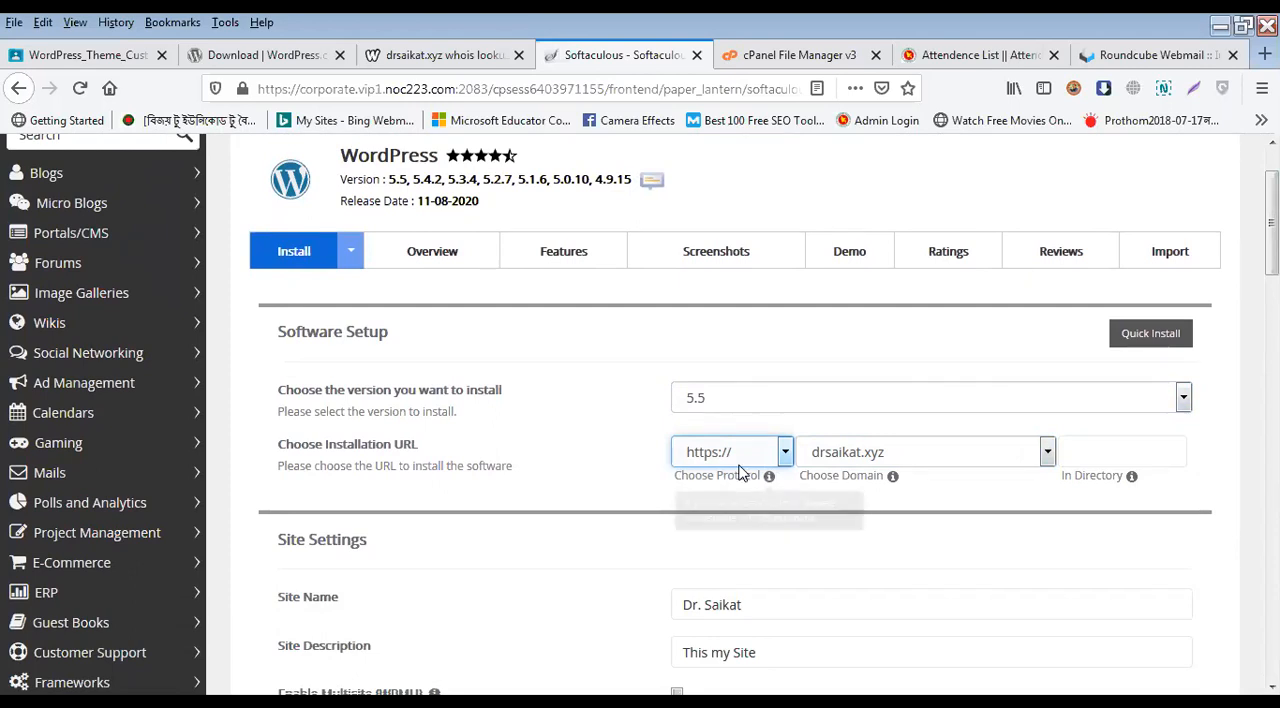
# Step: Review the installation form from the install directory through site settings, admin account, language, plugins and advanced options to the chosen theme
pyautogui.click(1101, 453)
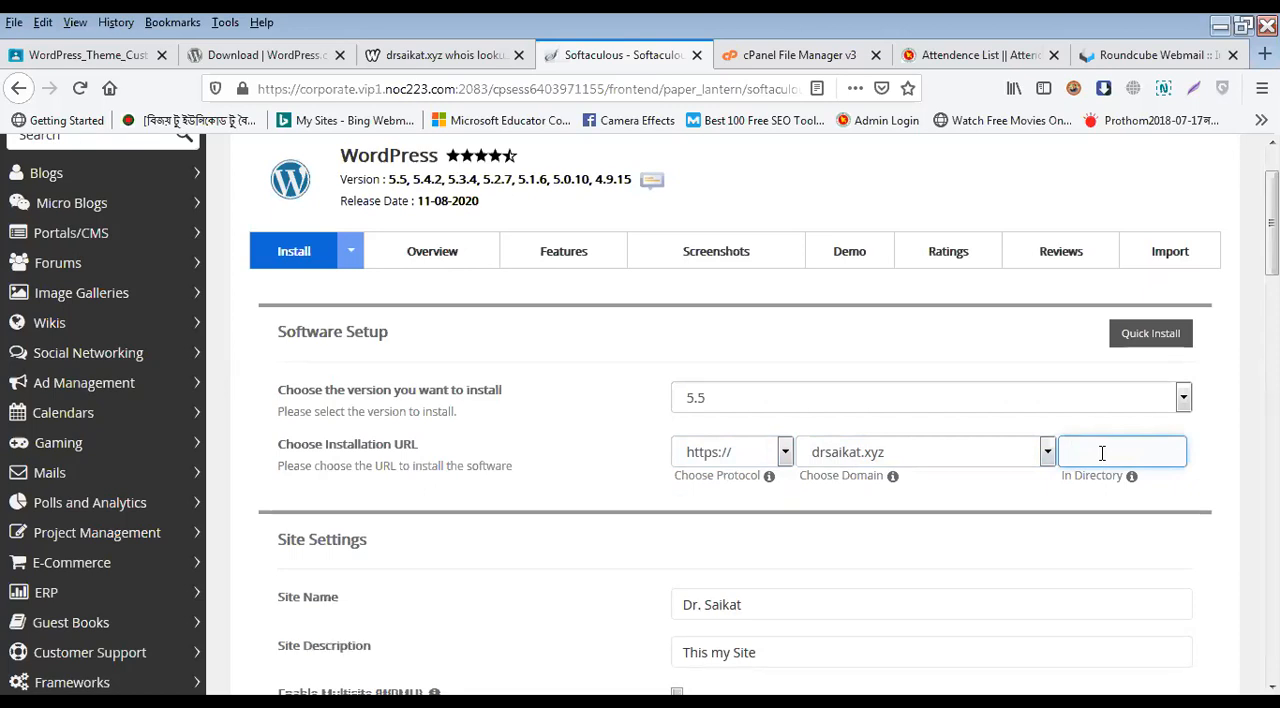
pyautogui.scroll(-2, 886, 443)
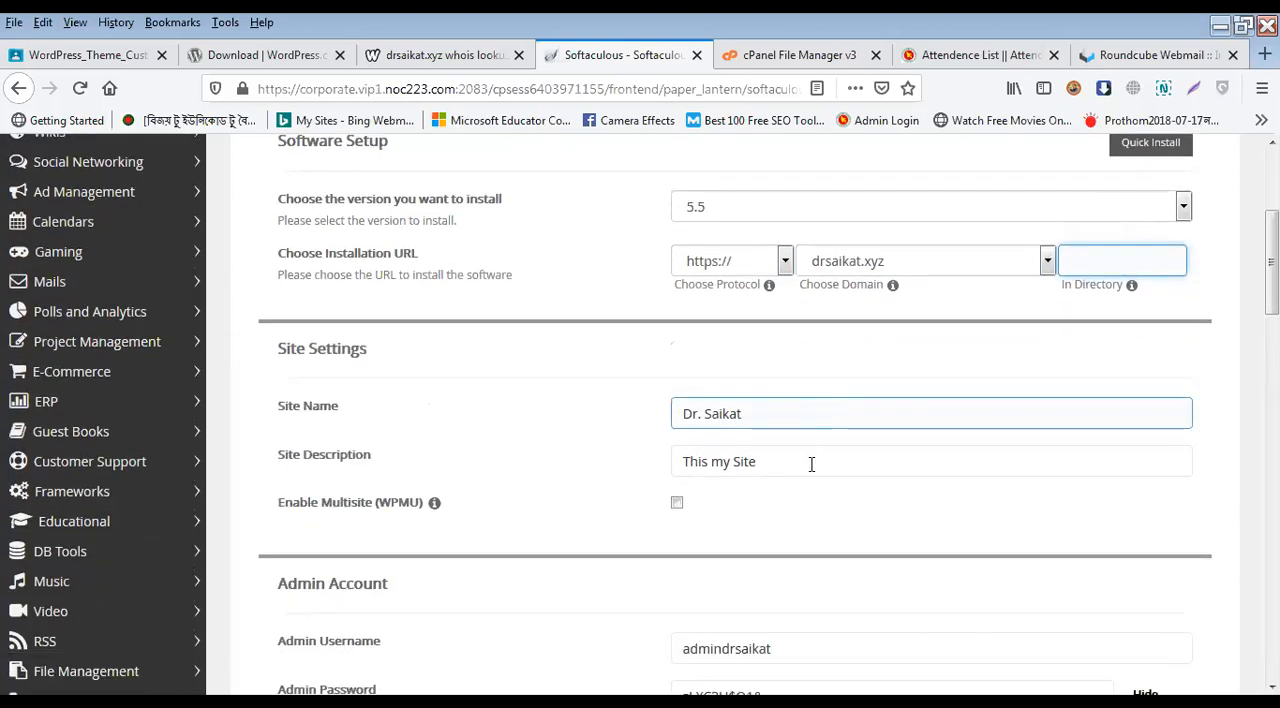
pyautogui.click(809, 464)
pyautogui.scroll(-2, 837, 537)
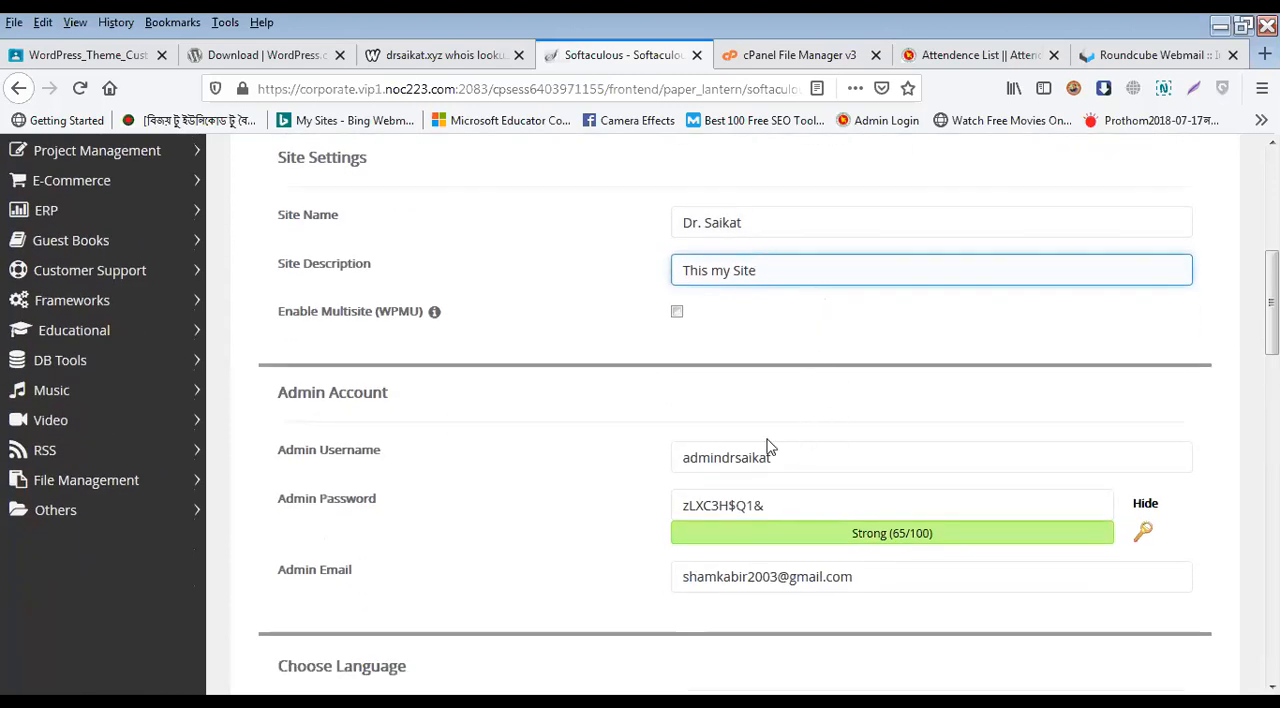
pyautogui.doubleClick(725, 457)
pyautogui.click(725, 457)
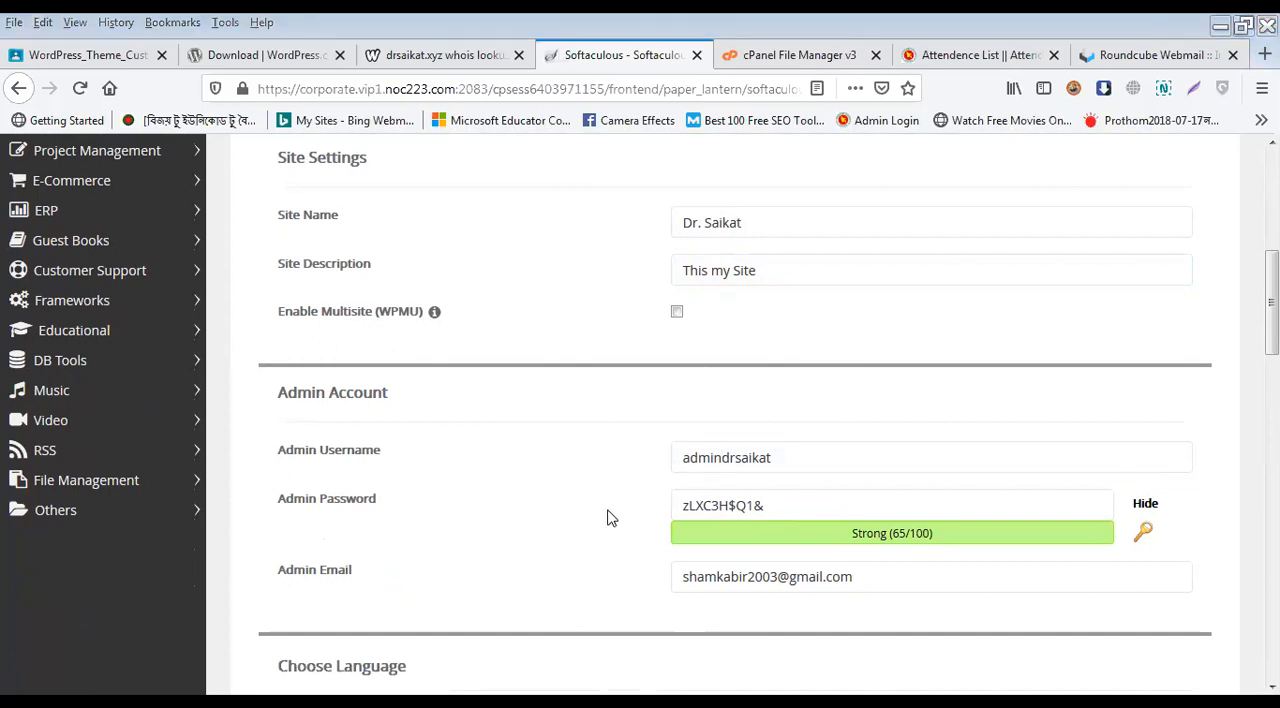
pyautogui.scroll(-2, 606, 517)
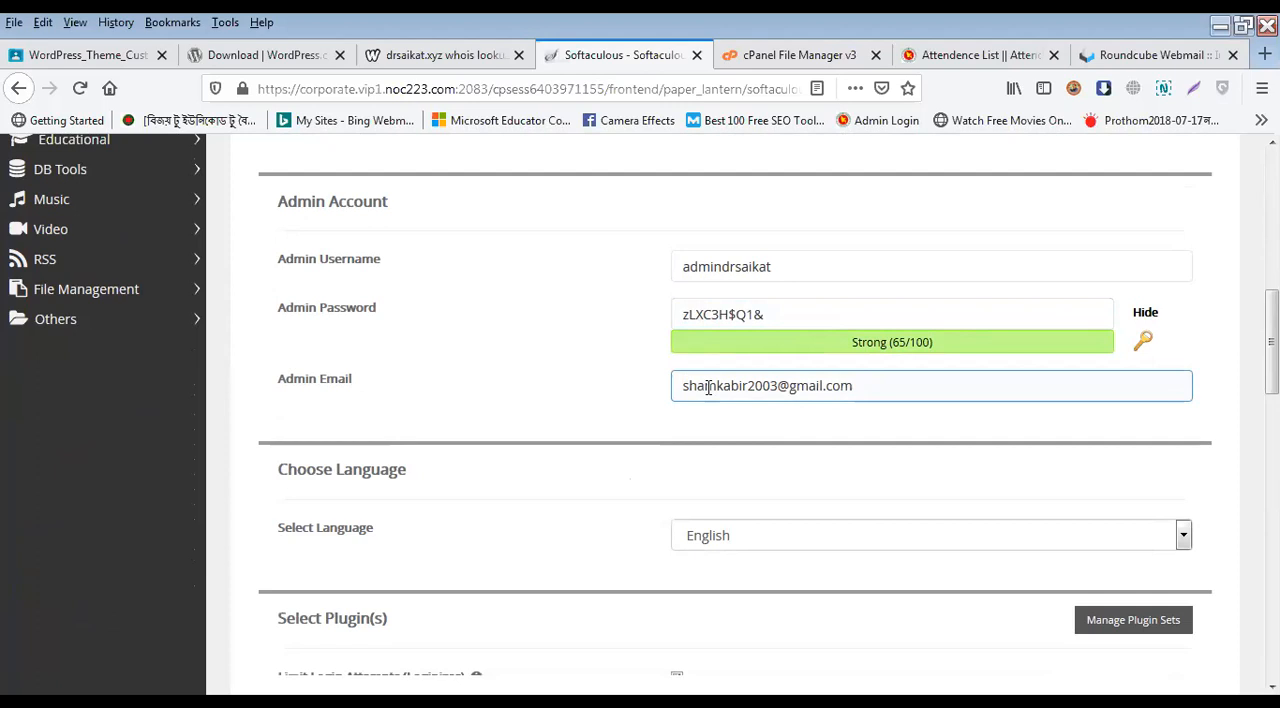
pyautogui.scroll(-4, 631, 506)
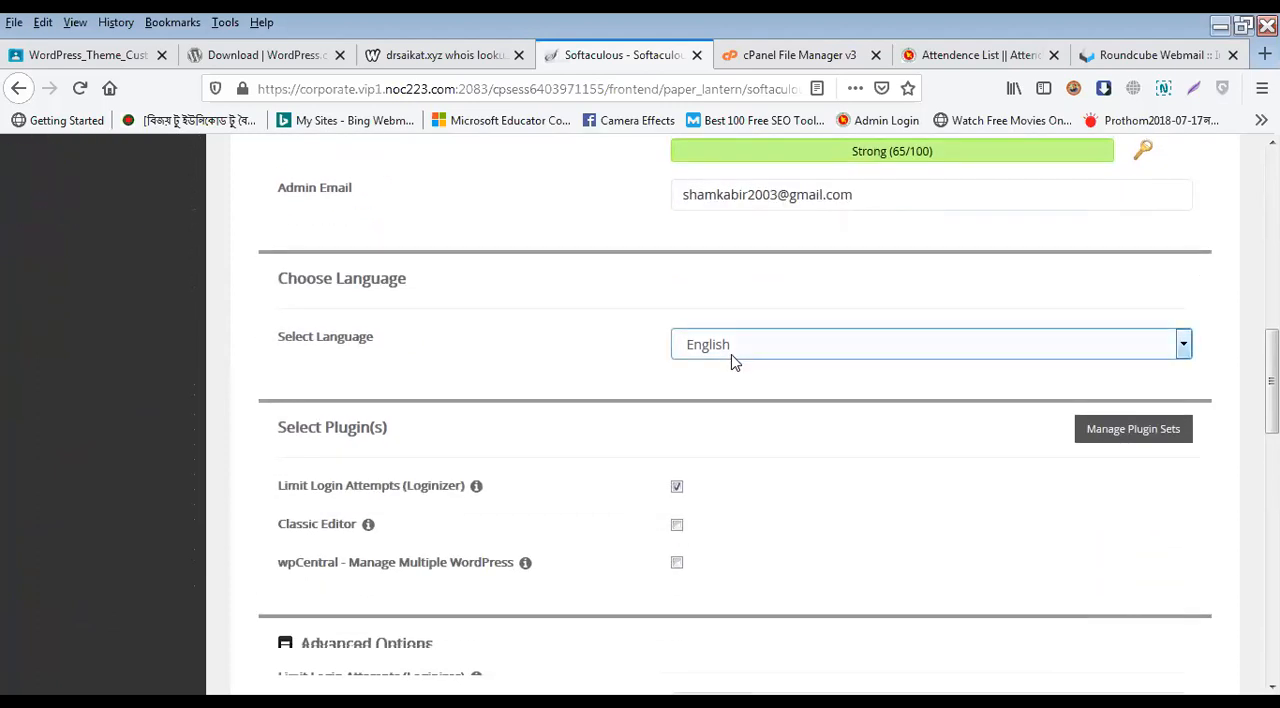
pyautogui.scroll(-4, 714, 369)
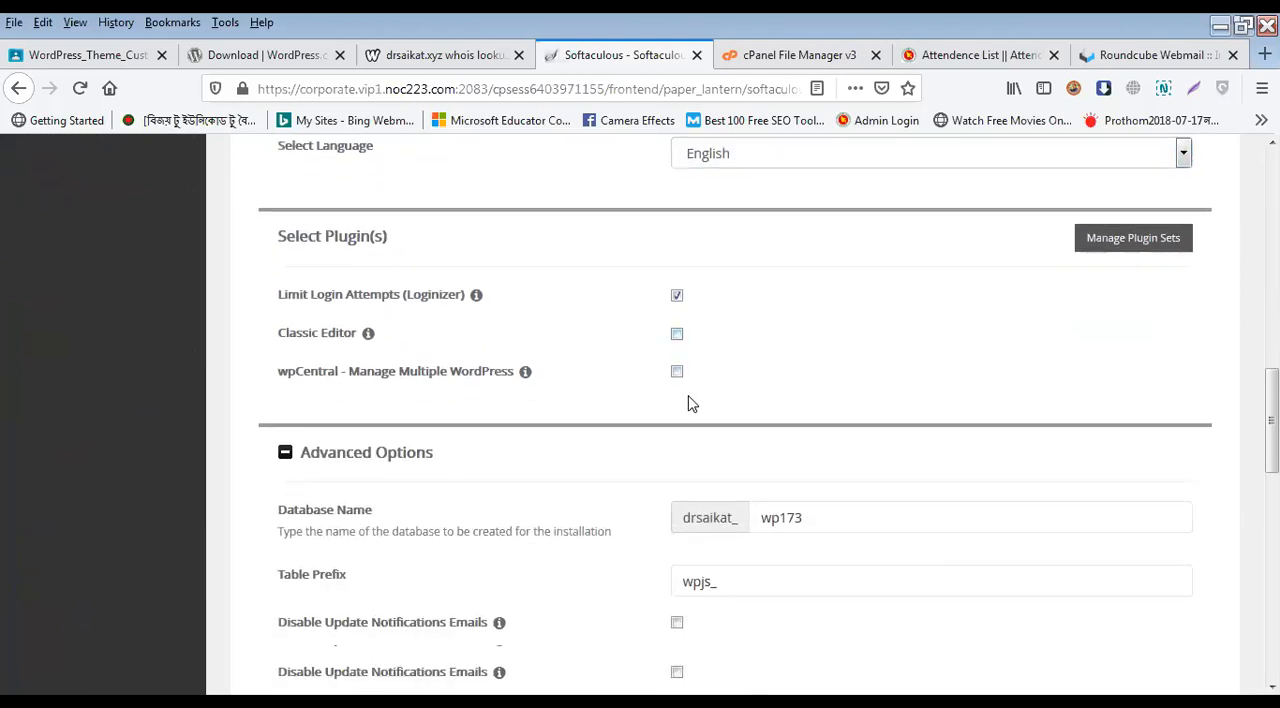
pyautogui.scroll(-4, 640, 403)
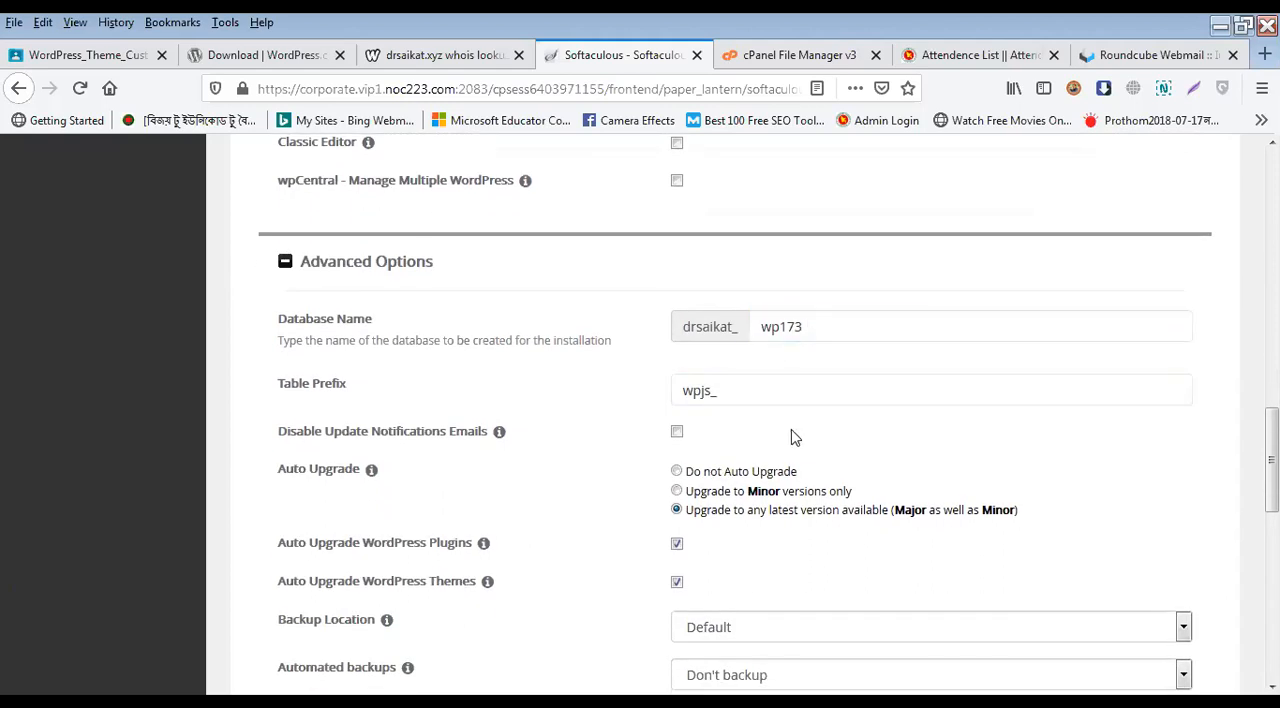
pyautogui.scroll(-2, 765, 424)
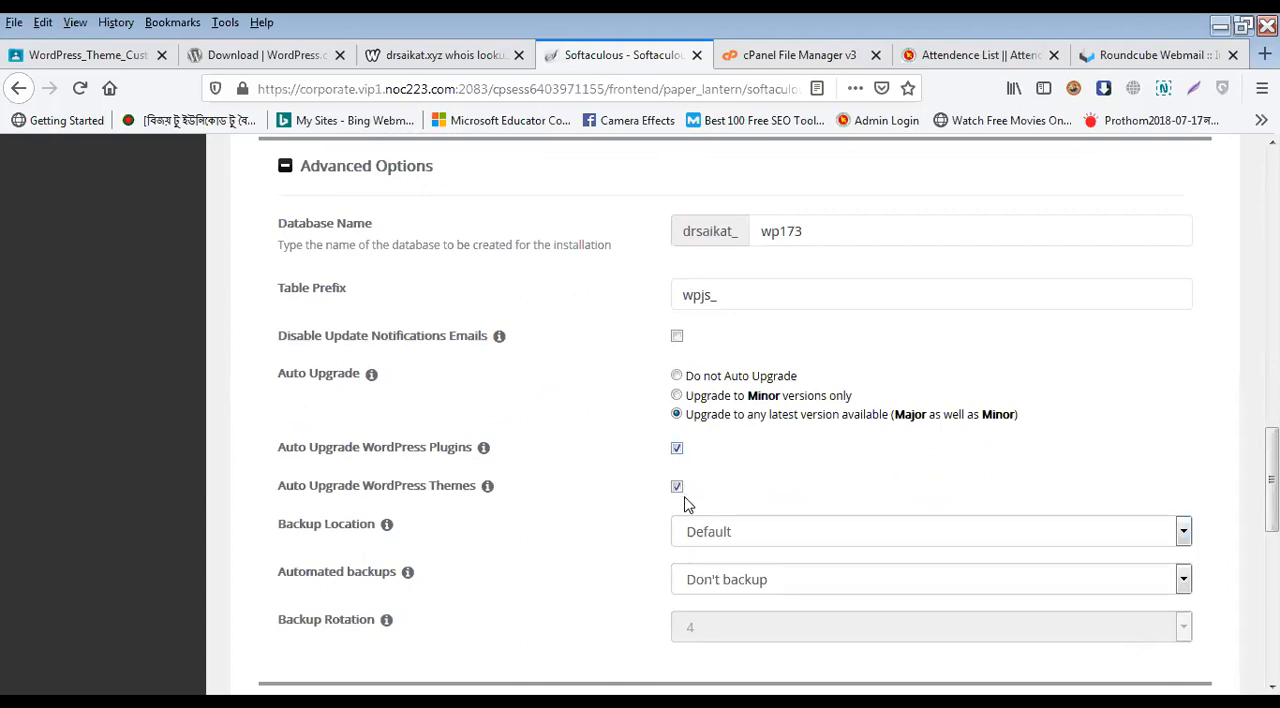
pyautogui.scroll(-4, 683, 513)
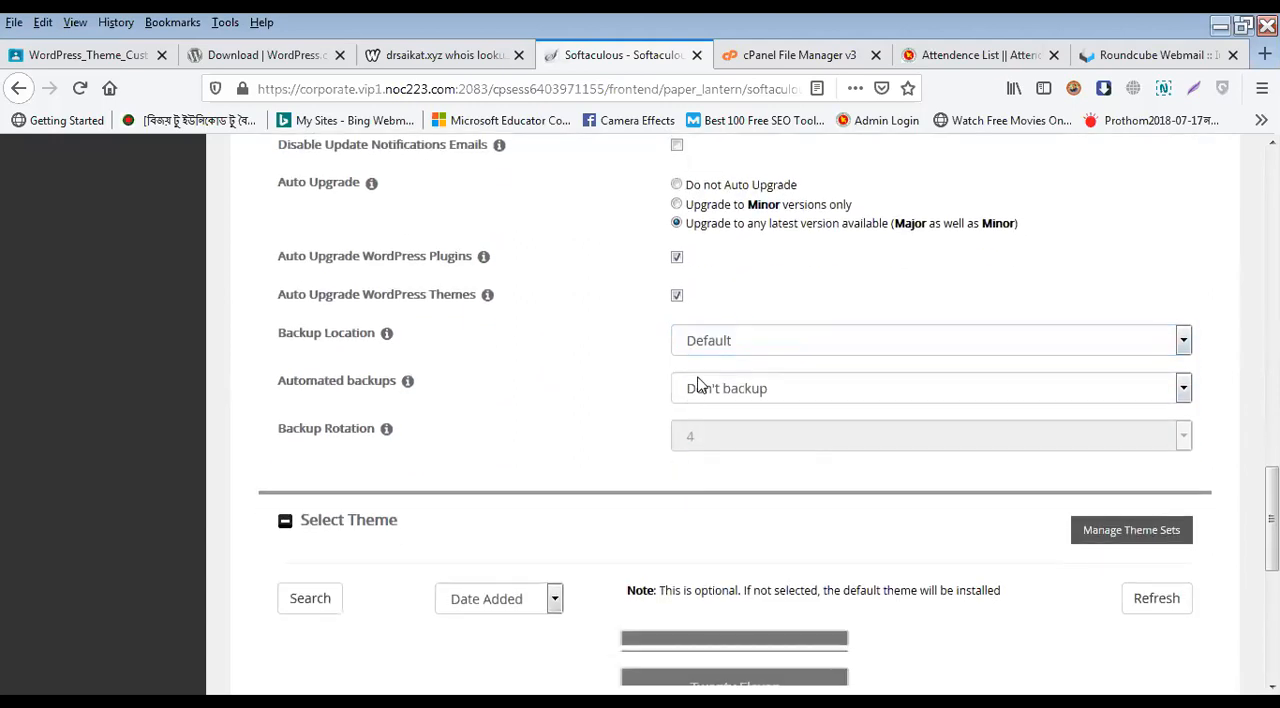
pyautogui.scroll(-5, 706, 478)
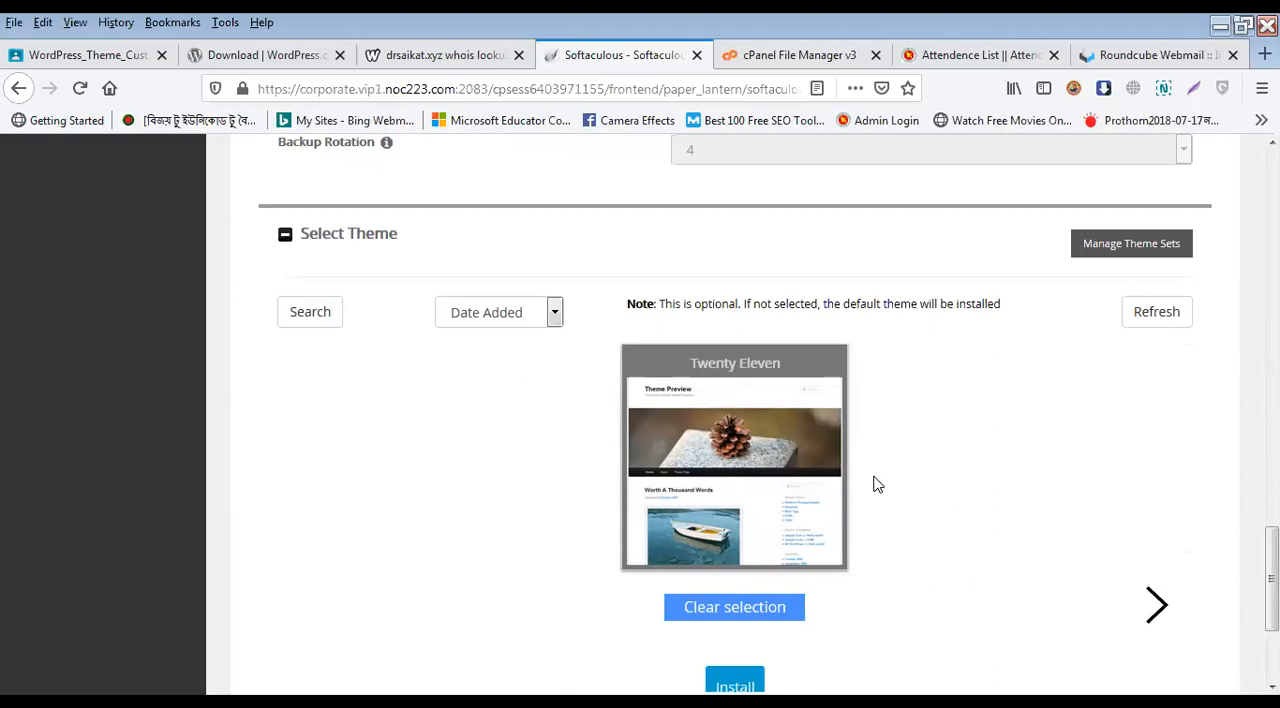
# Step: Install WordPress with the Twenty Eleven theme and bring up the installation result with the site and administrative links
pyautogui.scroll(-4, 872, 488)
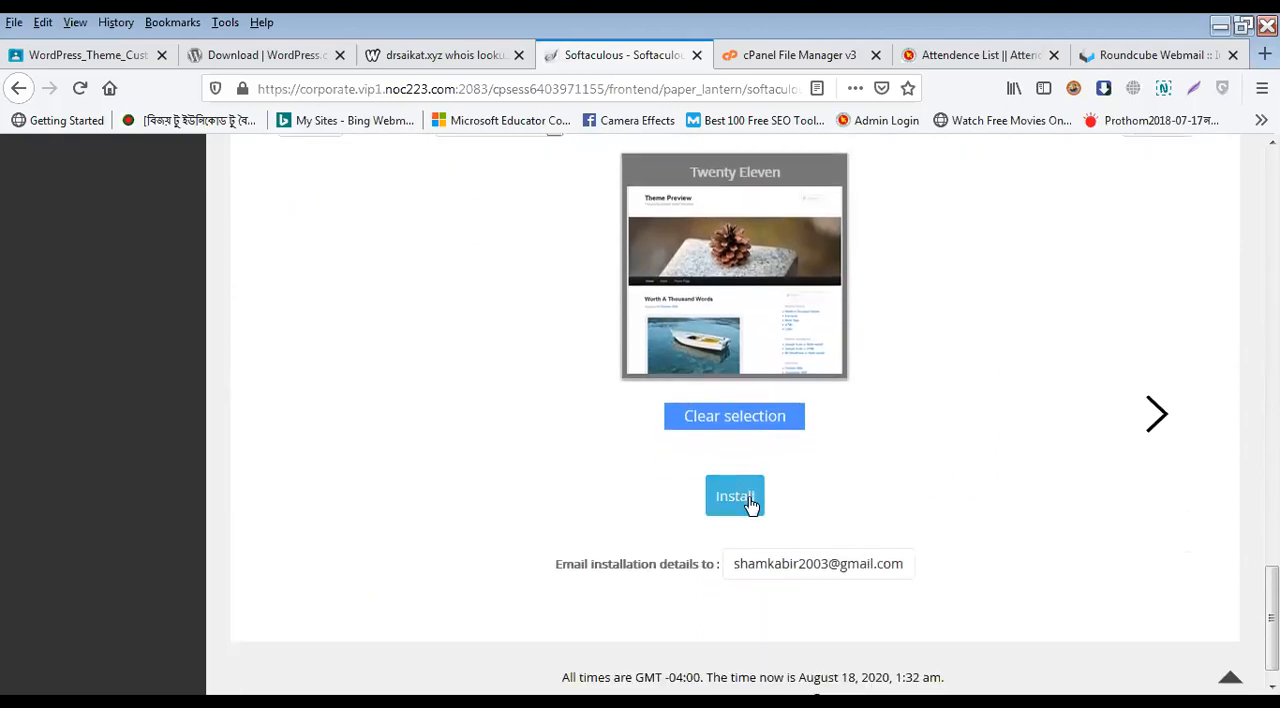
pyautogui.click(748, 500)
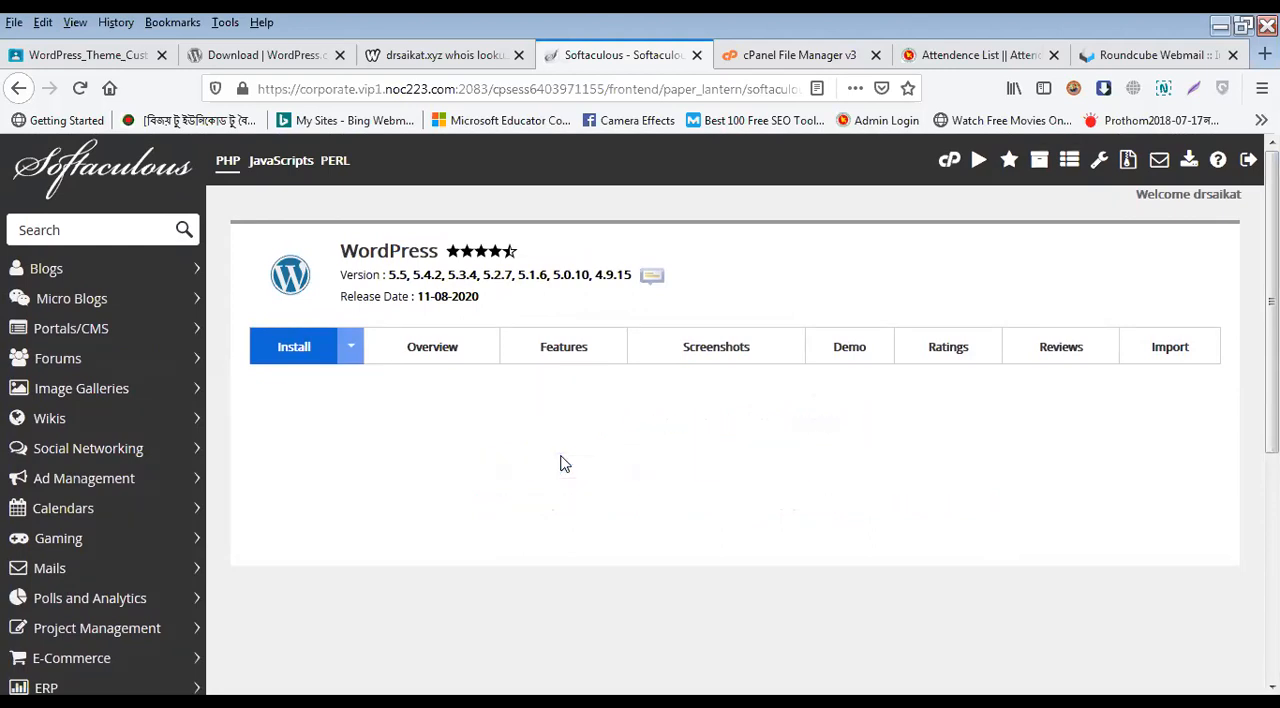
pyautogui.scroll(-2, 534, 457)
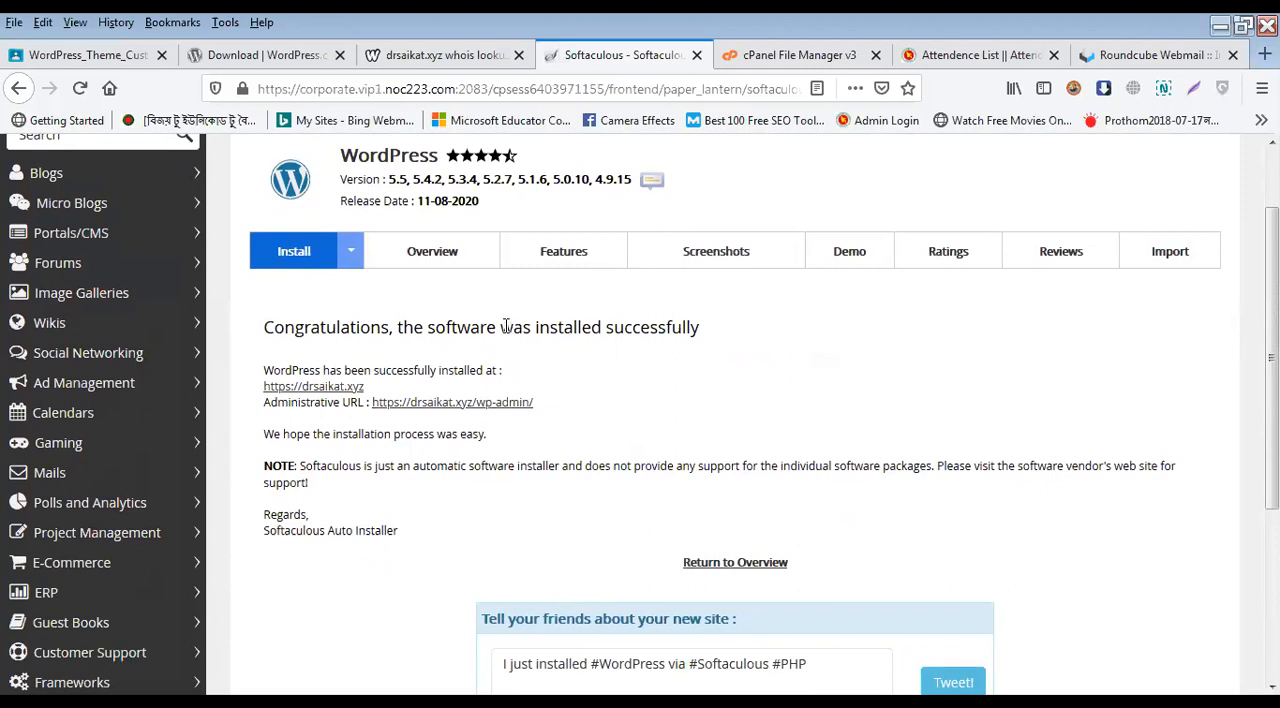
# Step: Open the new site's administrative URL and its front page, each in a separate browser tab
pyautogui.middleClick(451, 404)
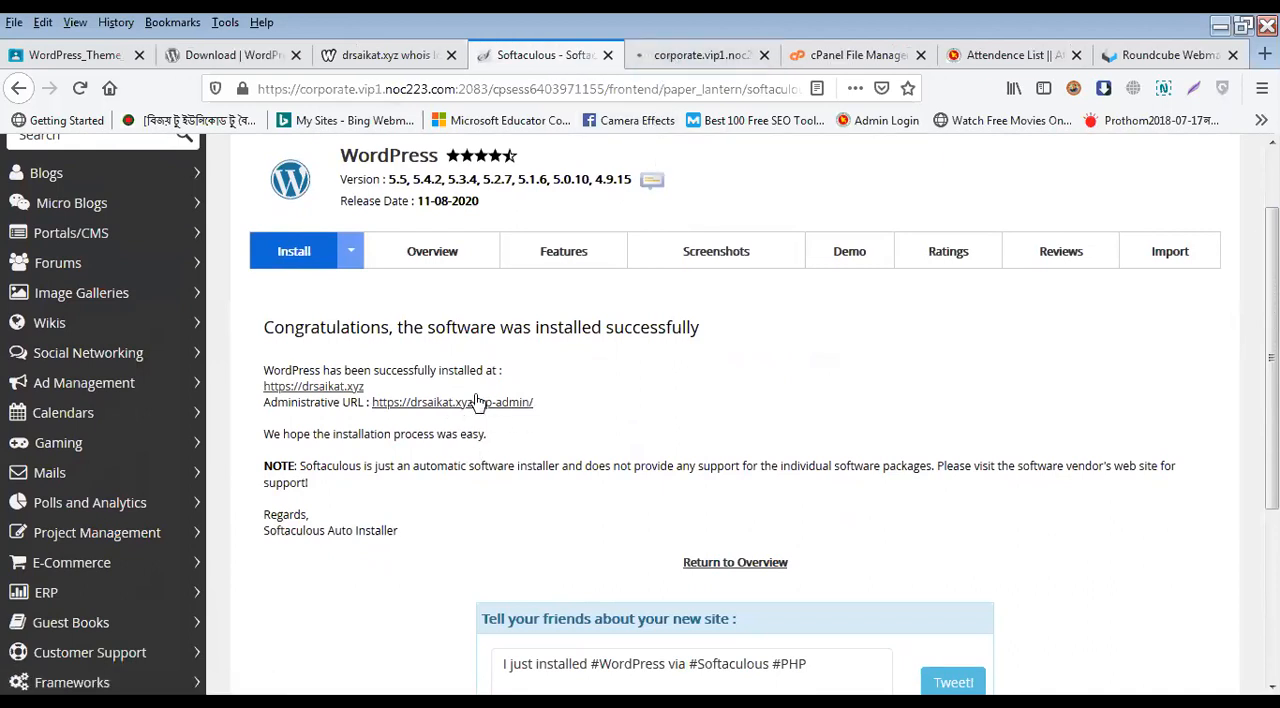
pyautogui.click(671, 57)
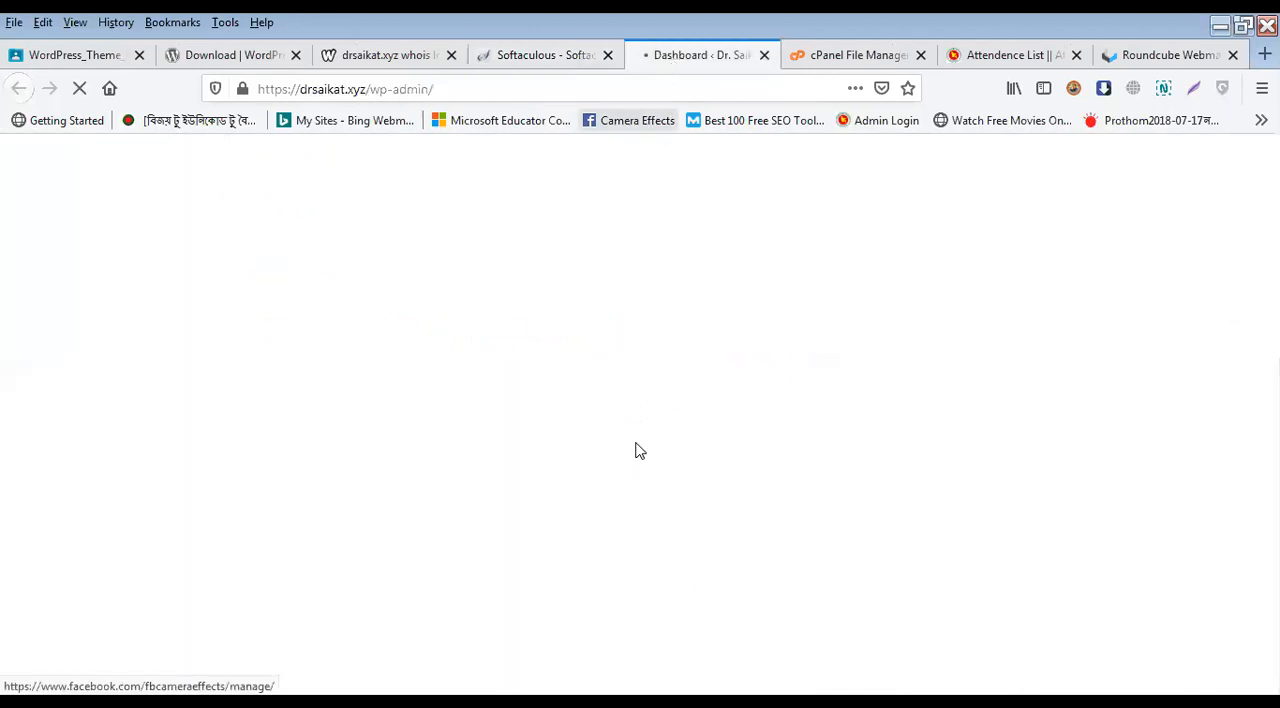
pyautogui.click(520, 55)
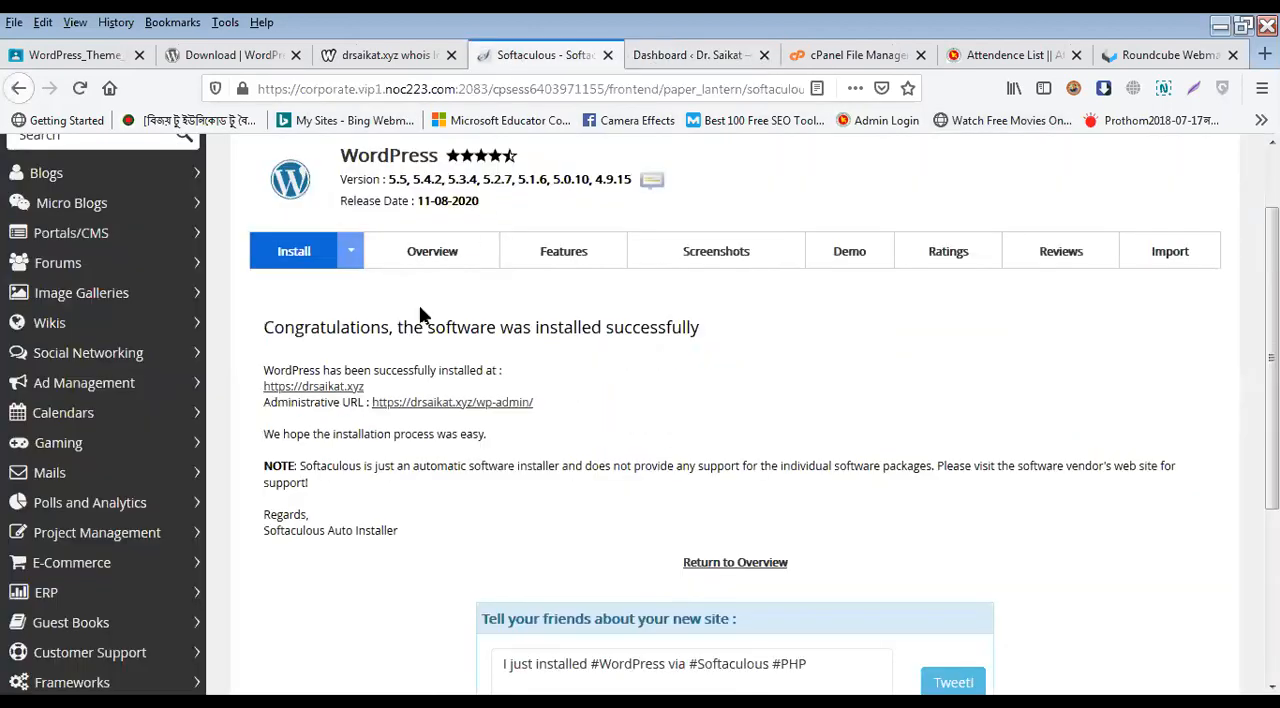
pyautogui.middleClick(316, 387)
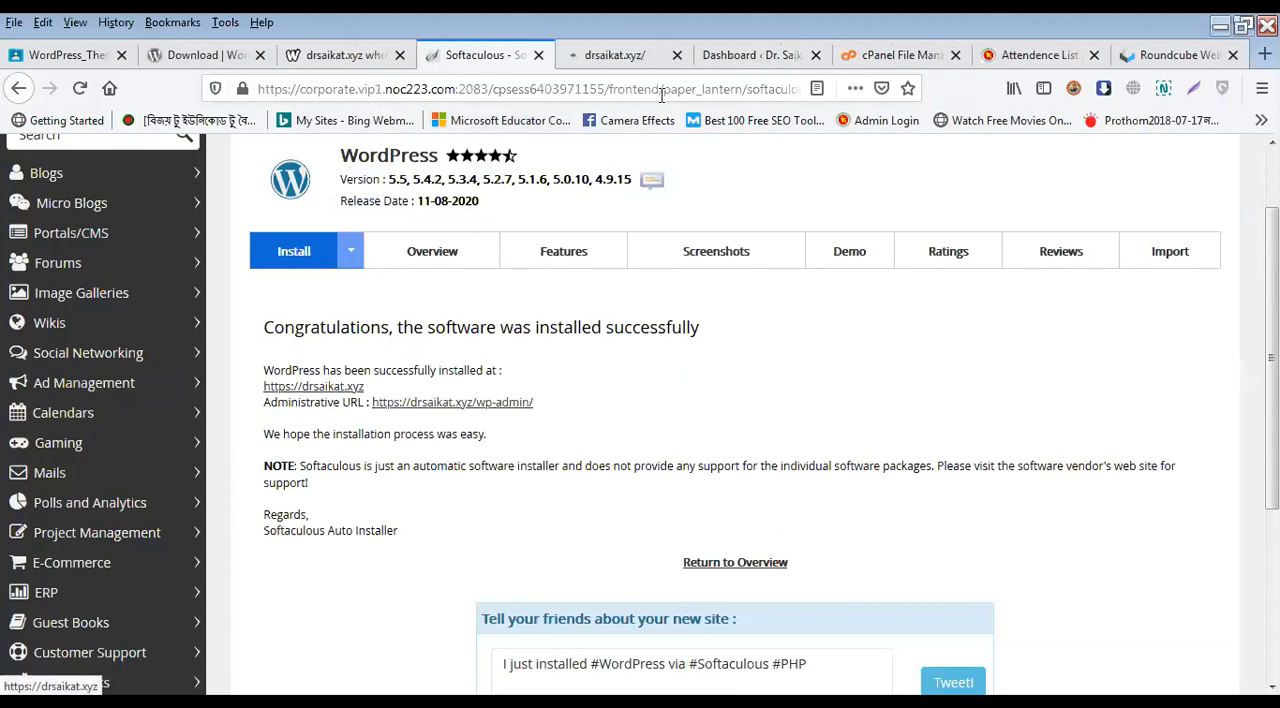
pyautogui.click(605, 57)
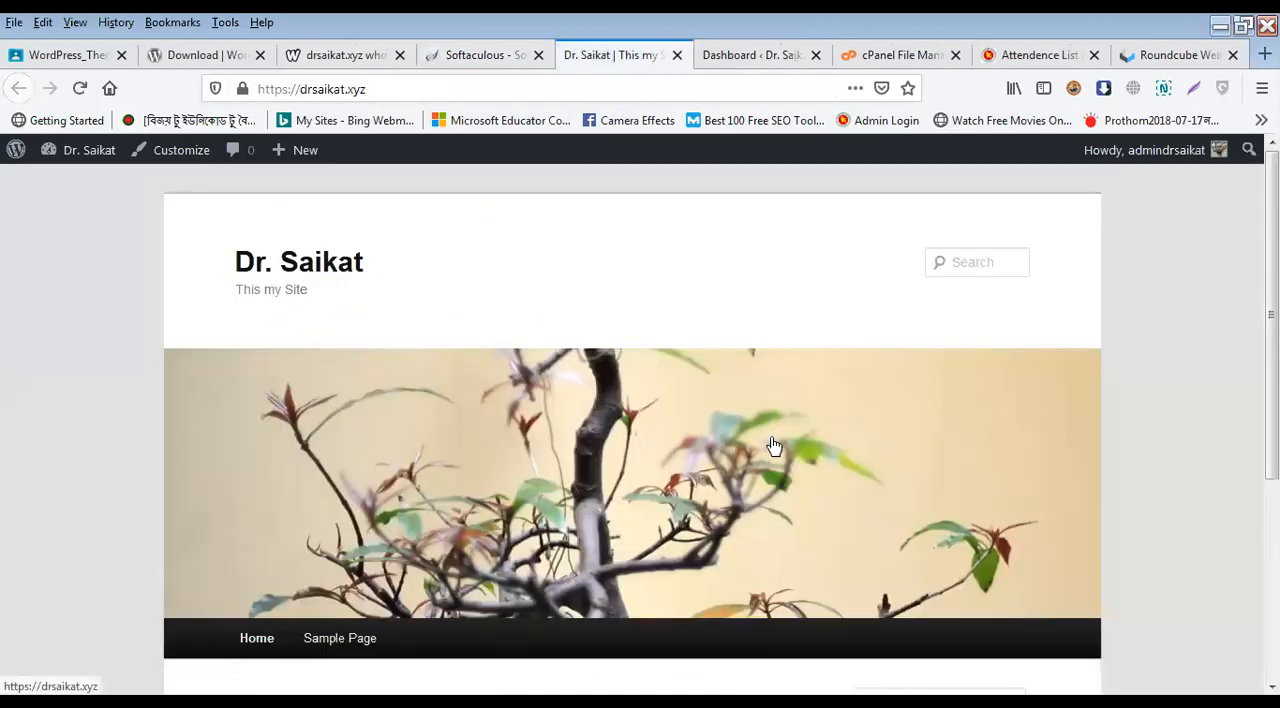
# Step: Examine the new site's front page from the header image and menu to the sample post and footer
pyautogui.scroll(-2, 790, 475)
pyautogui.scroll(-2, 805, 488)
pyautogui.scroll(5, 811, 491)
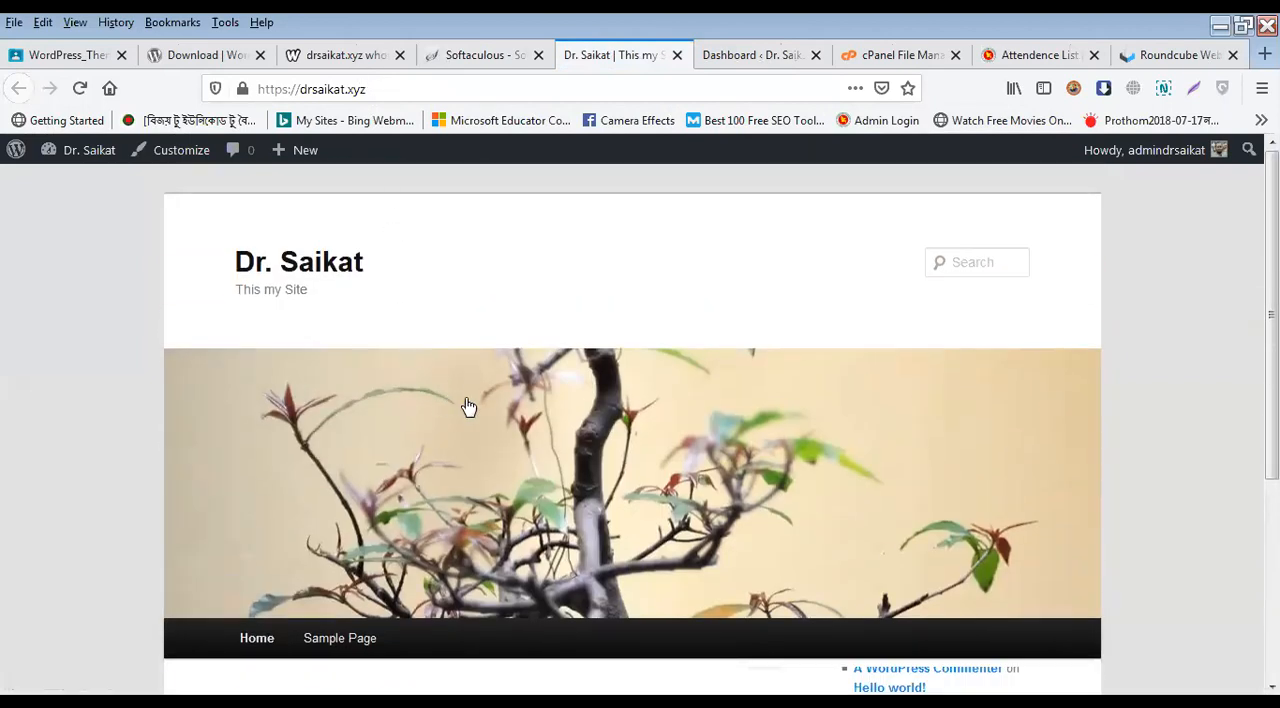
pyautogui.scroll(-5, 470, 450)
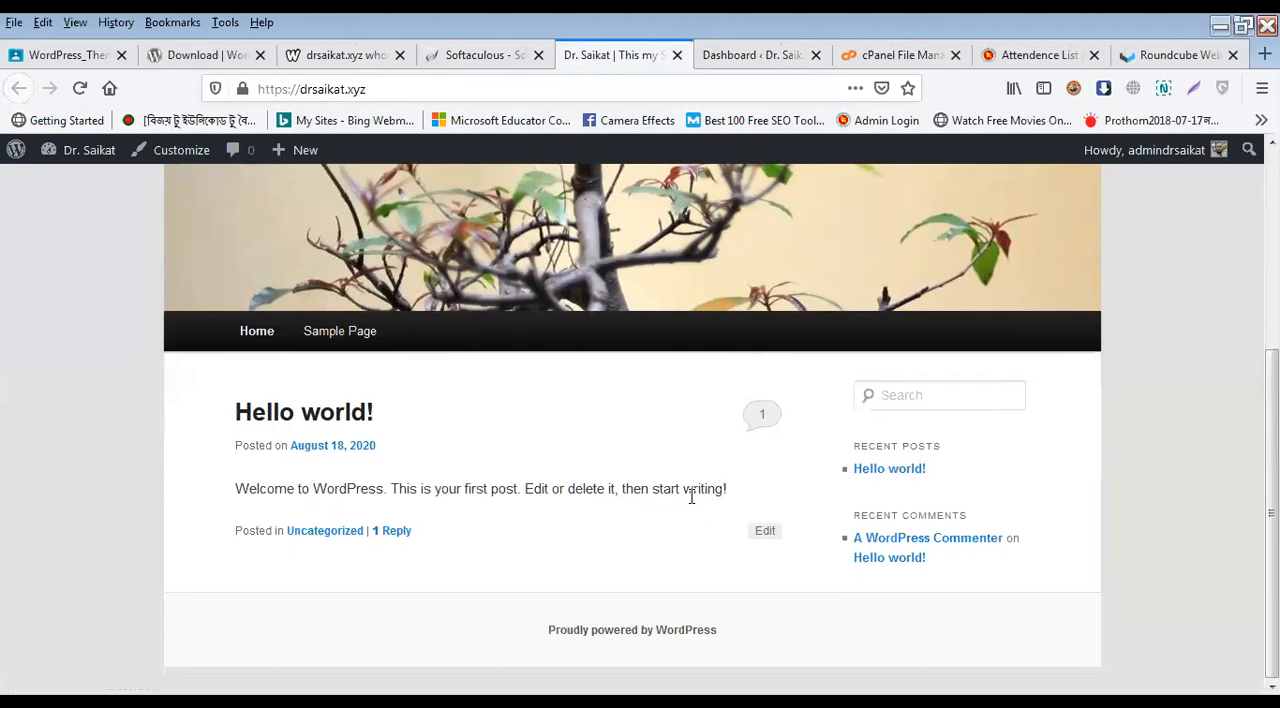
pyautogui.scroll(5, 695, 498)
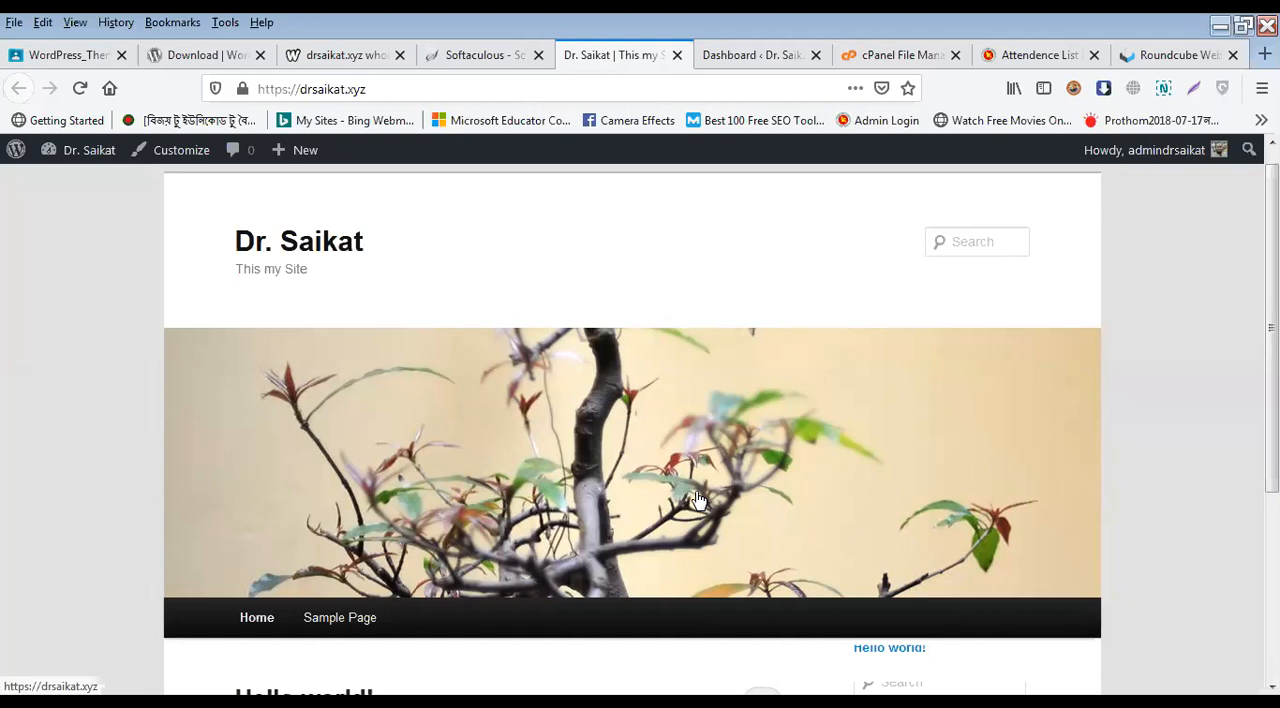
# Step: Close the tabs holding the new site's front page and its WordPress dashboard
pyautogui.click(677, 55)
pyautogui.click(638, 60)
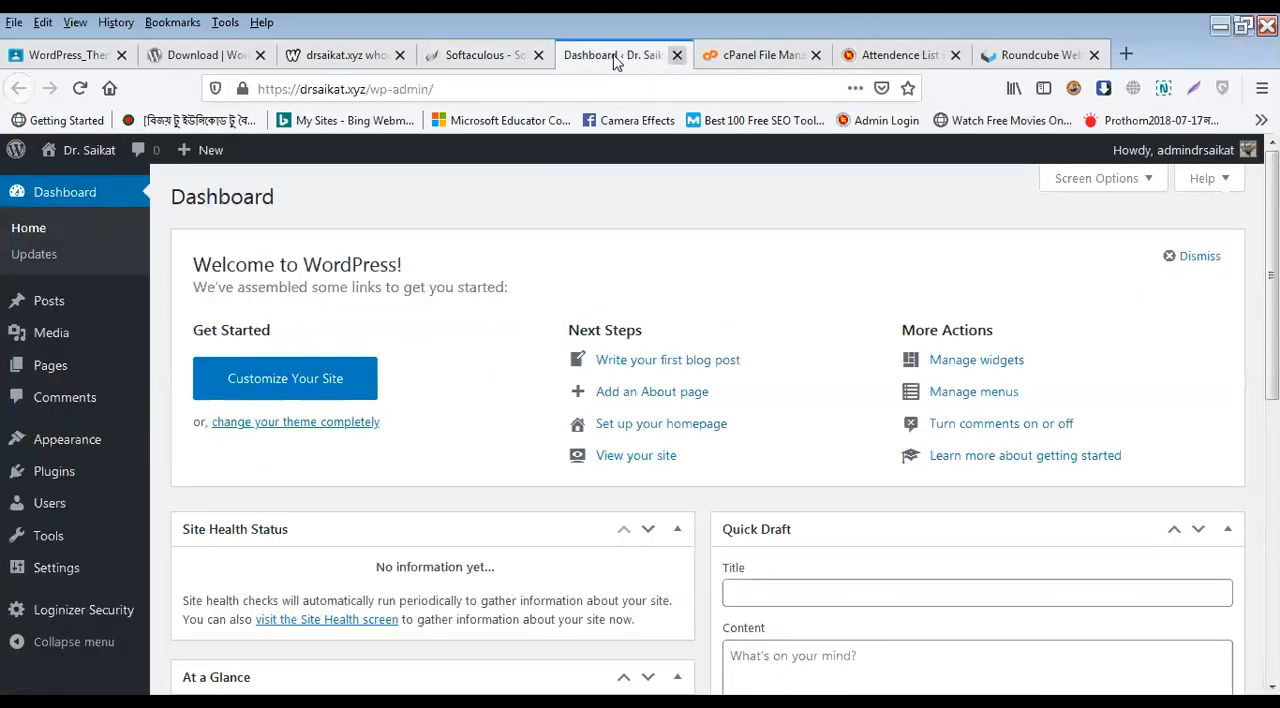
pyautogui.click(677, 55)
# Step: Go back to the cPanel main page and open WordPress from the Softaculous Apps Installer scripts
pyautogui.scroll(2, 560, 250)
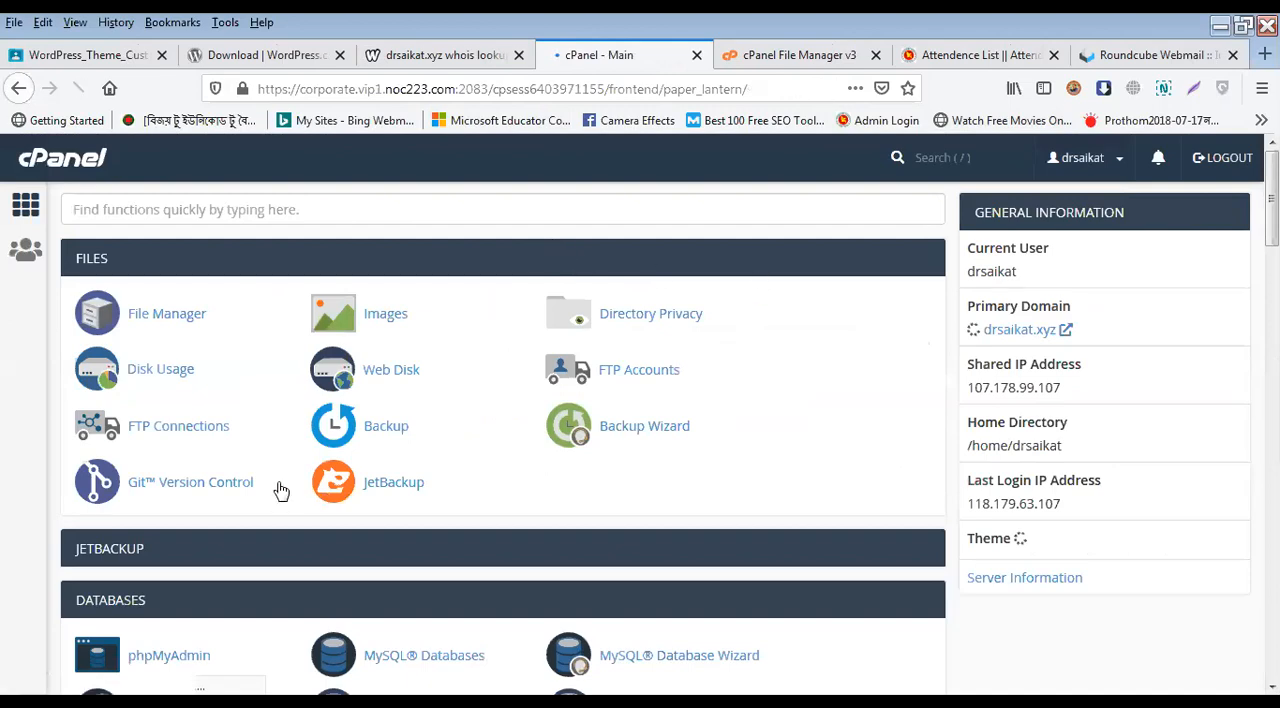
pyautogui.scroll(-5, 280, 490)
pyautogui.scroll(-20, 280, 490)
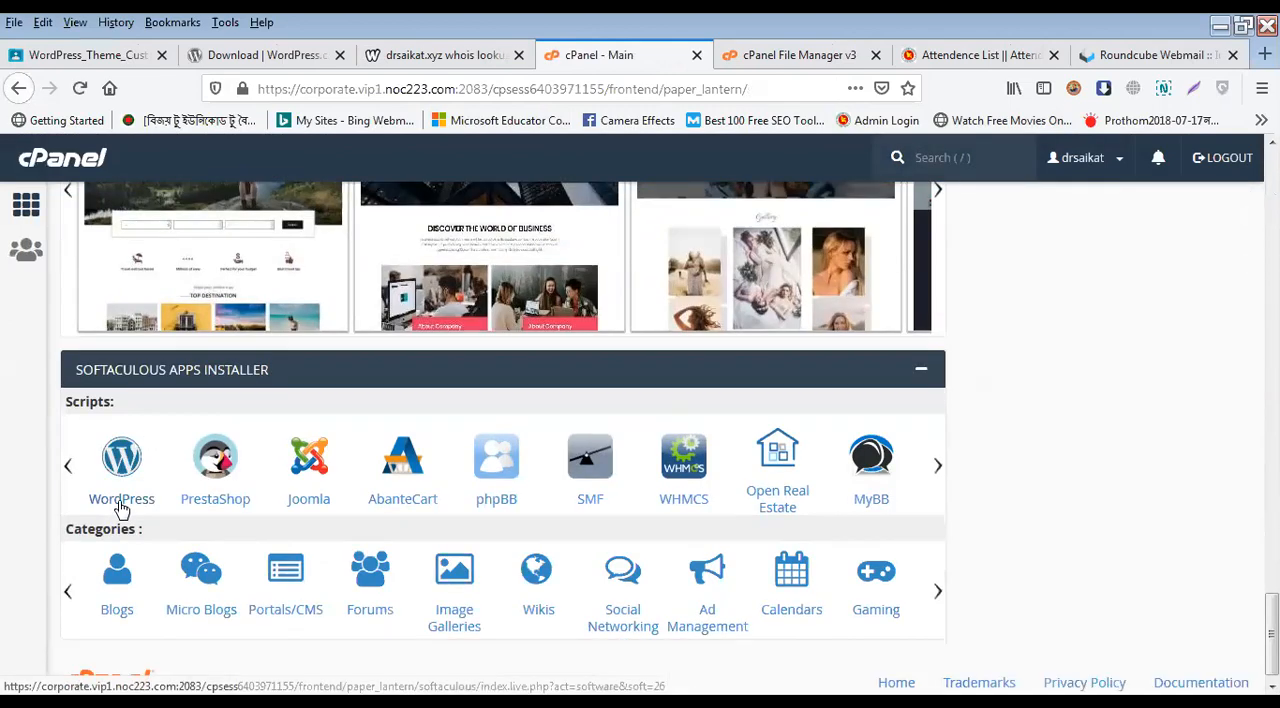
pyautogui.click(120, 509)
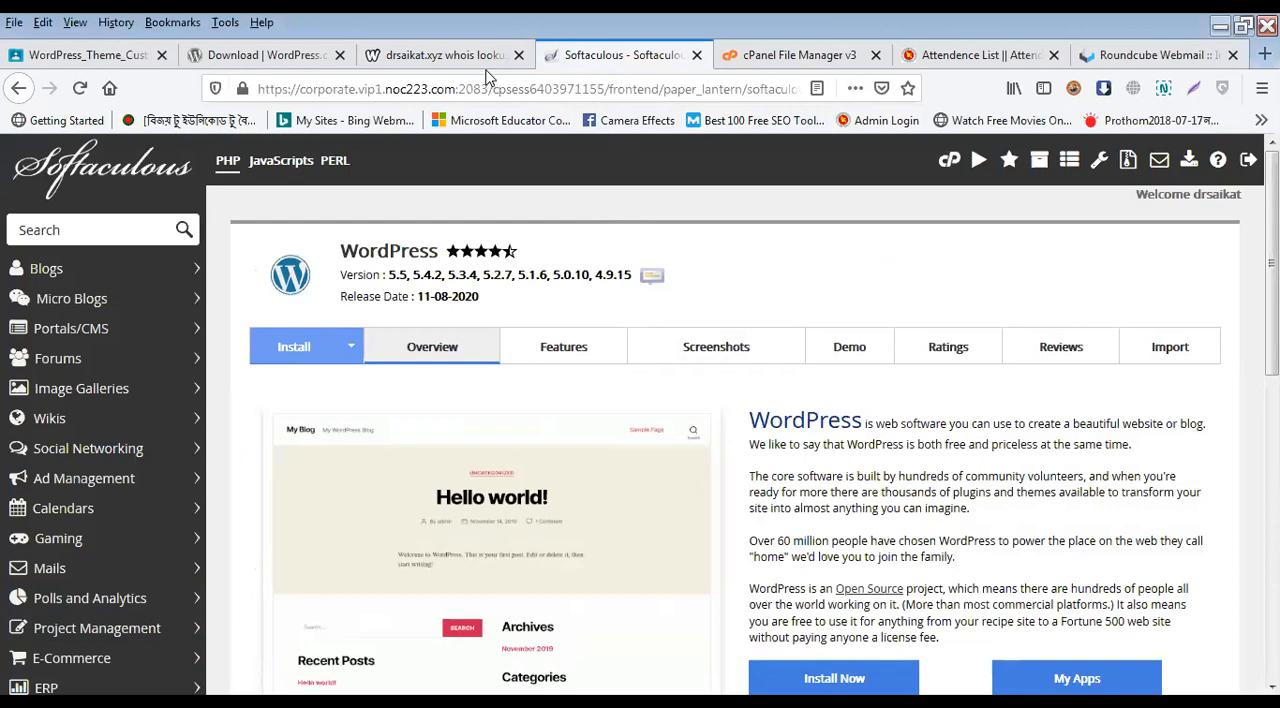
# Step: Examine the WordPress overview, the Current Installations entry with its options, and the actions available for selected installations
pyautogui.scroll(-3, 845, 400)
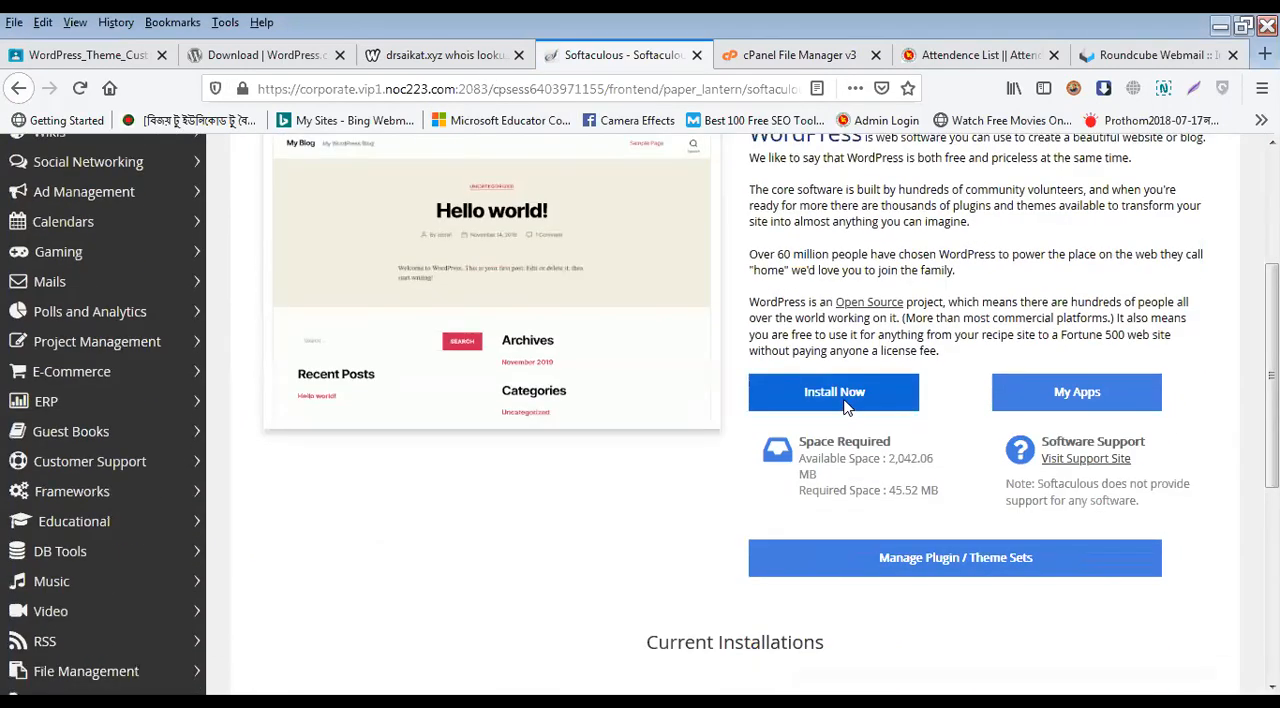
pyautogui.scroll(-3, 880, 420)
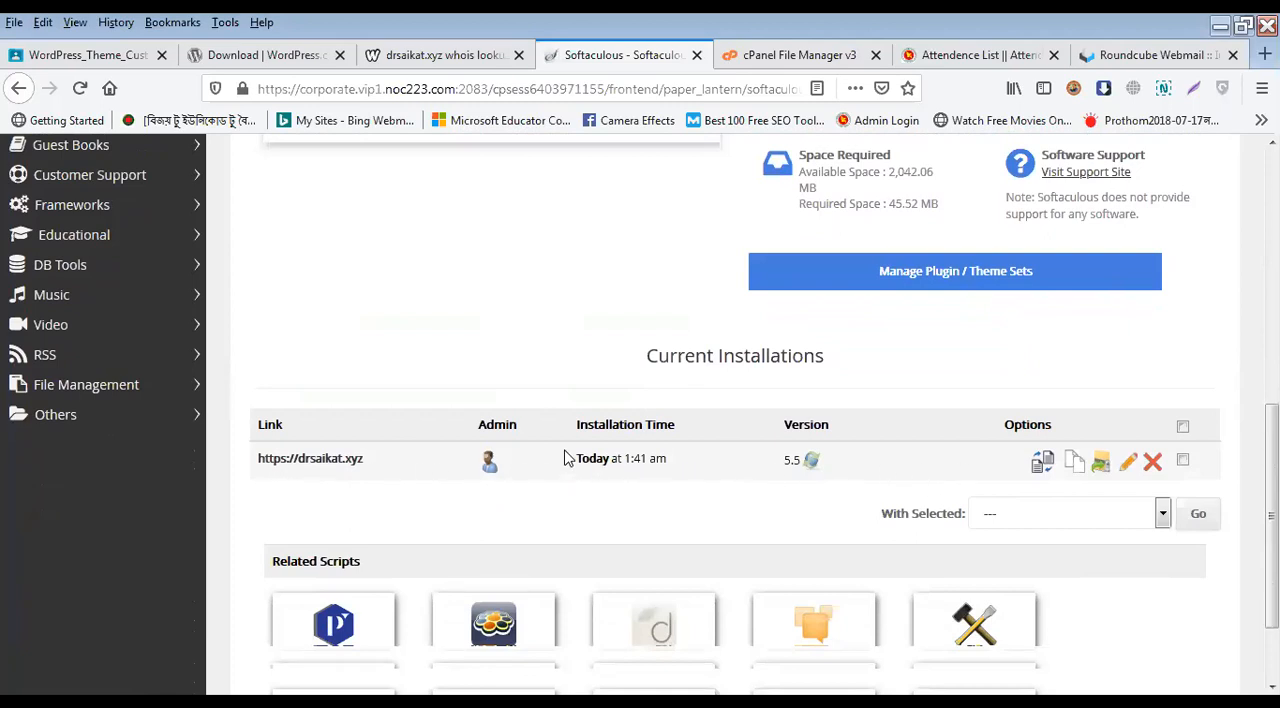
pyautogui.scroll(1, 1020, 448)
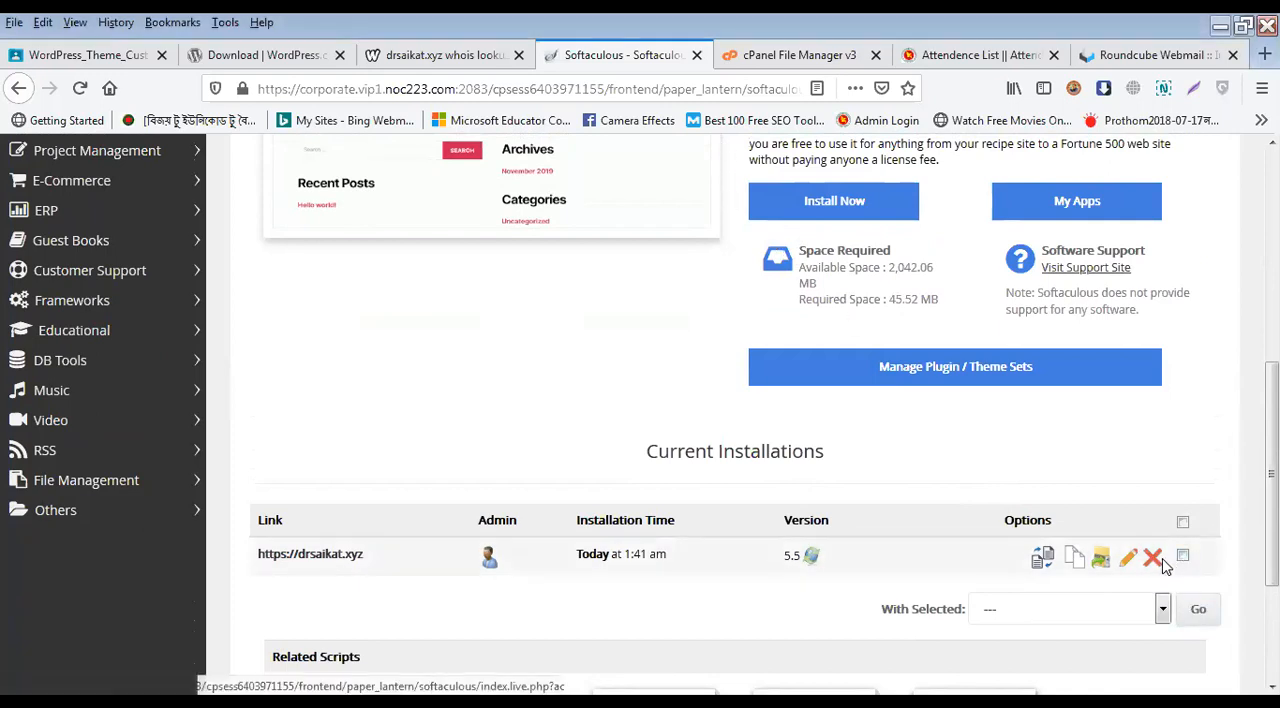
pyautogui.click(1153, 613)
pyautogui.click(1155, 613)
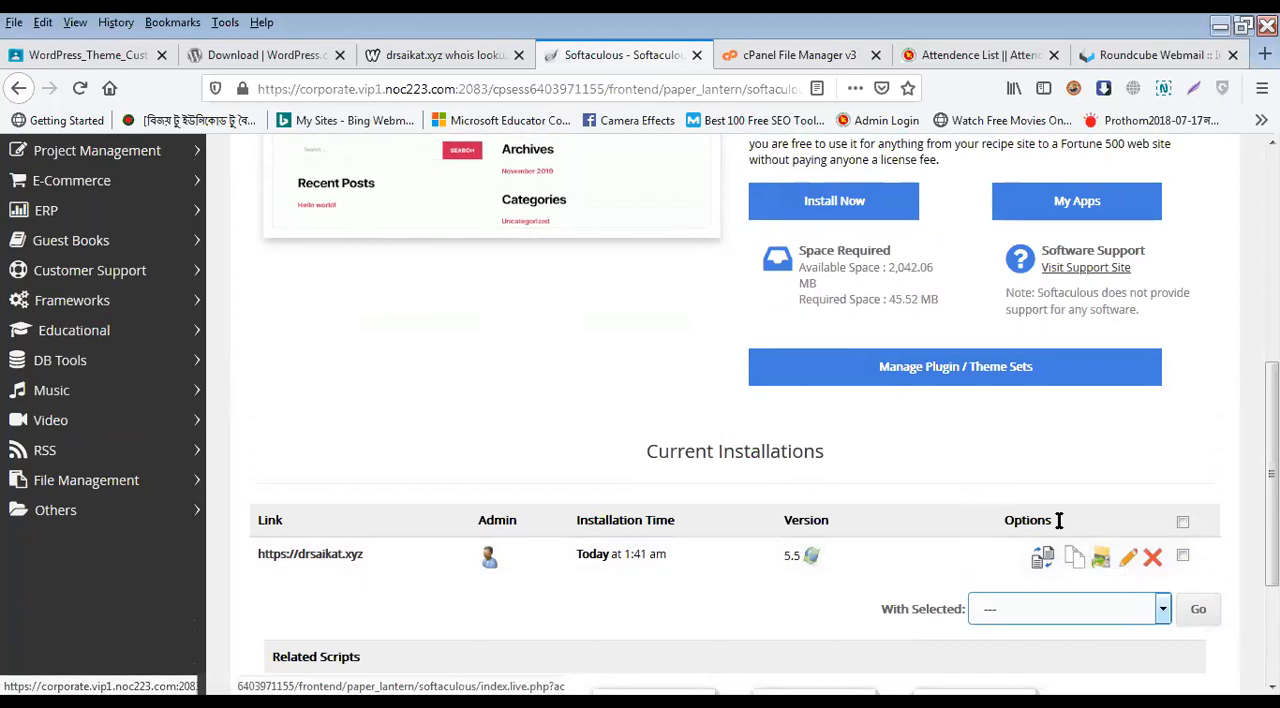
pyautogui.scroll(5, 862, 475)
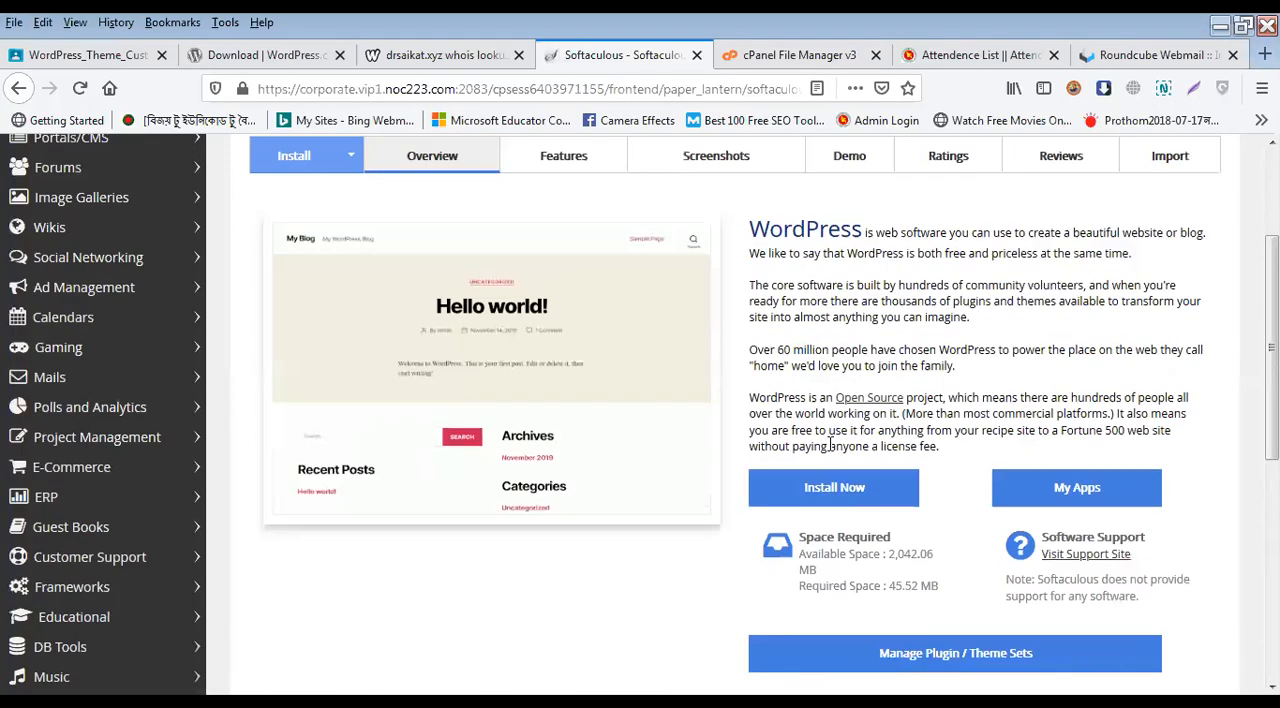
pyautogui.scroll(-2, 836, 466)
pyautogui.scroll(-3, 834, 464)
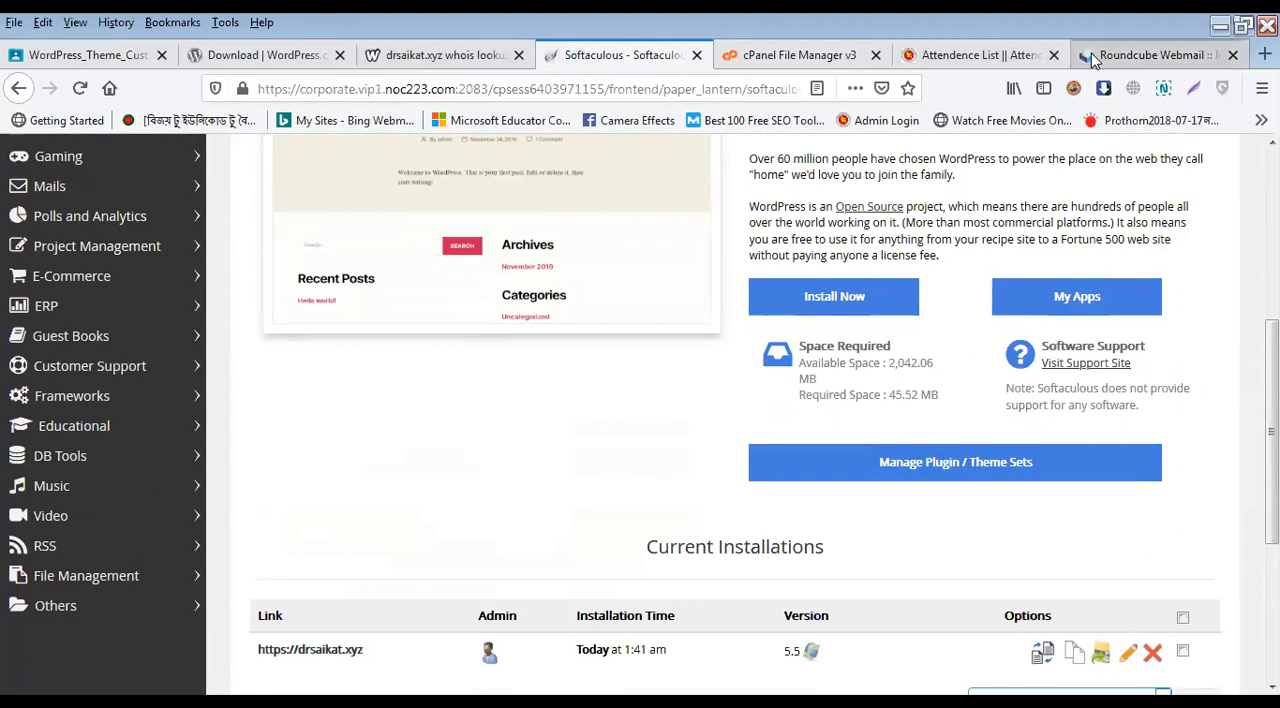
pyautogui.scroll(-5, 600, 466)
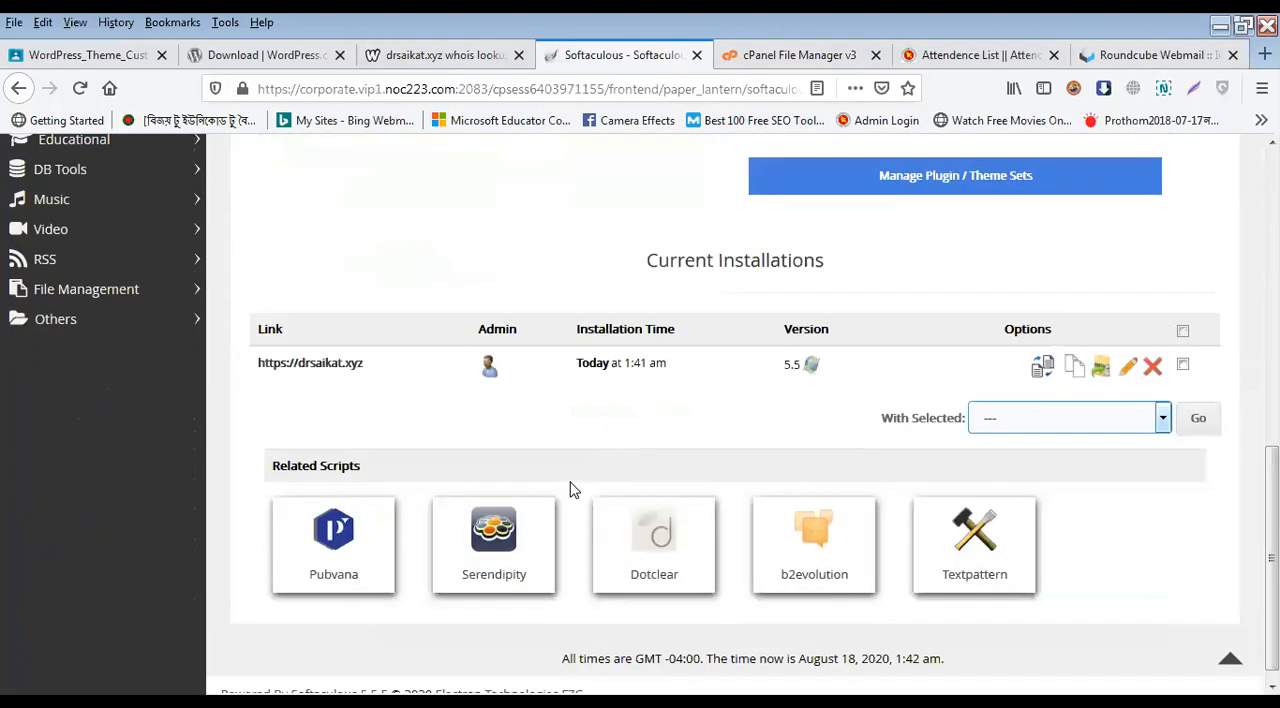
# Step: Open the installed site from the Current Installations list and log out of its WordPress admin account
pyautogui.click(339, 367)
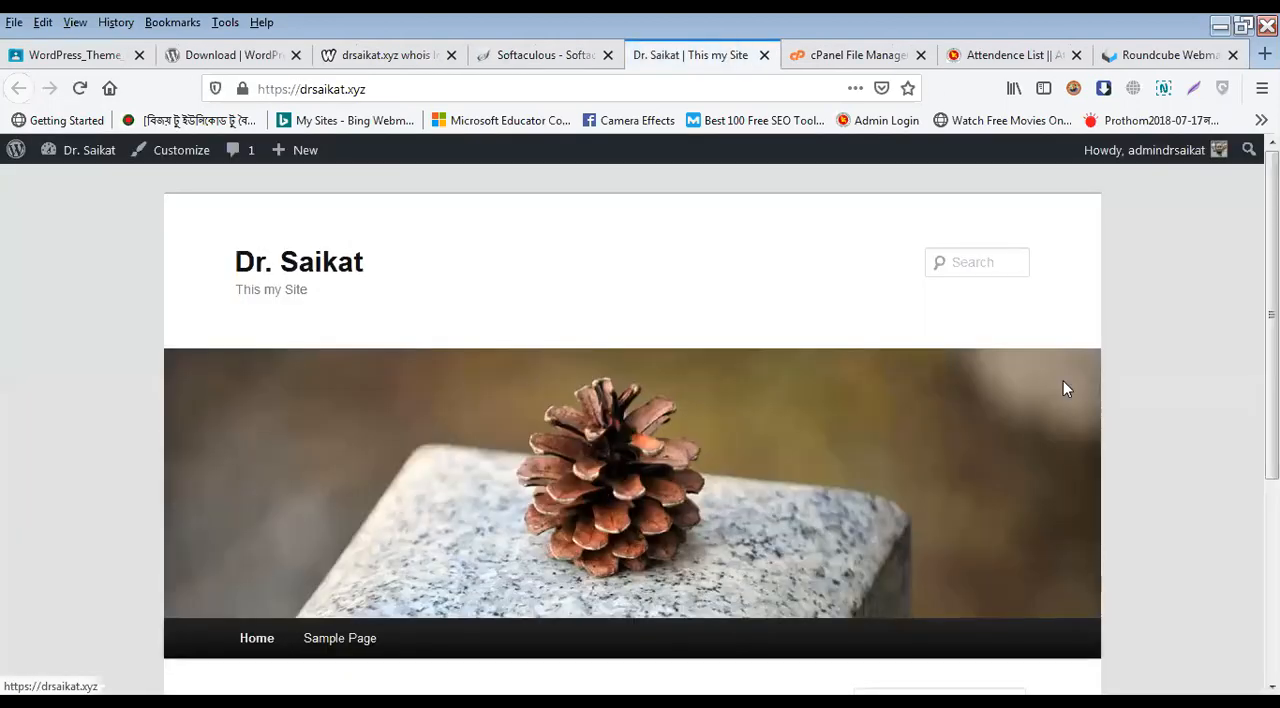
pyautogui.moveTo(1190, 152)
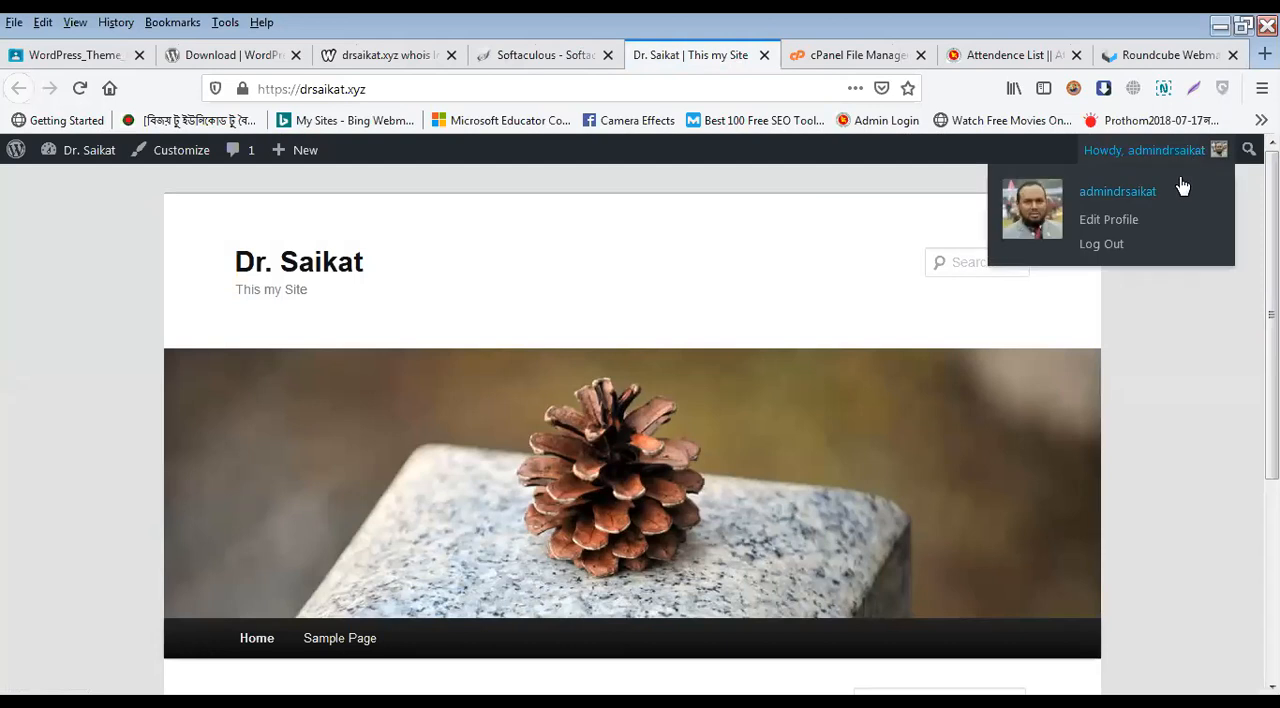
pyautogui.click(1162, 264)
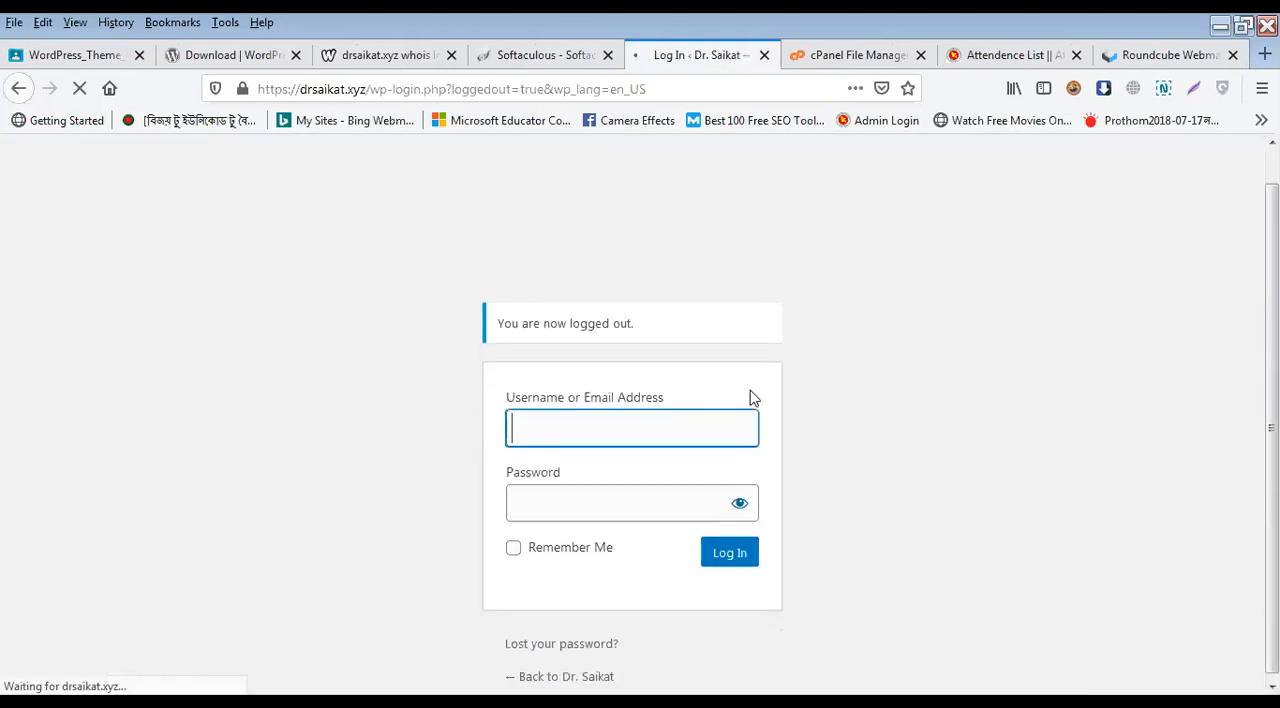
# Step: Return from the login page to the site and view its front page as a logged-out visitor
pyautogui.click(812, 567)
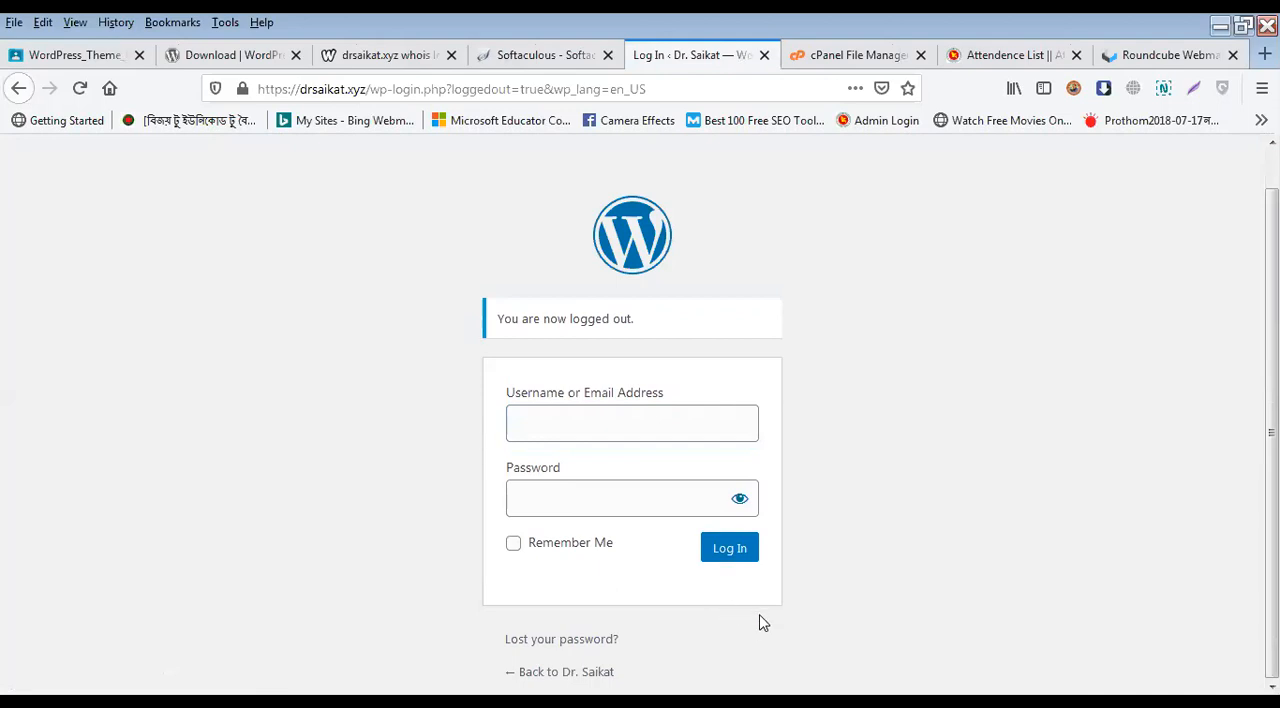
pyautogui.click(607, 676)
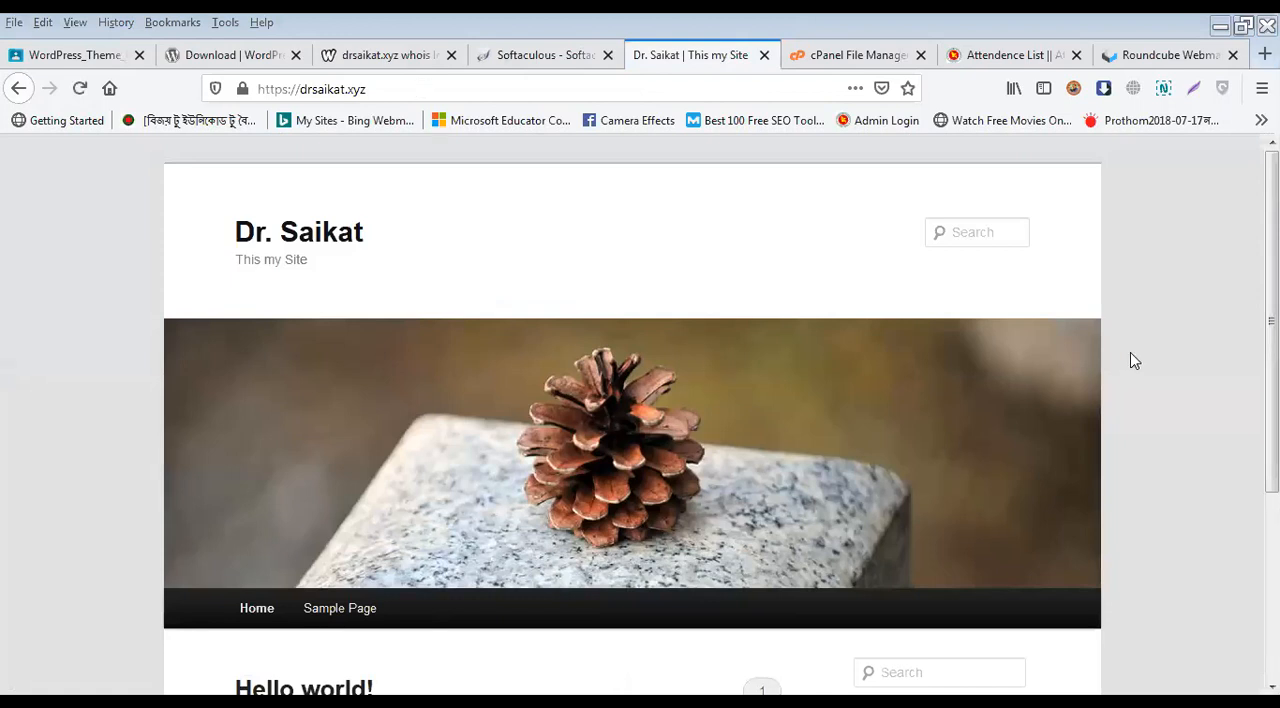
pyautogui.moveTo(1272, 322); pyautogui.dragTo(1272, 508)
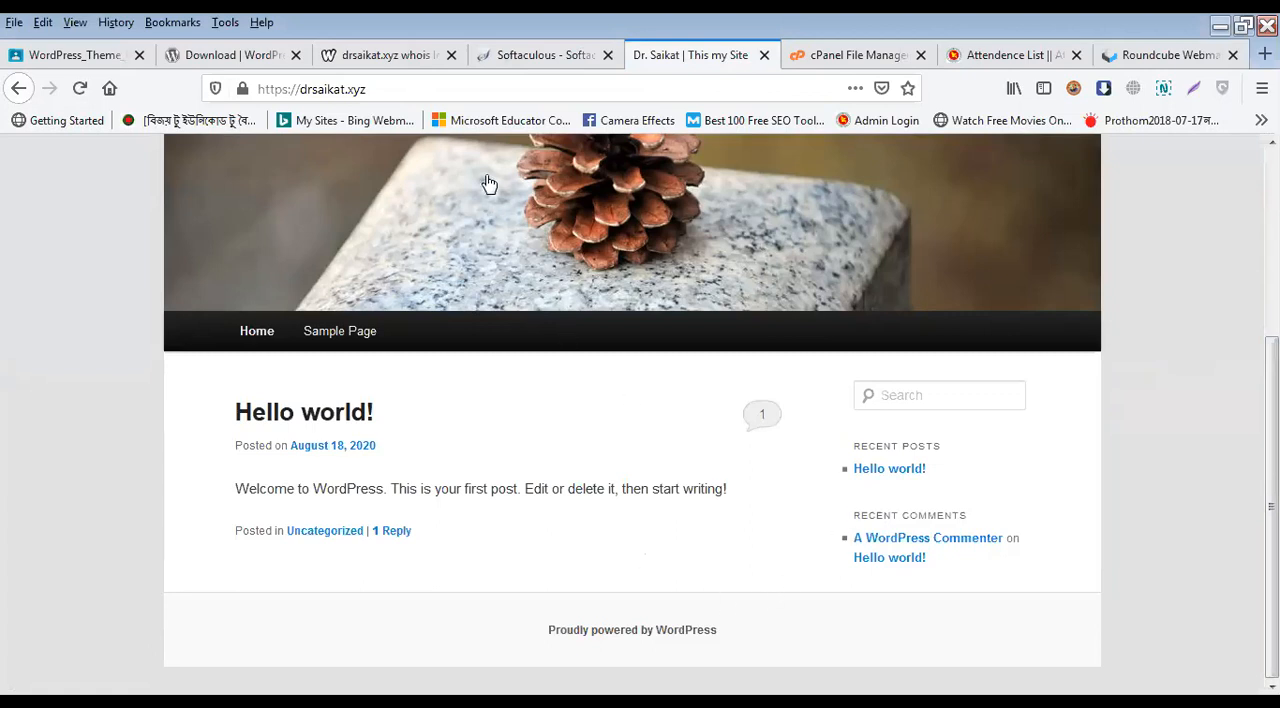
# Step: Add /wp-admin/ to the site's address and load the WordPress login page
pyautogui.click(443, 91)
pyautogui.click(448, 93)
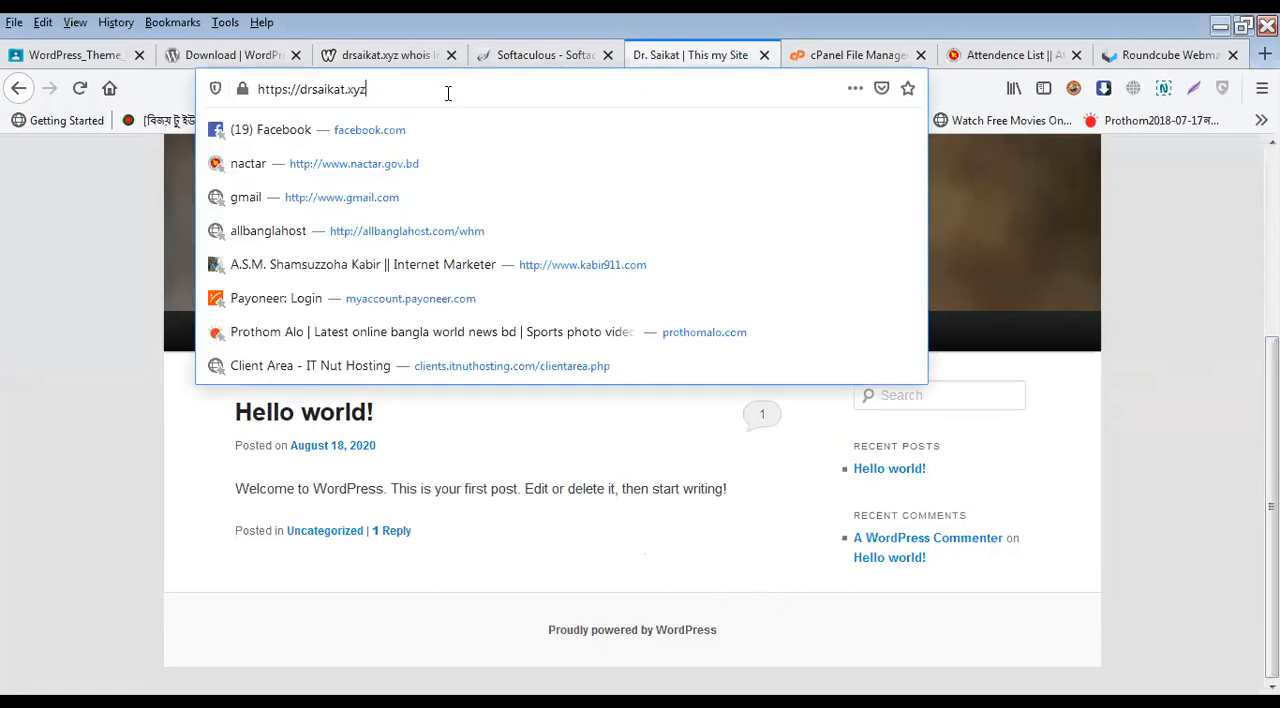
pyautogui.write('/wp-adm')
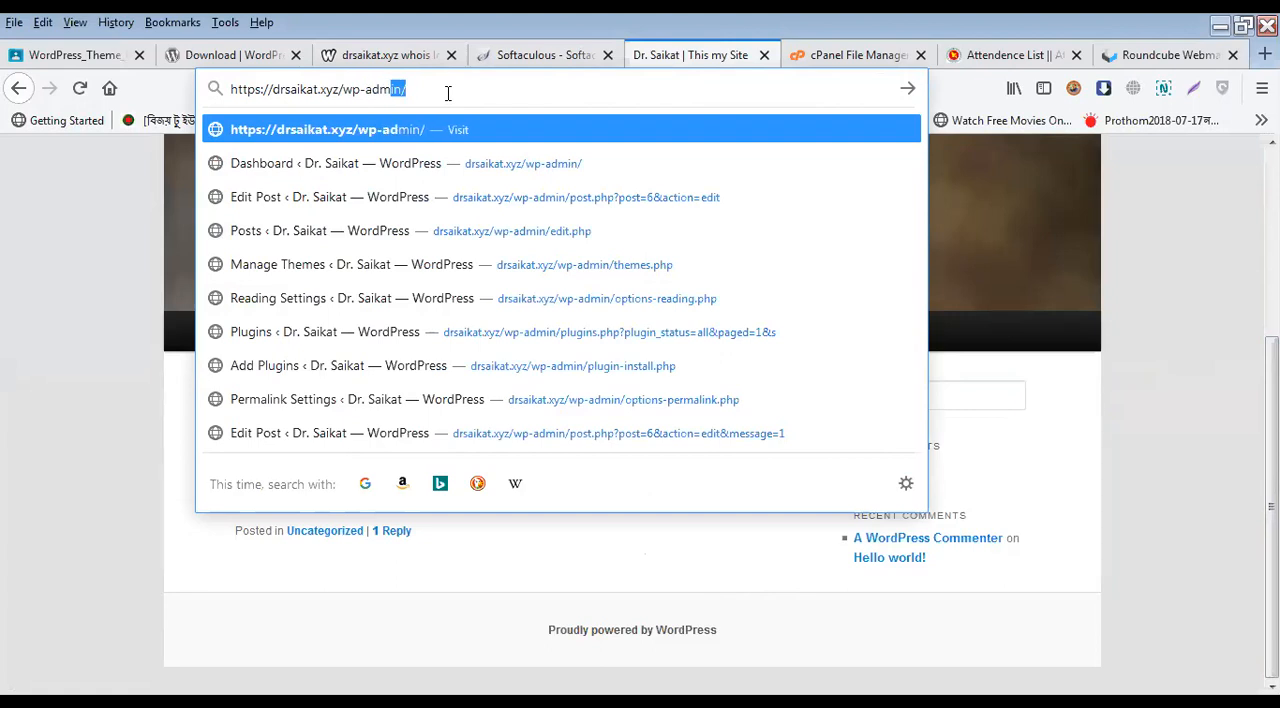
pyautogui.press('Return')
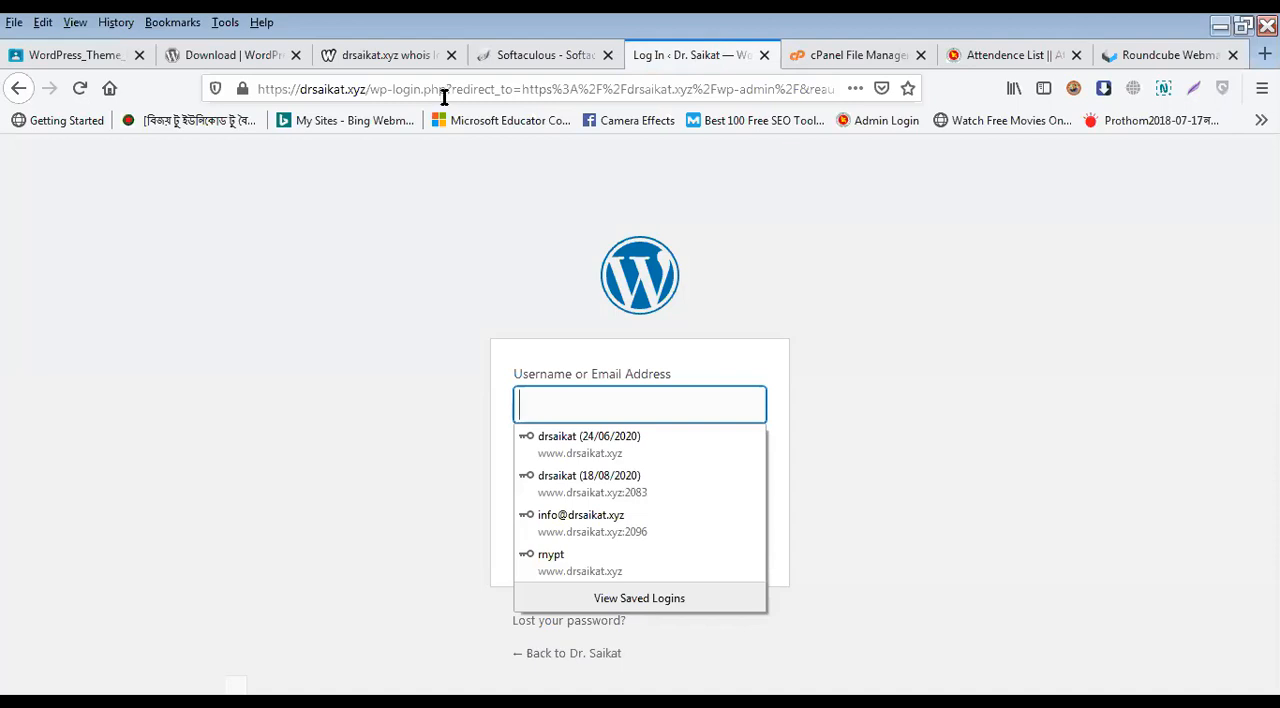
# Step: Log in to WordPress with the admin username and password, and save the login in the browser
pyautogui.click(375, 338)
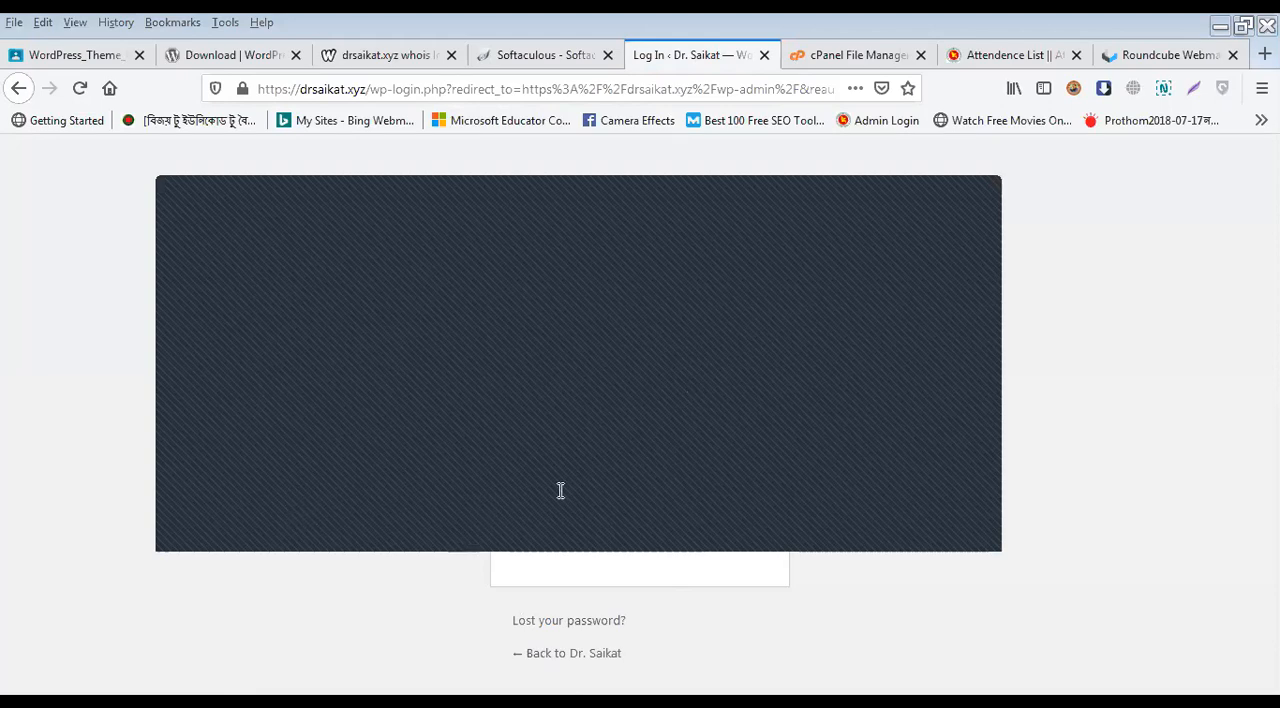
pyautogui.press('Return')
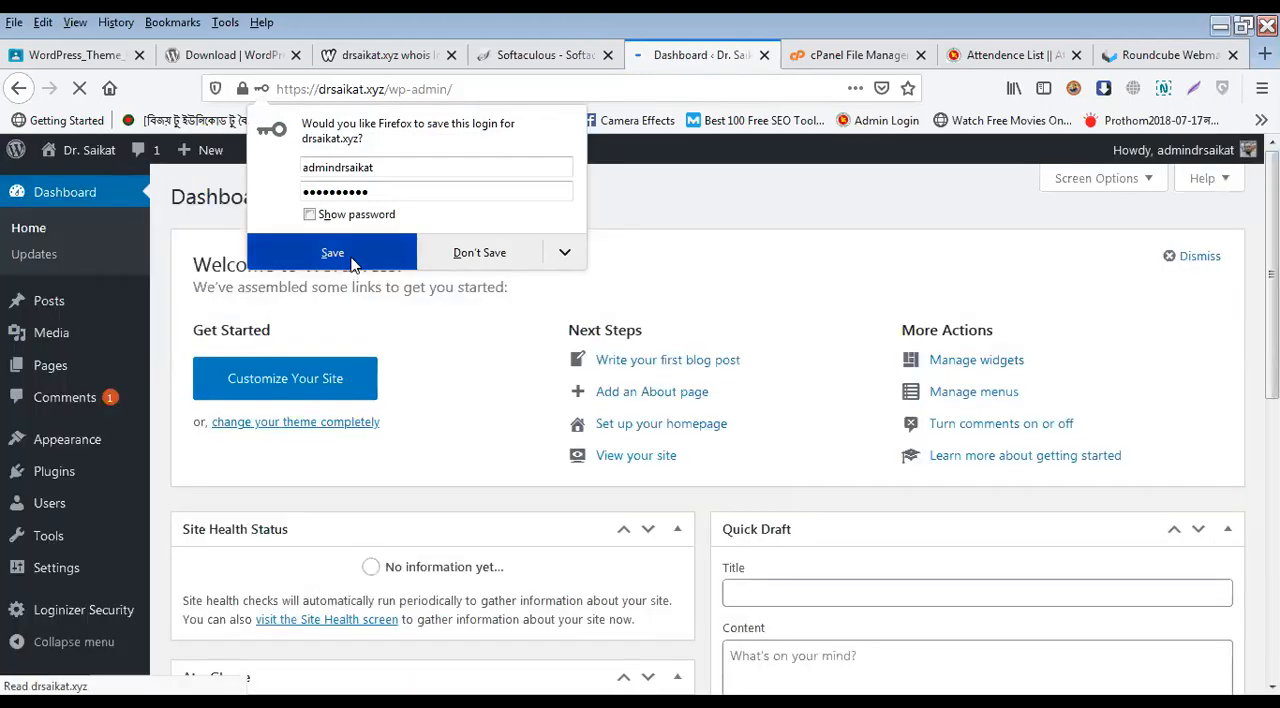
pyautogui.click(351, 262)
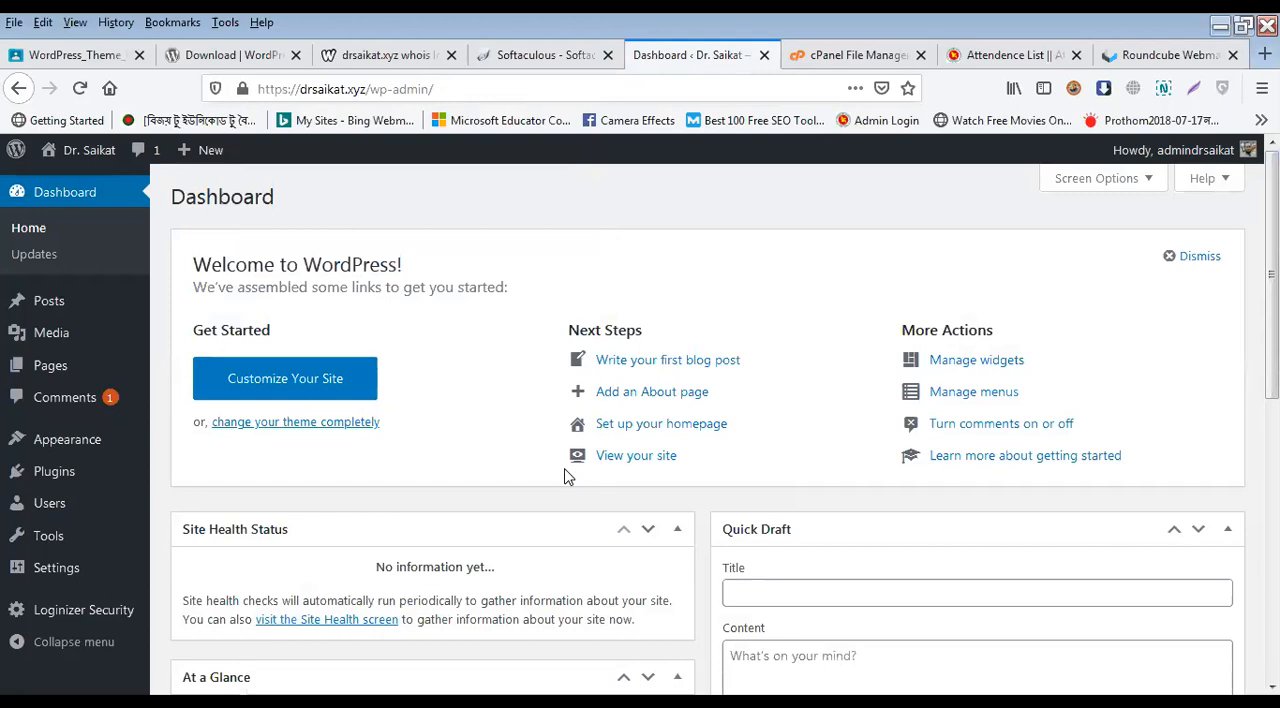
# Step: Switch back to Softaculous and return from it to the cPanel main page
pyautogui.click(525, 56)
pyautogui.scroll(10, 495, 300)
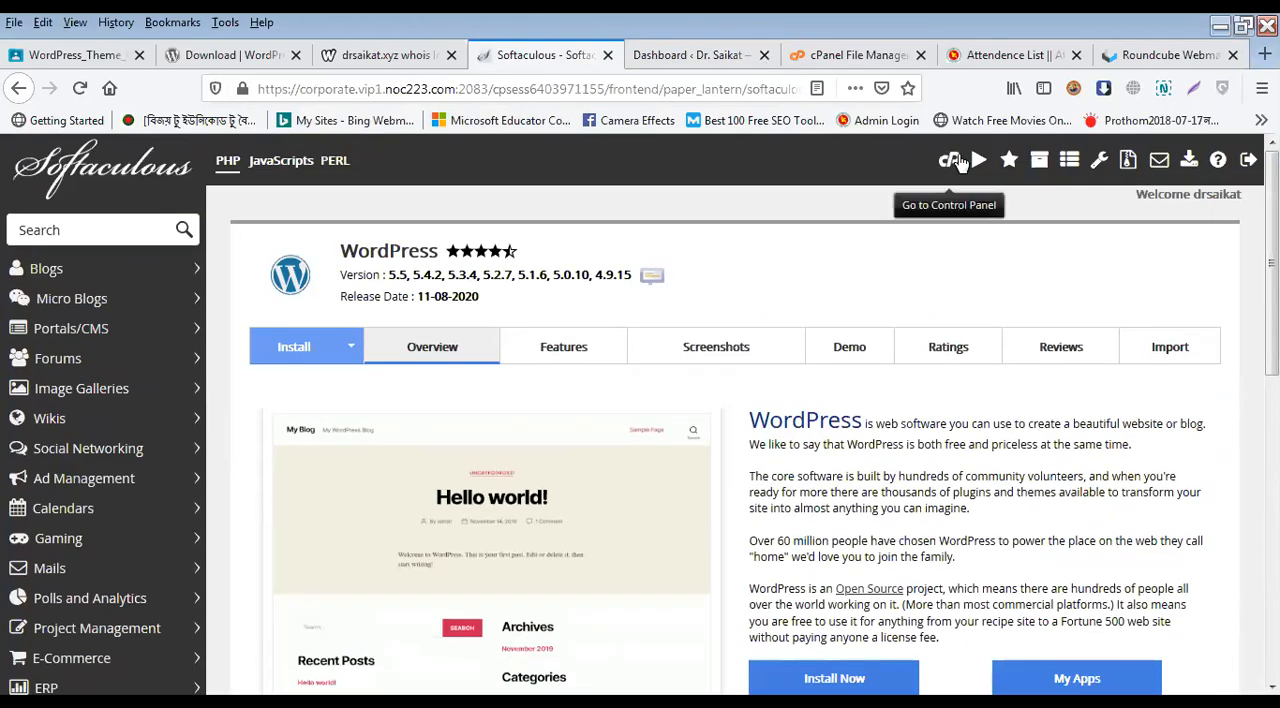
pyautogui.click(949, 160)
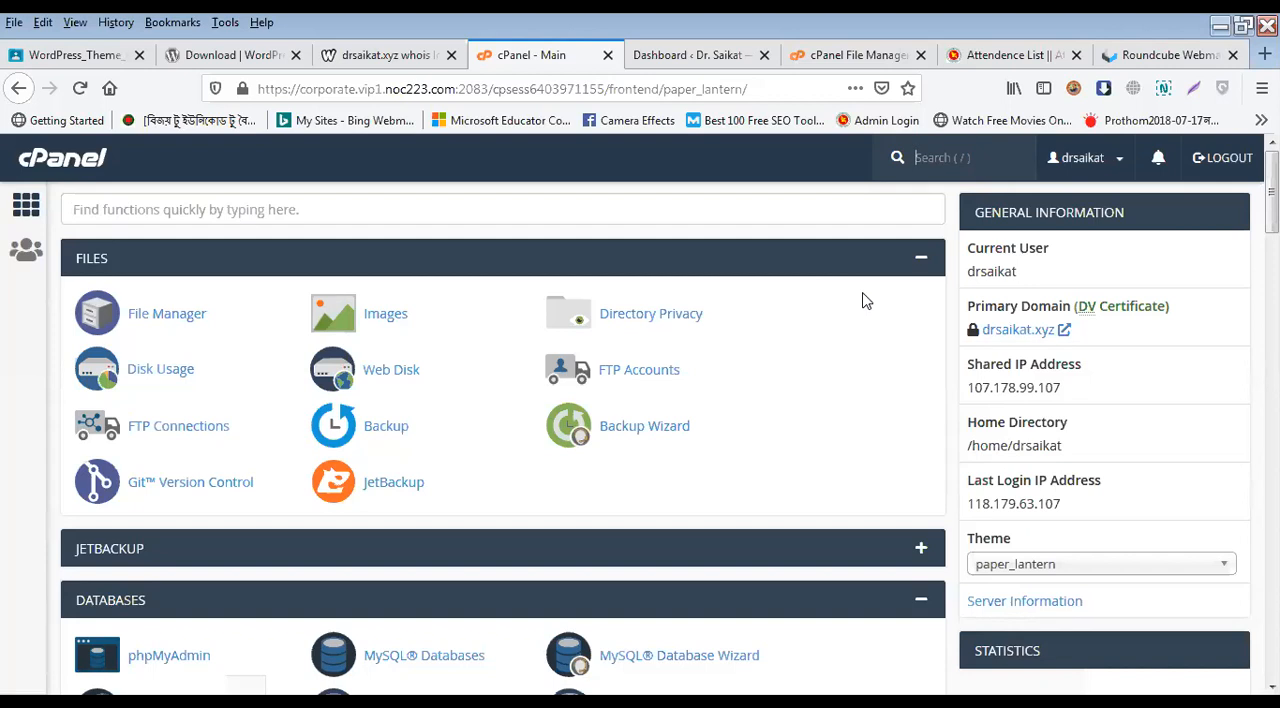
# Step: Return to the WordPress dashboard and dismiss the Welcome to WordPress panel
pyautogui.click(722, 52)
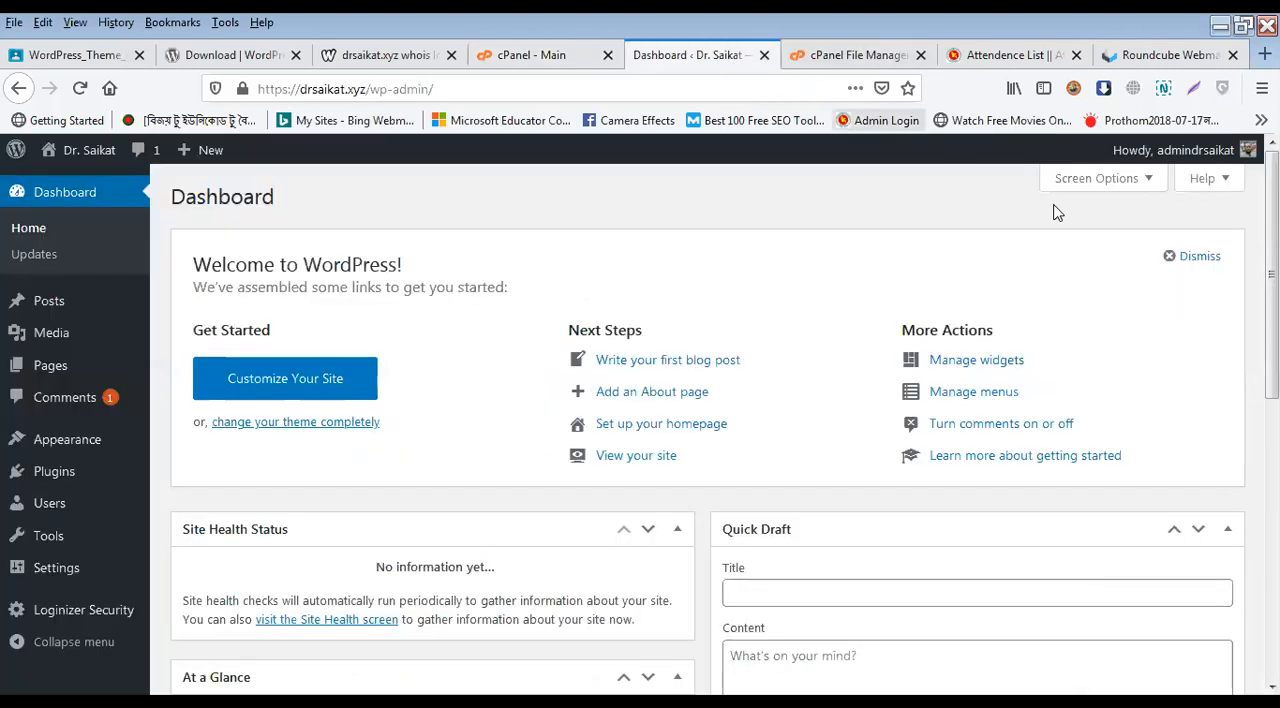
pyautogui.click(1168, 256)
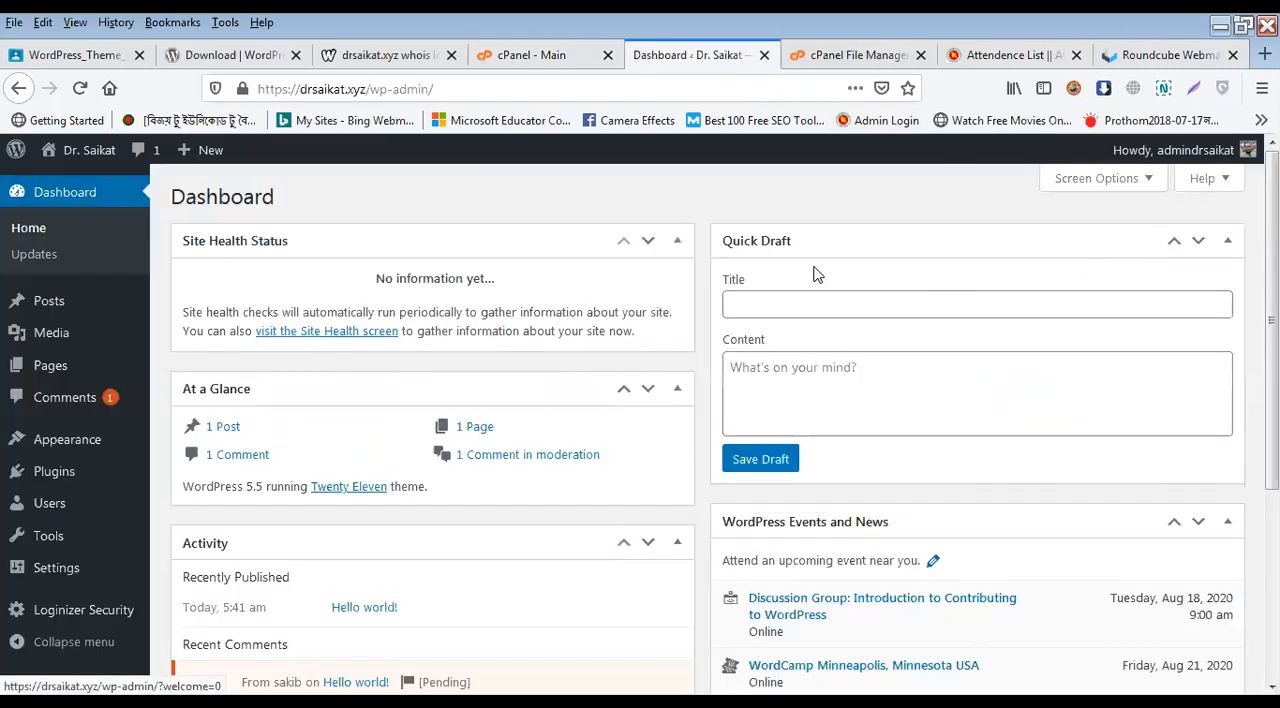